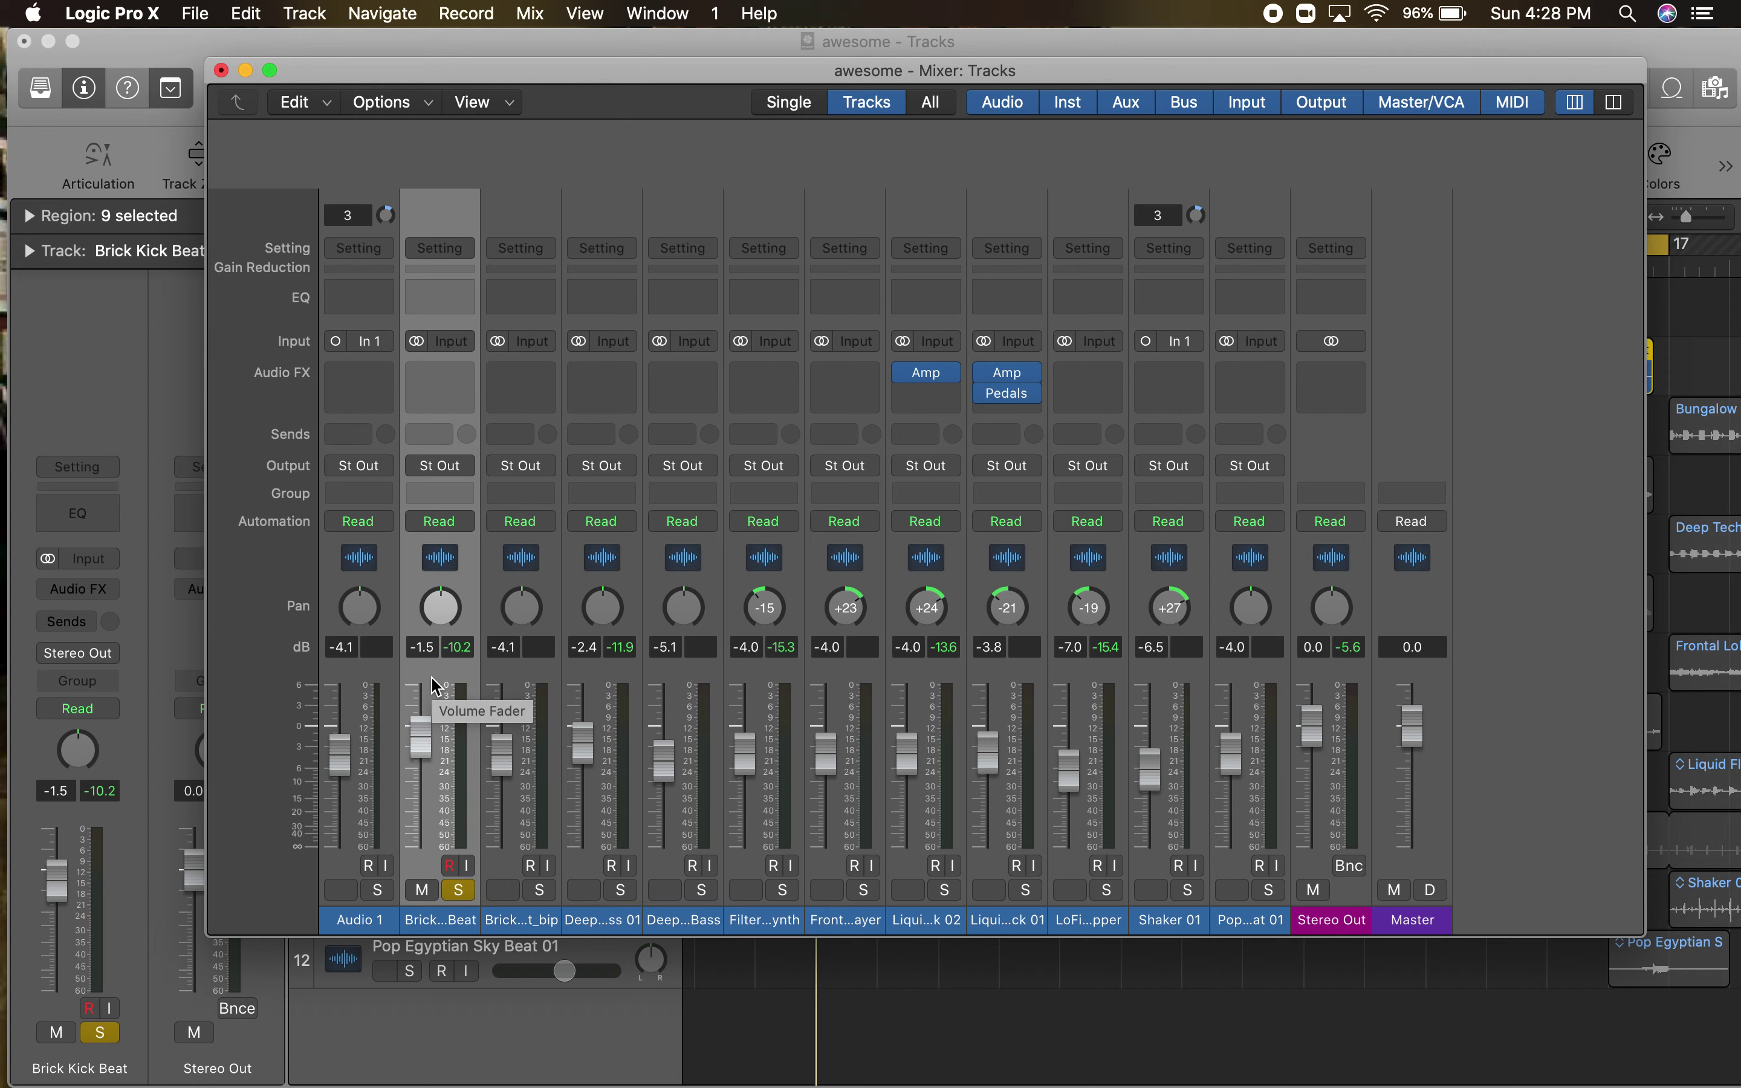
- Add a Channel EQ to Brick Kick Beat with a 34.2 Hz low cut, a 0.4 dB boost at 7150 Hz and a 1.1 dB cut at 835 Hz
key(space)
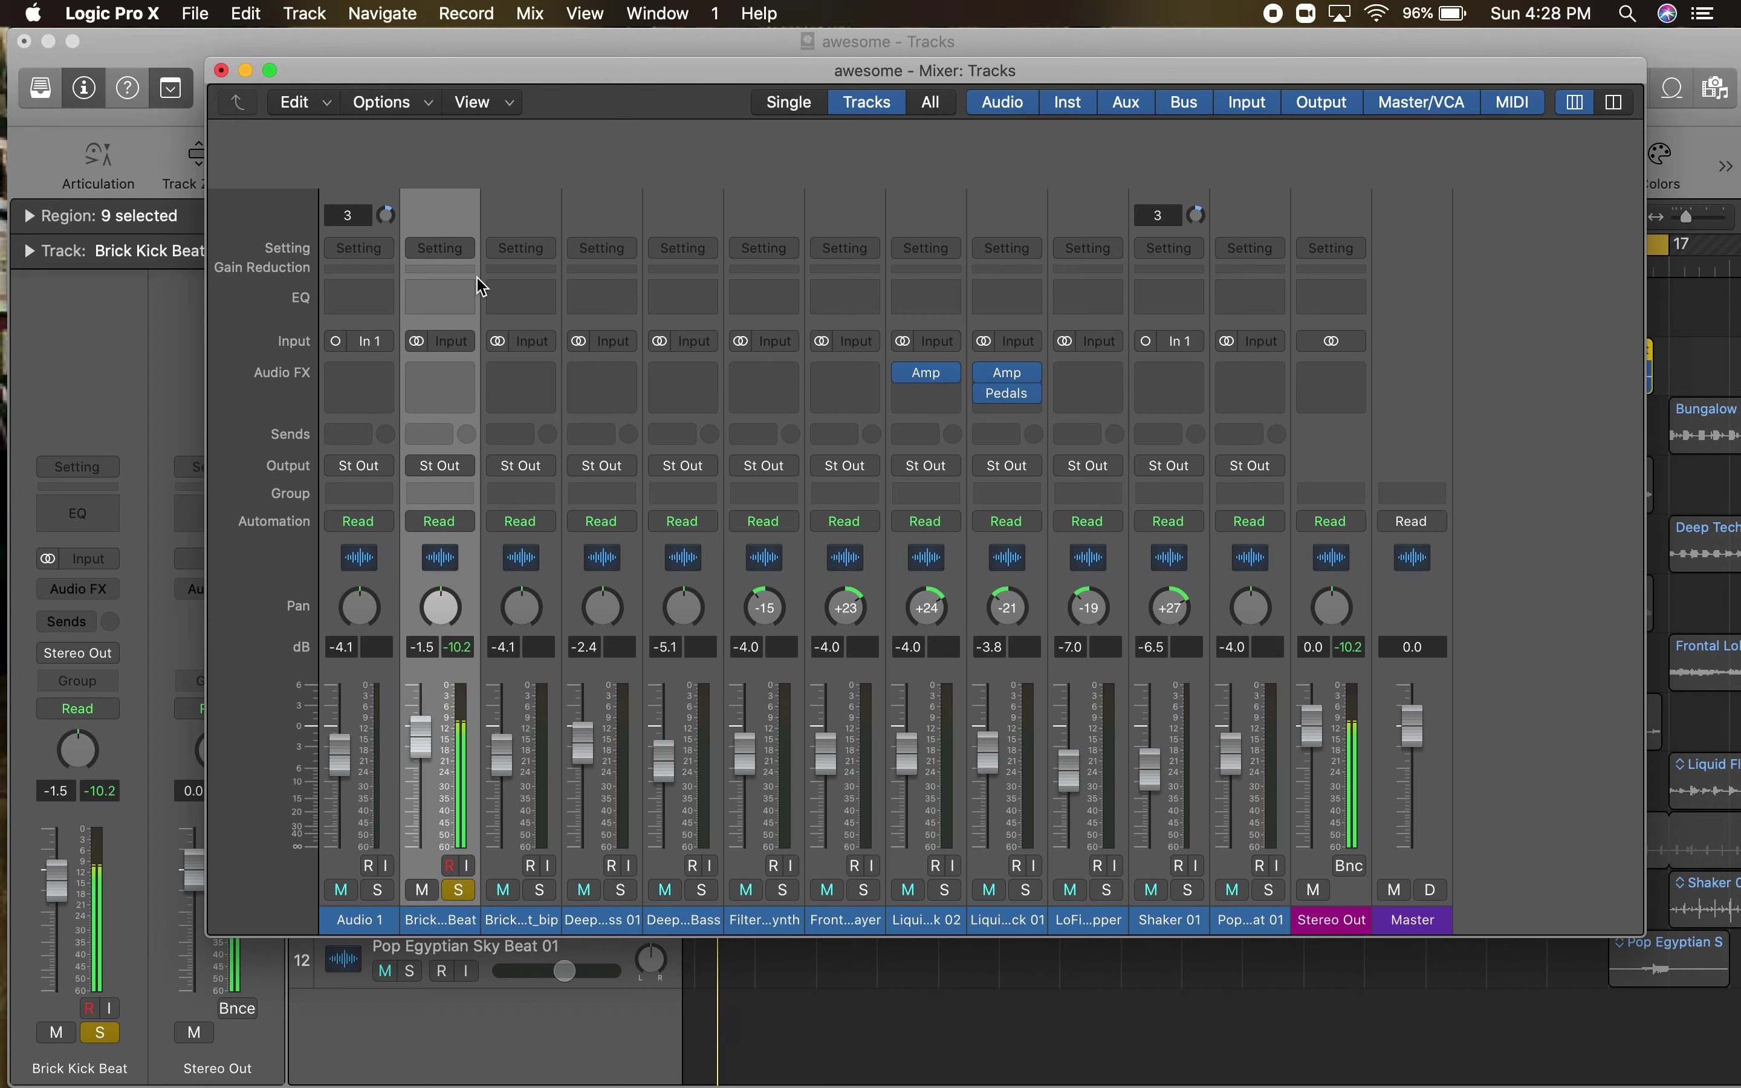
click(443, 298)
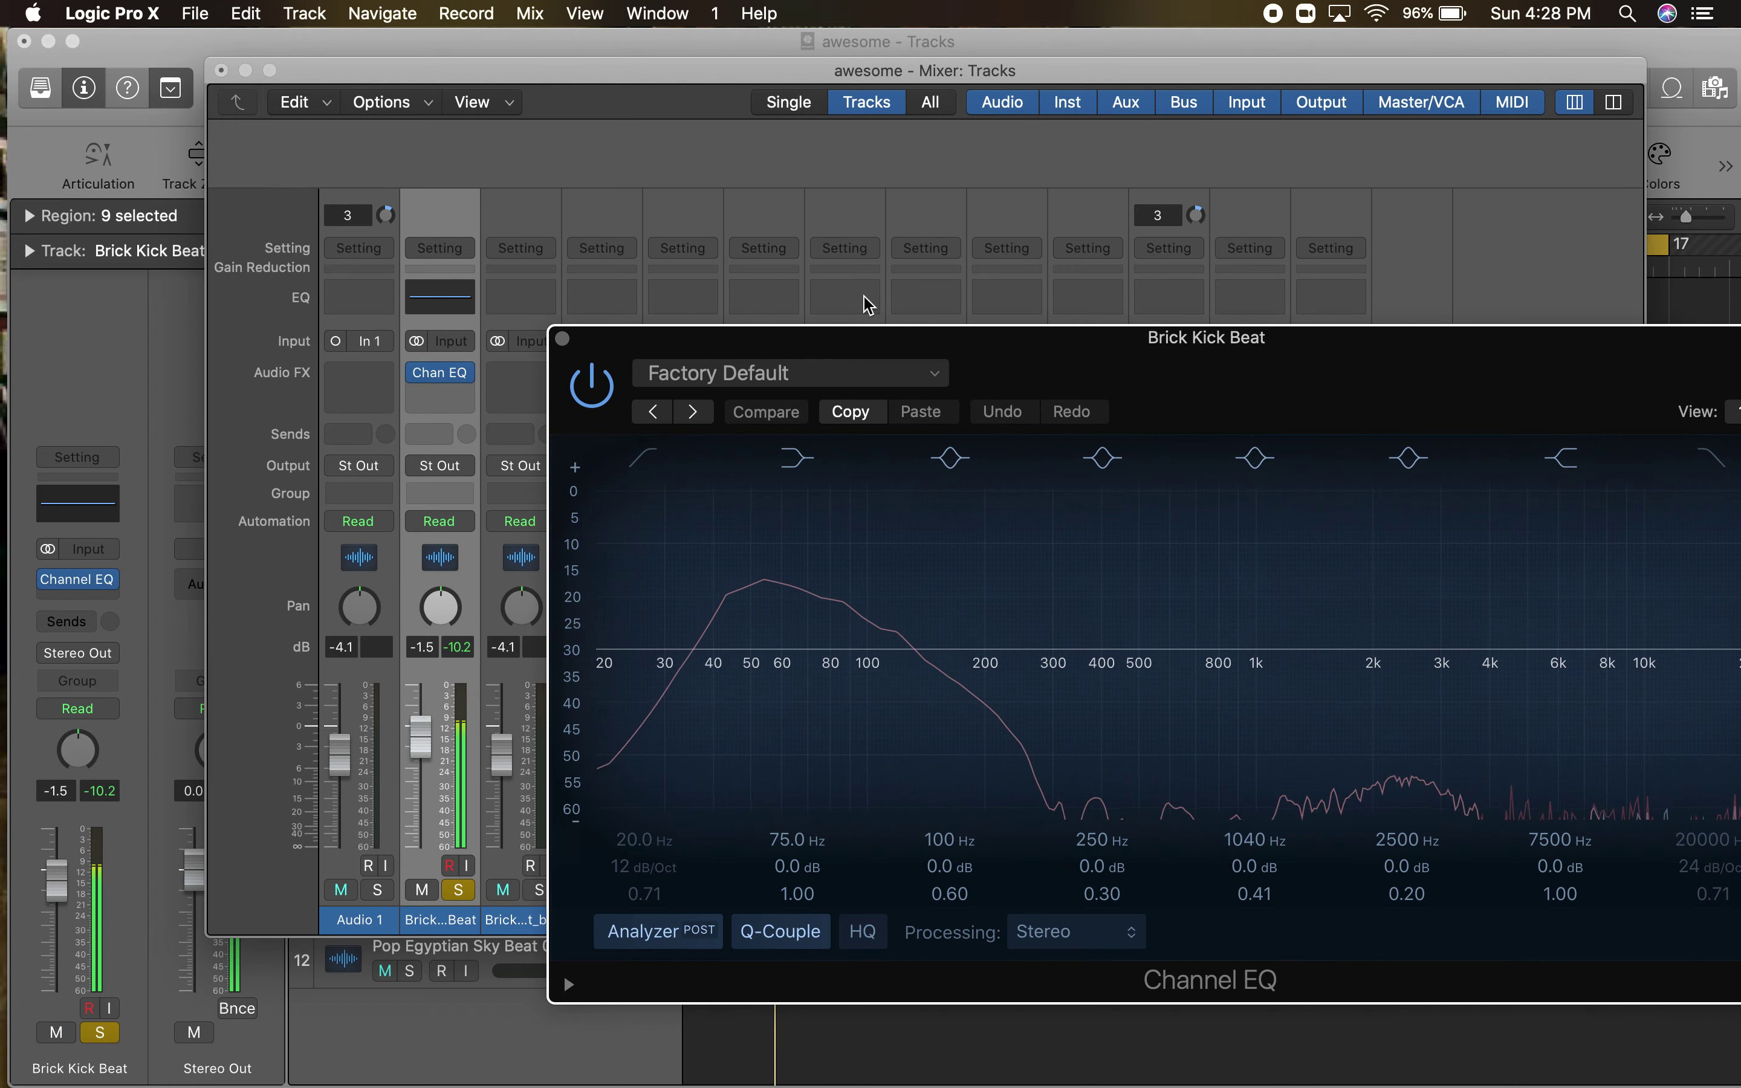
drag(863, 341, 496, 174)
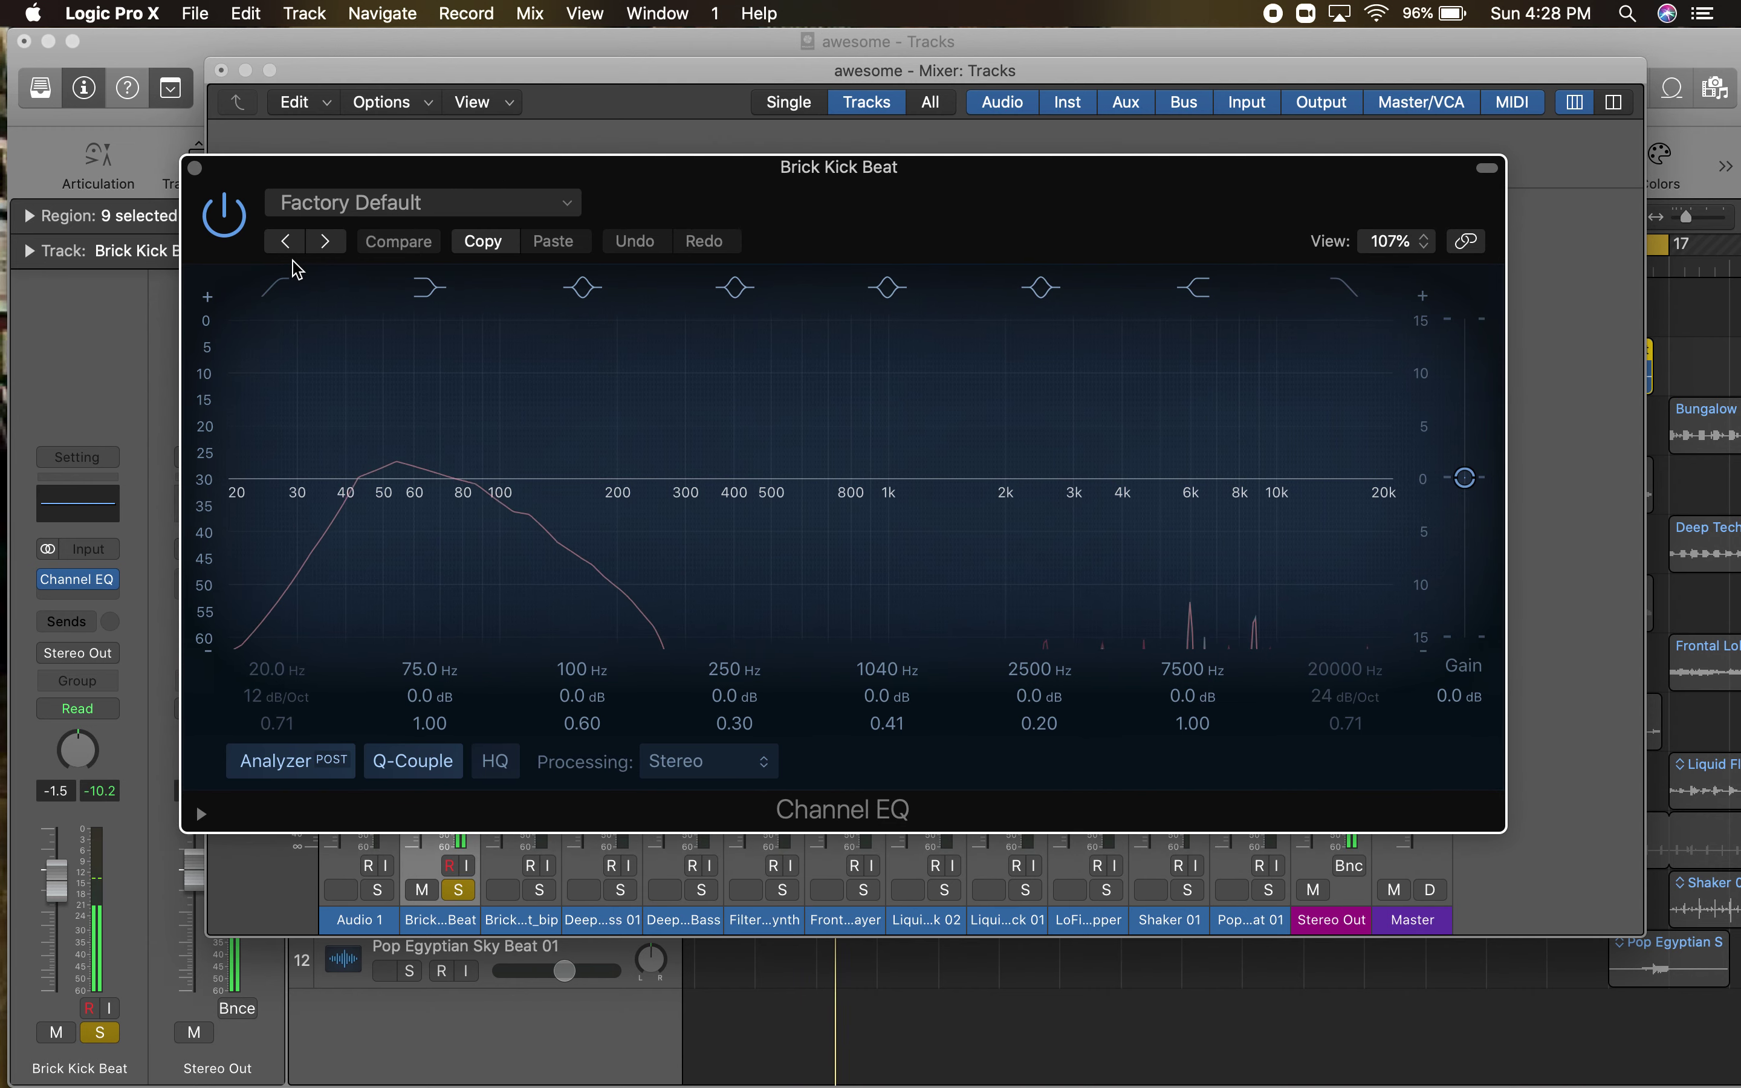
click(277, 290)
drag(243, 523, 332, 510)
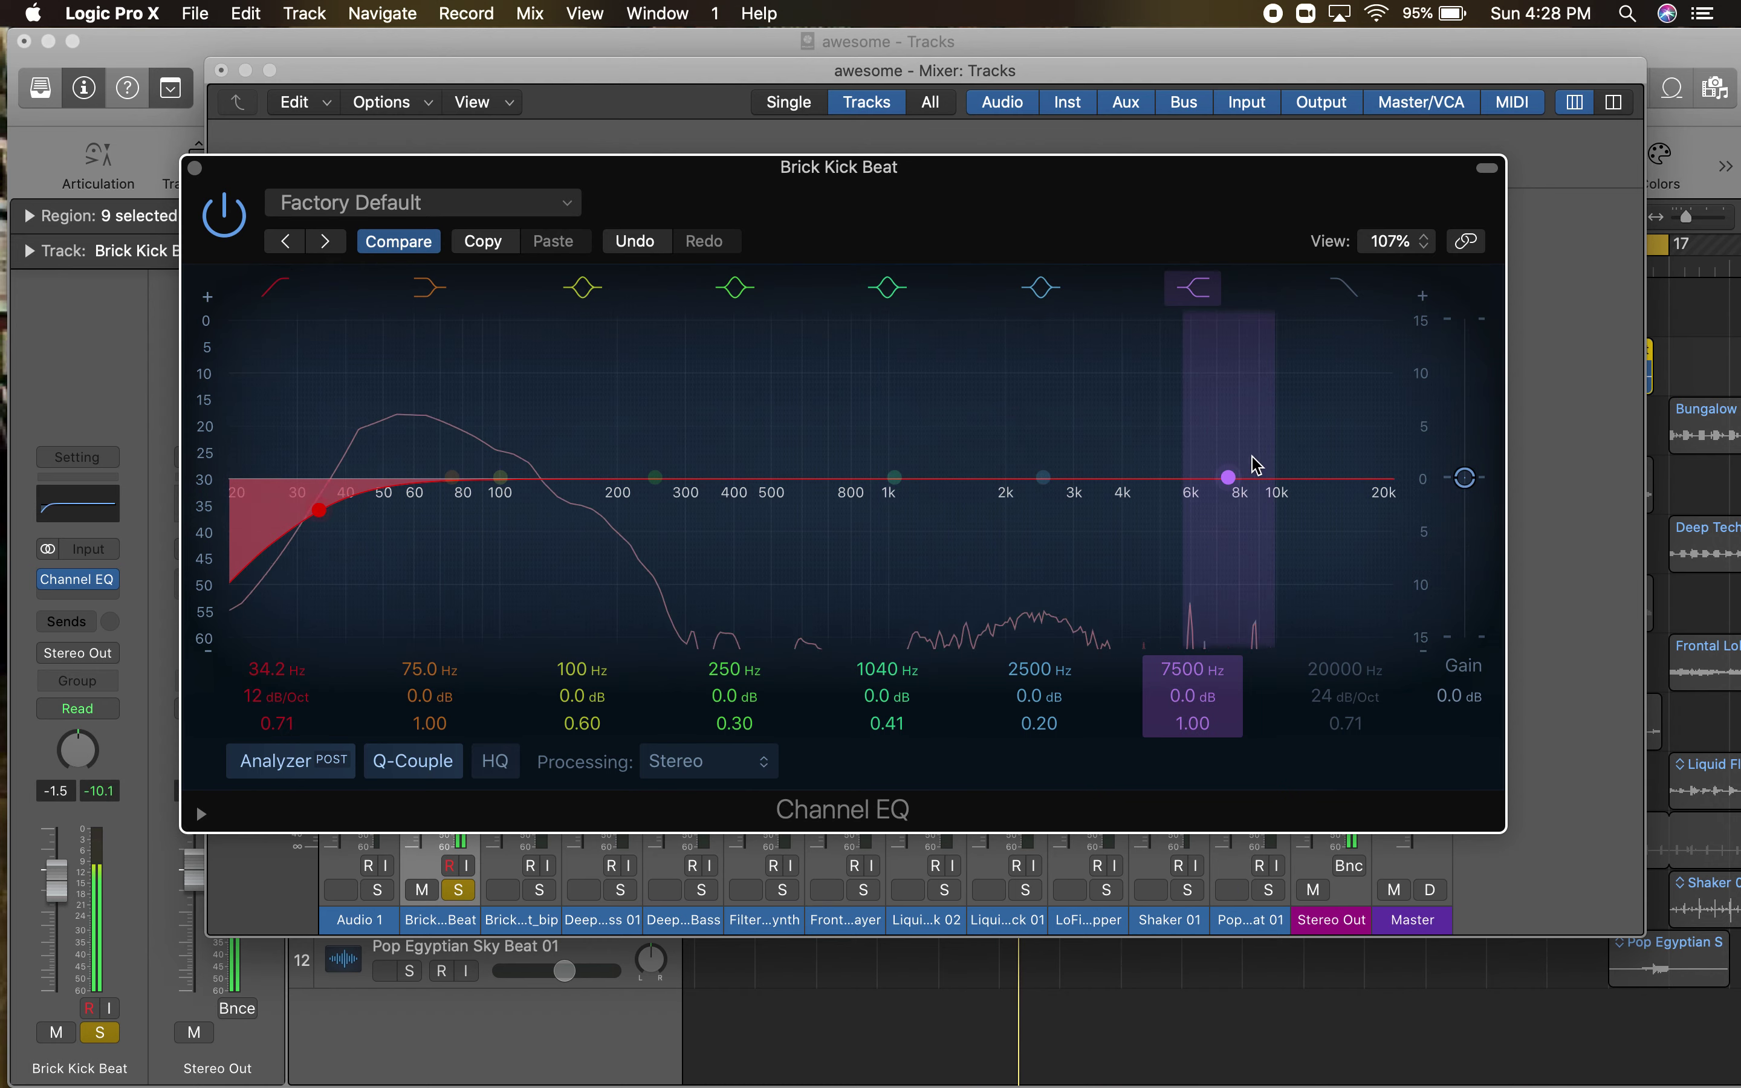
drag(1230, 477, 1228, 476)
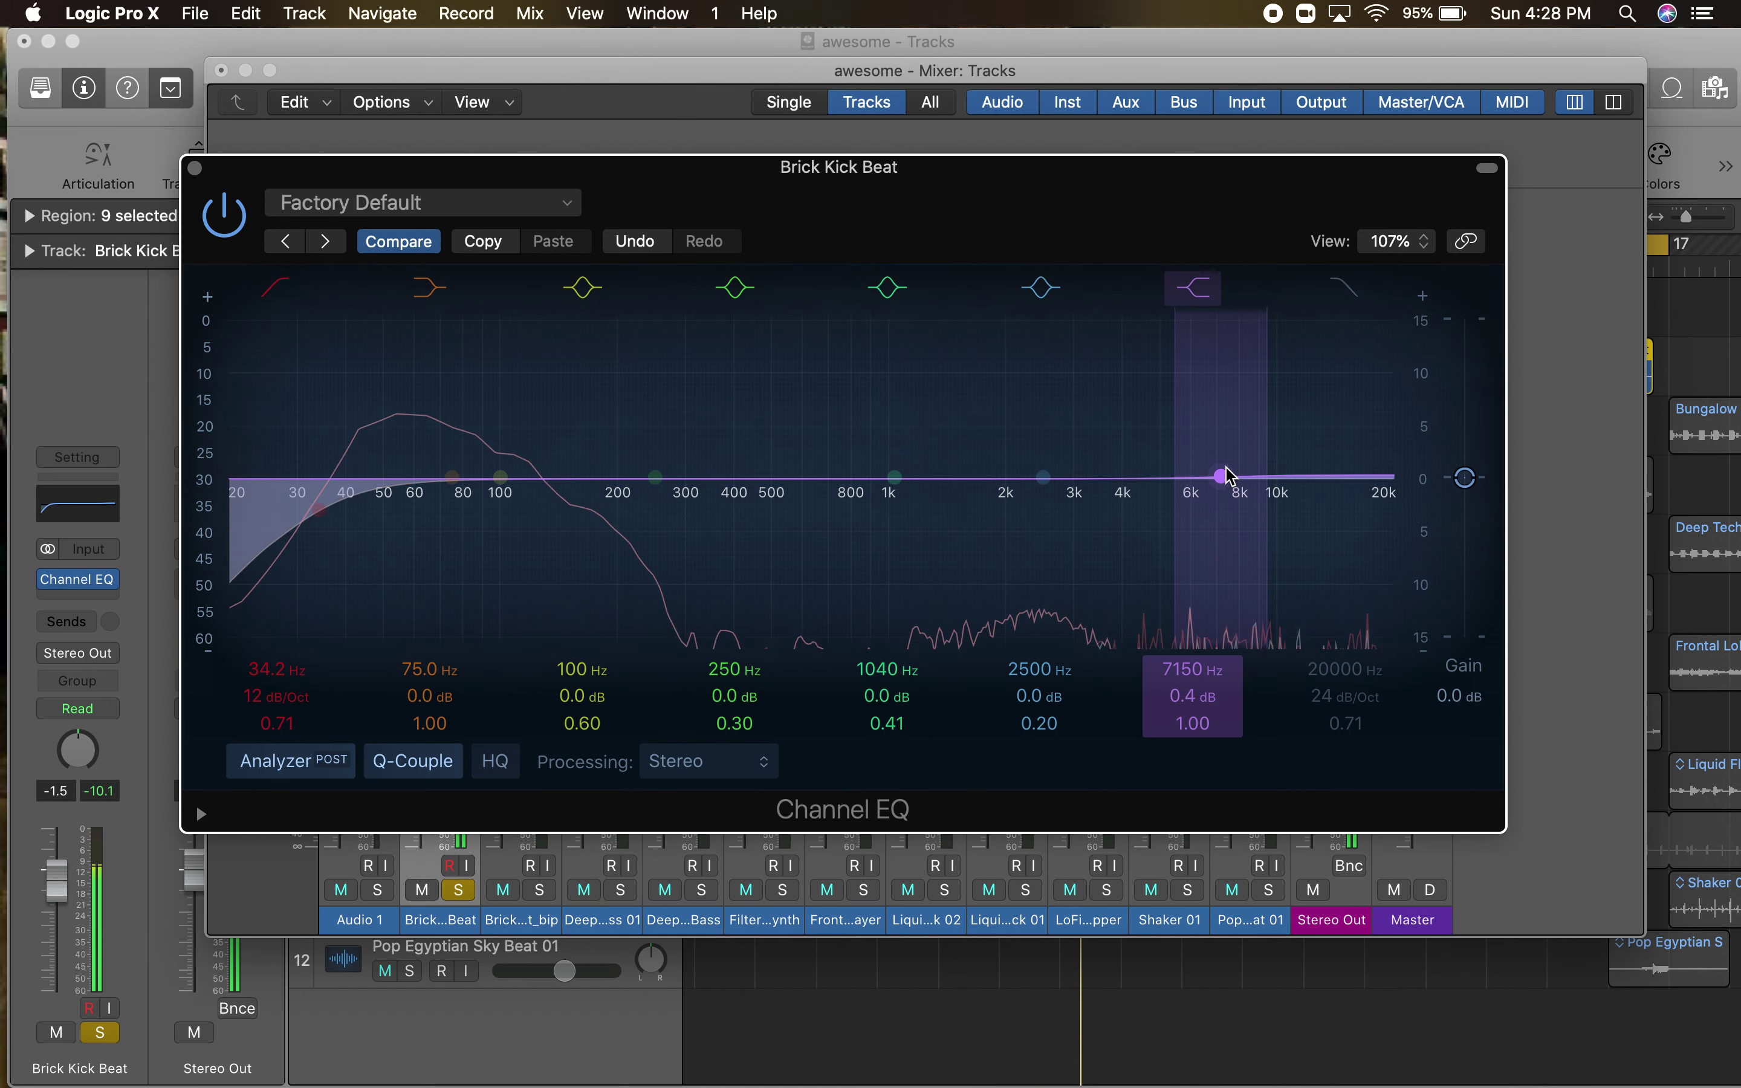
drag(894, 477, 856, 491)
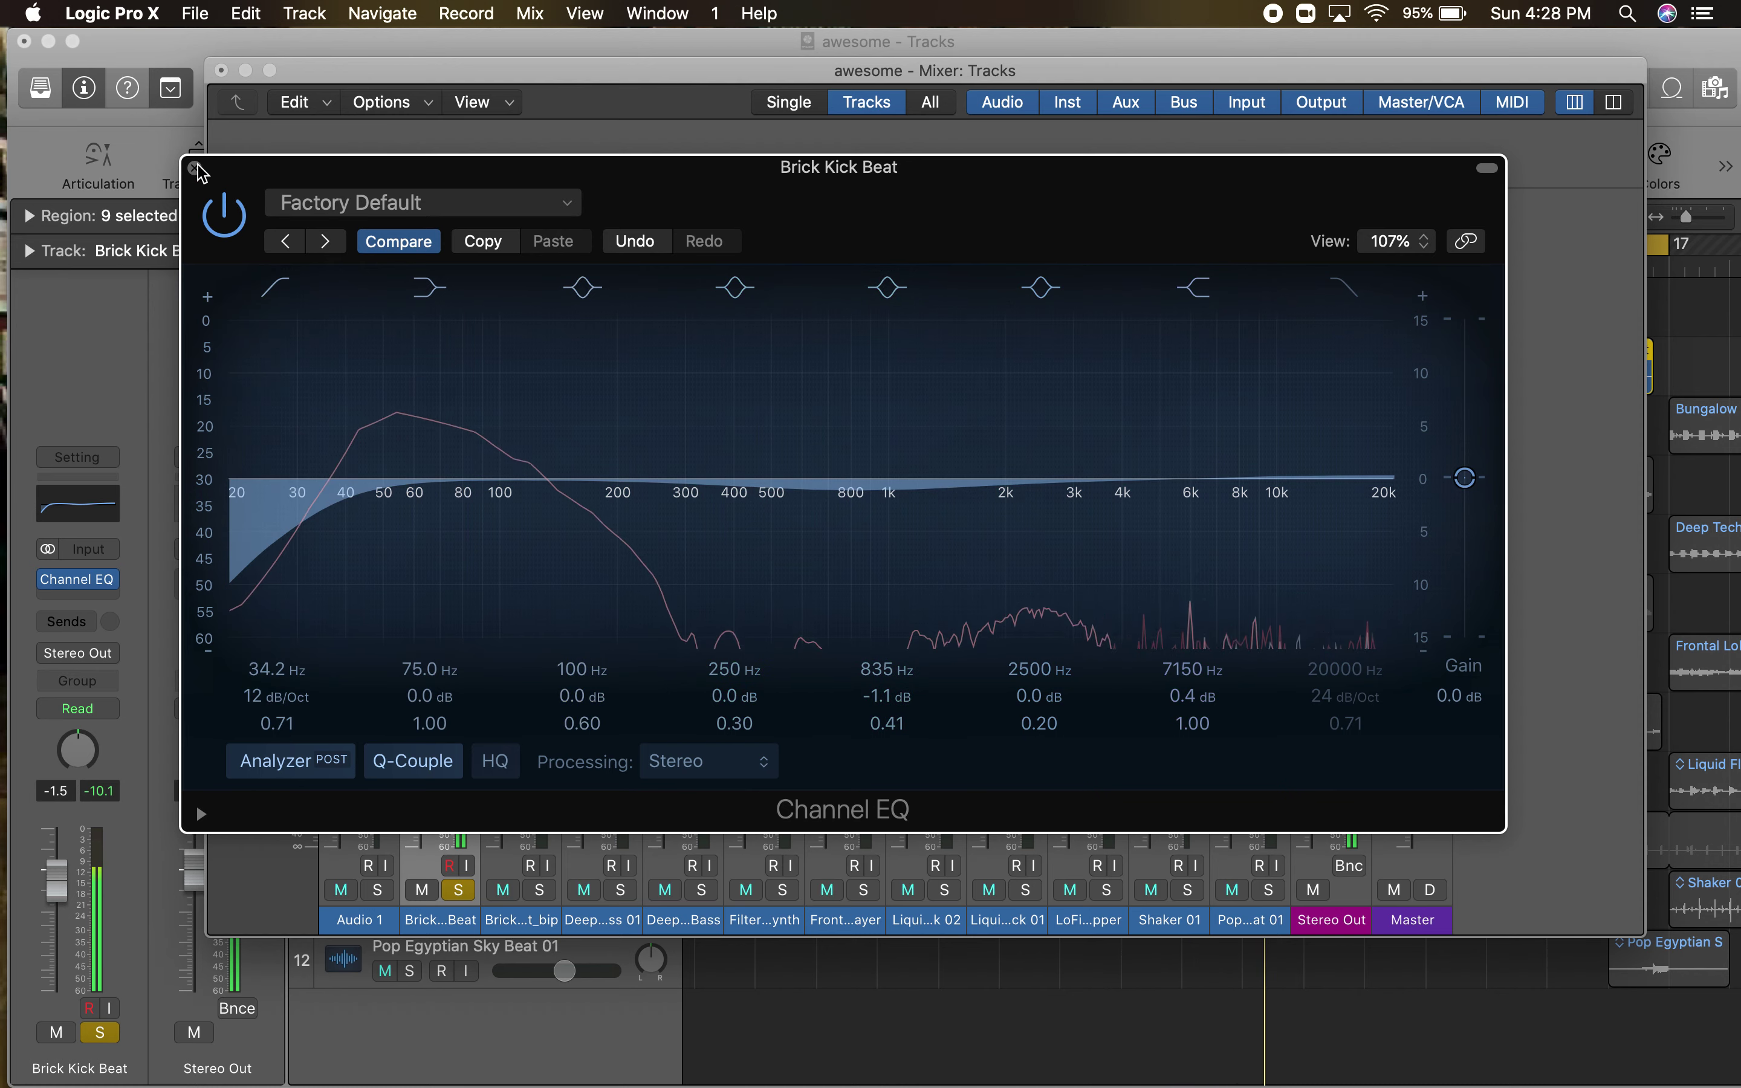
- Compare the kick with its Channel EQ bypassed and active, and review the EQ curve
click(217, 215)
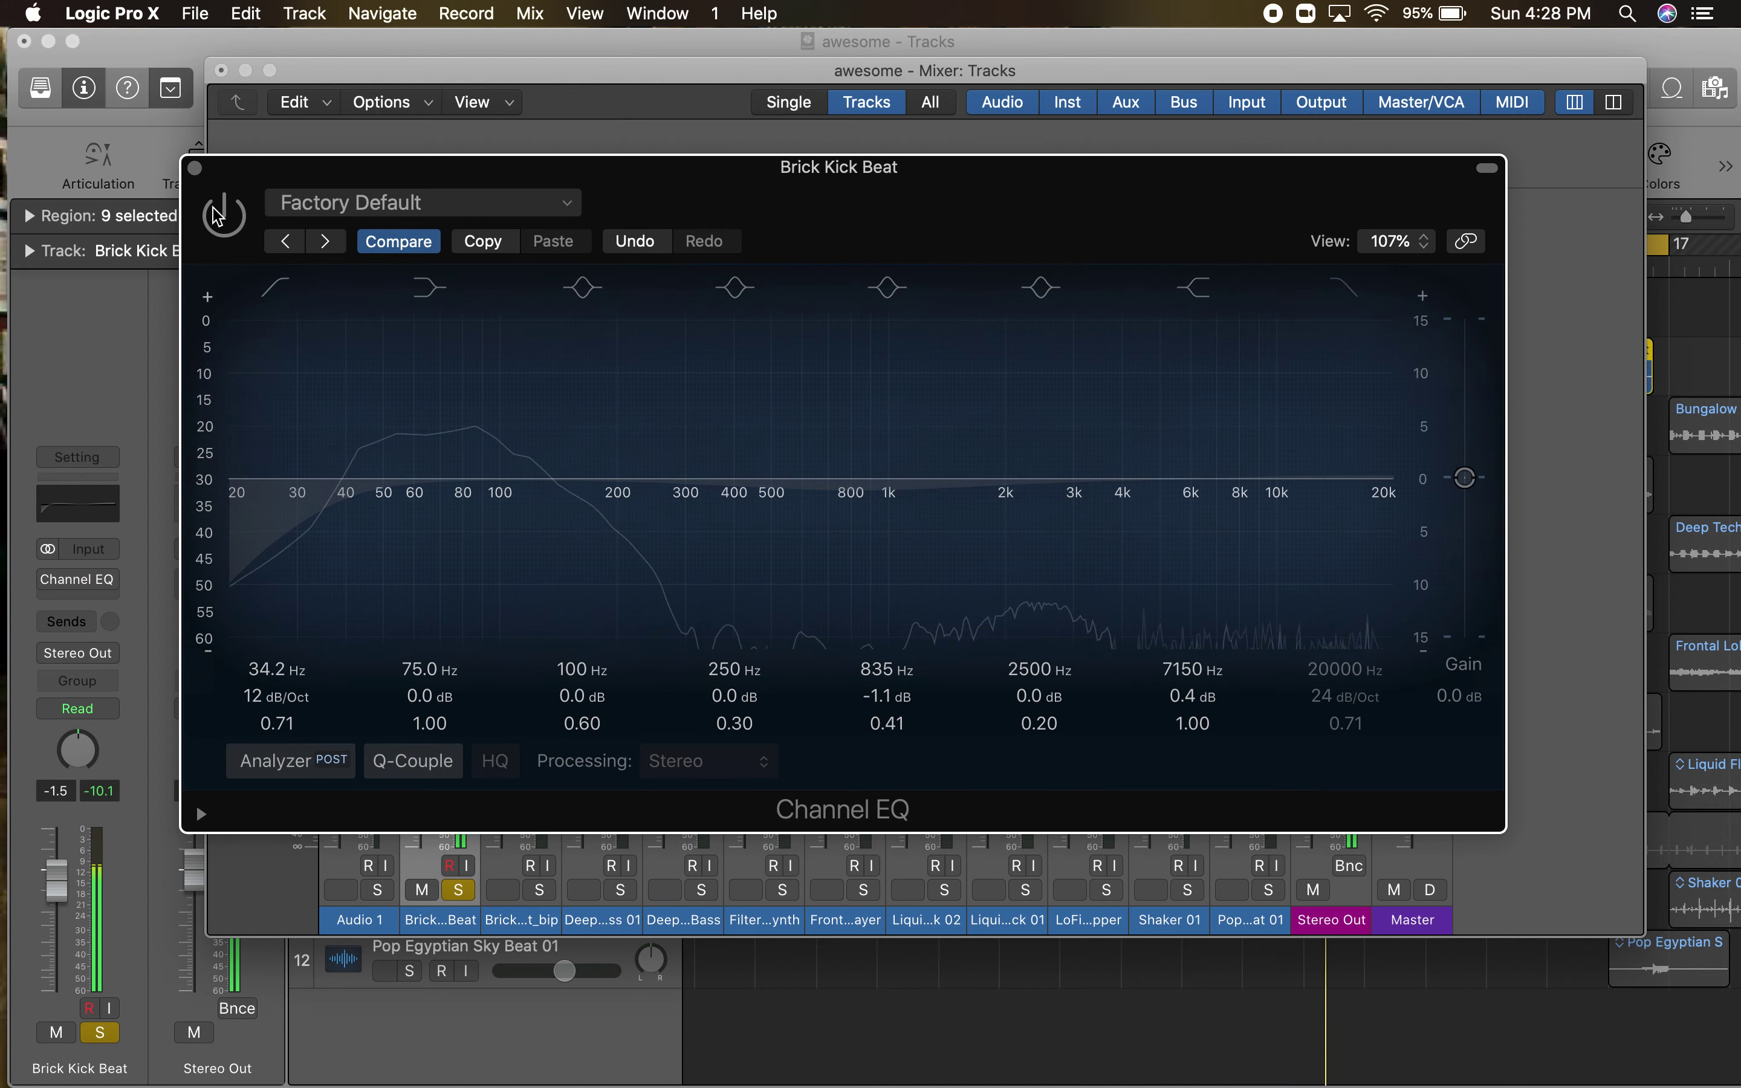
click(217, 215)
click(194, 170)
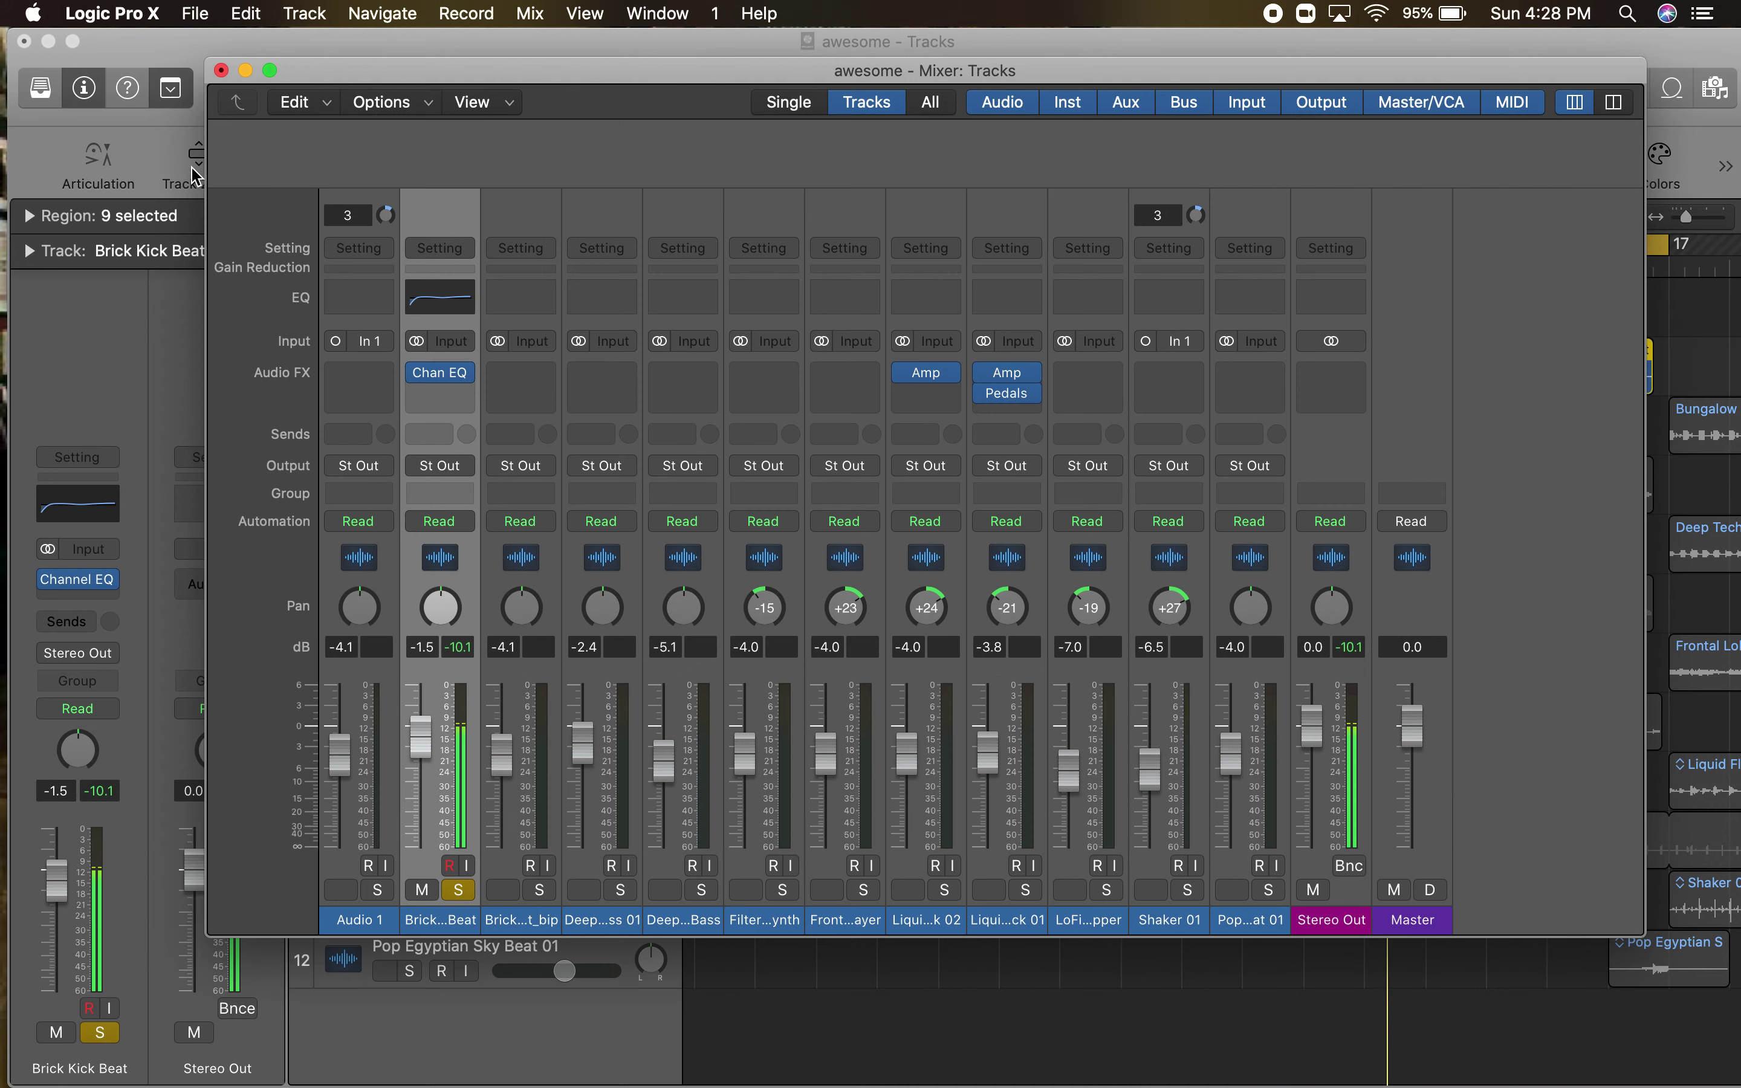
click(448, 308)
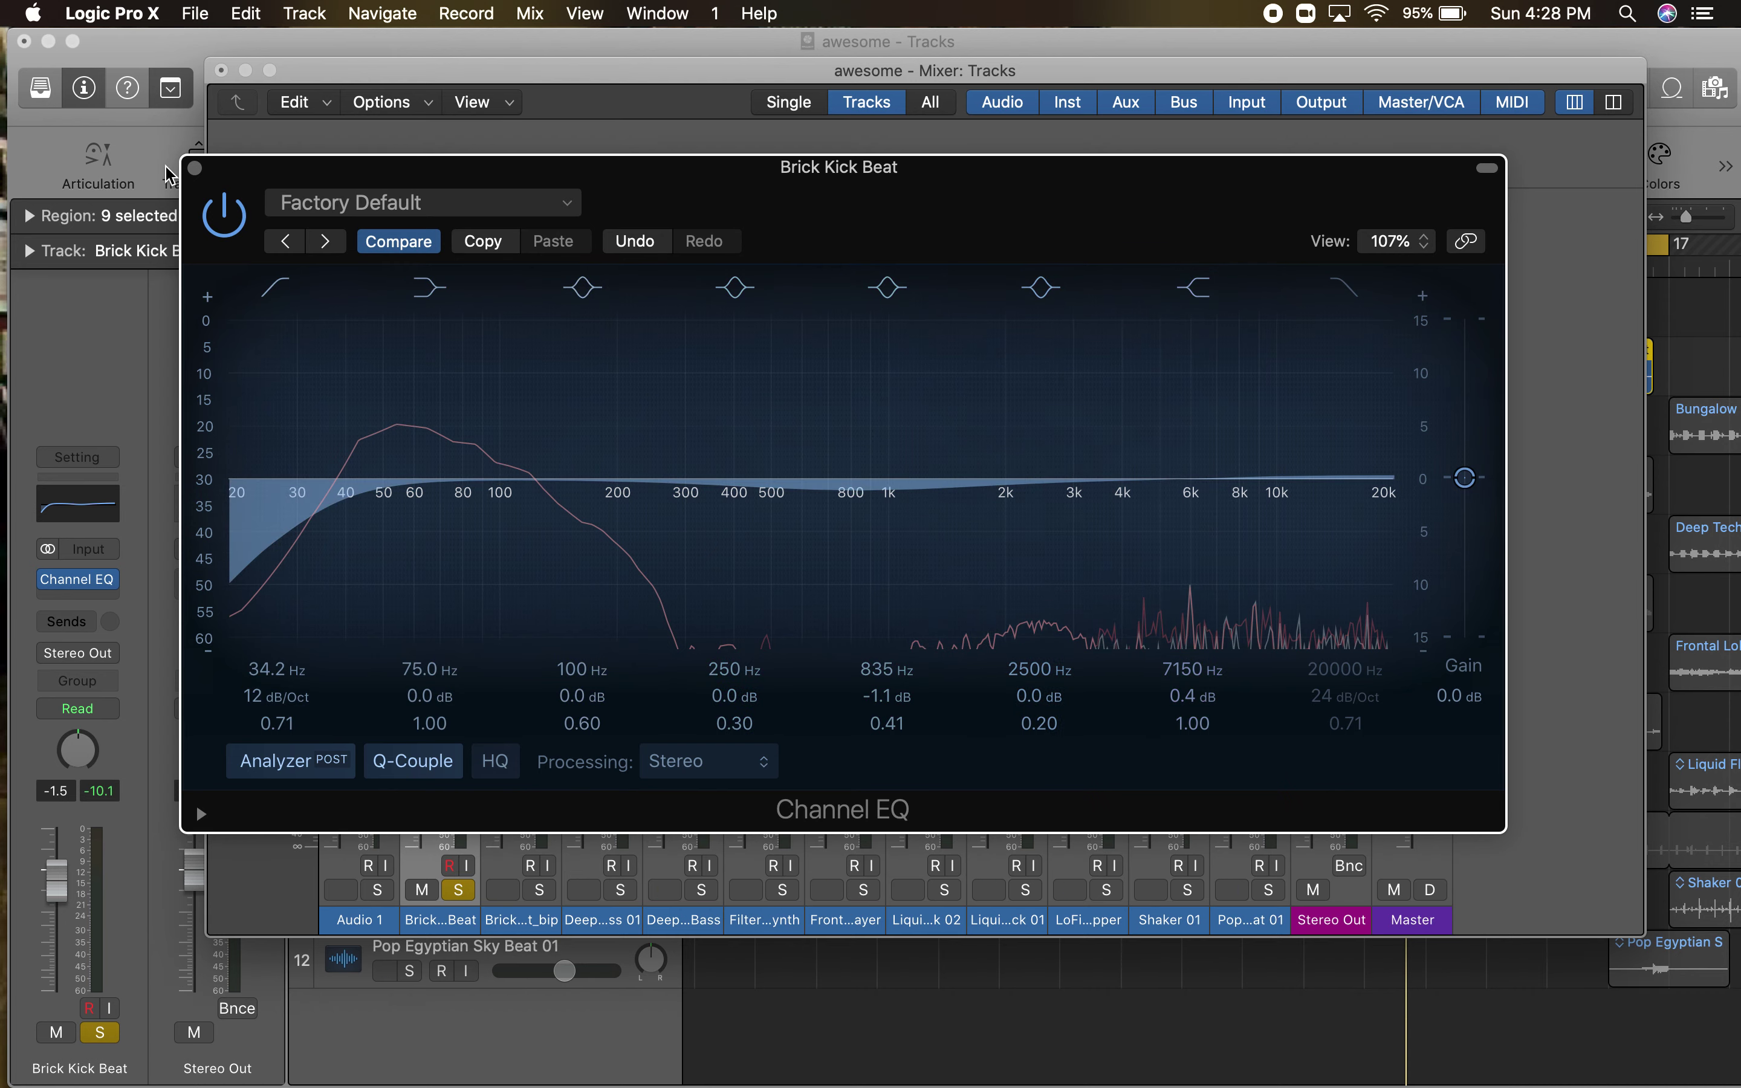
click(194, 169)
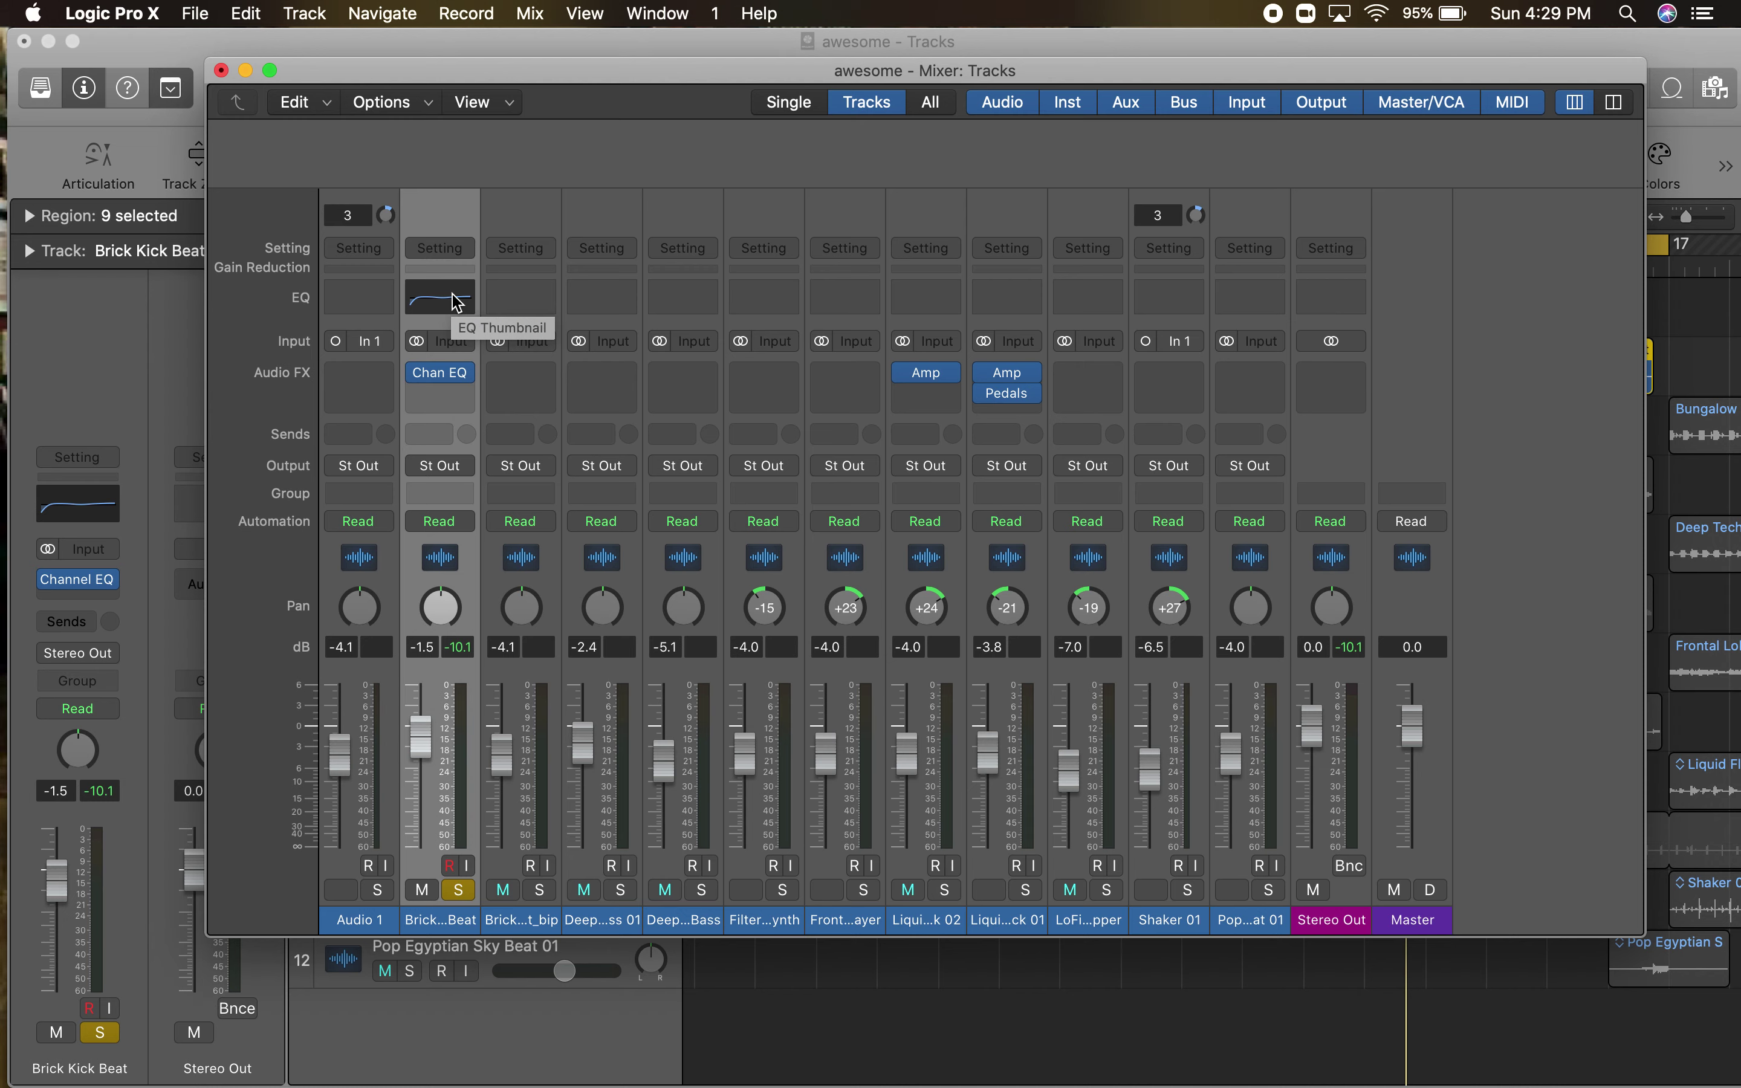
- During playback, solo Deeper Meaning Bass 01 instead of the kick and set its volume to -1.0 dB
key(space)
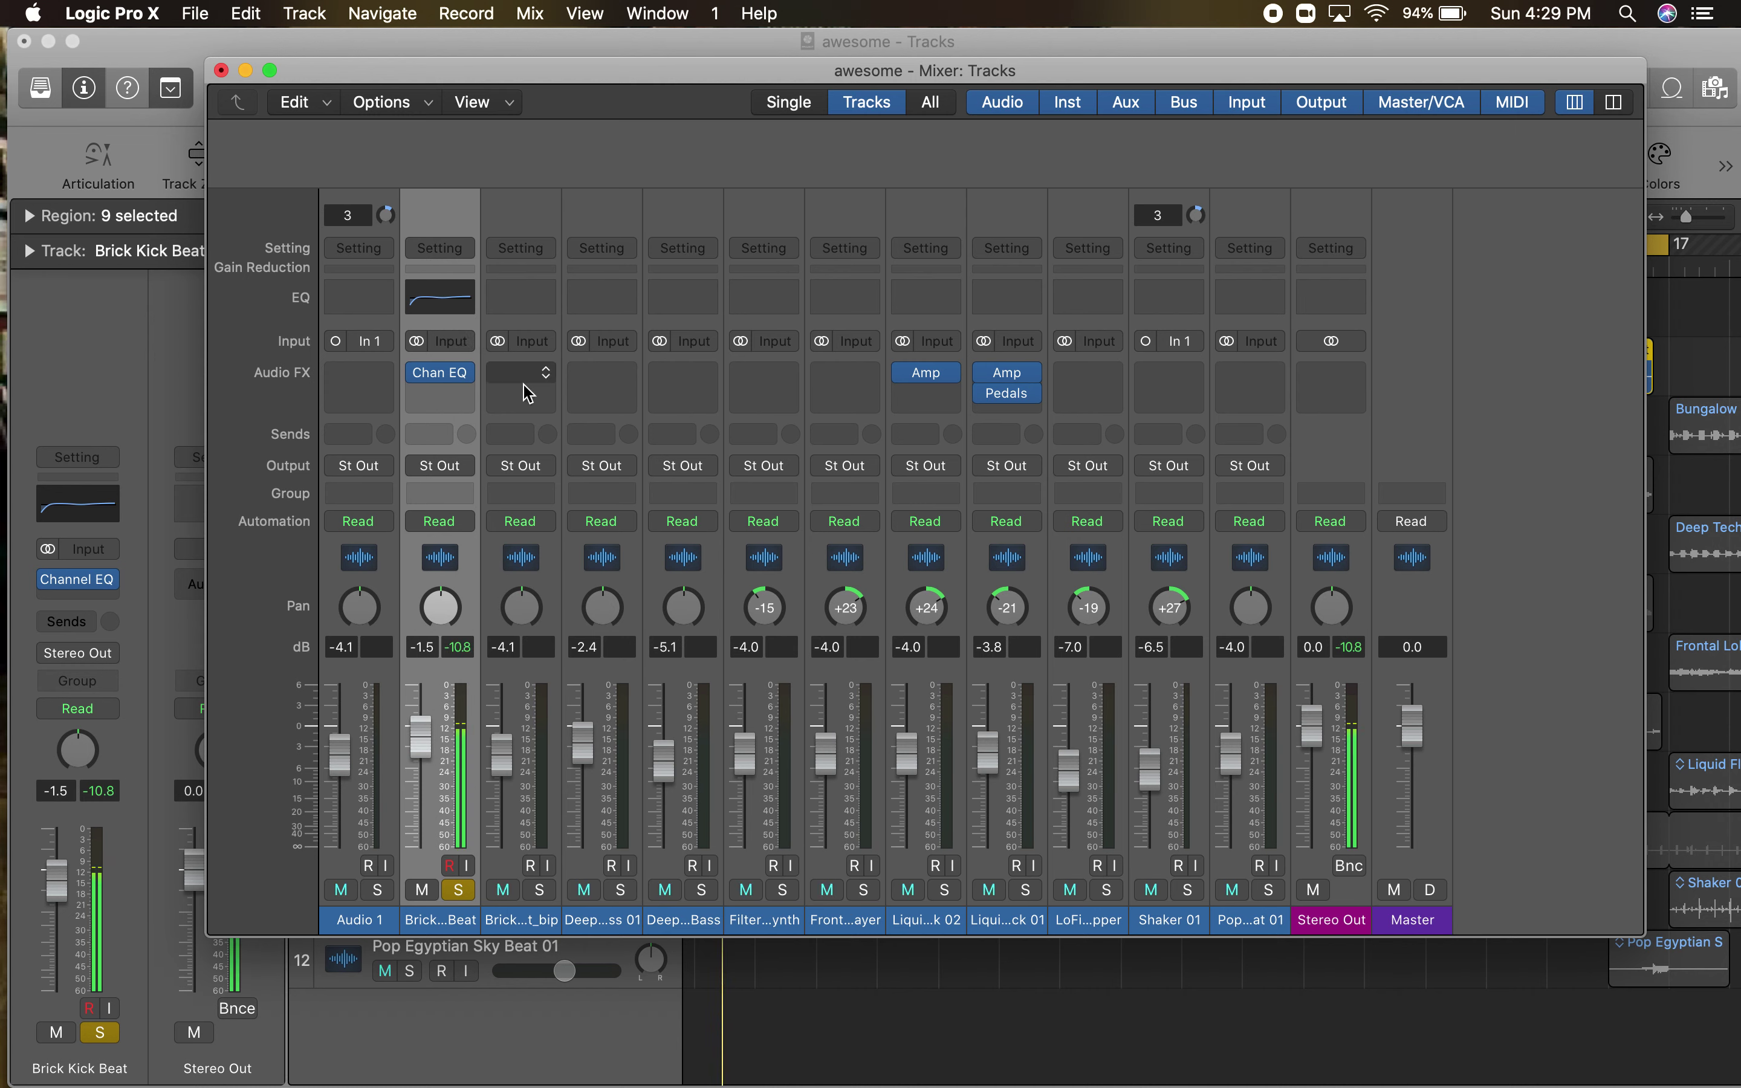
click(458, 889)
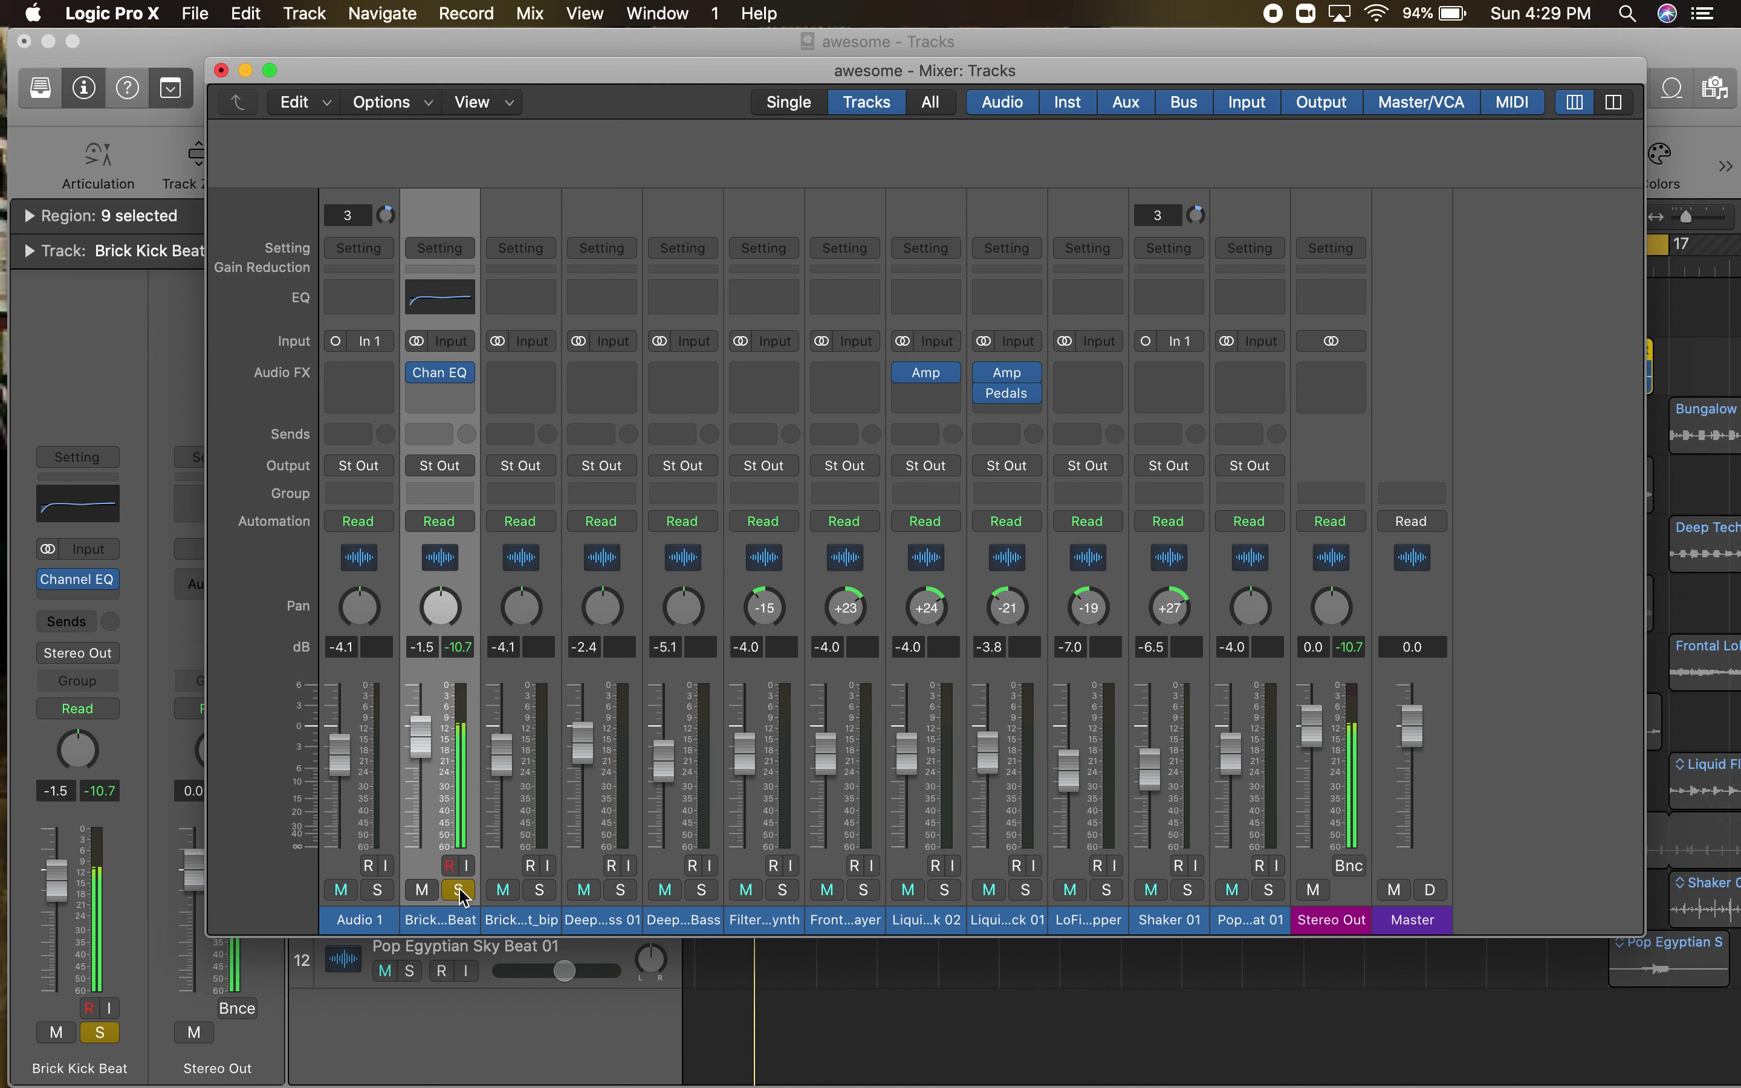
click(621, 891)
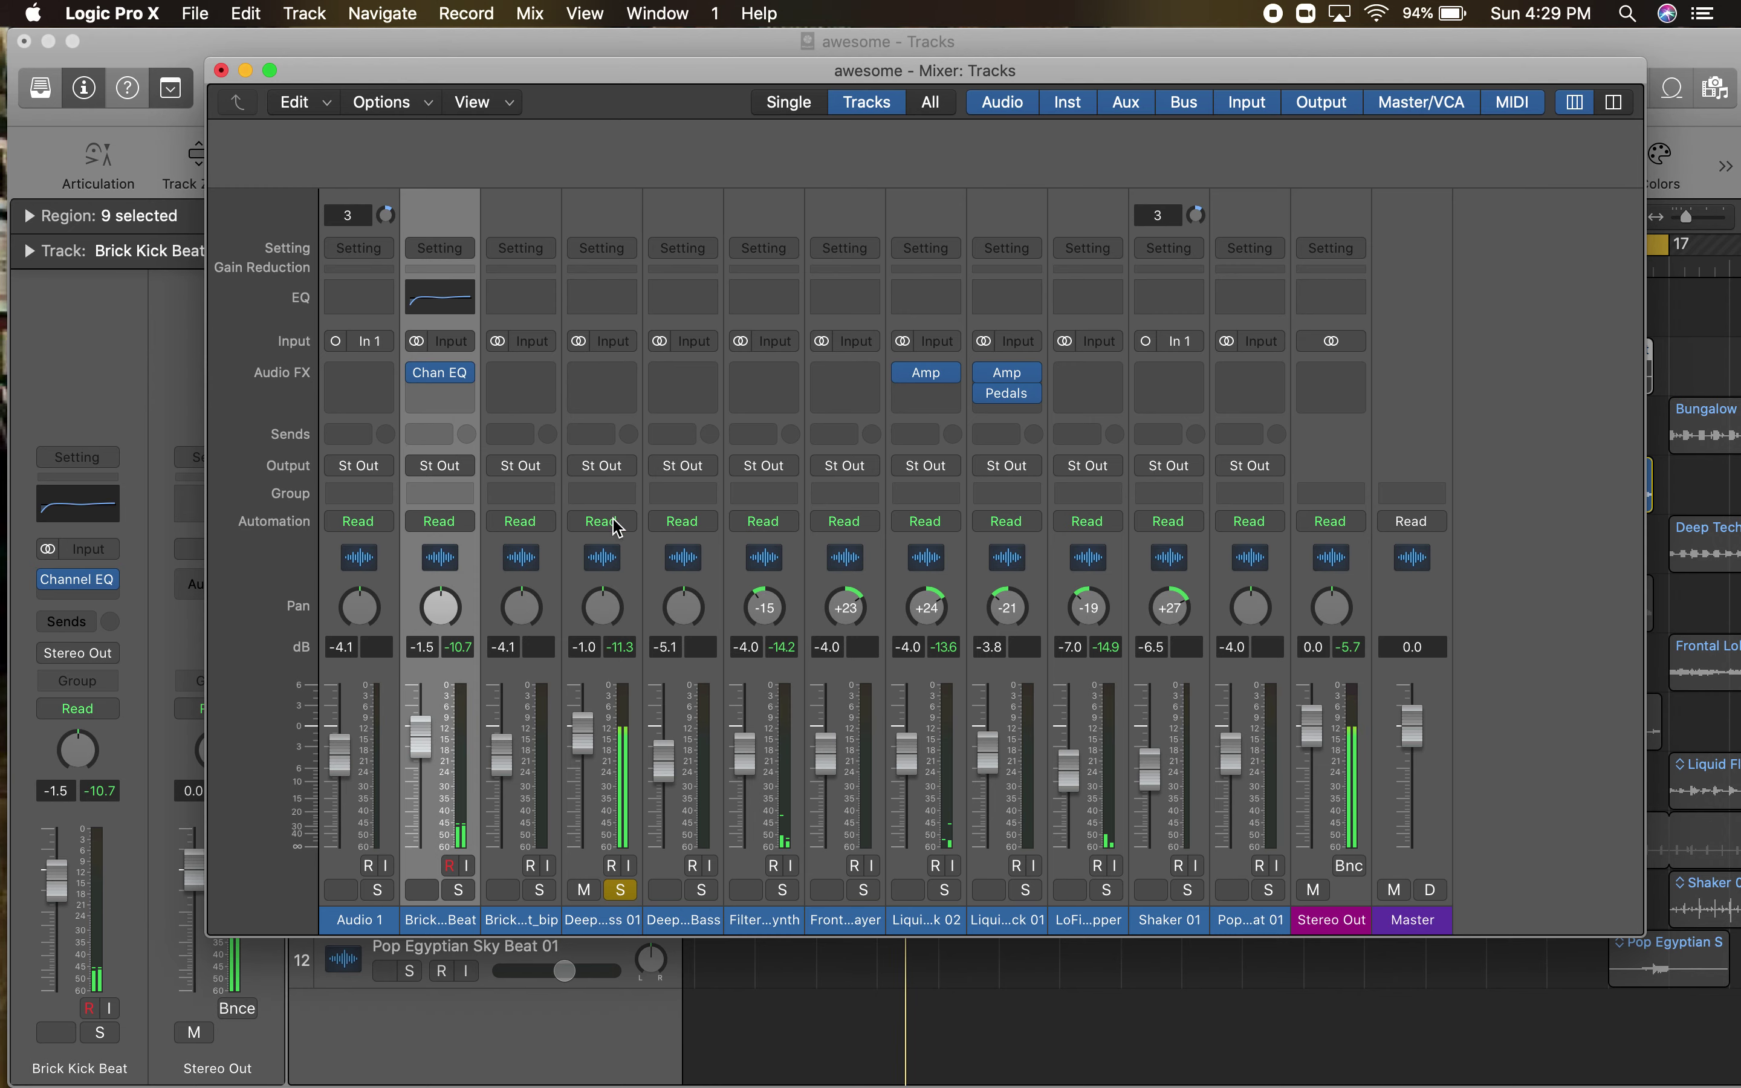
- Add a Channel EQ to Deeper Meaning Bass 01, boosting 73.5 Hz by 1.7 dB and 250 Hz by 1.0 dB
click(615, 306)
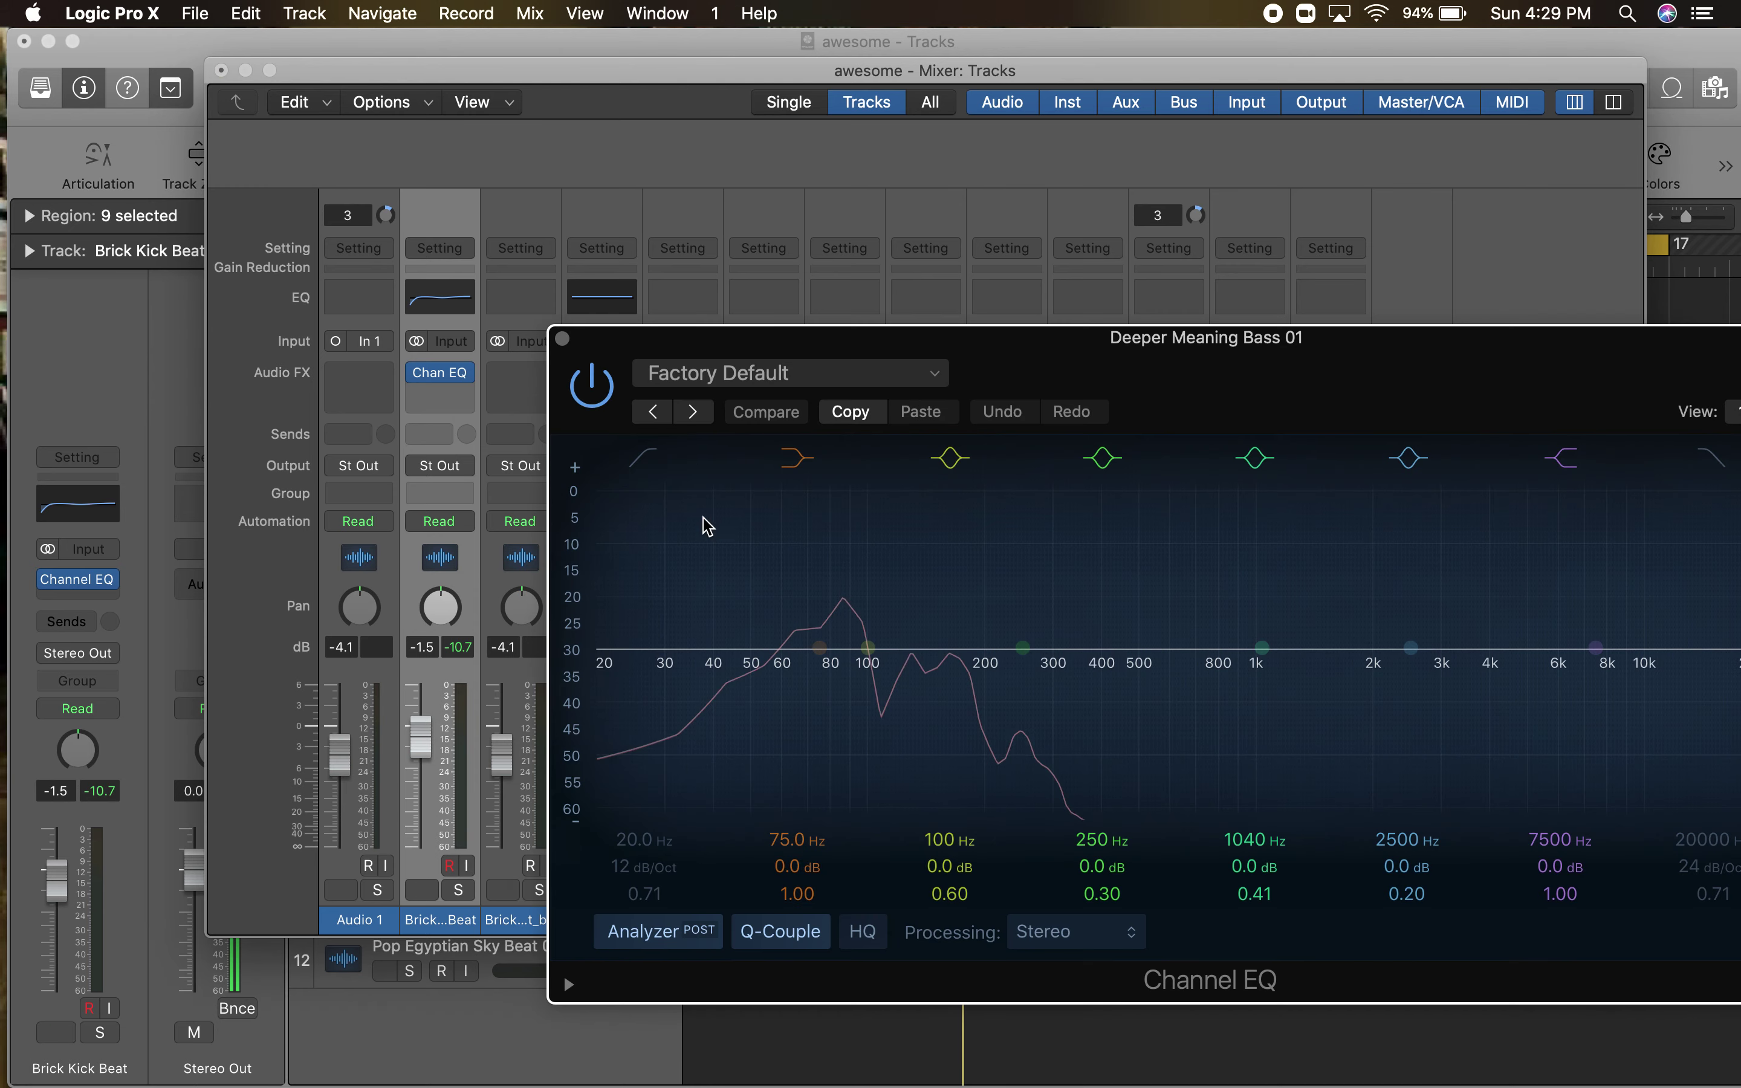
drag(821, 647, 820, 626)
drag(1023, 647, 1022, 638)
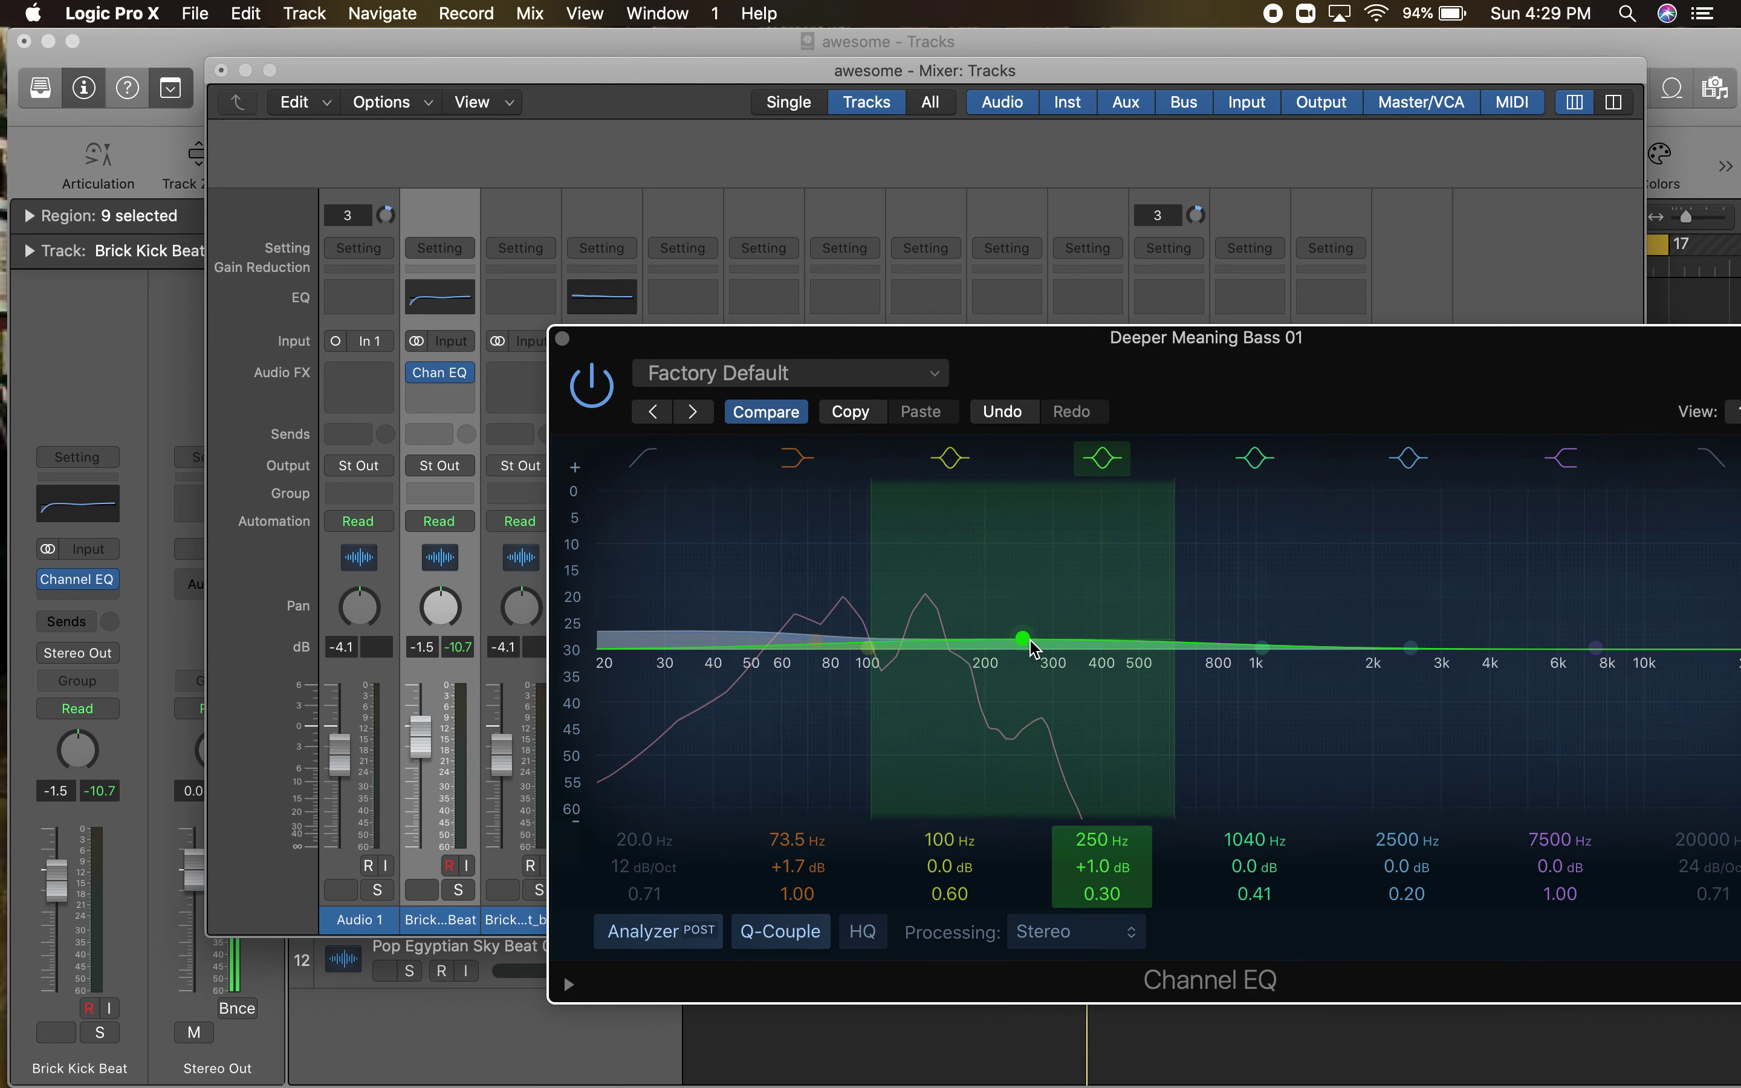
- Enable the high cut on the bass EQ at 8350 Hz with a Q of 0.18, and close the EQ
drag(1302, 339, 1037, 280)
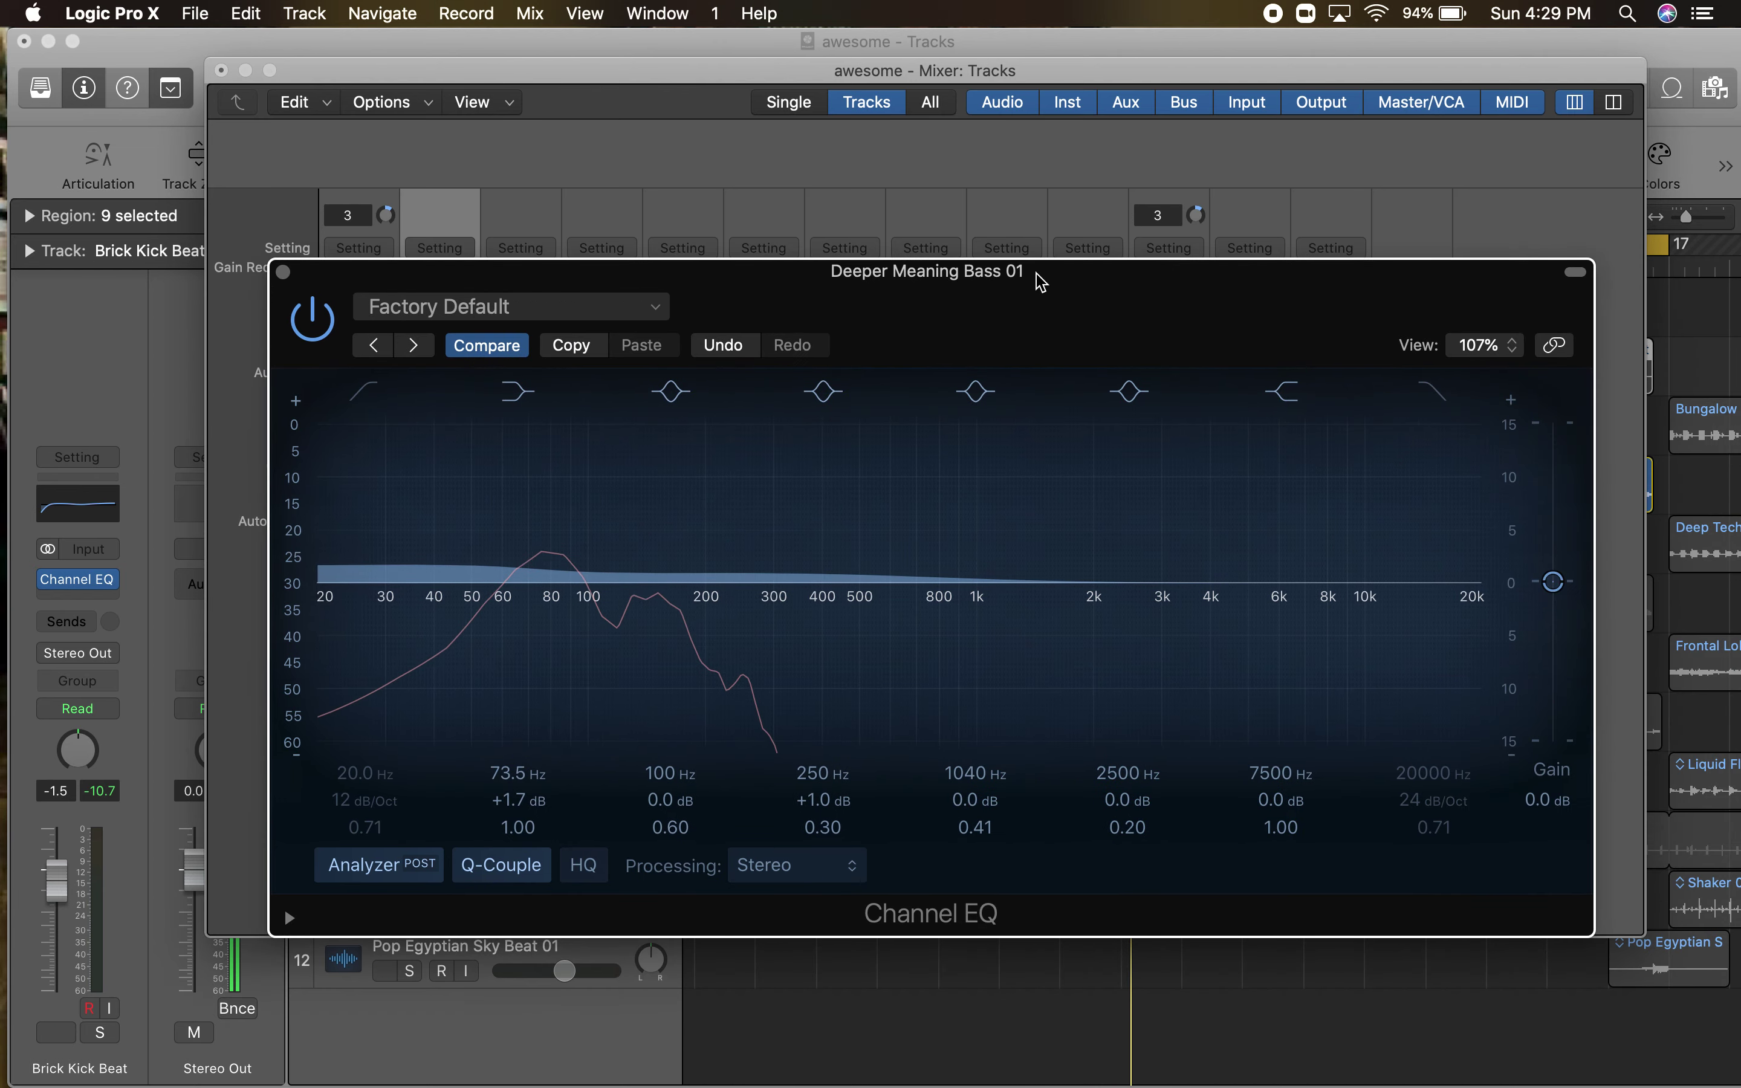
scroll(1313, 583, up, 3)
right_click(1313, 583)
key(Escape)
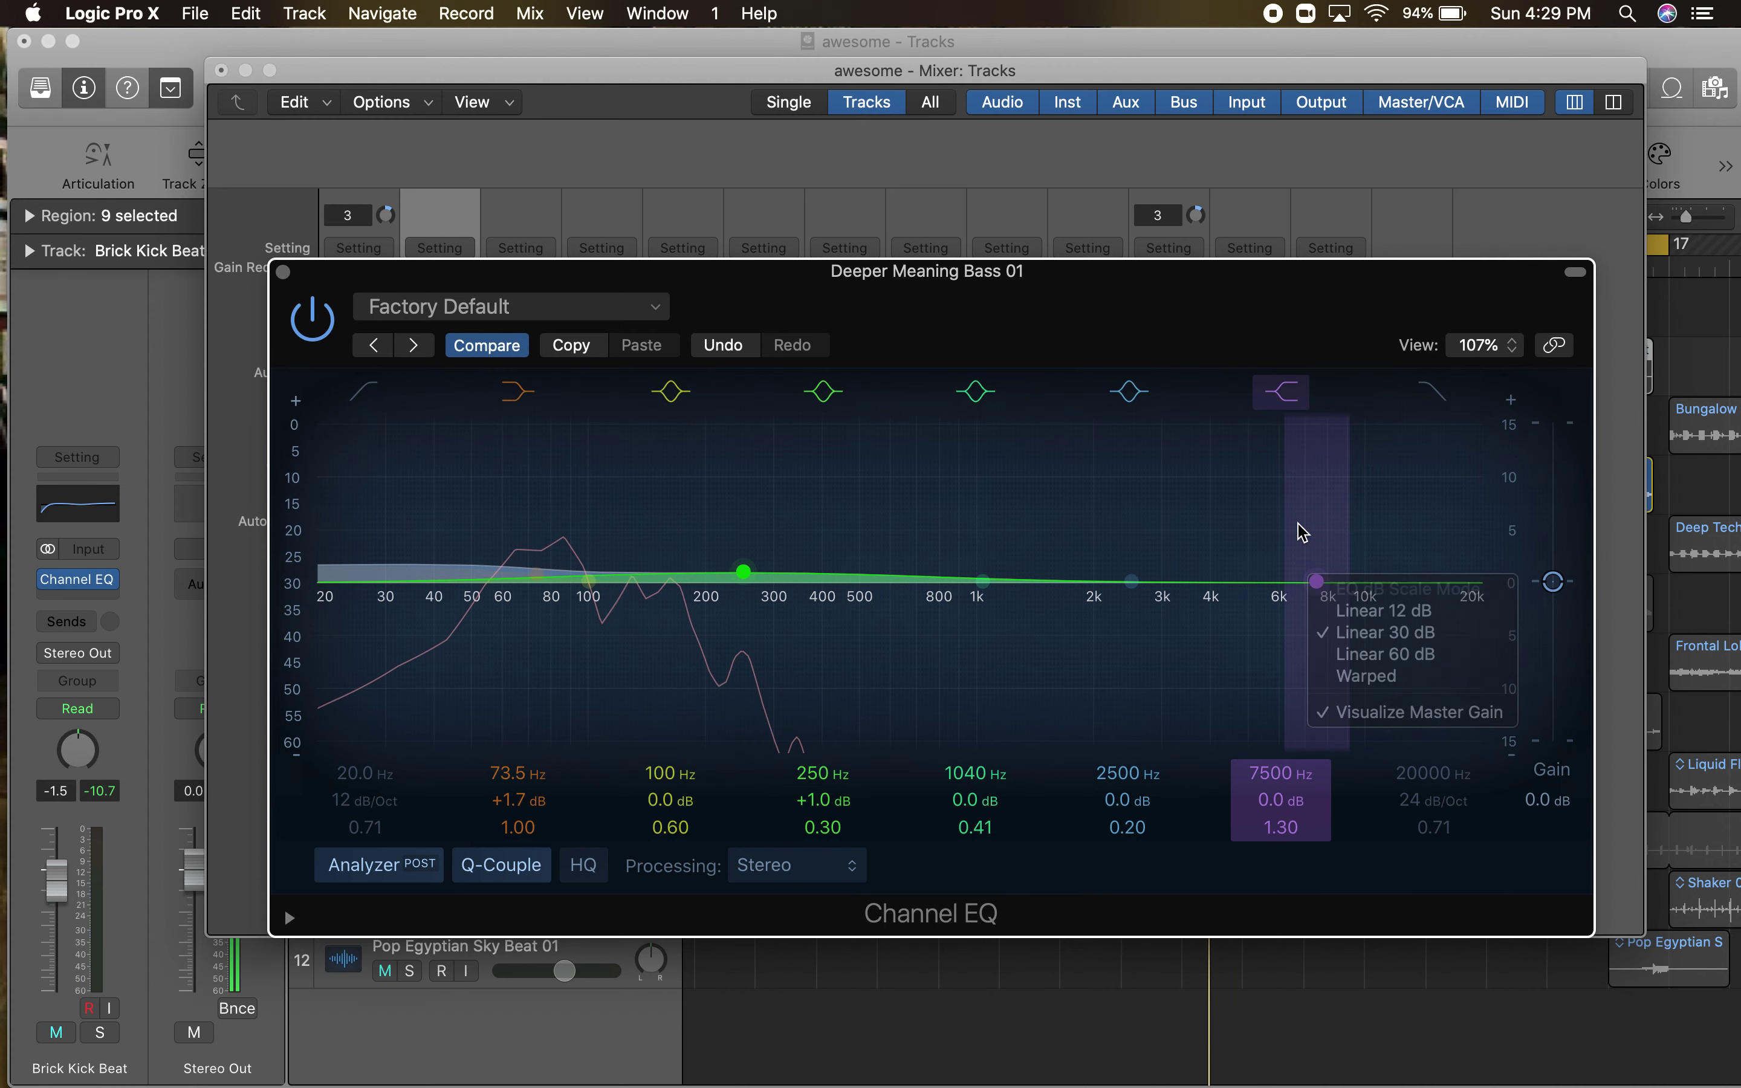
click(1434, 403)
drag(1468, 602, 1340, 686)
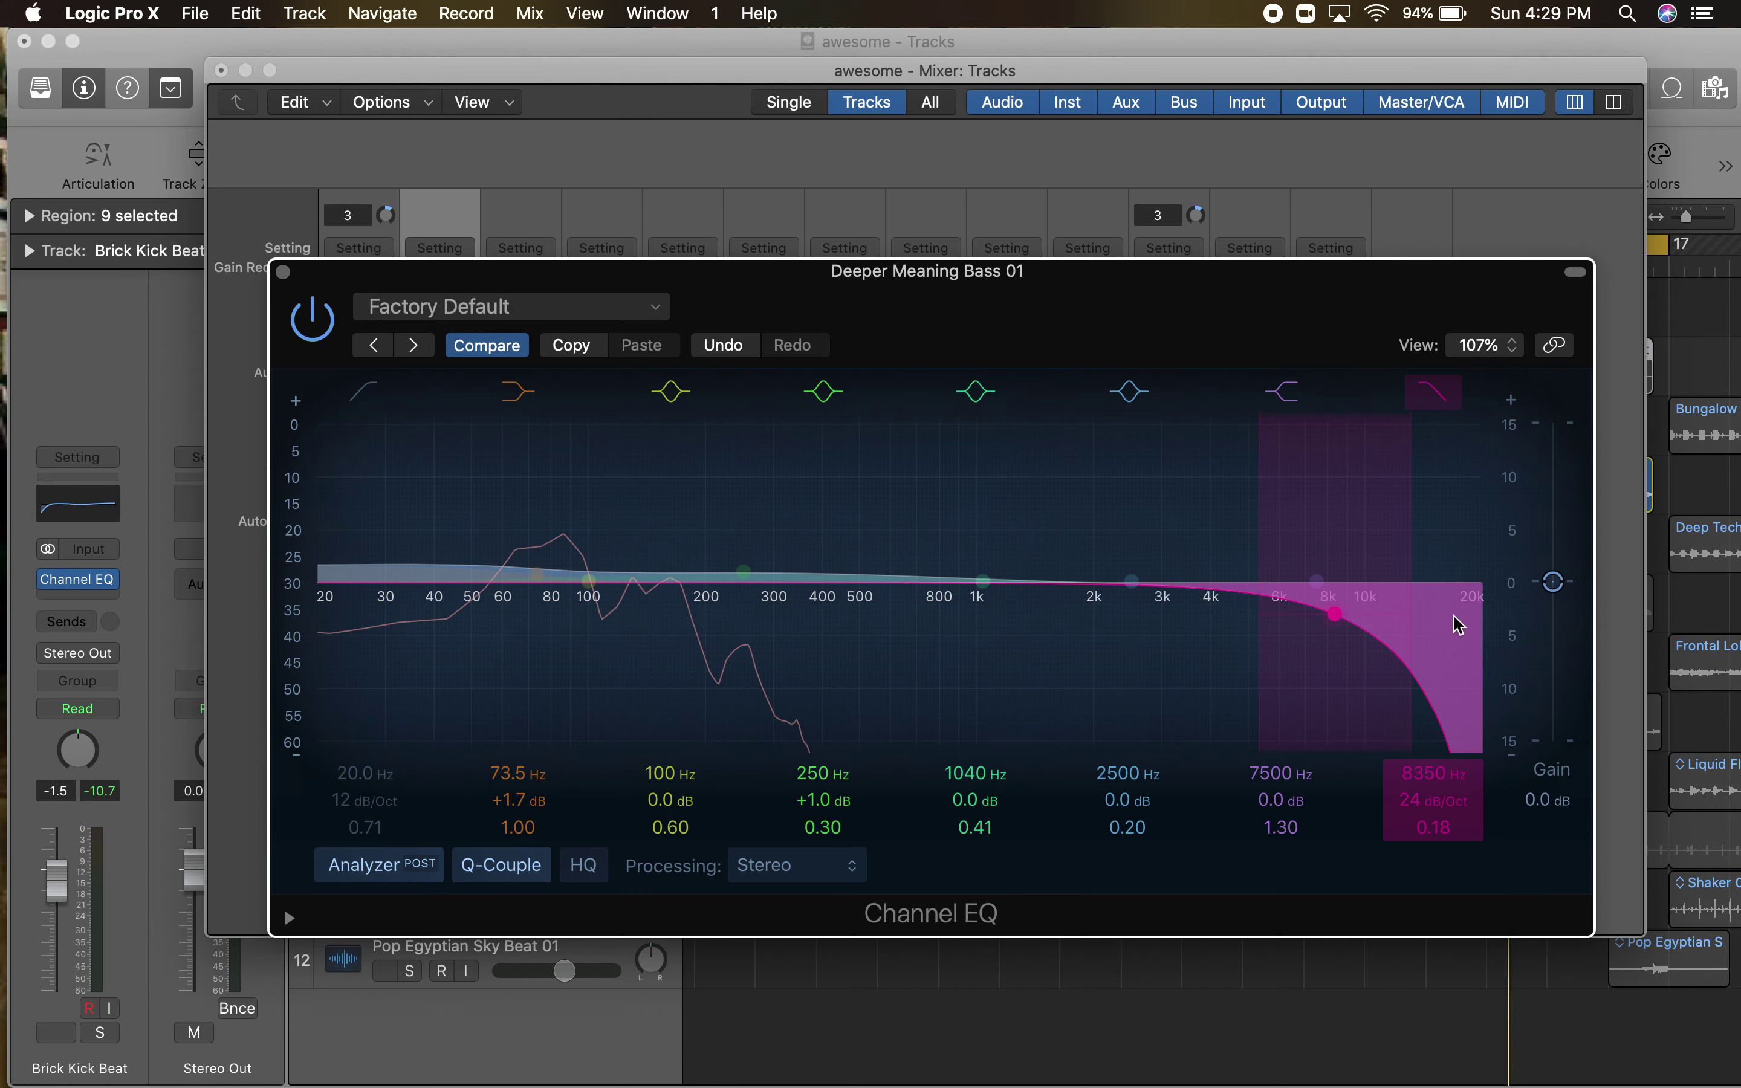
click(283, 272)
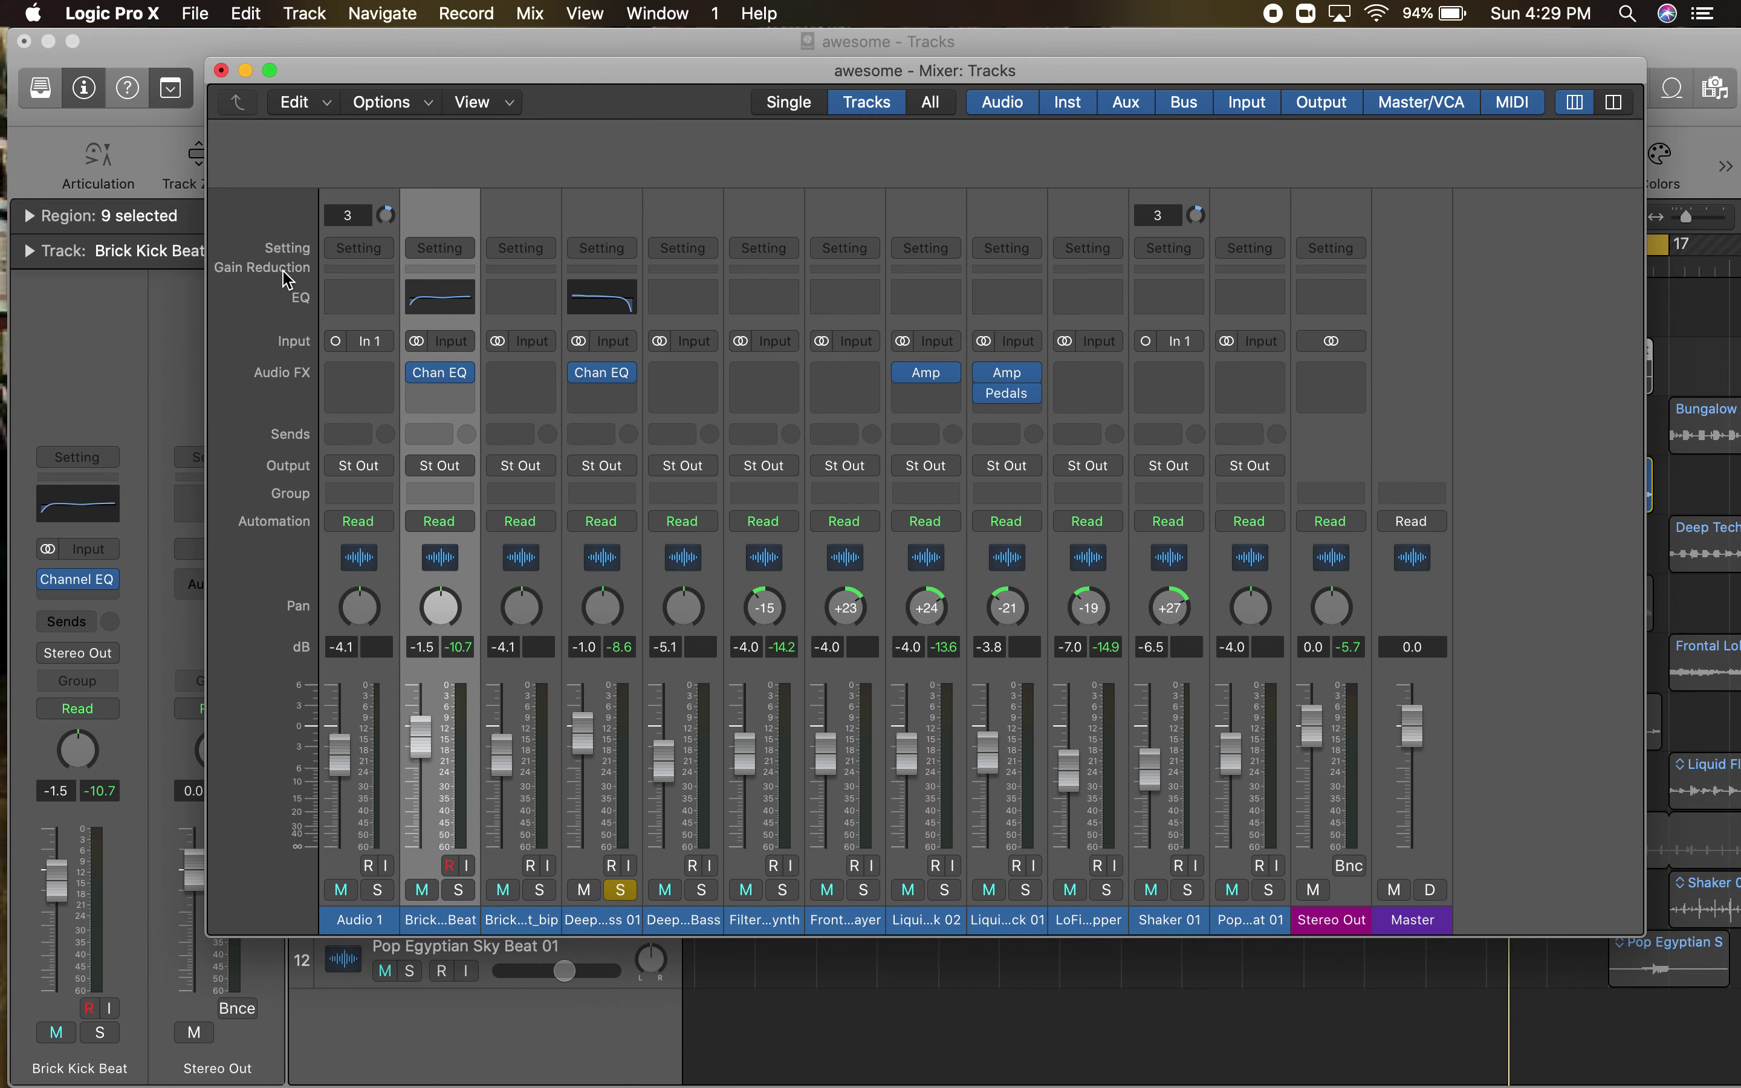
- Solo Filtered Delay Synth instead of the bass and add a Channel EQ with a low cut at 131 Hz
click(622, 889)
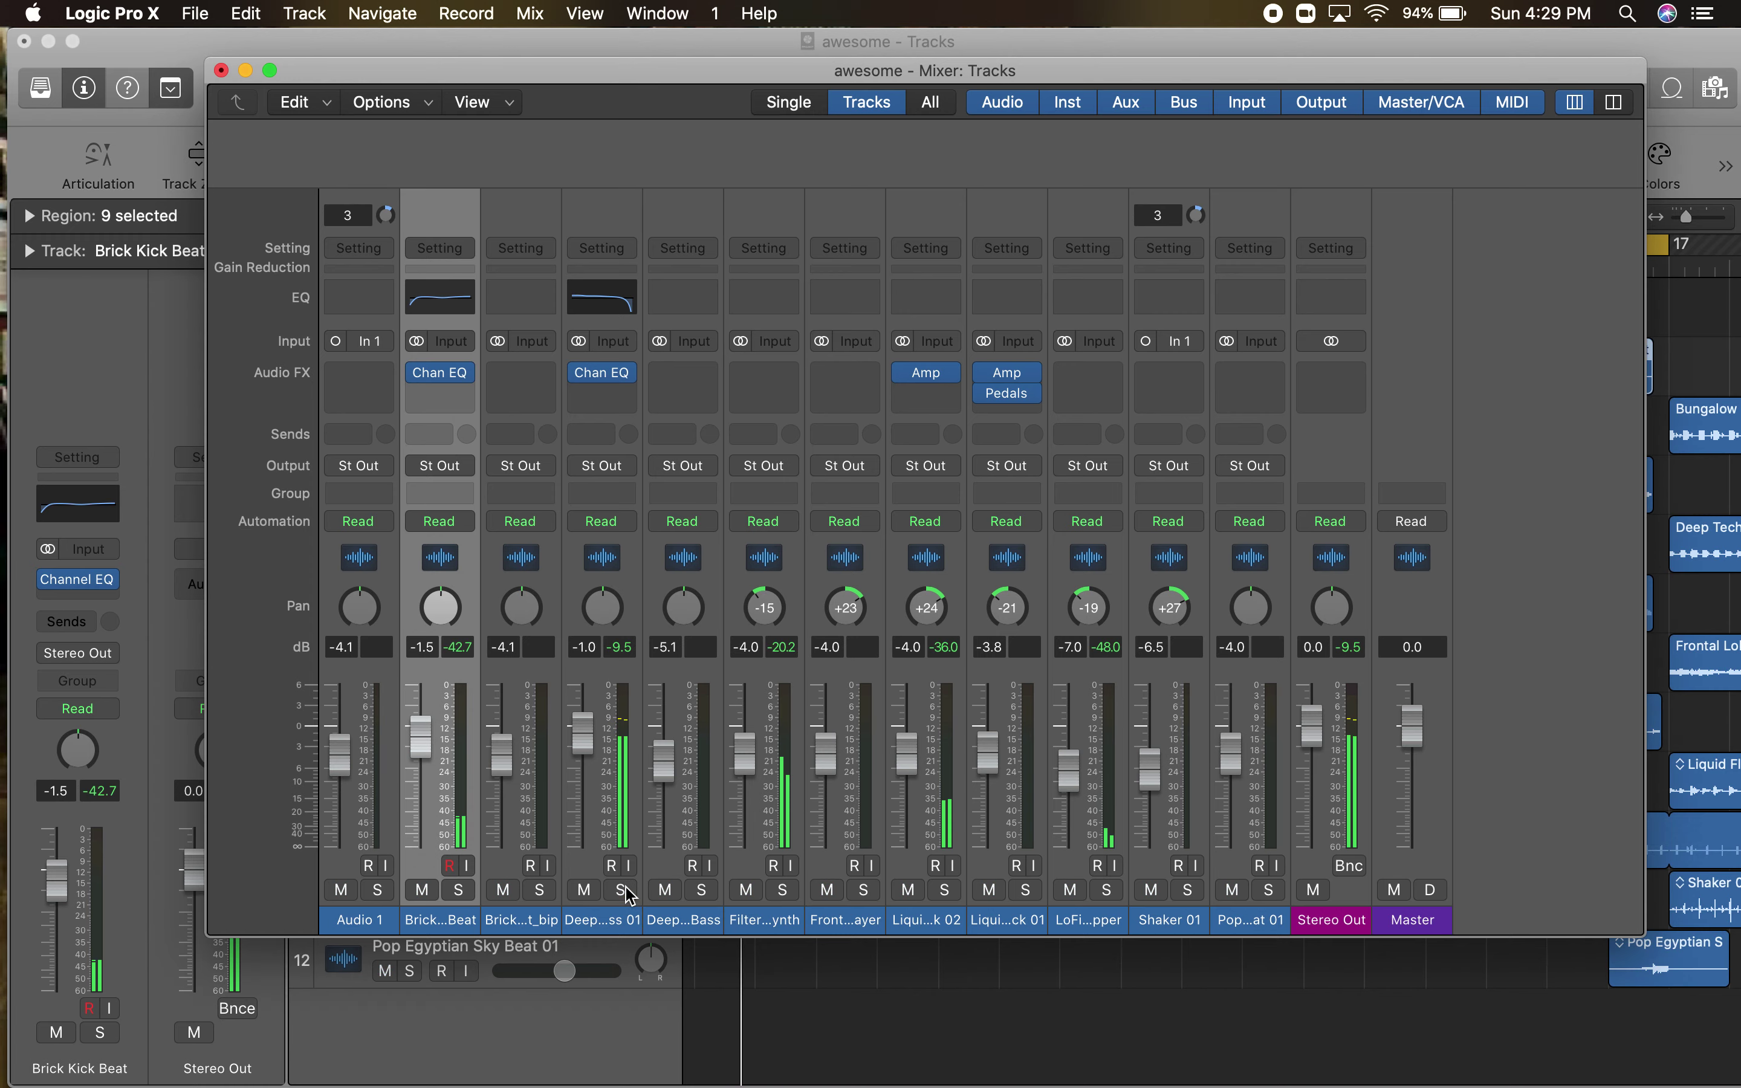
click(783, 890)
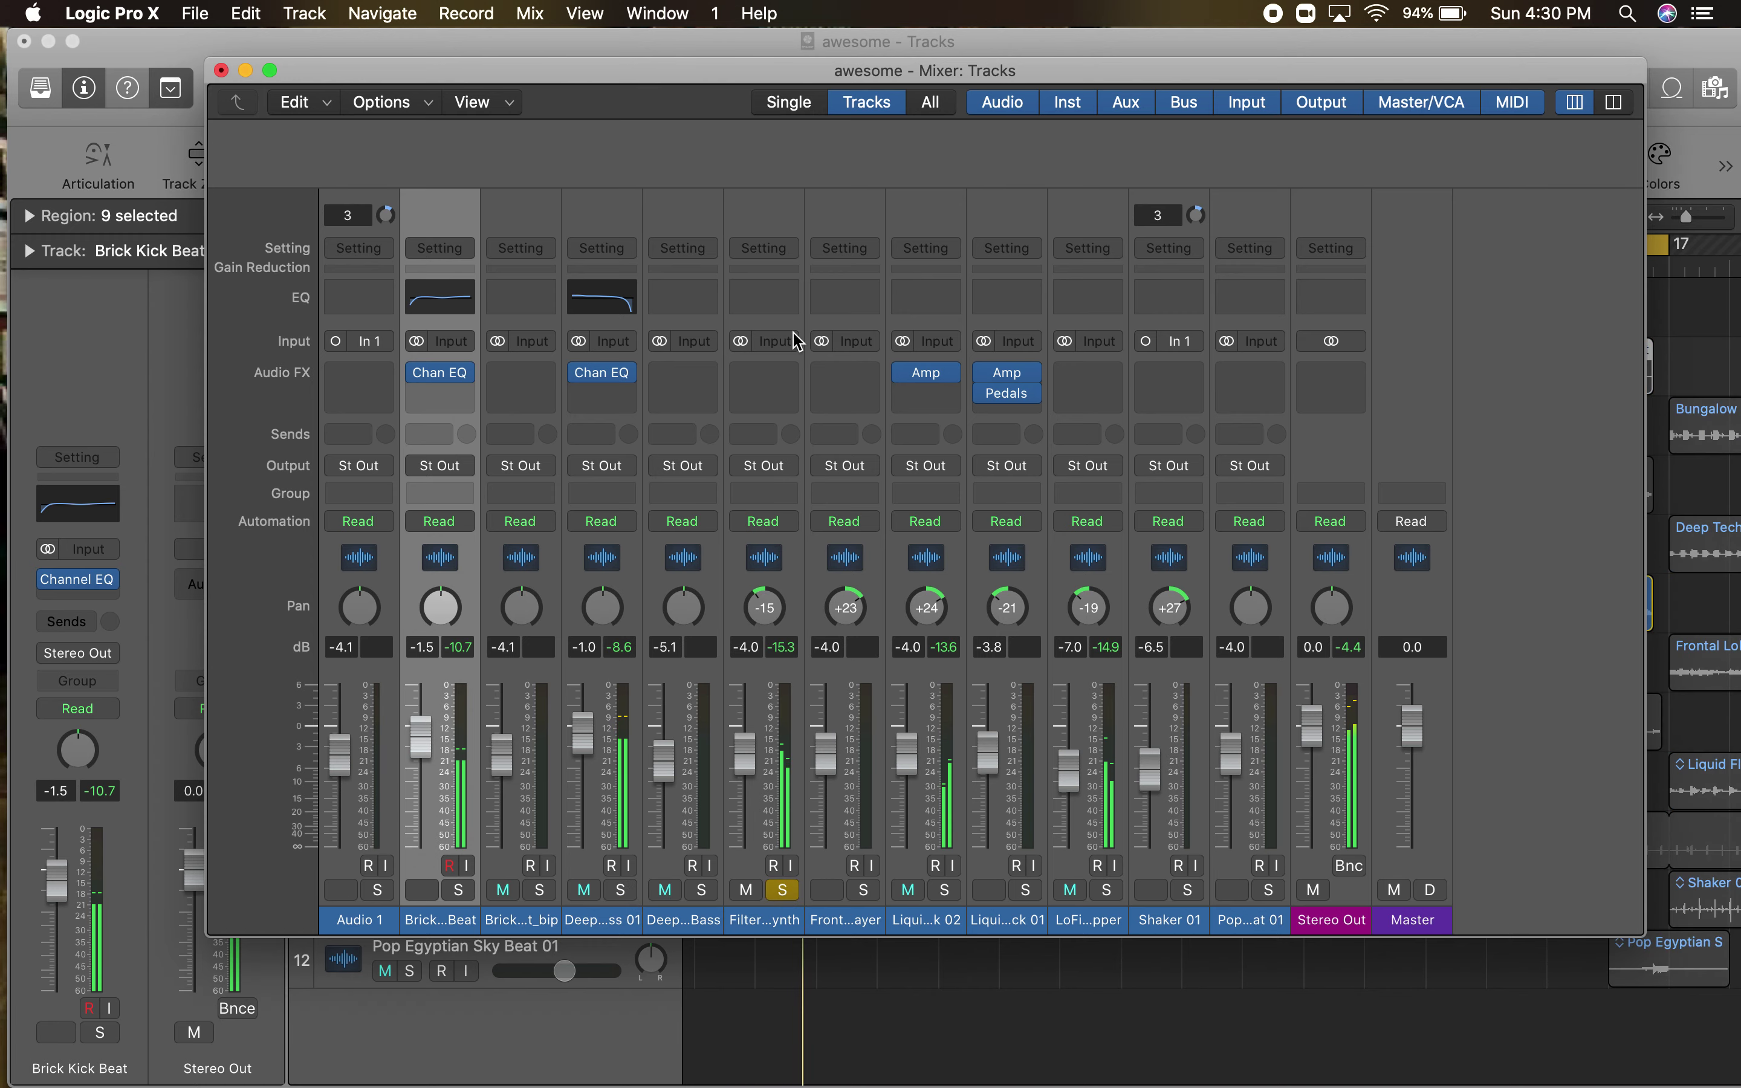
click(764, 298)
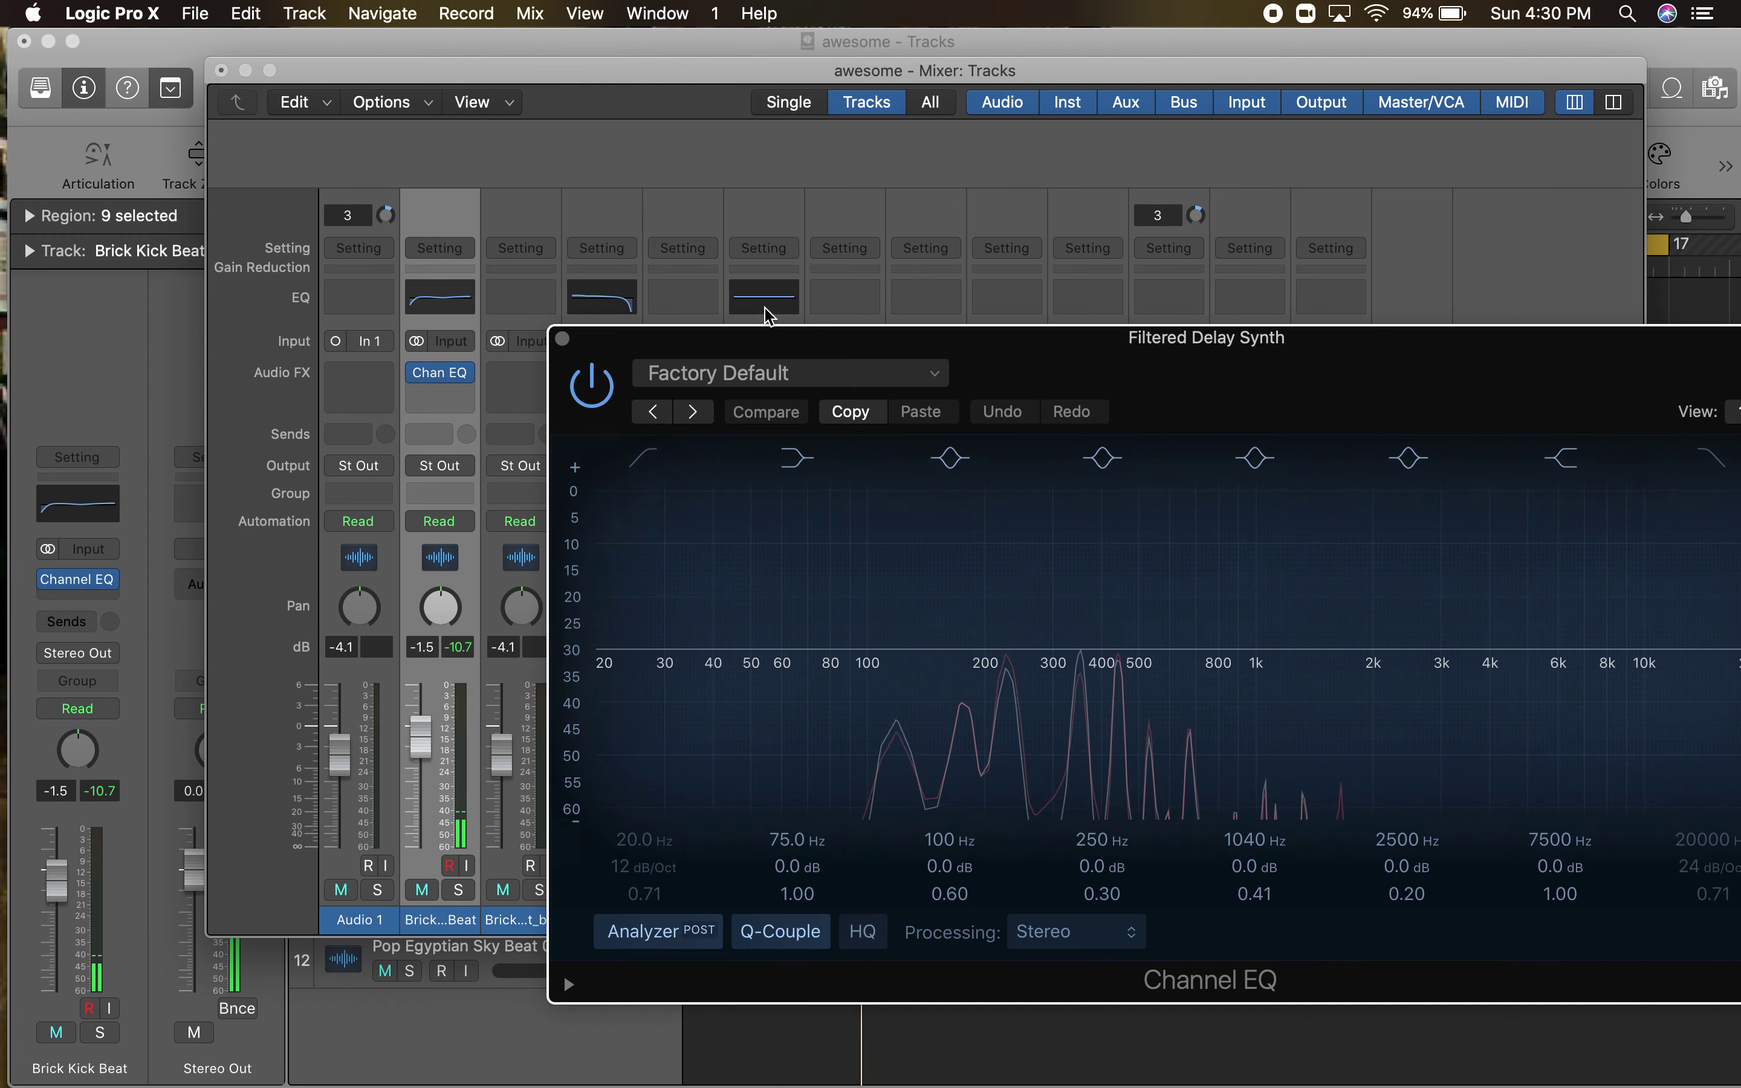
click(643, 457)
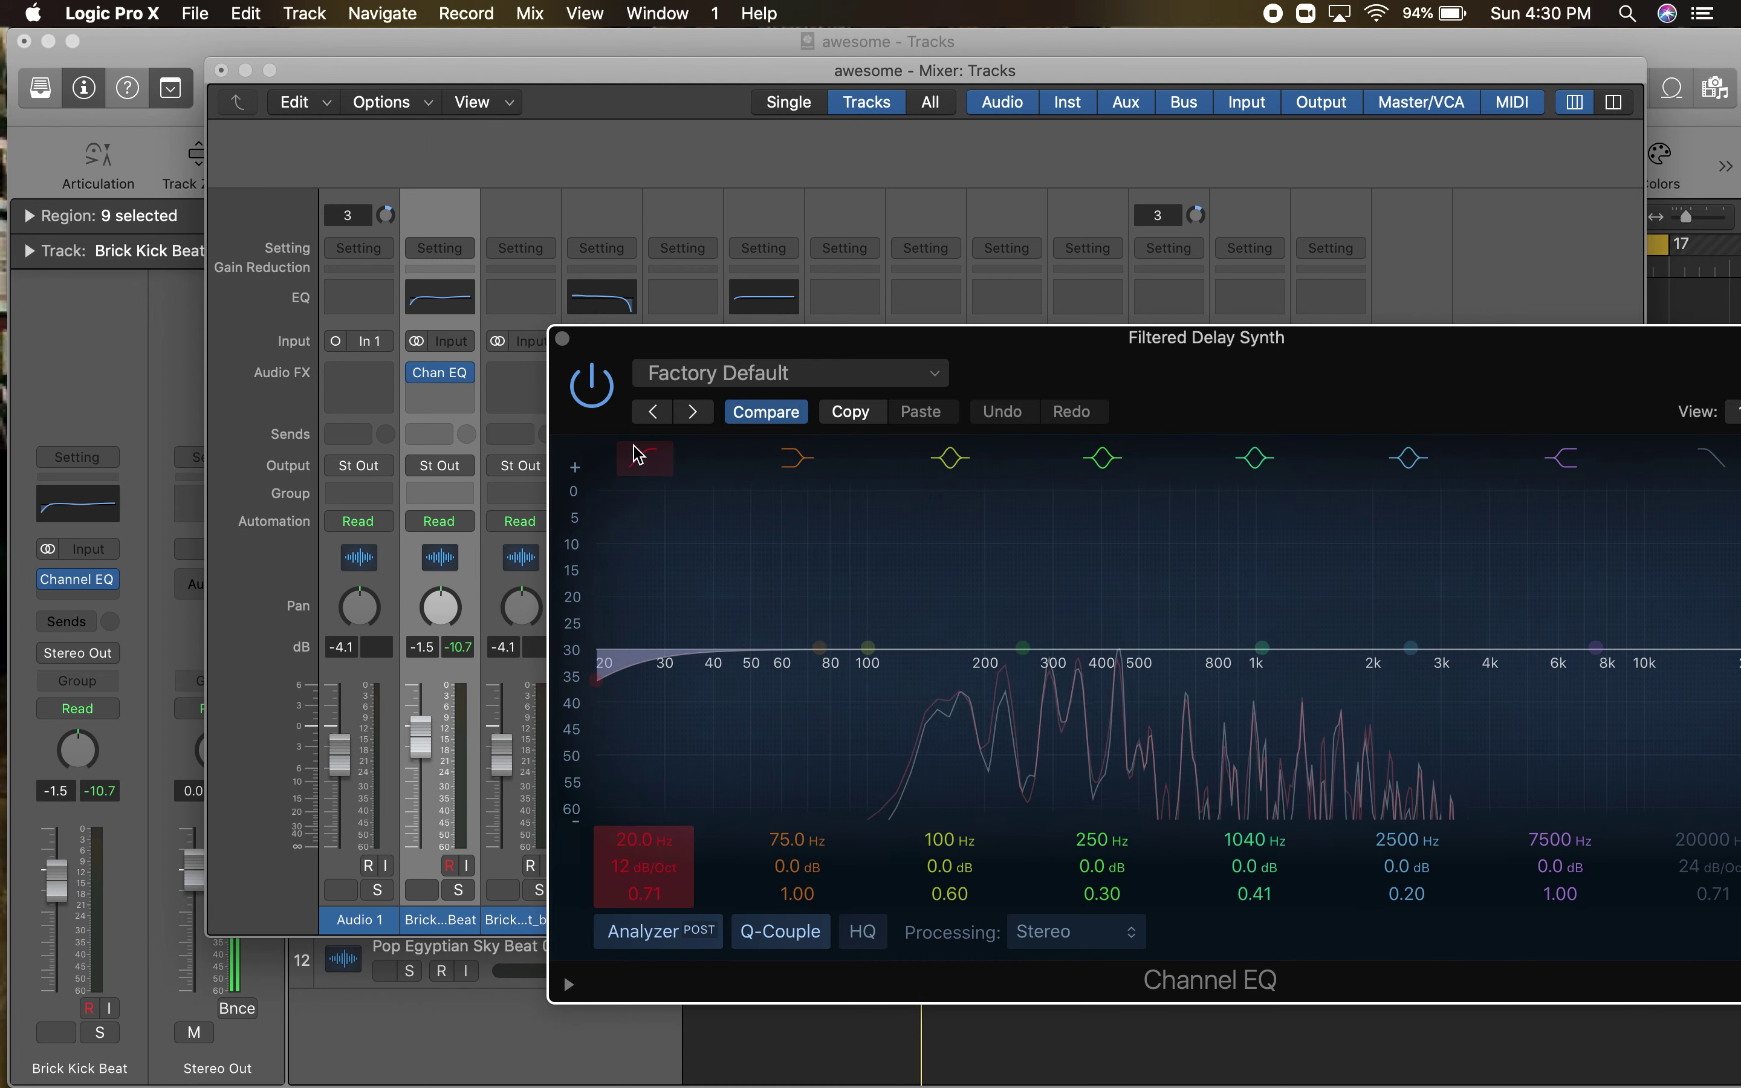
drag(650, 643, 914, 684)
- Boost the Filtered Delay Synth EQ by 0.5 dB at 7150 Hz and 0.6 dB at 930 Hz, and close it
drag(1398, 362, 1142, 265)
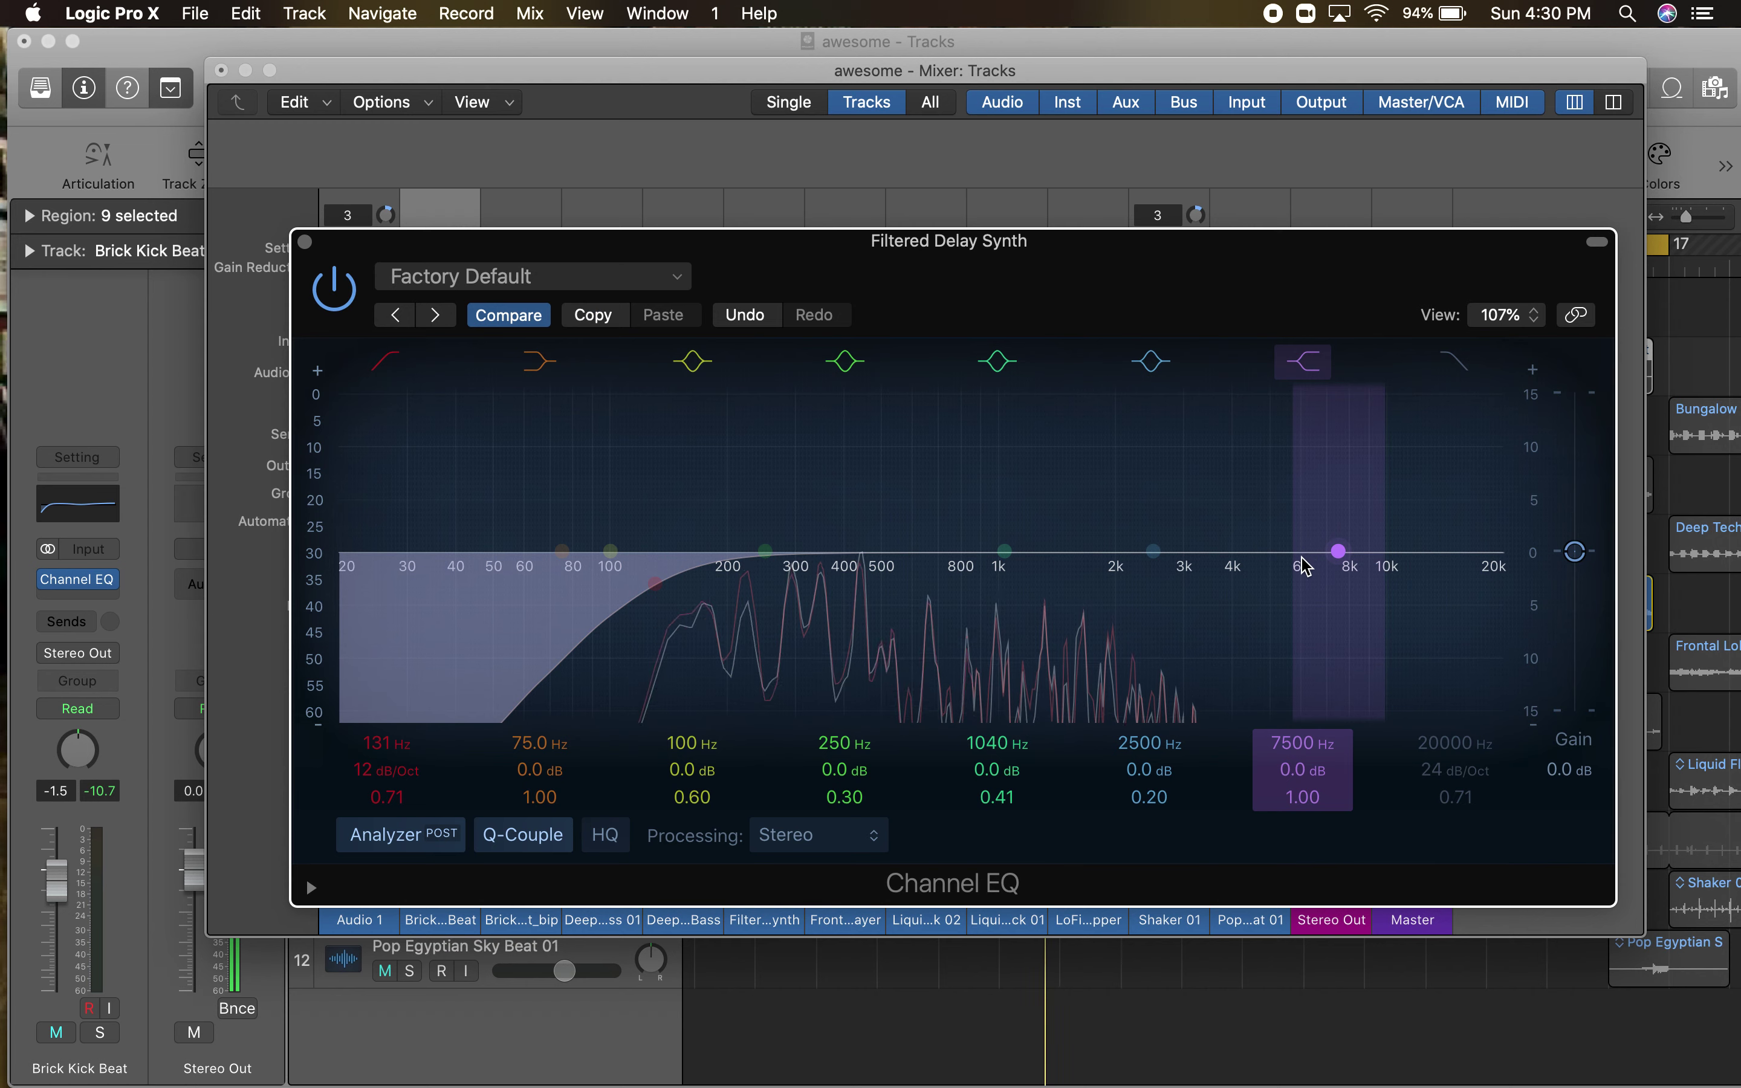
drag(1302, 565, 1295, 557)
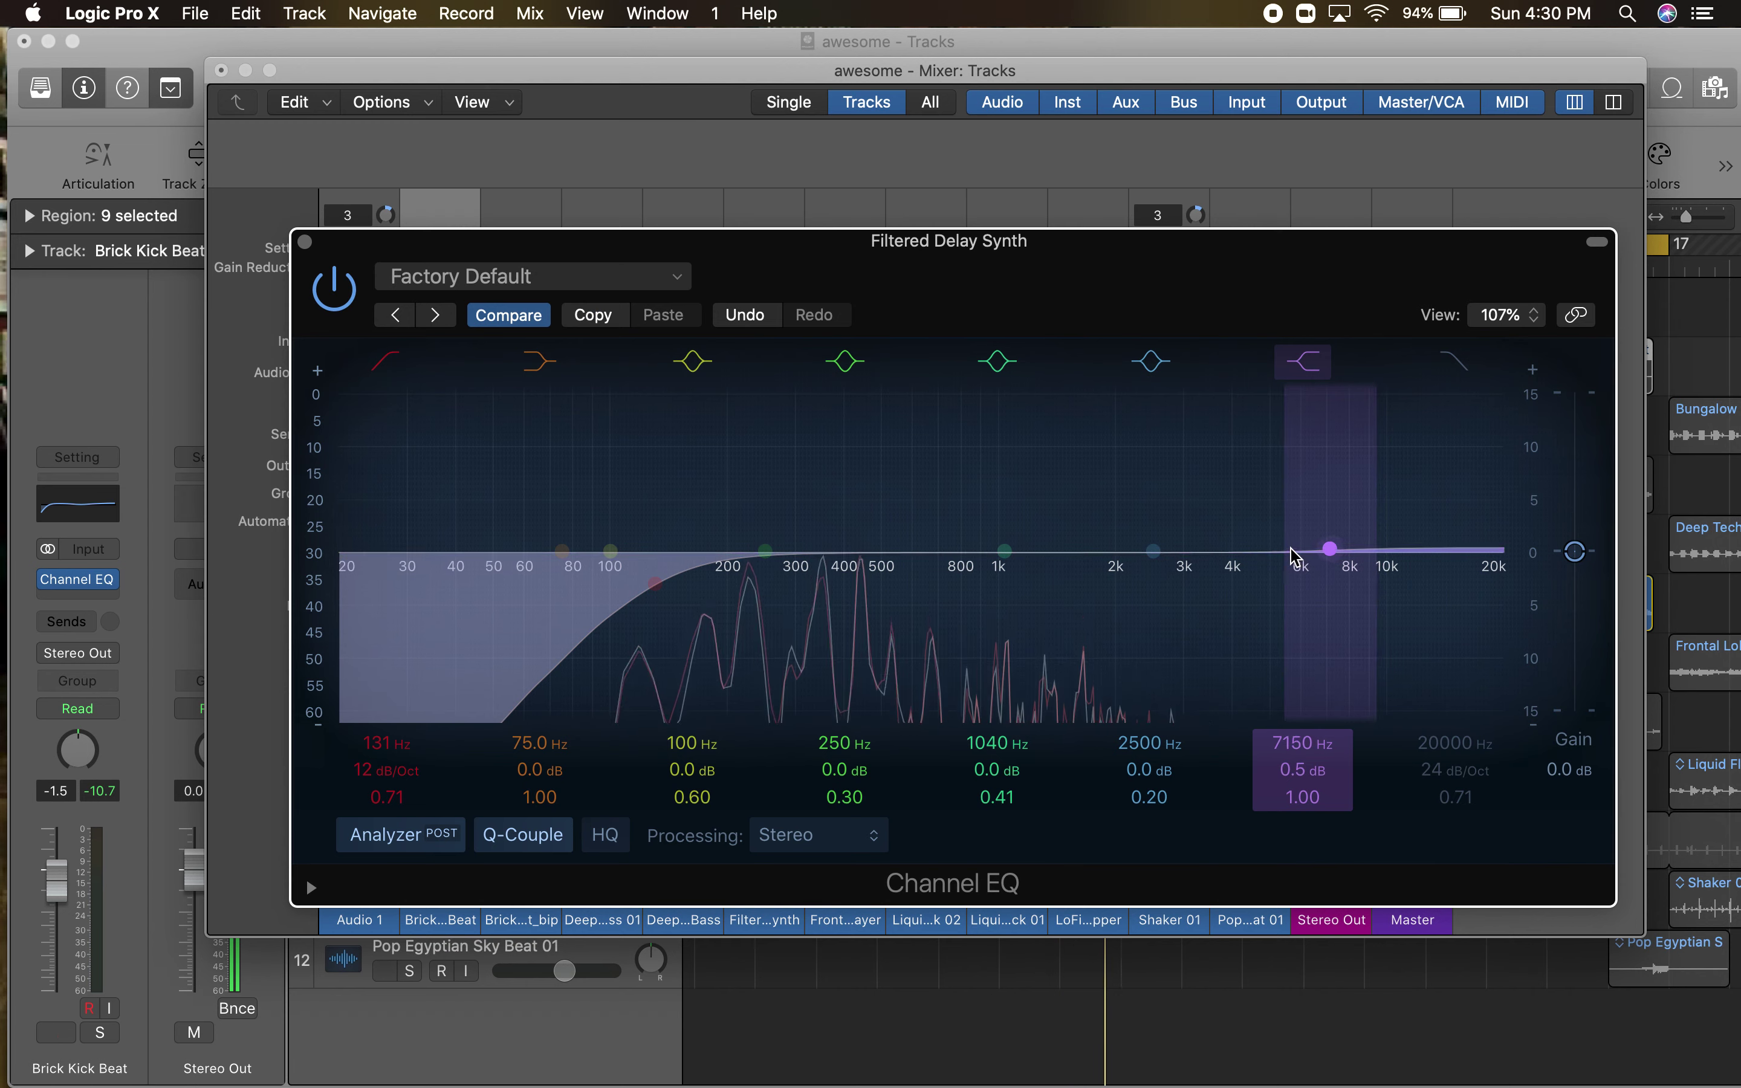
drag(1040, 568, 1021, 562)
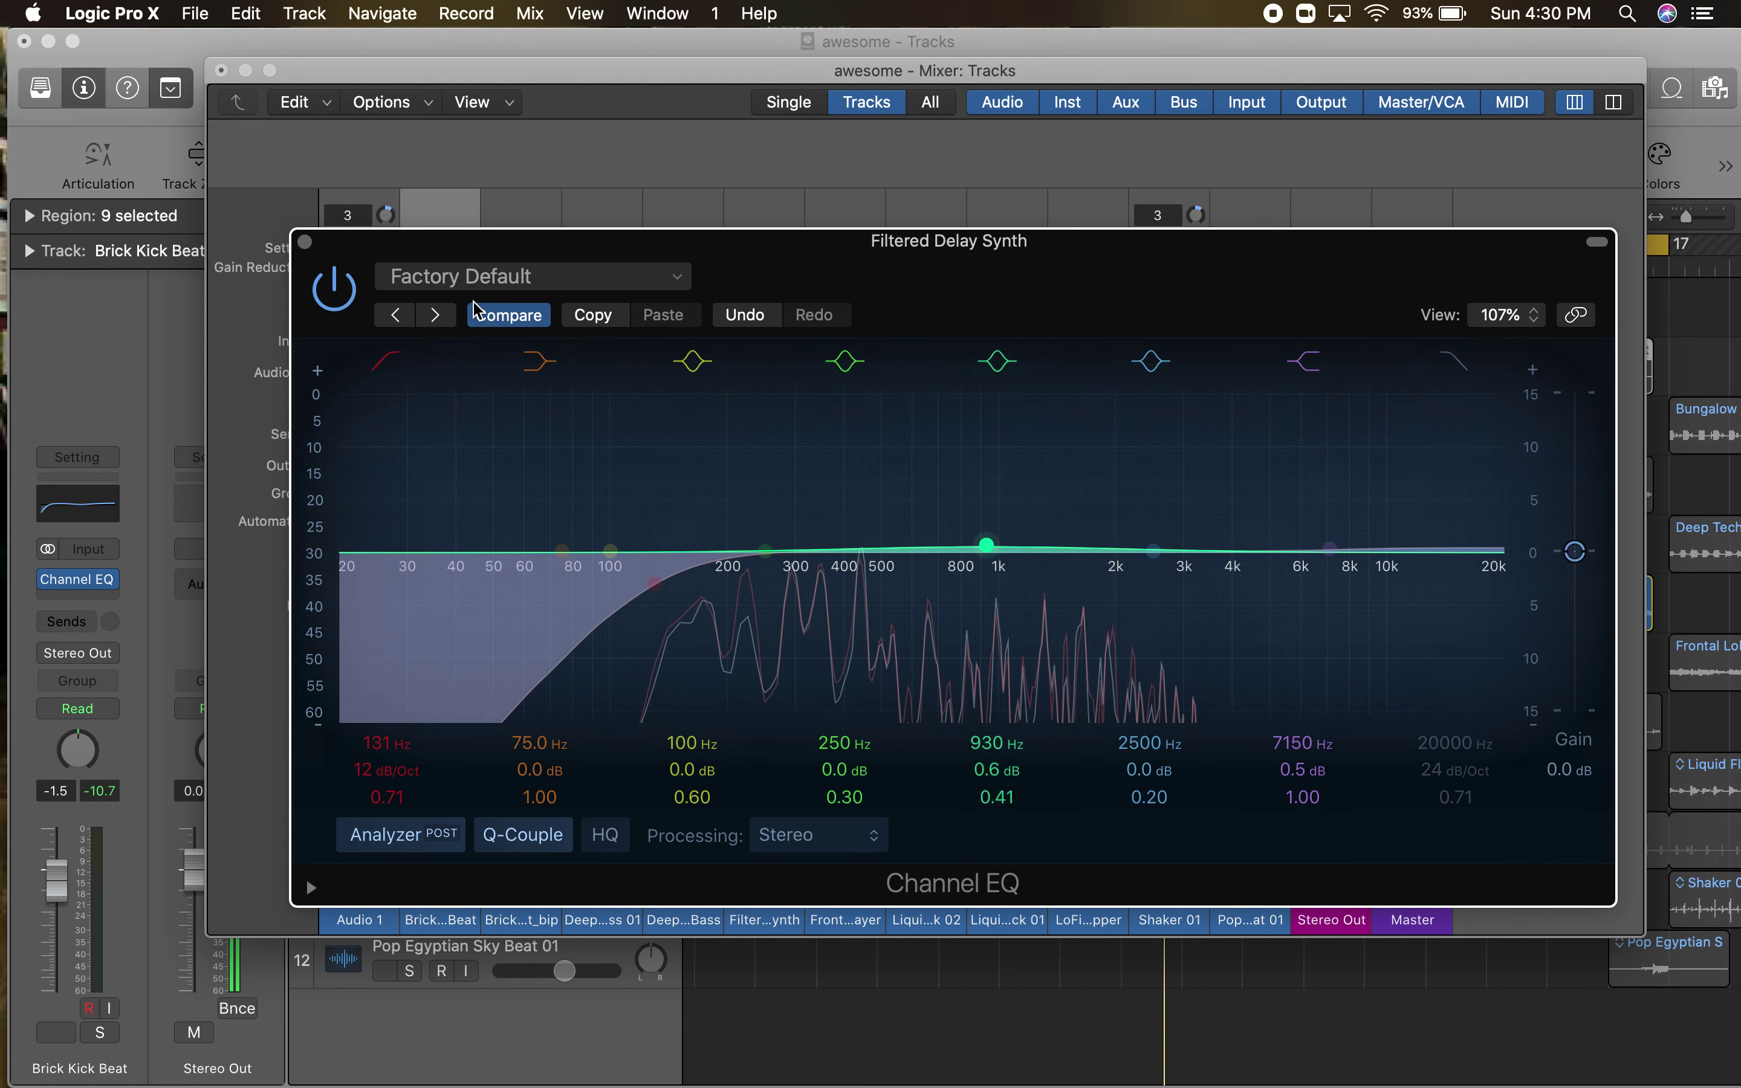
click(306, 242)
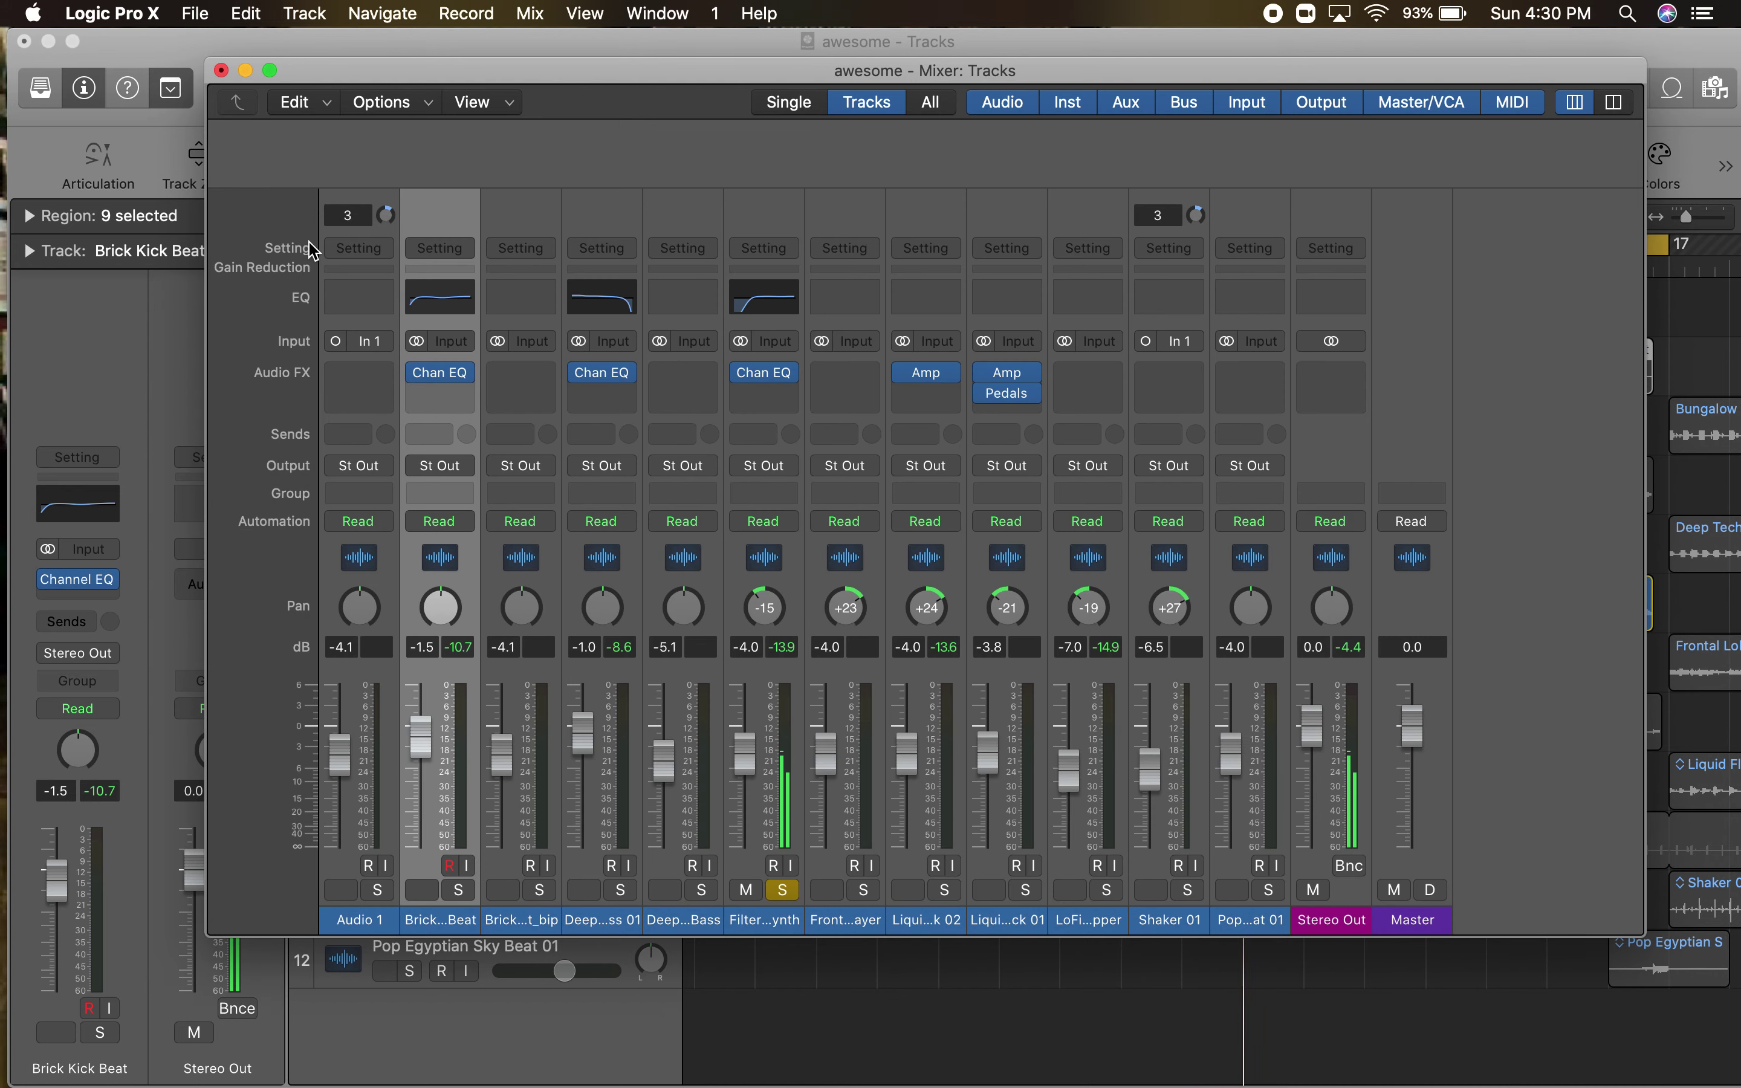
- Solo Liquid Flow Synth Pluck 02 instead of the delay synth and add a Channel EQ with a low cut at 117 Hz
click(783, 891)
click(945, 890)
mouse_move(955, 377)
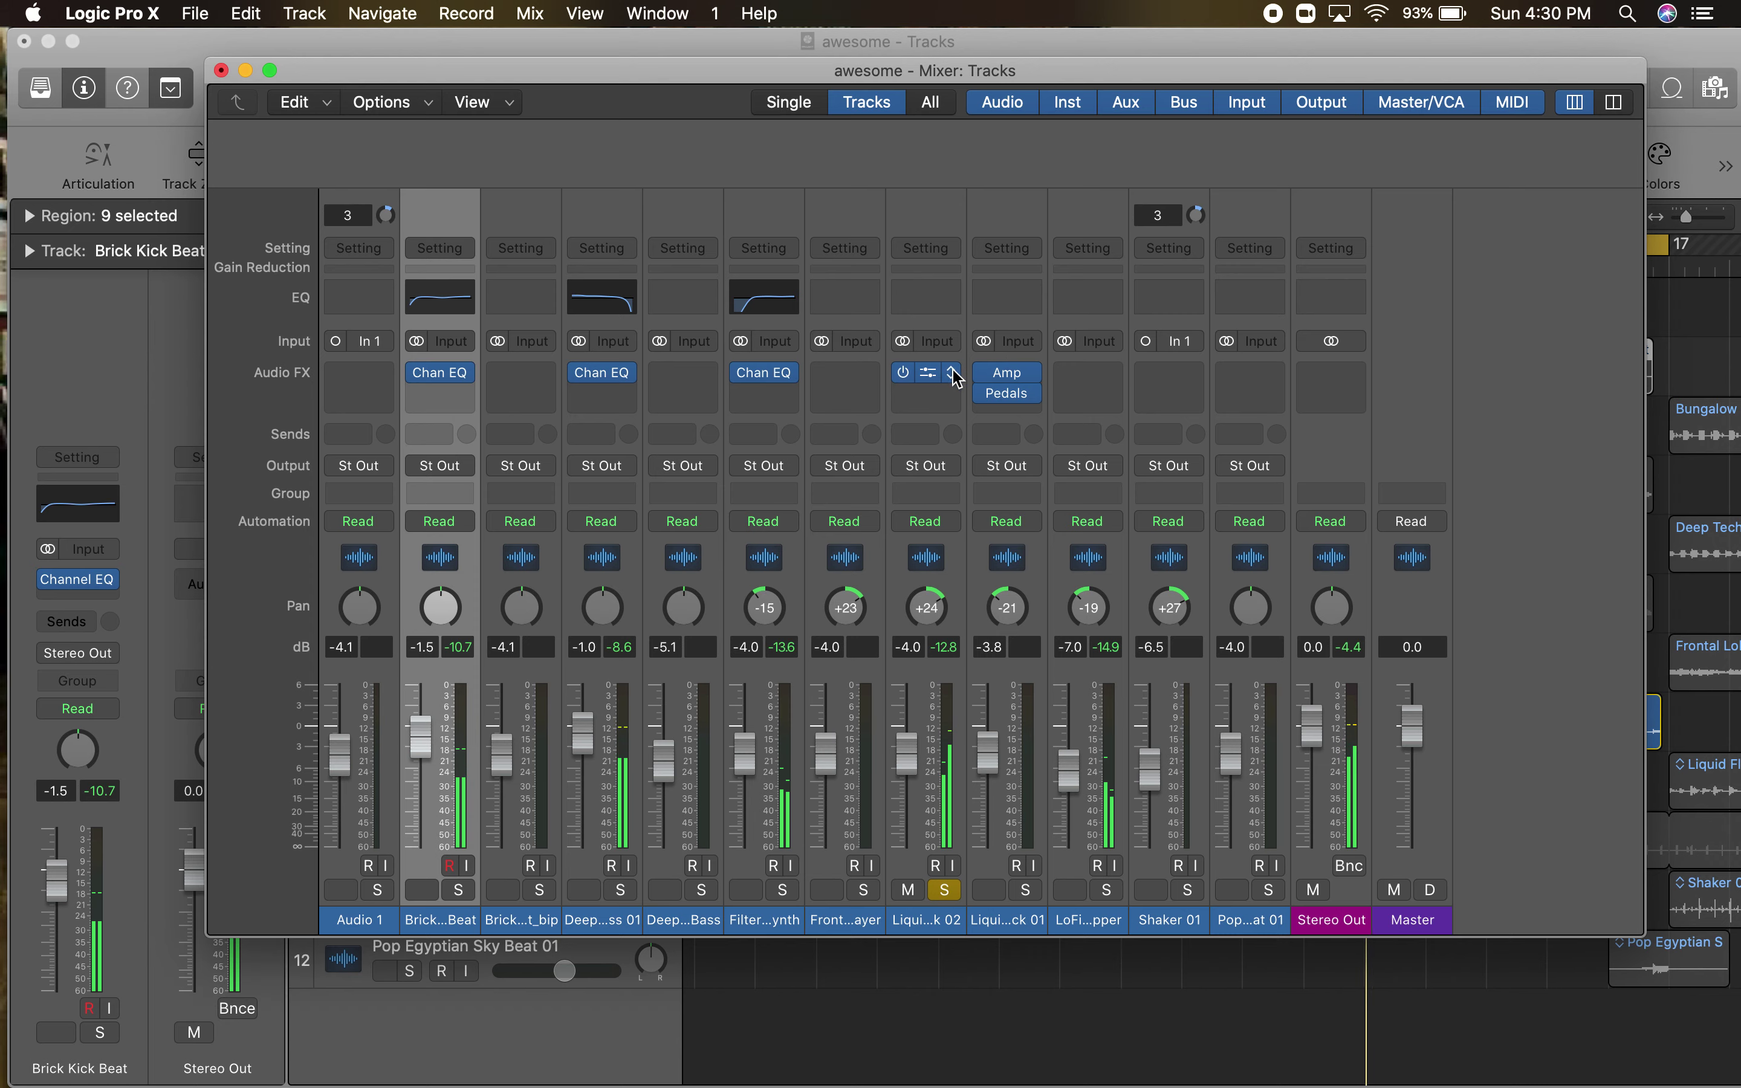
click(934, 295)
click(636, 680)
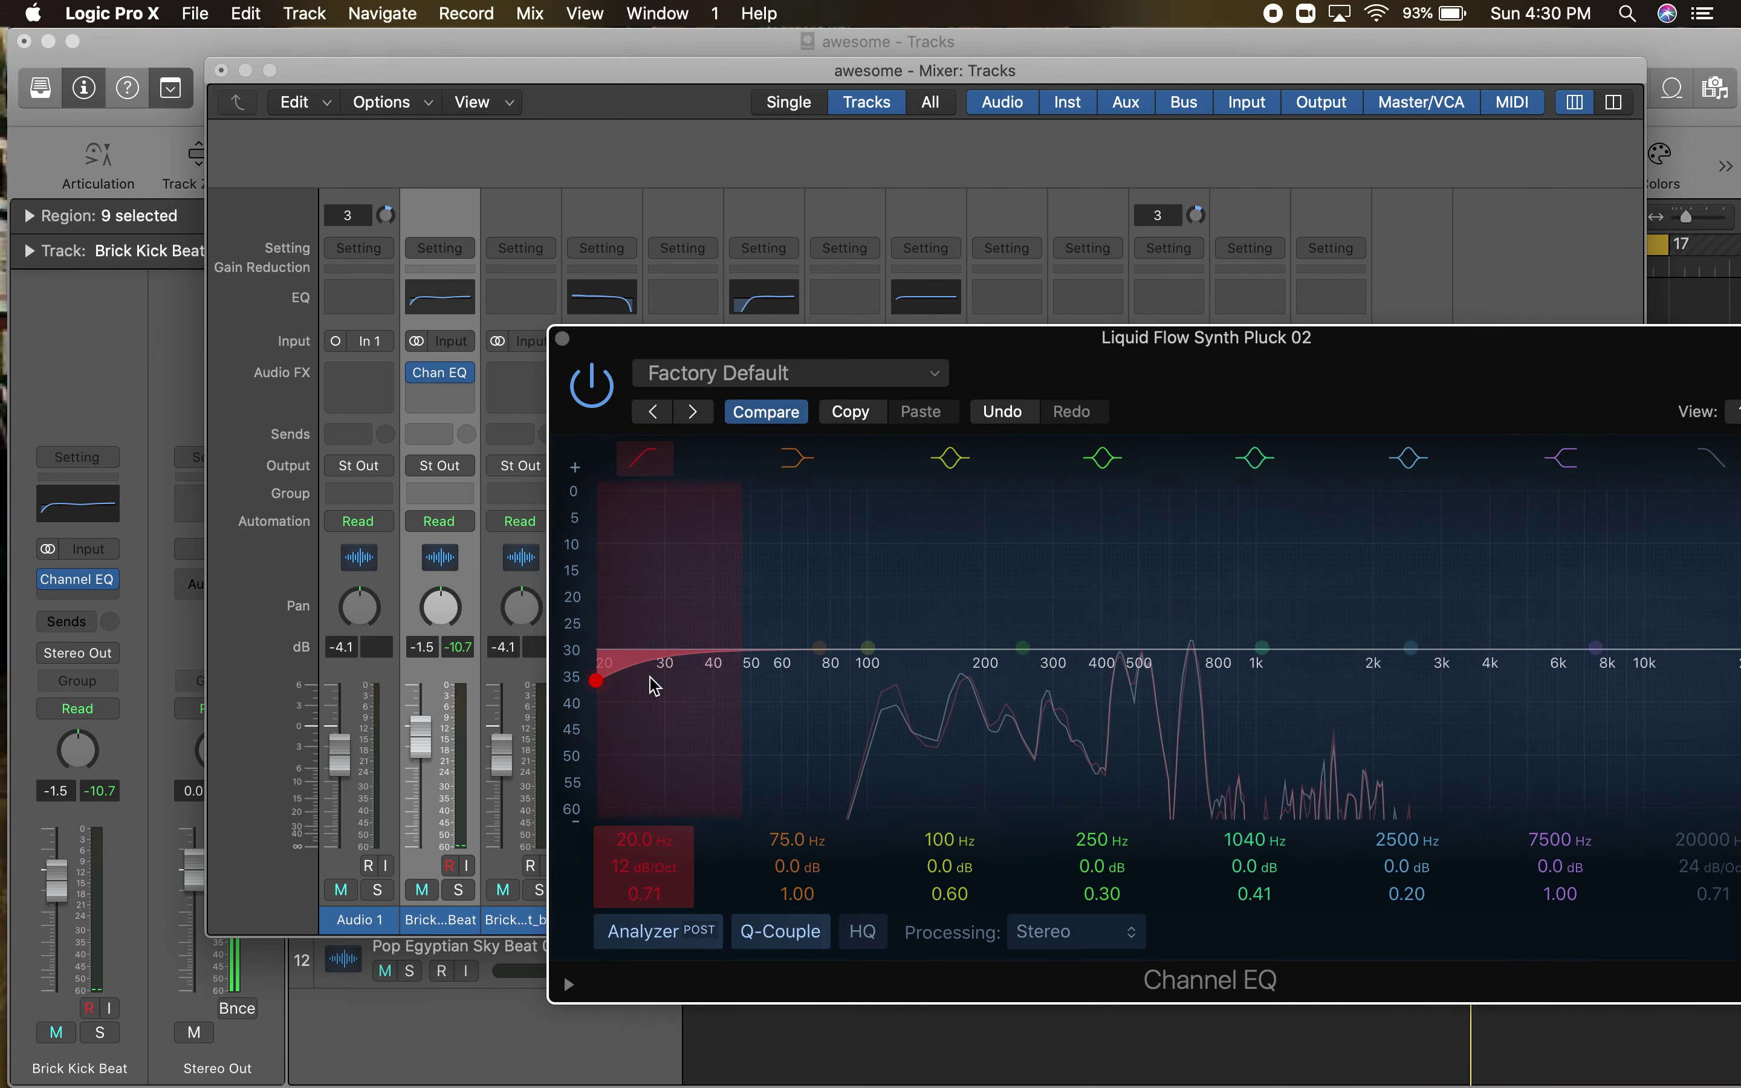
drag(631, 678, 901, 684)
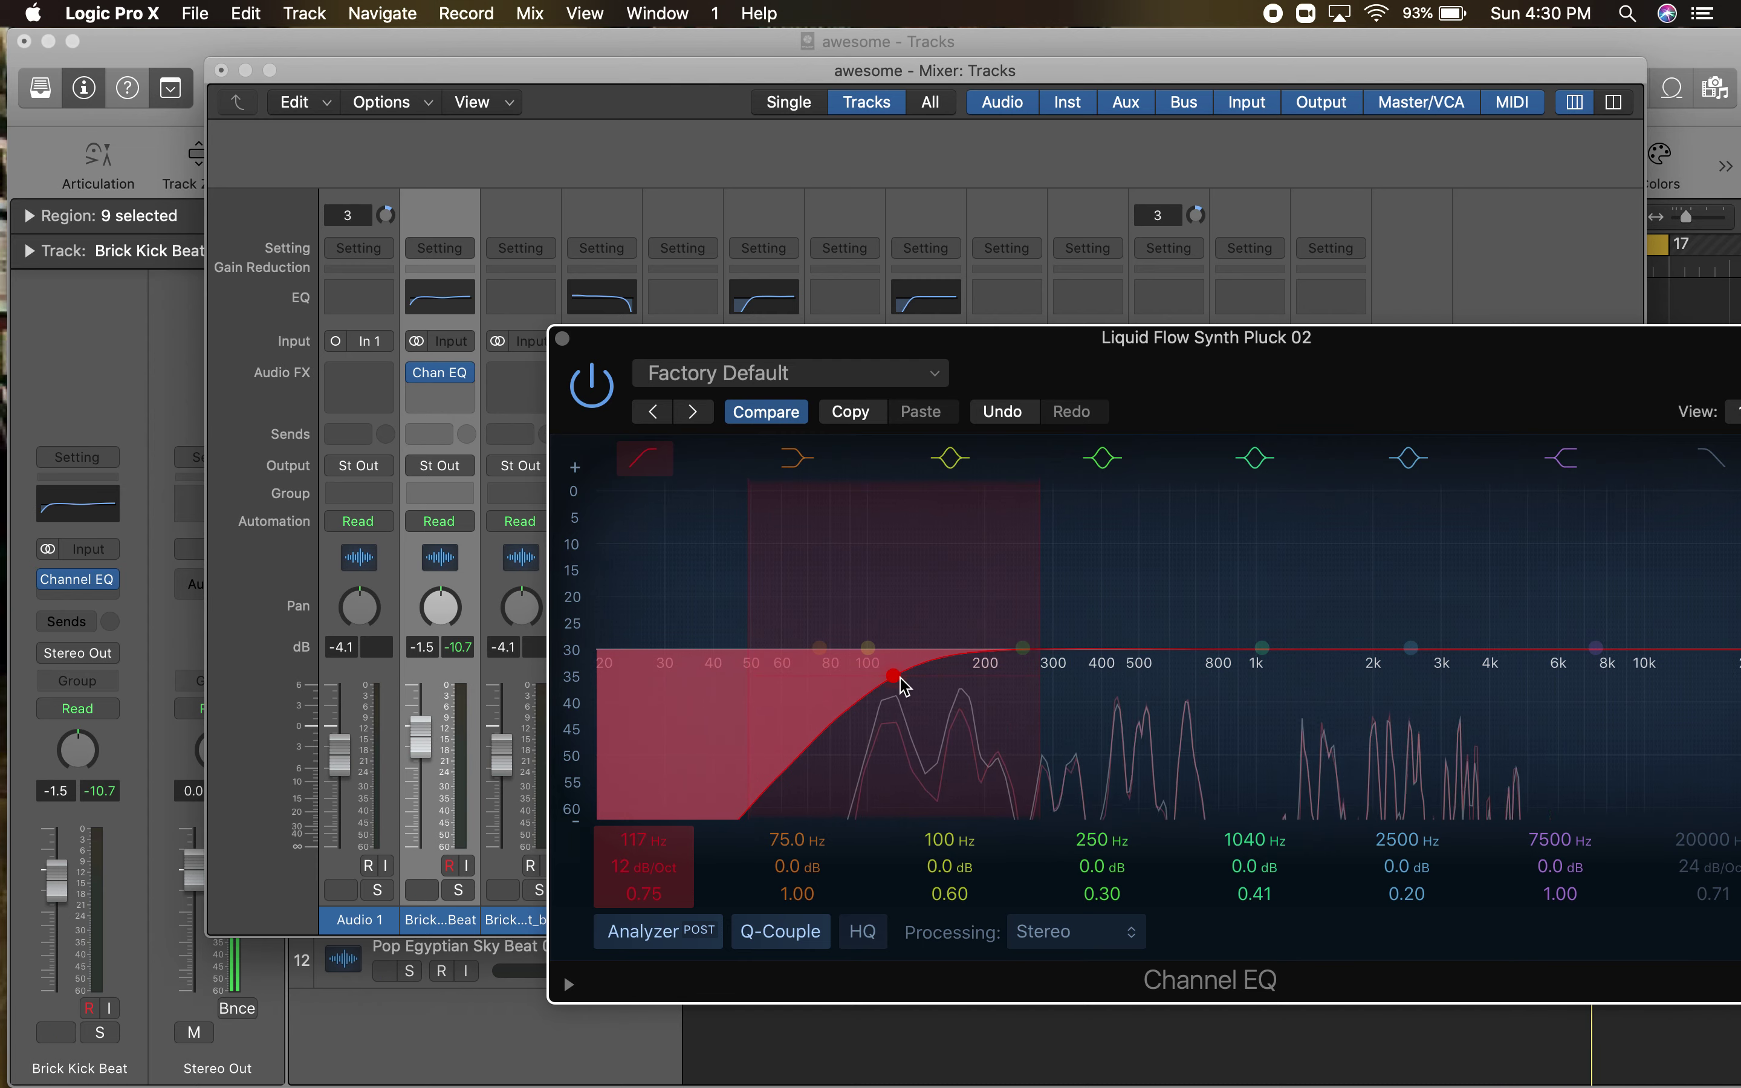
- Boost the Liquid Flow Synth Pluck 02 EQ by 0.8 dB at 6450 Hz and 0.3 dB at 1040 Hz, and close it
drag(1309, 340, 1023, 280)
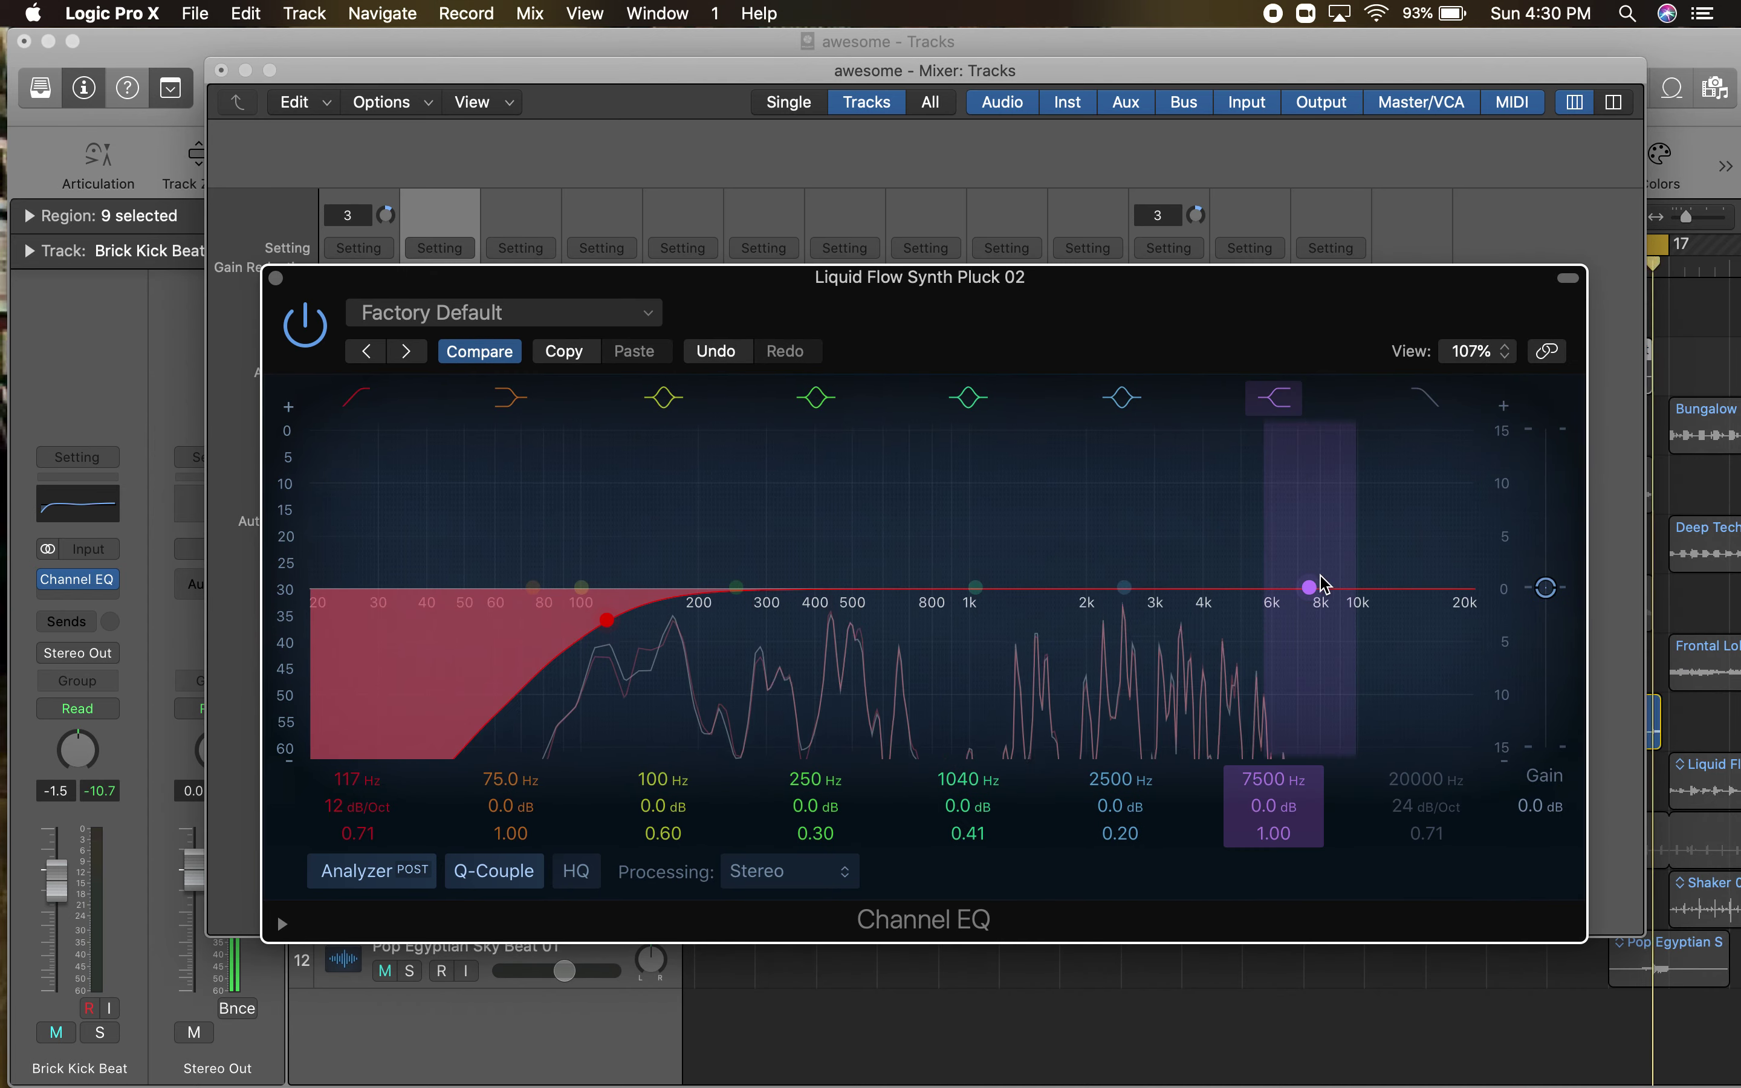
drag(1313, 592, 1288, 586)
drag(1020, 605, 1020, 604)
key(m)
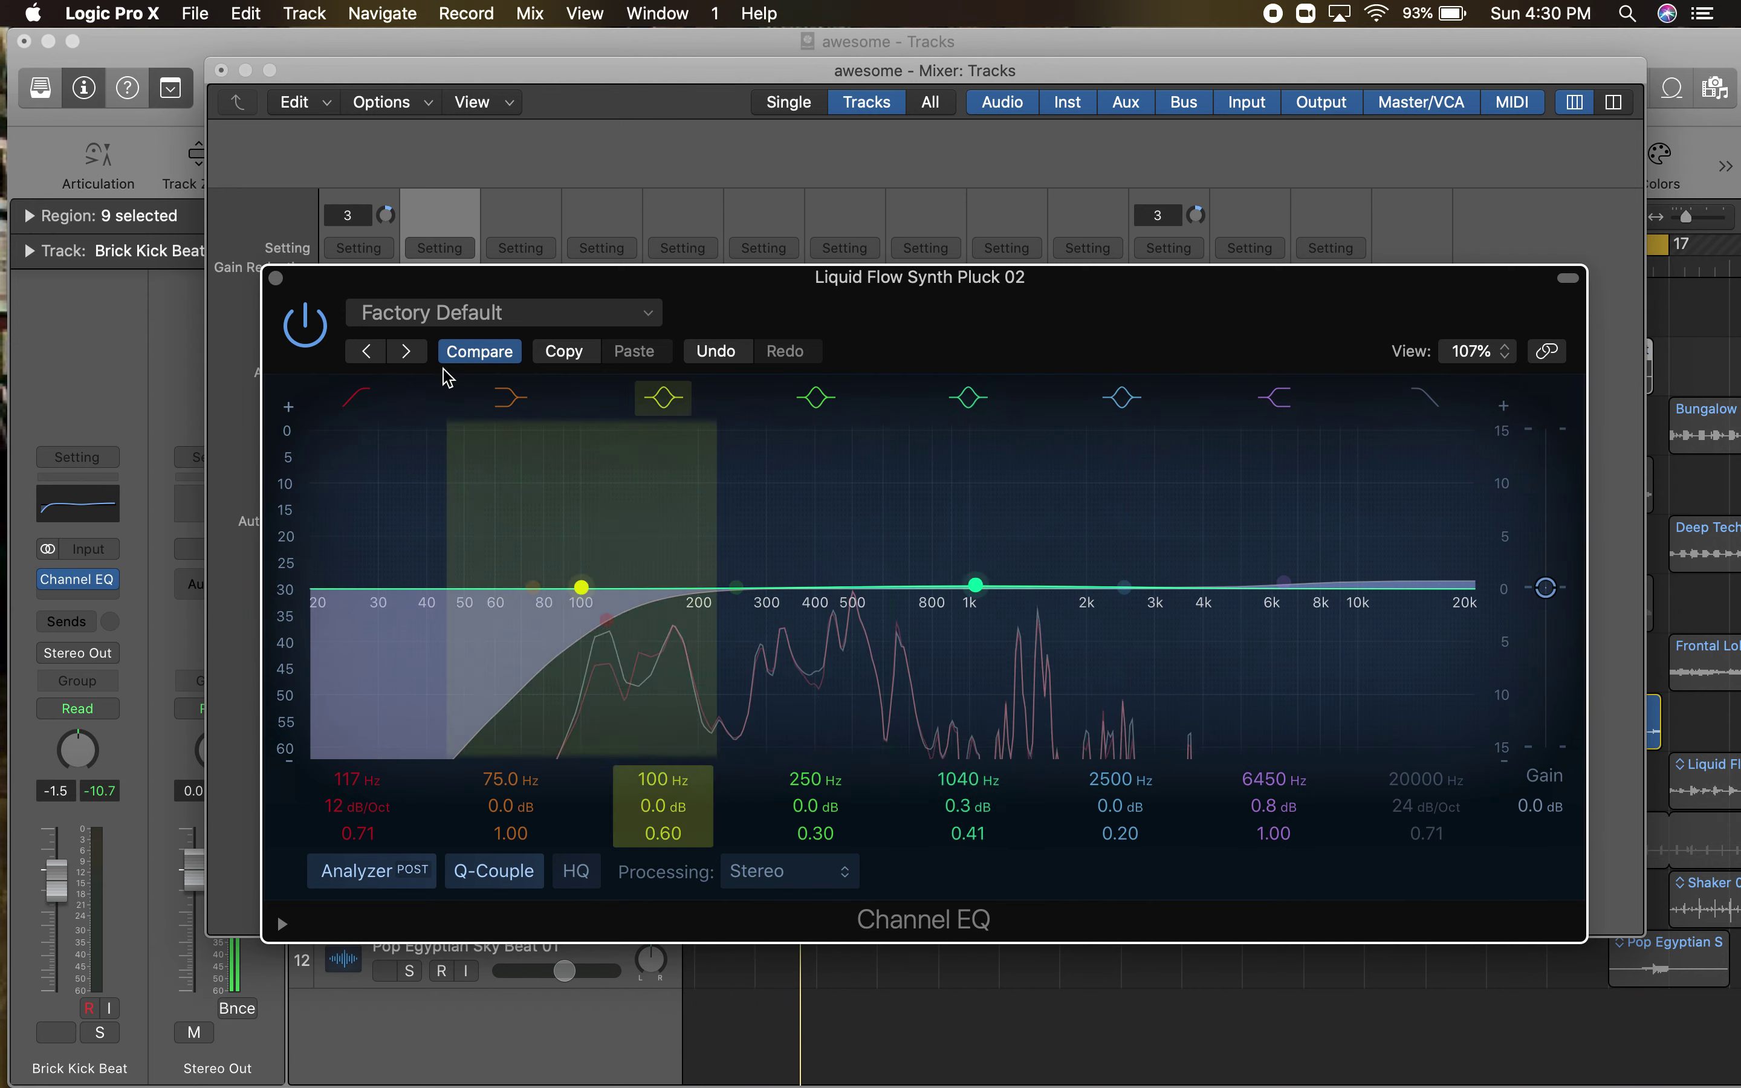
click(276, 278)
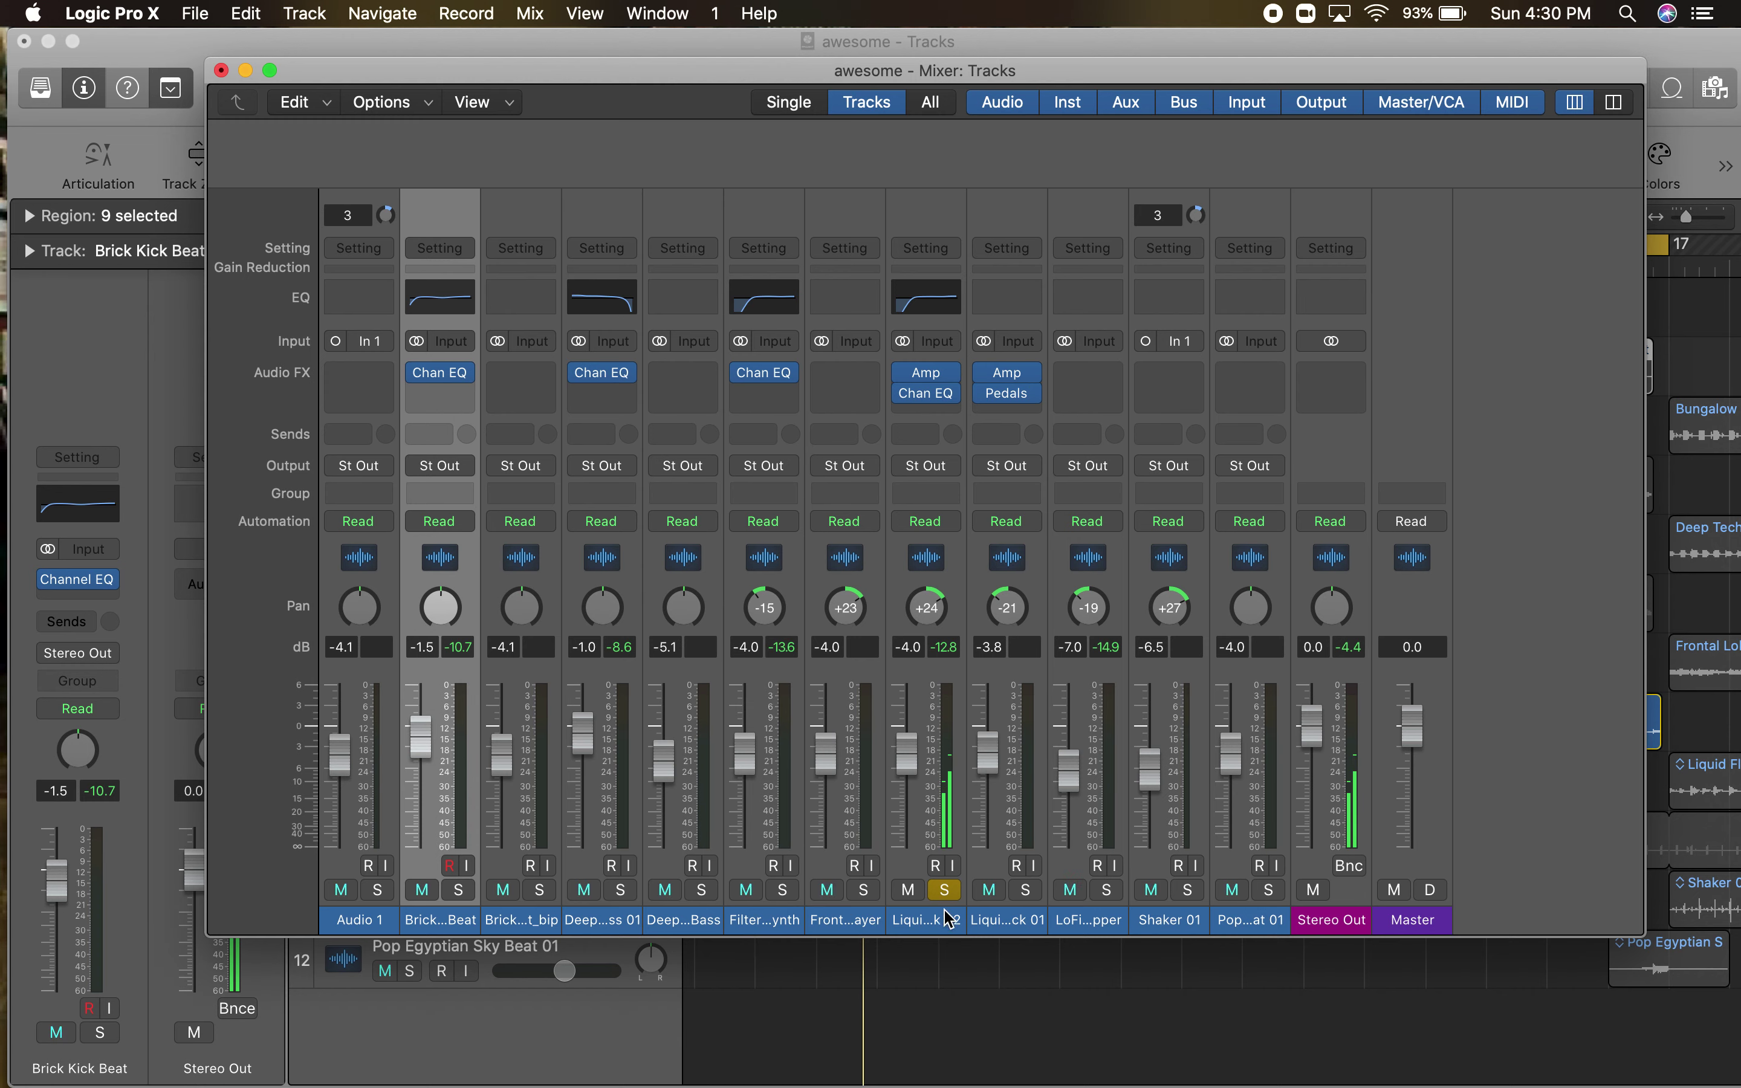
- Unsolo Liquid Flow Synth Pluck 02 and add a Channel EQ to Pop Egyptian Sky Beat 01 with a low cut at 106 Hz
click(944, 892)
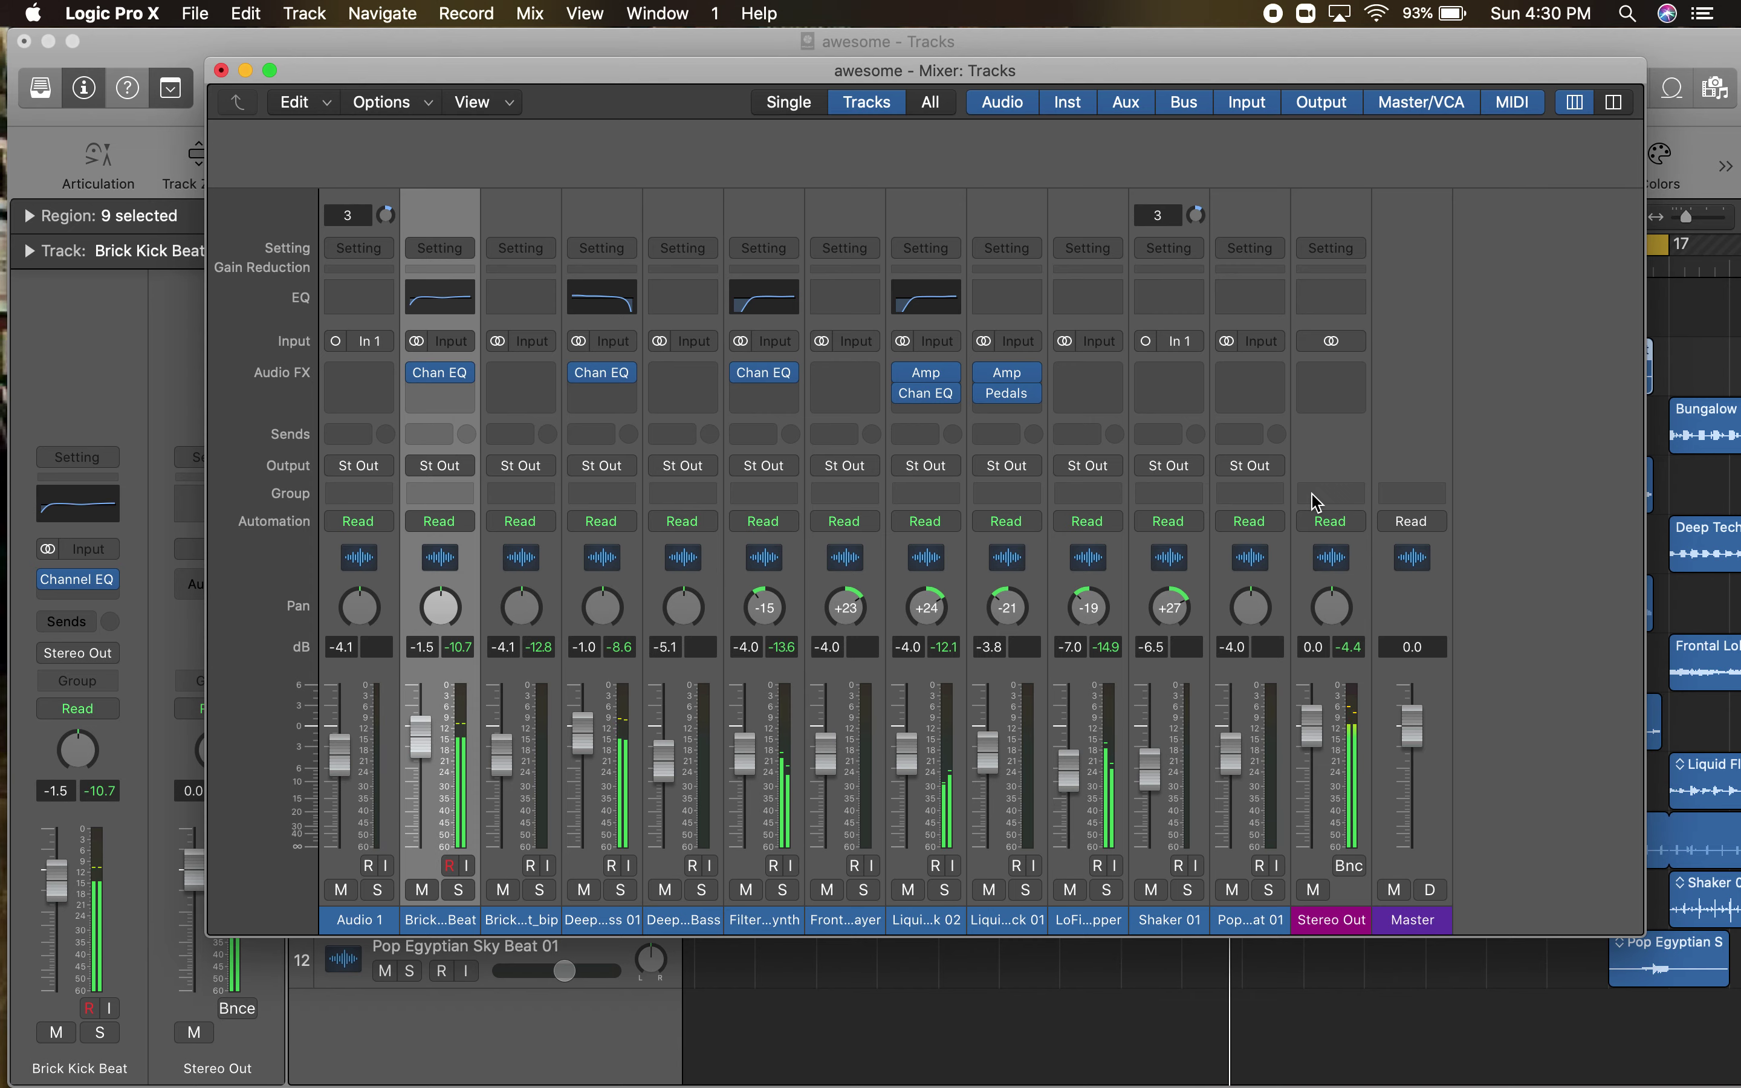
click(1255, 307)
drag(996, 384, 633, 217)
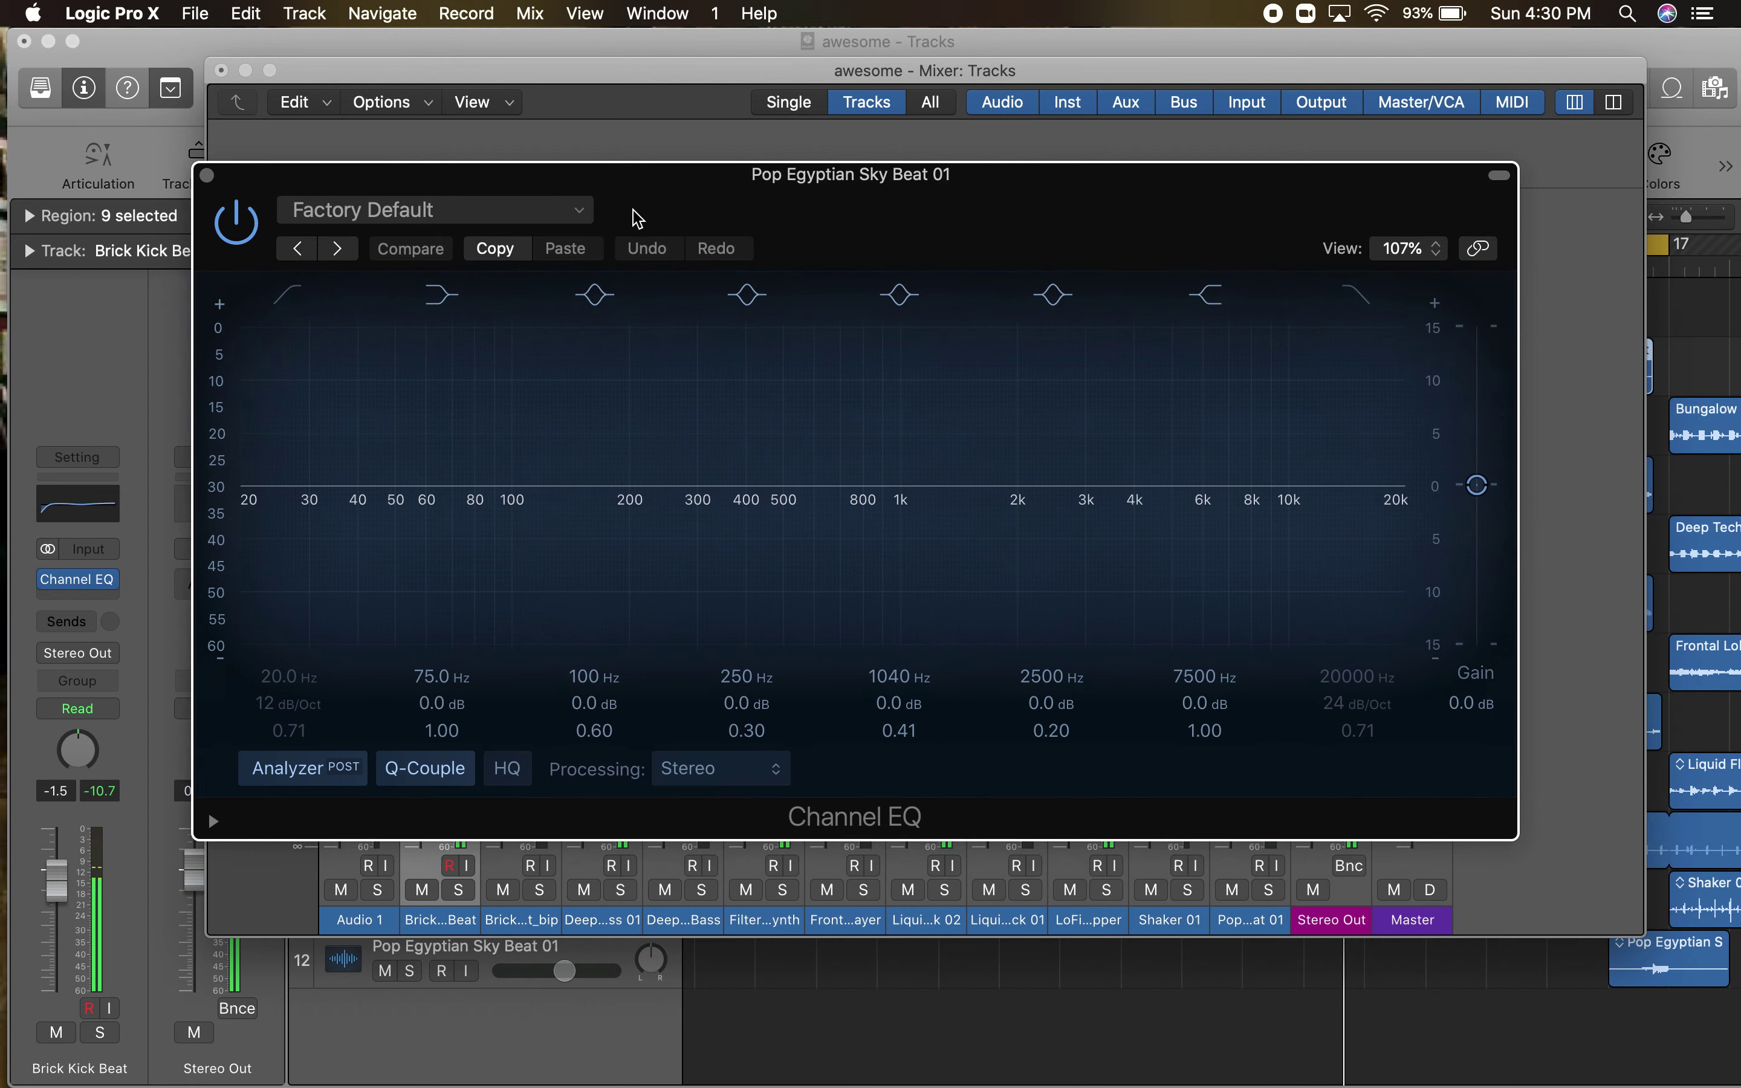
click(294, 310)
drag(268, 532, 521, 532)
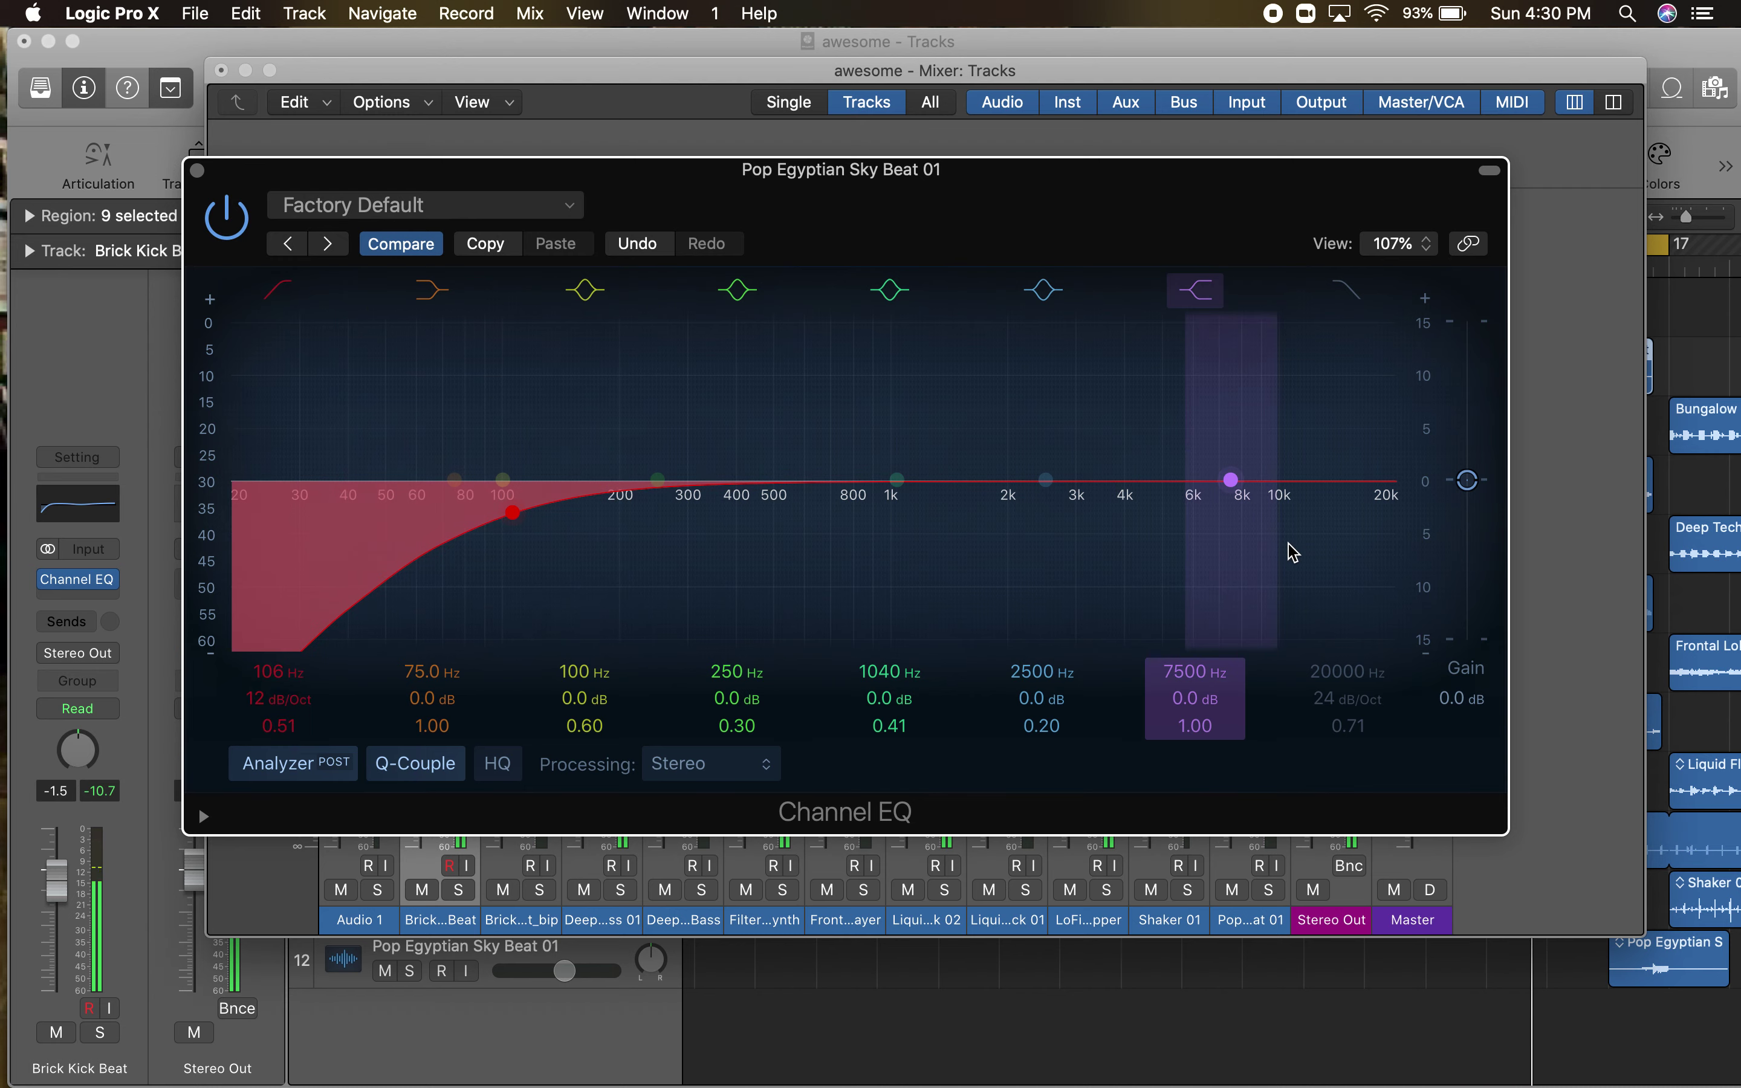
- Boost the Pop Egyptian Sky Beat 01 EQ 0.6 dB at 7300 Hz and 0.4 dB at 156 Hz, with the low cut at 230 Hz, and close it
drag(1228, 476, 1231, 477)
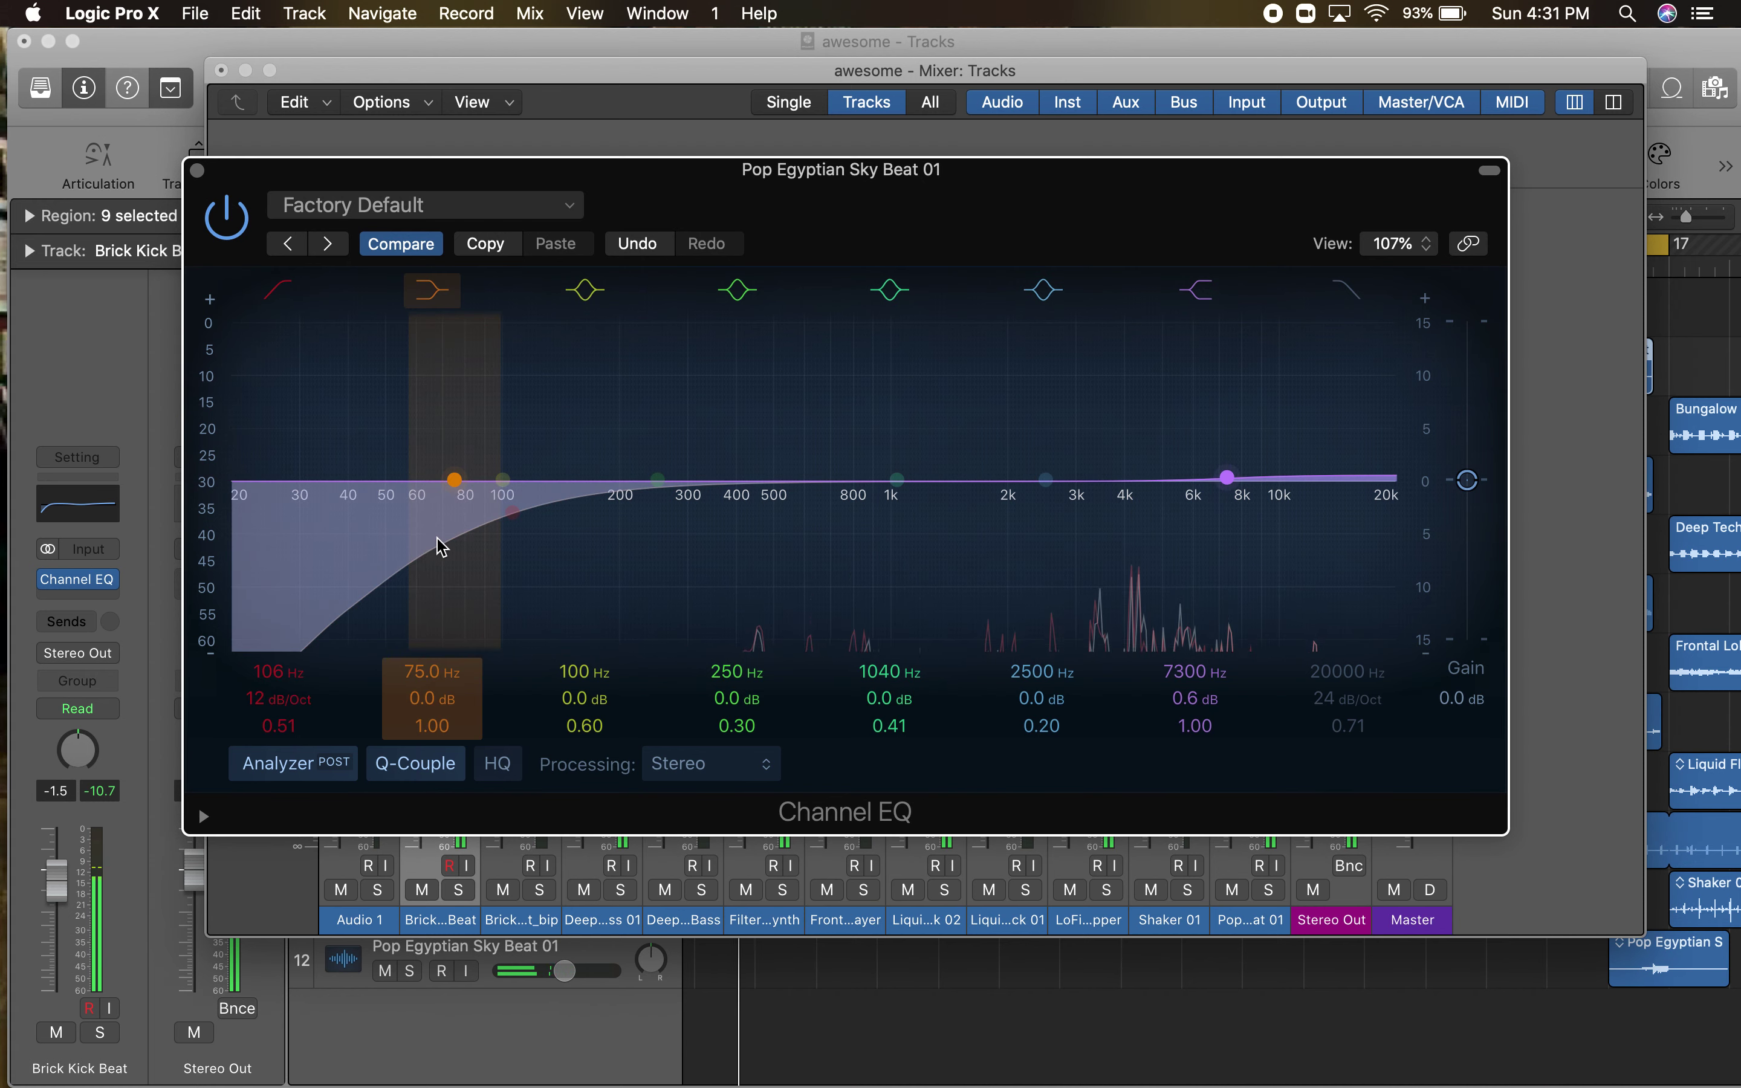
drag(451, 540, 645, 513)
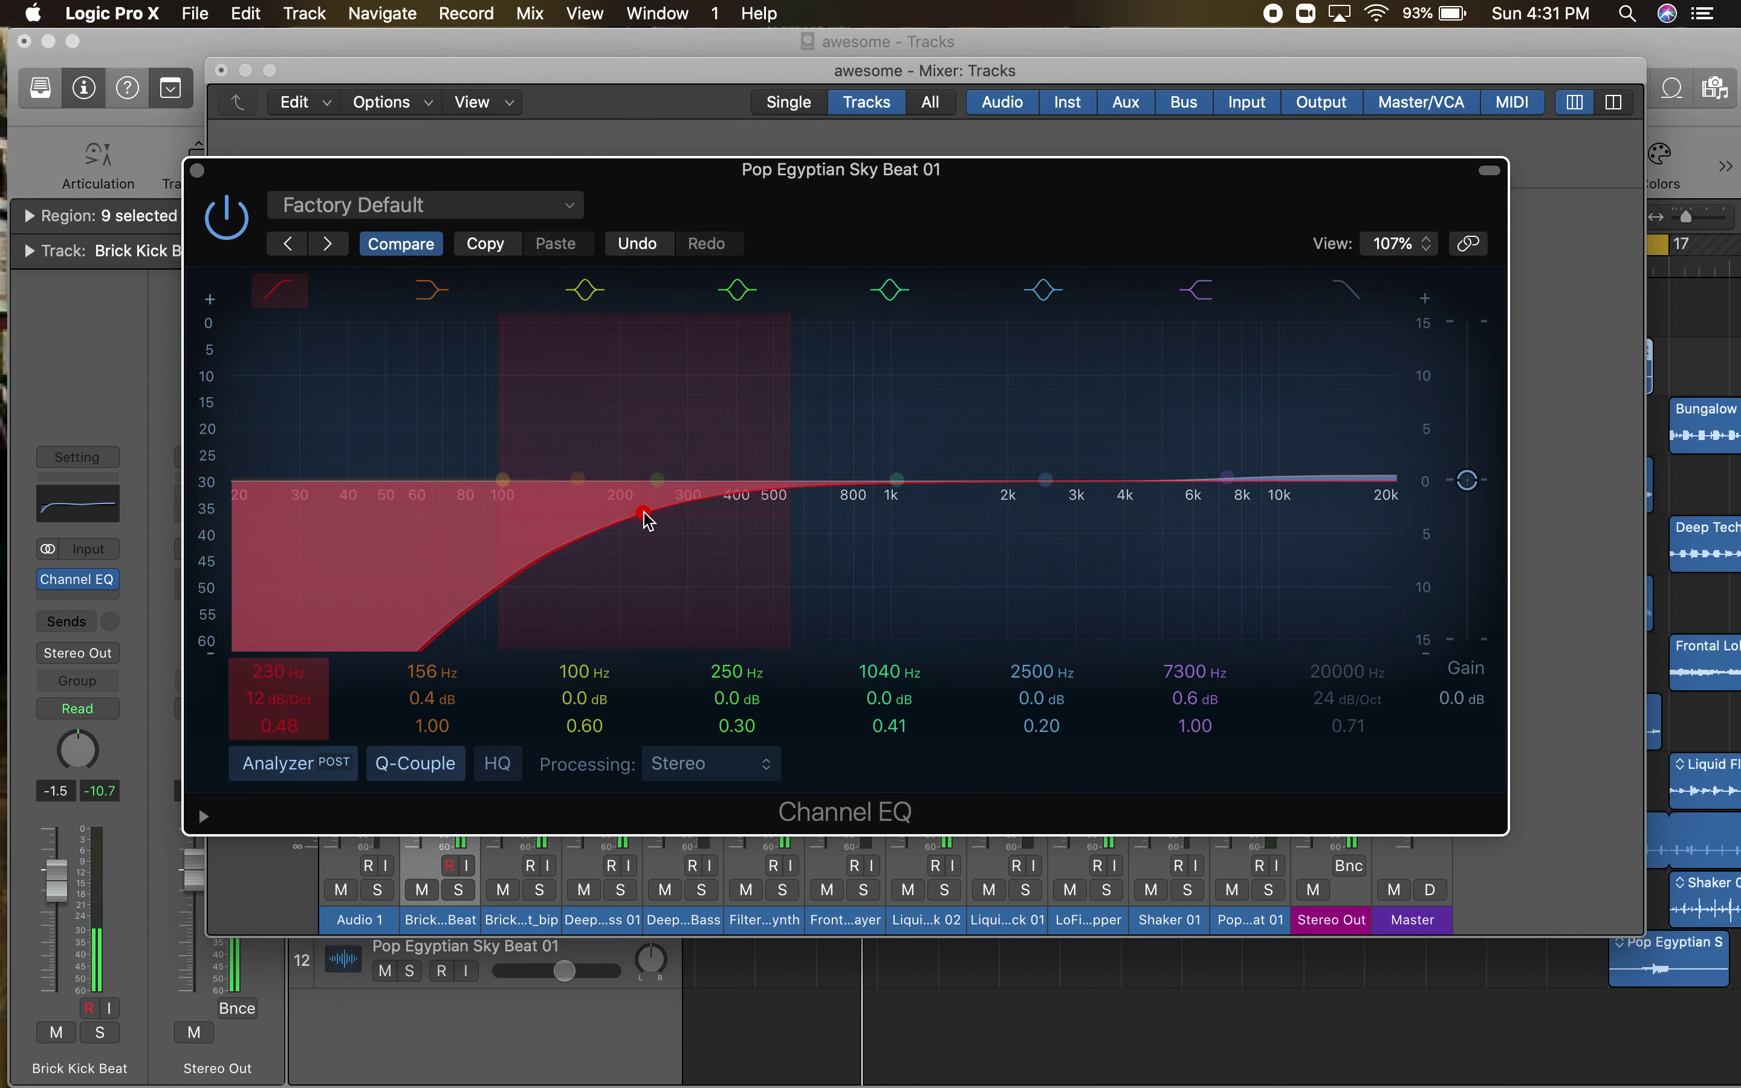
click(197, 170)
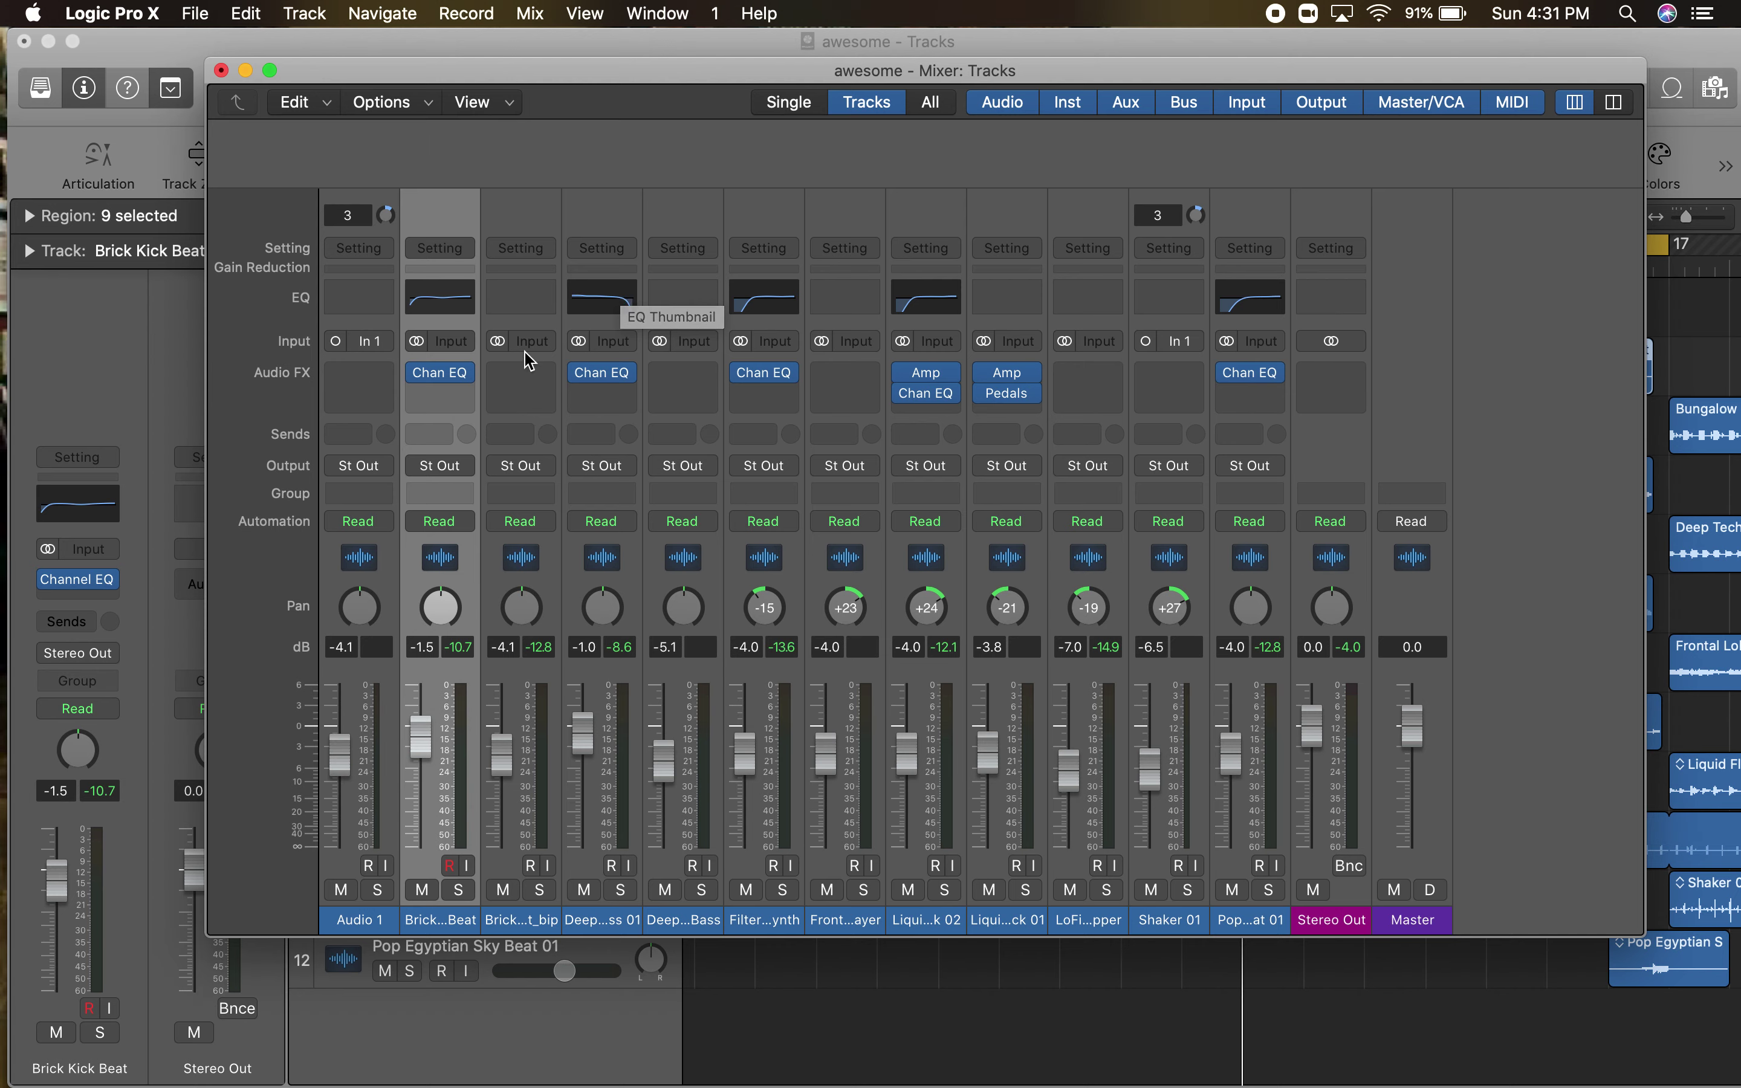
- Insert a stereo Compressor after the Channel EQ on the Brick Kick Beat track
click(468, 399)
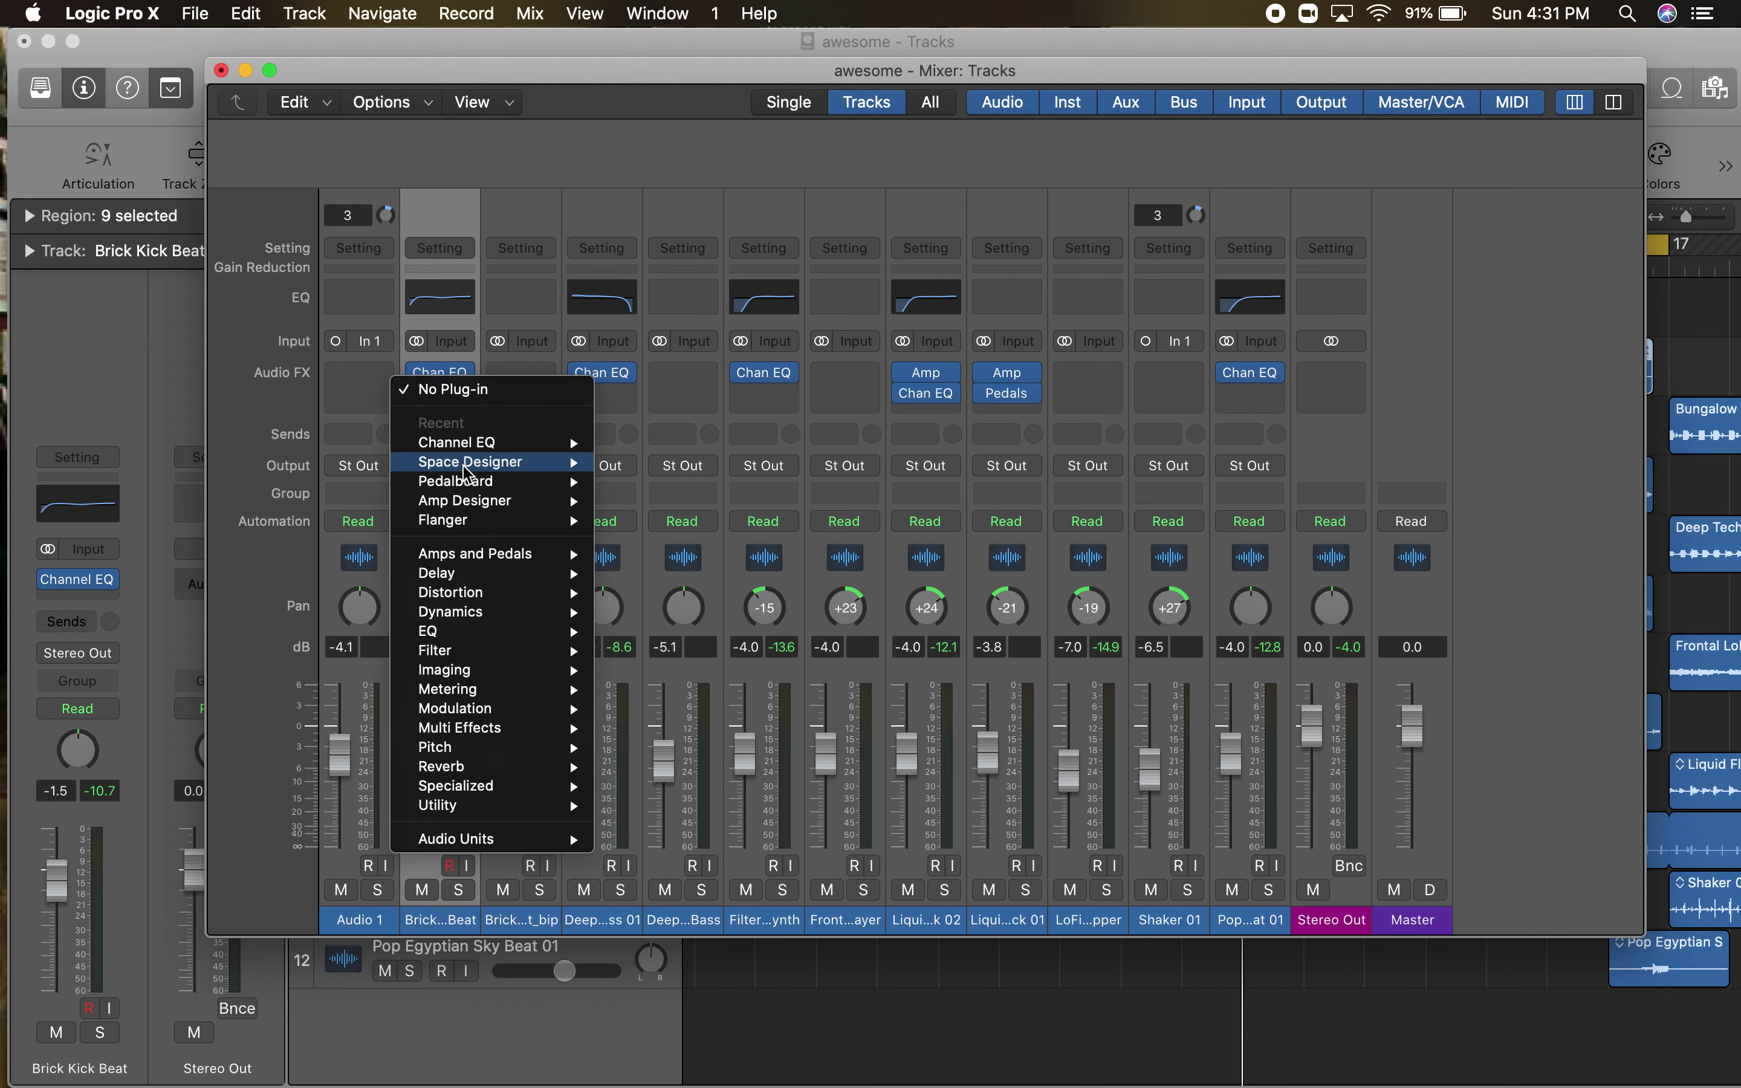
mouse_move(474, 565)
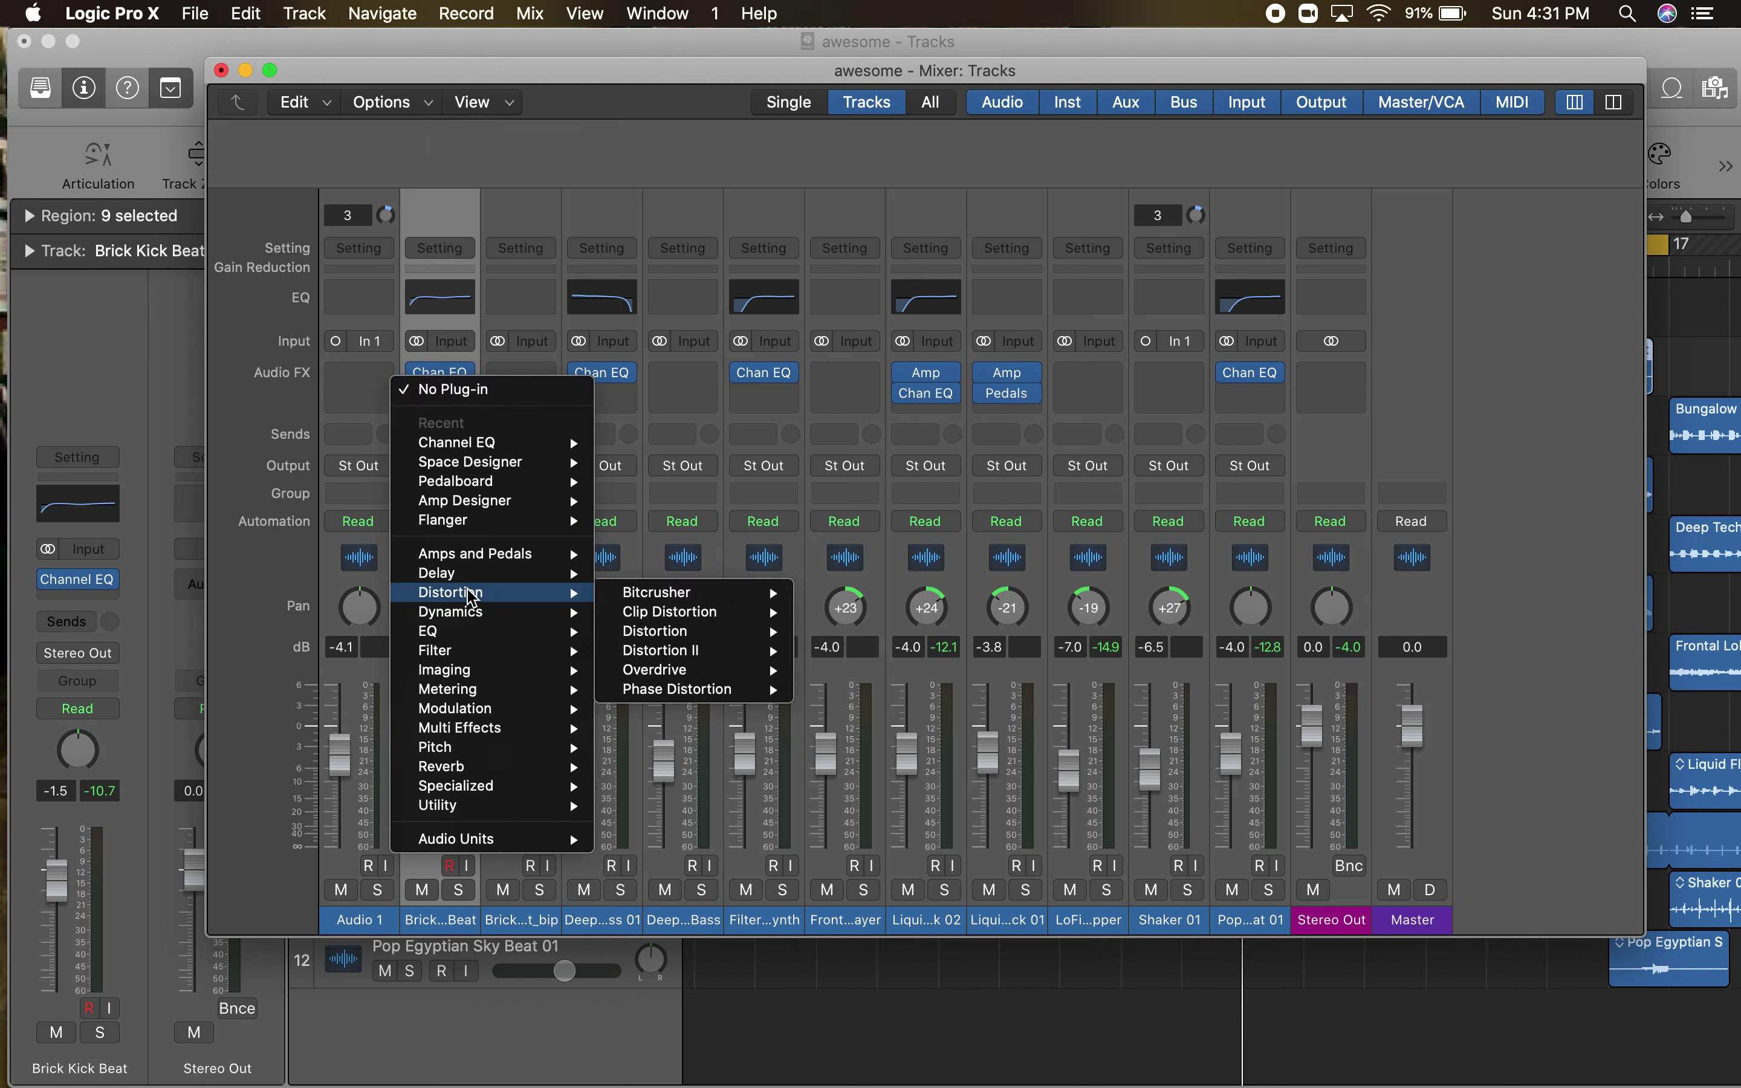
mouse_move(455, 634)
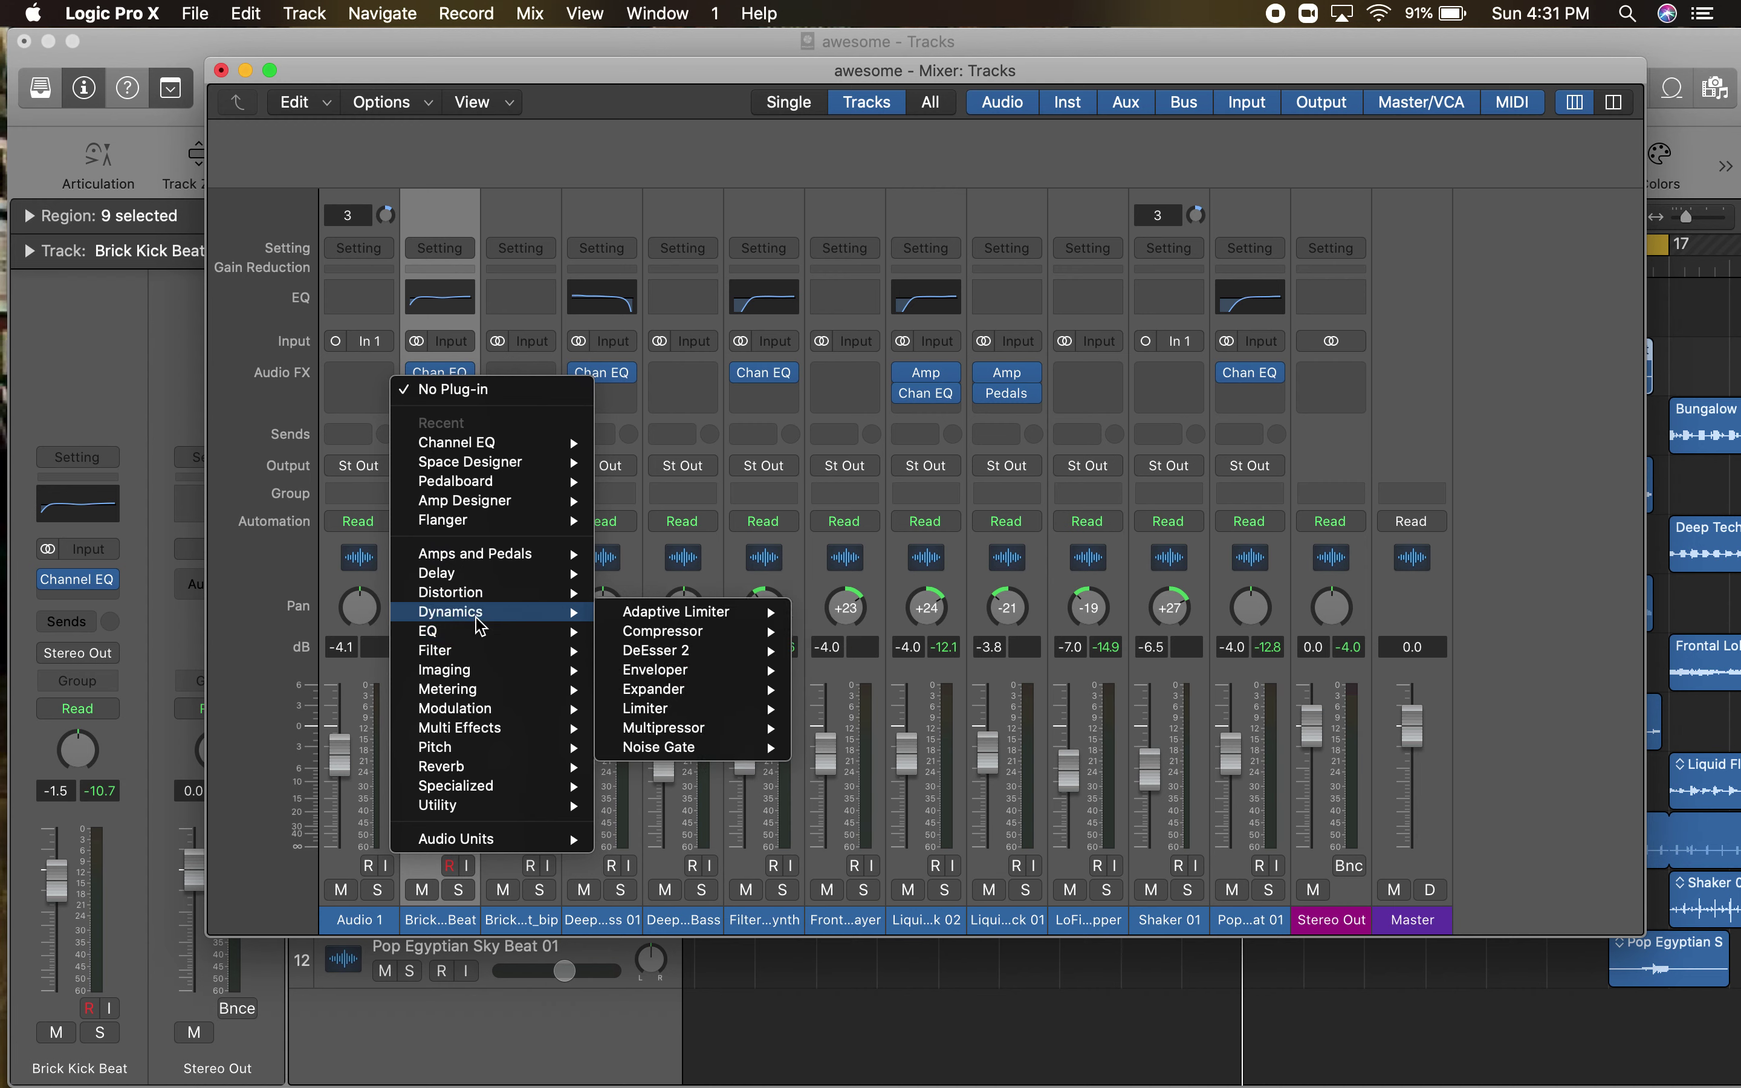
mouse_move(683, 620)
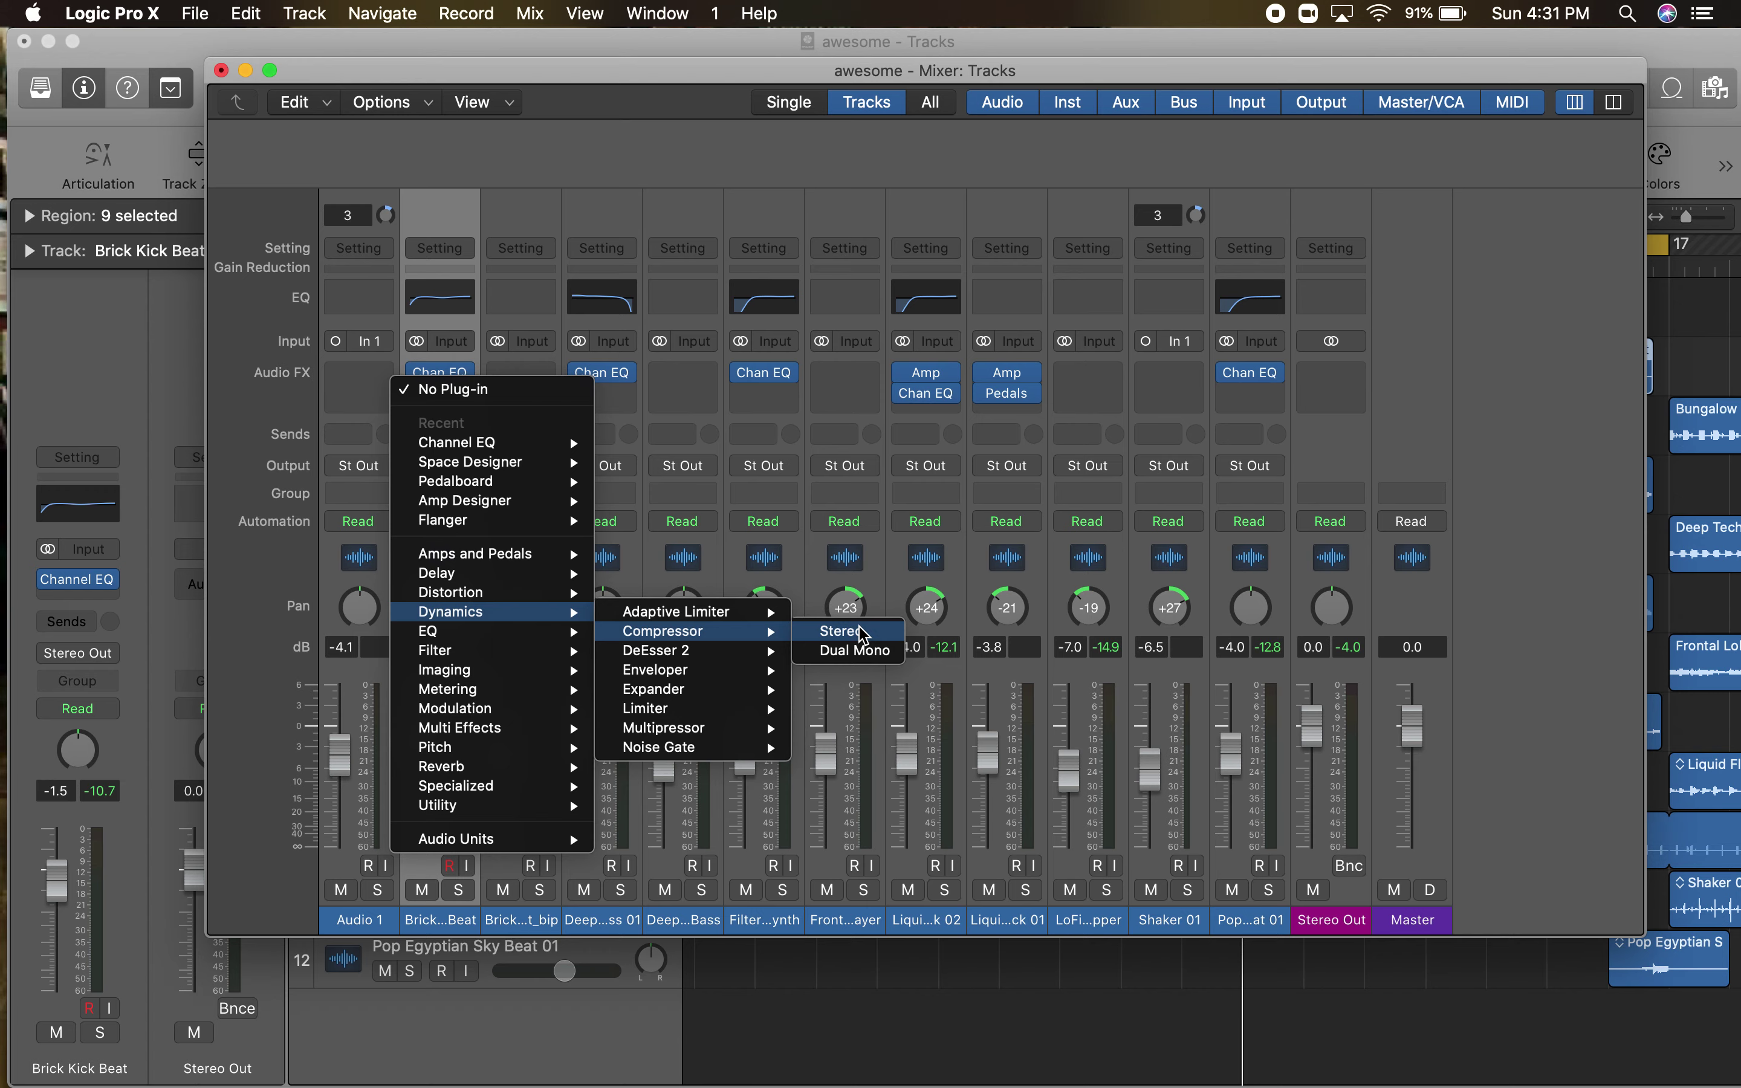
click(864, 634)
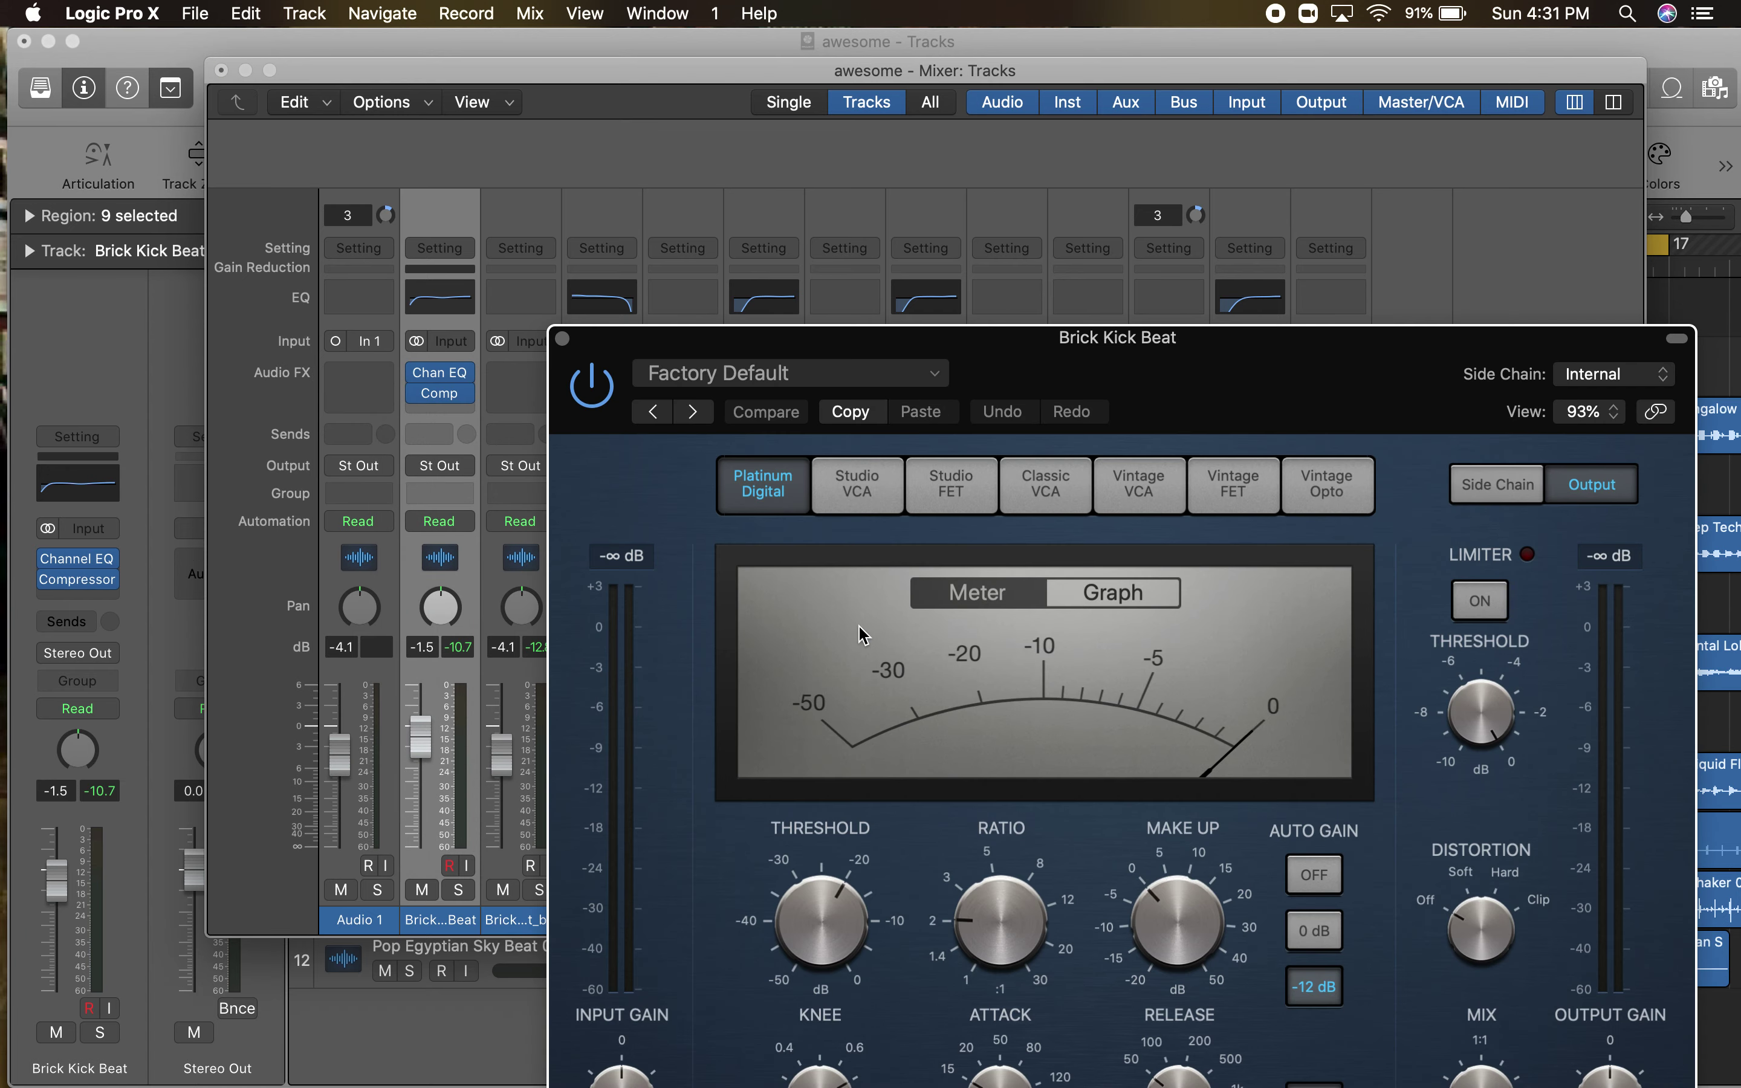
drag(1316, 379, 975, 125)
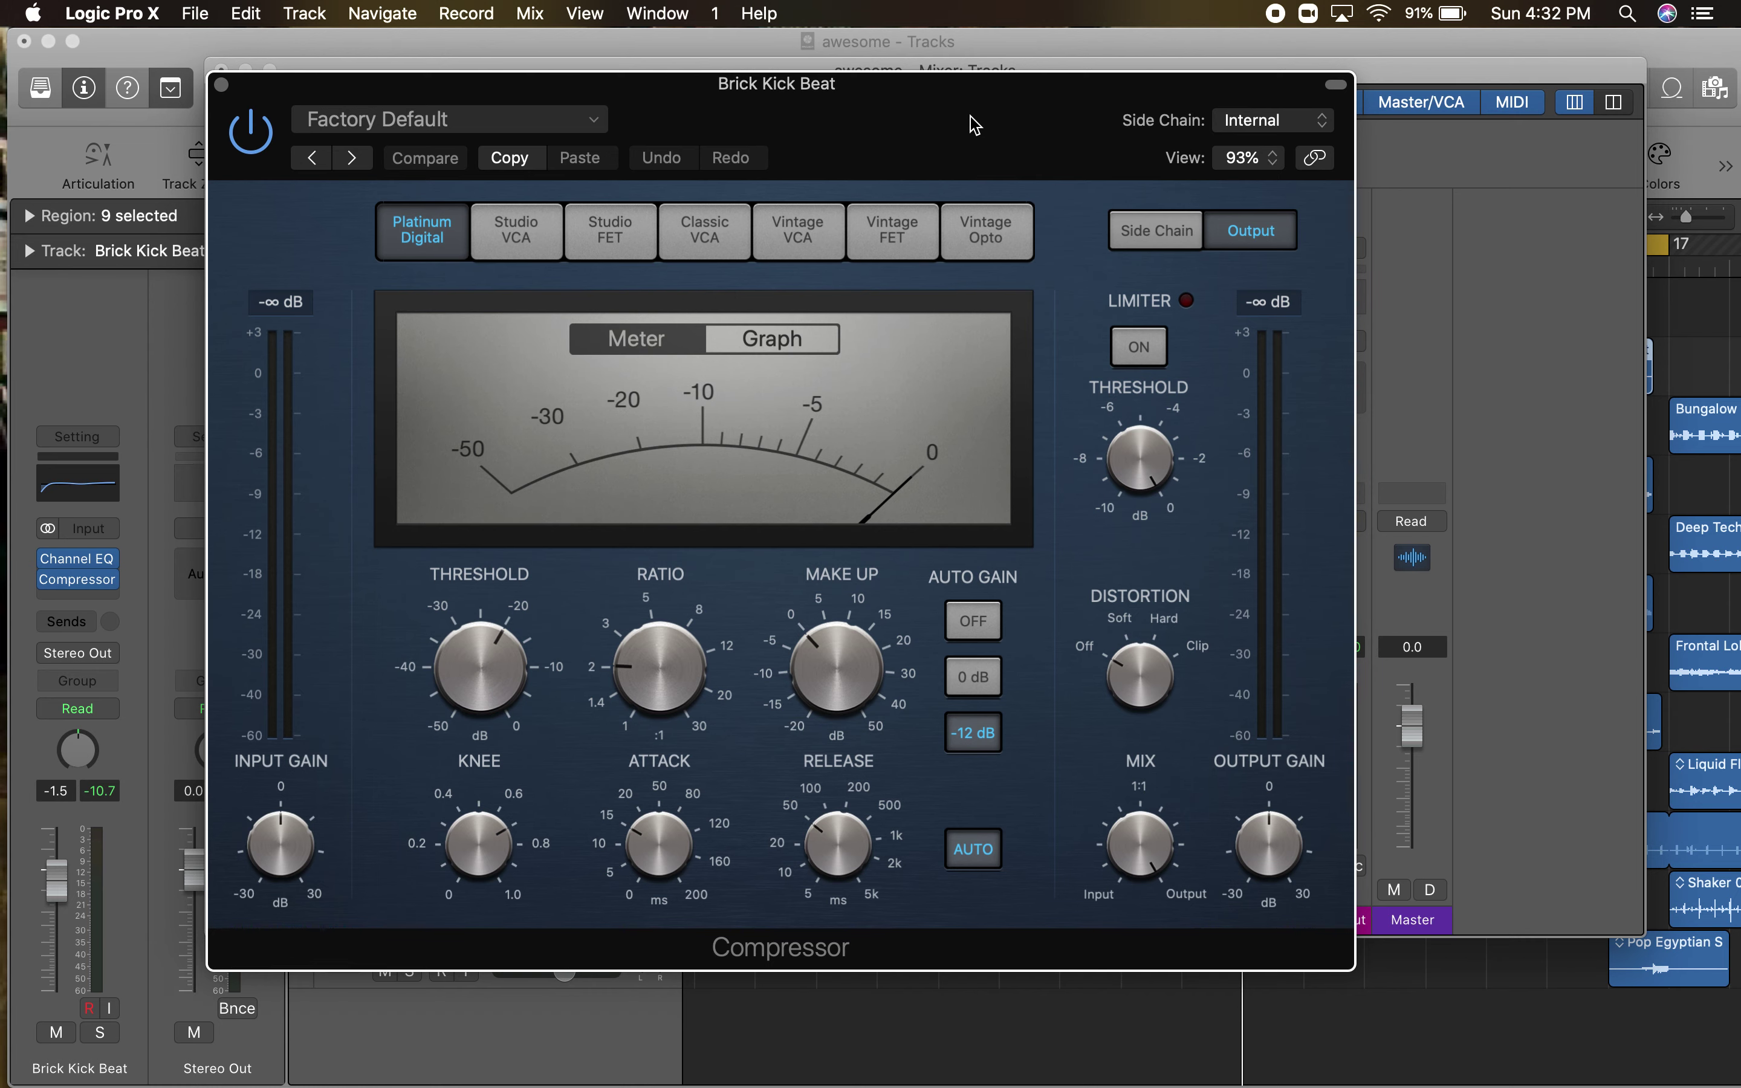
click(222, 85)
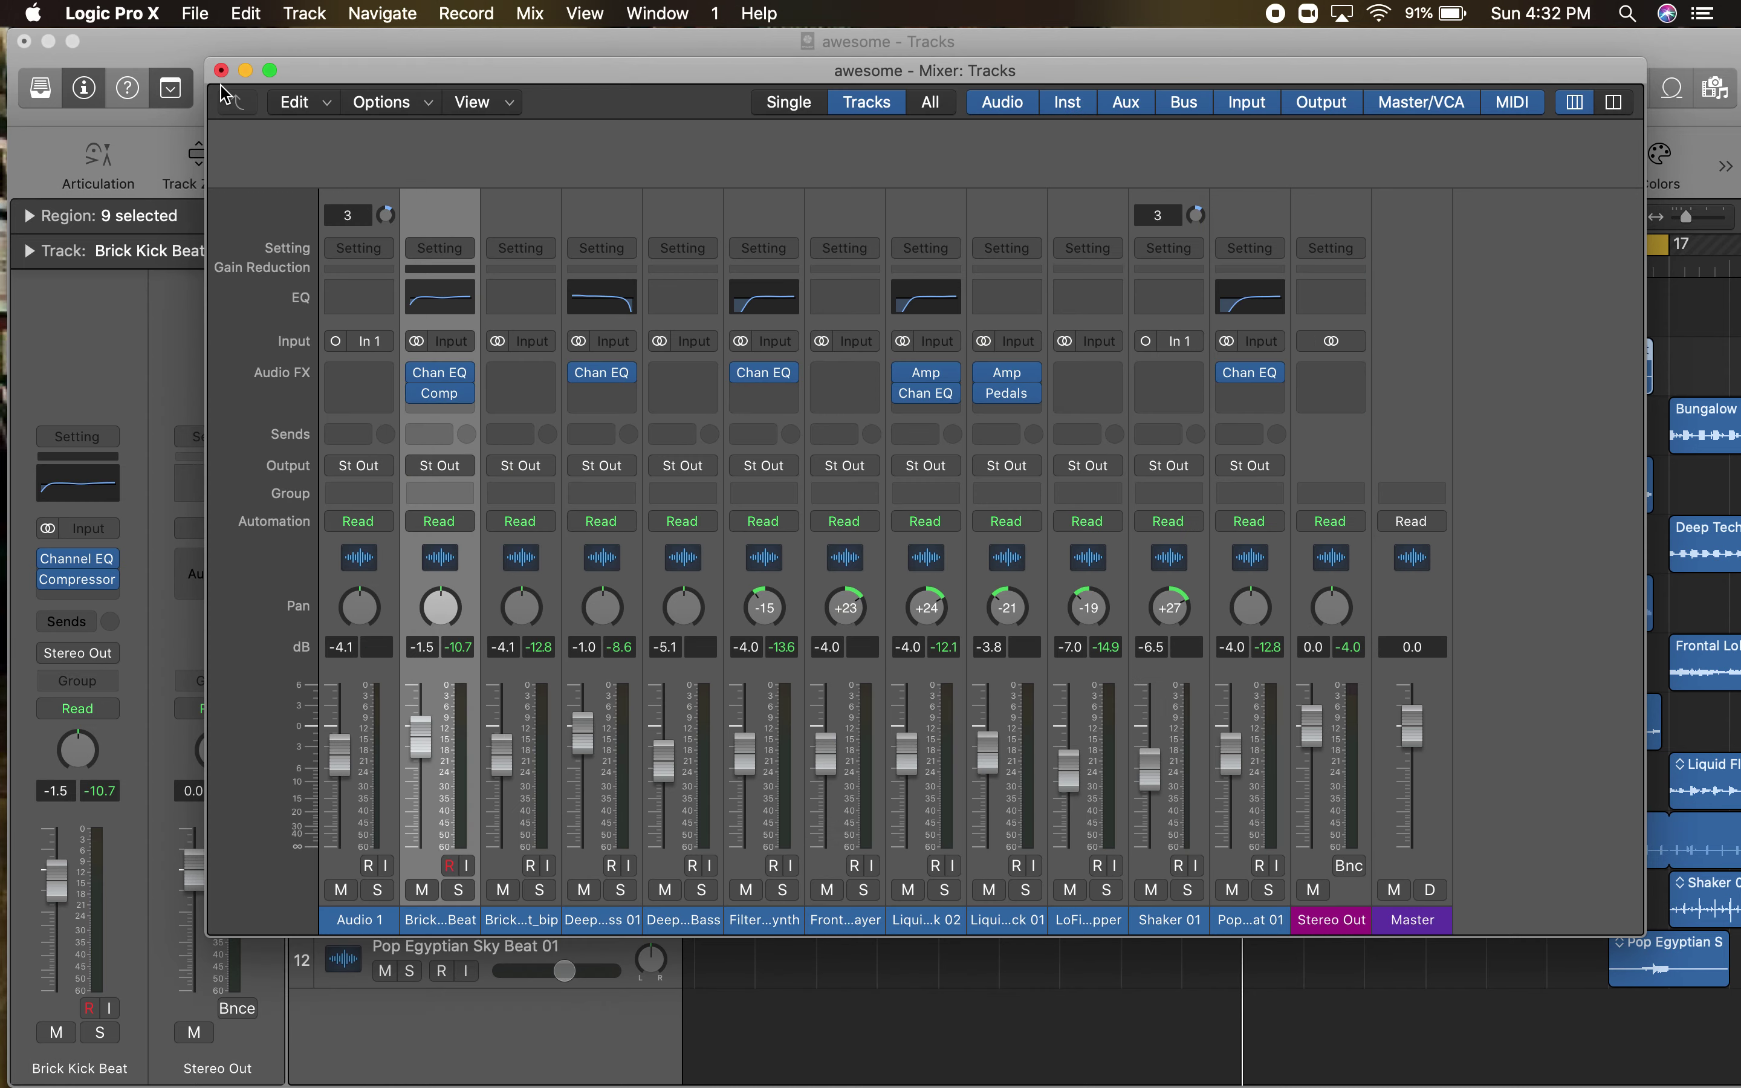
click(465, 393)
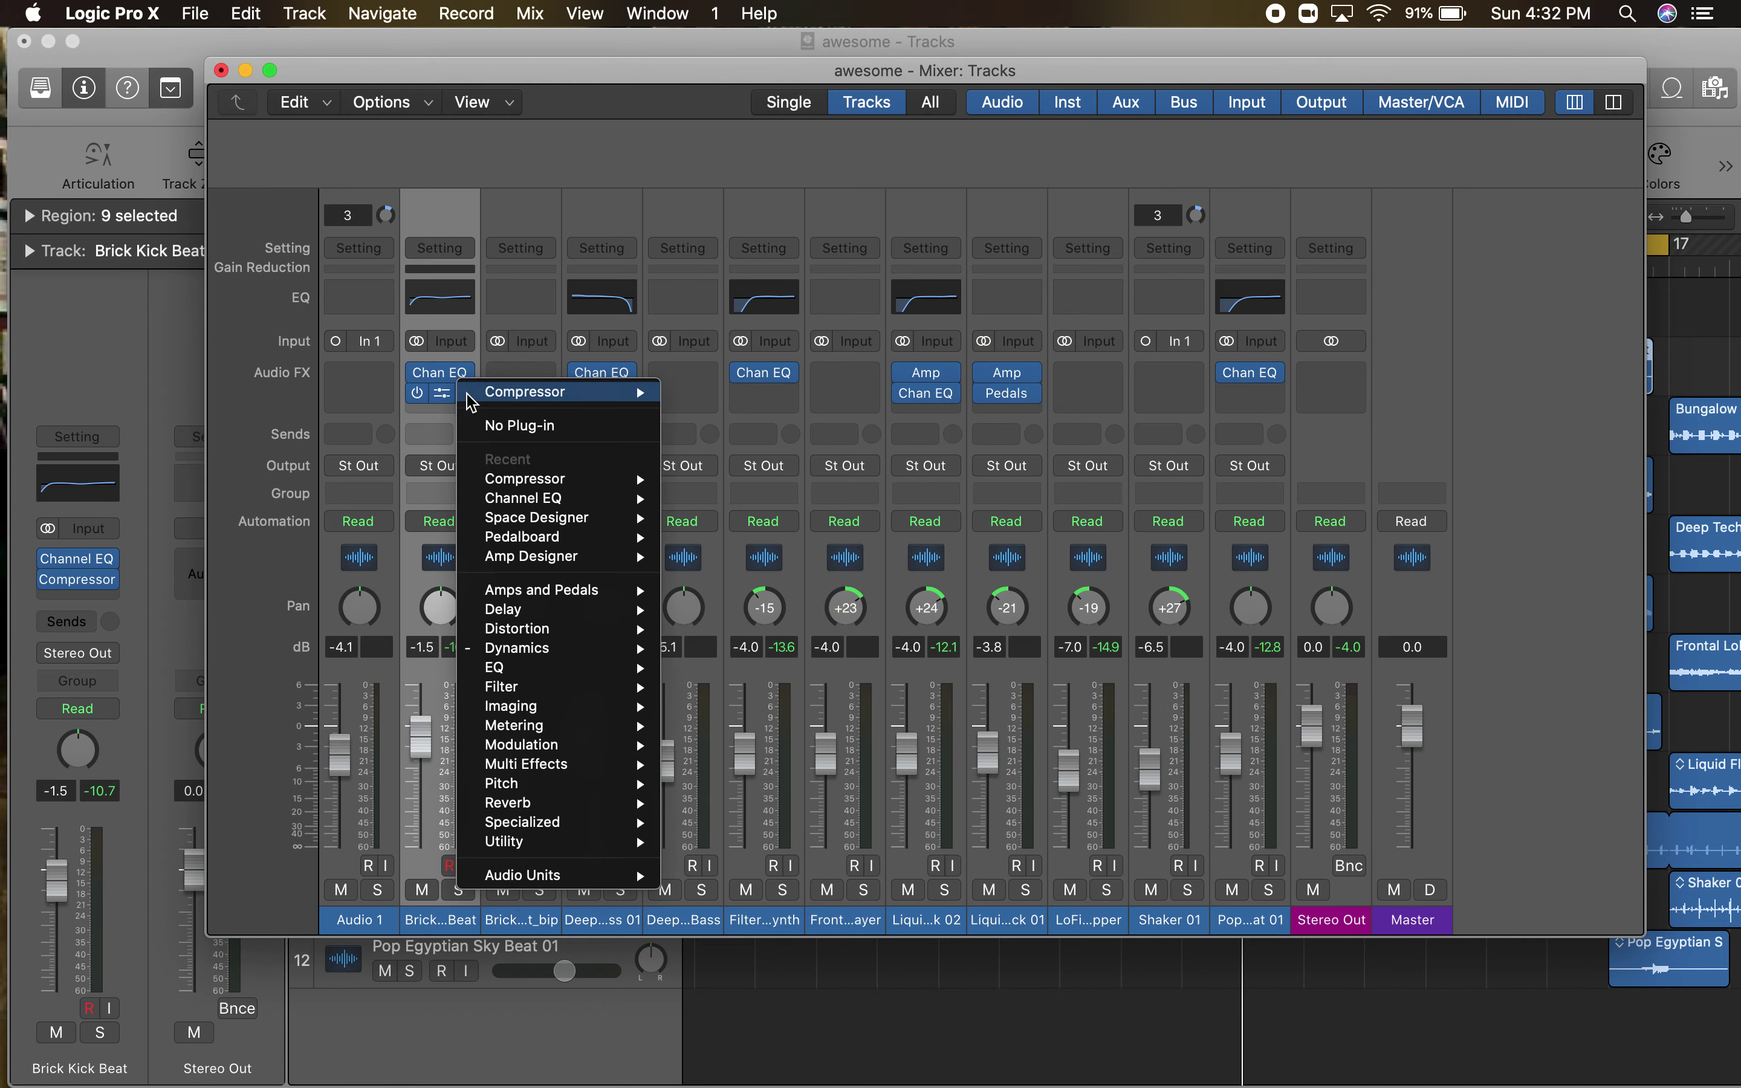
mouse_move(562, 480)
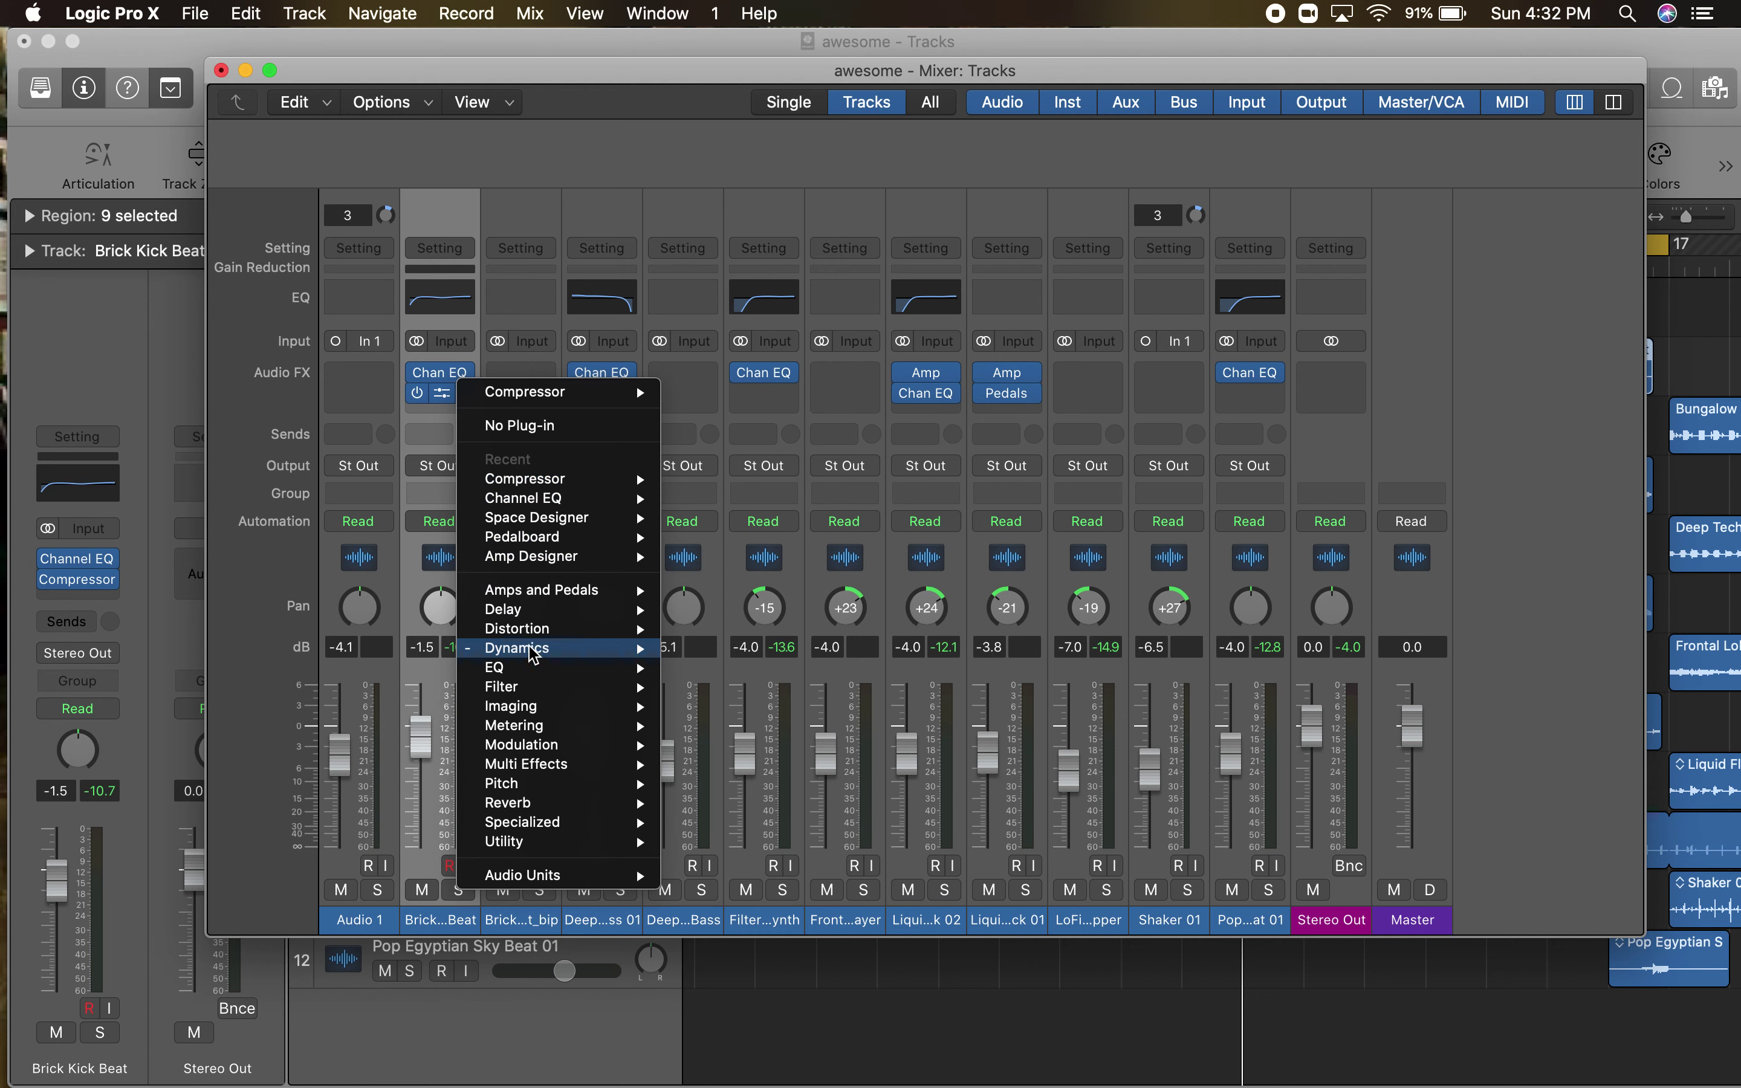
mouse_move(525, 648)
mouse_move(729, 669)
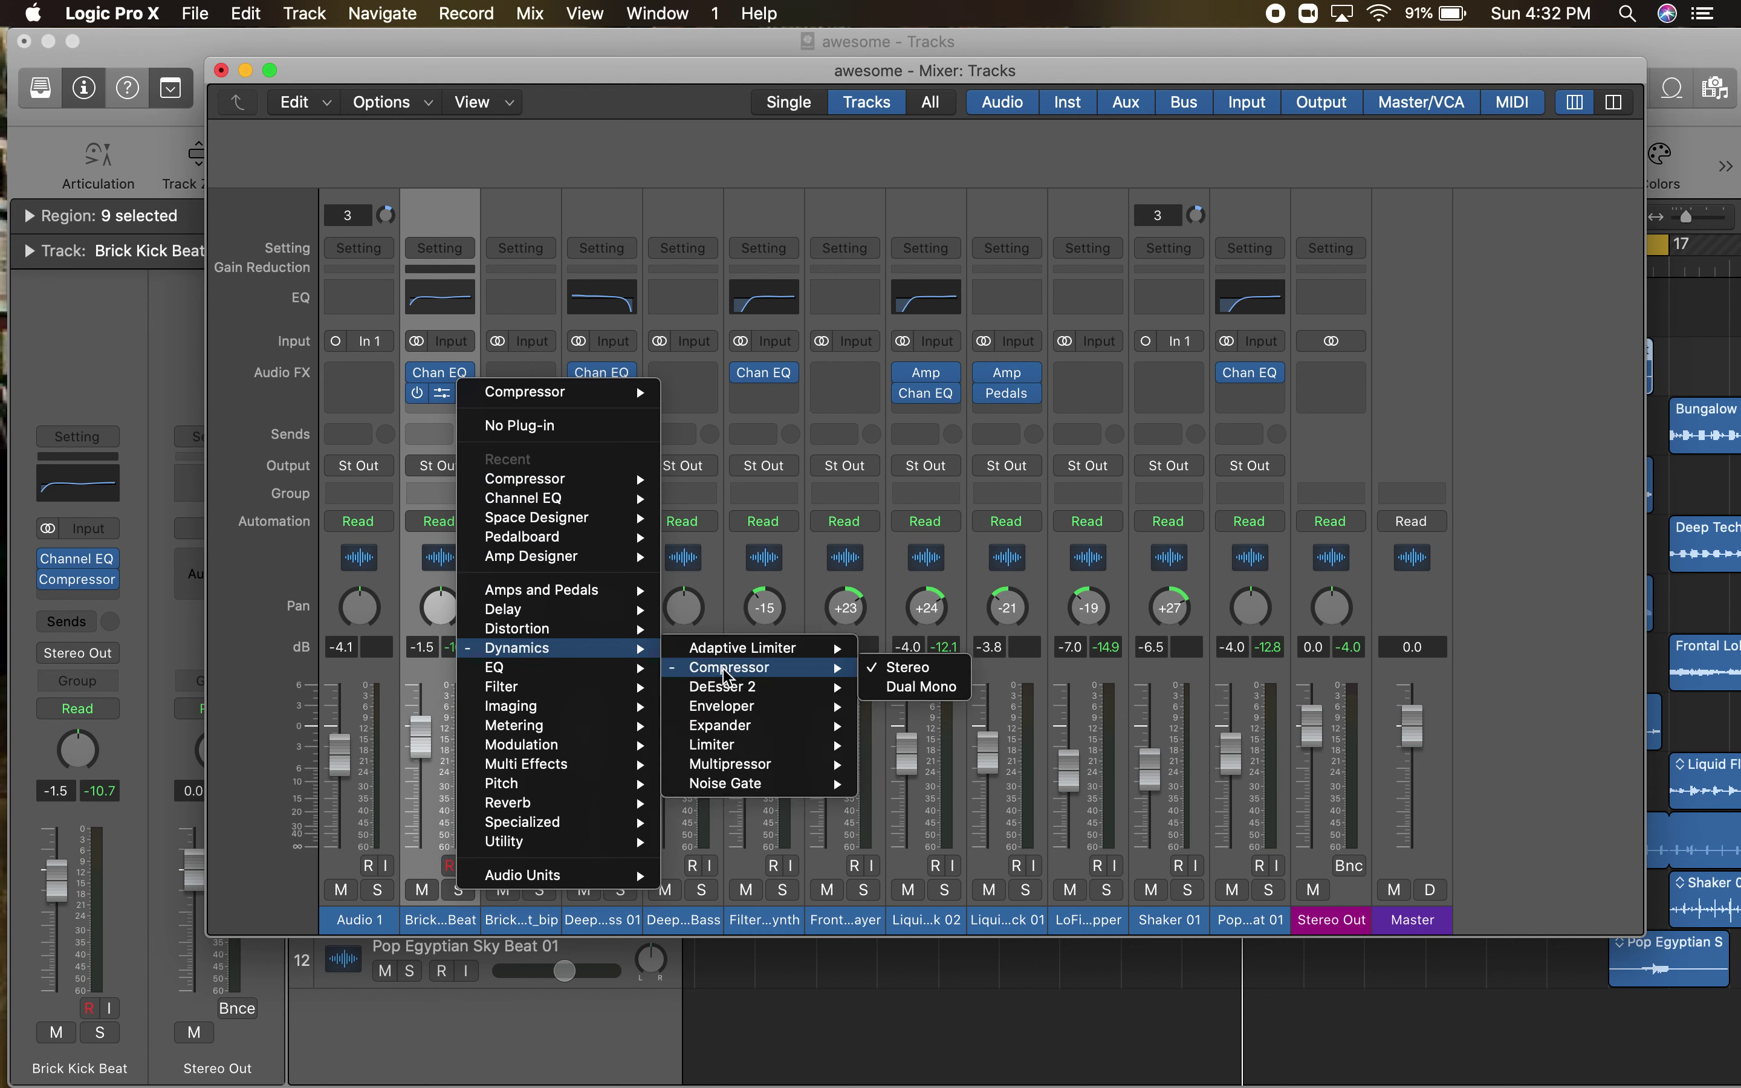
click(526, 392)
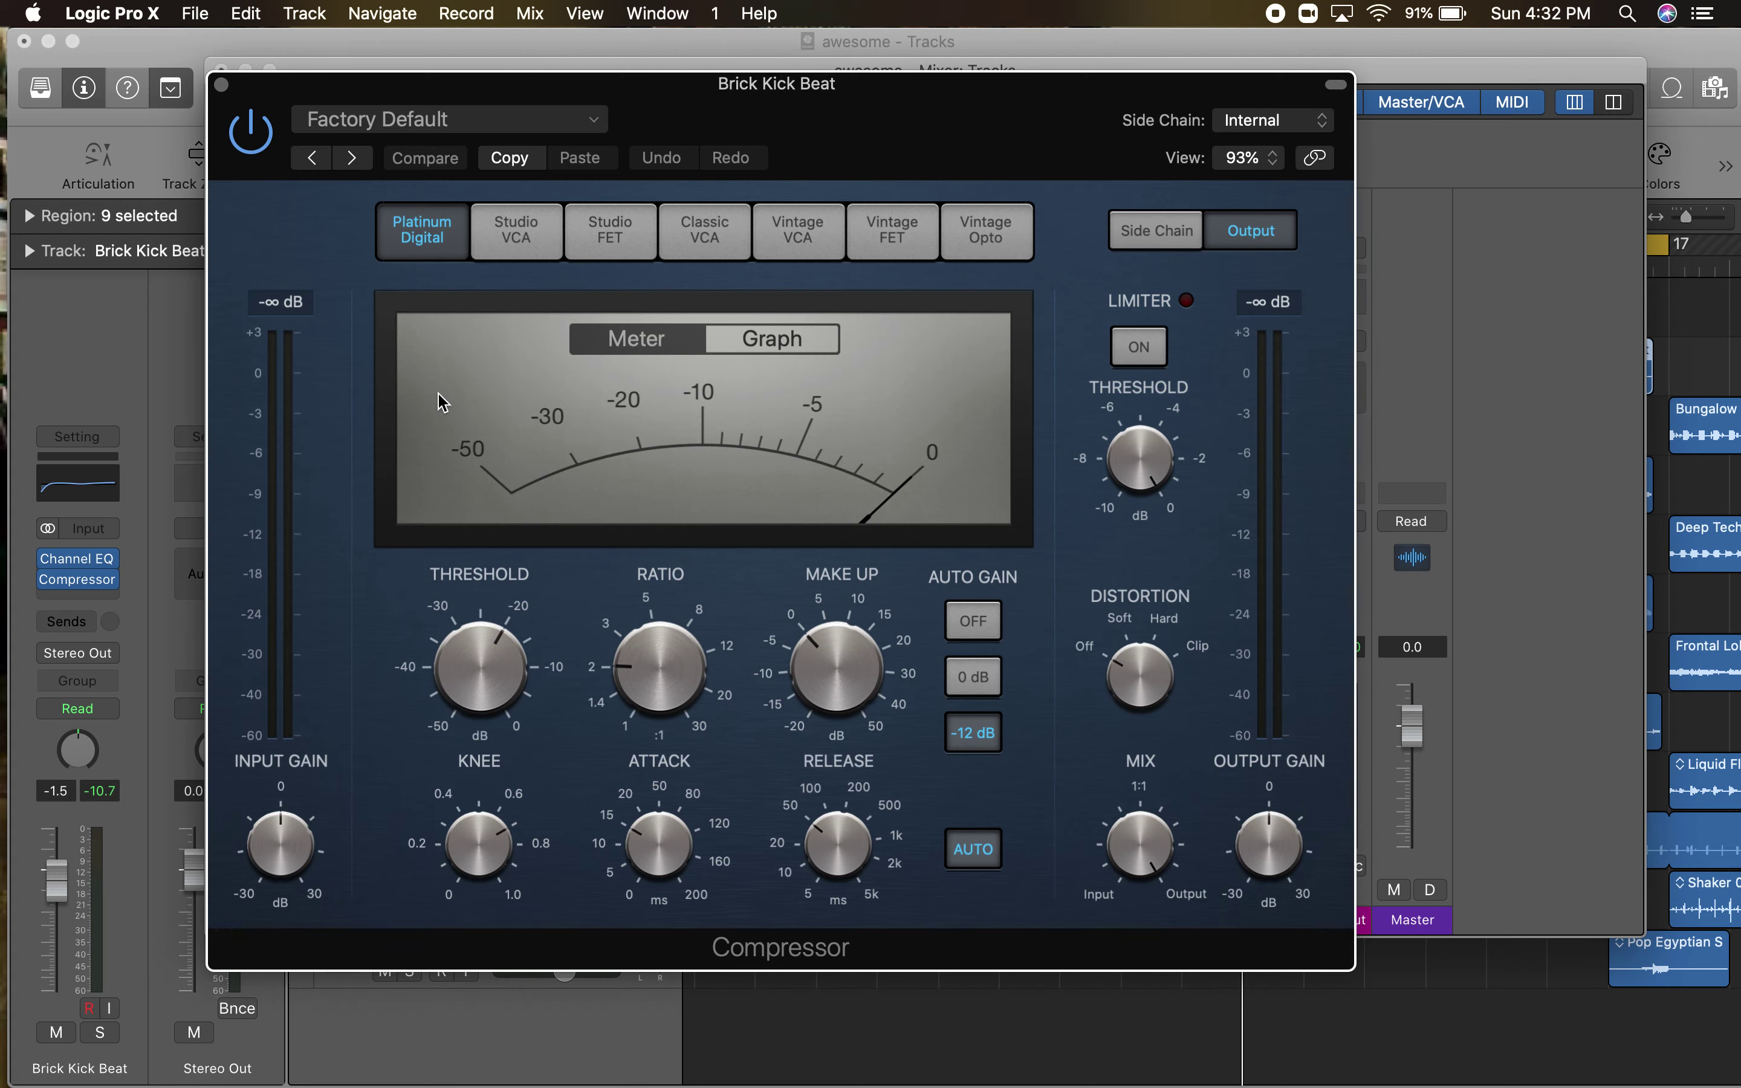
- Solo Brick Kick Beat, set its Compressor threshold to -13 dB, and lengthen the attack and release times
drag(877, 120, 1253, 129)
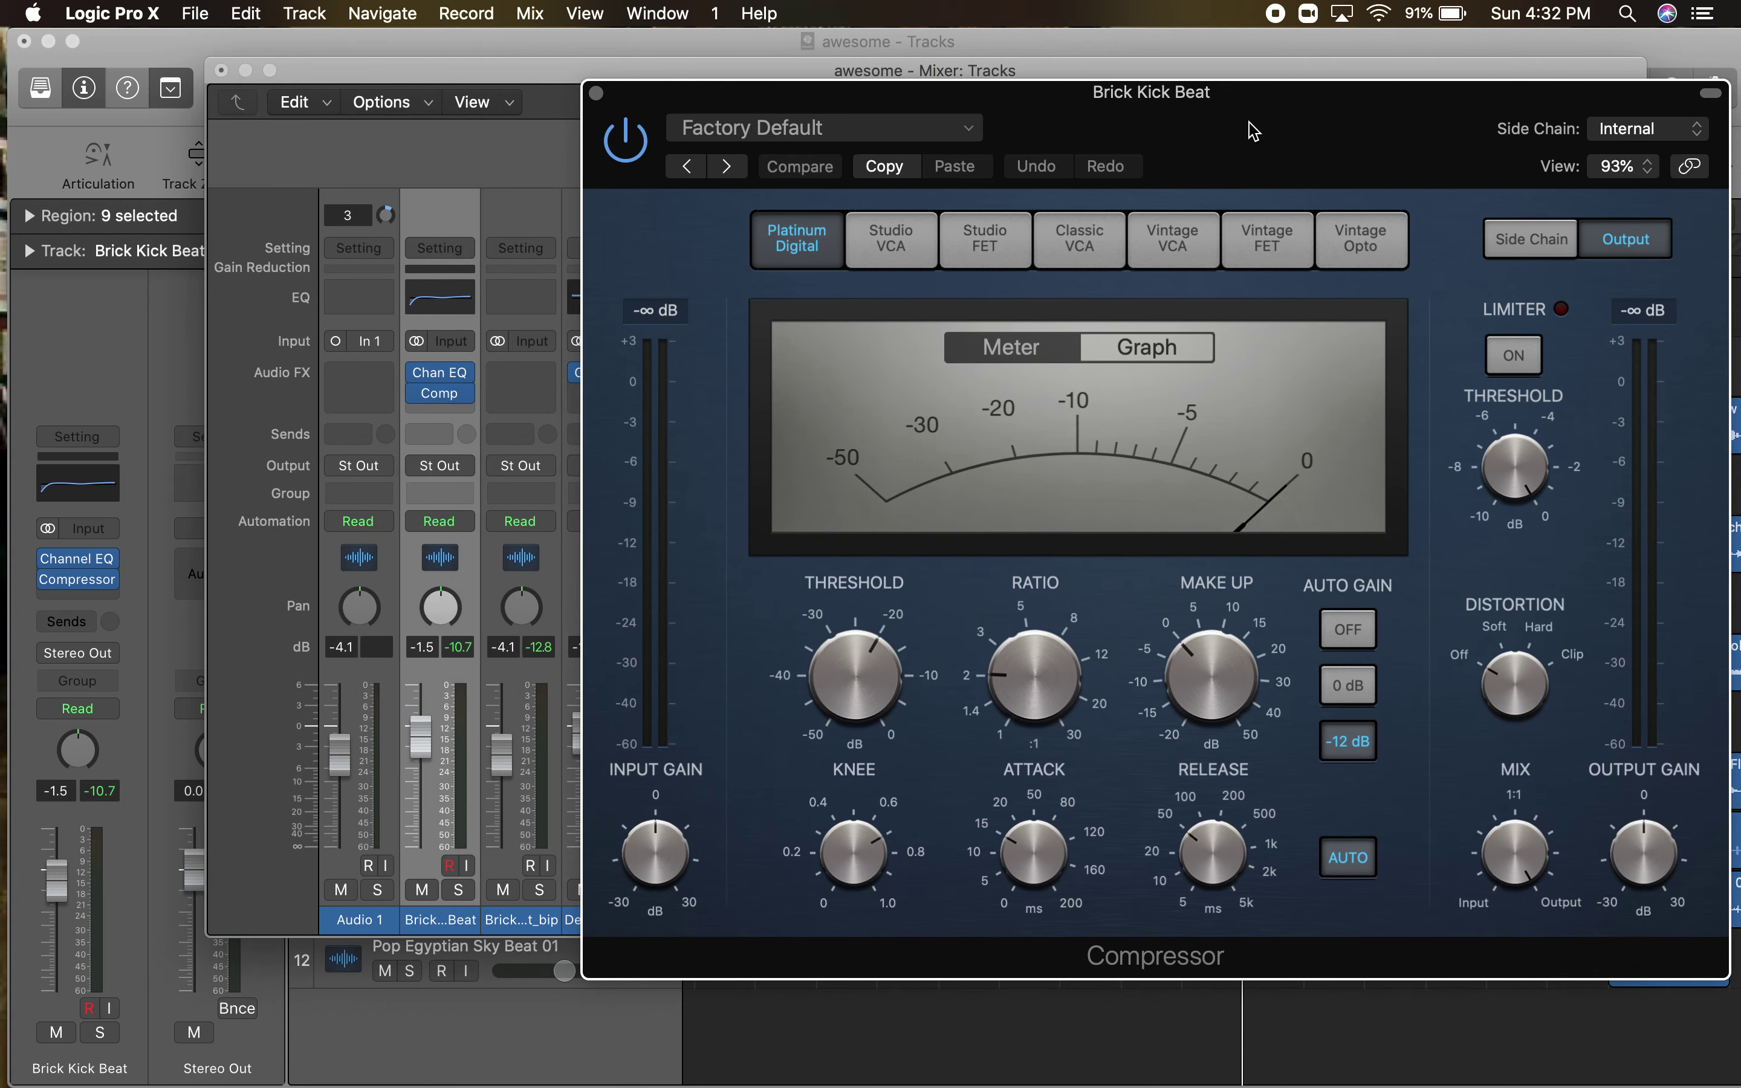
click(459, 890)
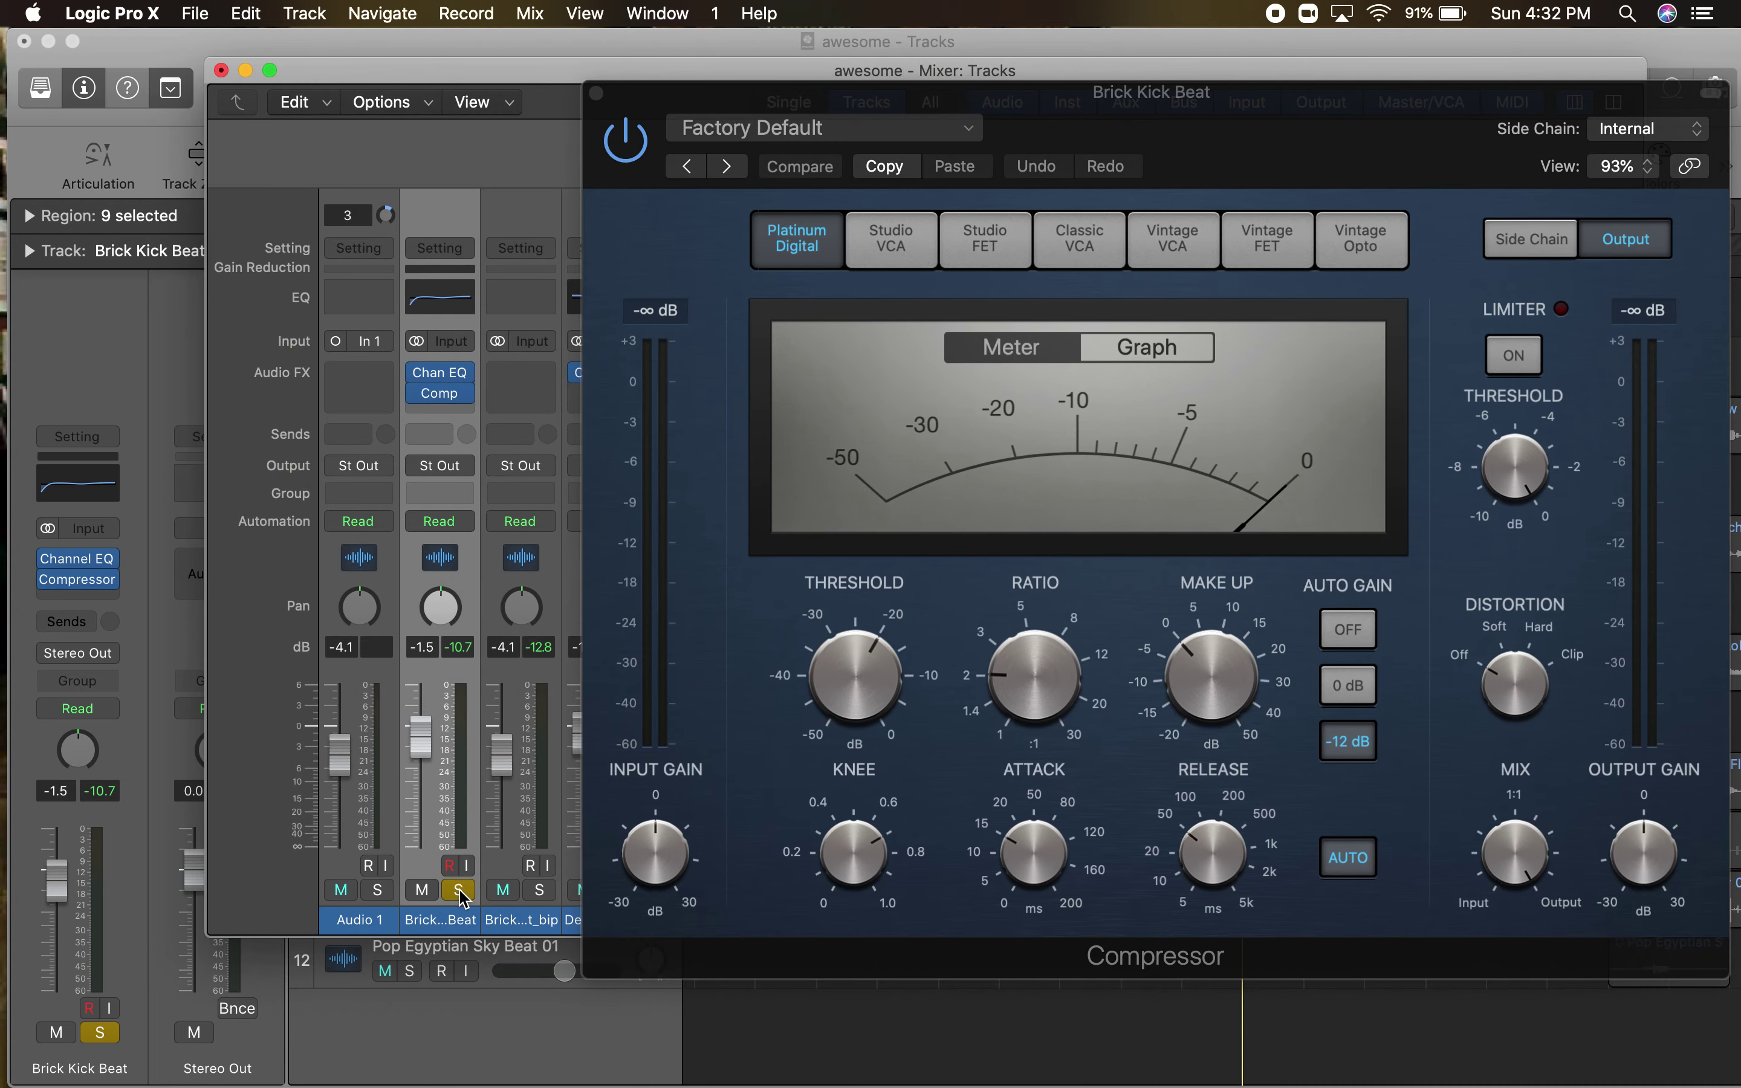
drag(1256, 114, 957, 90)
drag(573, 661, 560, 630)
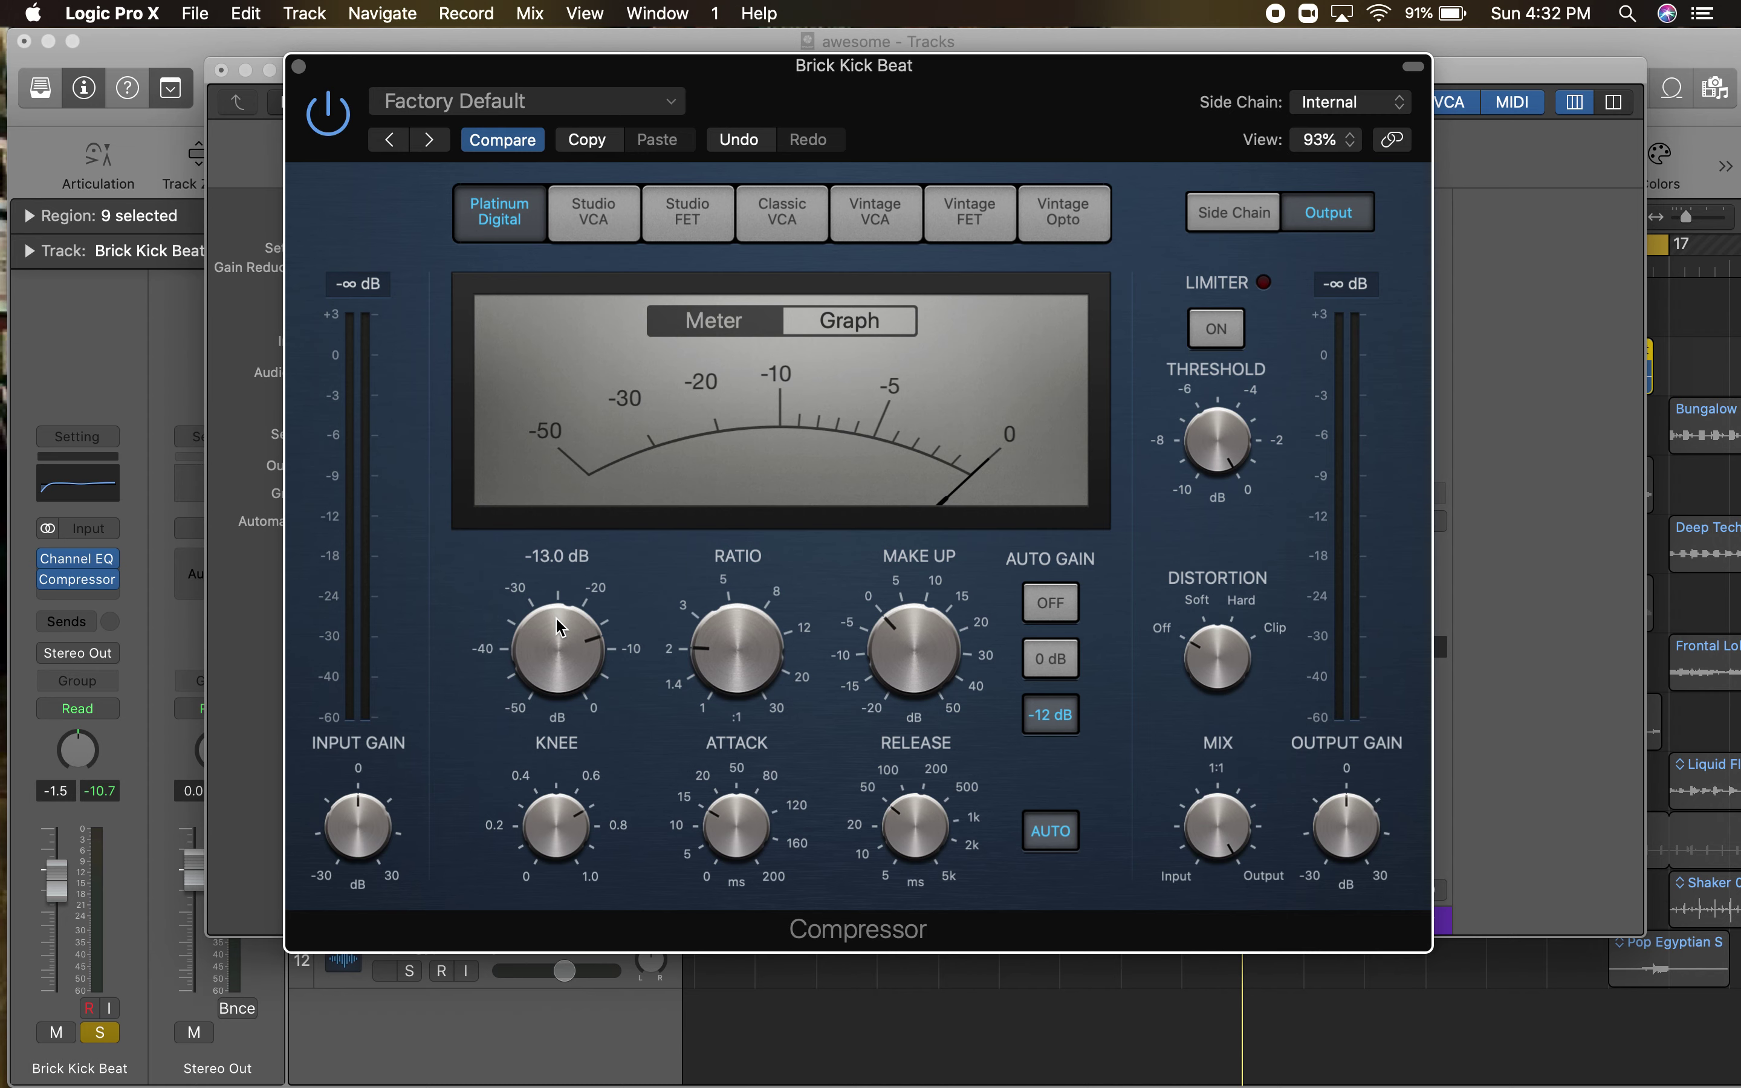
mouse_move(727, 837)
mouse_down()
mouse_move(728, 792)
mouse_move(712, 922)
mouse_move(742, 827)
mouse_up()
drag(913, 828, 914, 740)
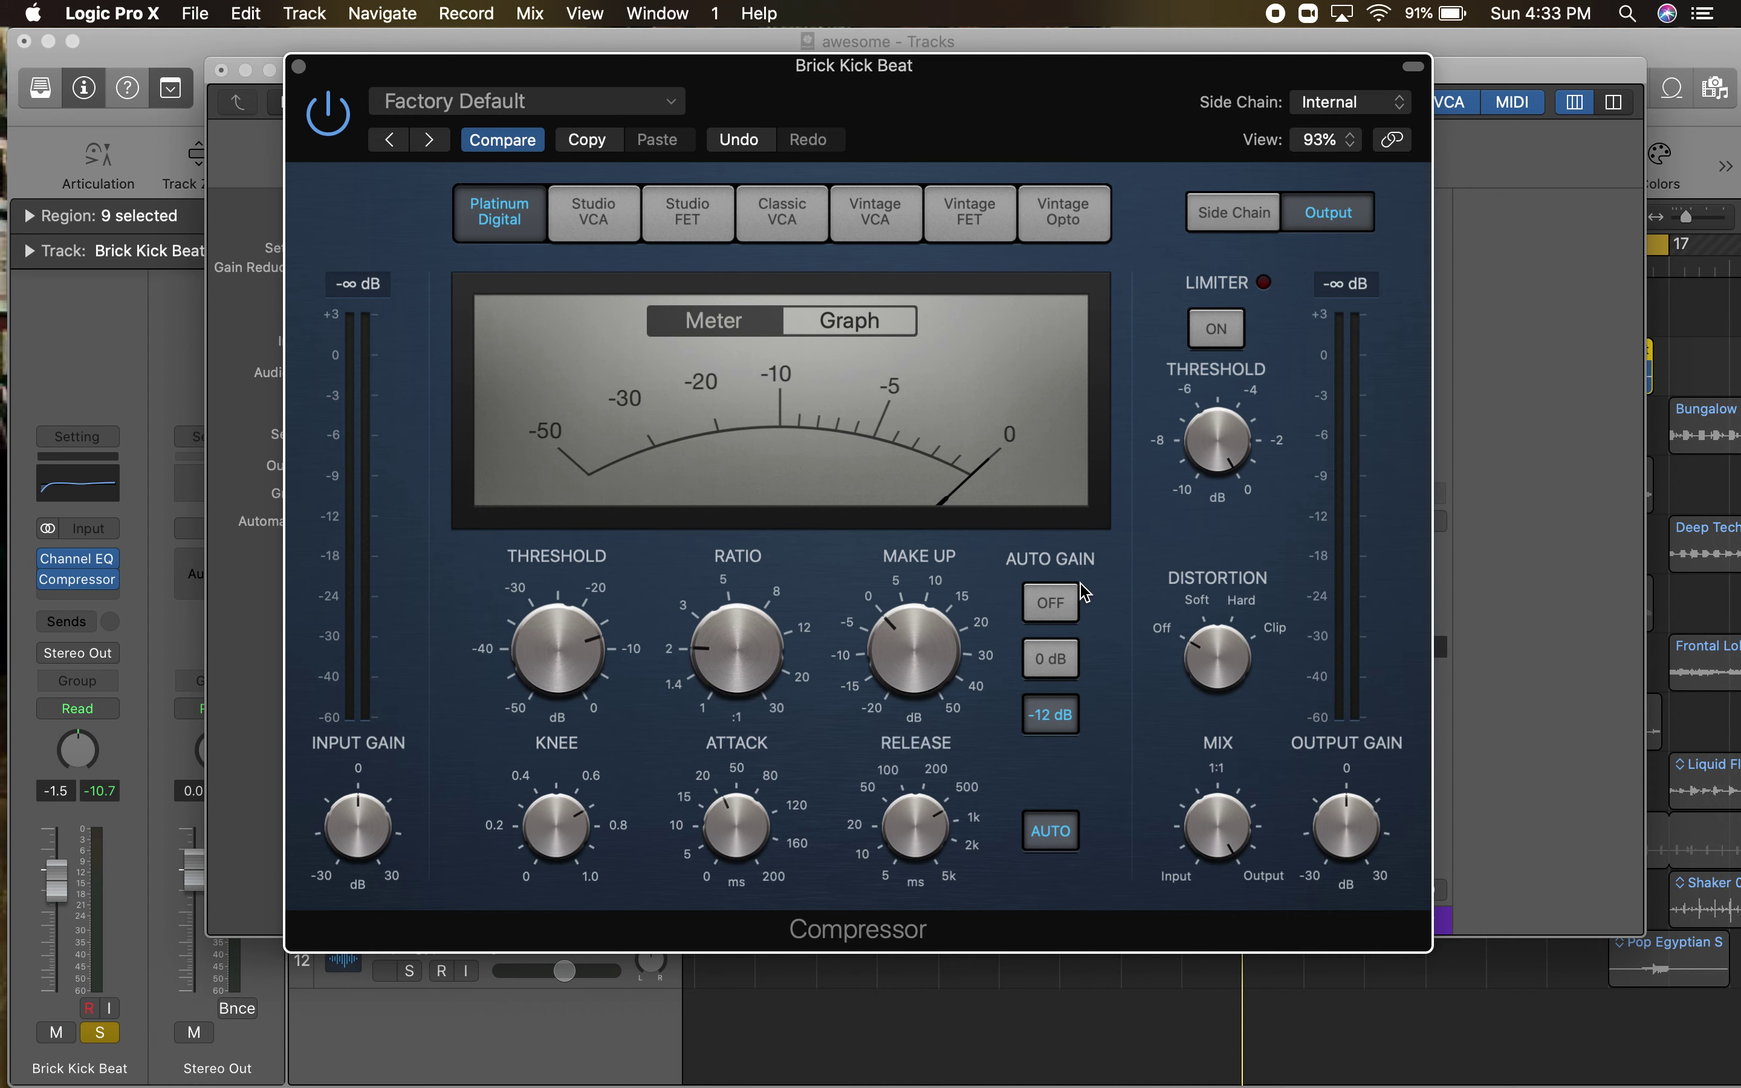
- Turn off the Compressor's auto gain and auto release, and fine-tune it with a shorter attack and a slightly longer release
mouse_move(868, 594)
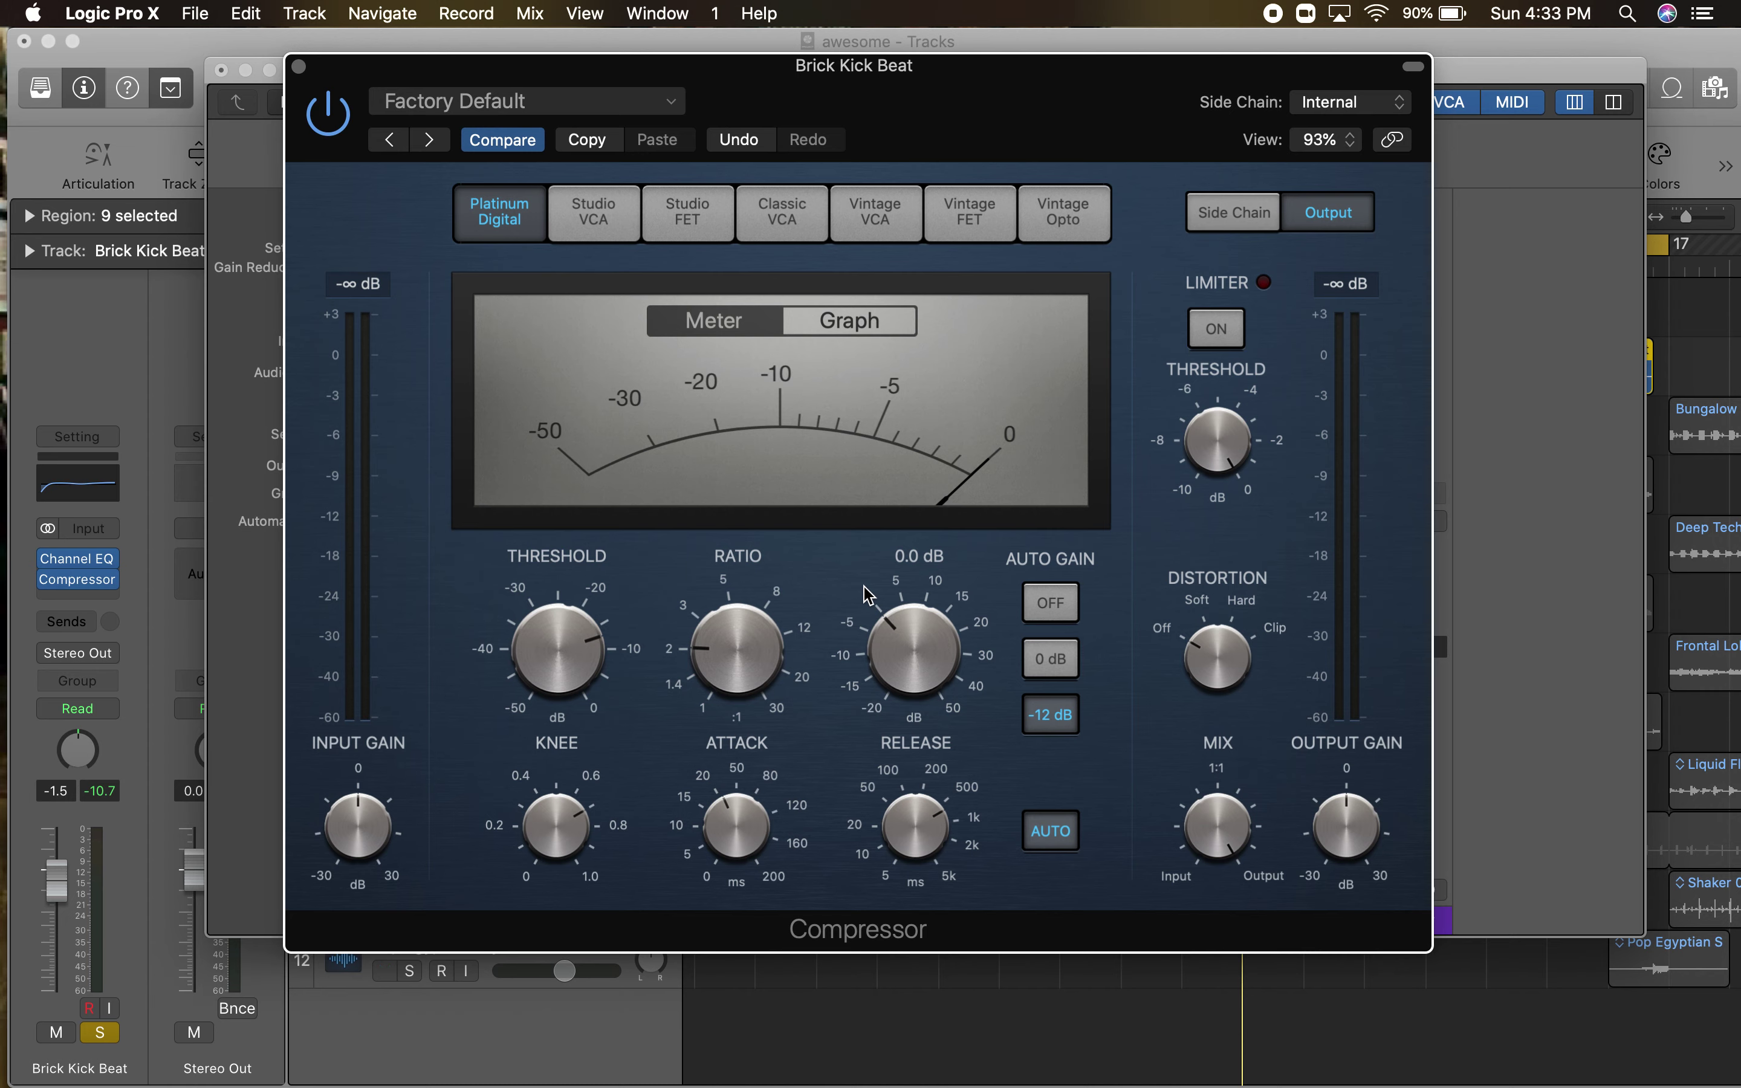
click(1053, 600)
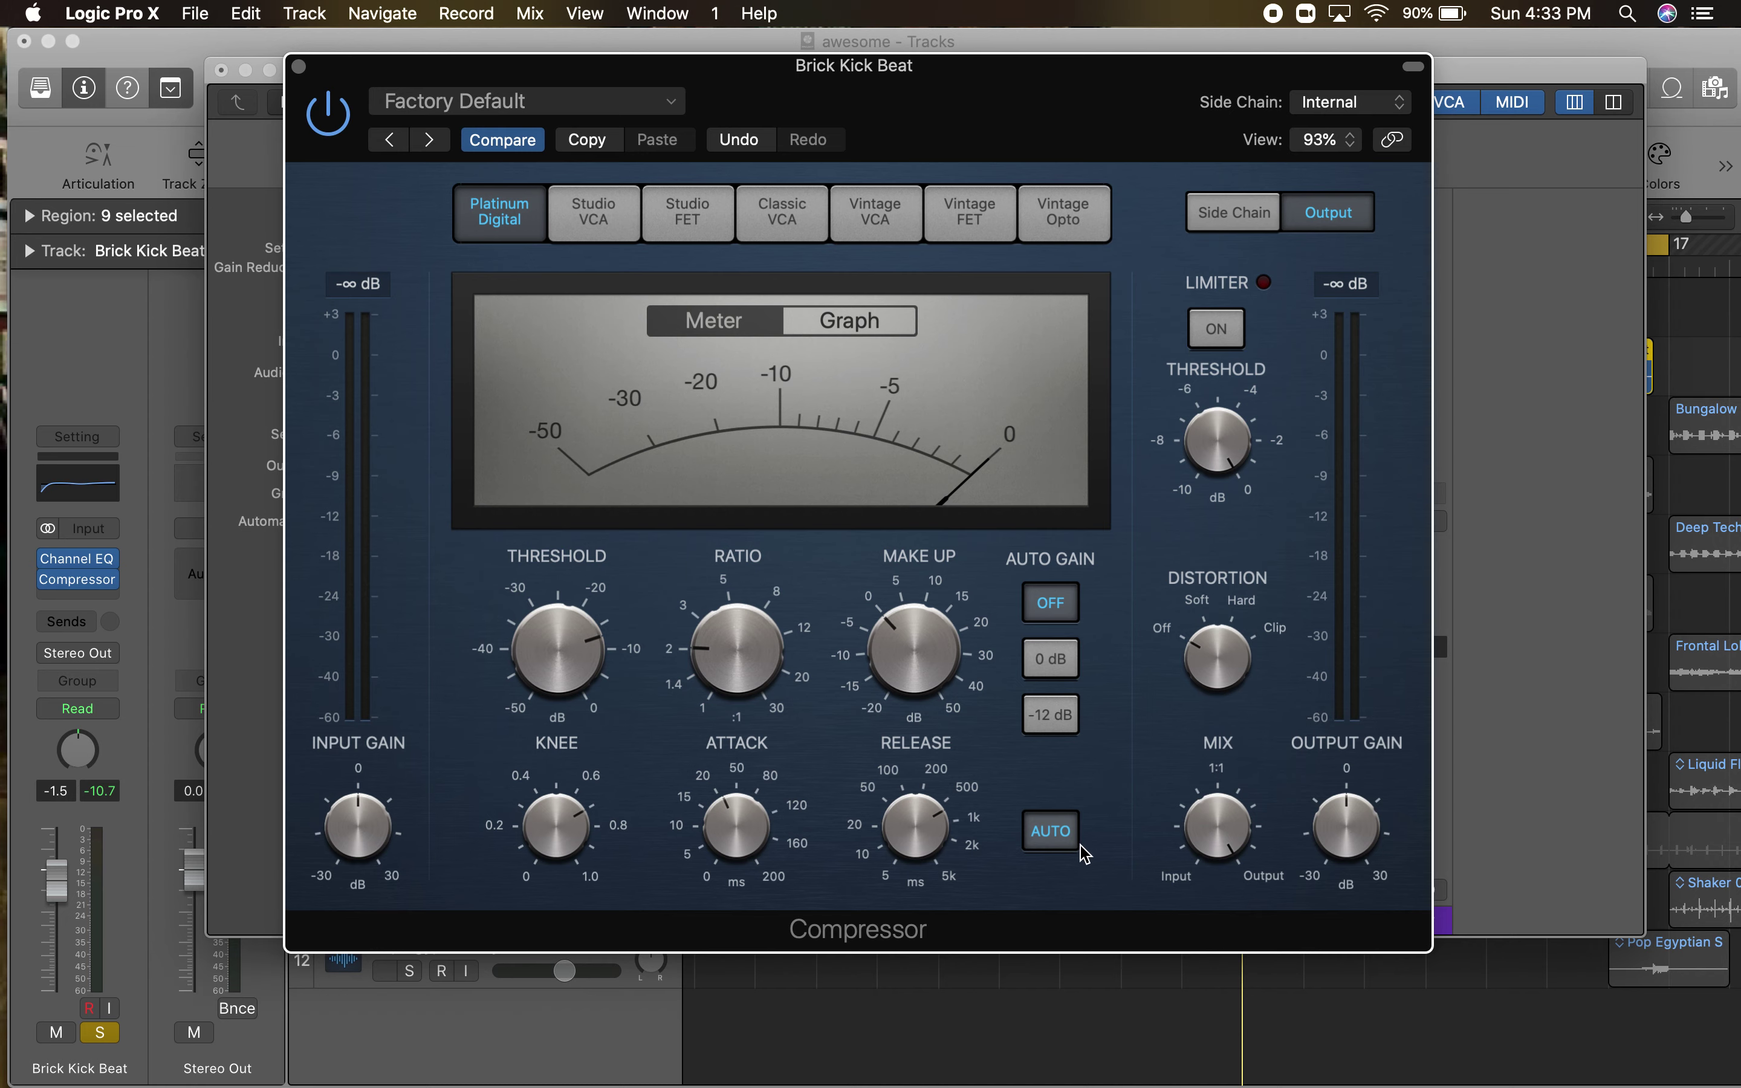
click(1059, 845)
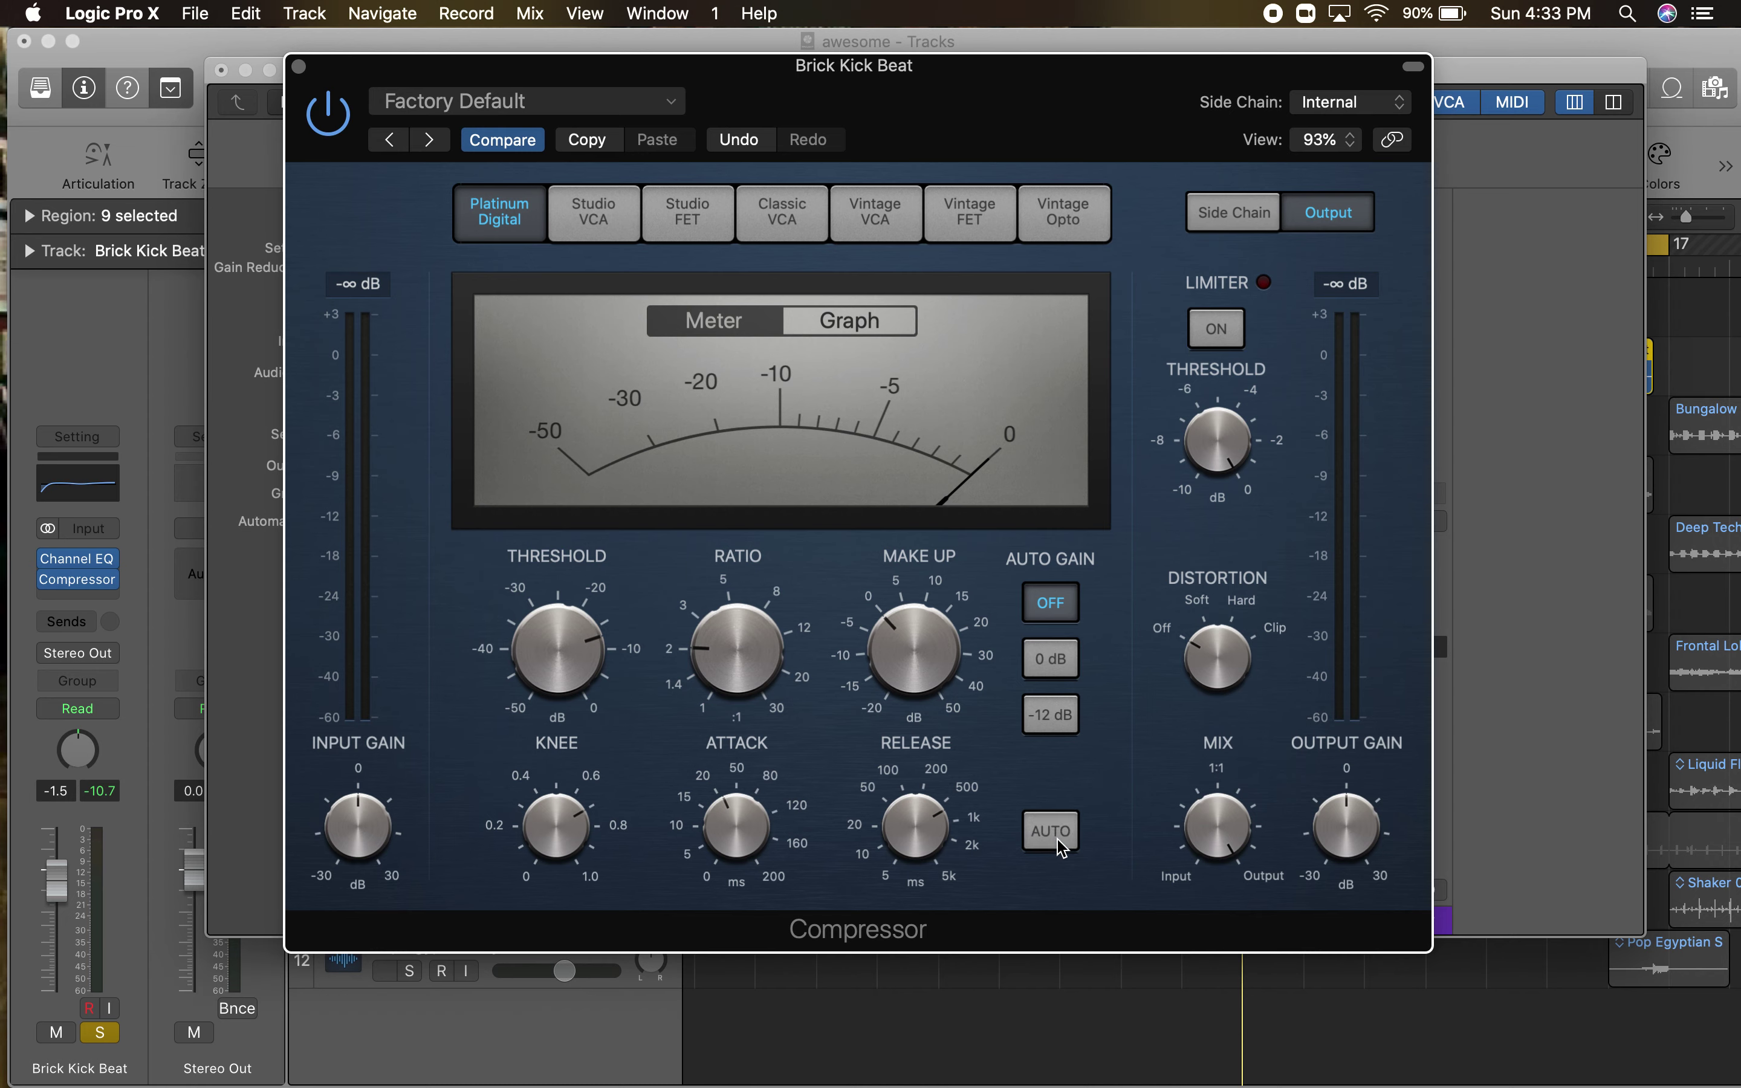
drag(741, 837, 727, 858)
drag(904, 836, 904, 819)
- Raise the Compressor's make-up gain to 5 dB and the Brick Kick Beat track volume to -1.1 dB
mouse_move(907, 657)
drag(906, 657, 908, 636)
drag(64, 885, 65, 883)
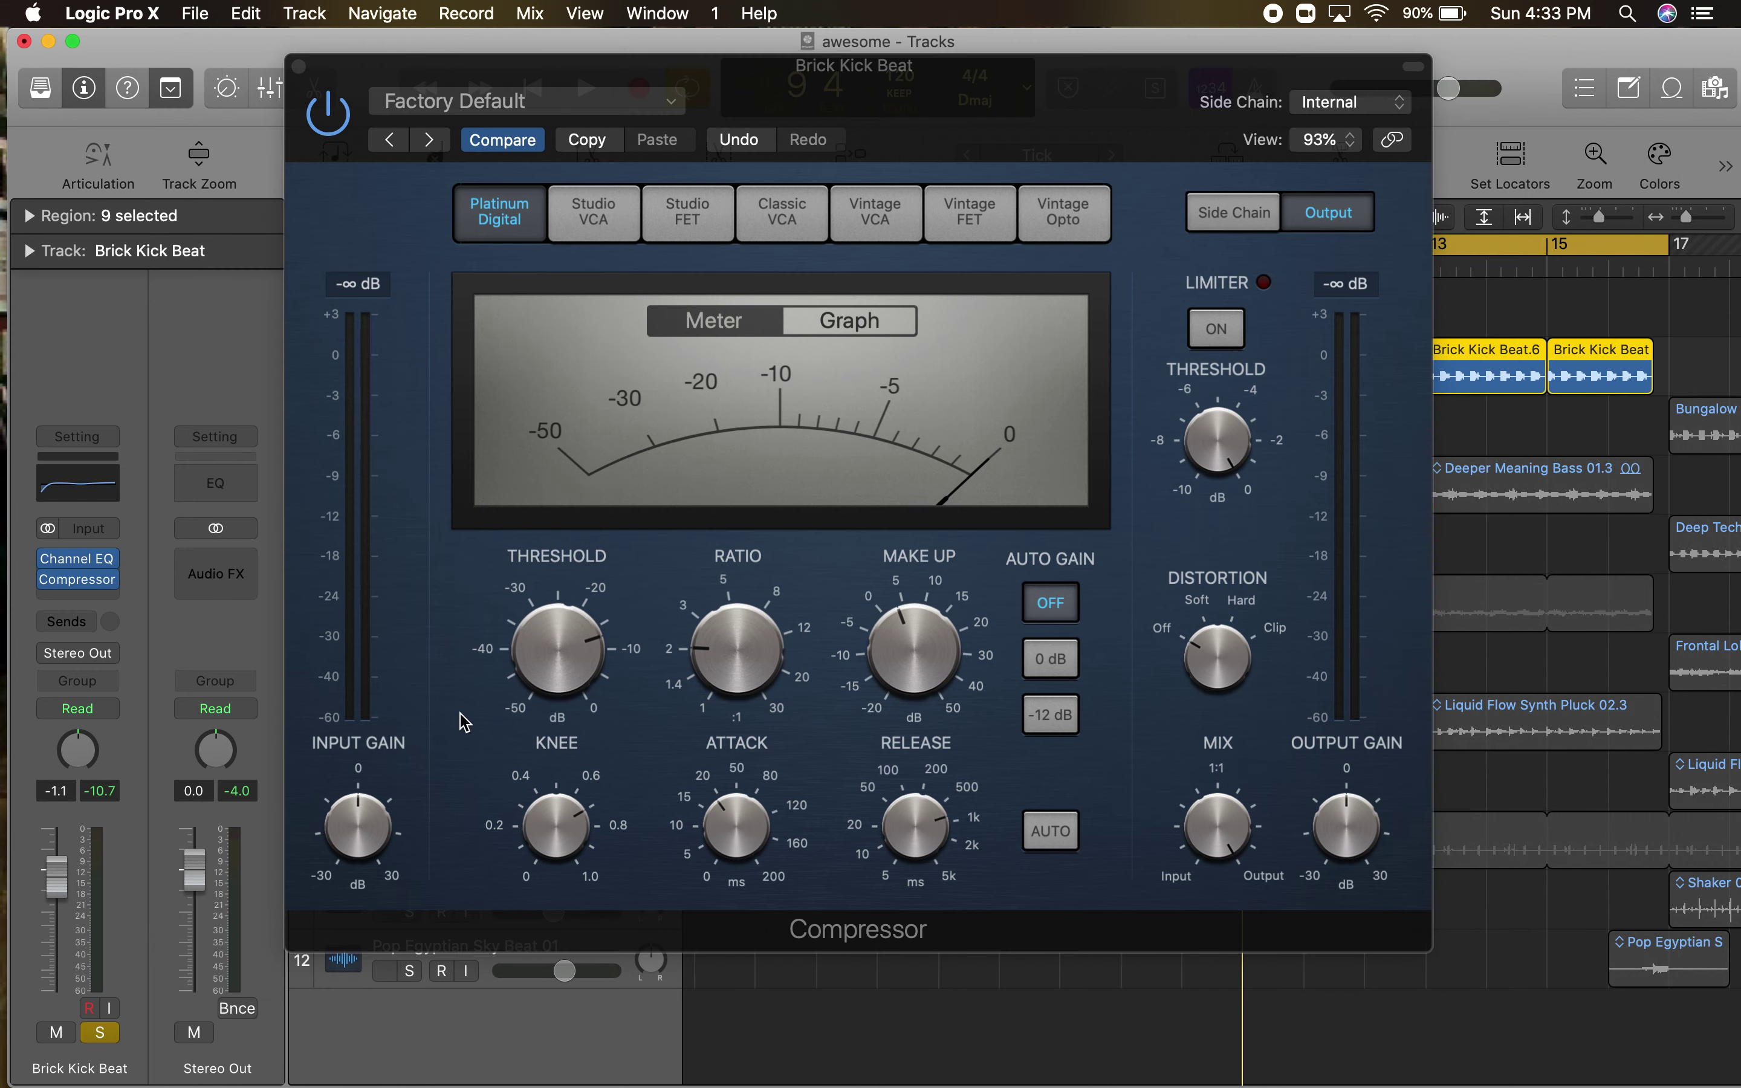
mouse_move(904, 632)
mouse_down()
mouse_move(902, 601)
mouse_move(892, 632)
mouse_up()
- Play the soloed kick and compare its sound with the Compressor bypassed and enabled, leaving it enabled
drag(949, 127, 908, 227)
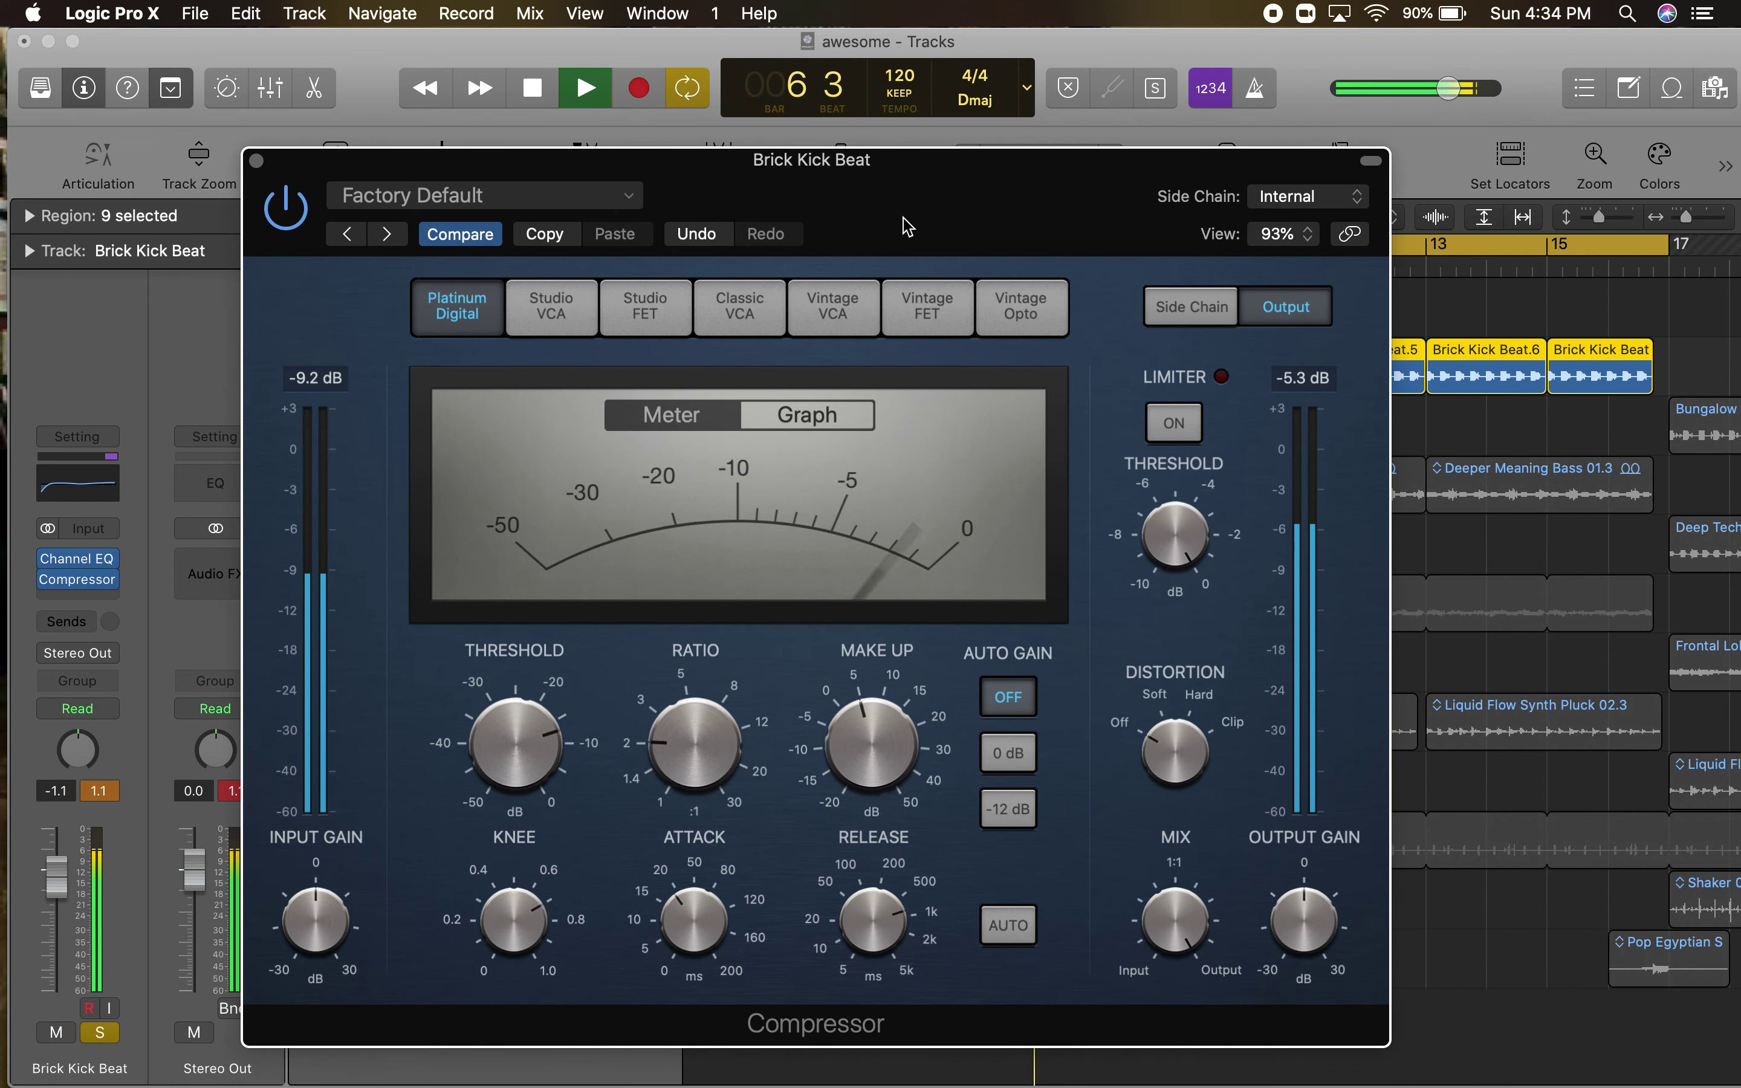
click(305, 223)
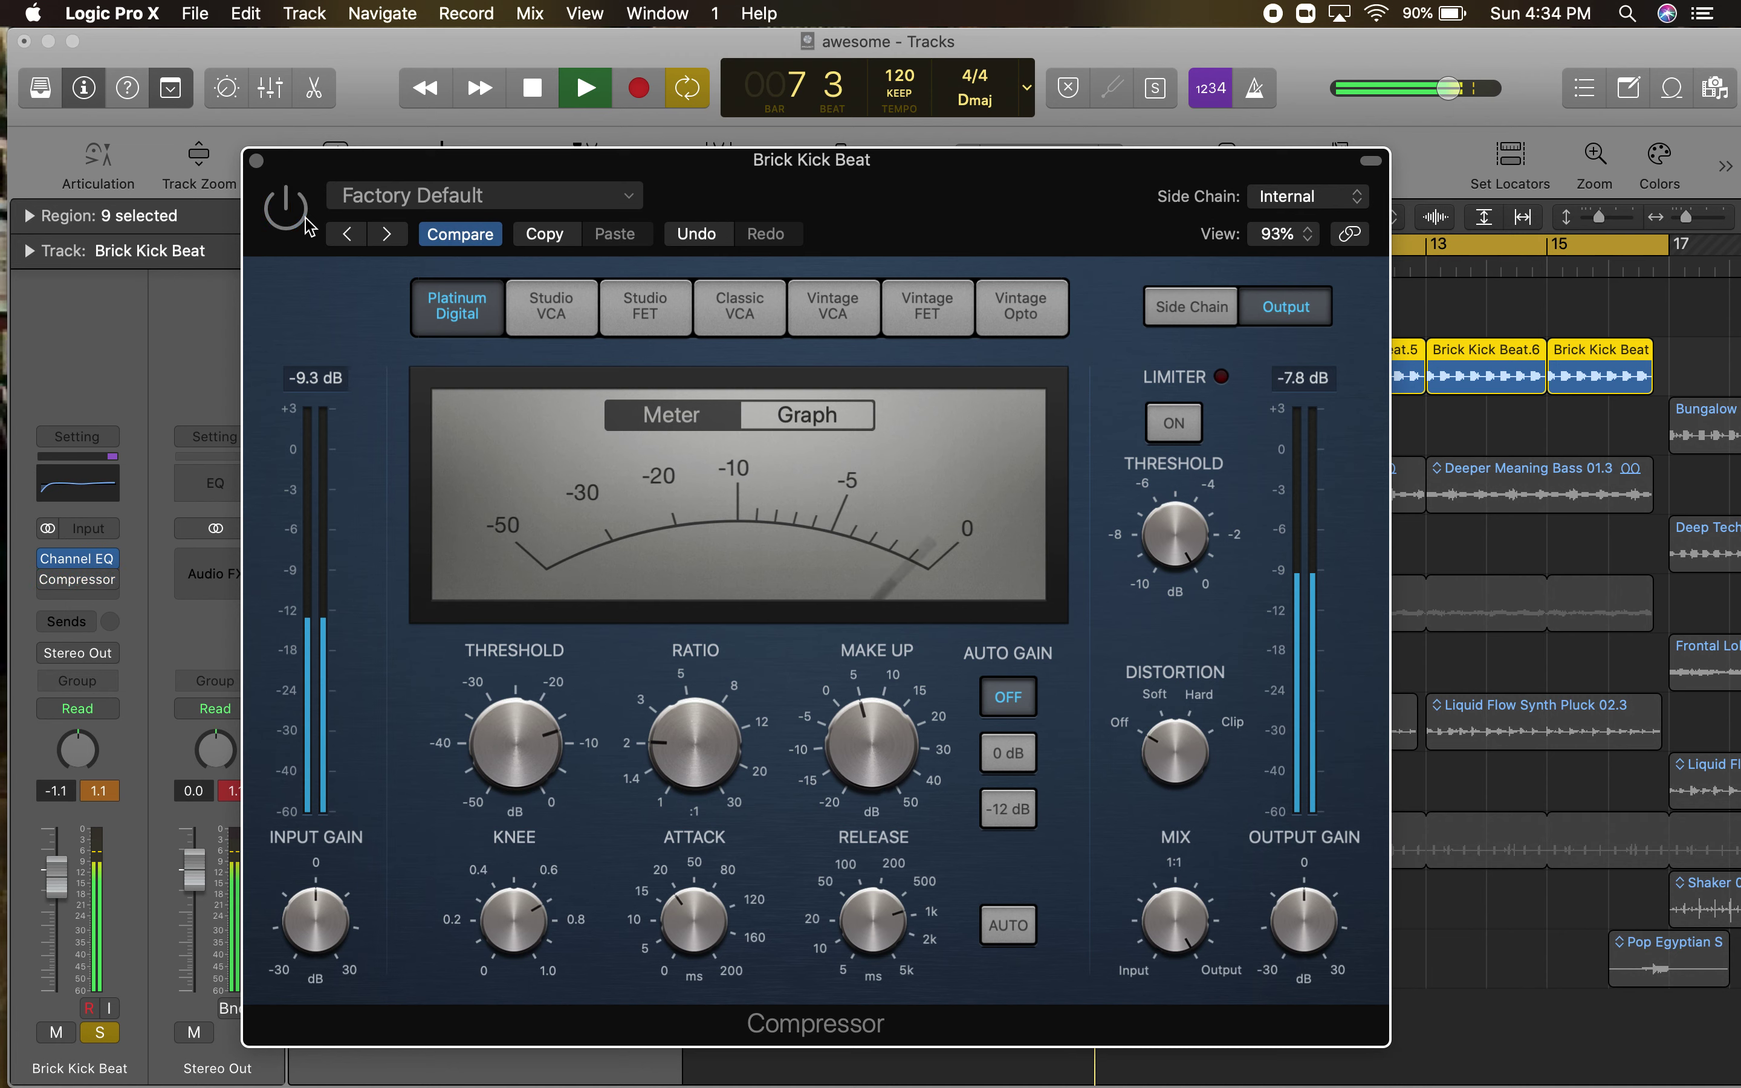
key(space)
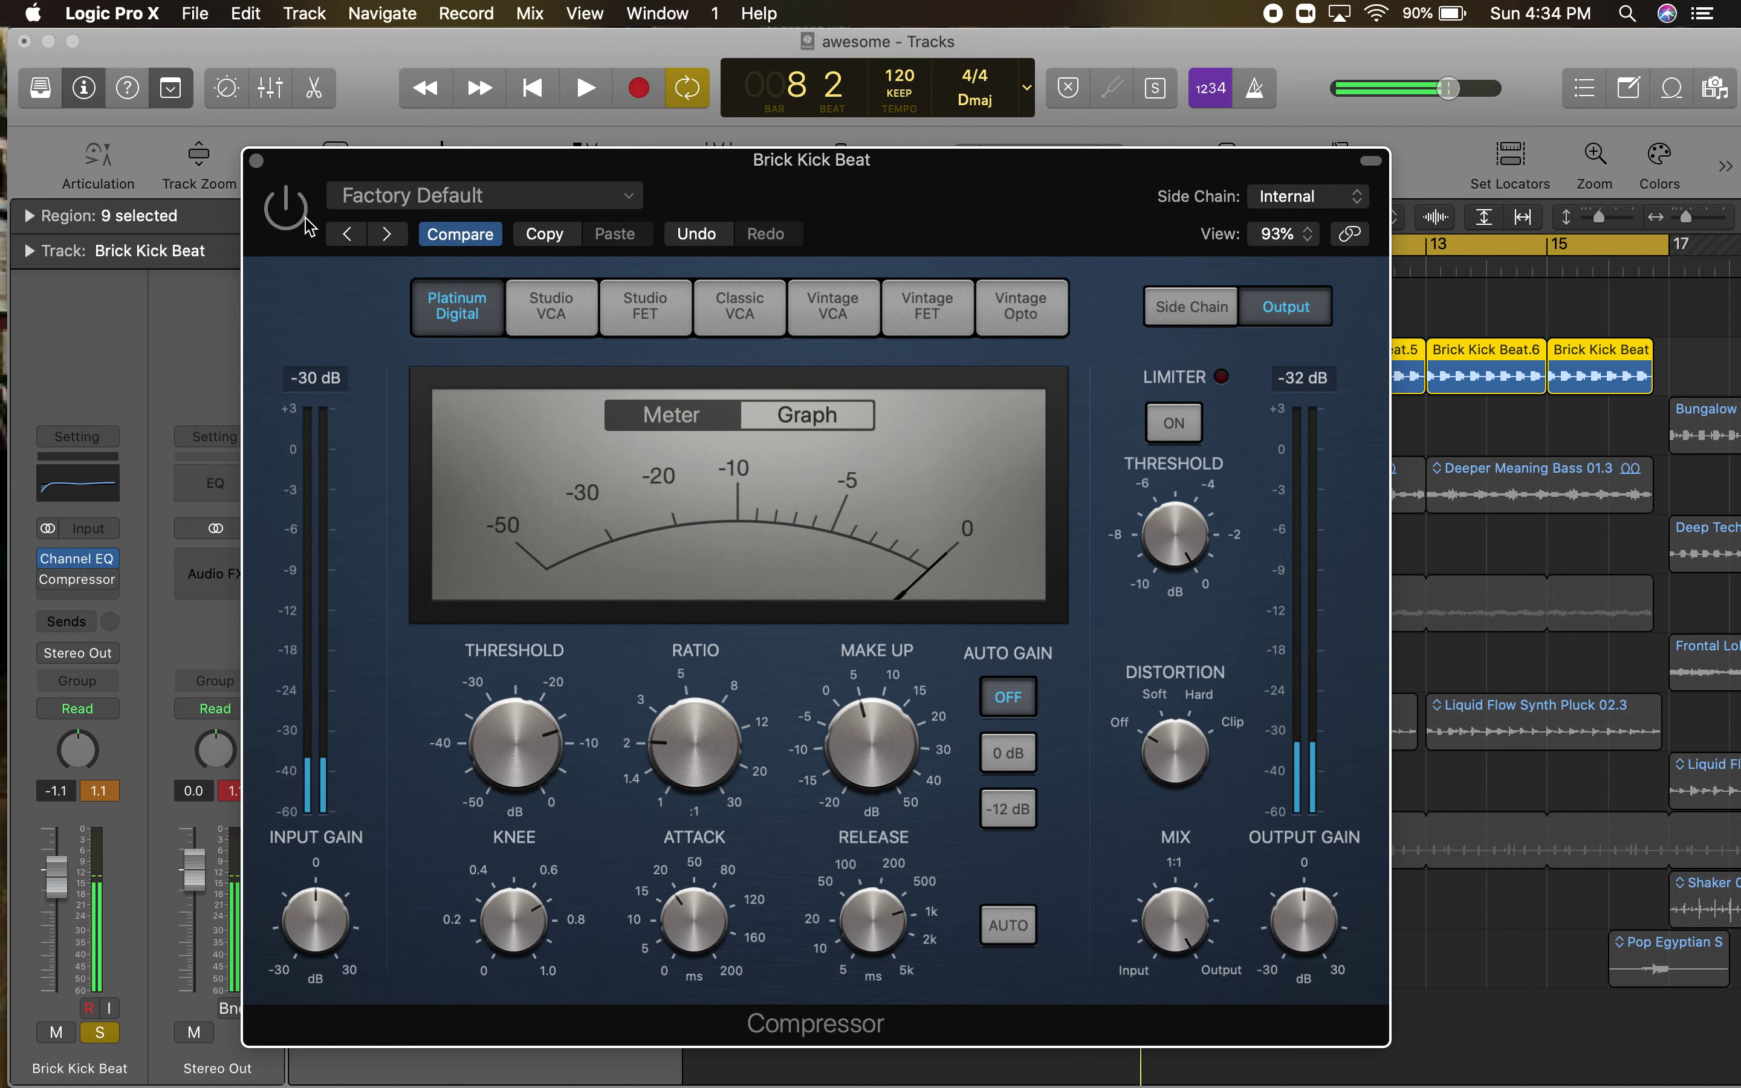
key(space)
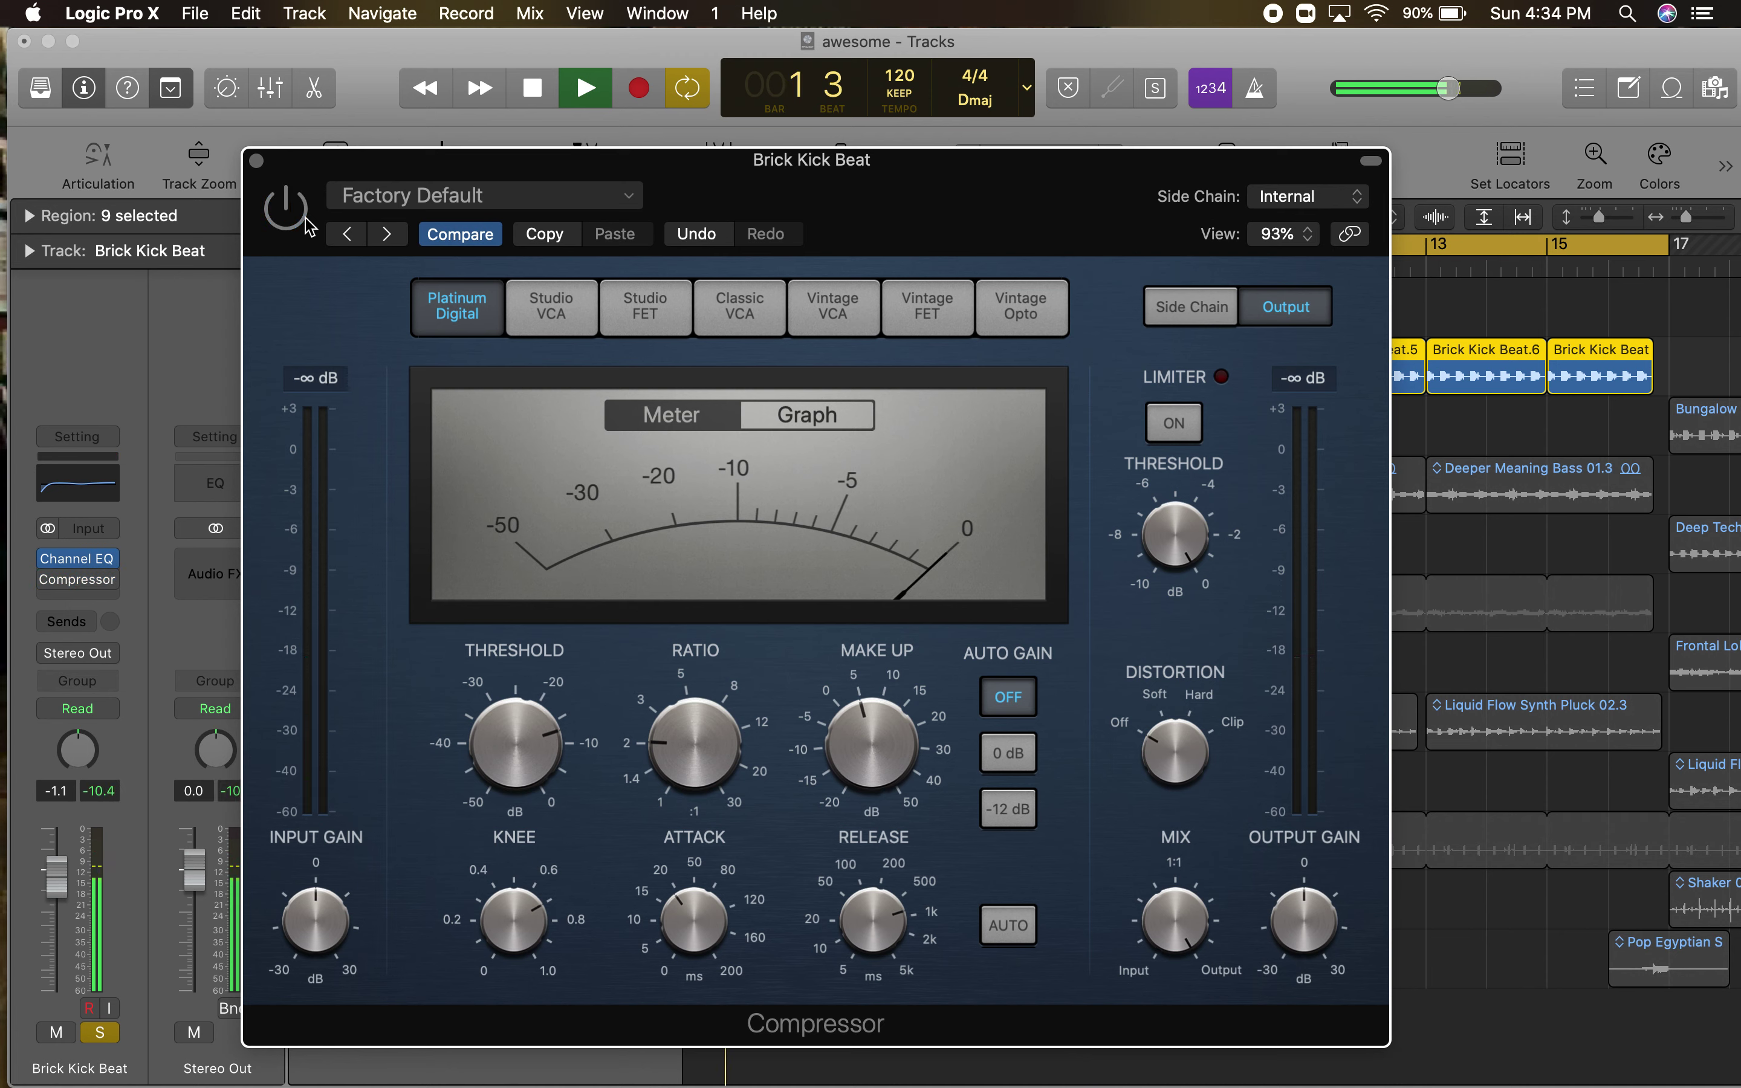
key(space)
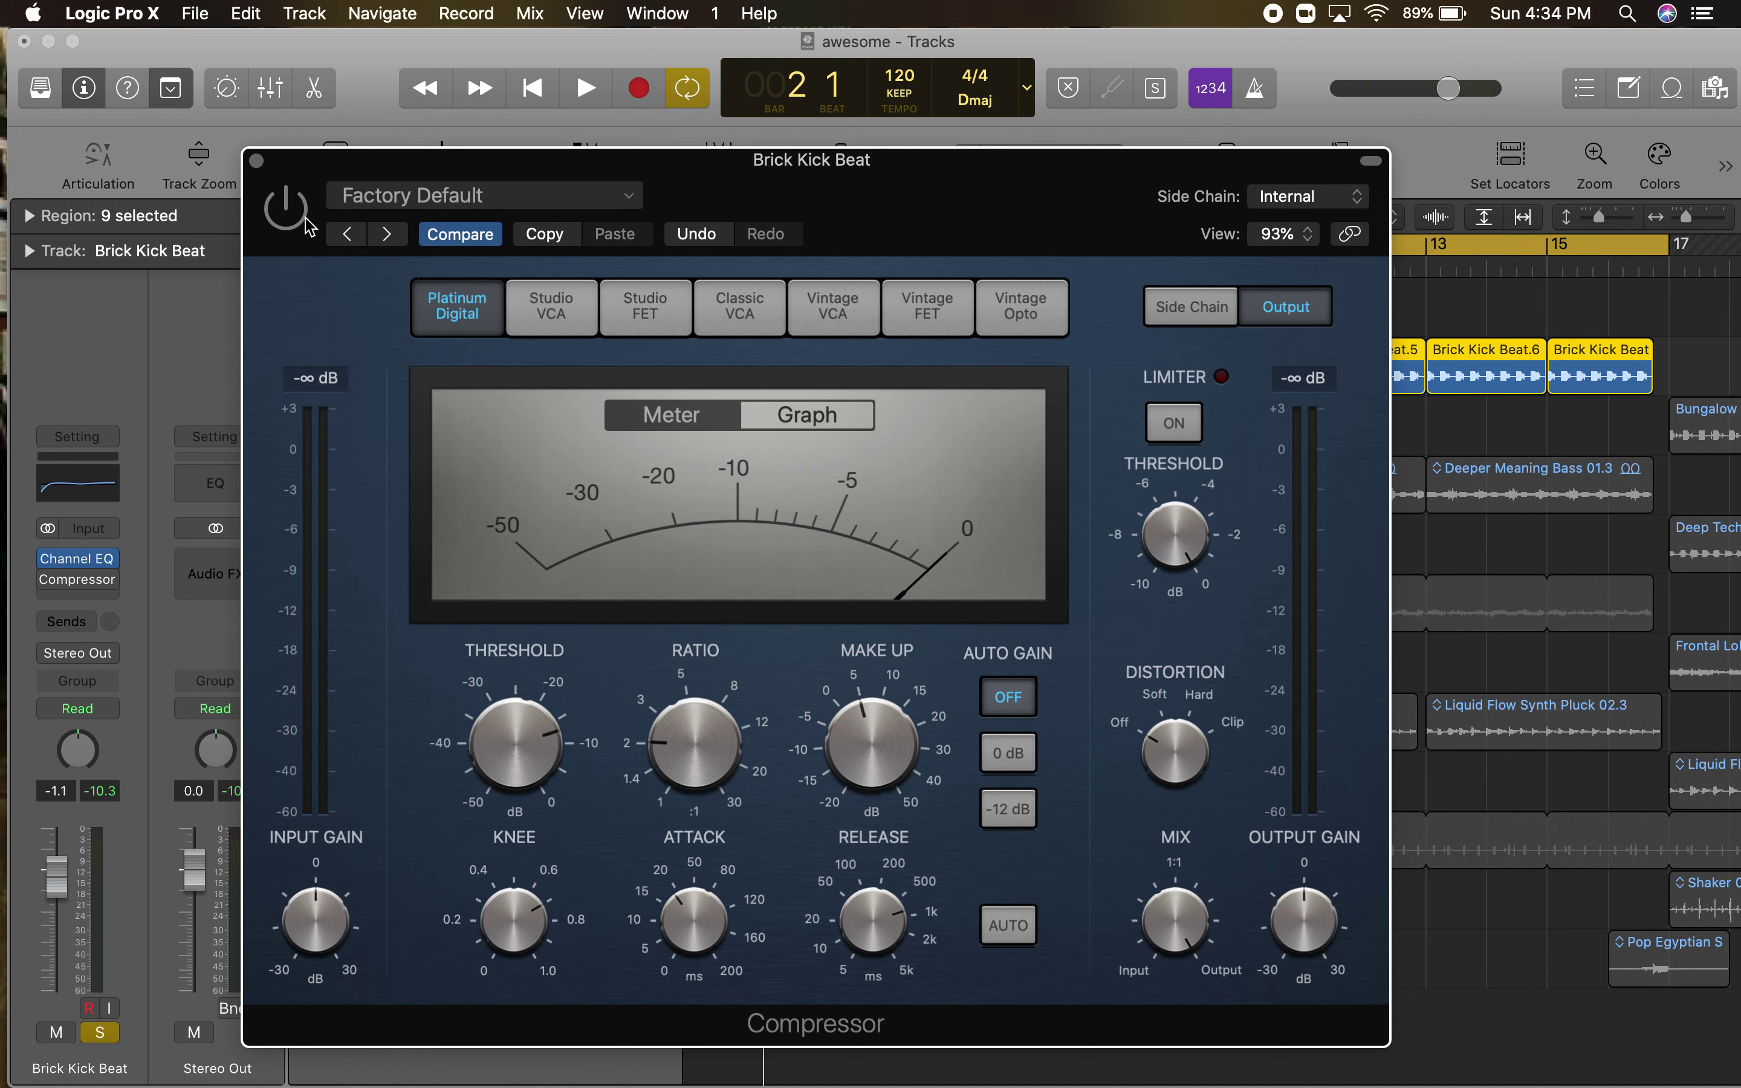
key(space)
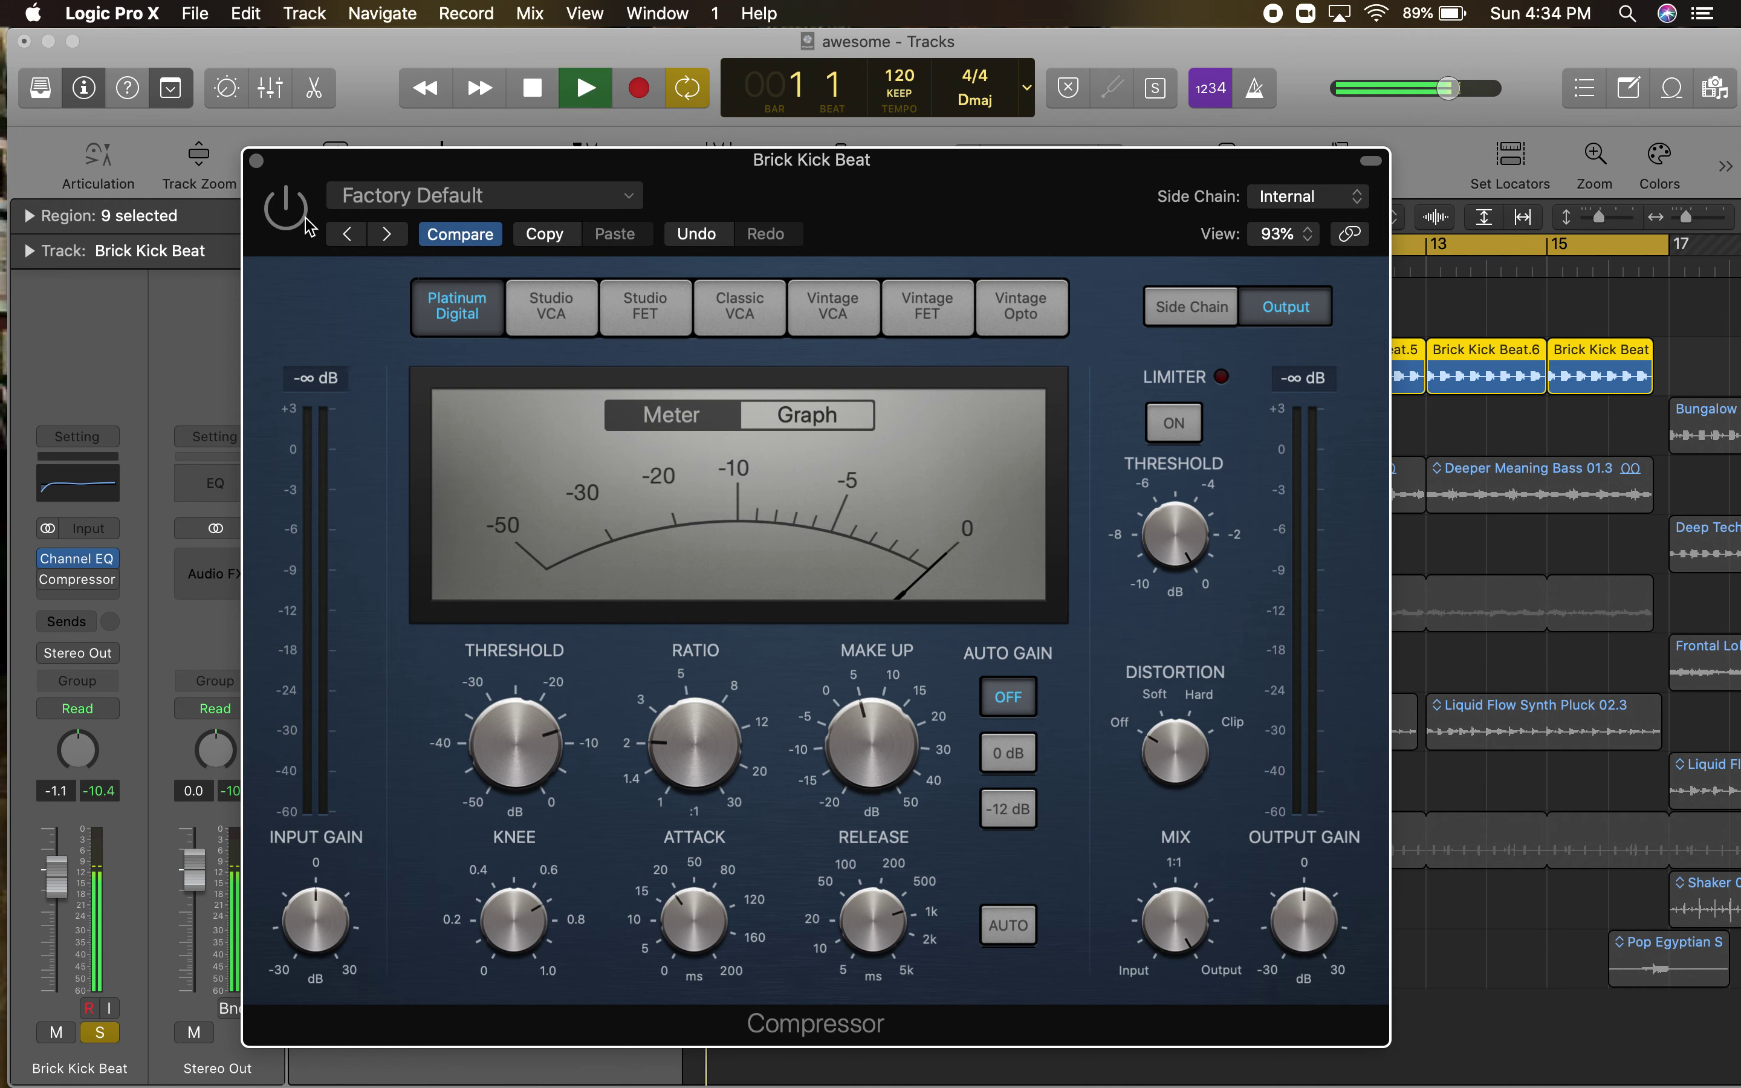
click(305, 220)
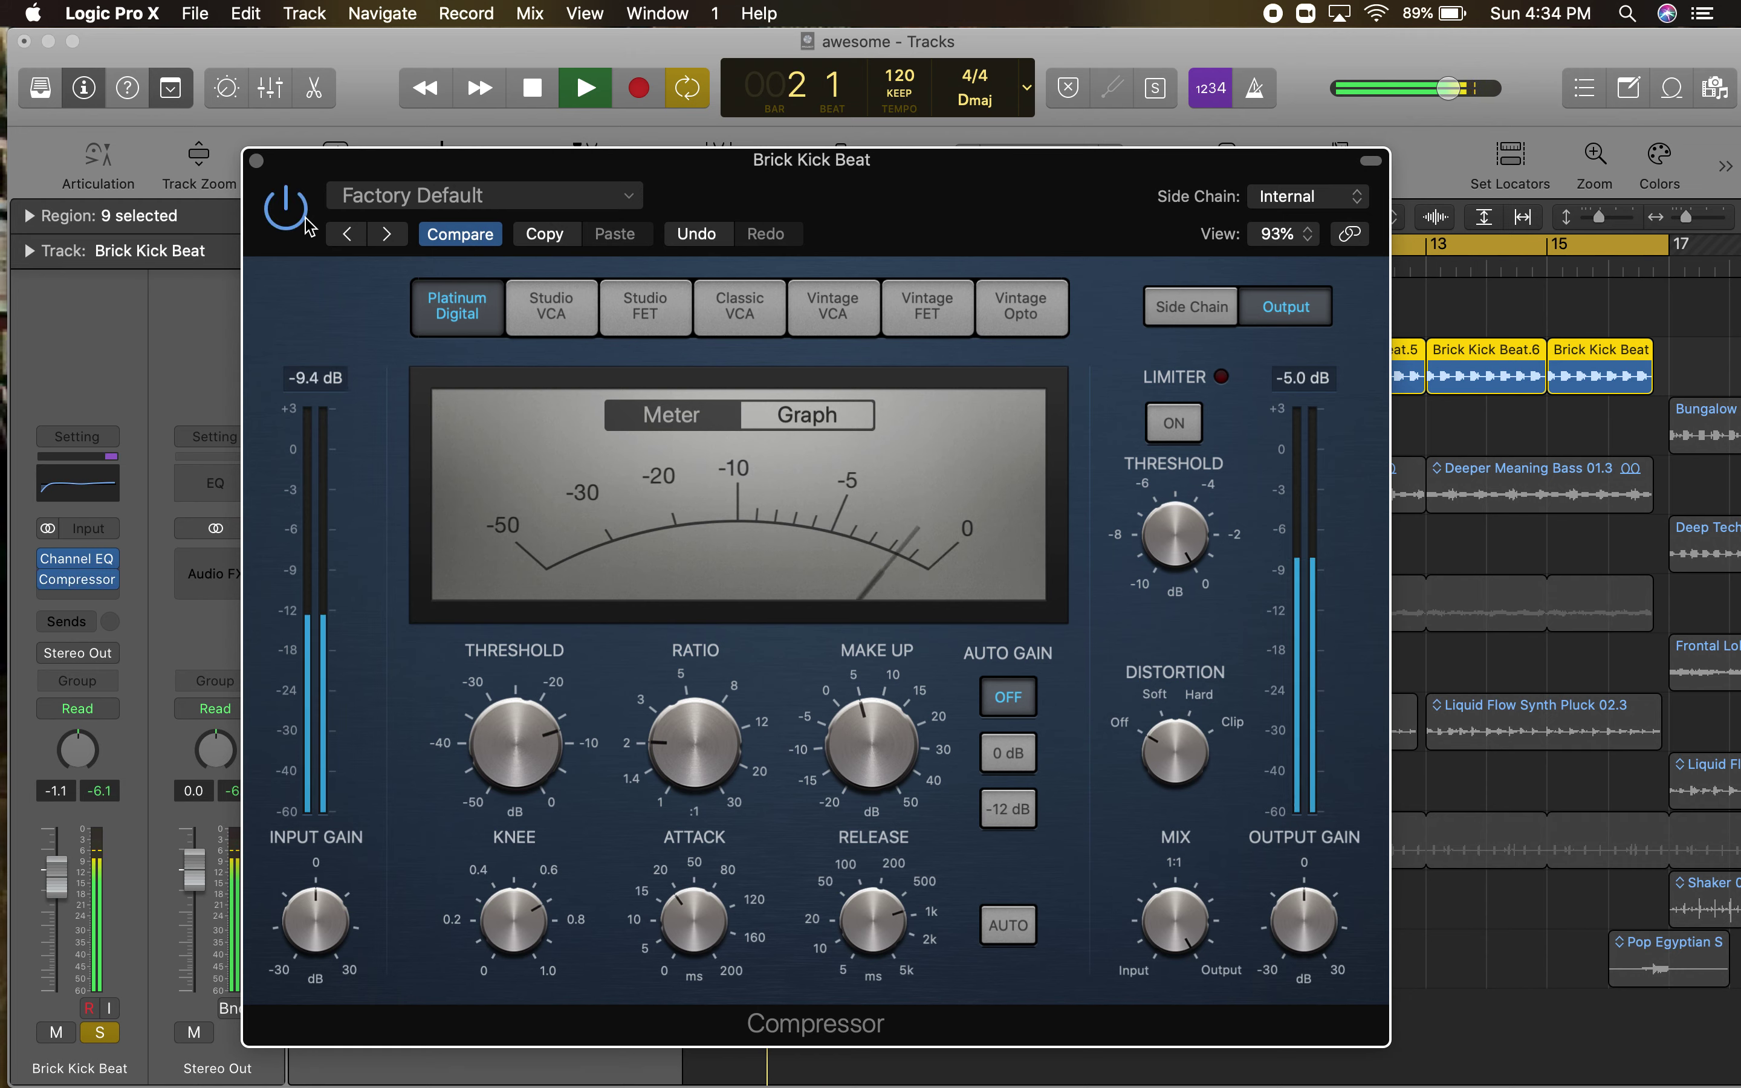
- Replay the soloed kick from the start, lower the Compressor's make-up gain to 3.5 dB, and stop playback
key(space)
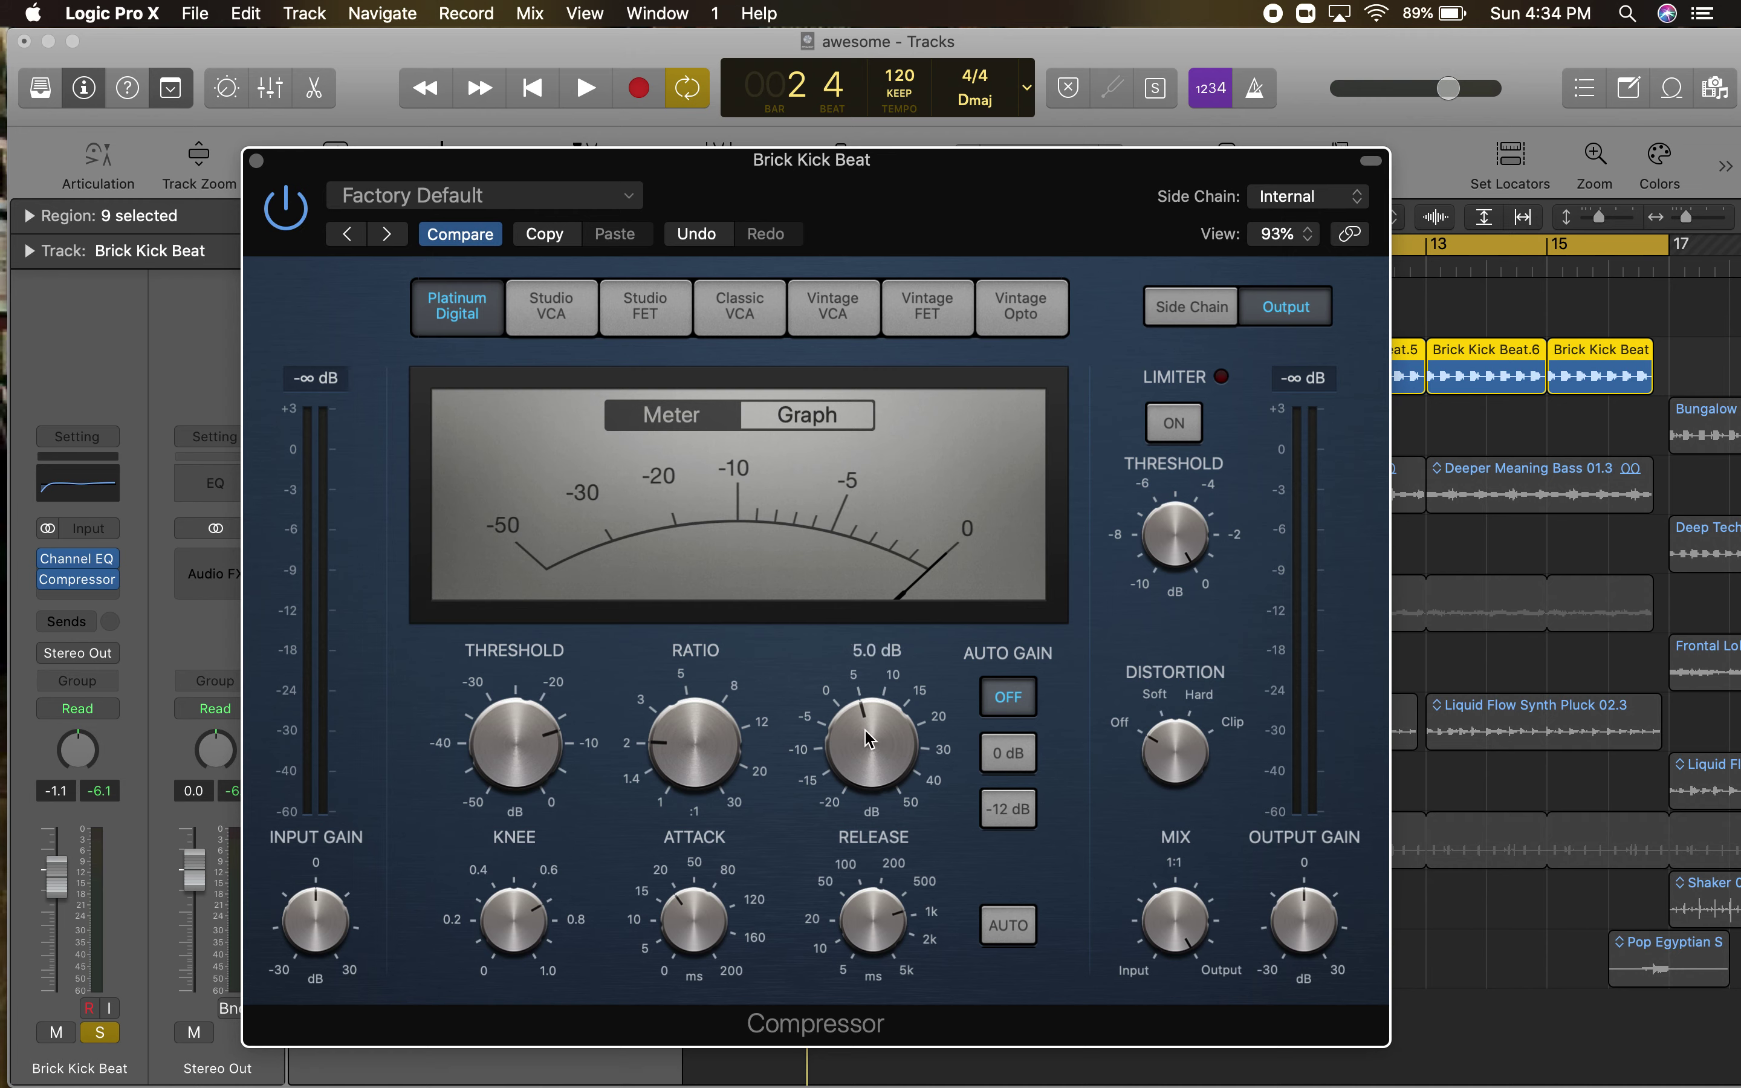
key(space)
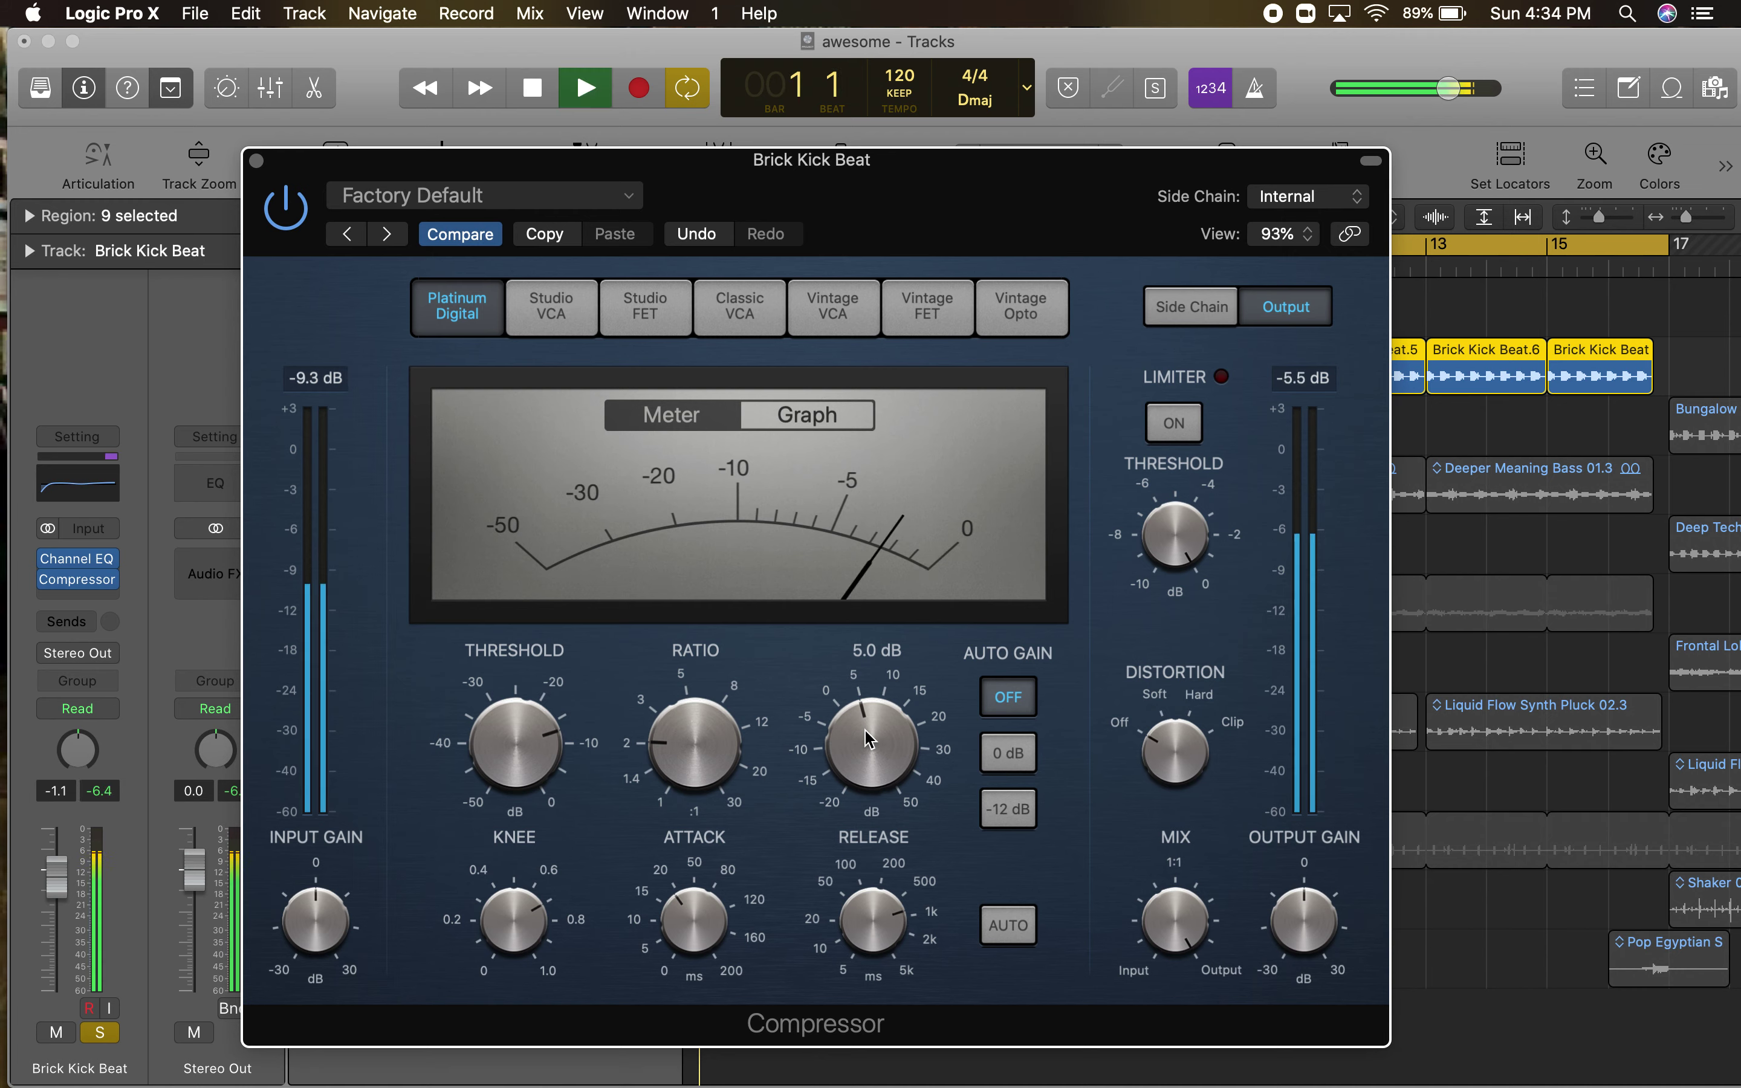
mouse_move(870, 740)
mouse_down()
mouse_move(871, 683)
mouse_move(845, 744)
mouse_up()
key(space)
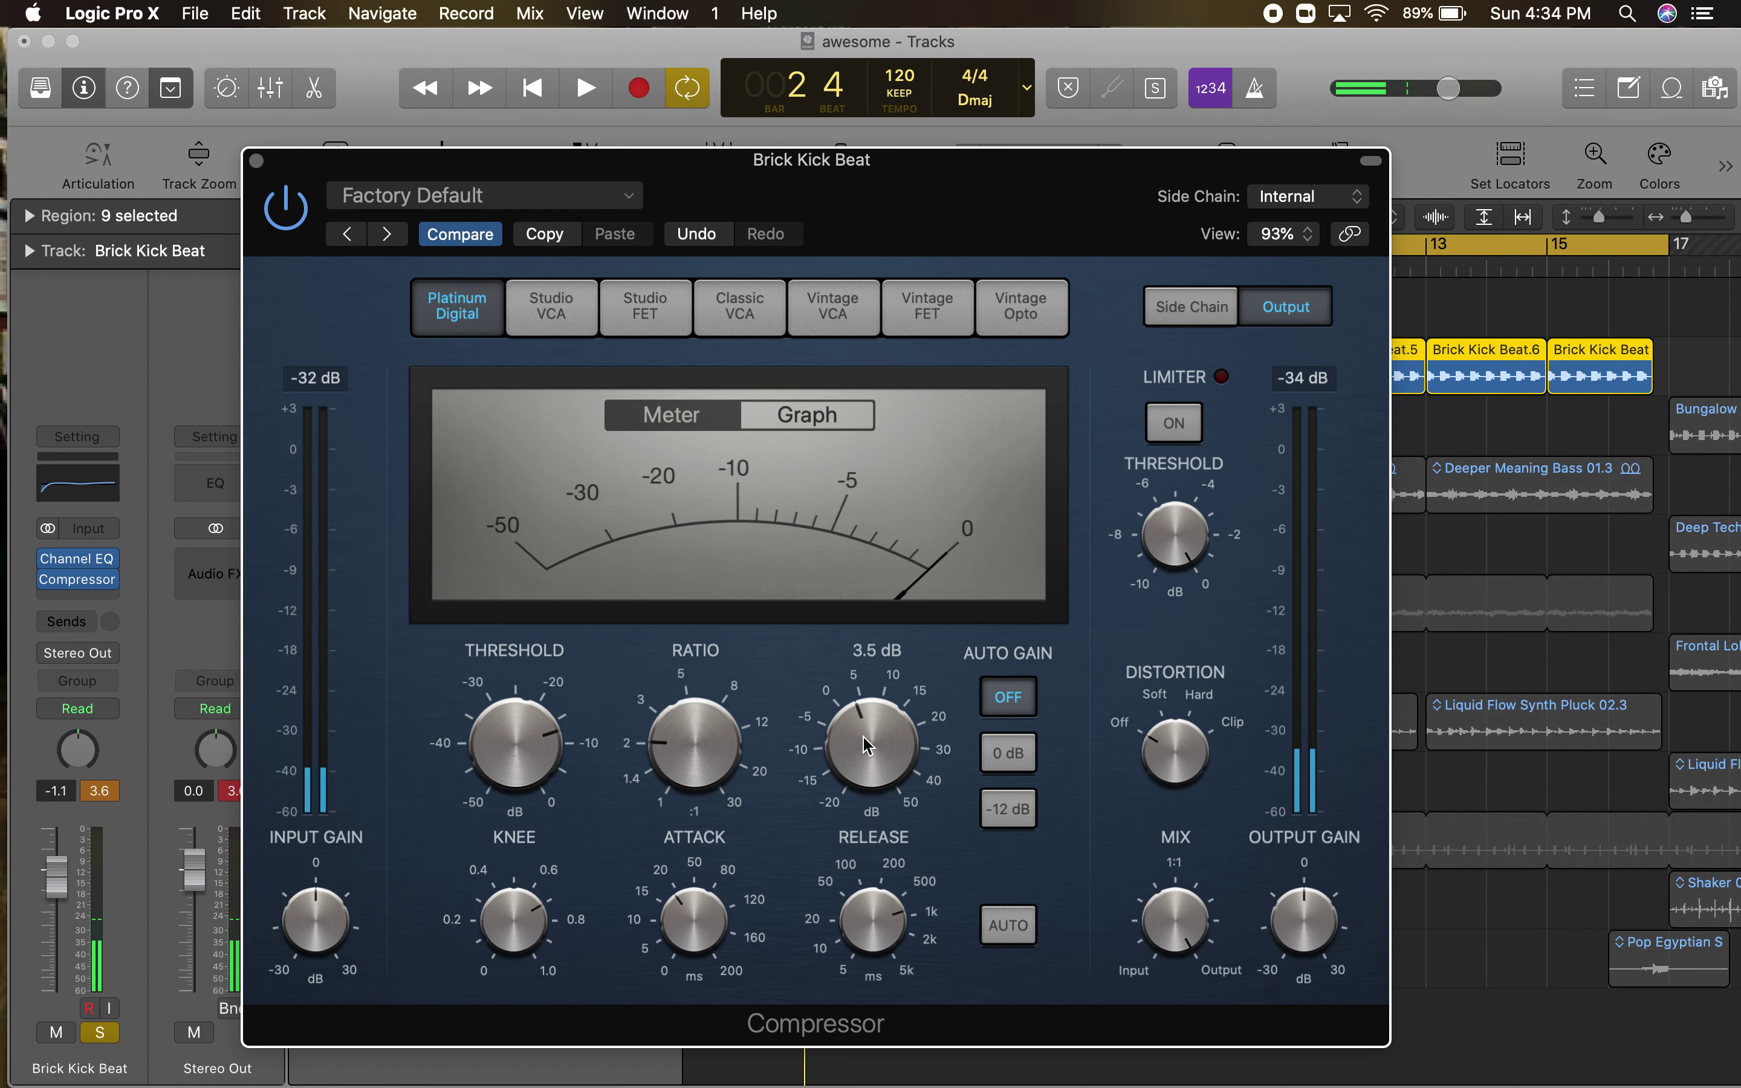
- Lower the make-up gain of the Brick Kick Beat's Compressor to 2 dB
drag(866, 752, 868, 762)
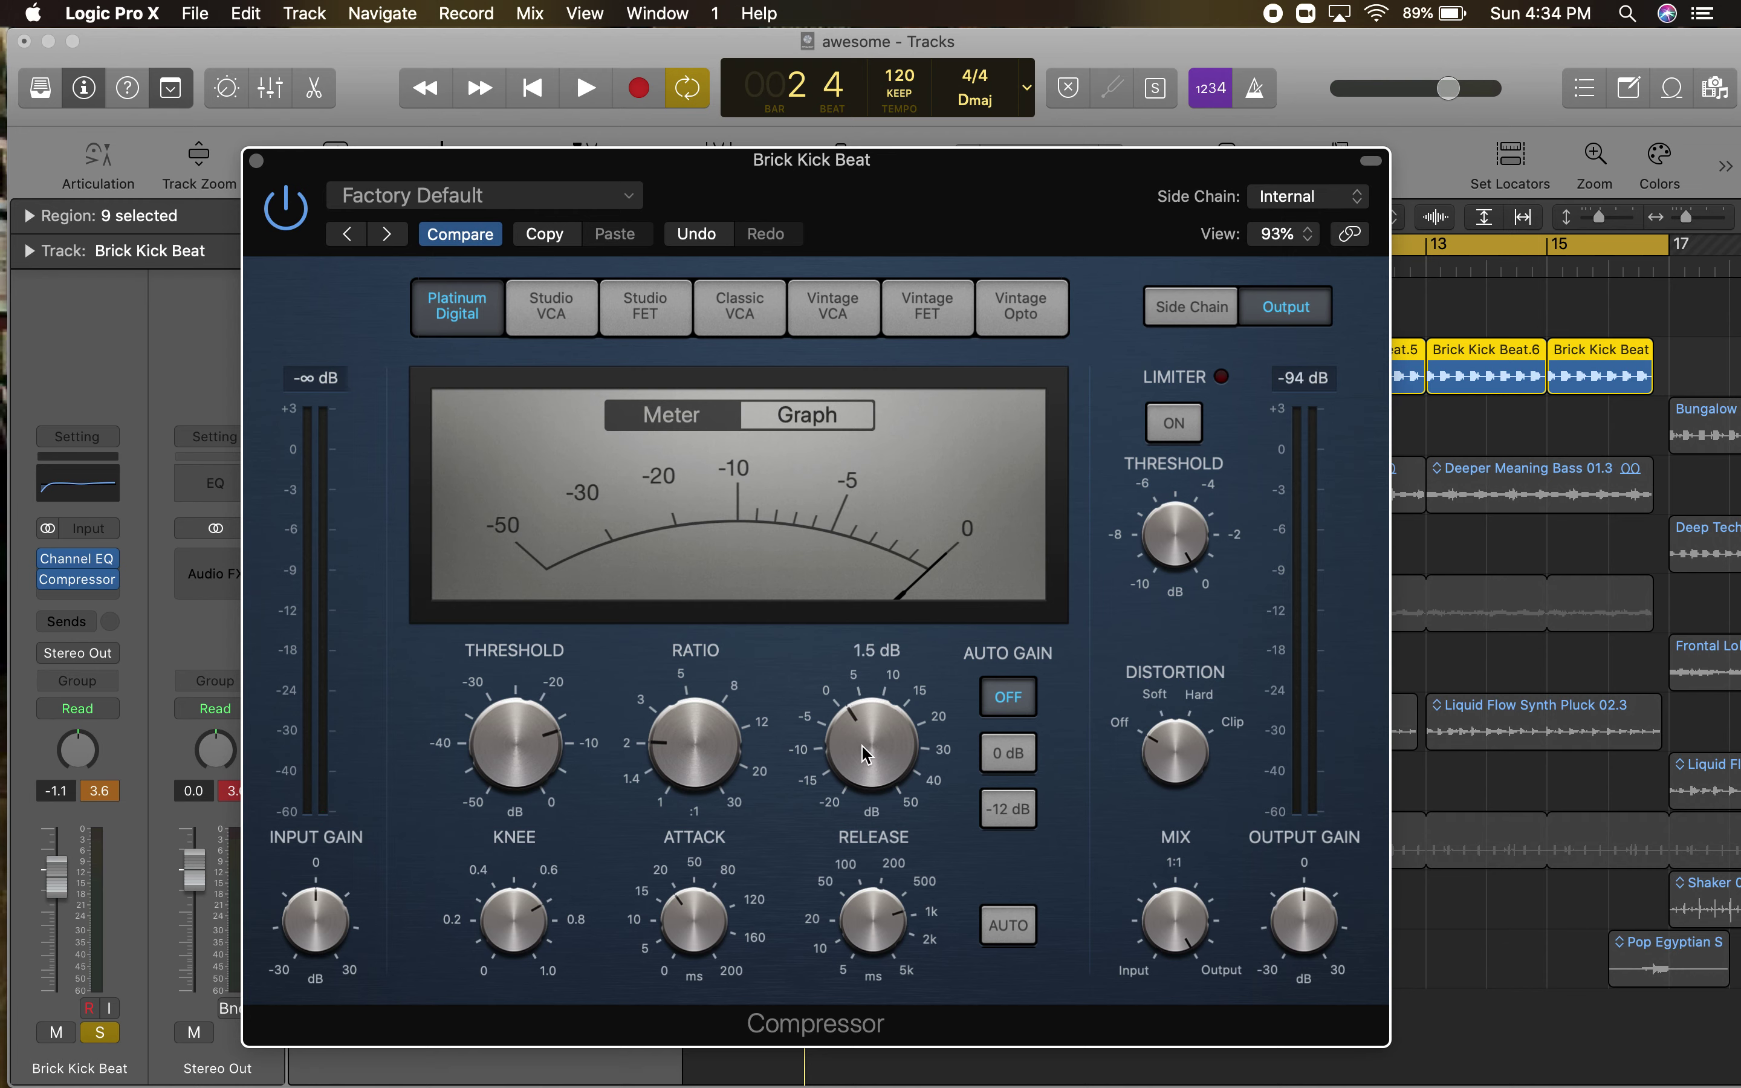
drag(867, 750, 858, 761)
drag(854, 754, 858, 752)
- Step through the Compressor's circuit types from Studio VCA to Vintage FET and set its output distortion to Soft
click(552, 306)
click(640, 311)
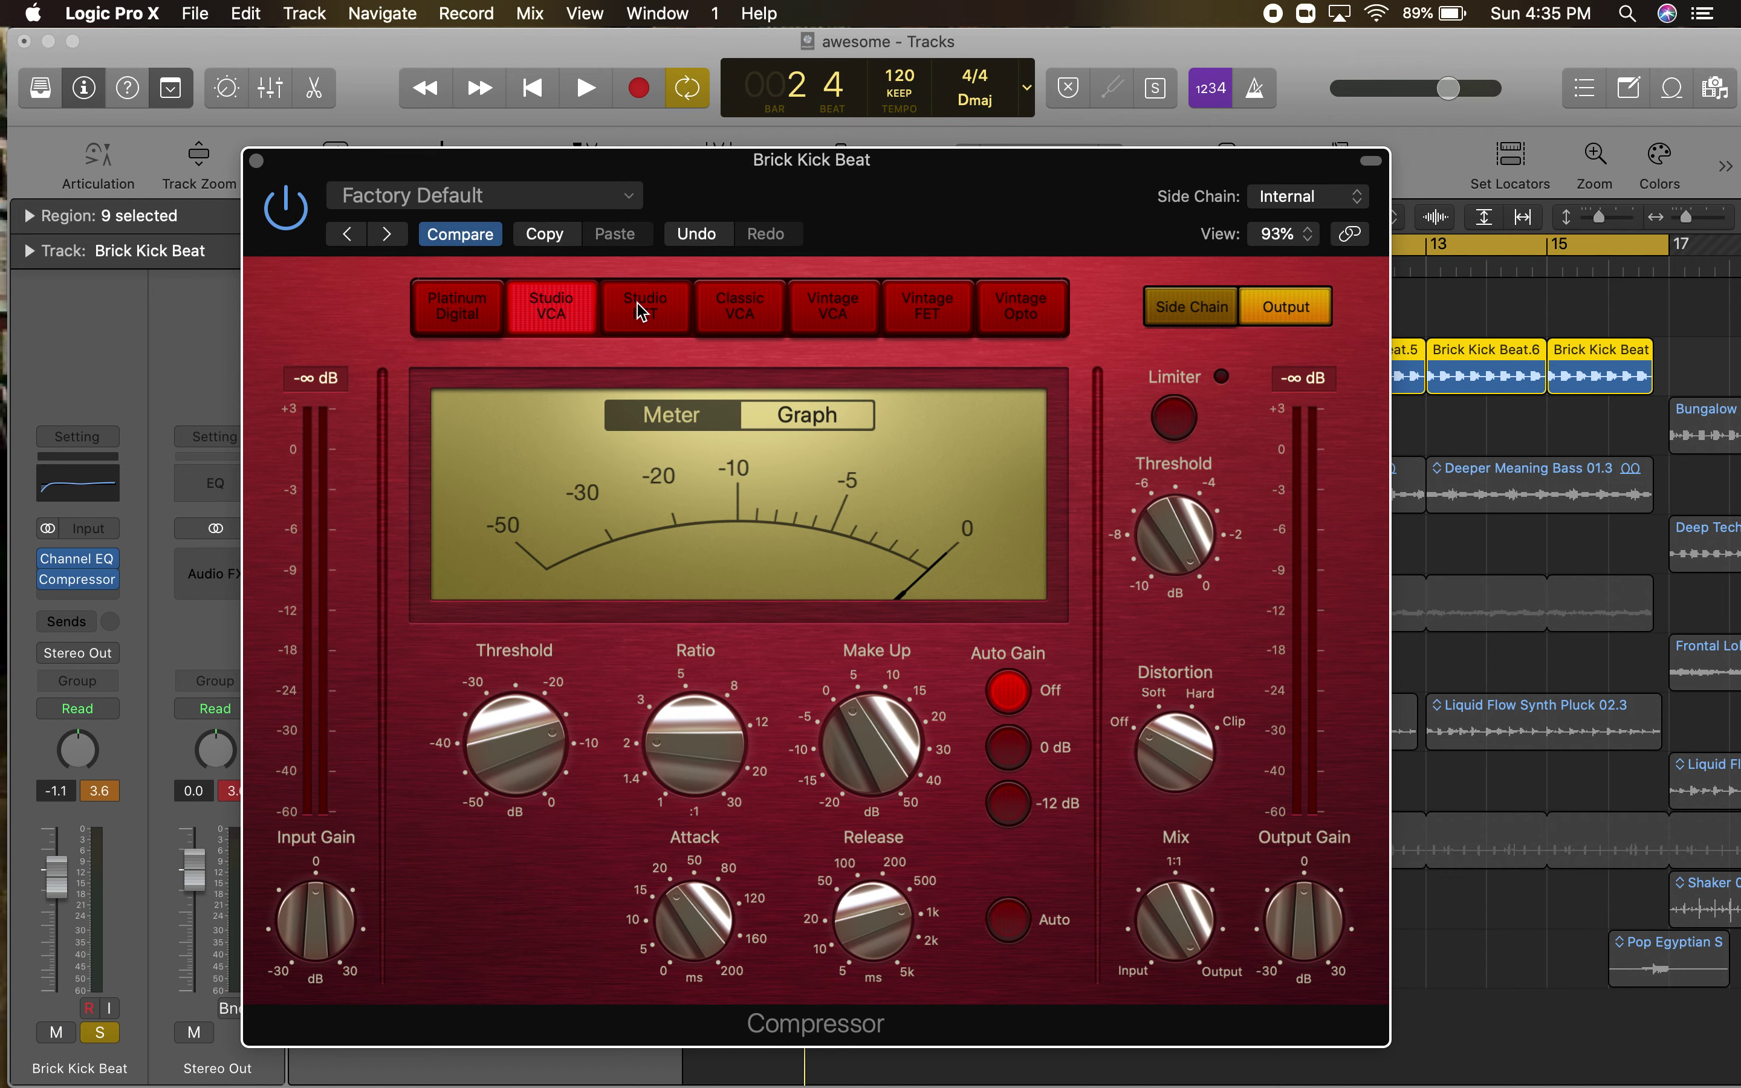
click(739, 308)
click(833, 315)
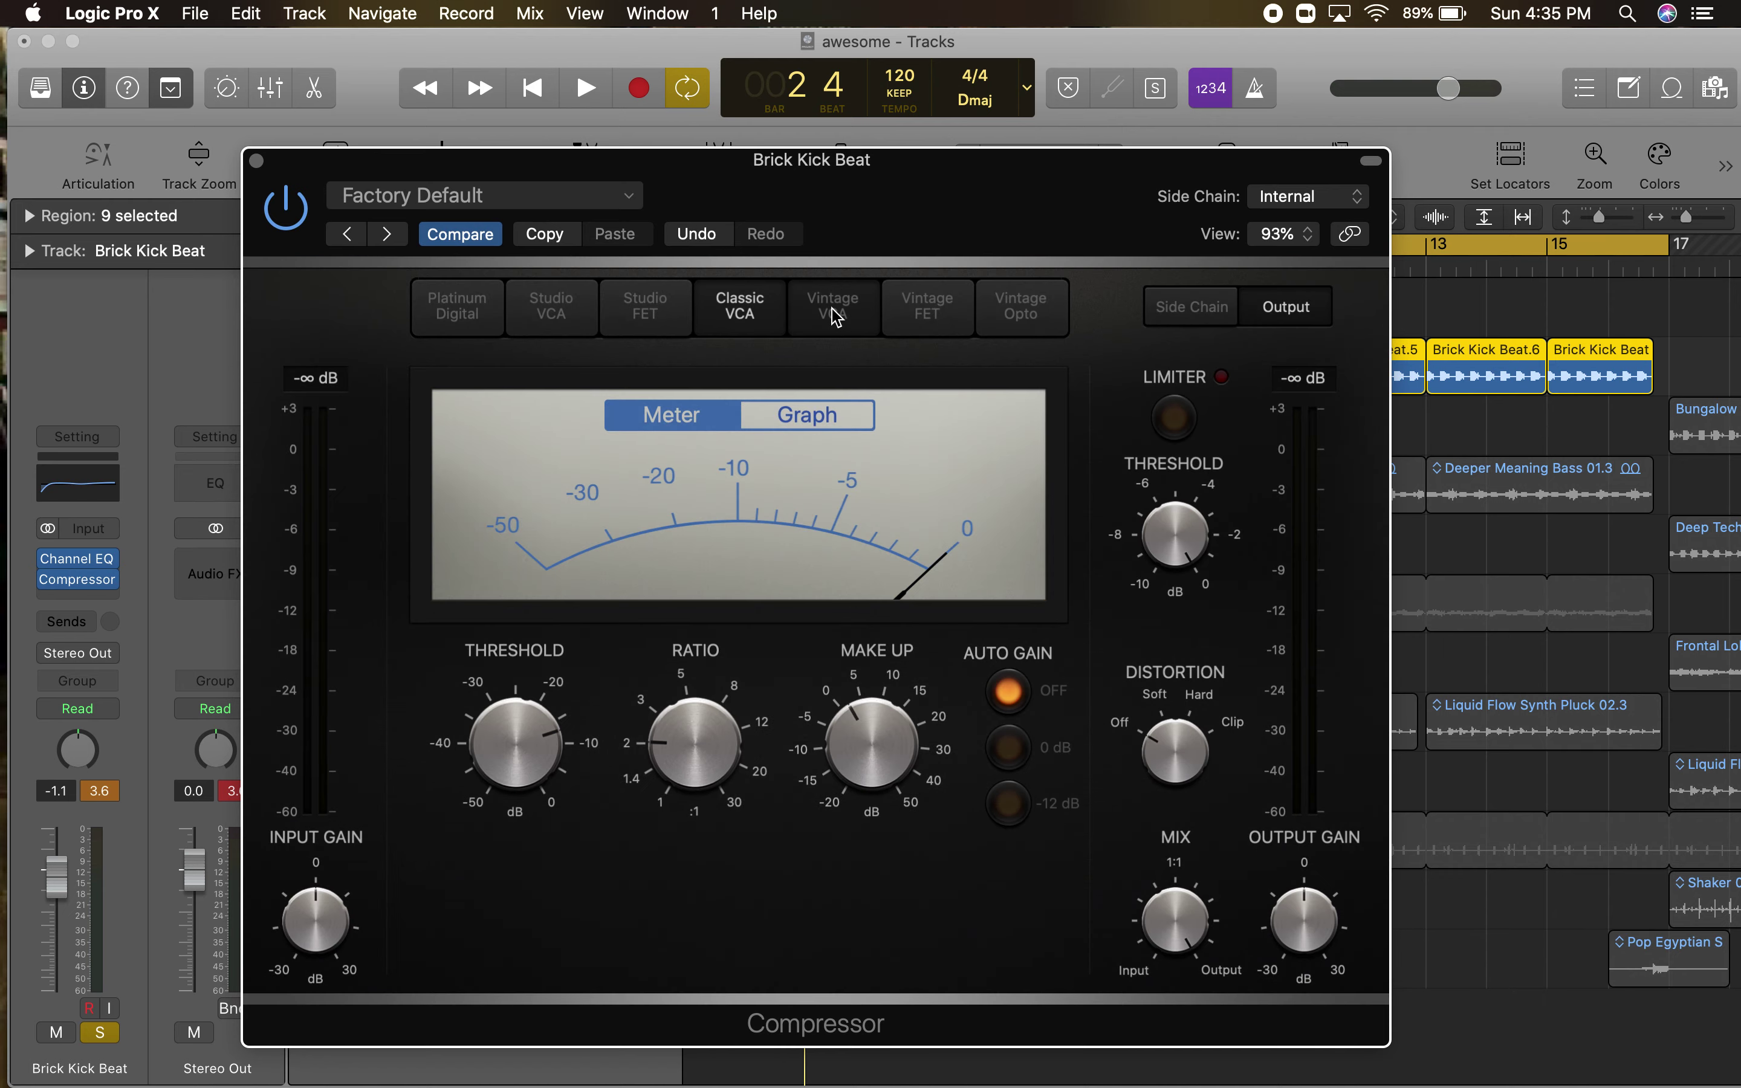
click(930, 317)
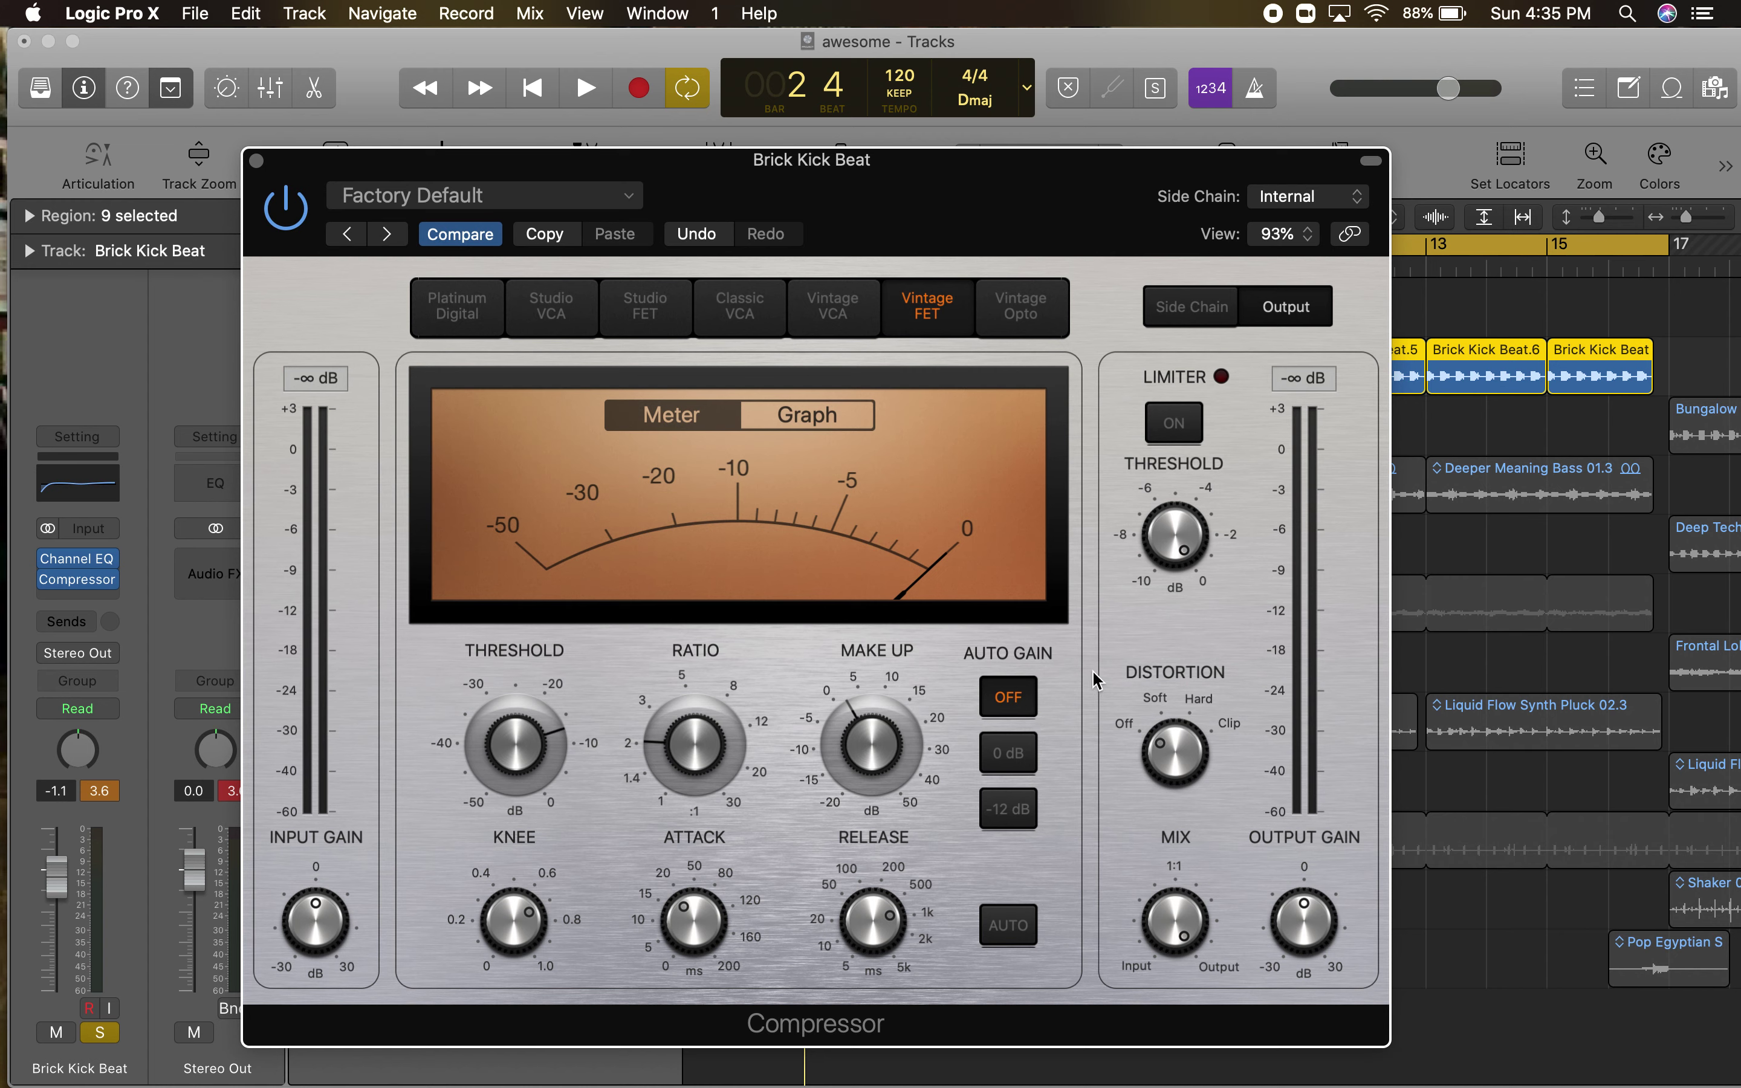
drag(1178, 744, 1181, 730)
- Step back through the Compressor's circuit types from Vintage FET to Studio VCA
click(1027, 311)
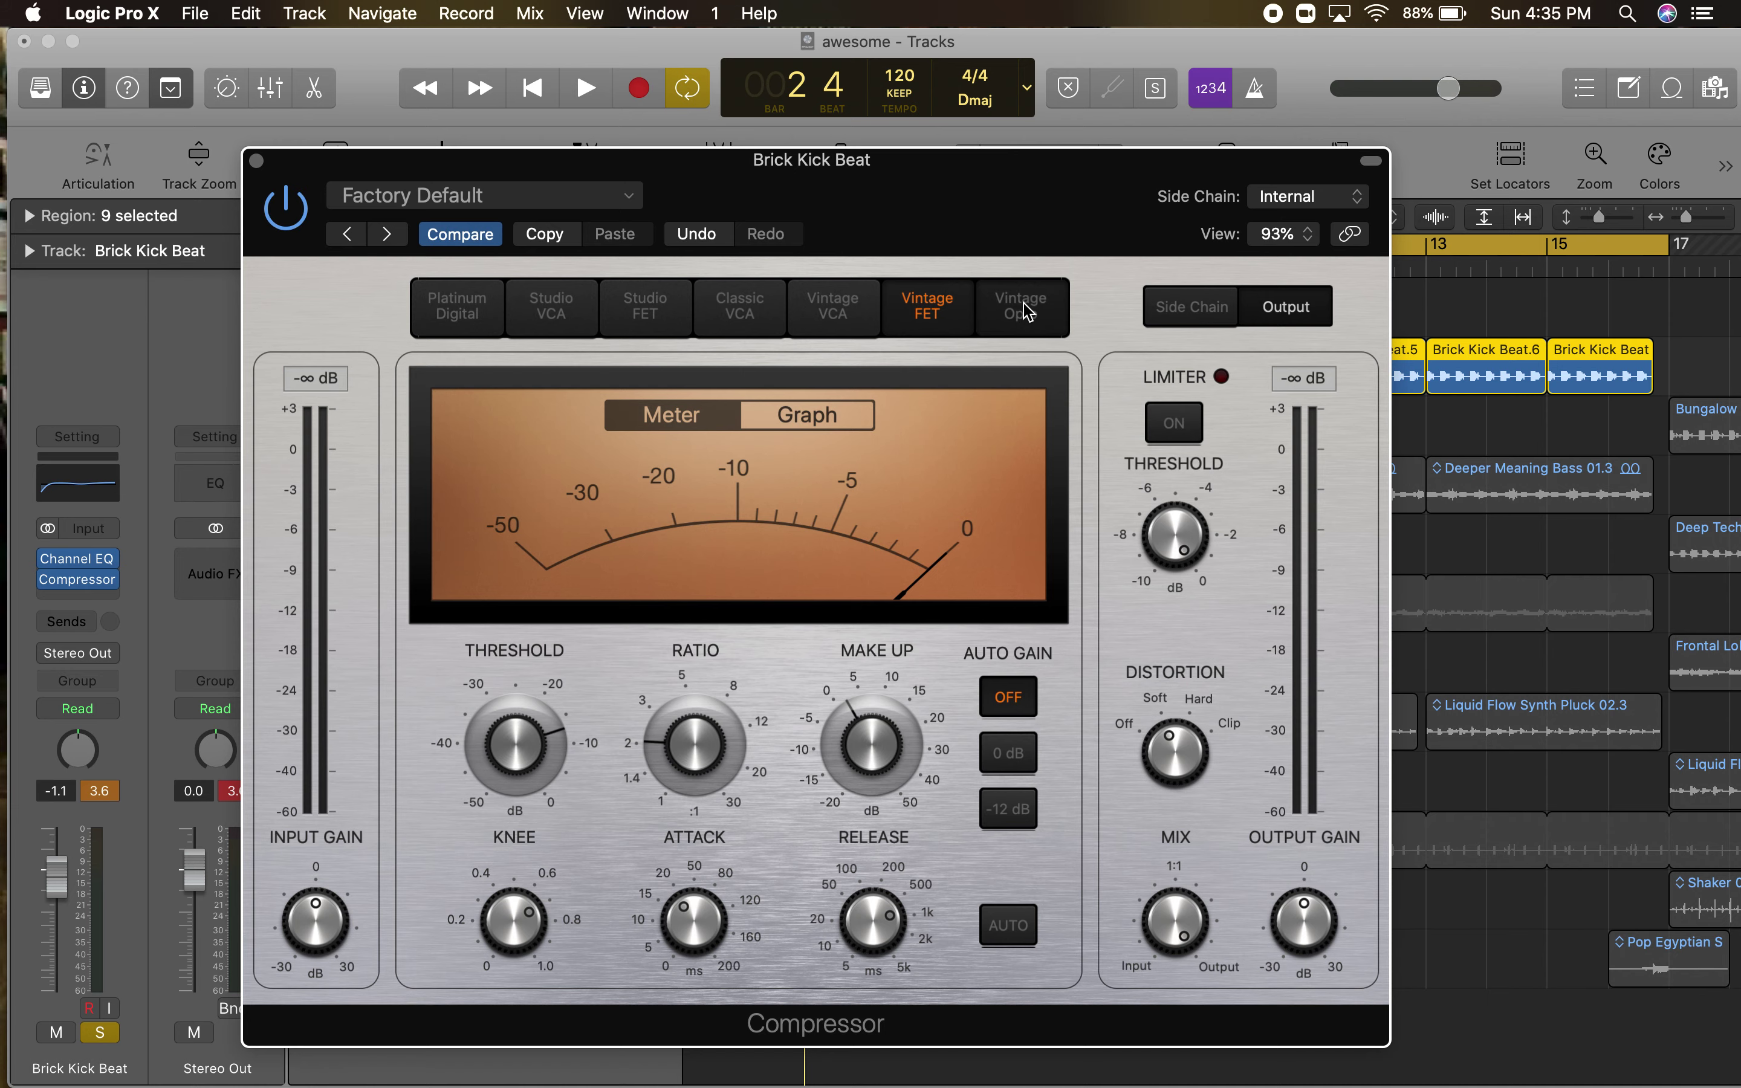
click(890, 315)
click(824, 316)
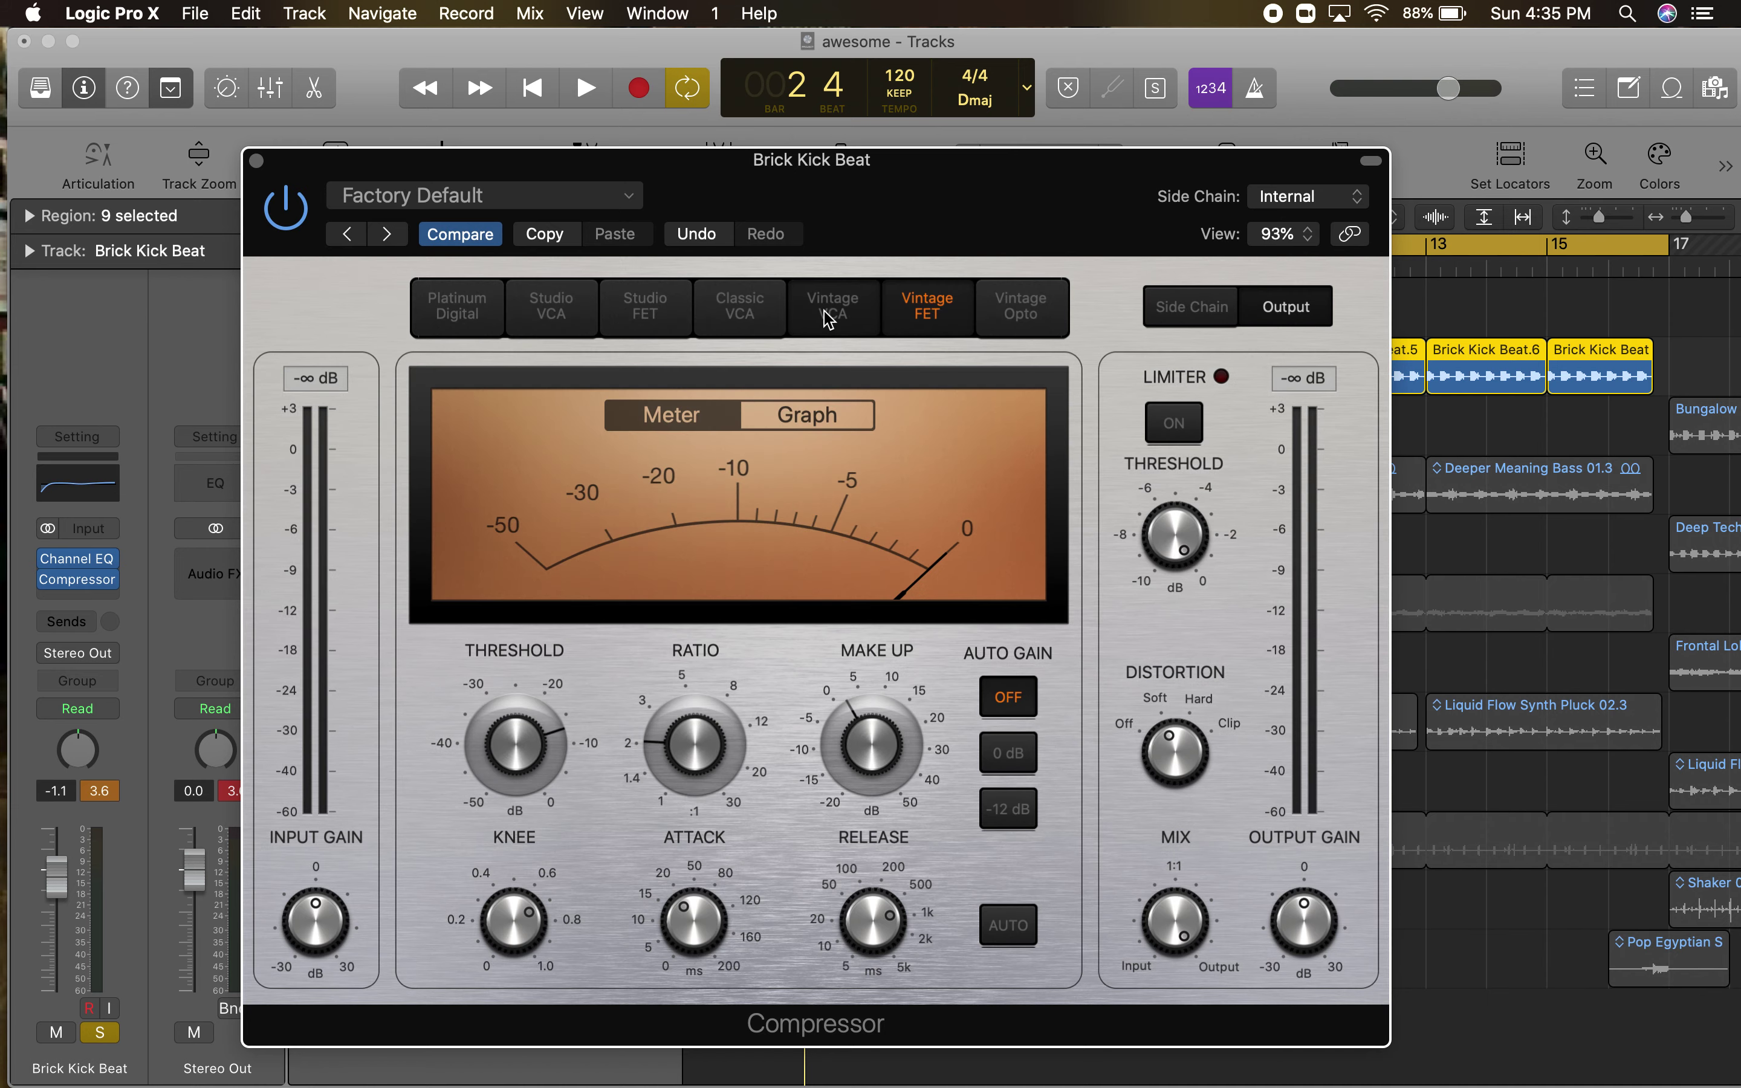
click(740, 310)
click(645, 308)
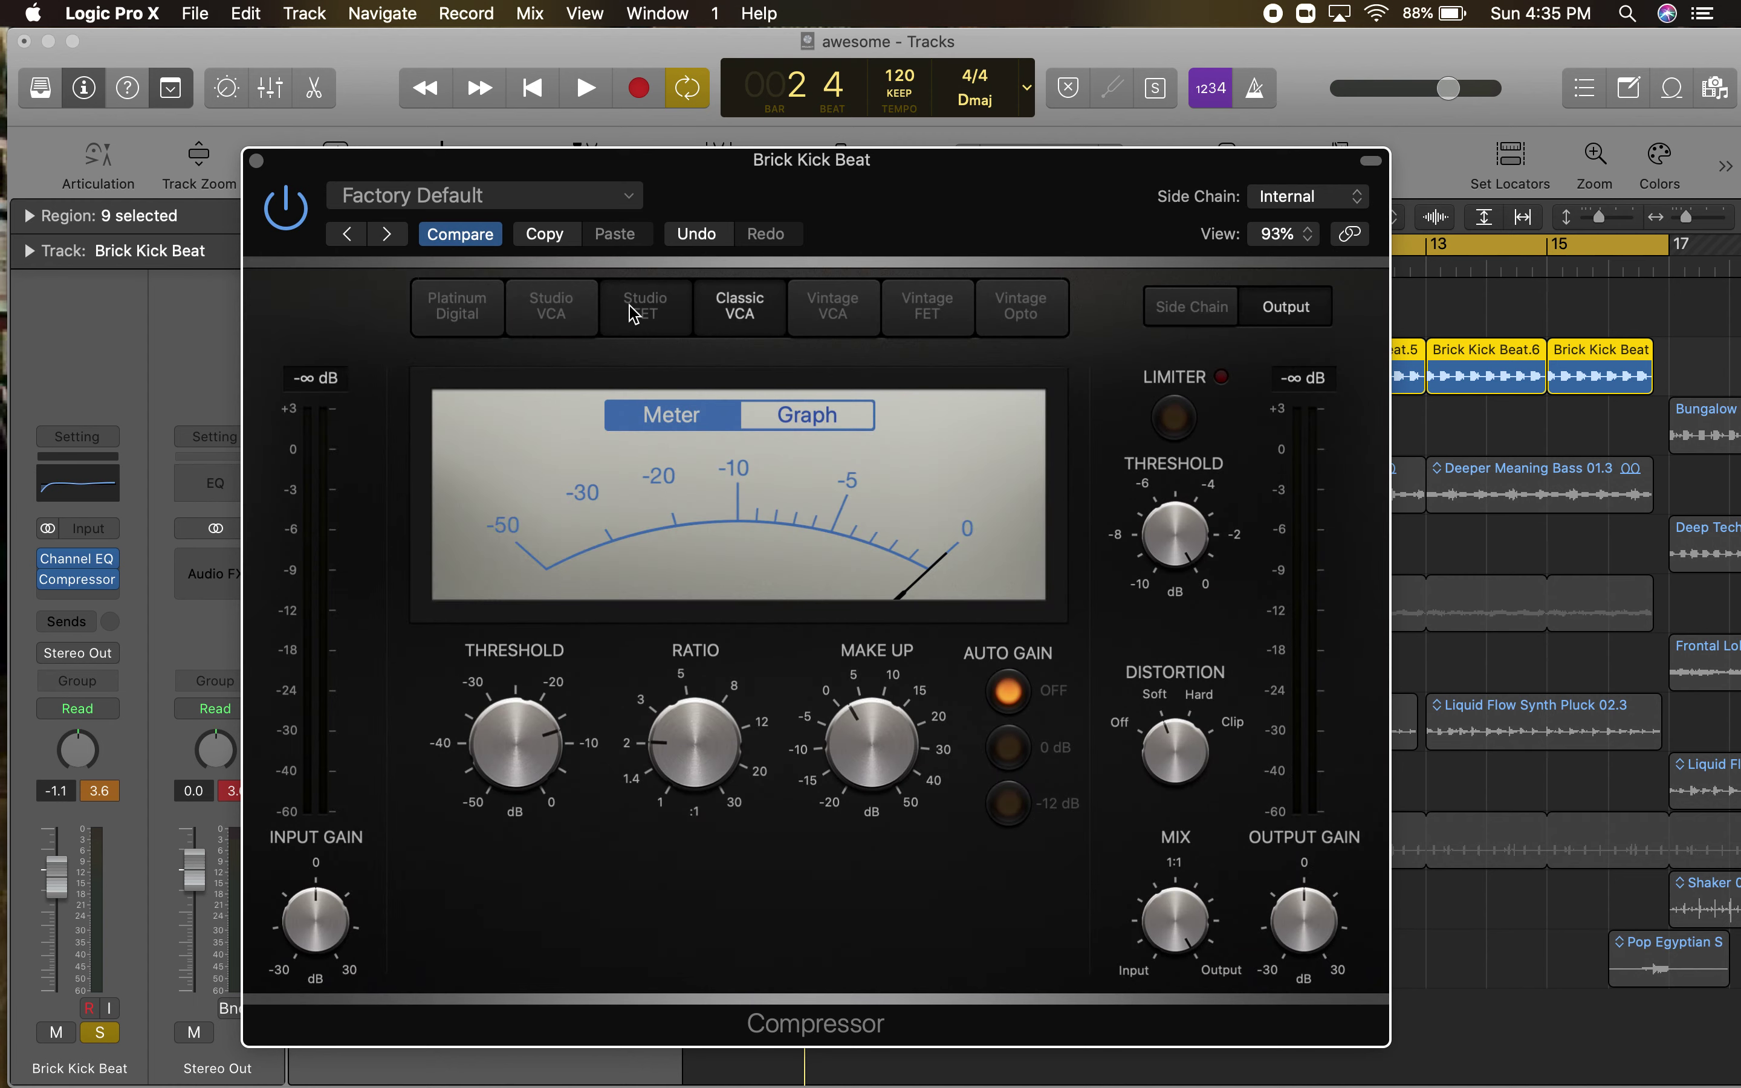
click(551, 308)
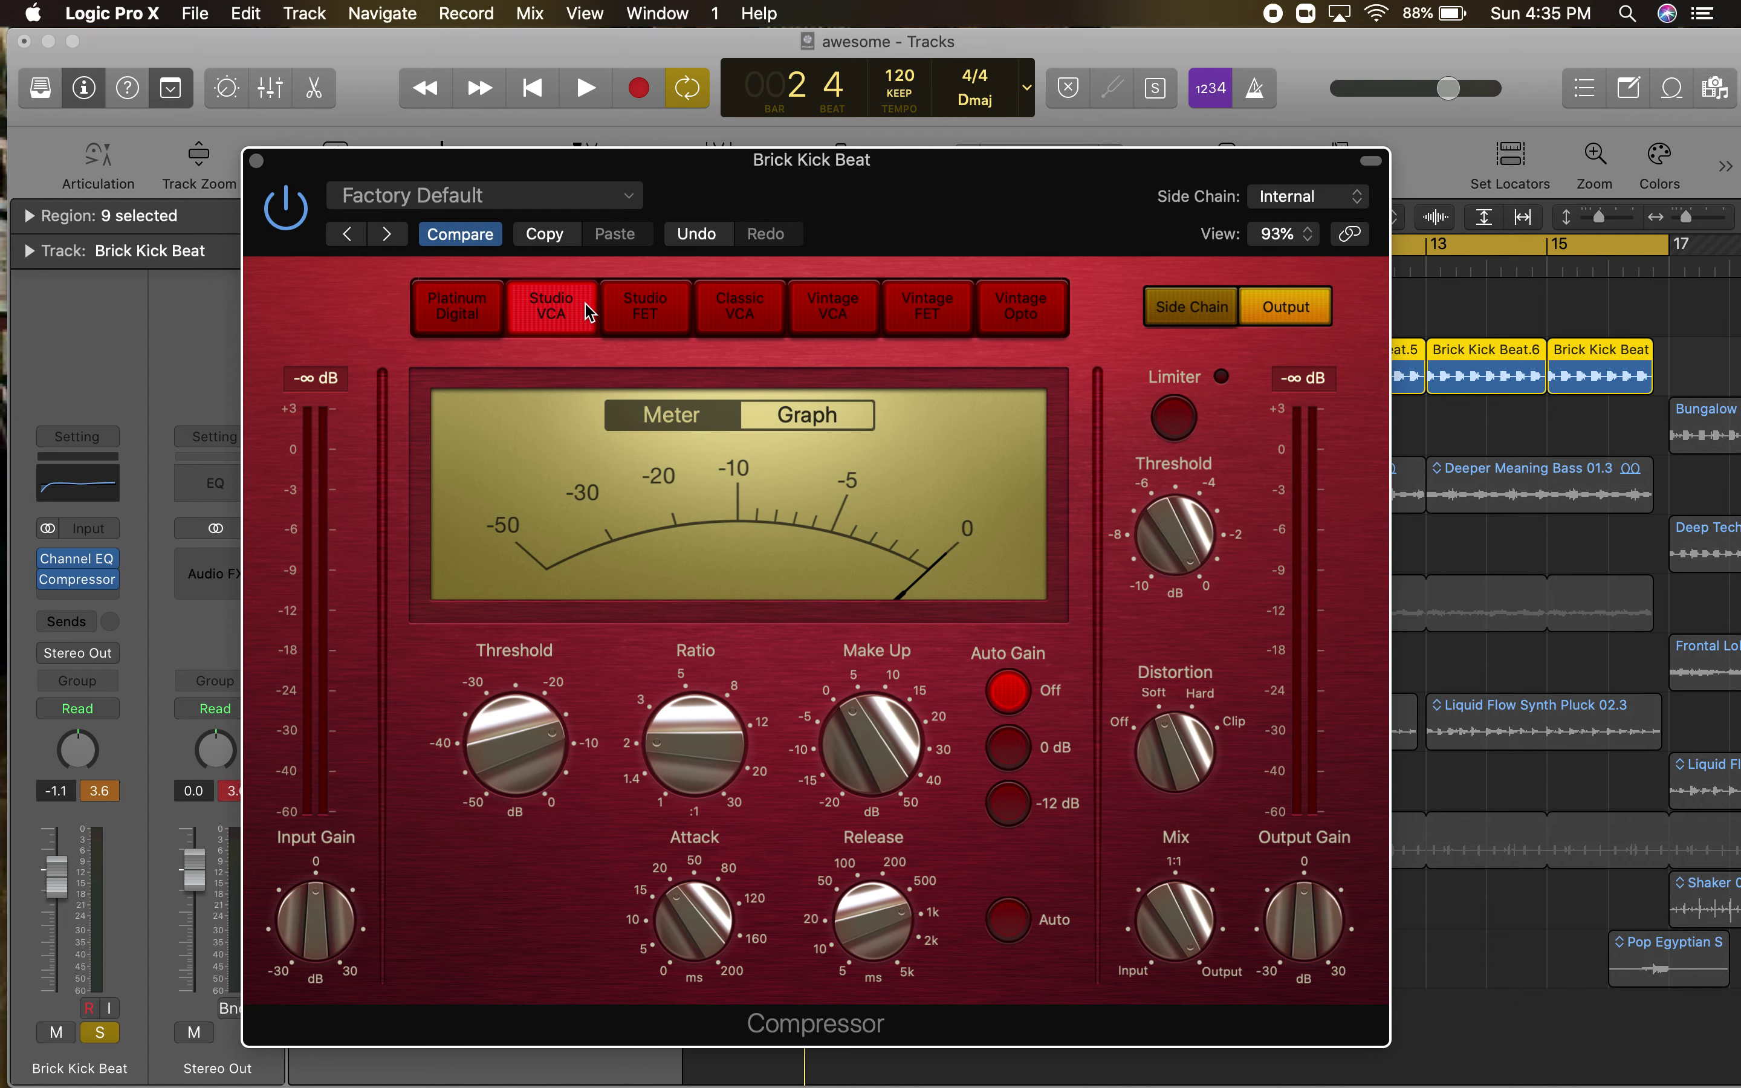
- Switch the kick's Compressor to Vintage Opto, with a threshold of -7 dB and a ratio of 2.3:1
click(1004, 325)
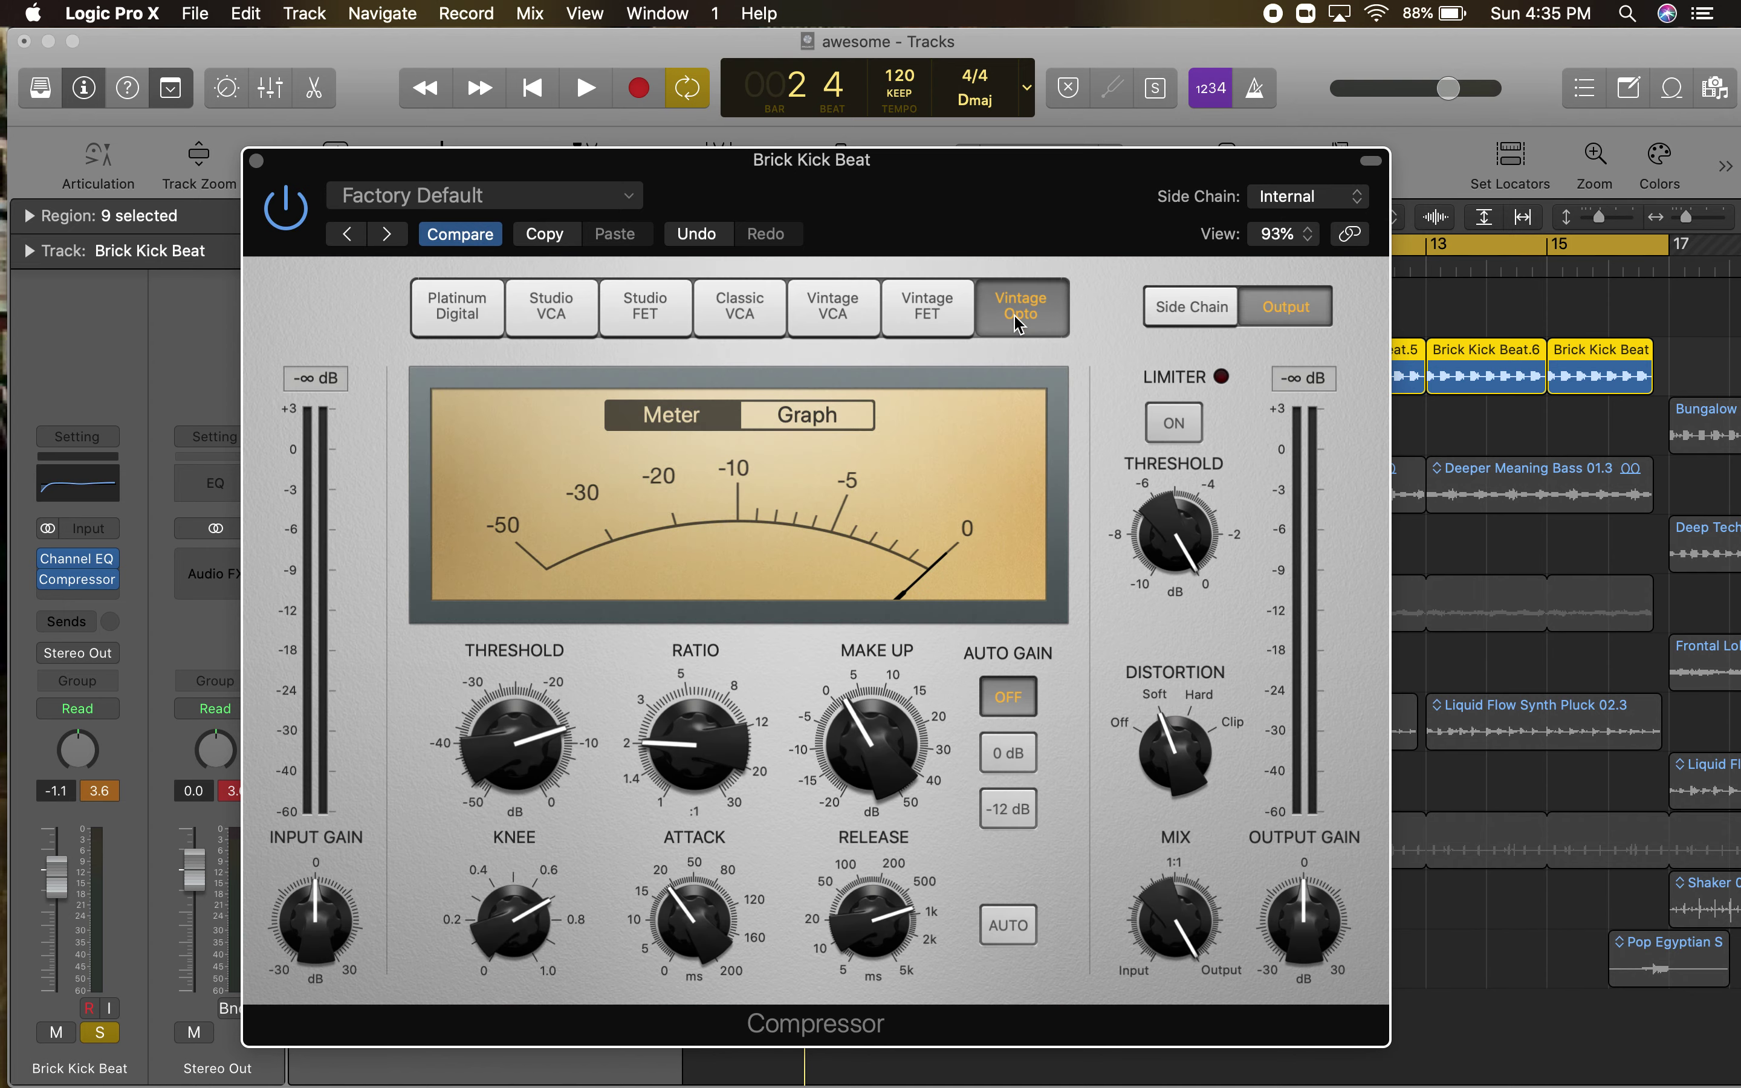
mouse_move(511, 755)
drag(483, 764, 488, 728)
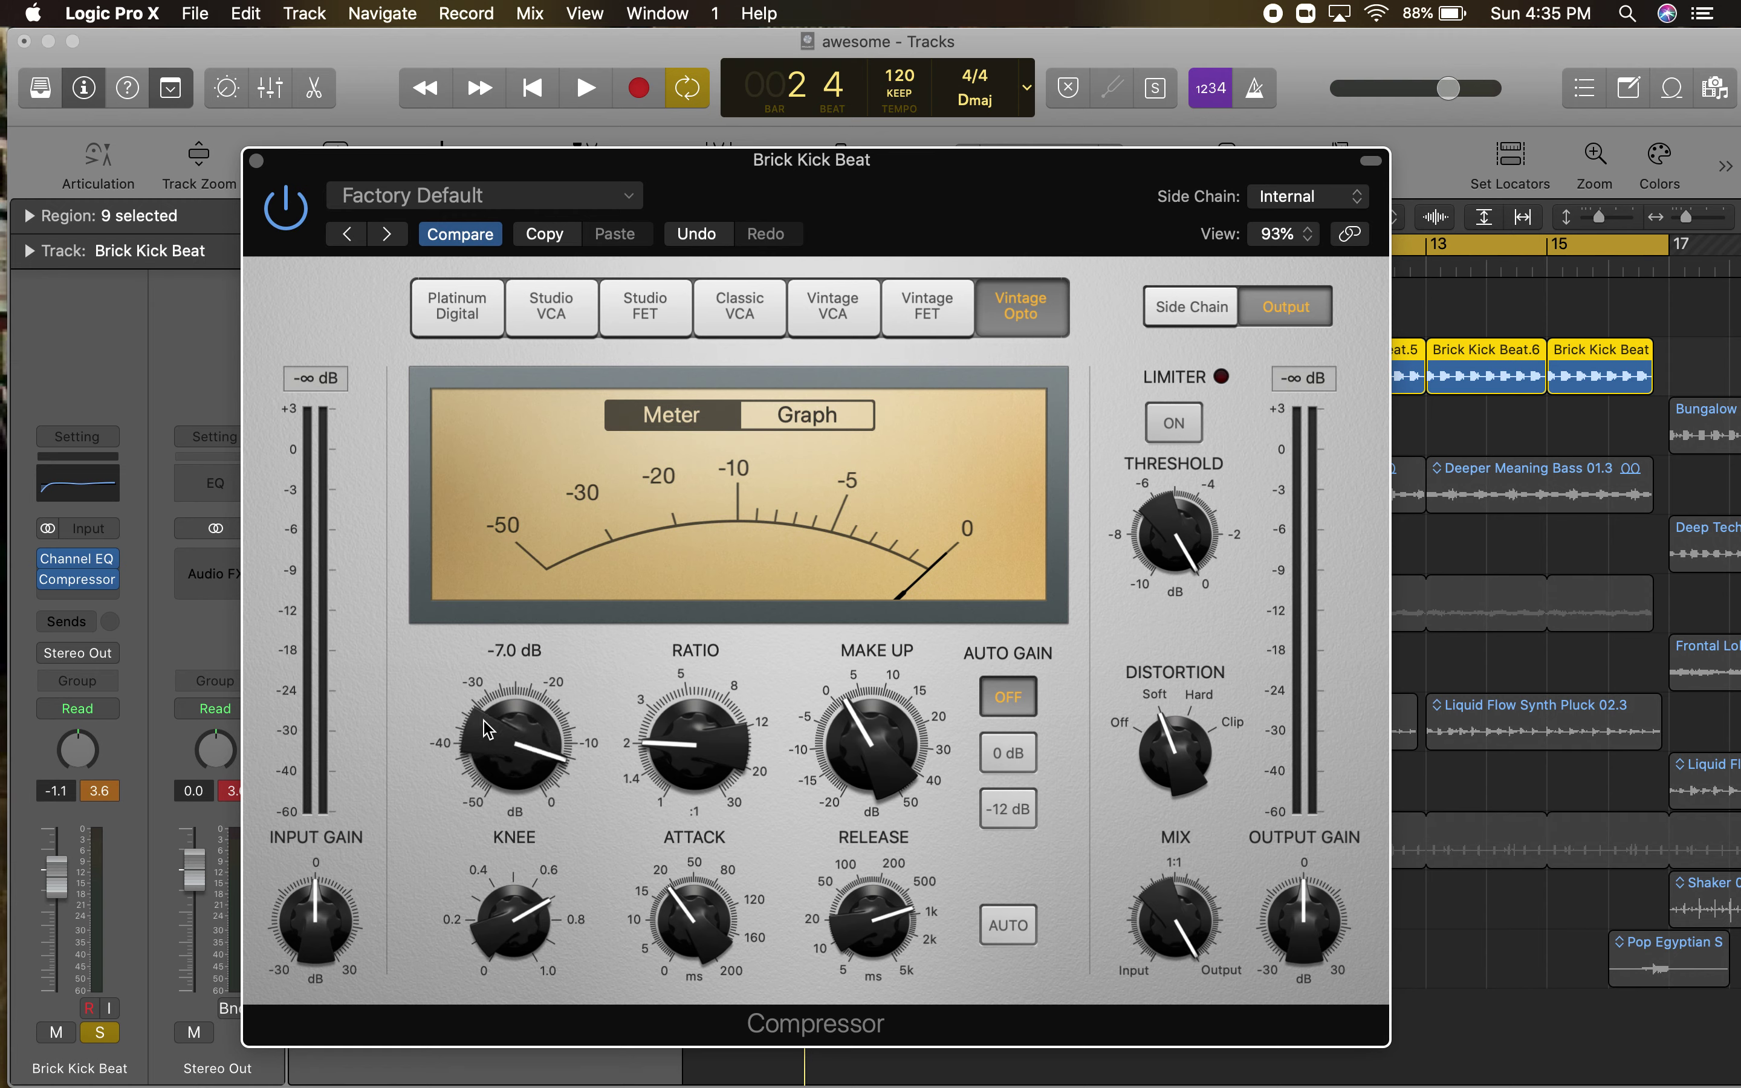
drag(699, 741, 701, 732)
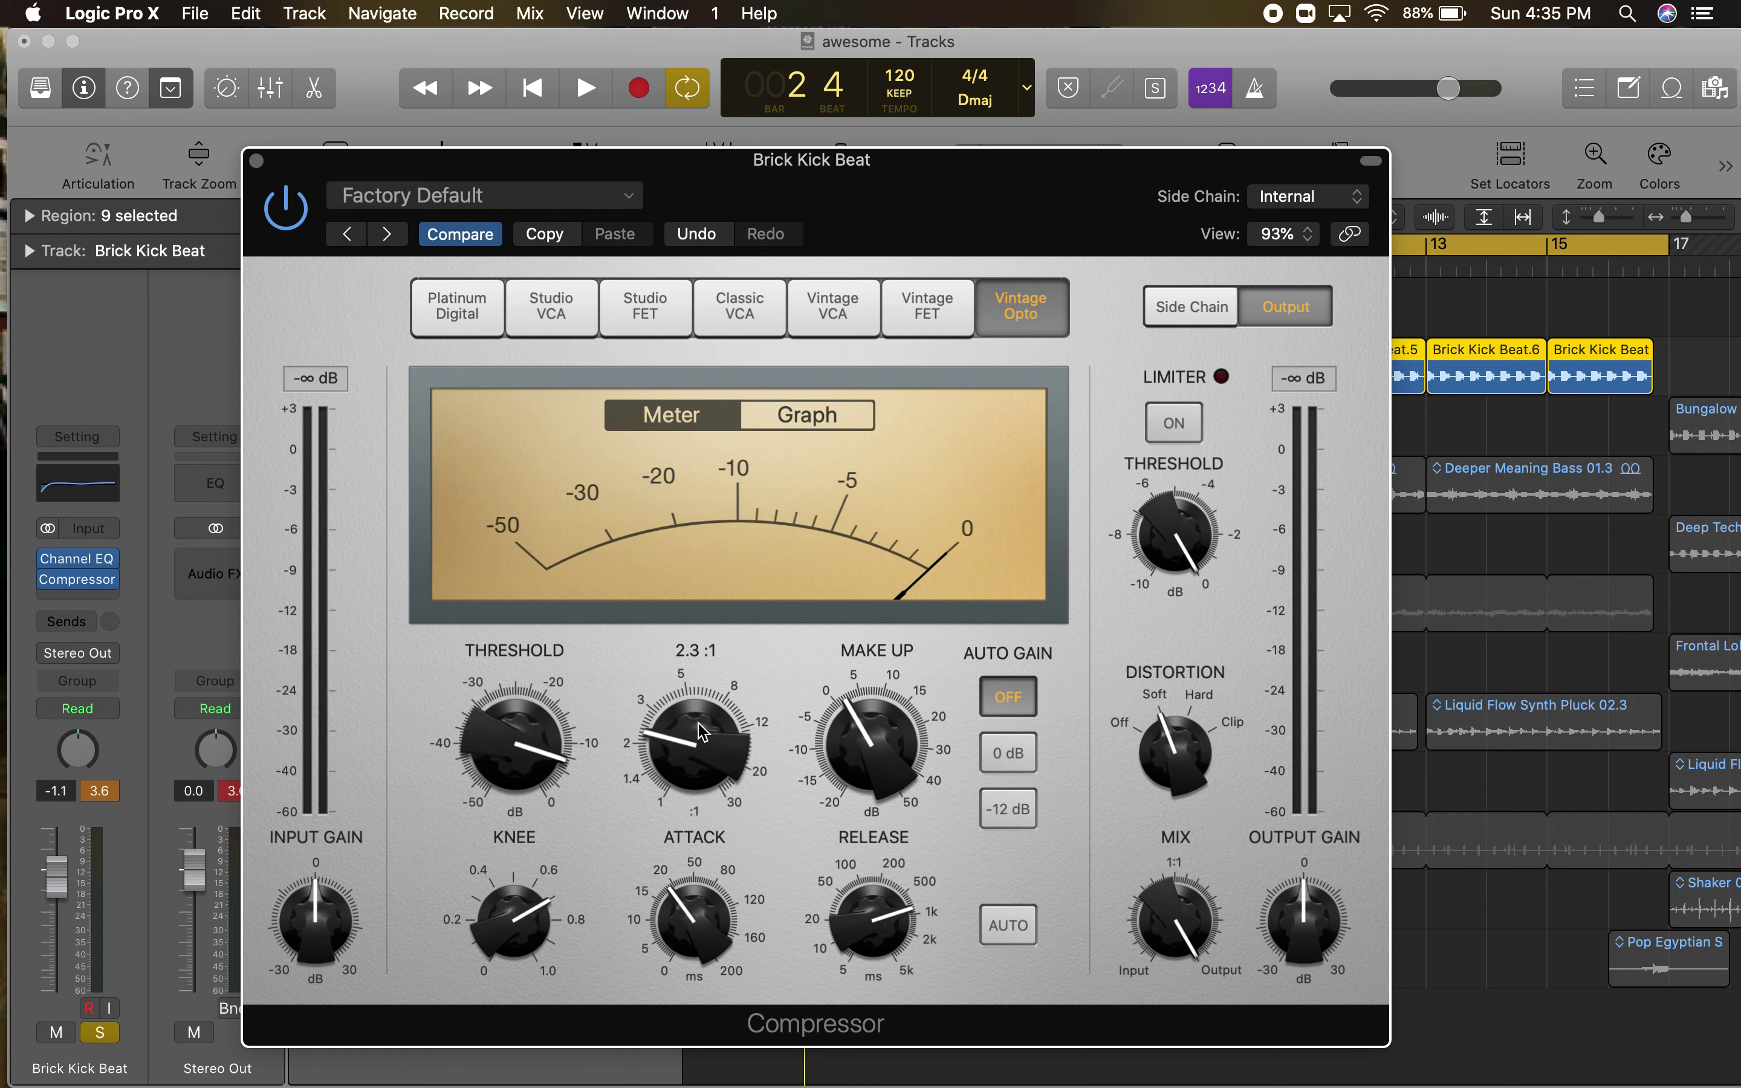
- Play the soloed kick, lengthen the Compressor's release slightly and set its attack to 23 ms
key(space)
mouse_move(900, 774)
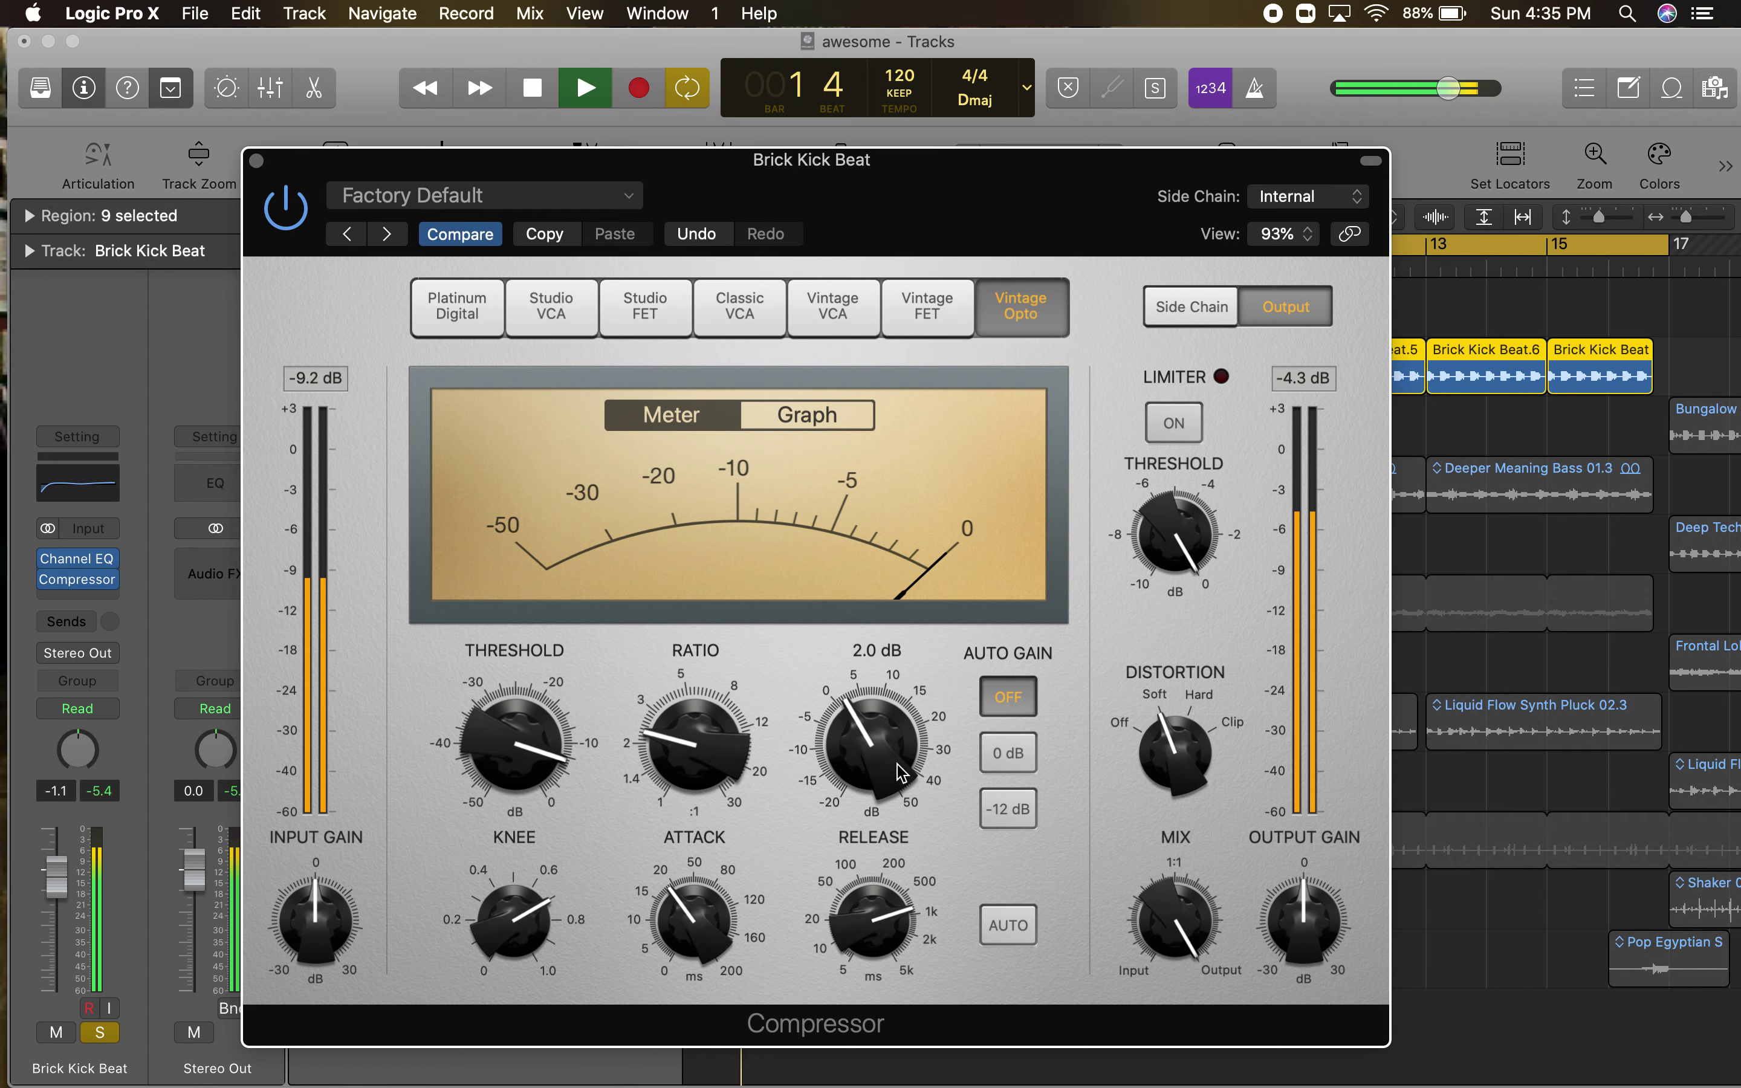
mouse_move(885, 861)
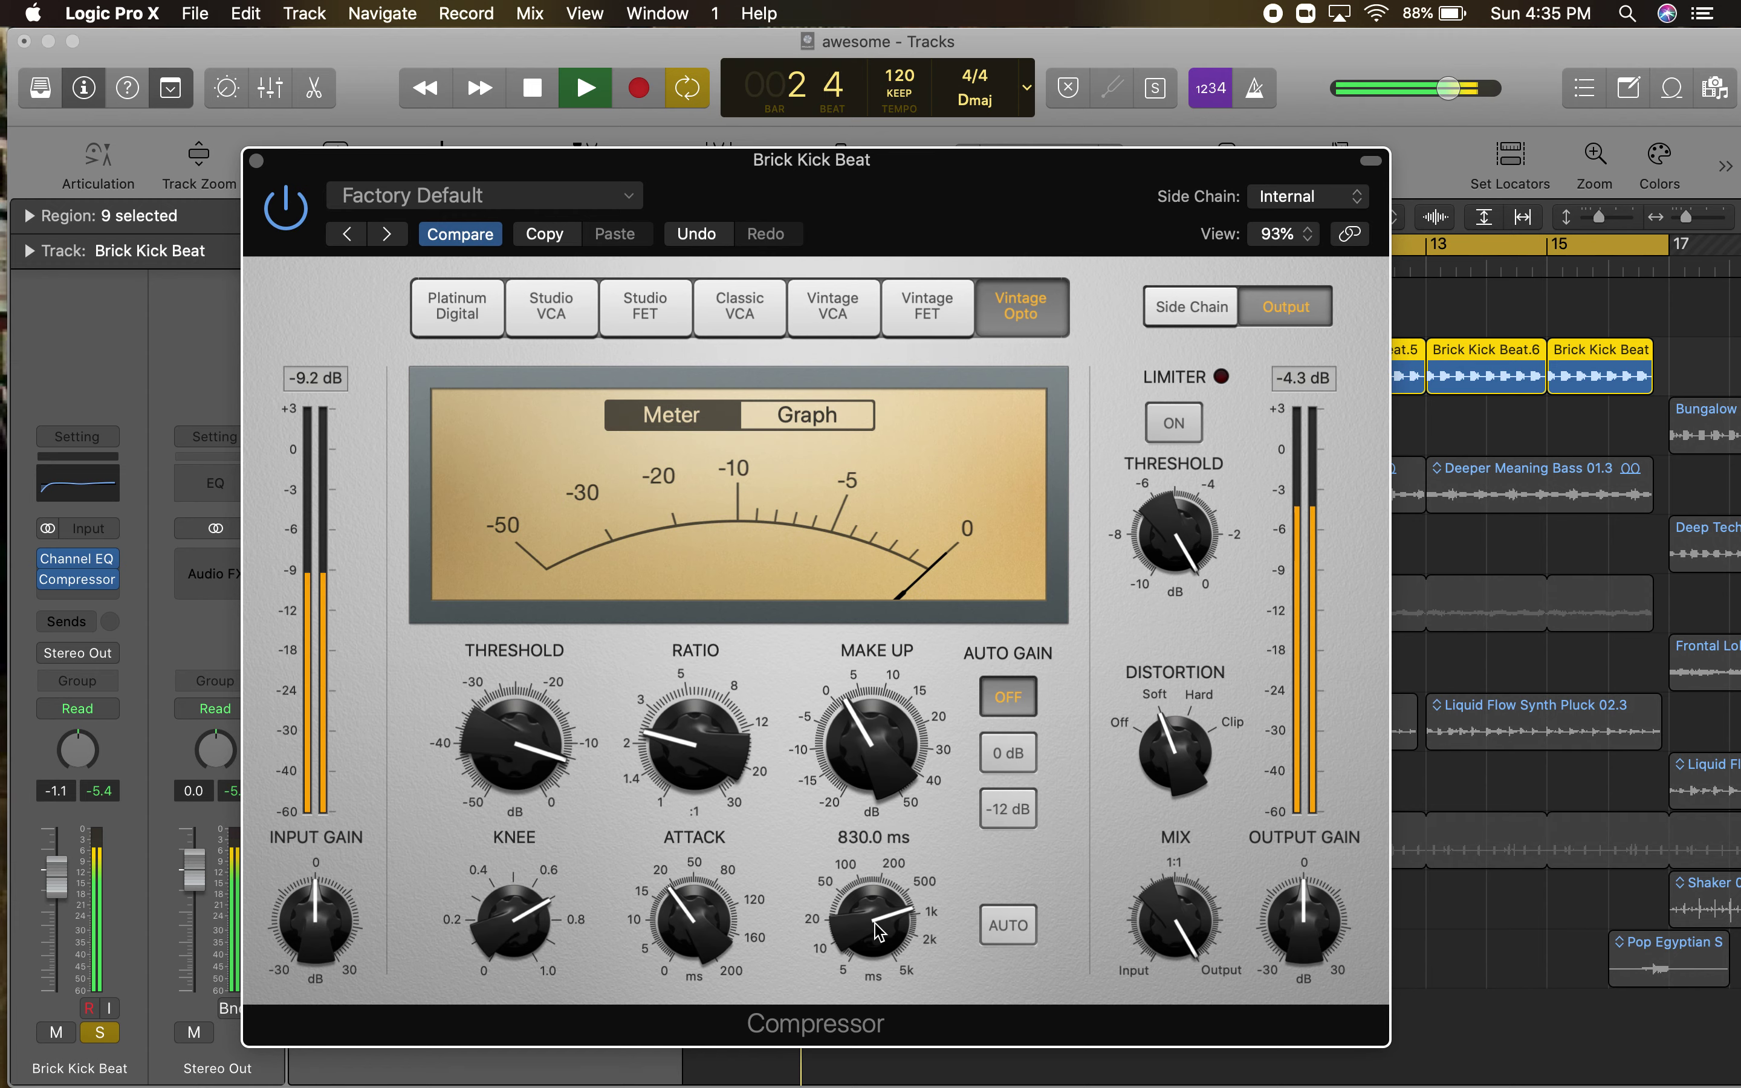
drag(685, 933, 684, 926)
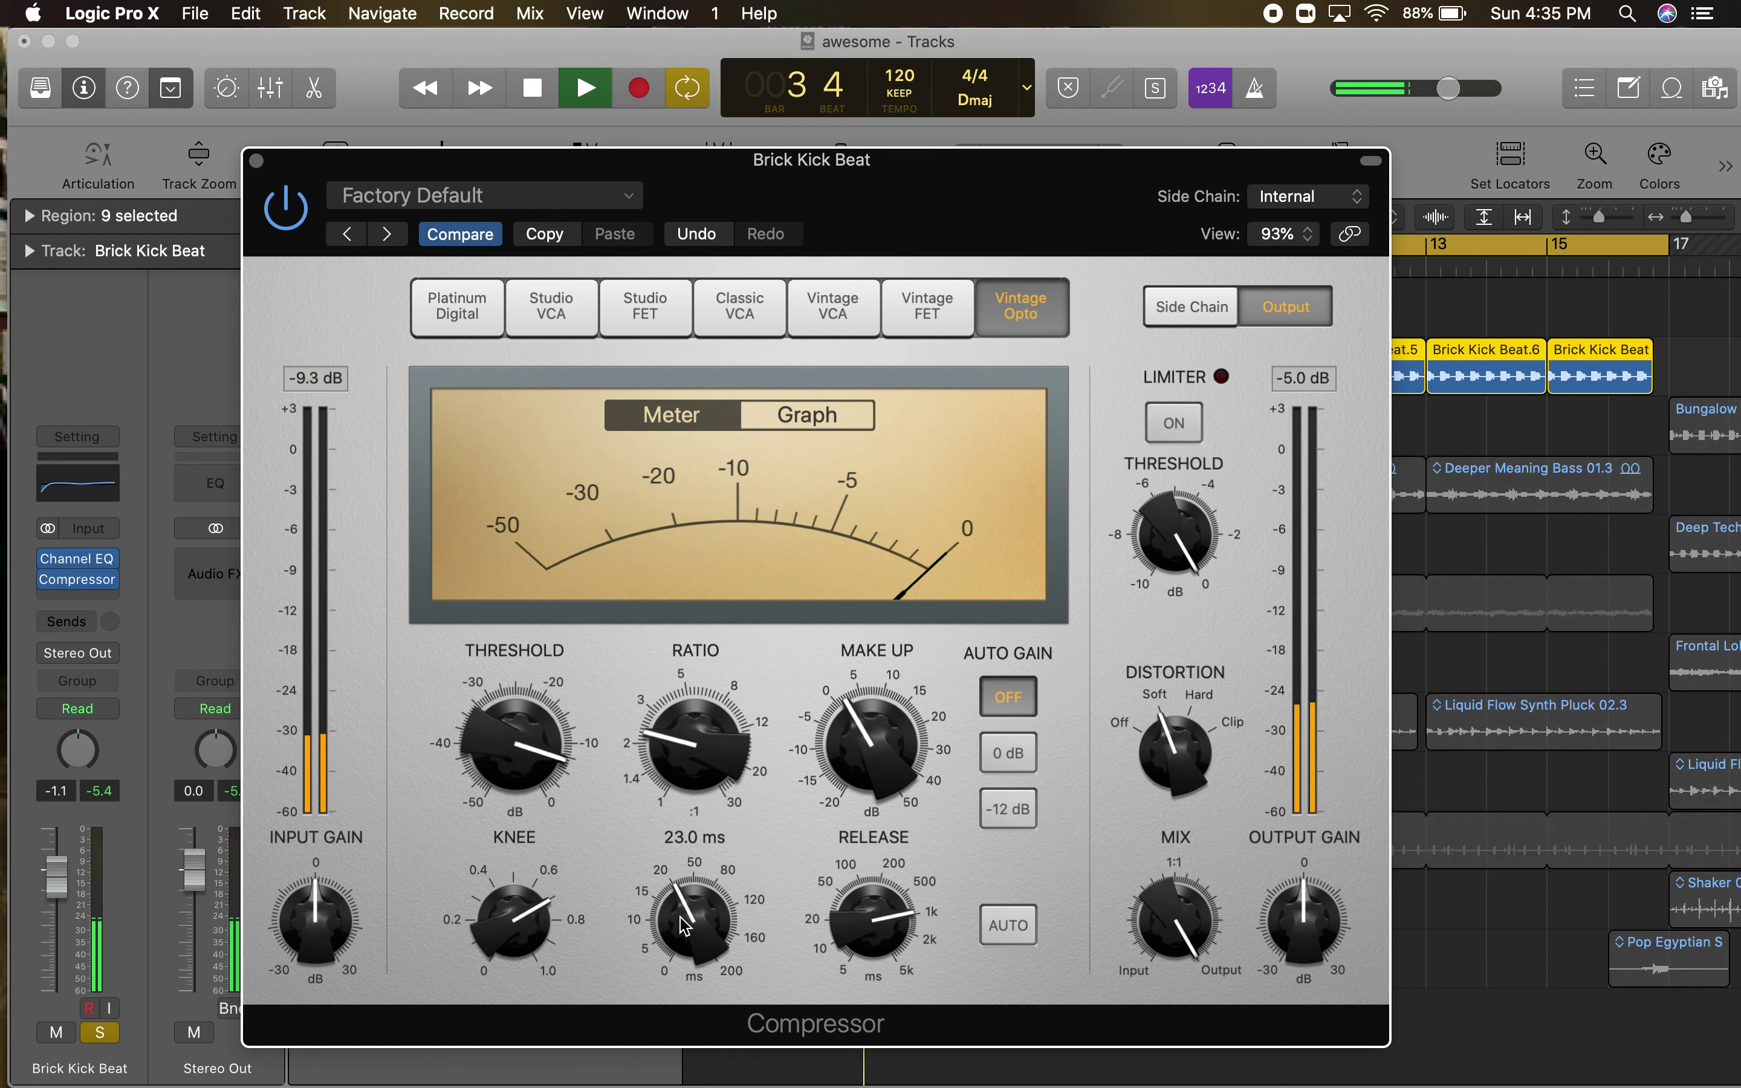
- Compare the kick with the Compressor bypassed and enabled, leave it enabled, stop playback and close the plug-in
drag(864, 203, 867, 128)
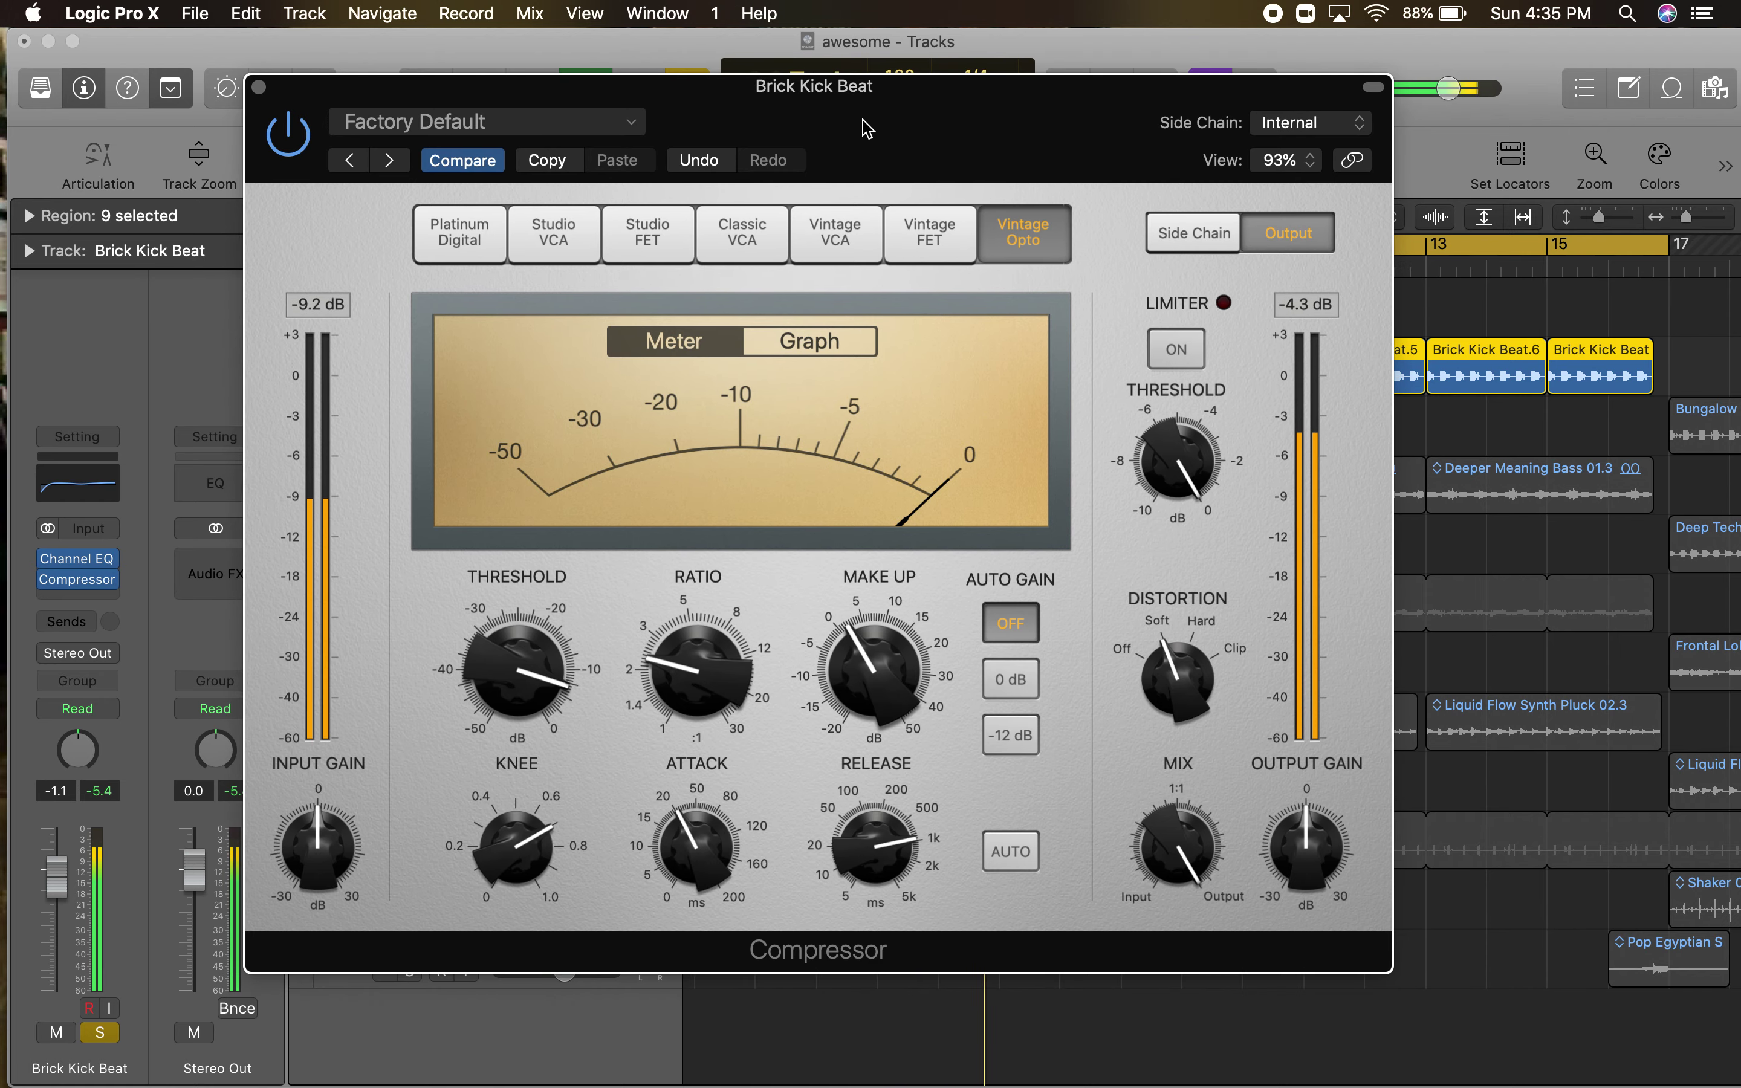
click(302, 143)
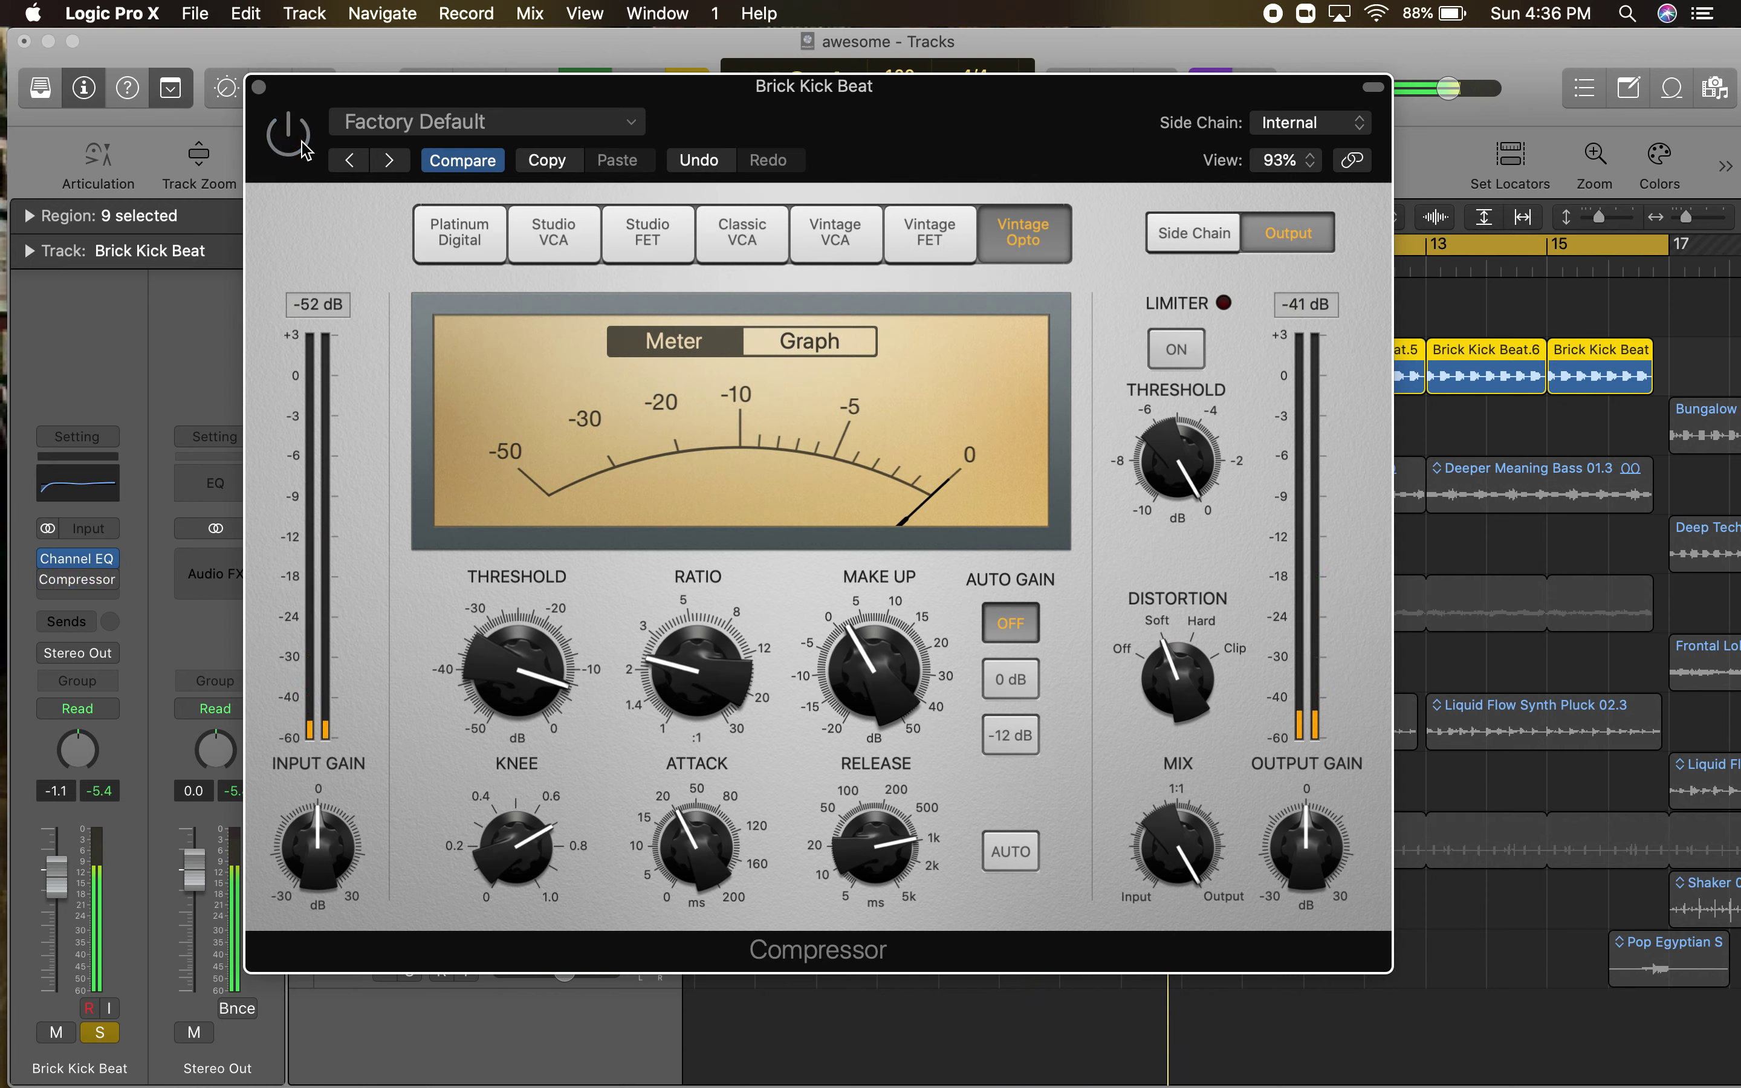
click(302, 143)
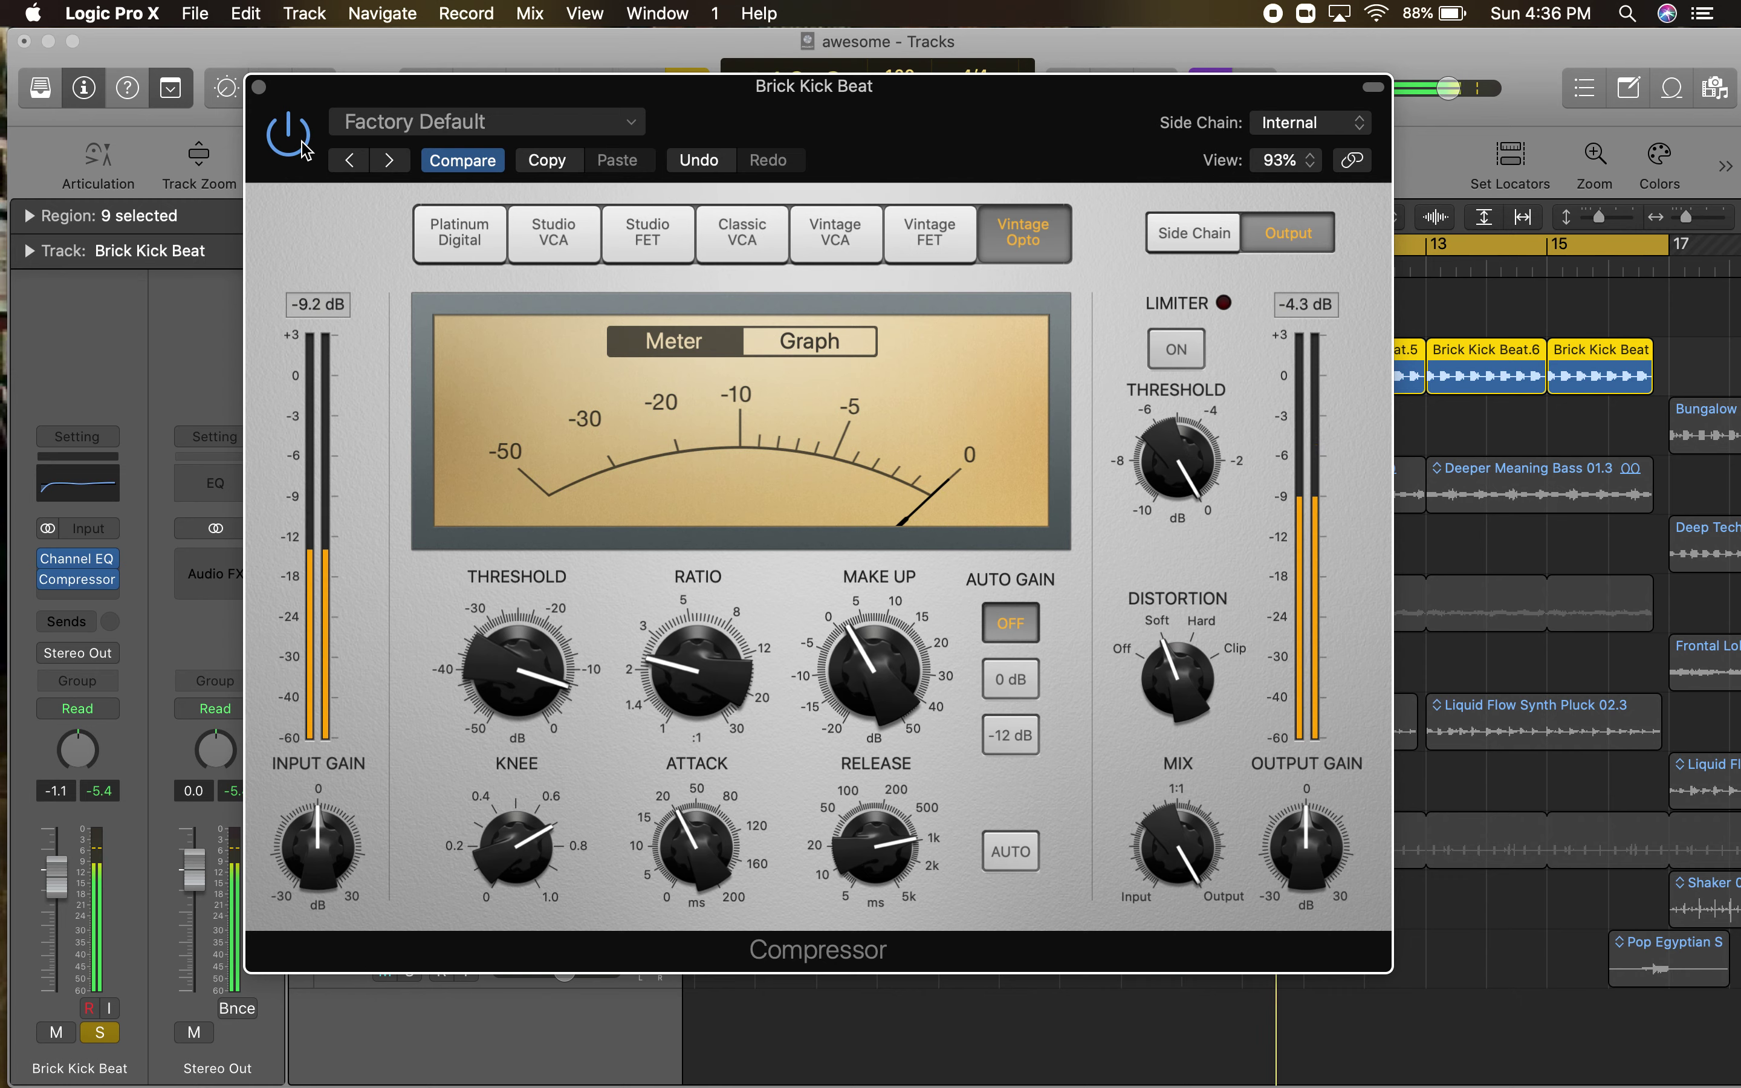
click(261, 88)
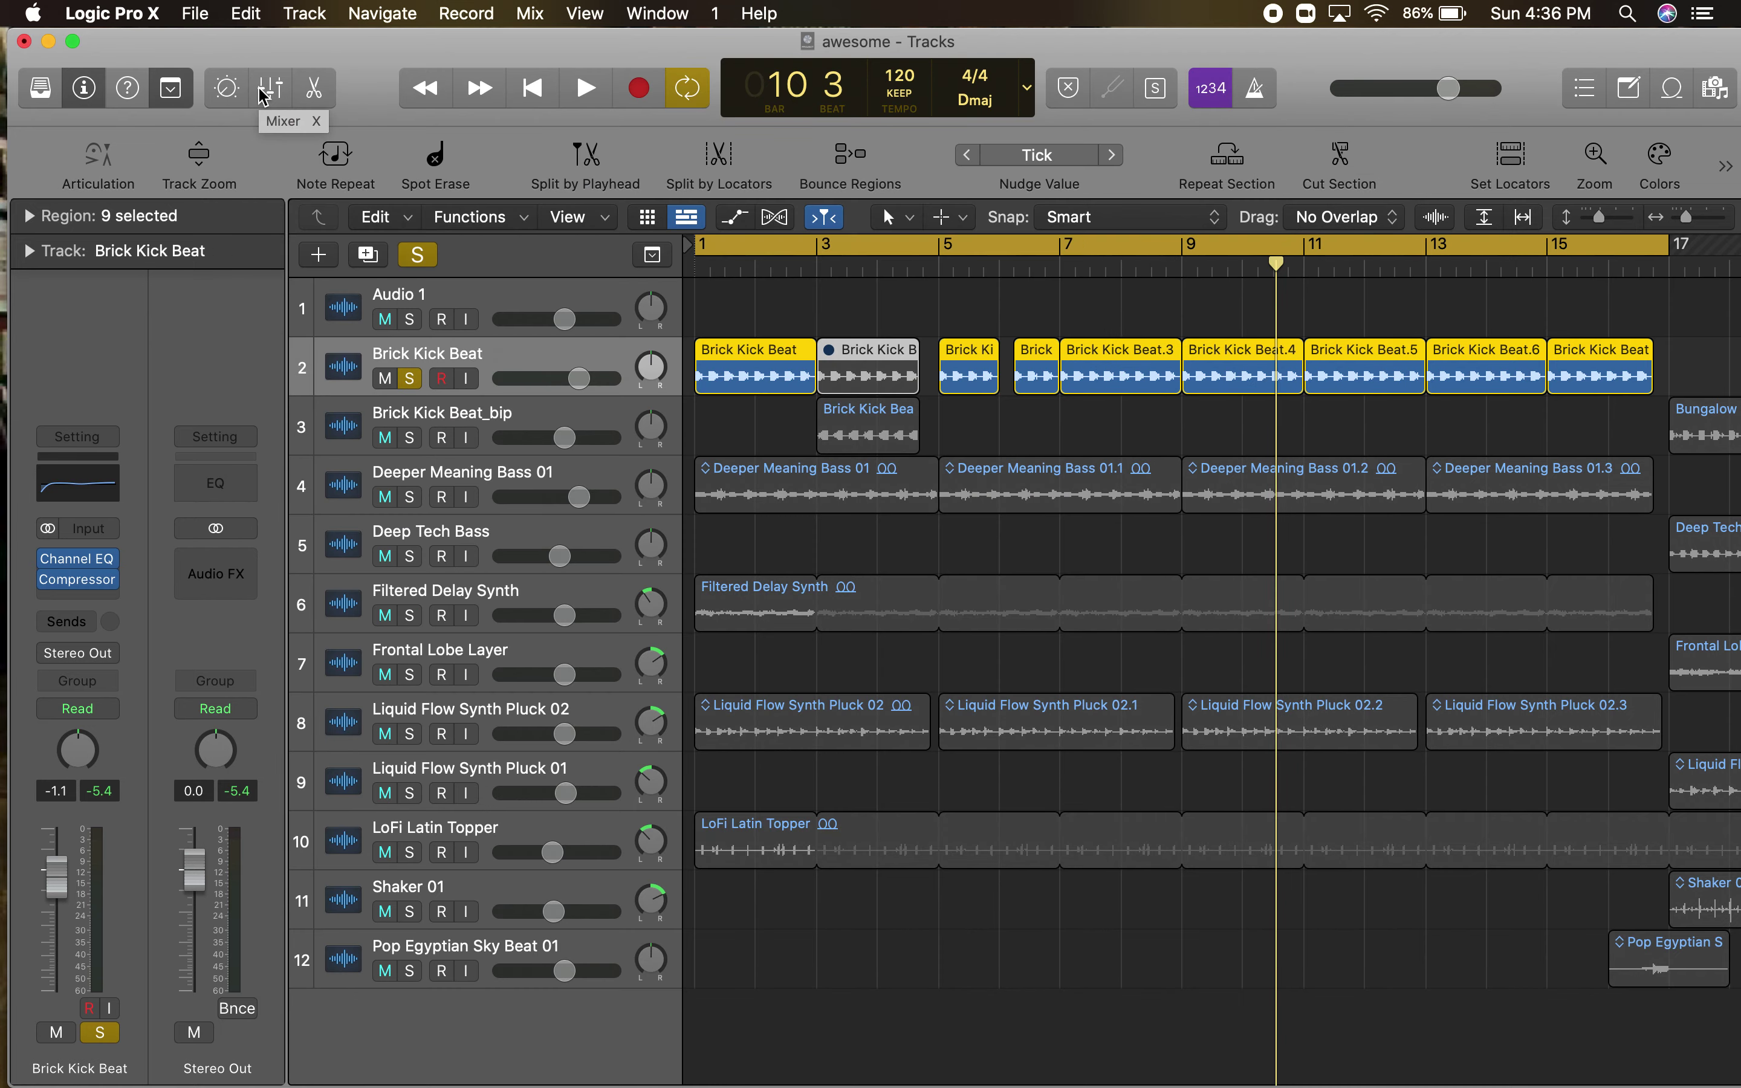
- Unsolo the Brick Kick Beat, select the Deeper Meaning Bass 01 track and bring the Mixer window forward
click(409, 379)
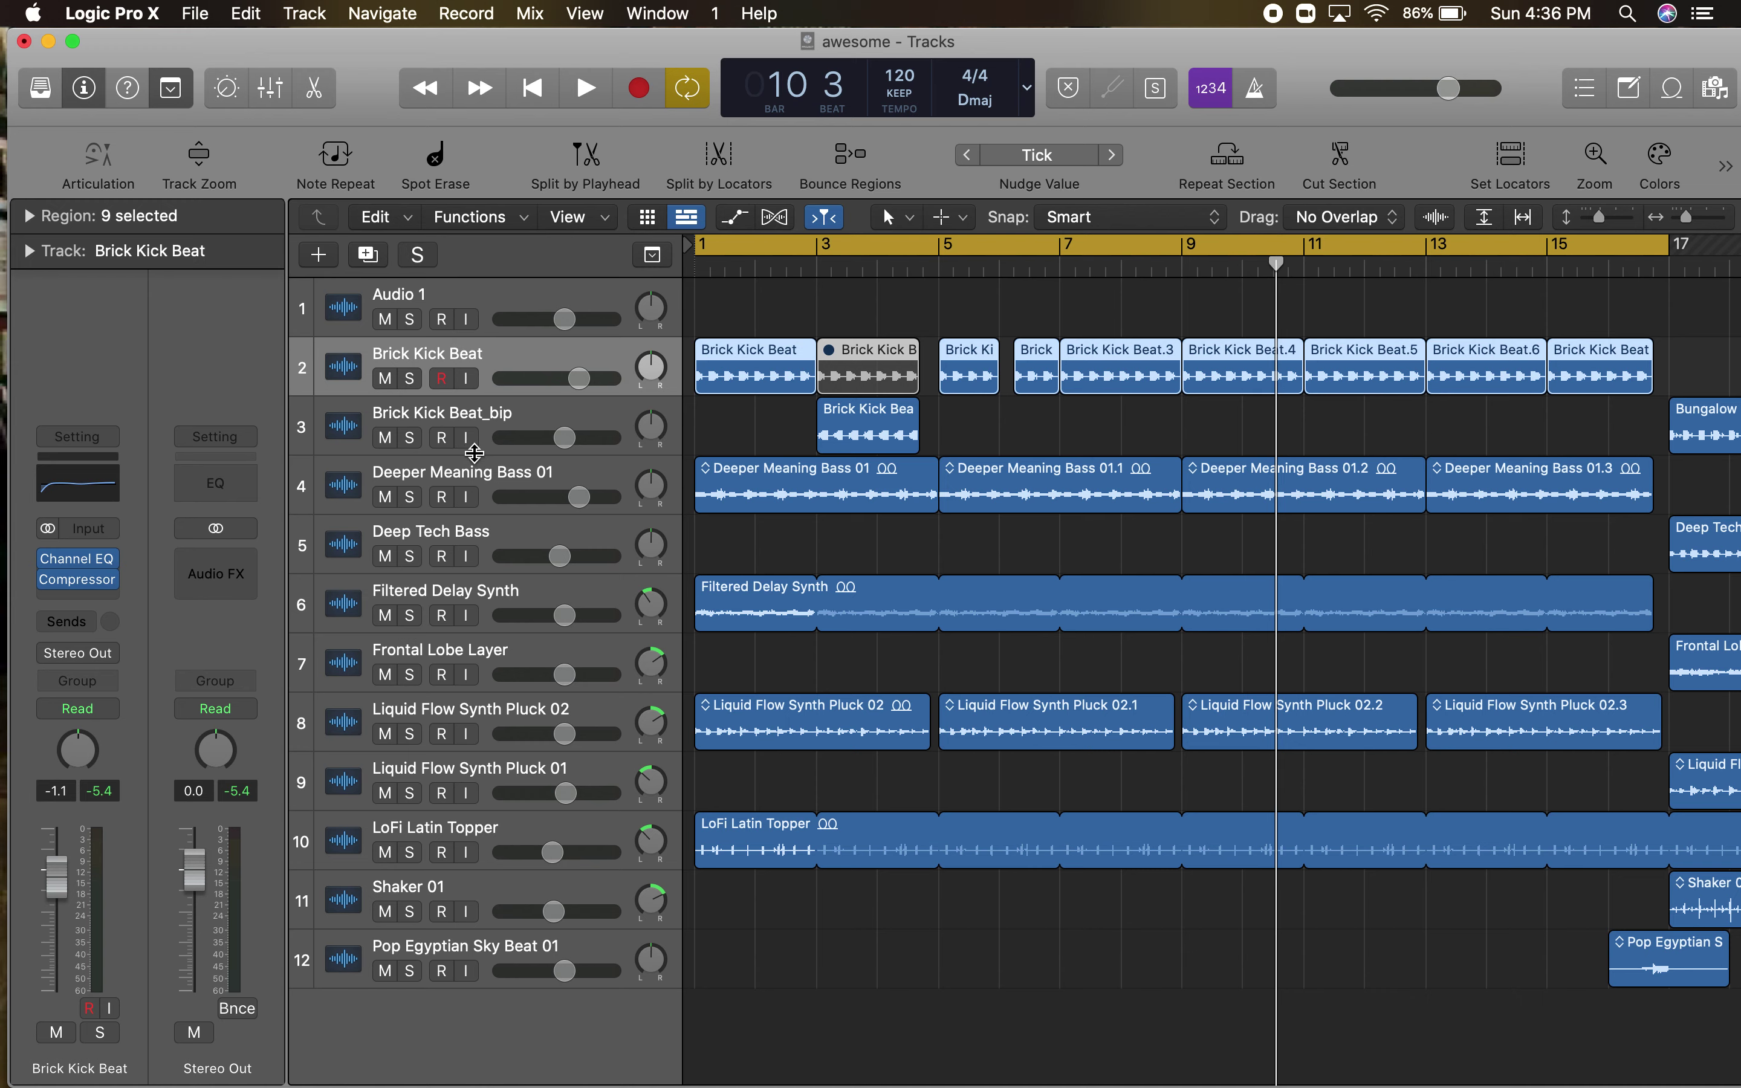
click(479, 476)
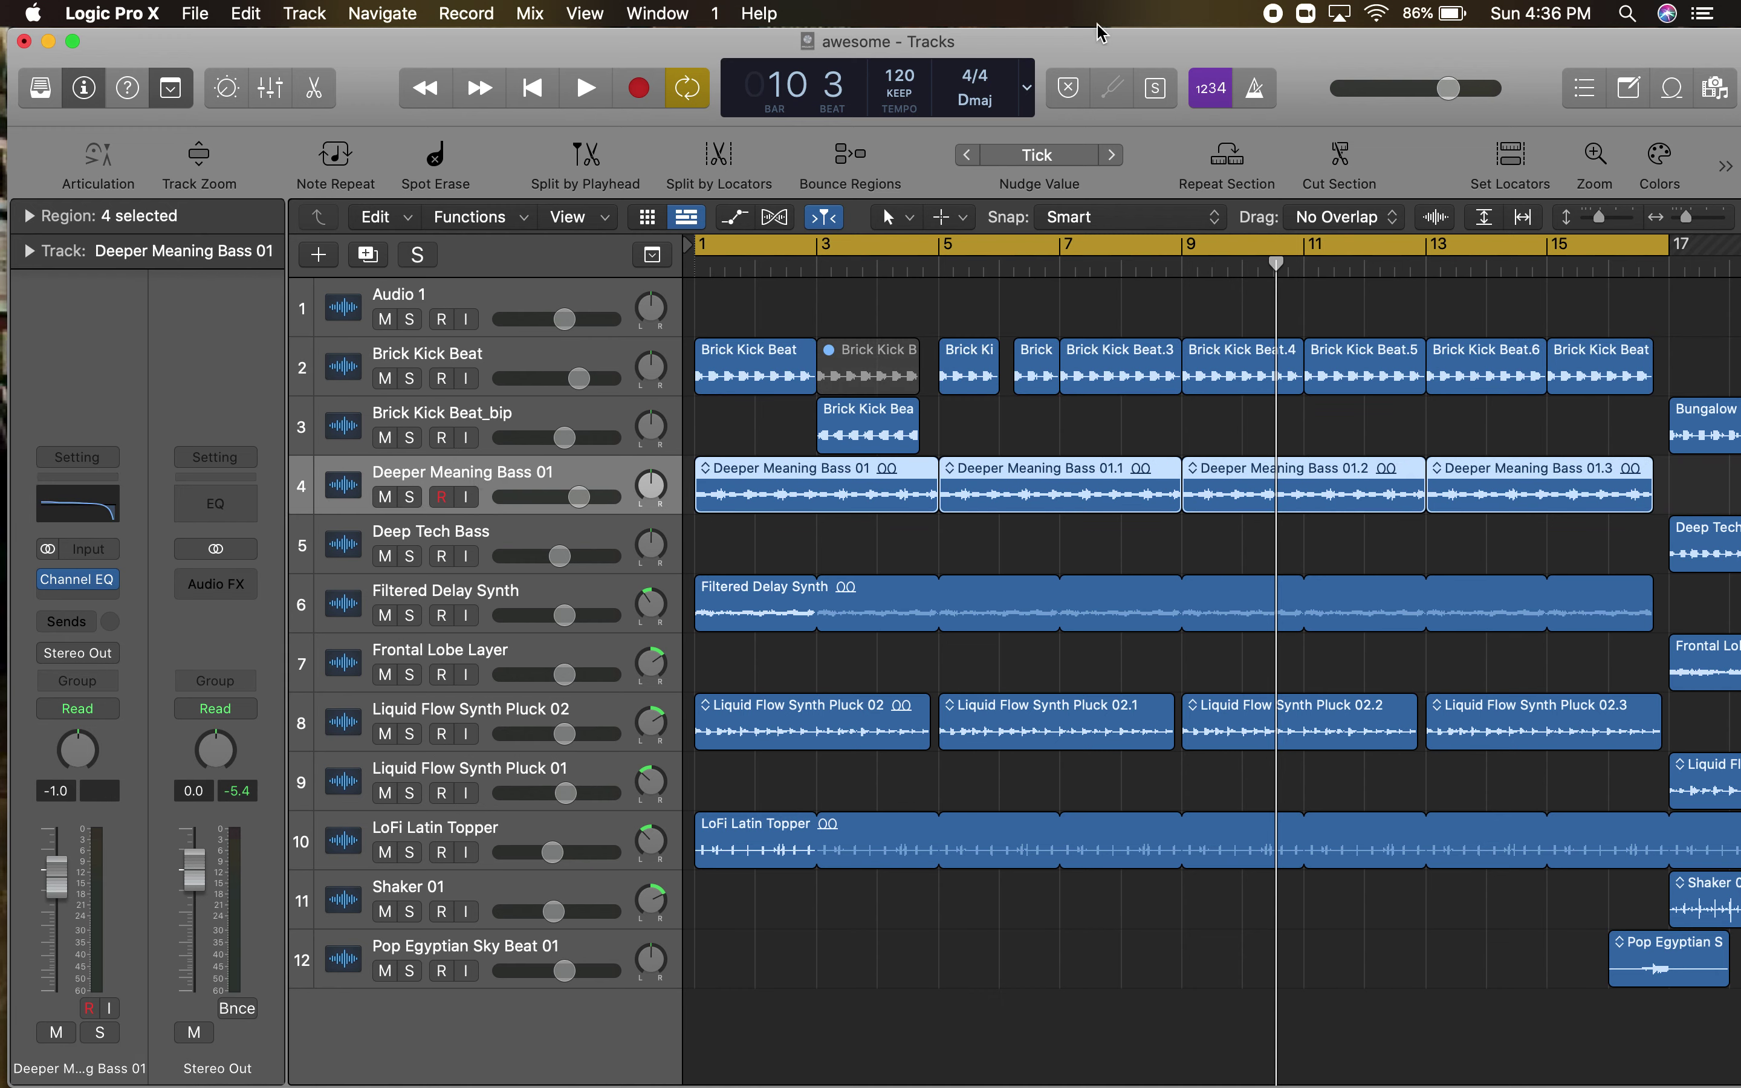
drag(1087, 45, 1076, 86)
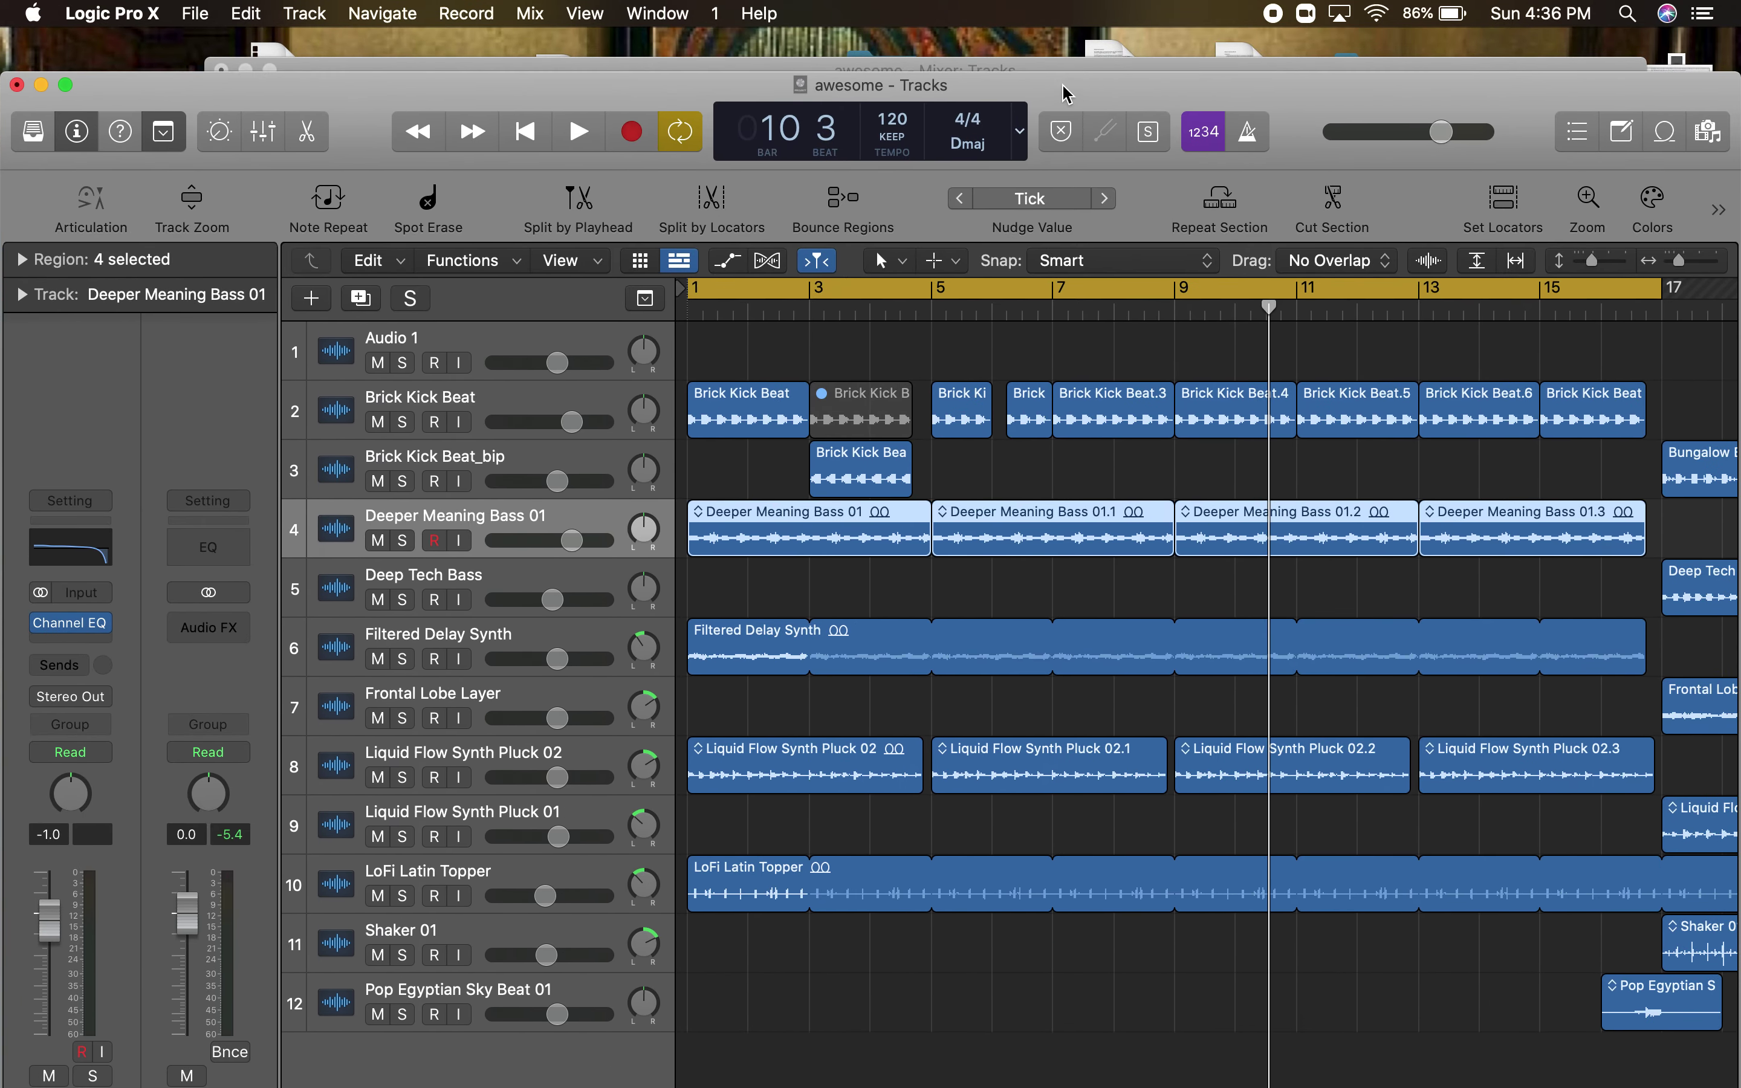
click(749, 69)
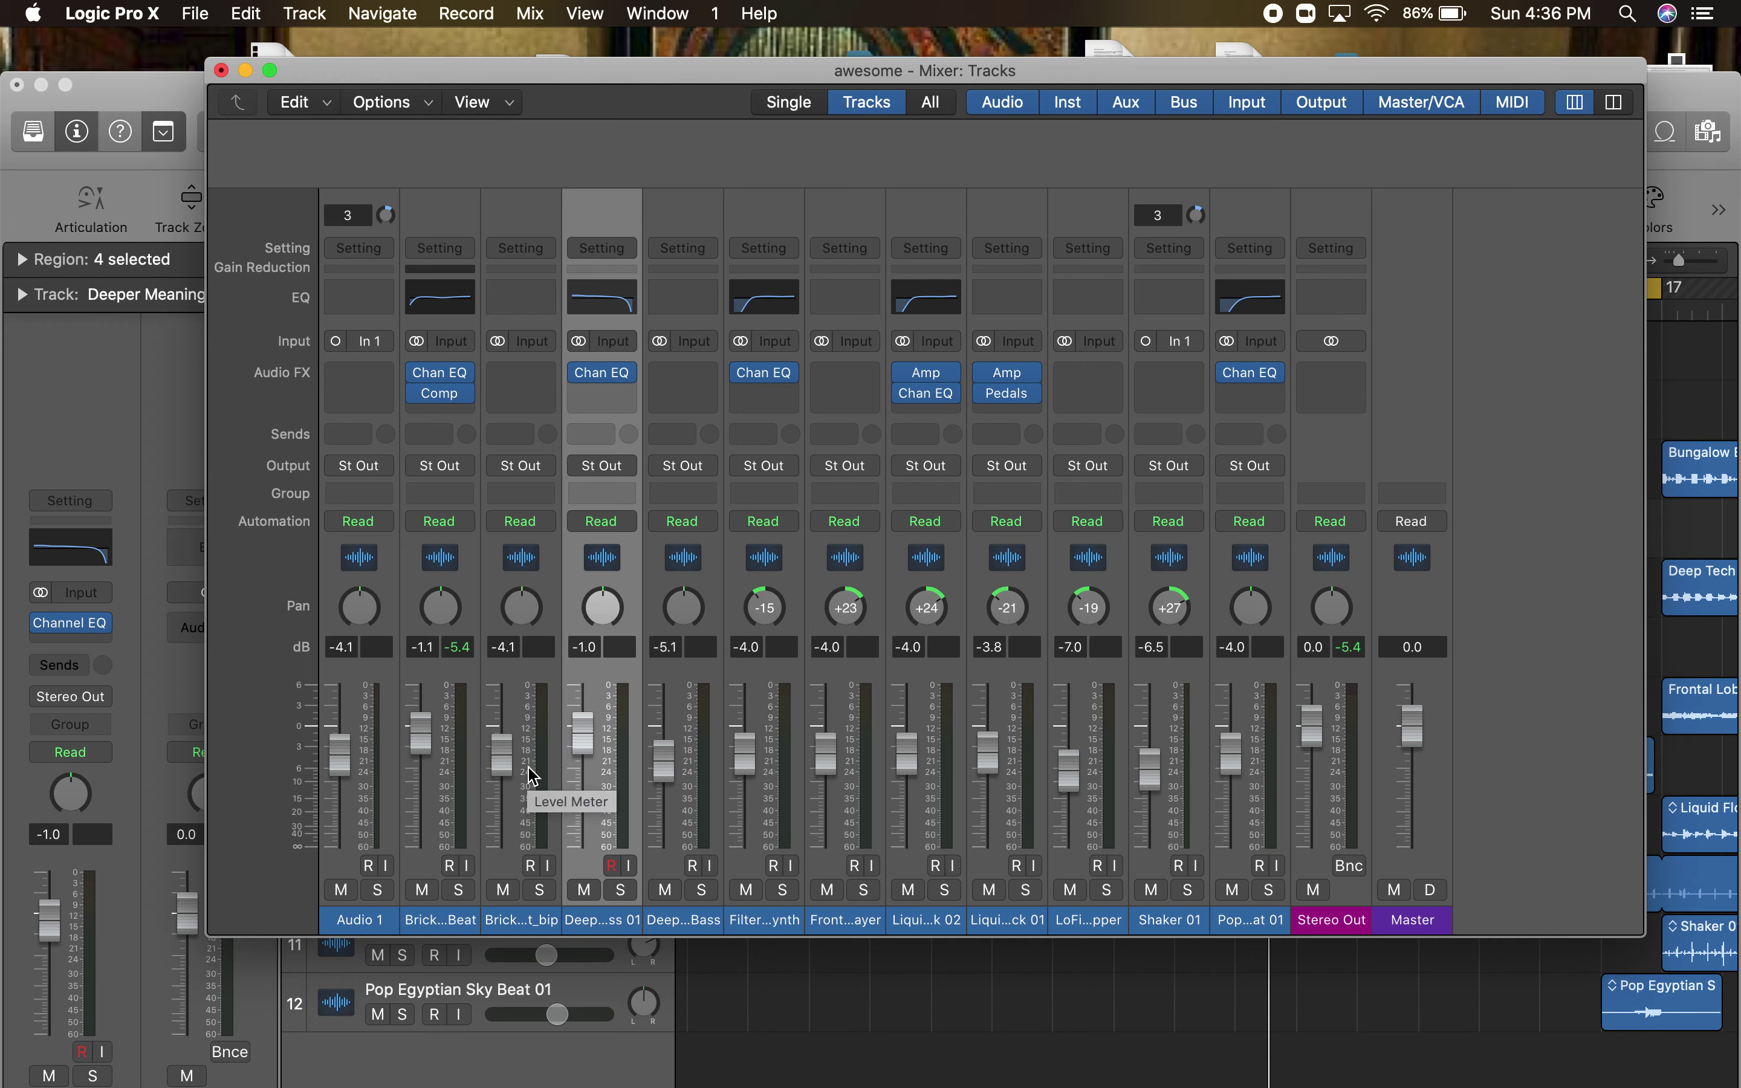
- Play the song, solo Deeper Meaning Bass 01 and insert a Compressor after its Channel EQ
key(space)
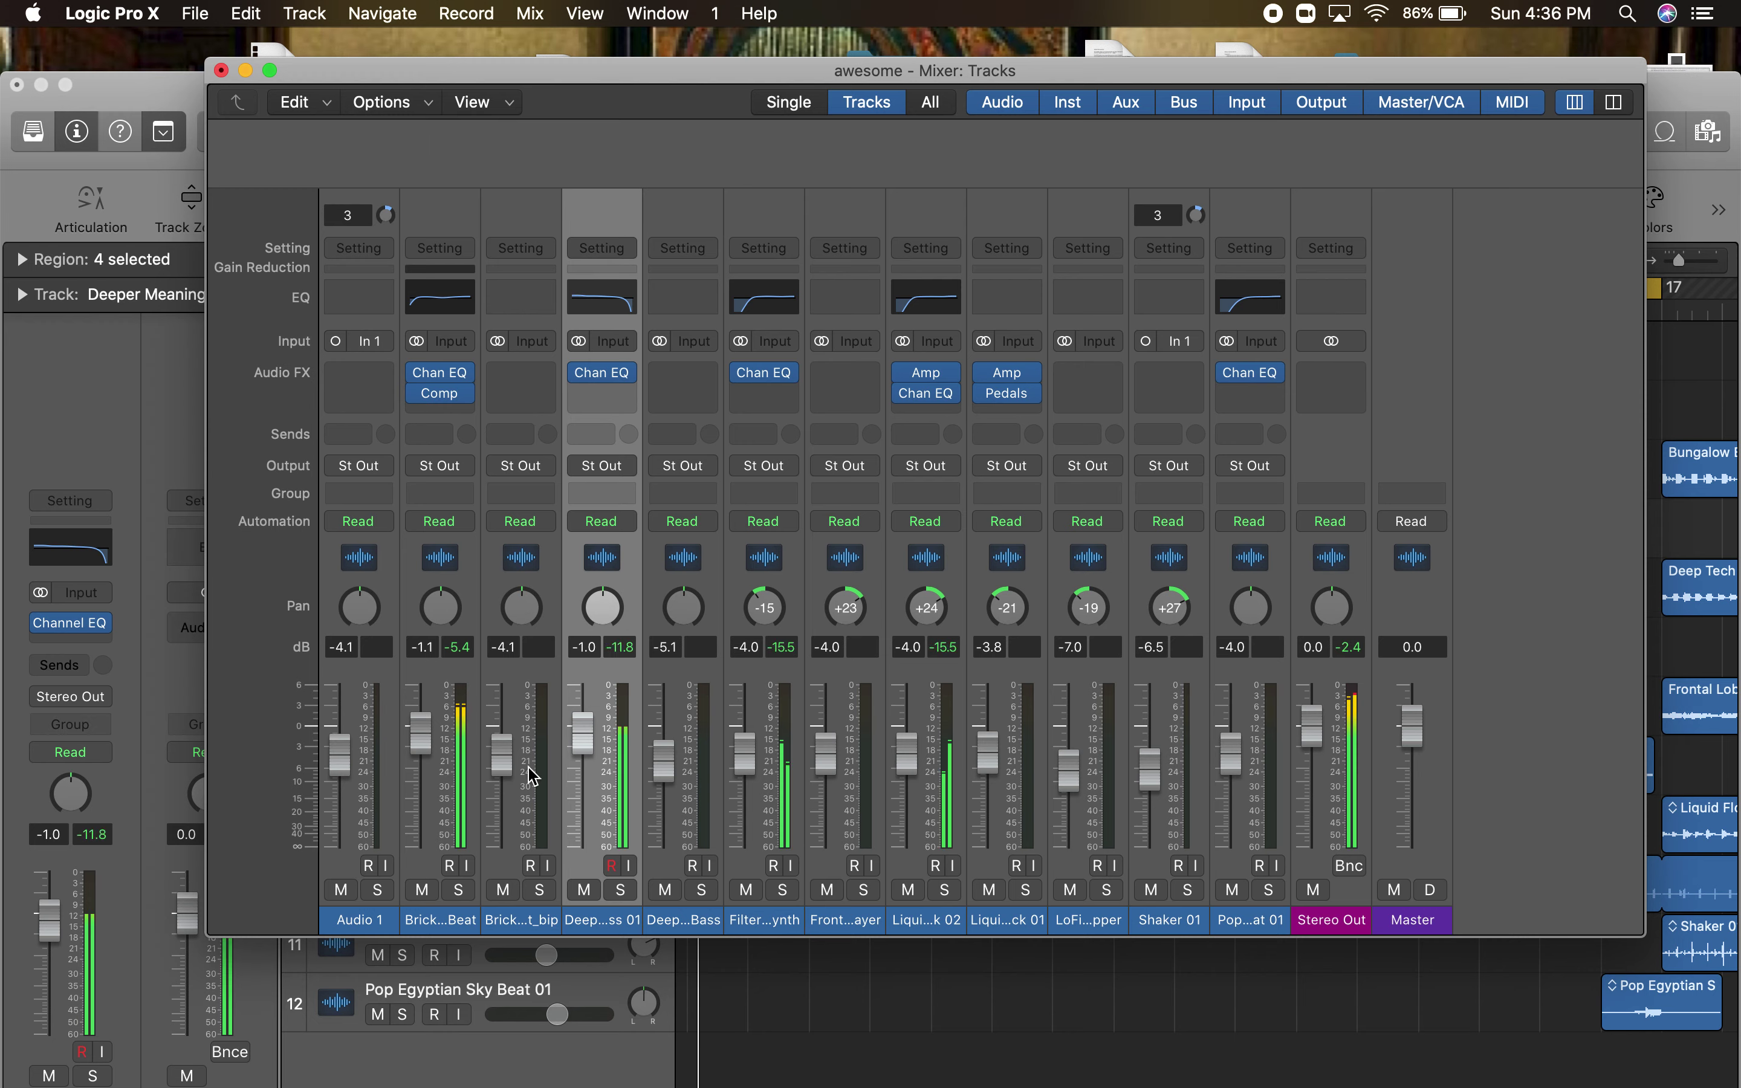
click(622, 891)
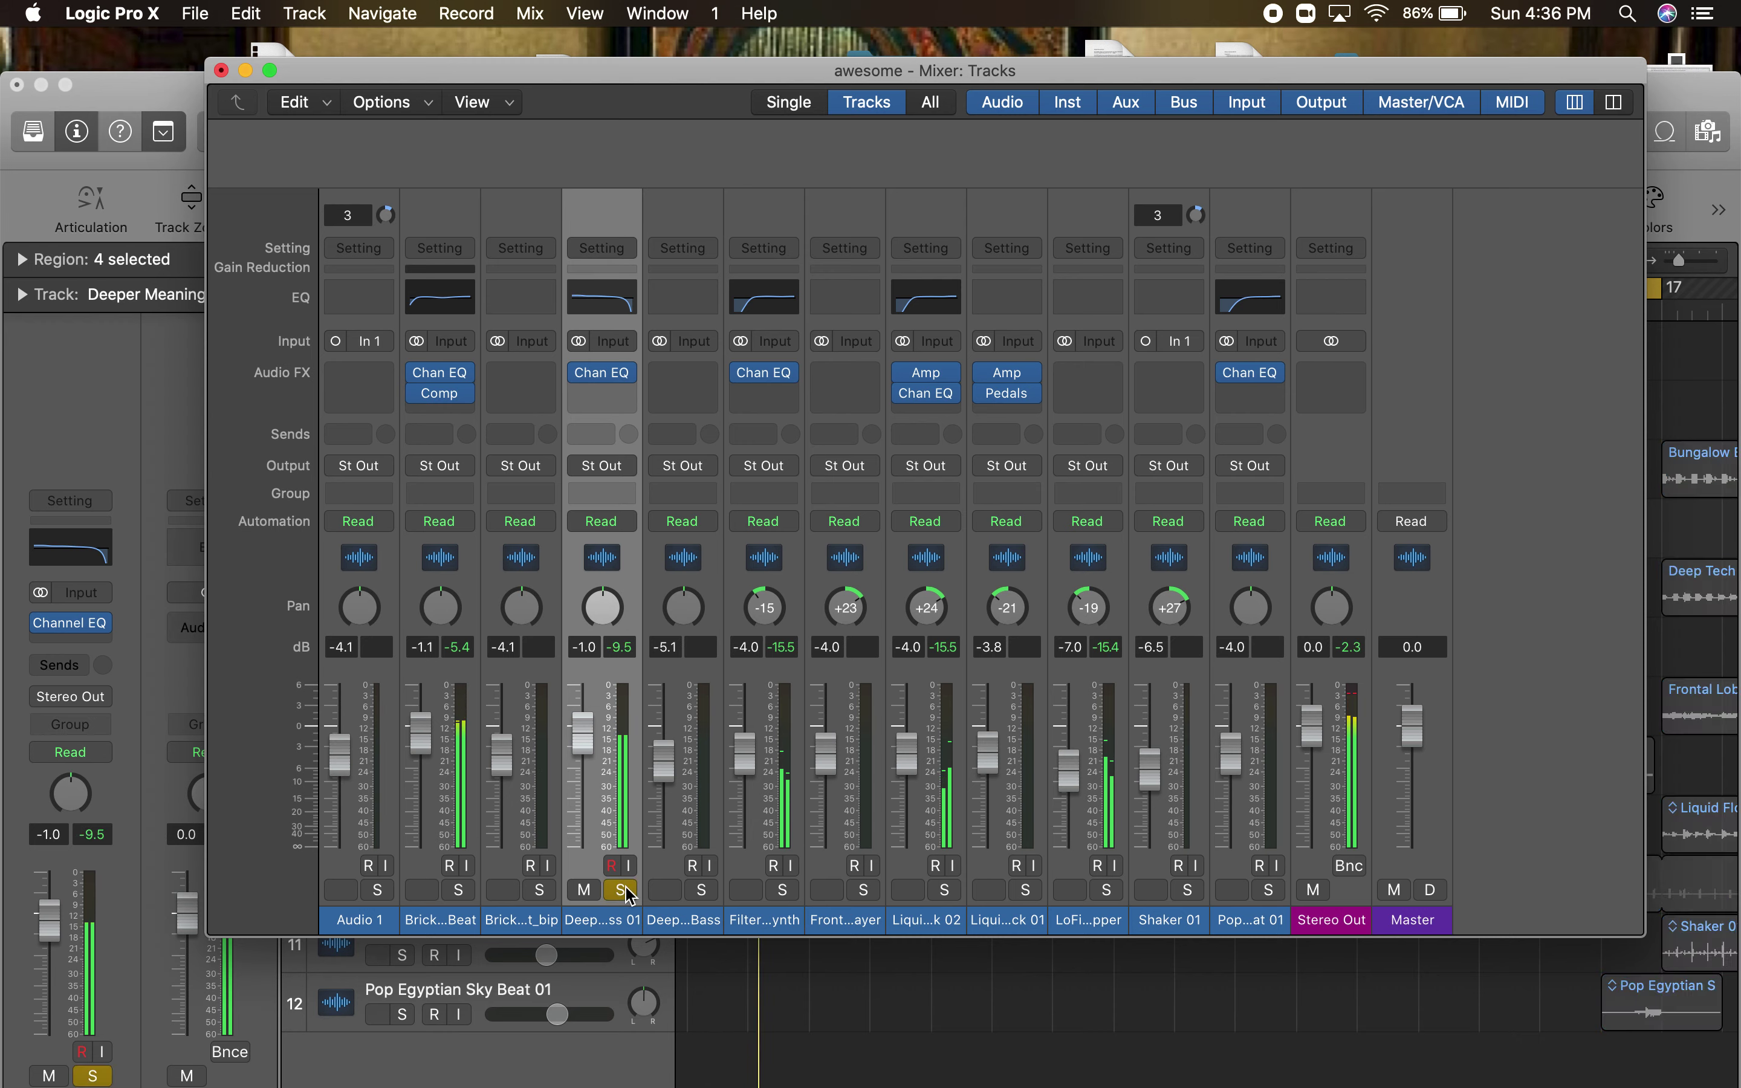
click(628, 396)
mouse_move(651, 442)
click(826, 442)
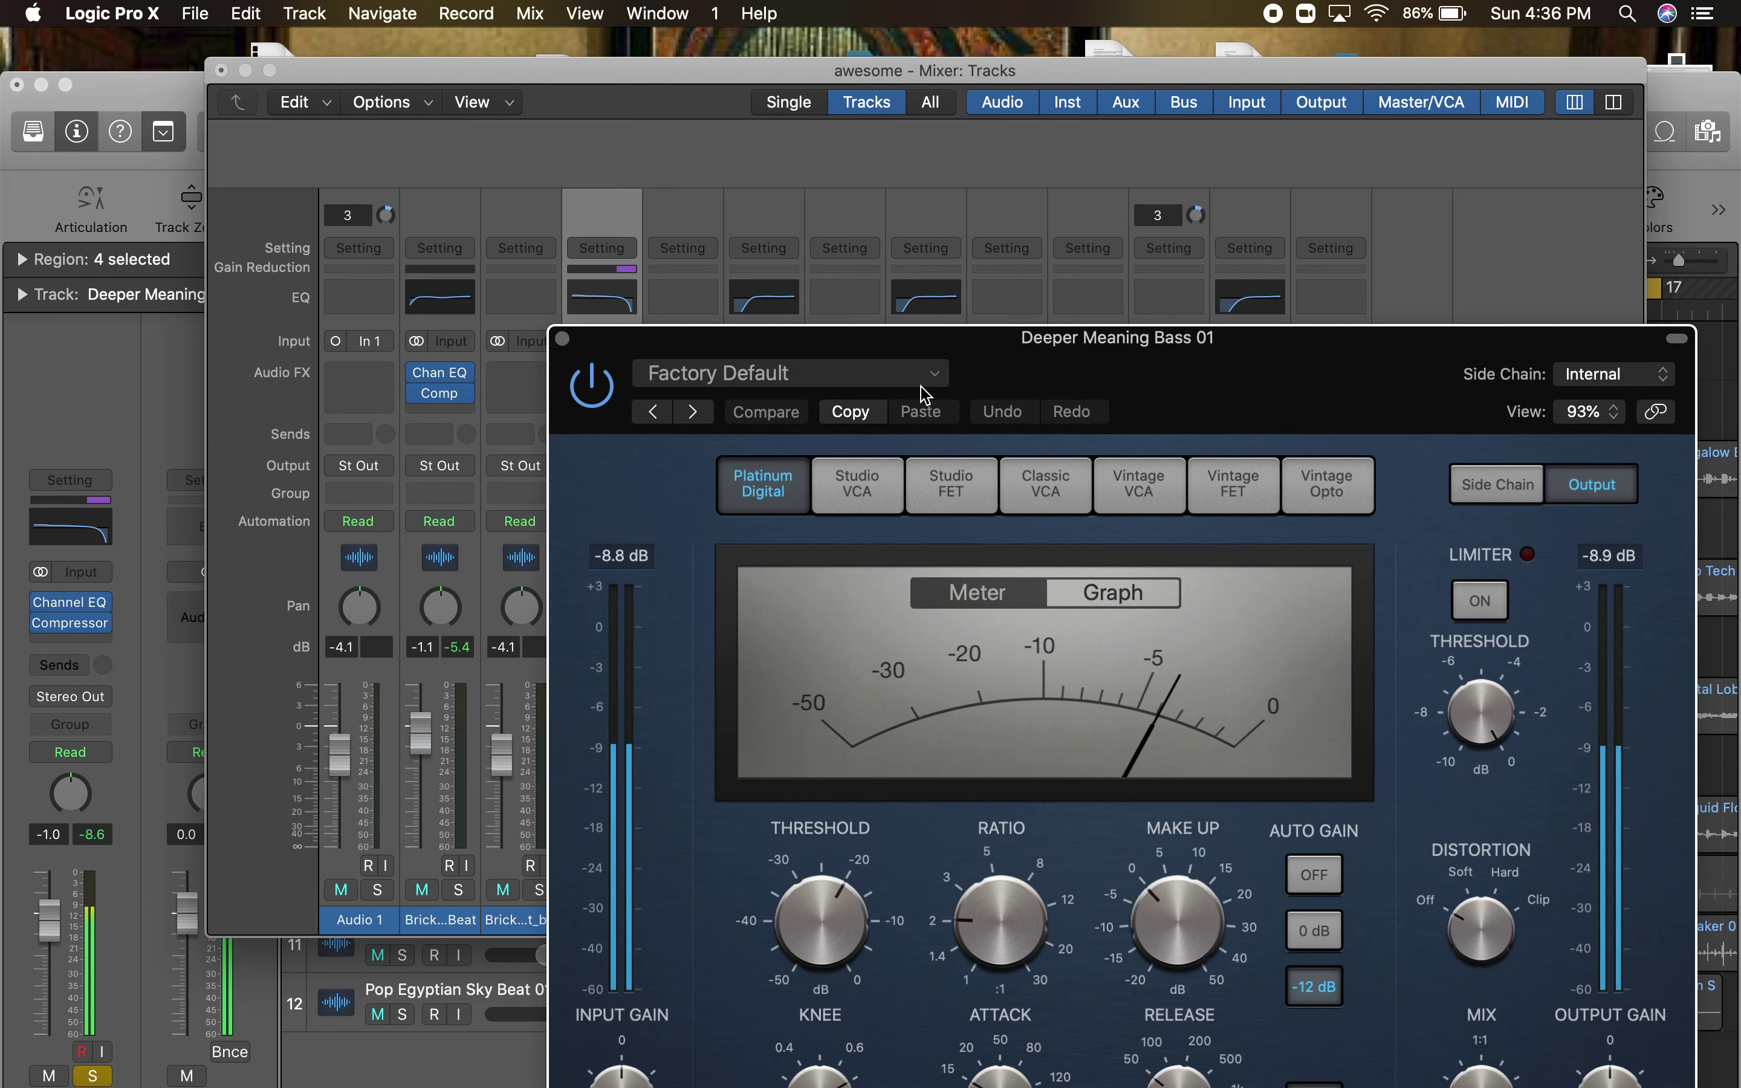
- Switch the bass Compressor to Studio VCA, raise its threshold, and set the attack to 19.5 ms and the release to about 490 ms
drag(1103, 356, 852, 60)
click(636, 201)
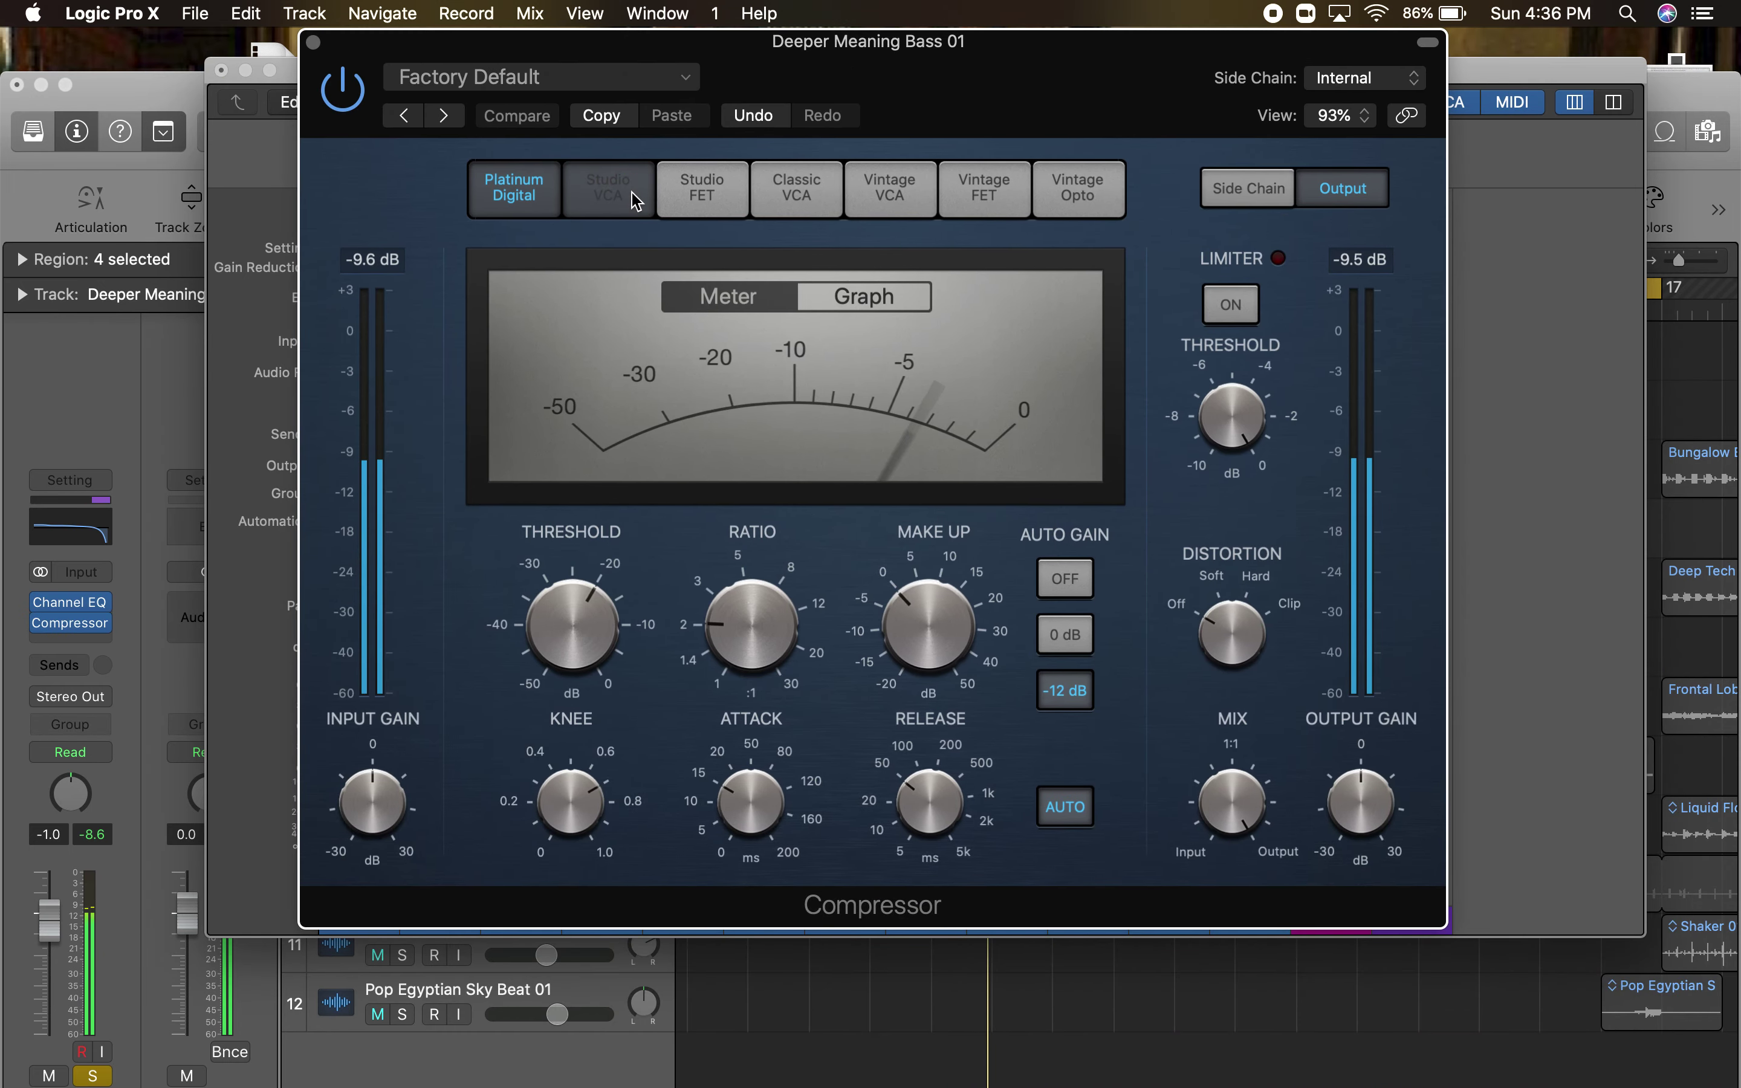
drag(538, 633, 539, 560)
drag(750, 792, 750, 782)
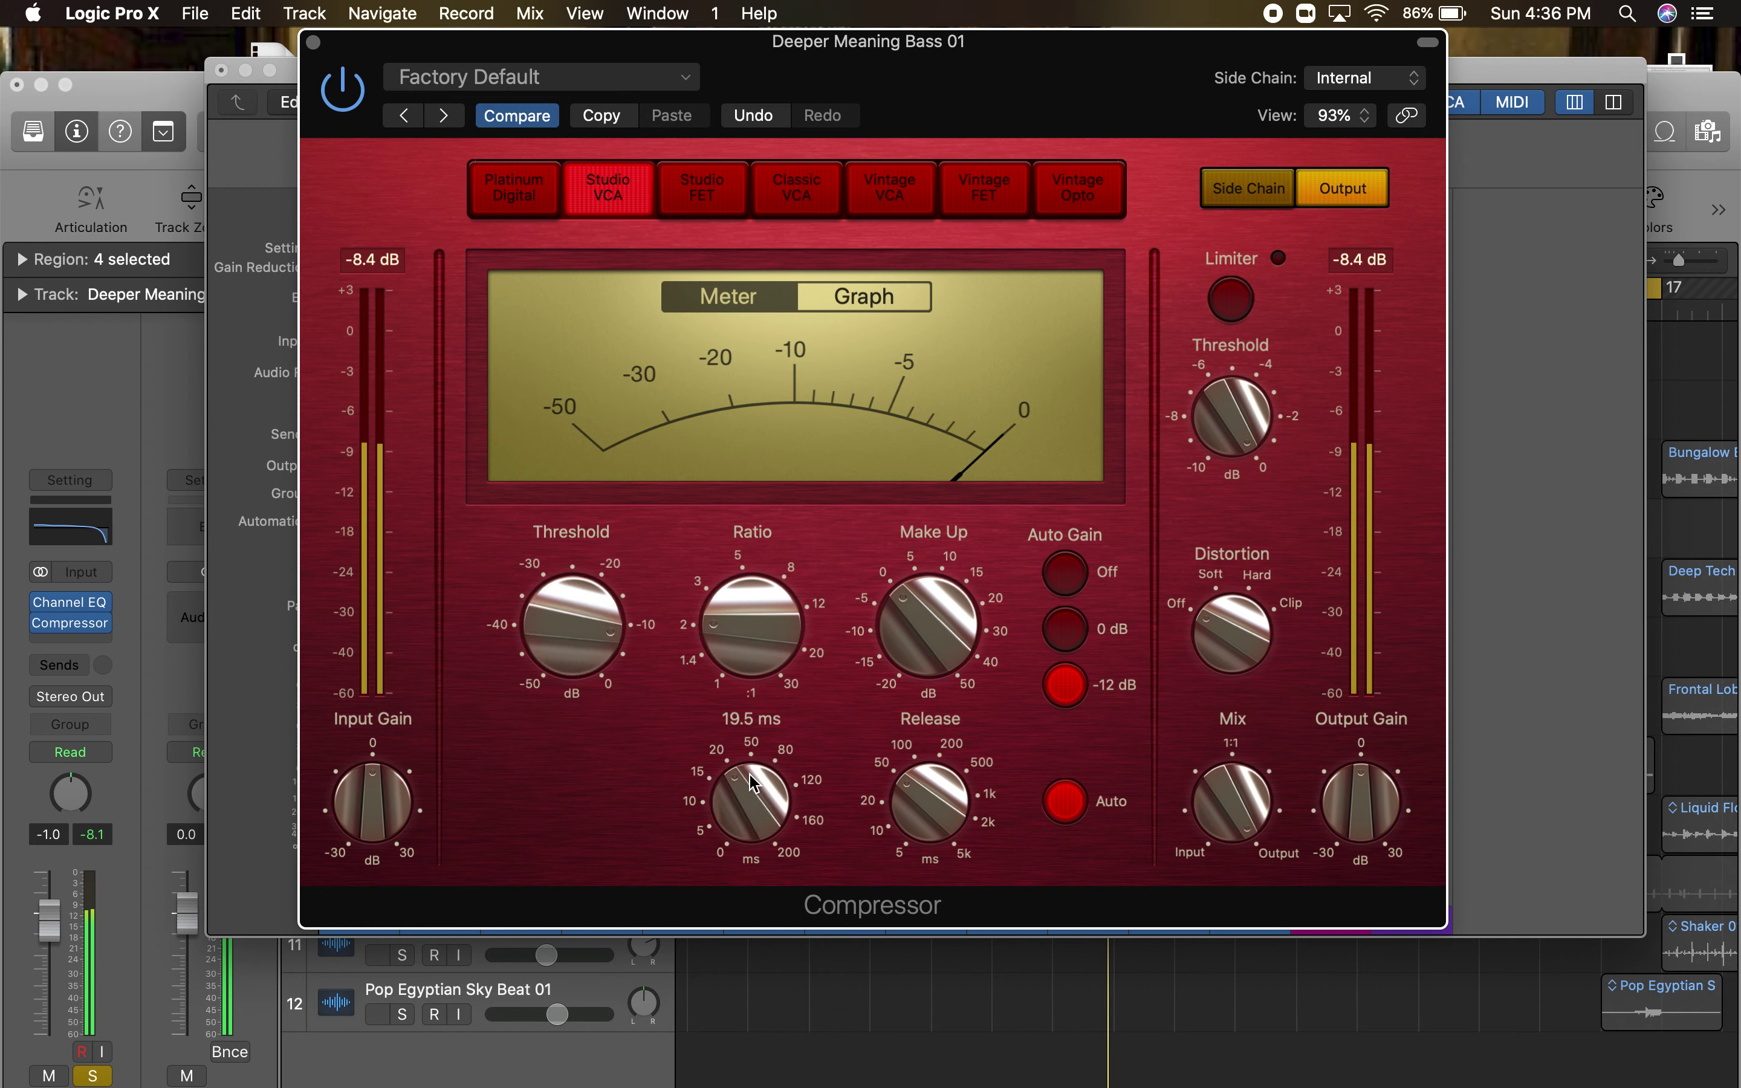
drag(931, 798, 932, 709)
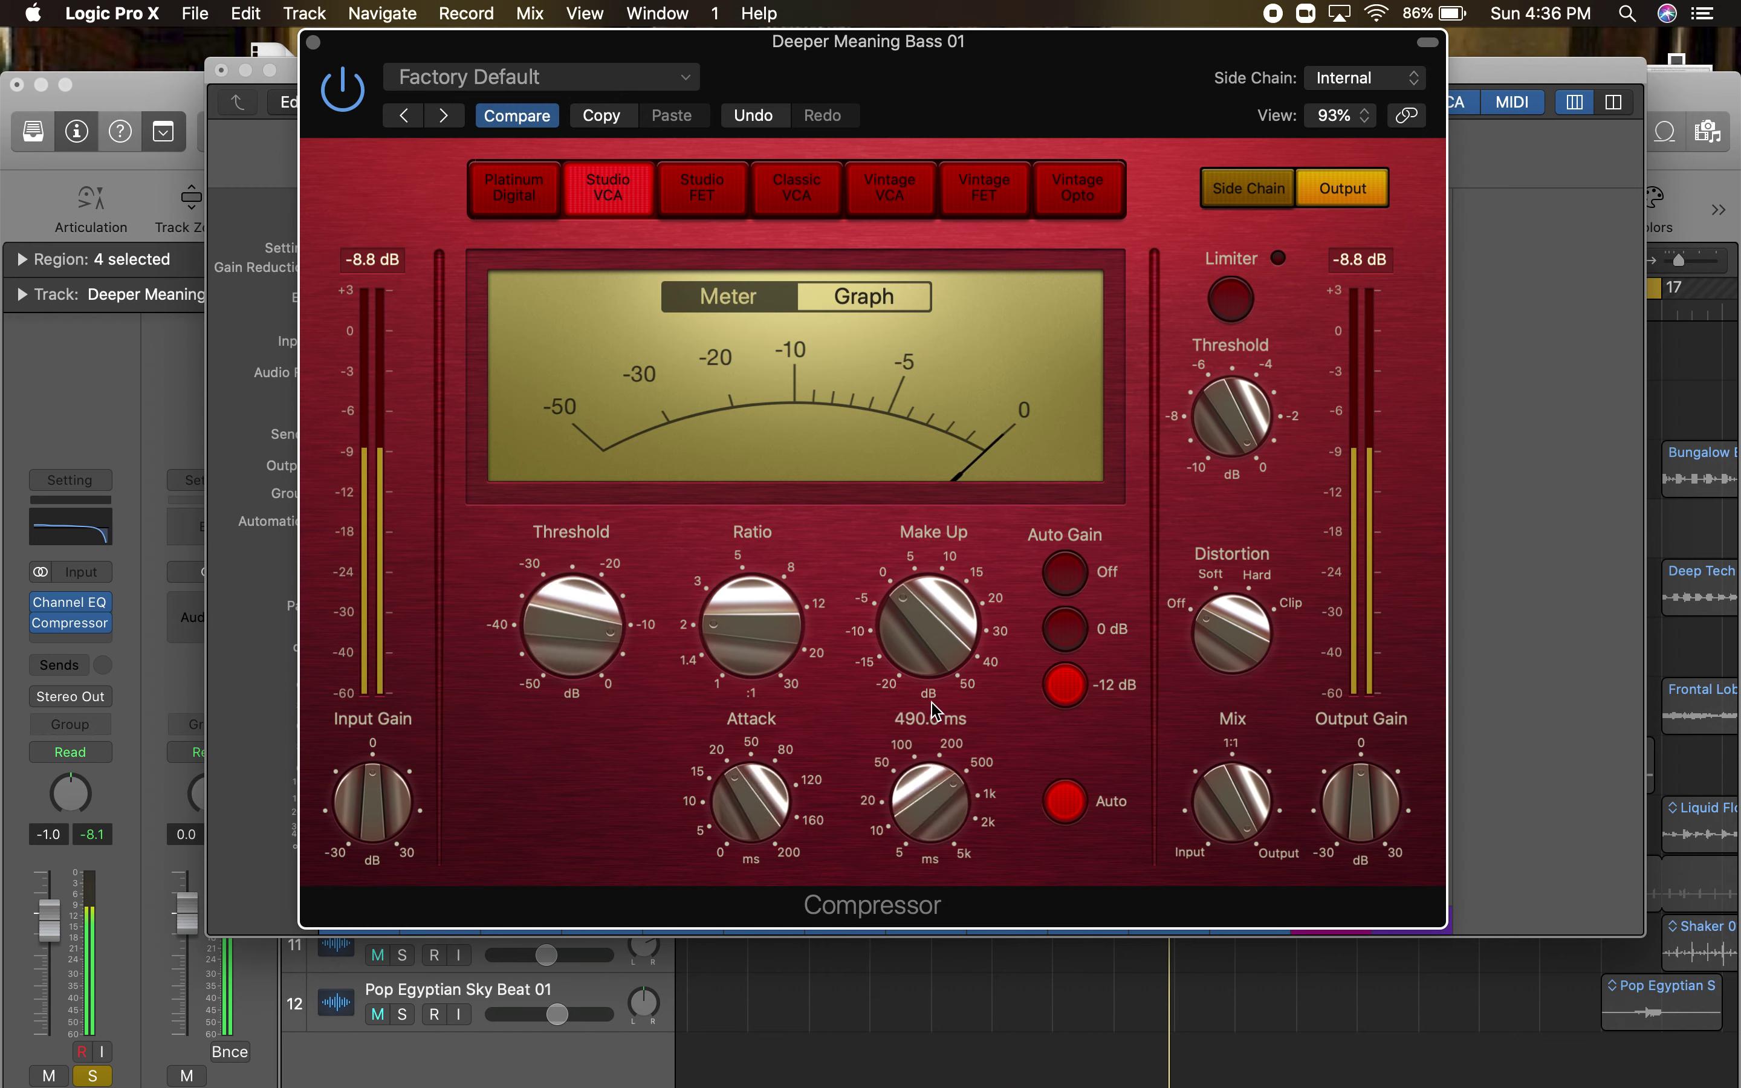
- Turn off the bass Compressor's auto gain and auto release, set distortion to Soft, and adjust the ratio with 2 dB of make-up gain
click(1064, 571)
click(1067, 802)
drag(1239, 617, 1241, 608)
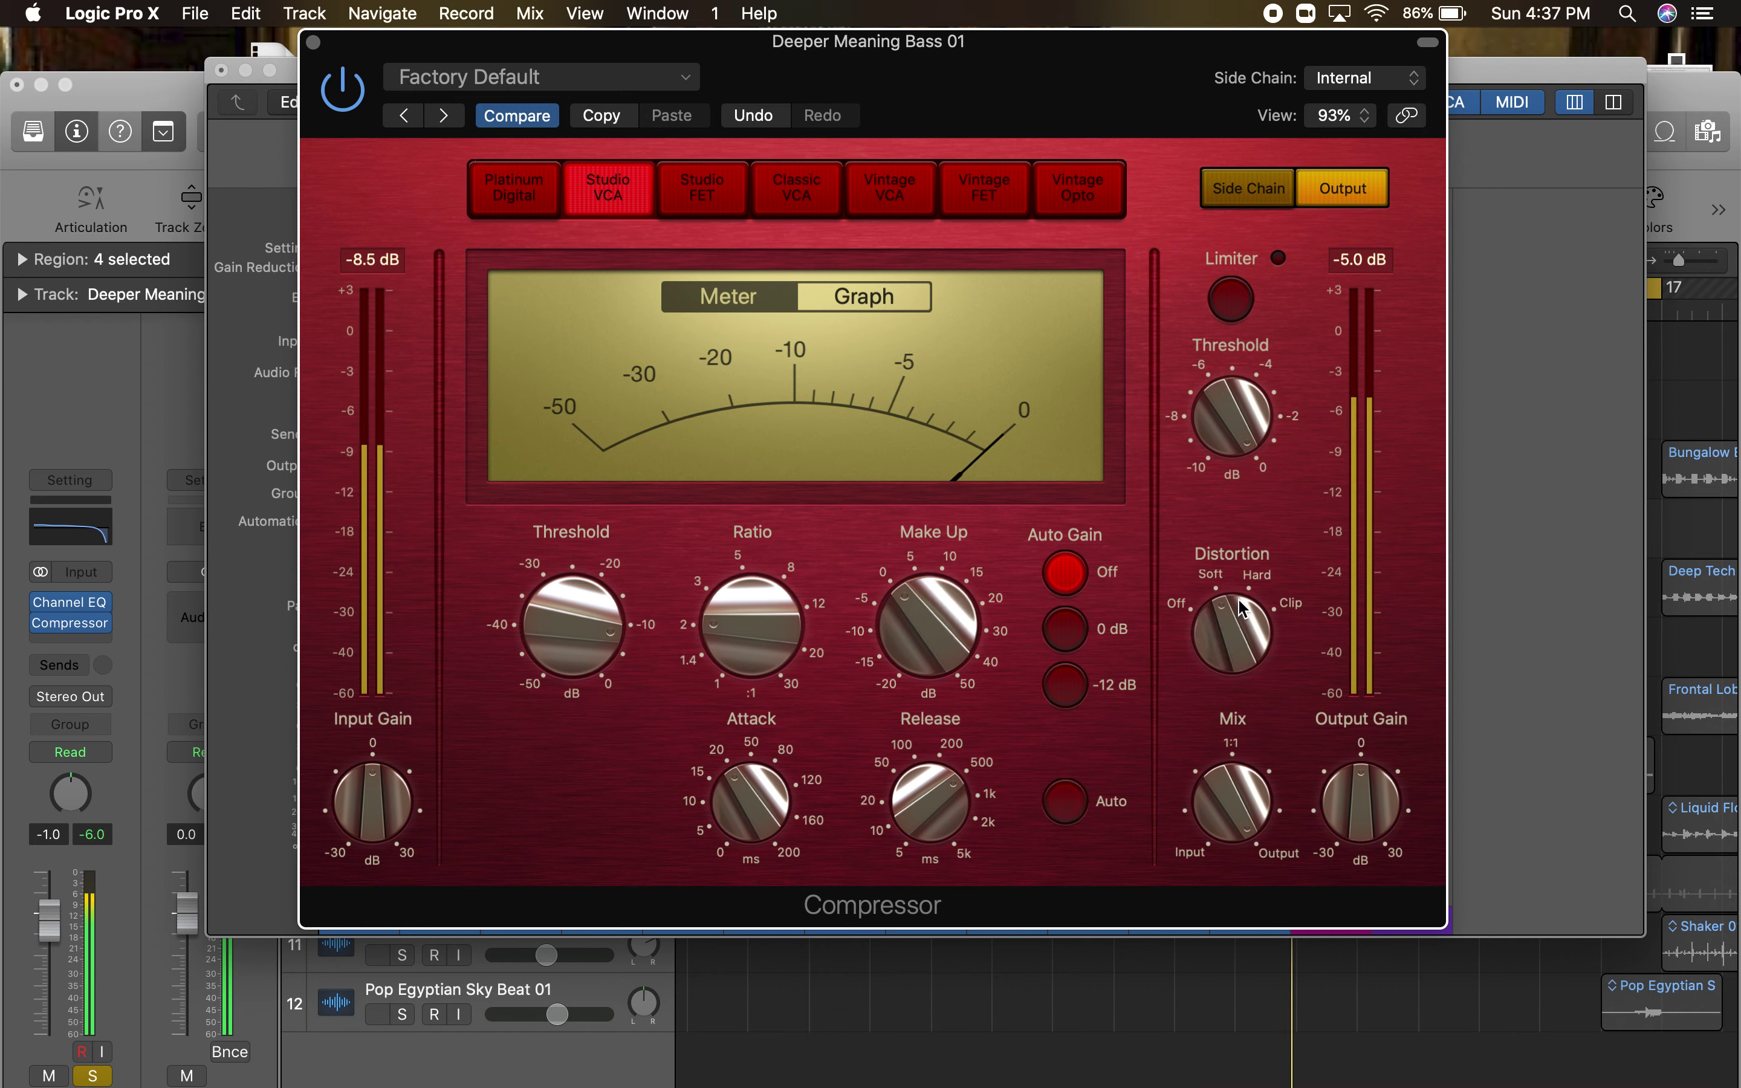
drag(749, 627, 750, 611)
drag(951, 587, 911, 603)
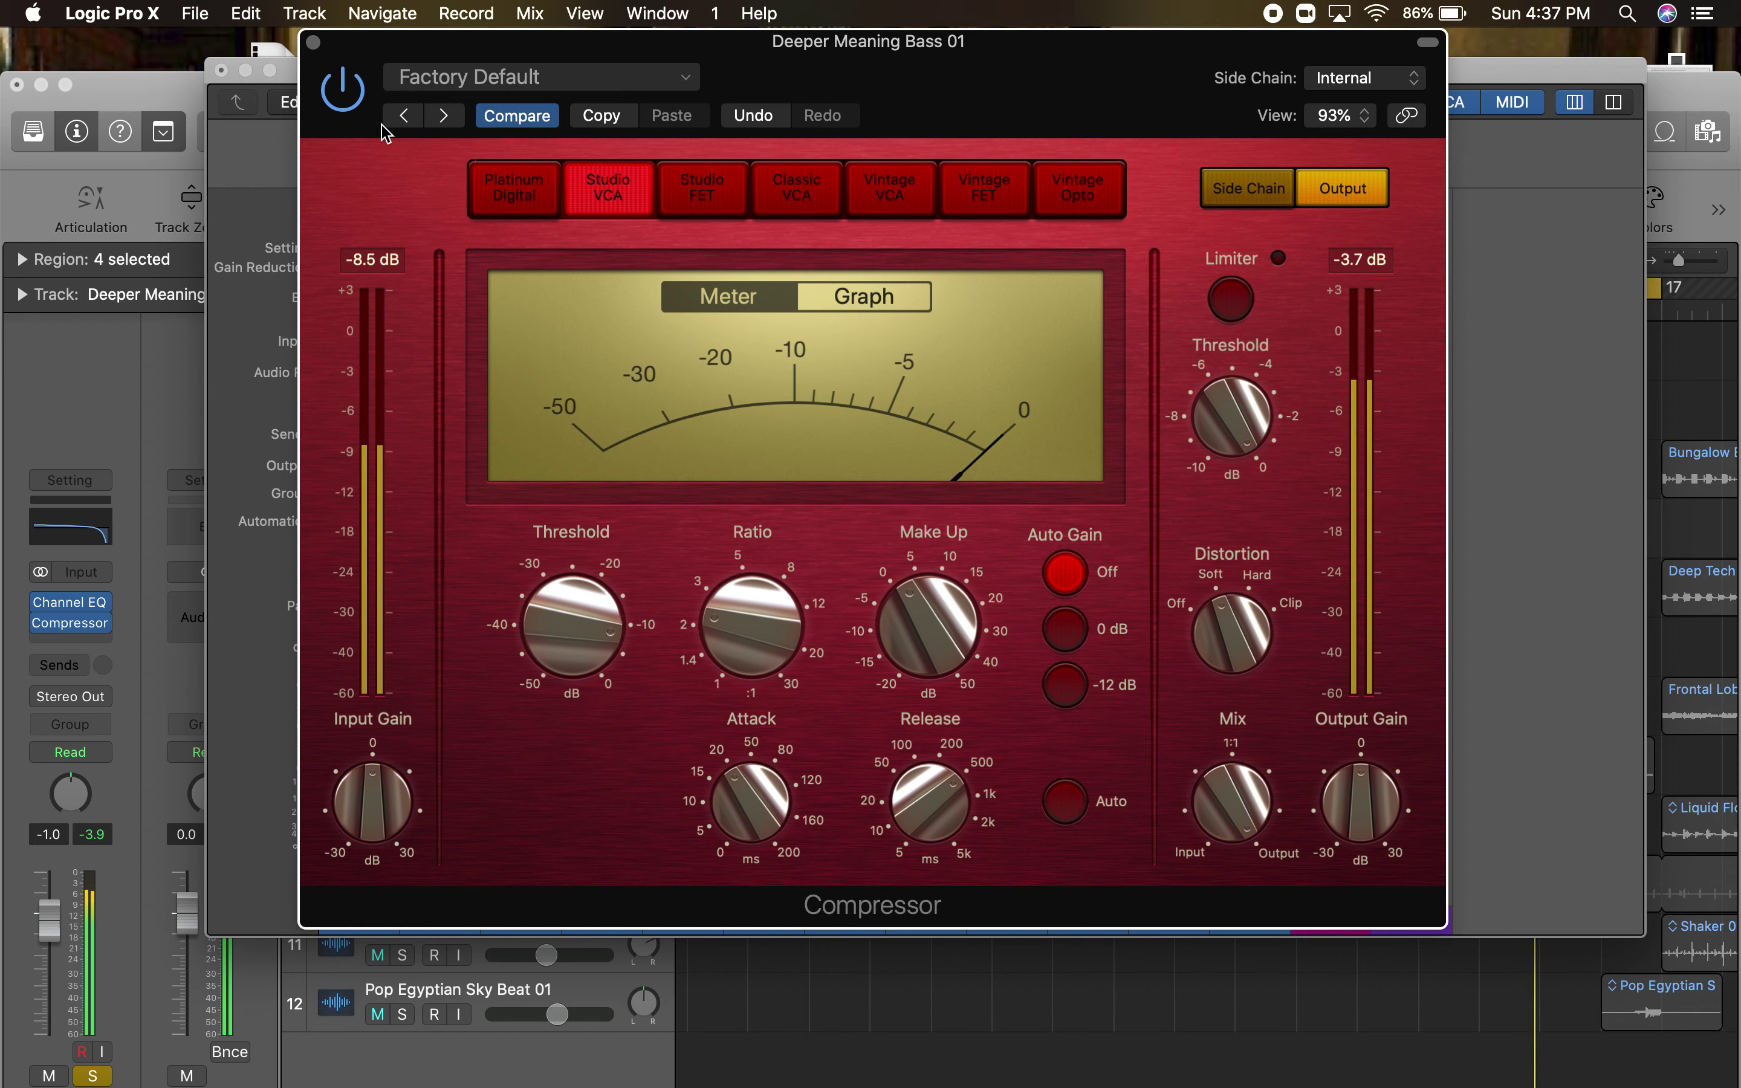
- Compare the soloed bass with the Compressor bypassed and enabled, leave it enabled, stop playback and close the plug-in
click(344, 91)
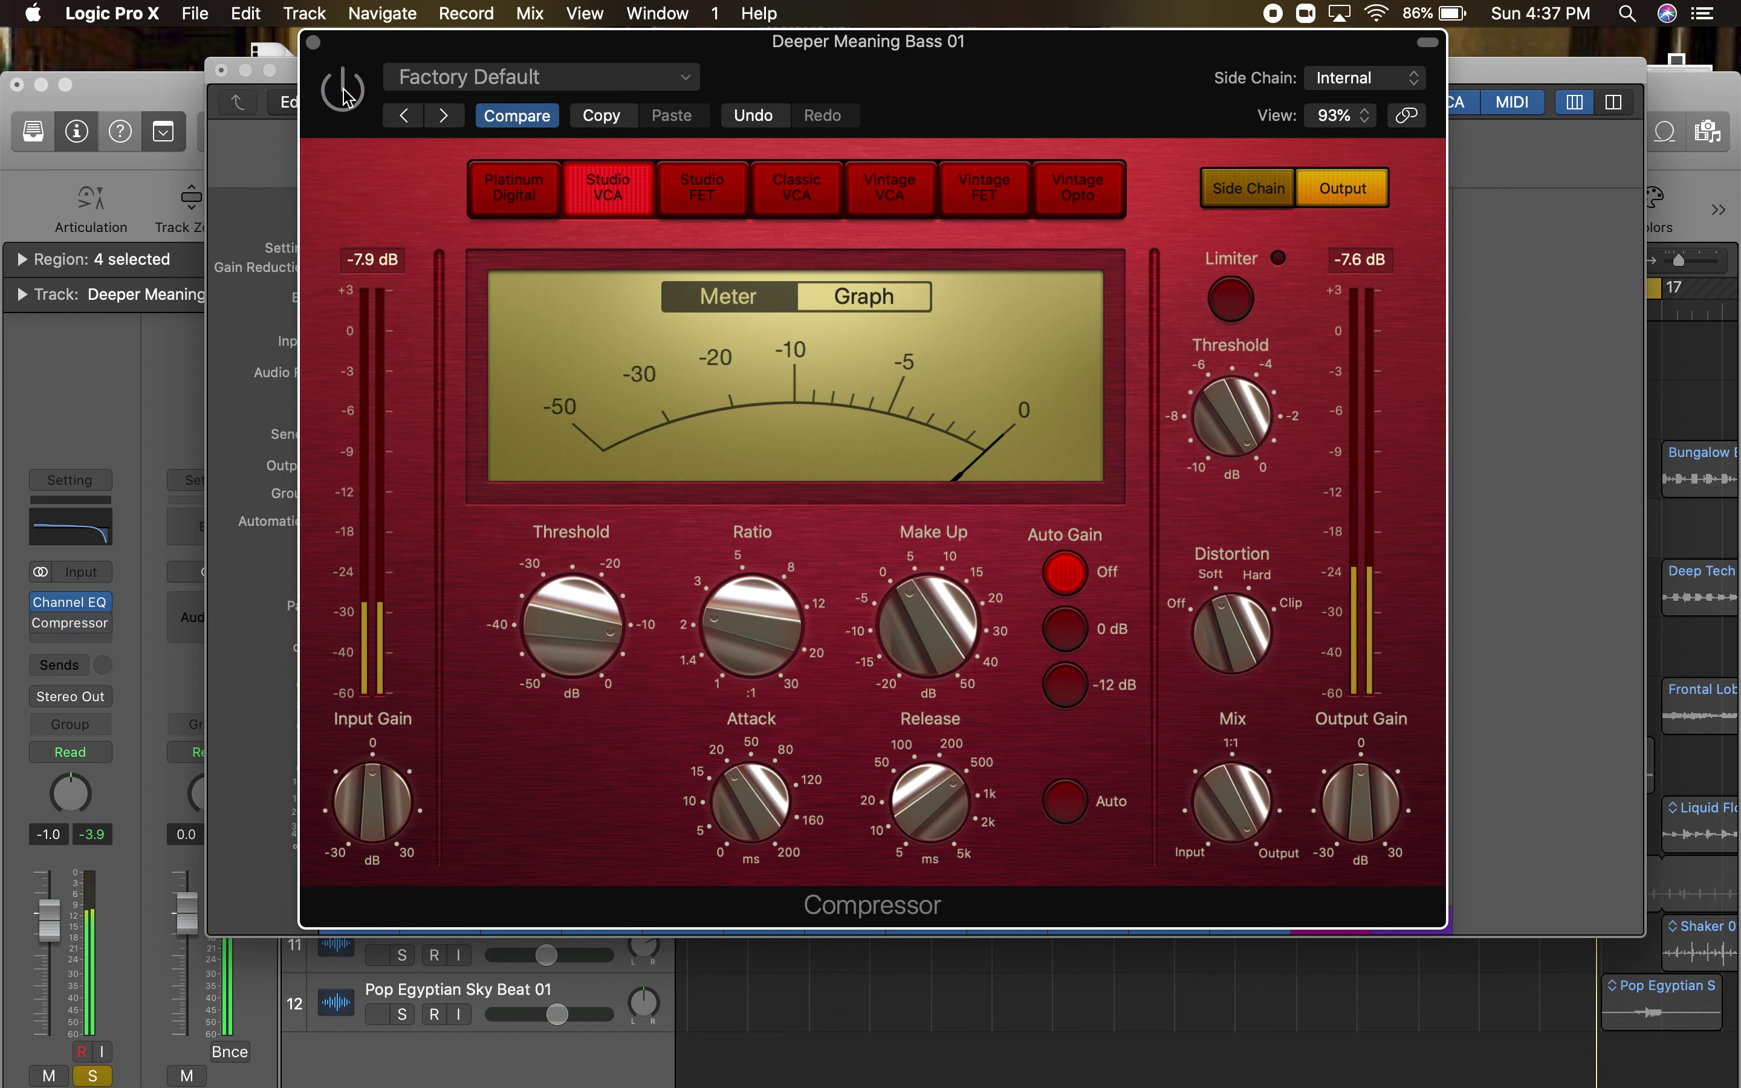
click(344, 91)
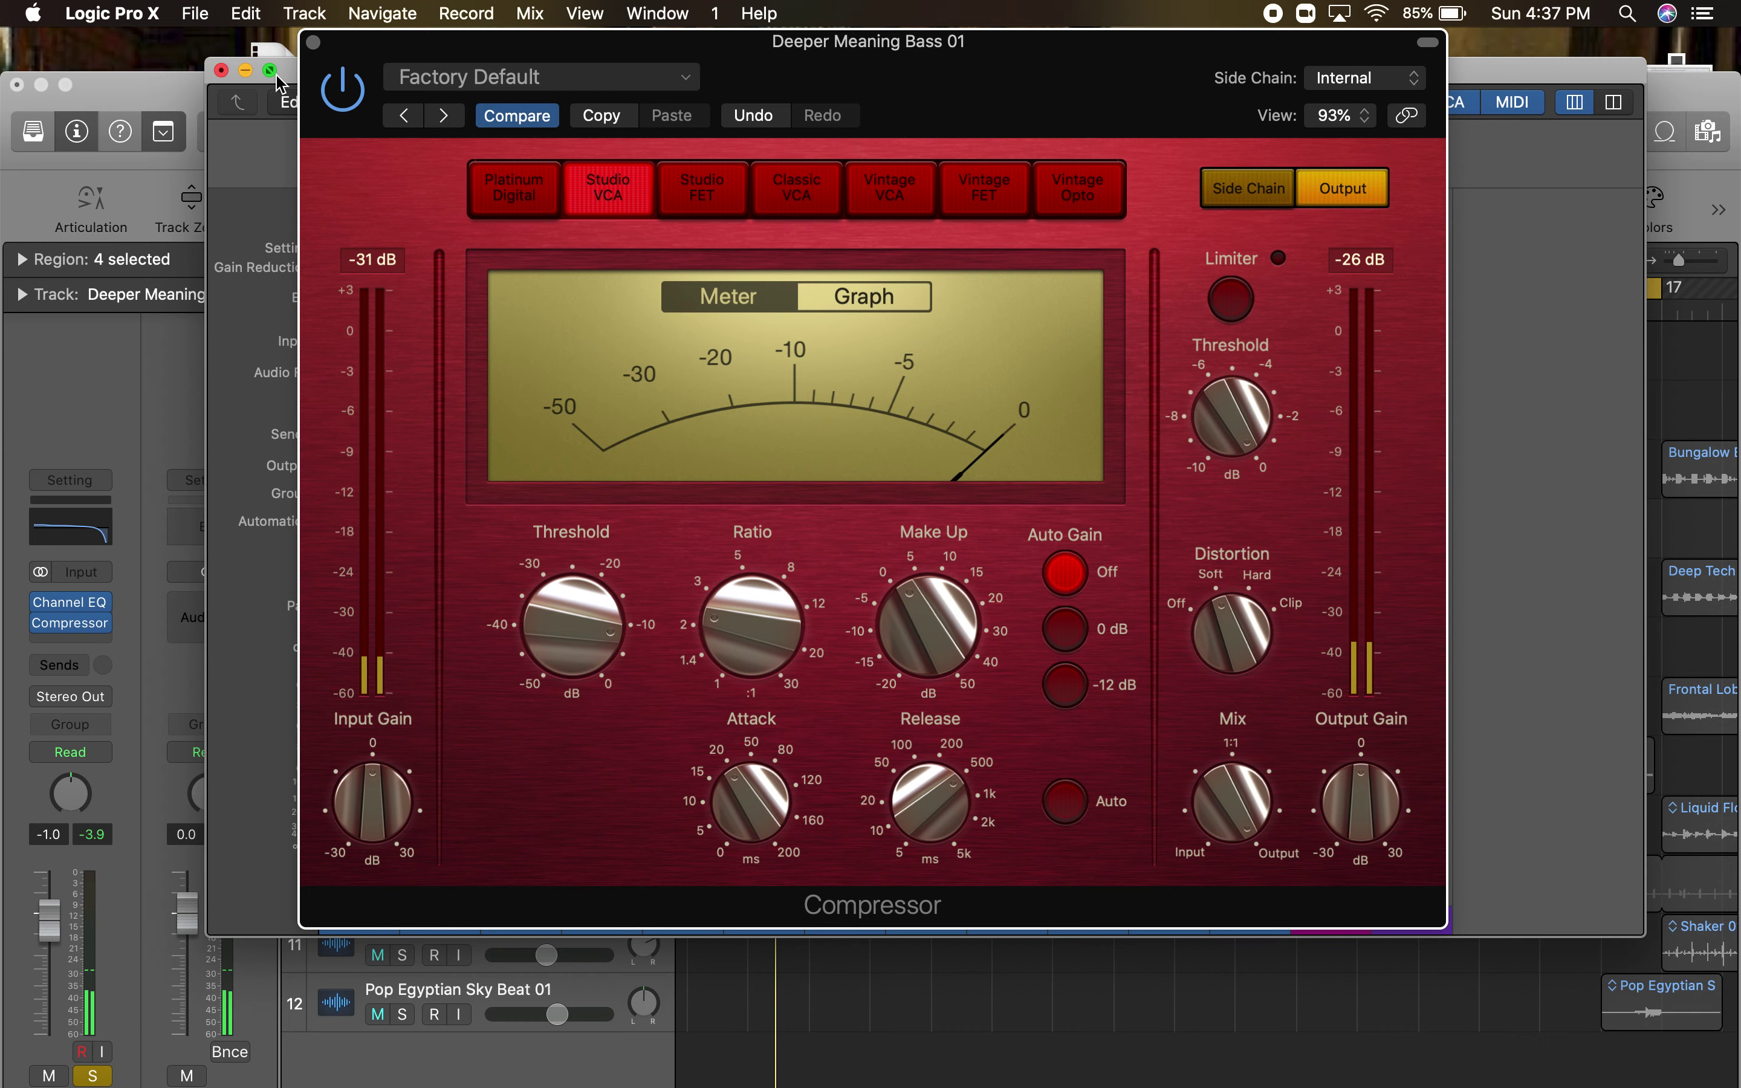
click(313, 42)
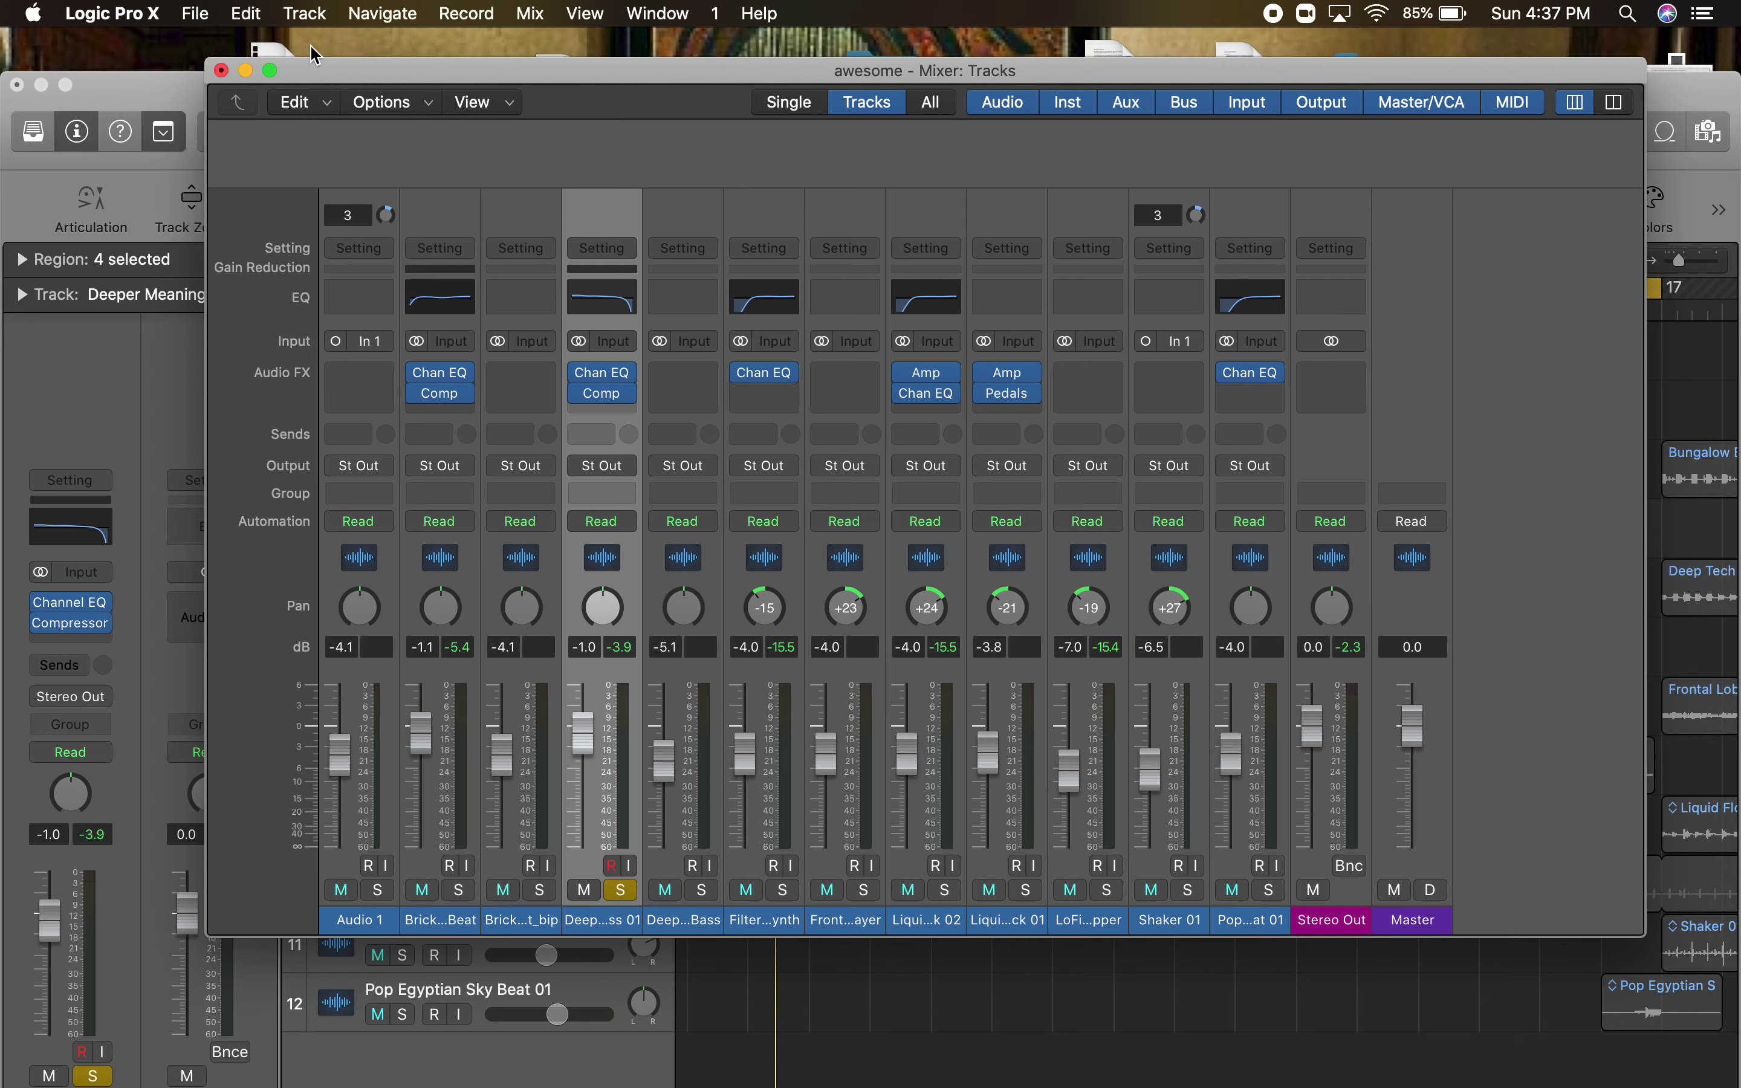
- Reopen the Compressor on Deeper Meaning Bass 01, lower its make-up gain slightly and close the plug-in
mouse_move(630, 403)
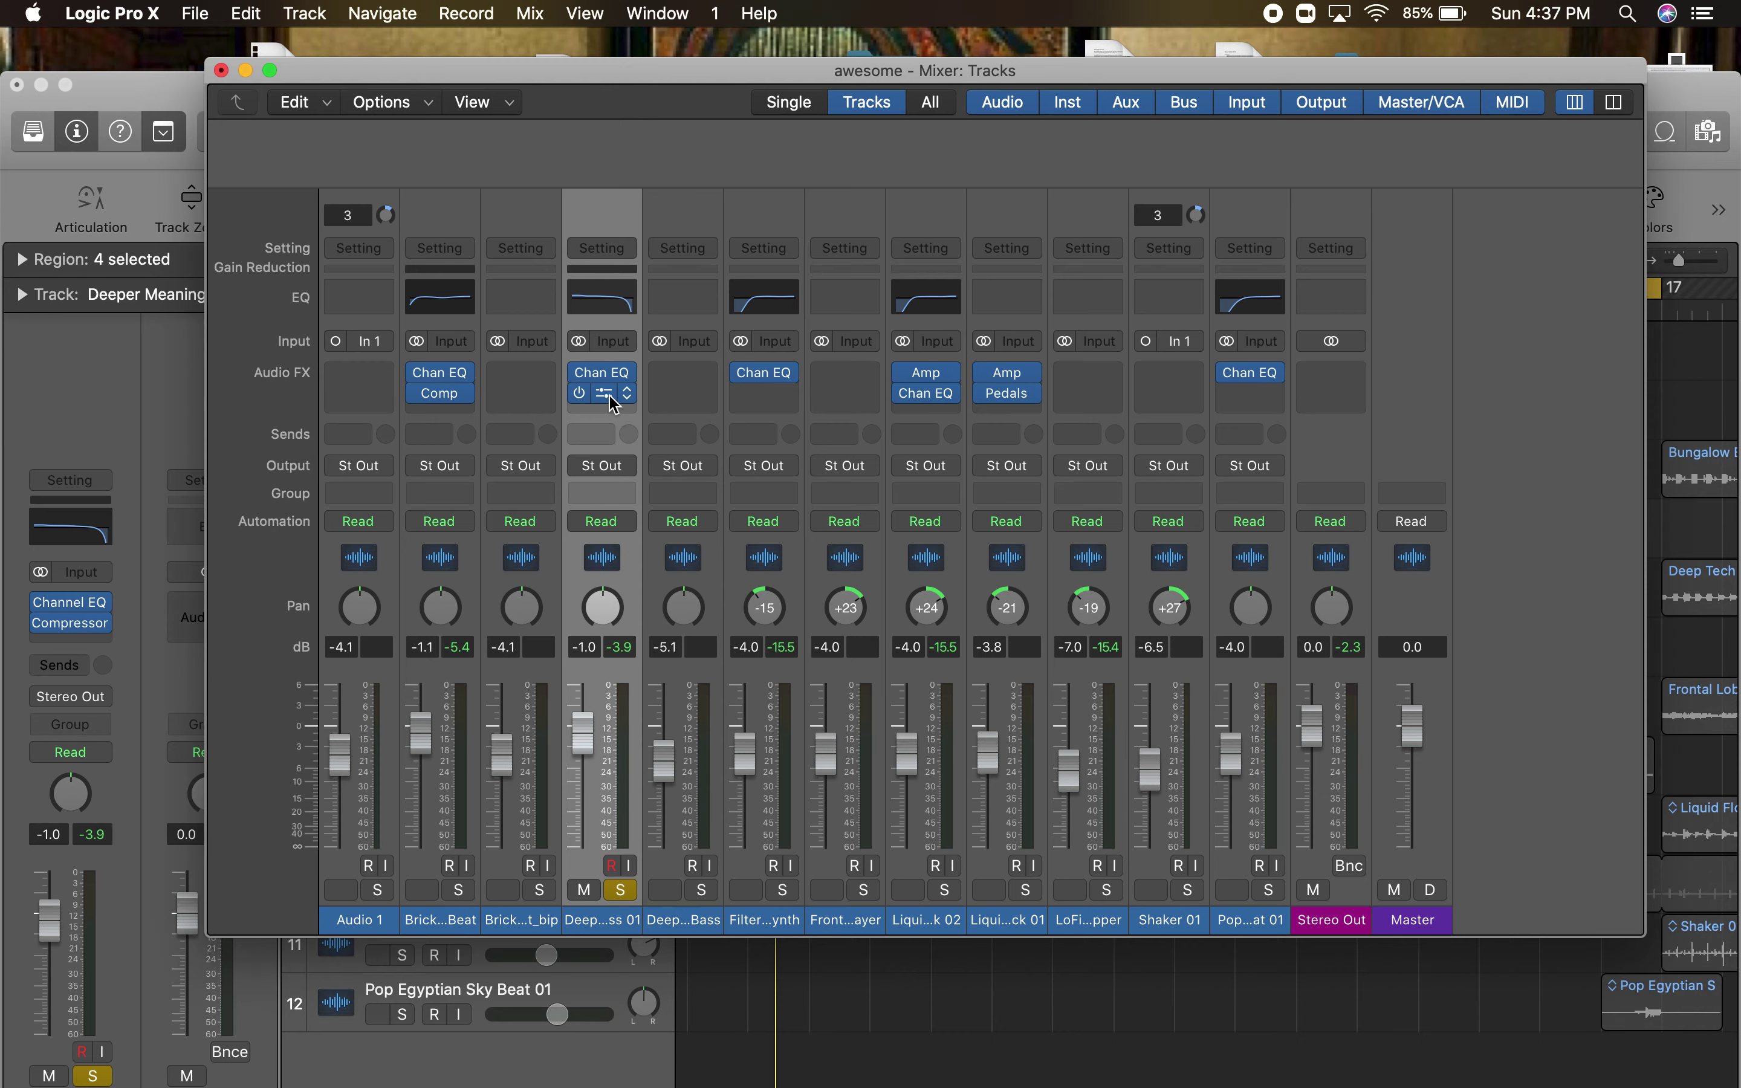
click(608, 397)
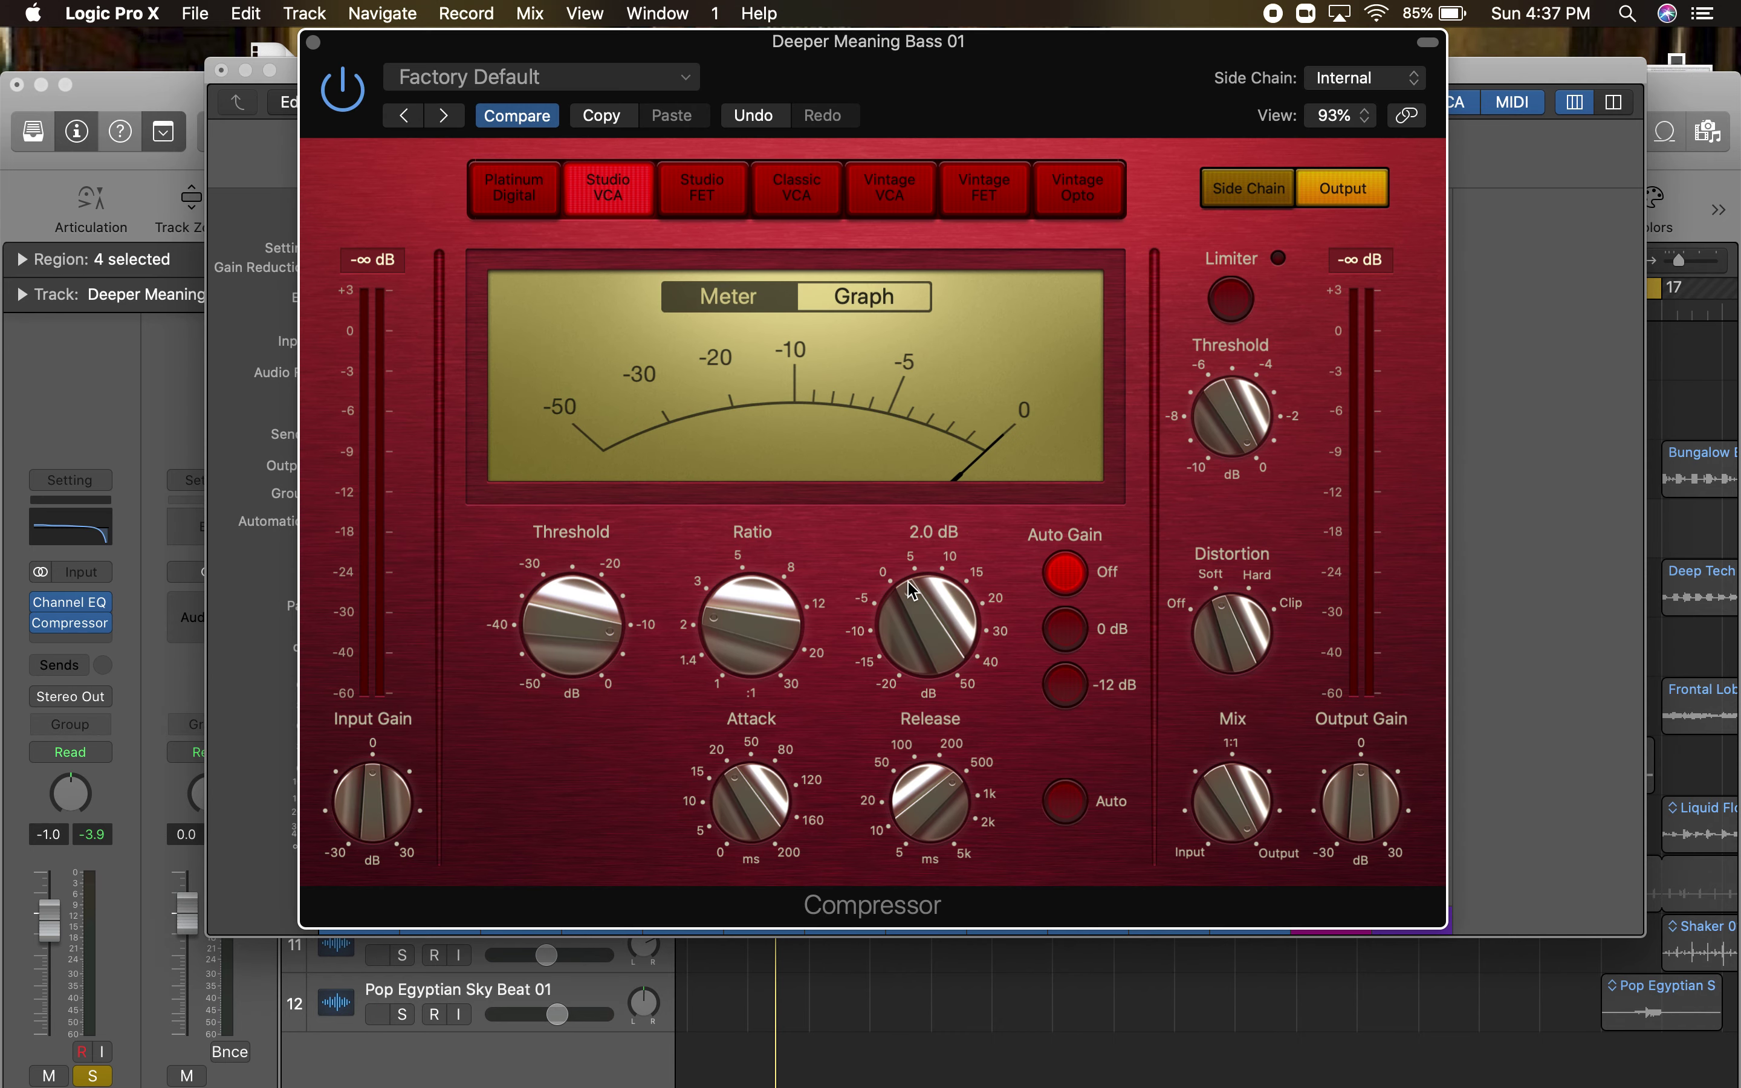
drag(908, 601, 909, 611)
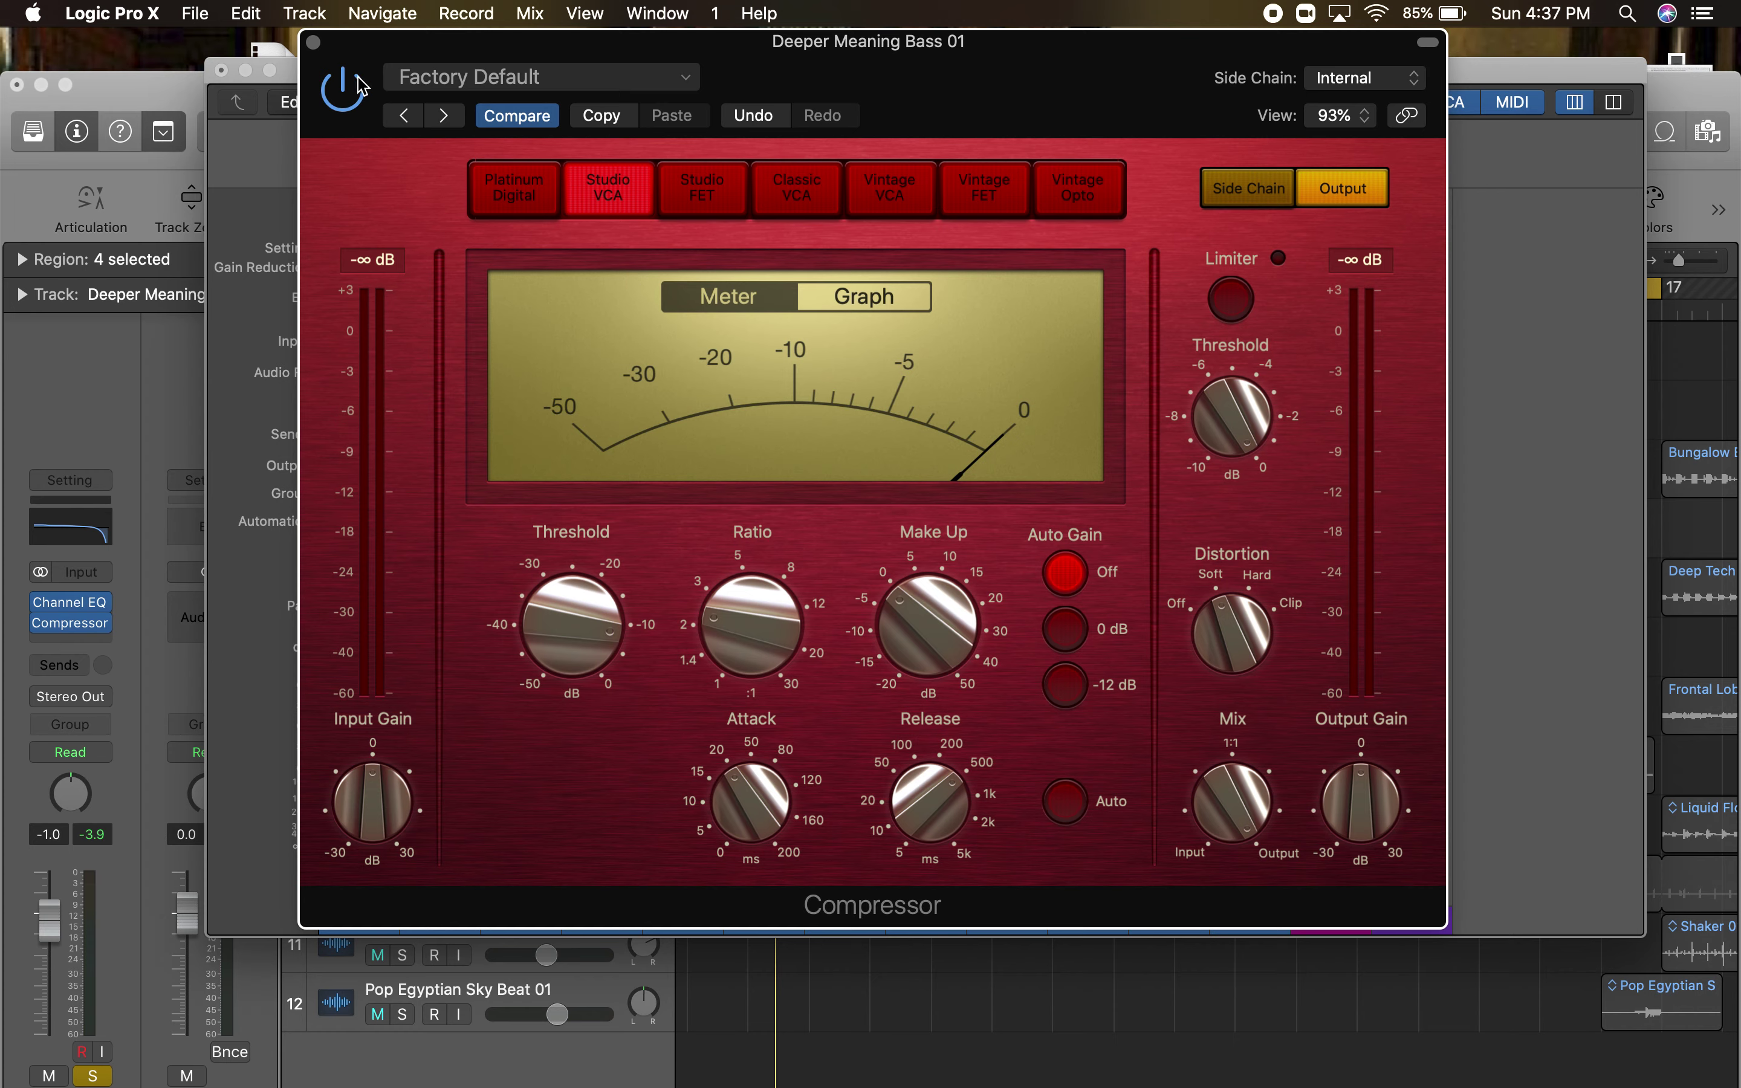
click(314, 43)
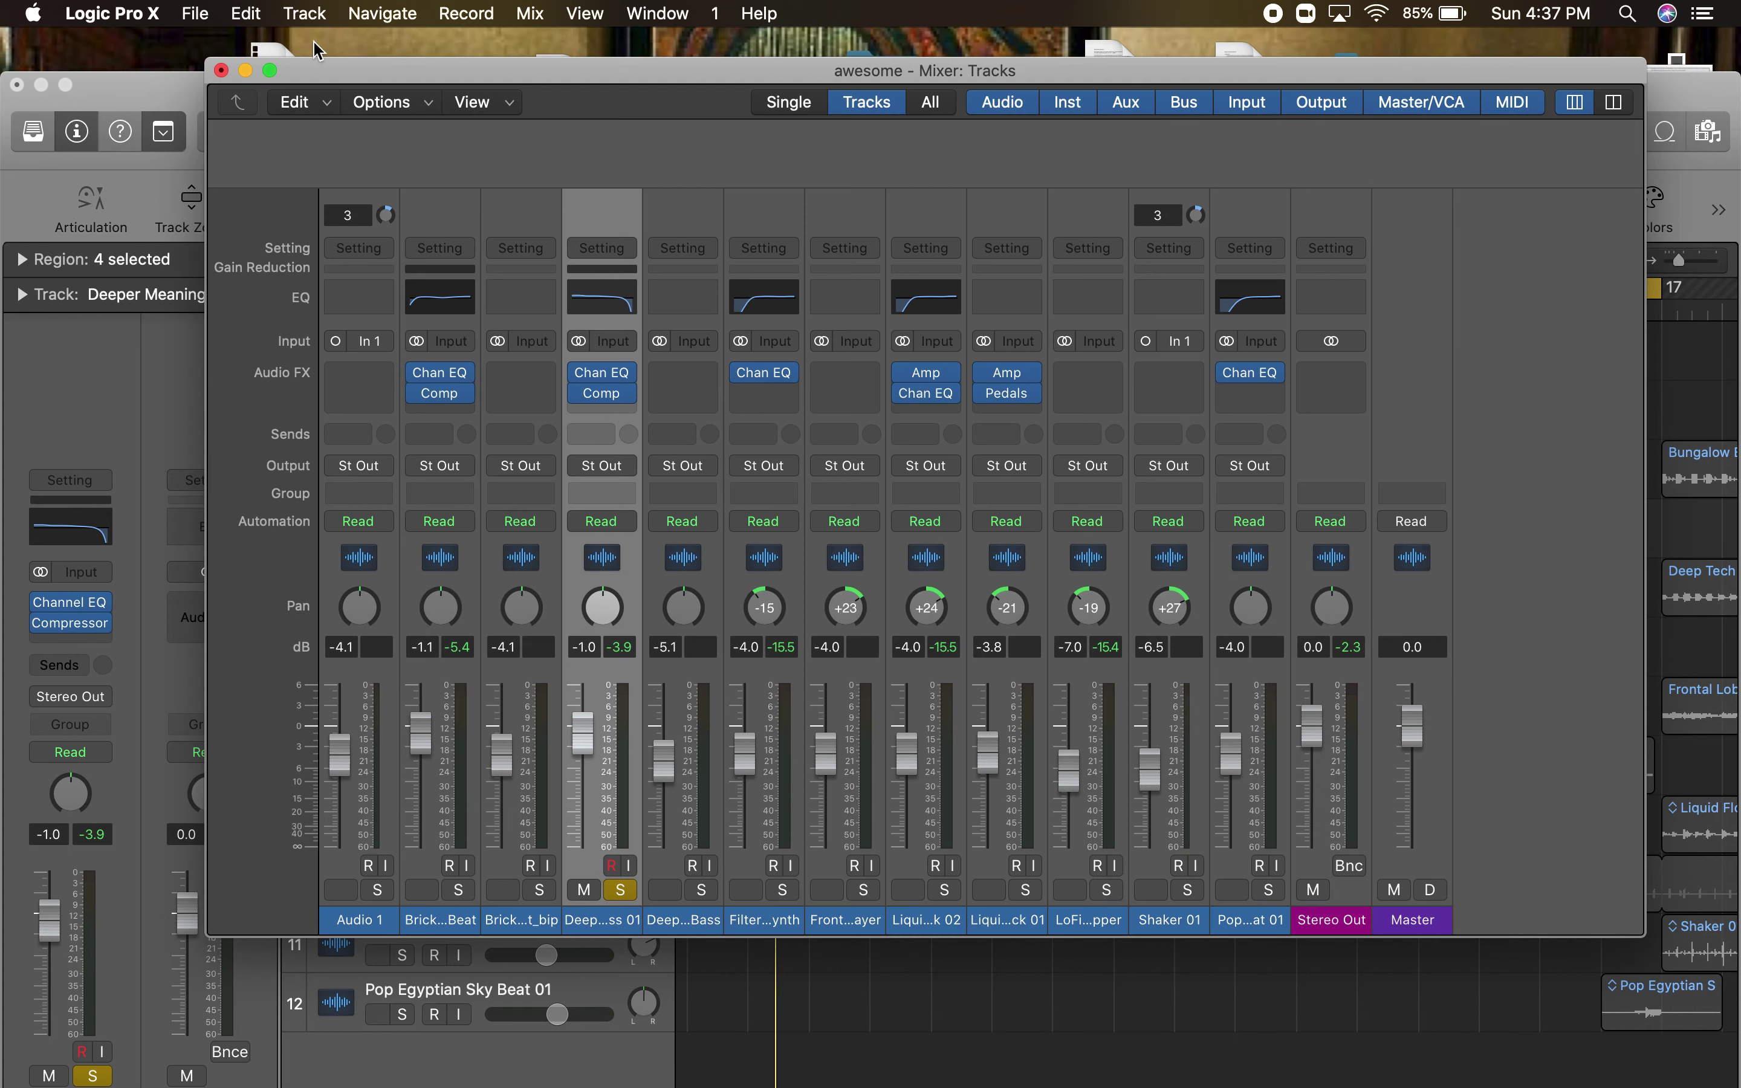
- Insert Bass Amp Designer after the bass Compressor and slightly lower its 40 Hz and 100 Hz graphic EQ sliders
click(611, 411)
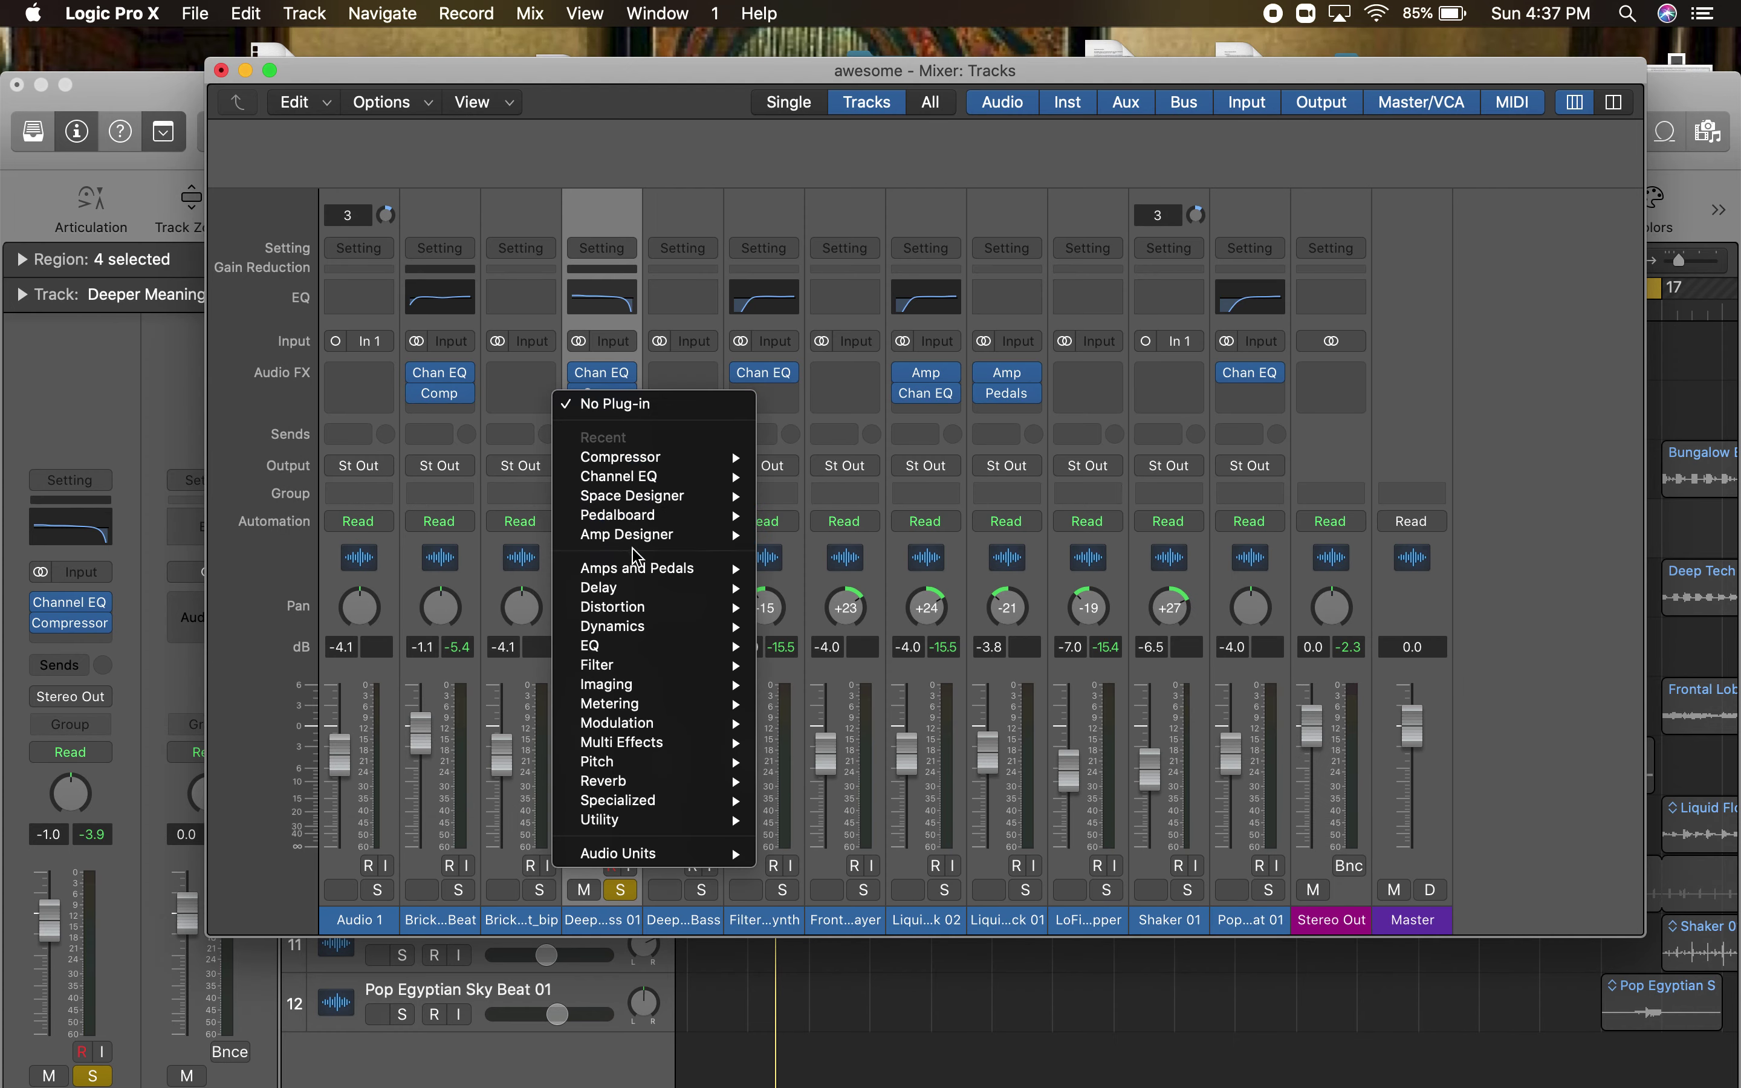
mouse_move(636, 568)
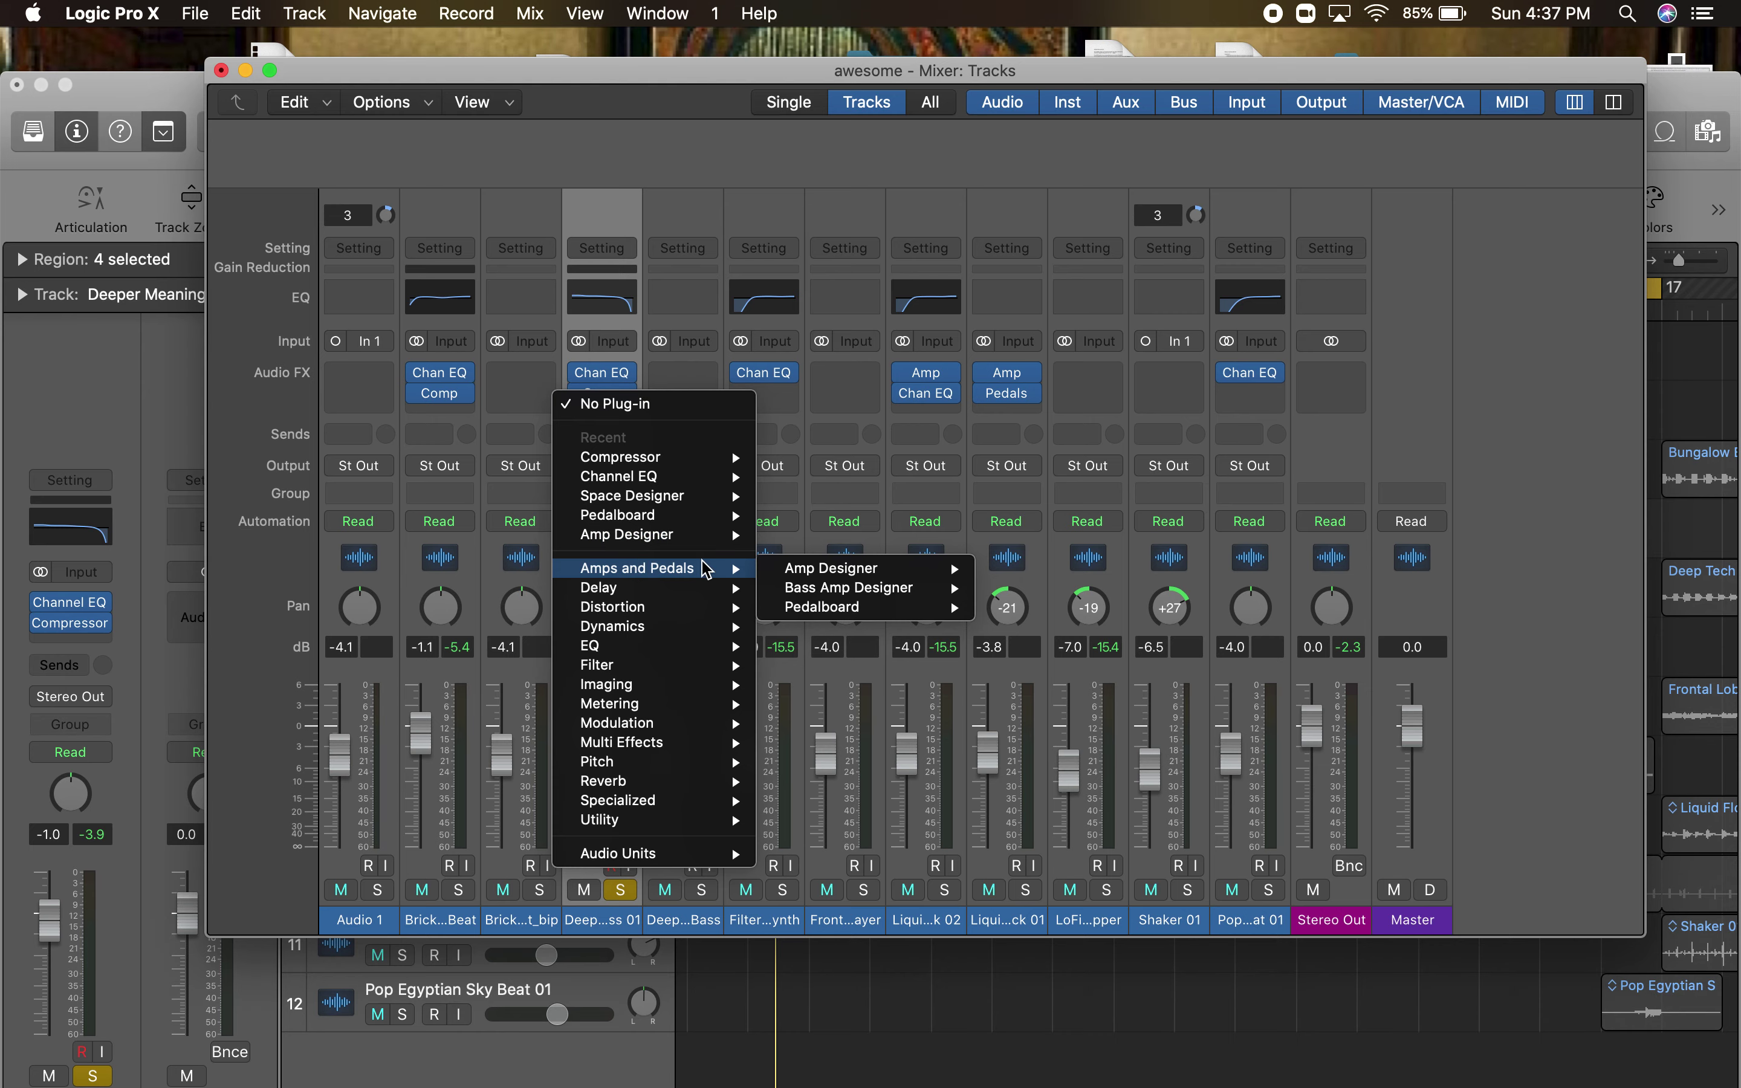
mouse_move(856, 589)
click(1051, 589)
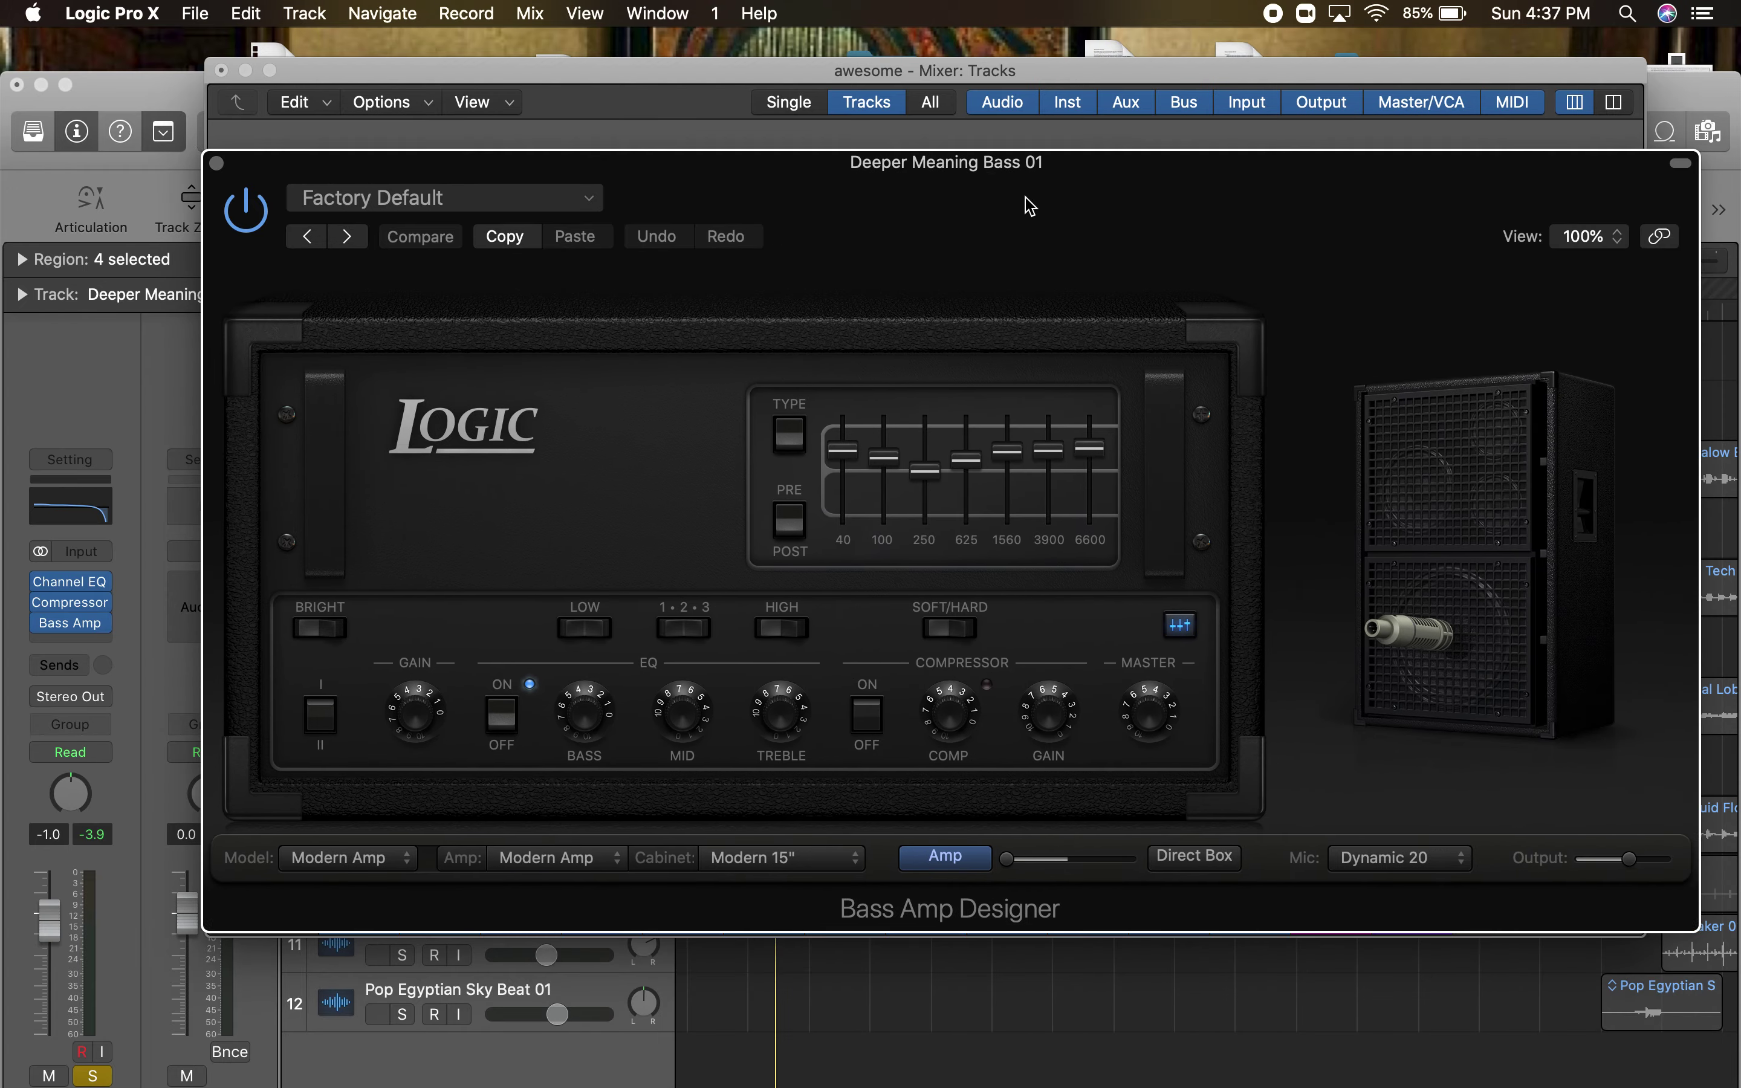
drag(1029, 205, 933, 175)
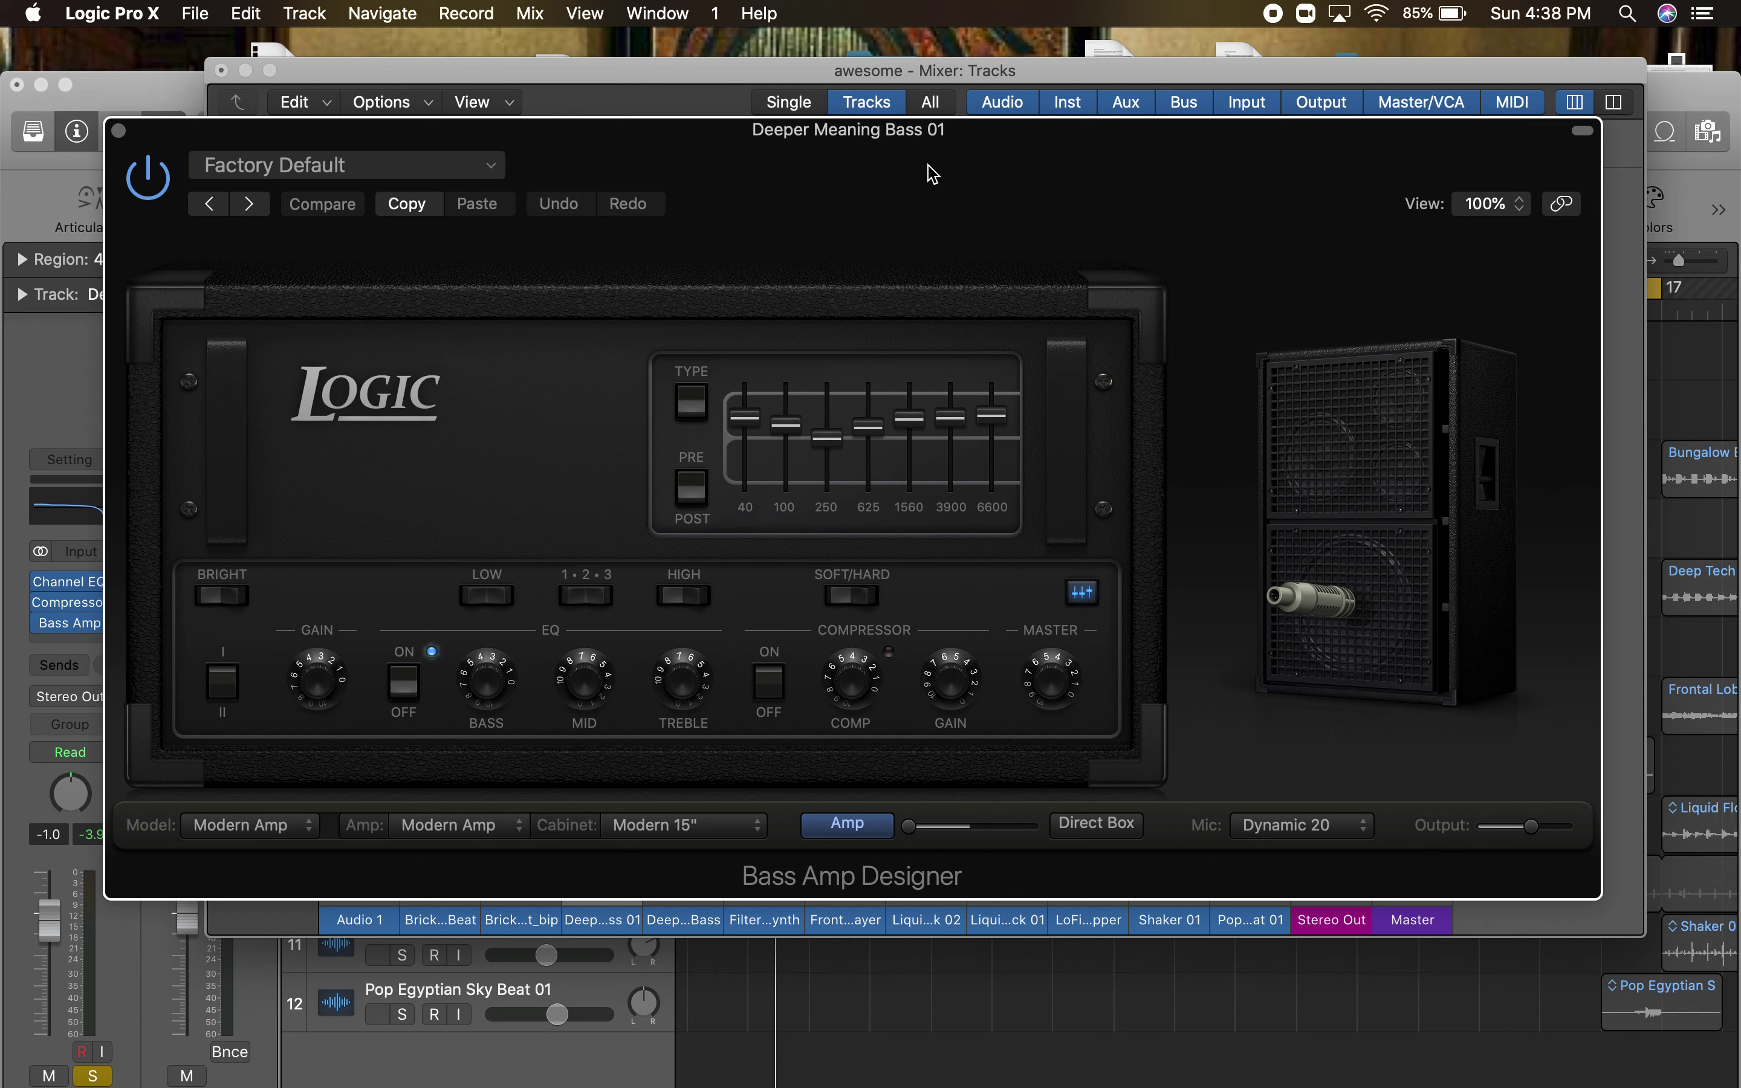
drag(745, 416, 787, 434)
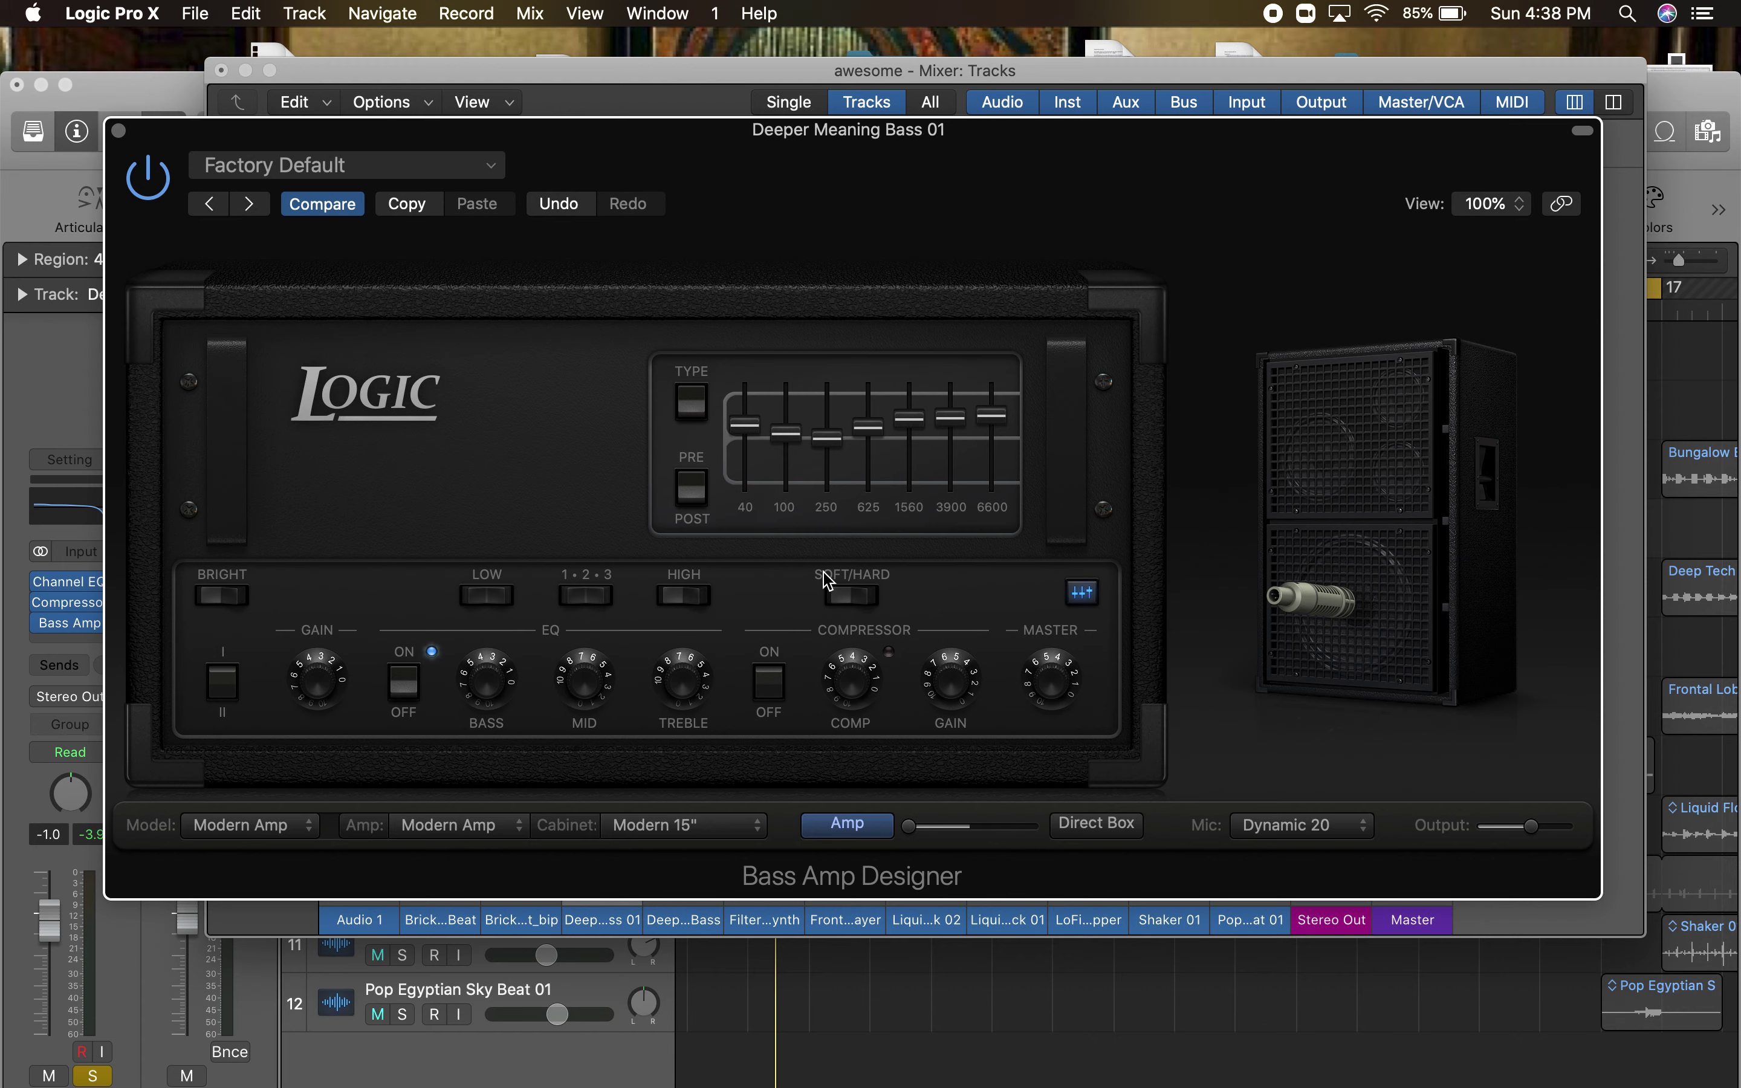
- Audition the Modern Cabinet Distant and Direct (PowerAmp Out) cabinets, settle on Classic Cabinet 8x10", and switch the amp to Flip-Top Amp
mouse_move(1369, 582)
click(742, 835)
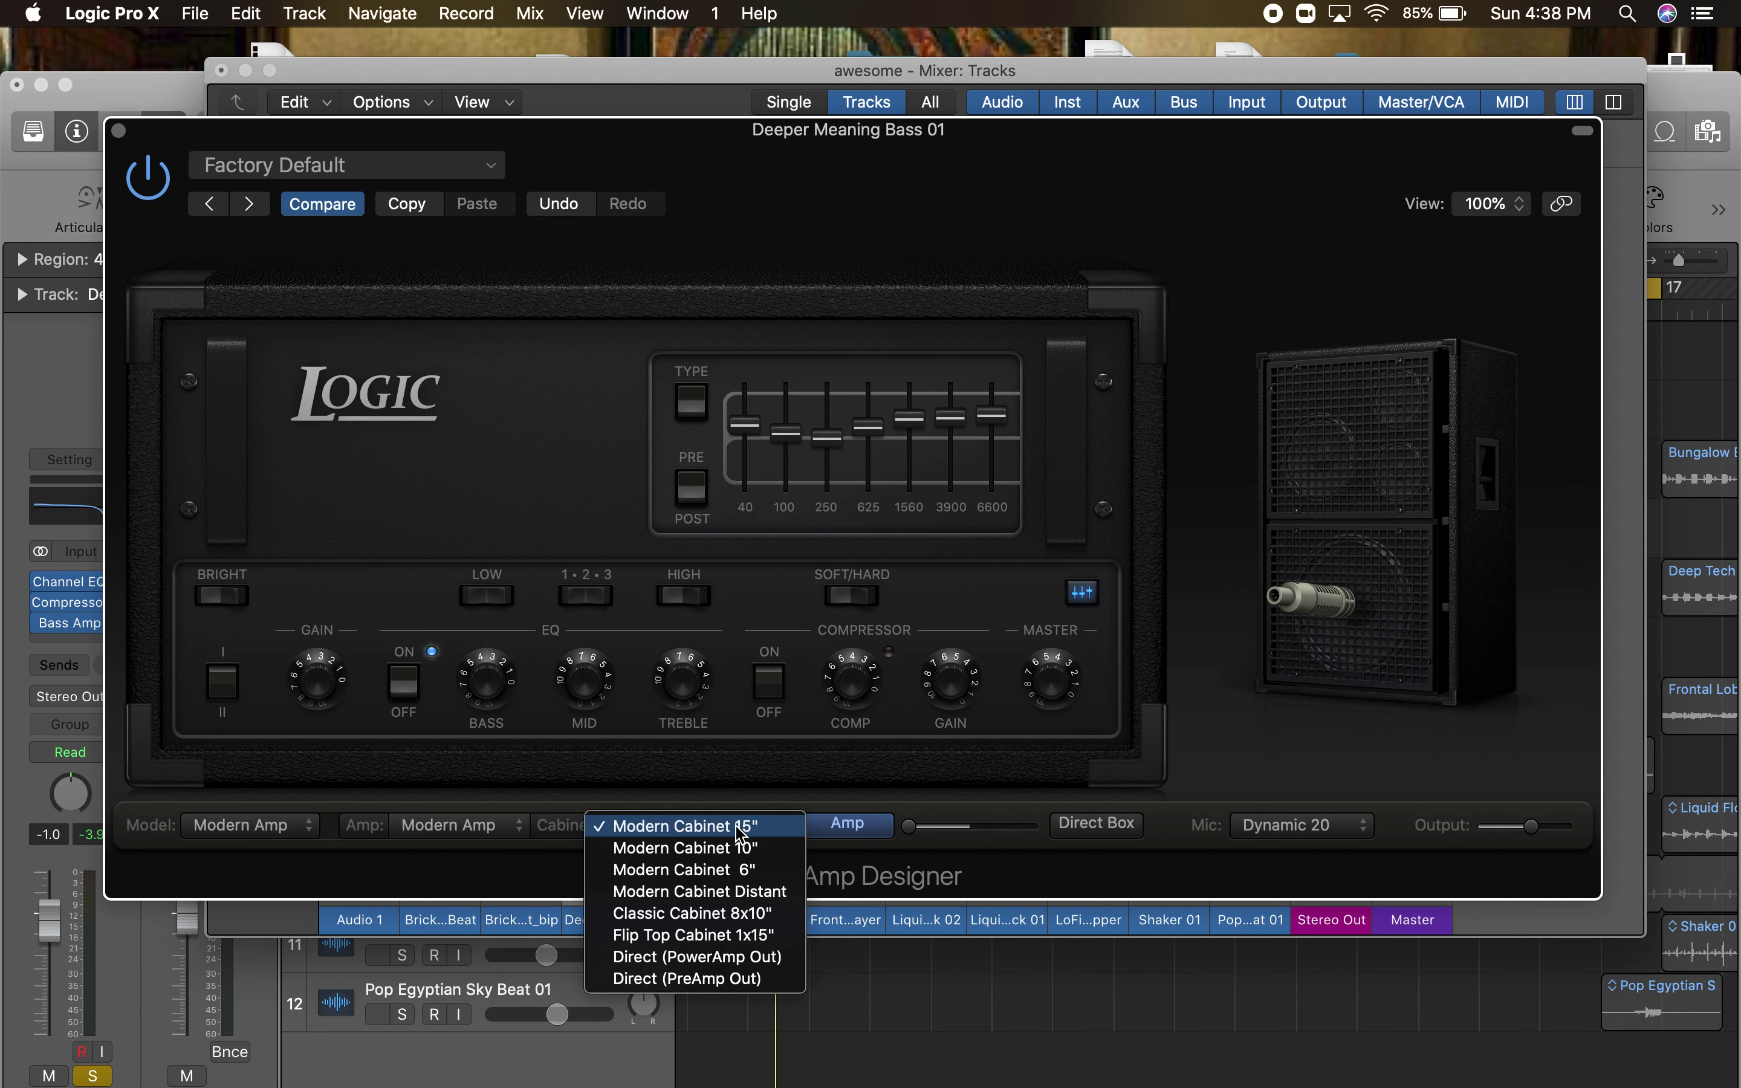
click(719, 891)
click(687, 827)
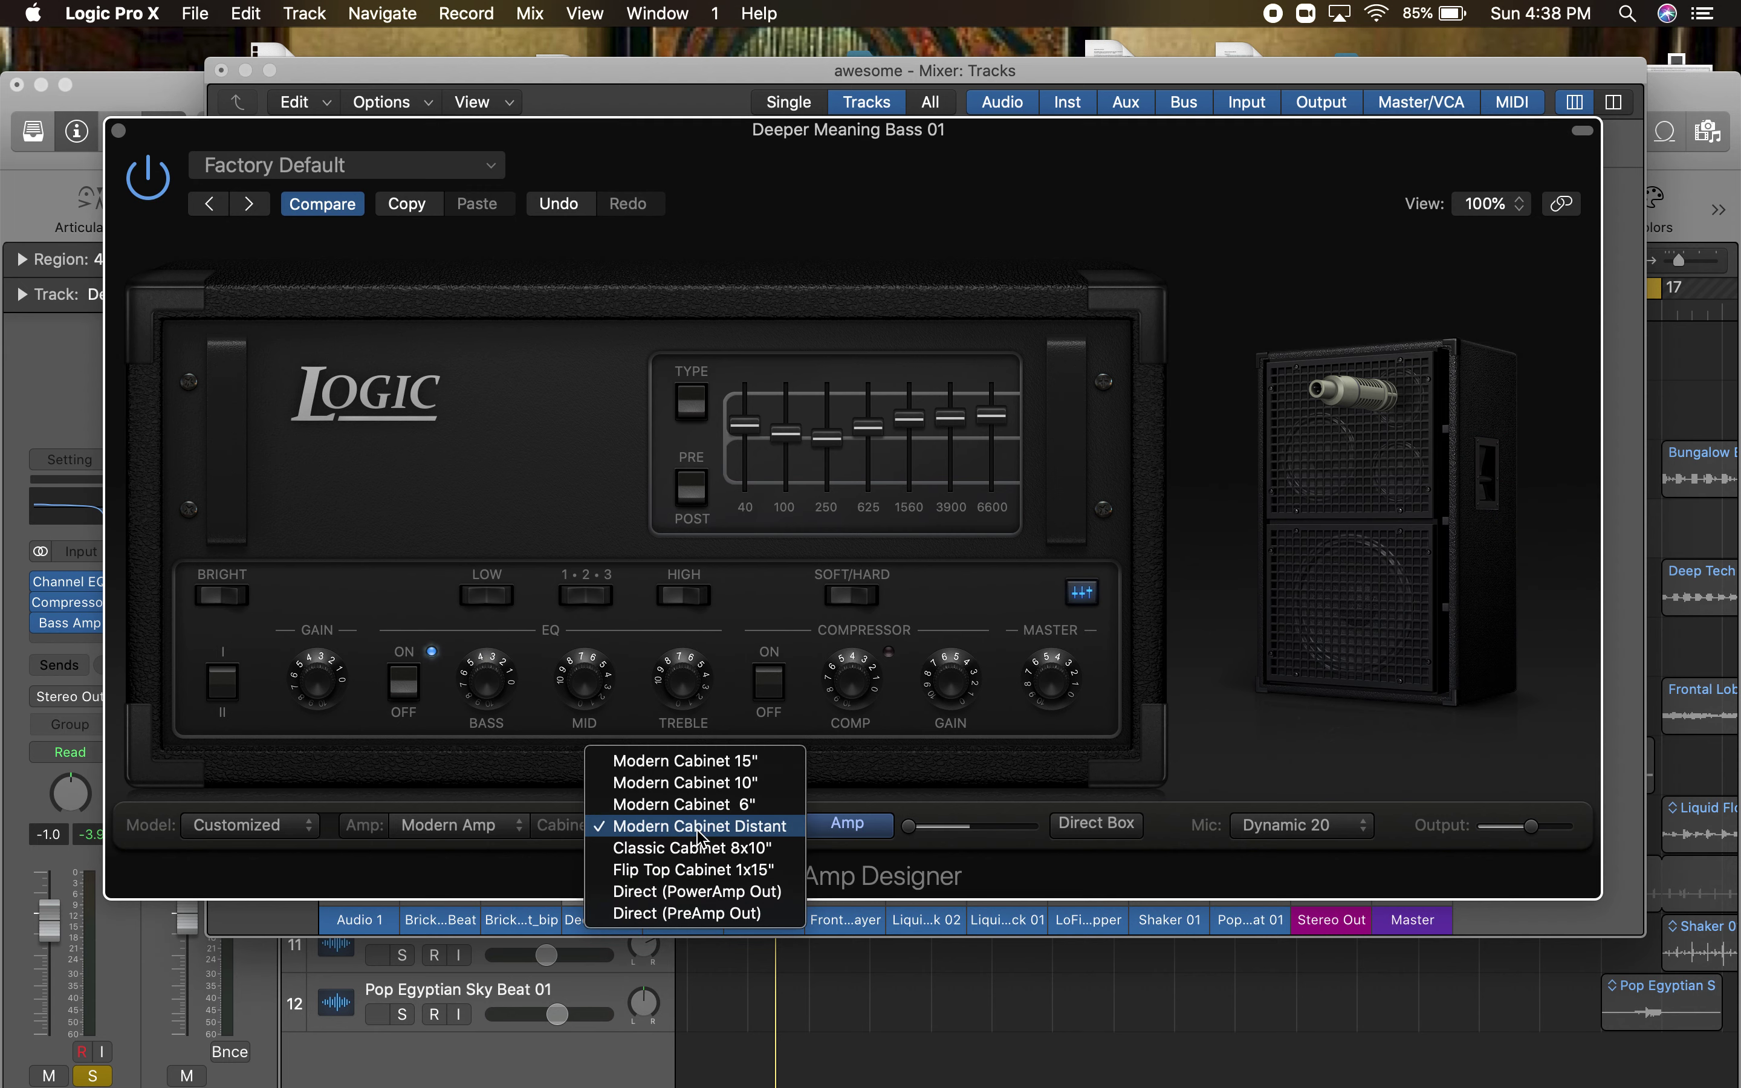
click(683, 899)
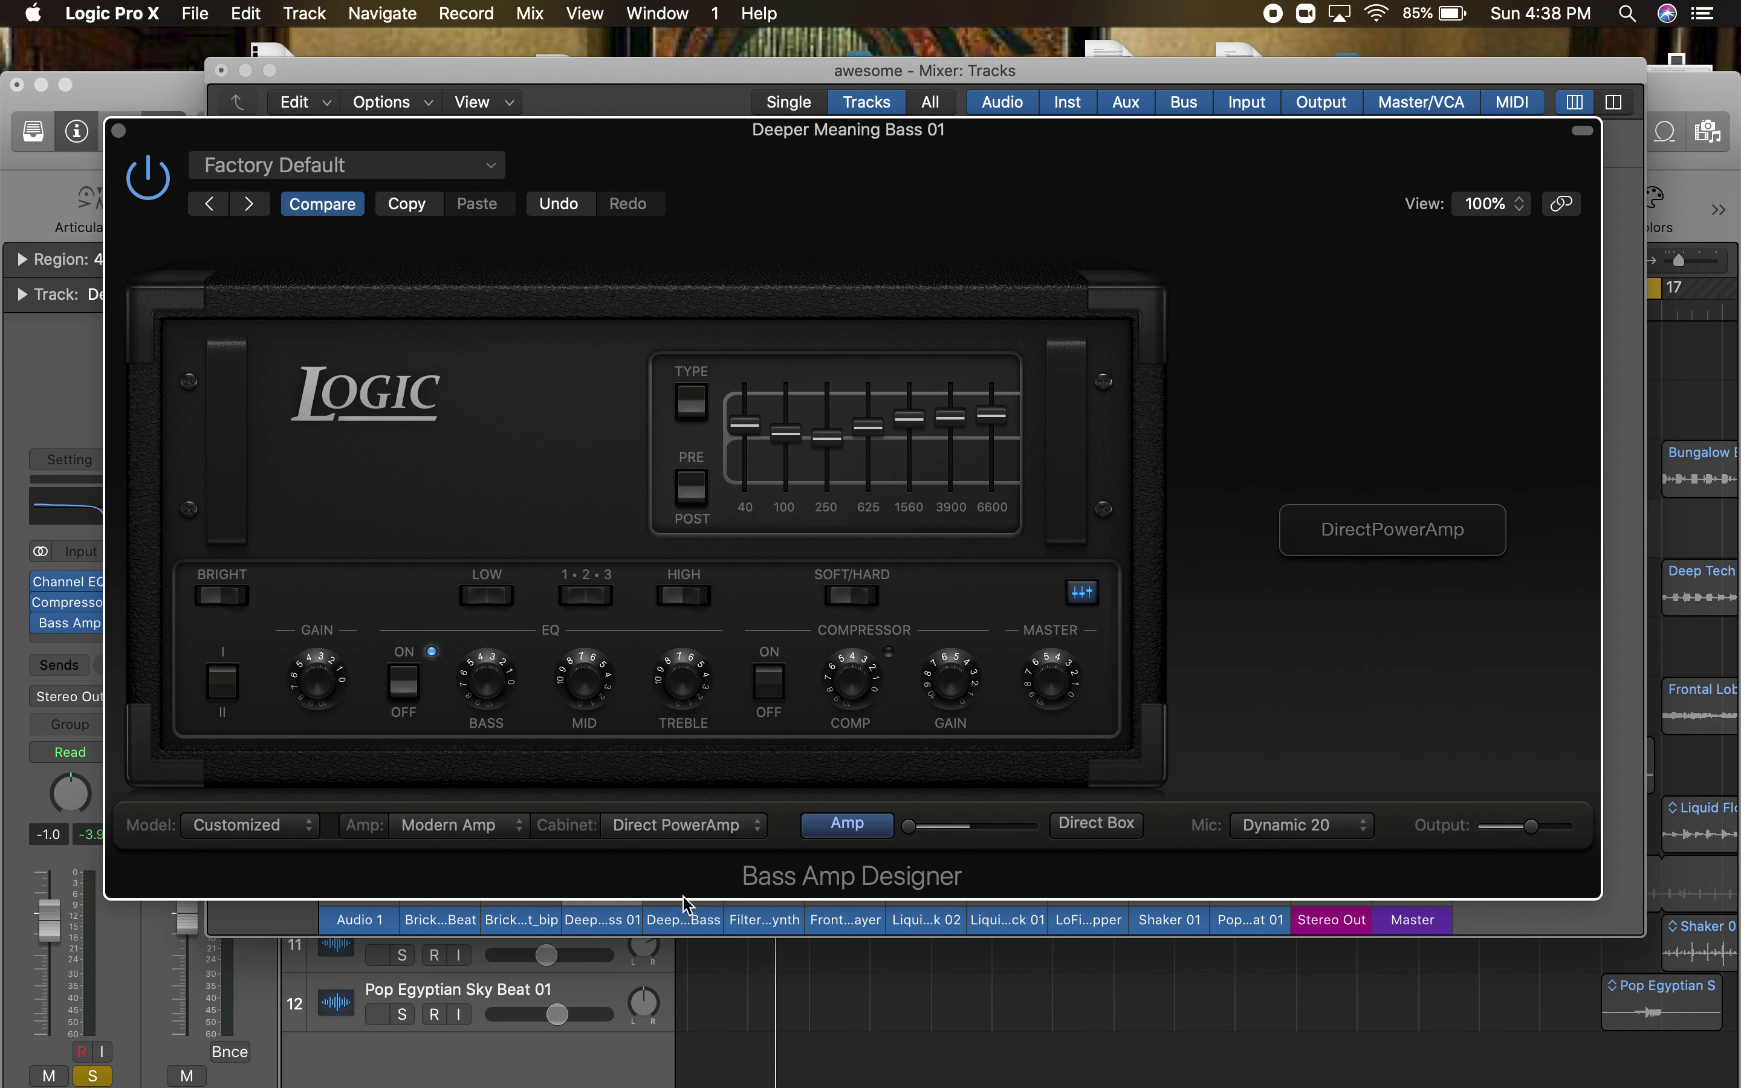
click(708, 827)
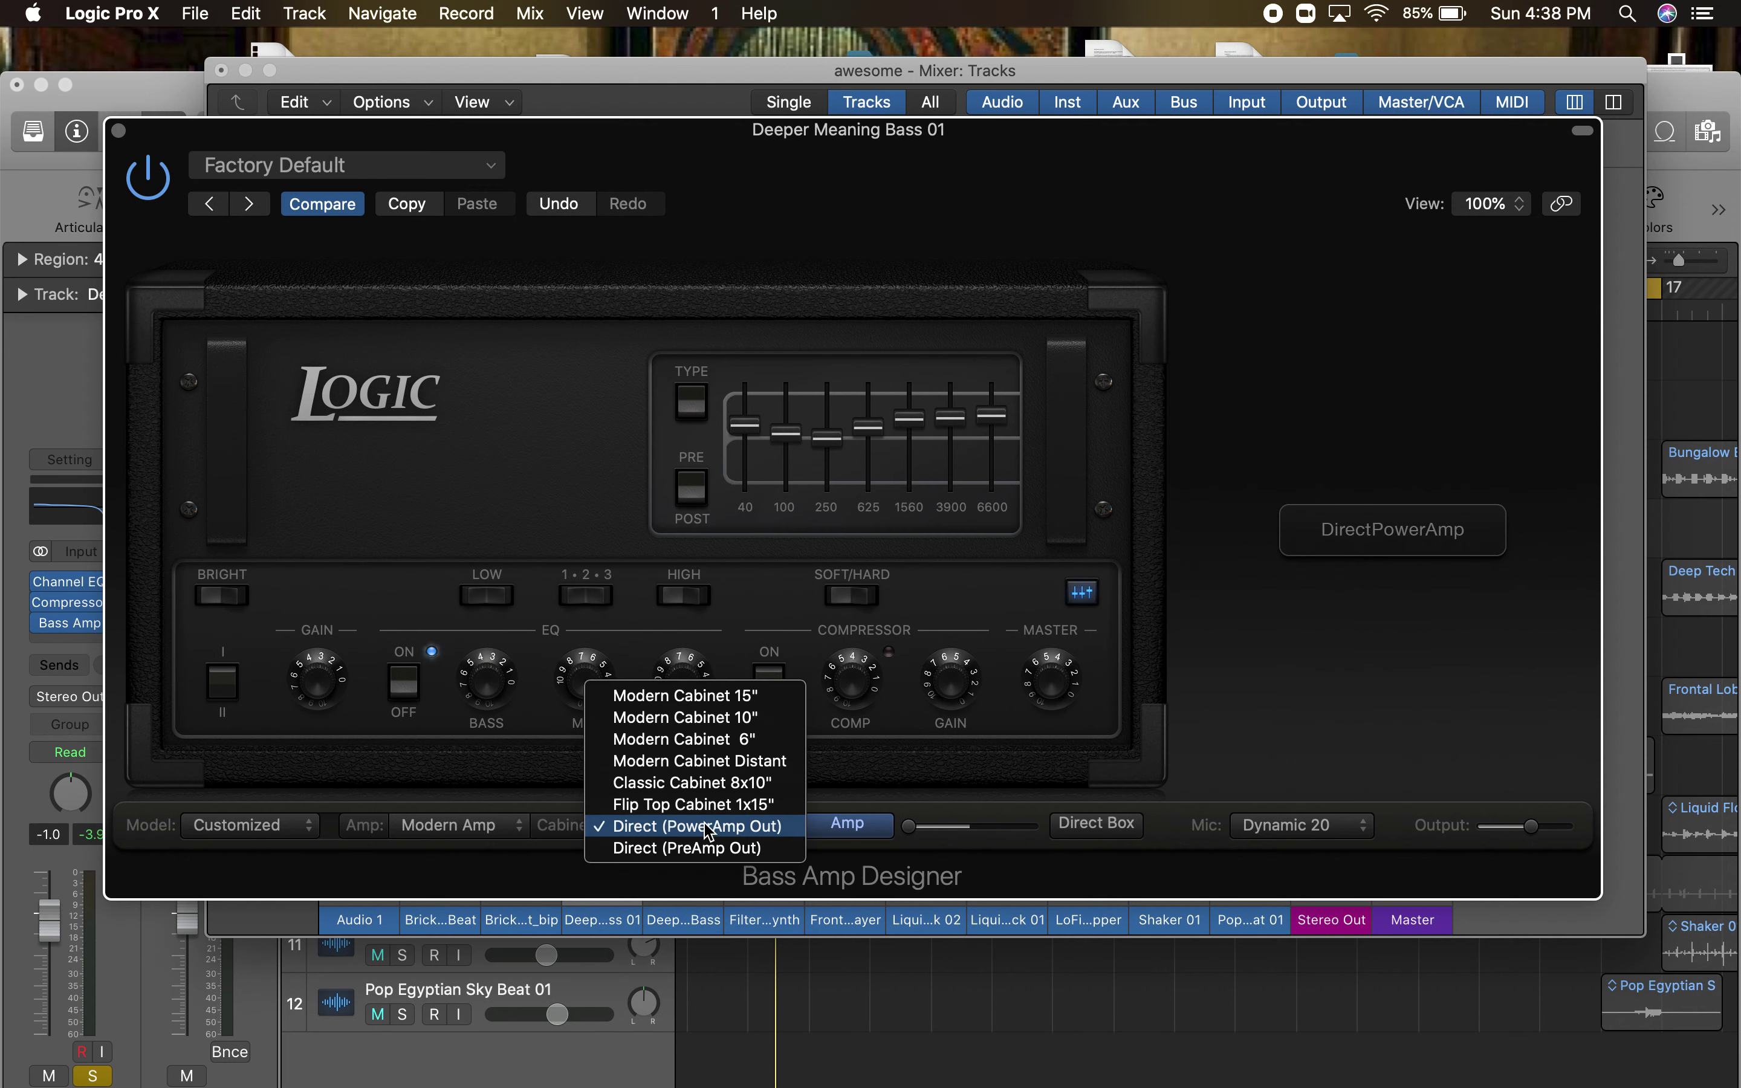
click(706, 783)
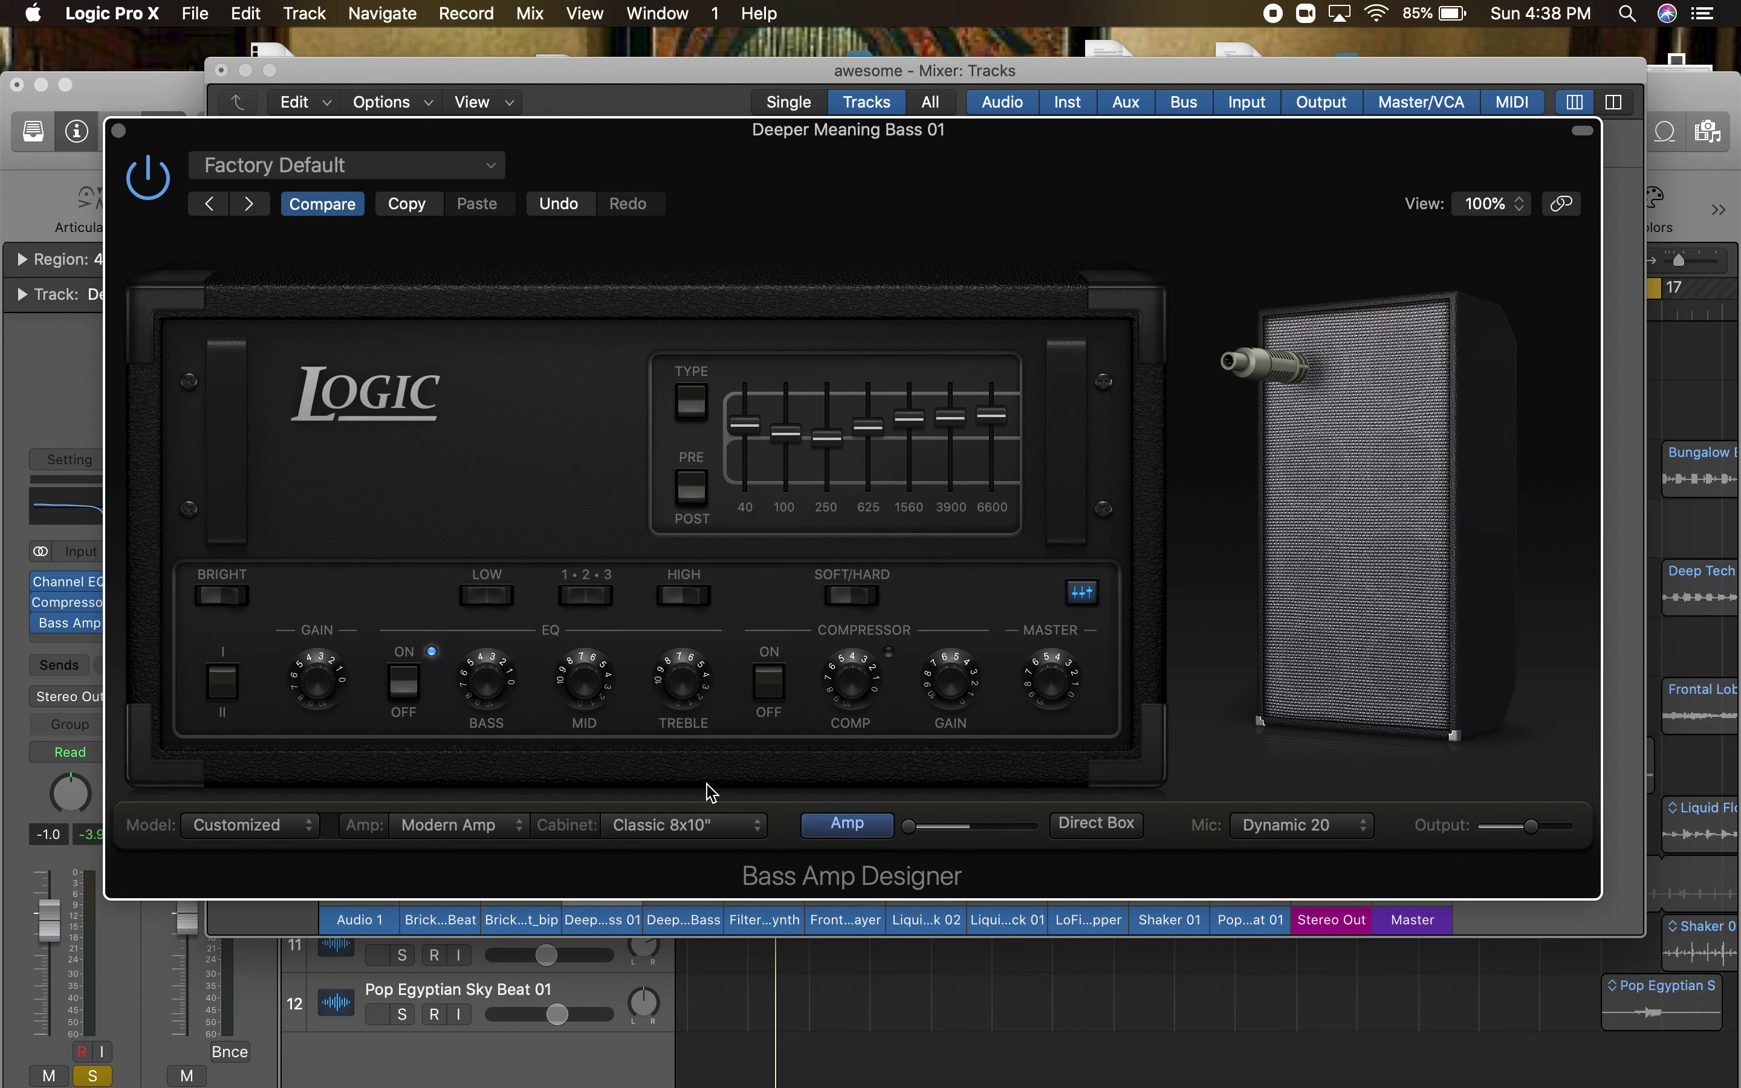
click(504, 824)
click(460, 870)
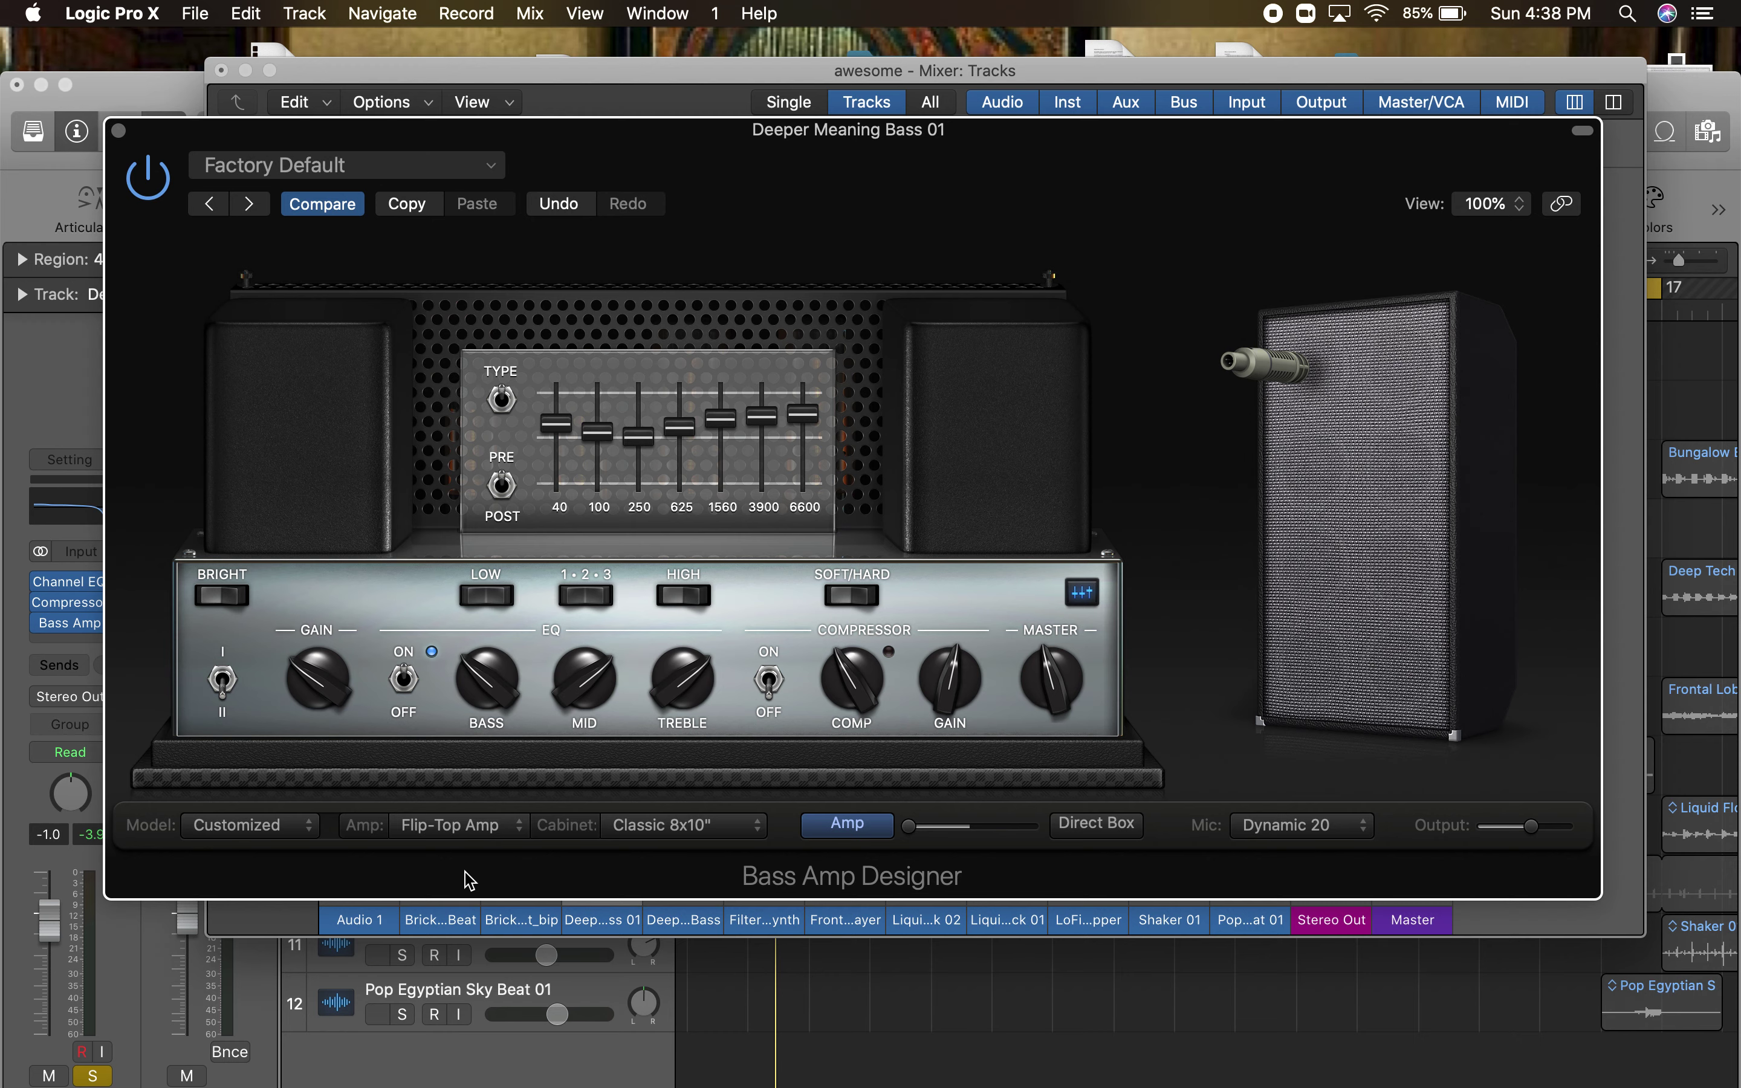
- Play the soloed bass, adjust the amp's Mid, compare Bass Amp Designer bypassed and enabled, then leave it enabled and close it
key(space)
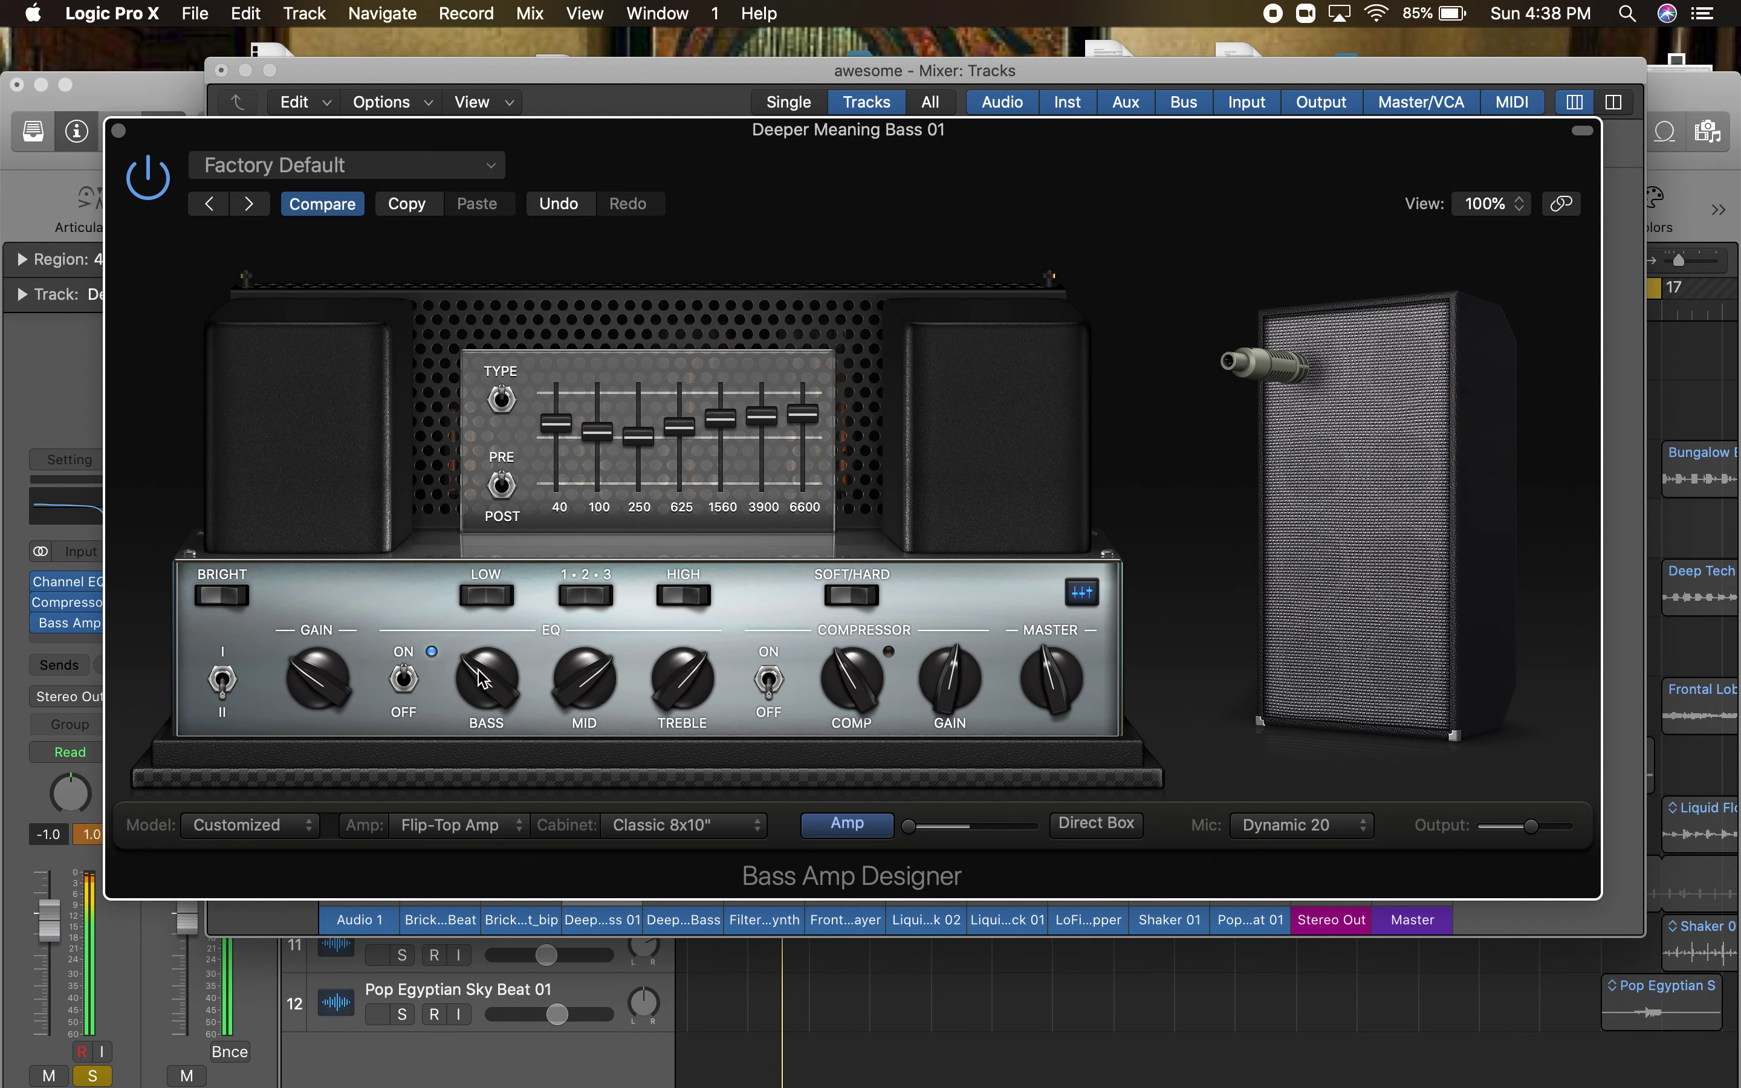
drag(584, 676, 584, 659)
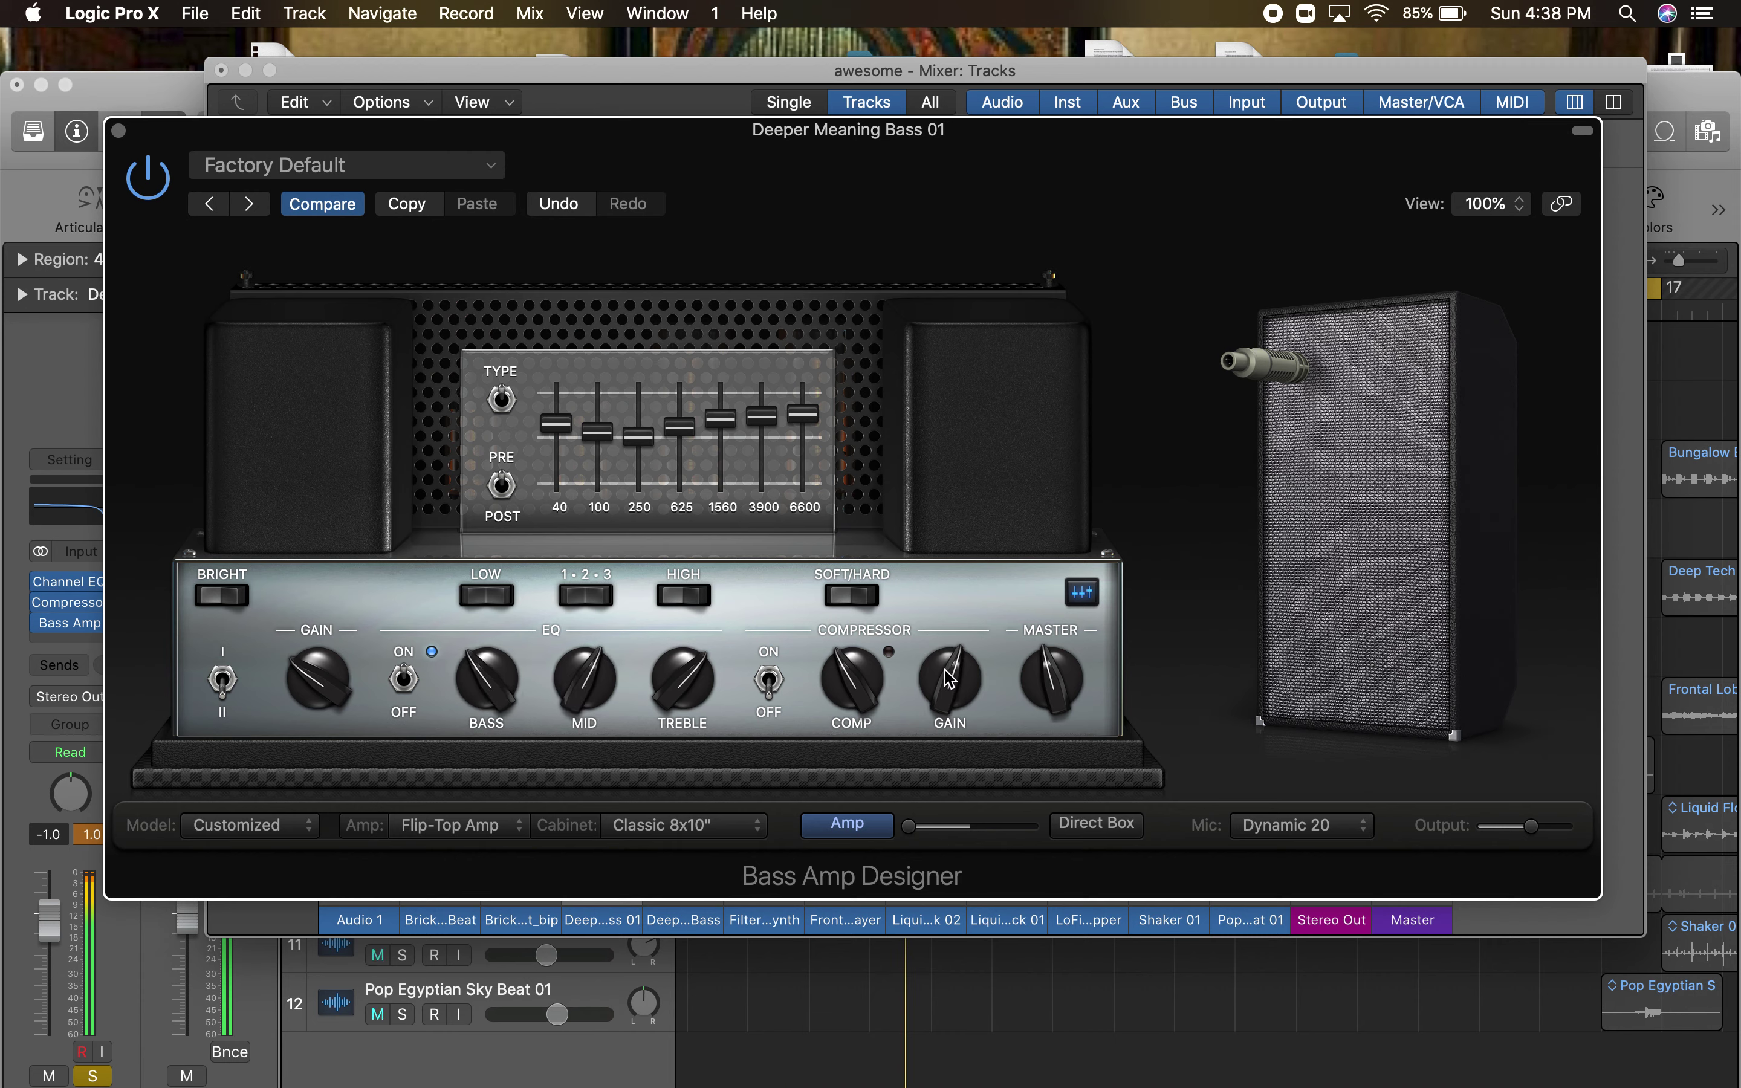
click(153, 182)
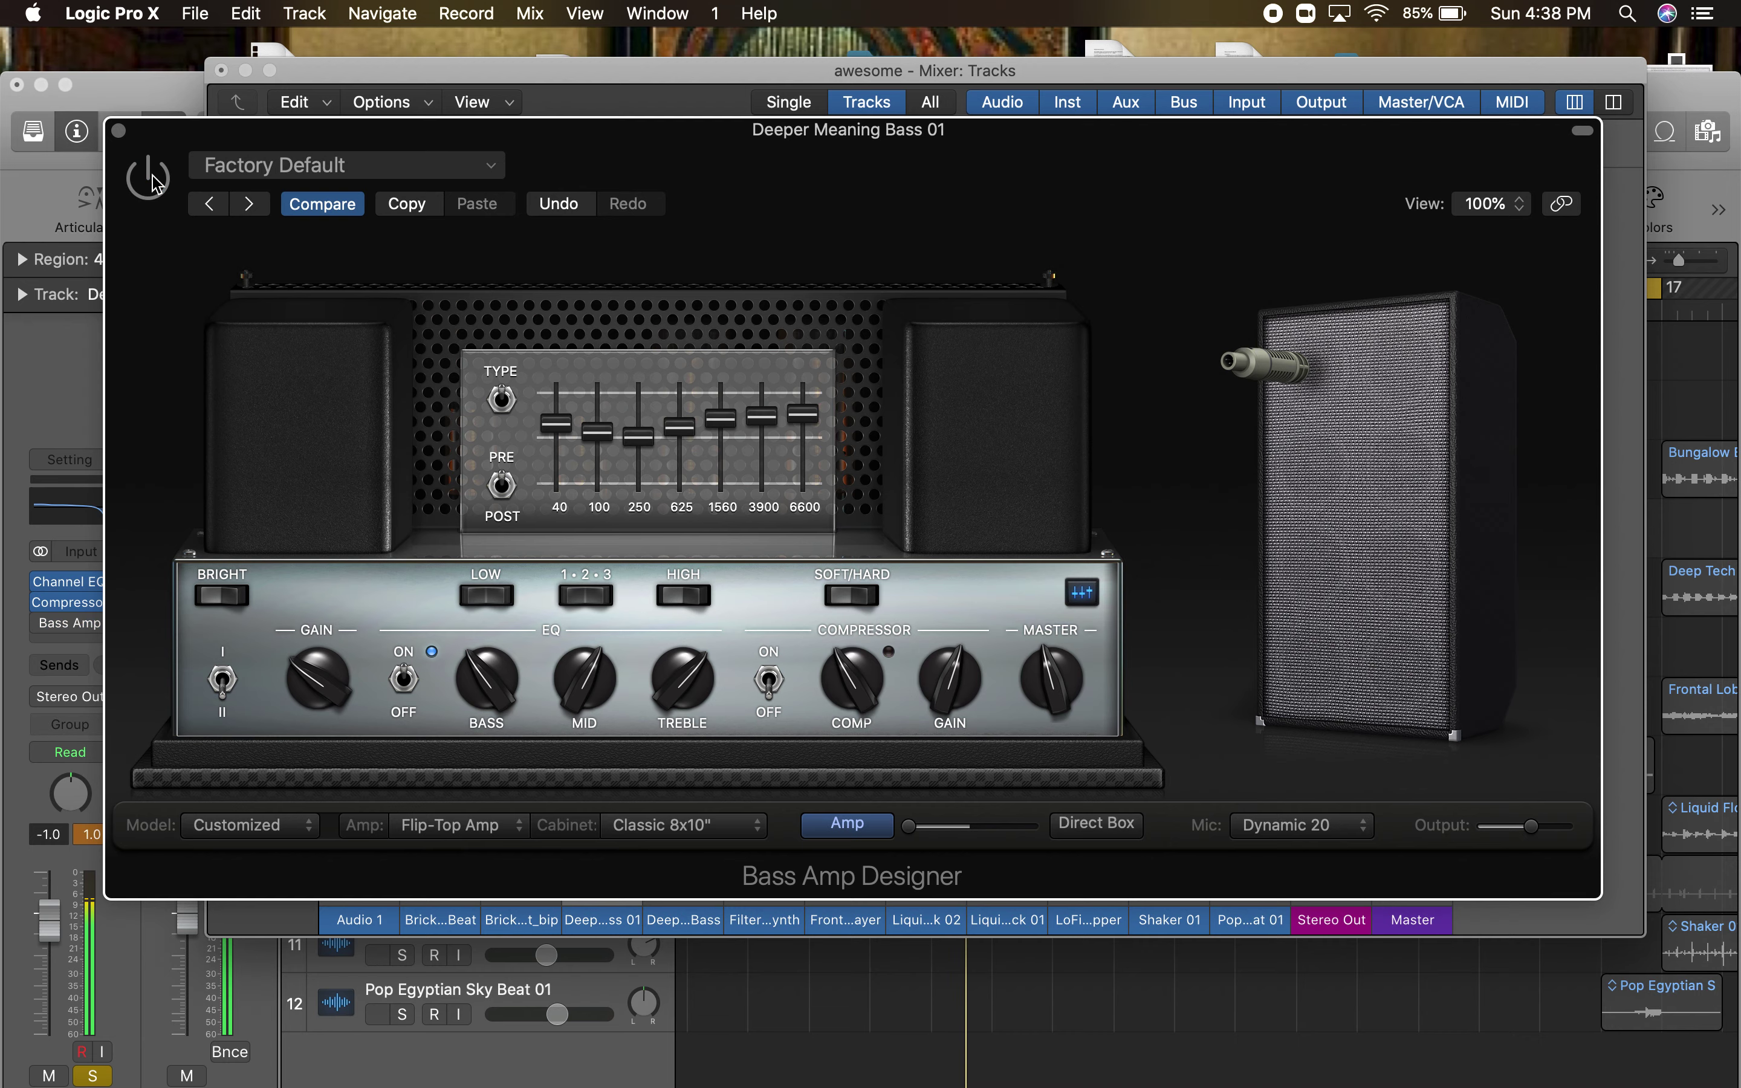
click(152, 183)
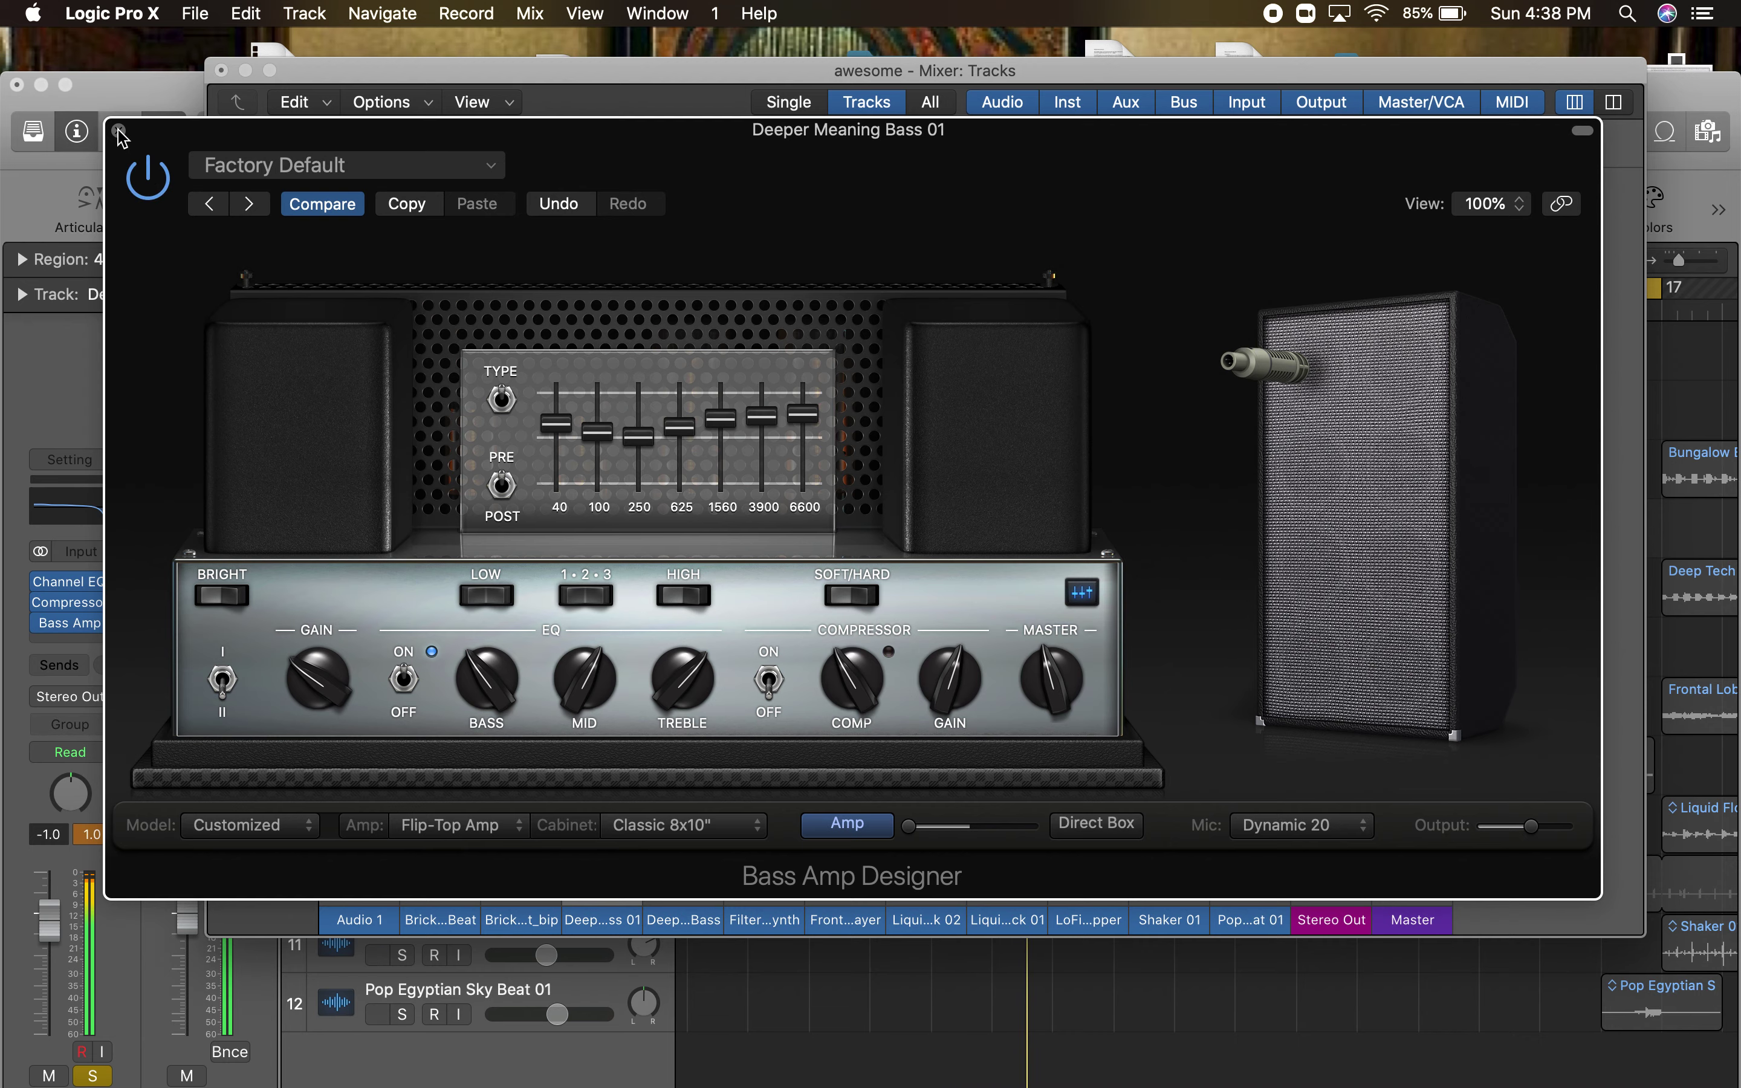
click(120, 130)
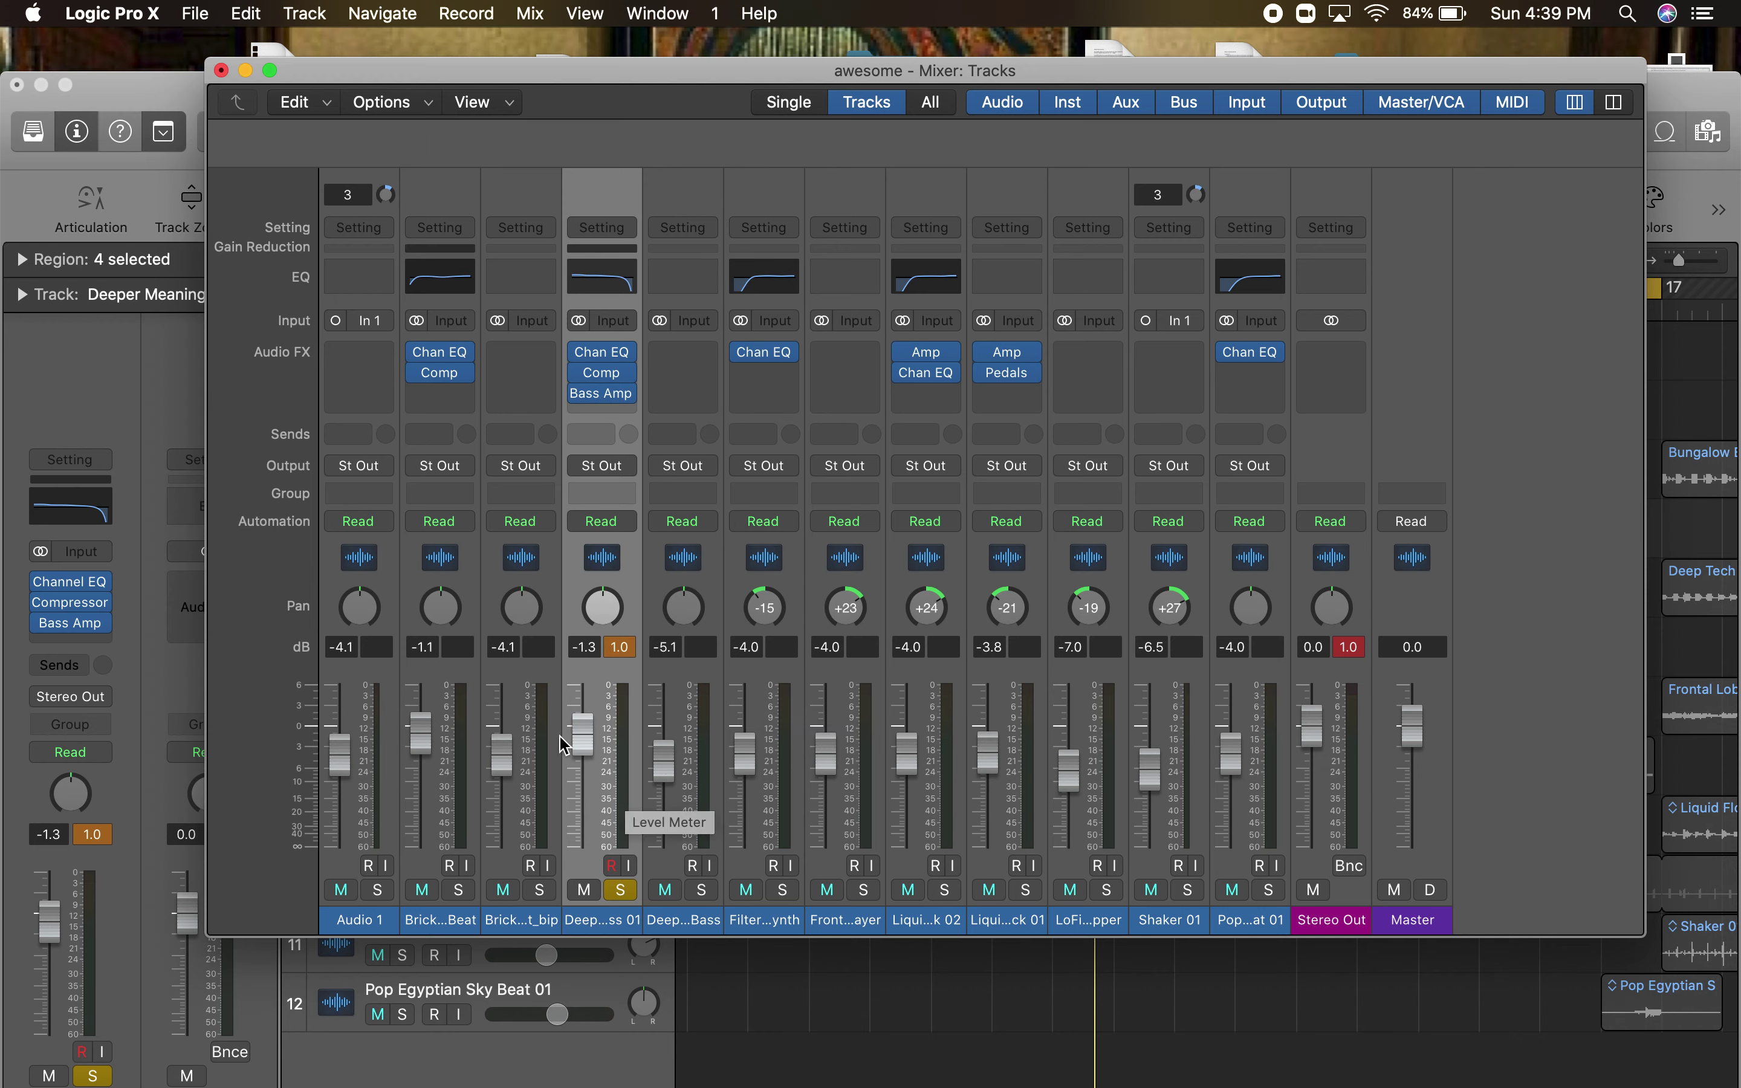
- Lower the bass fader to -1.5 dB and set its Channel EQ low shelf to 72.5 Hz at +1.2 dB
drag(583, 737, 587, 741)
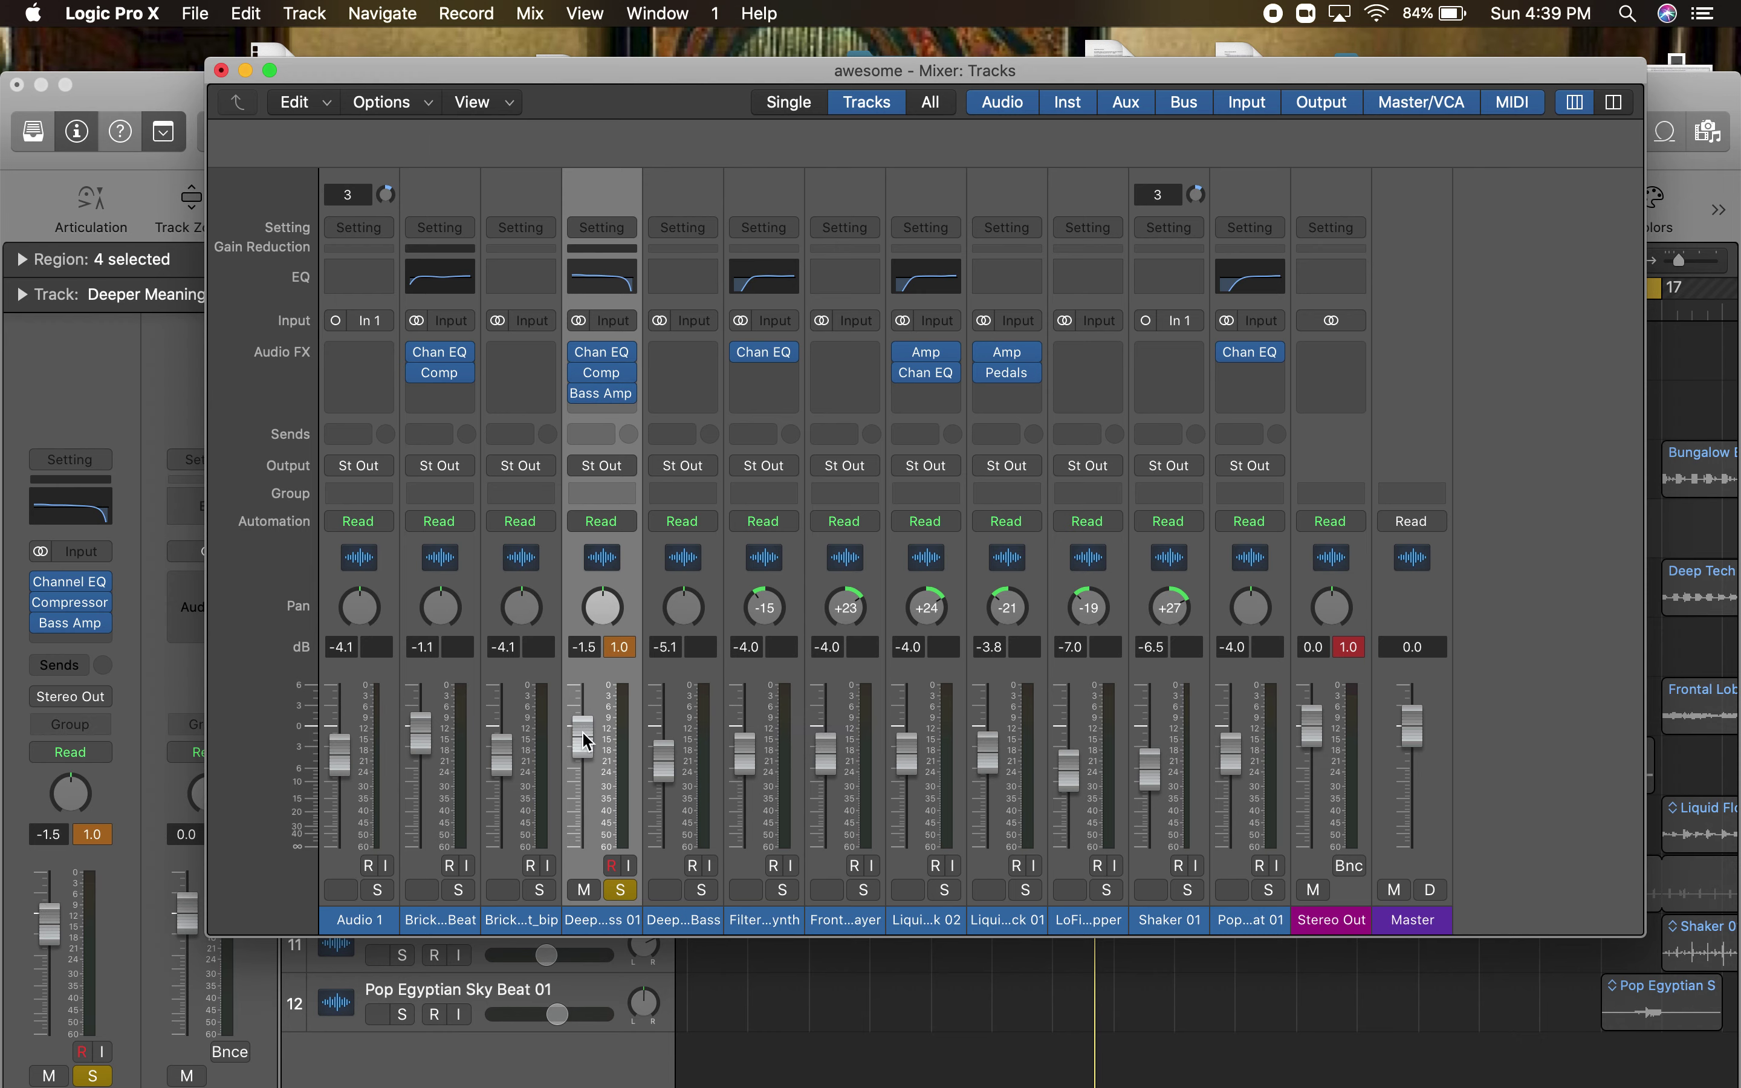
click(613, 352)
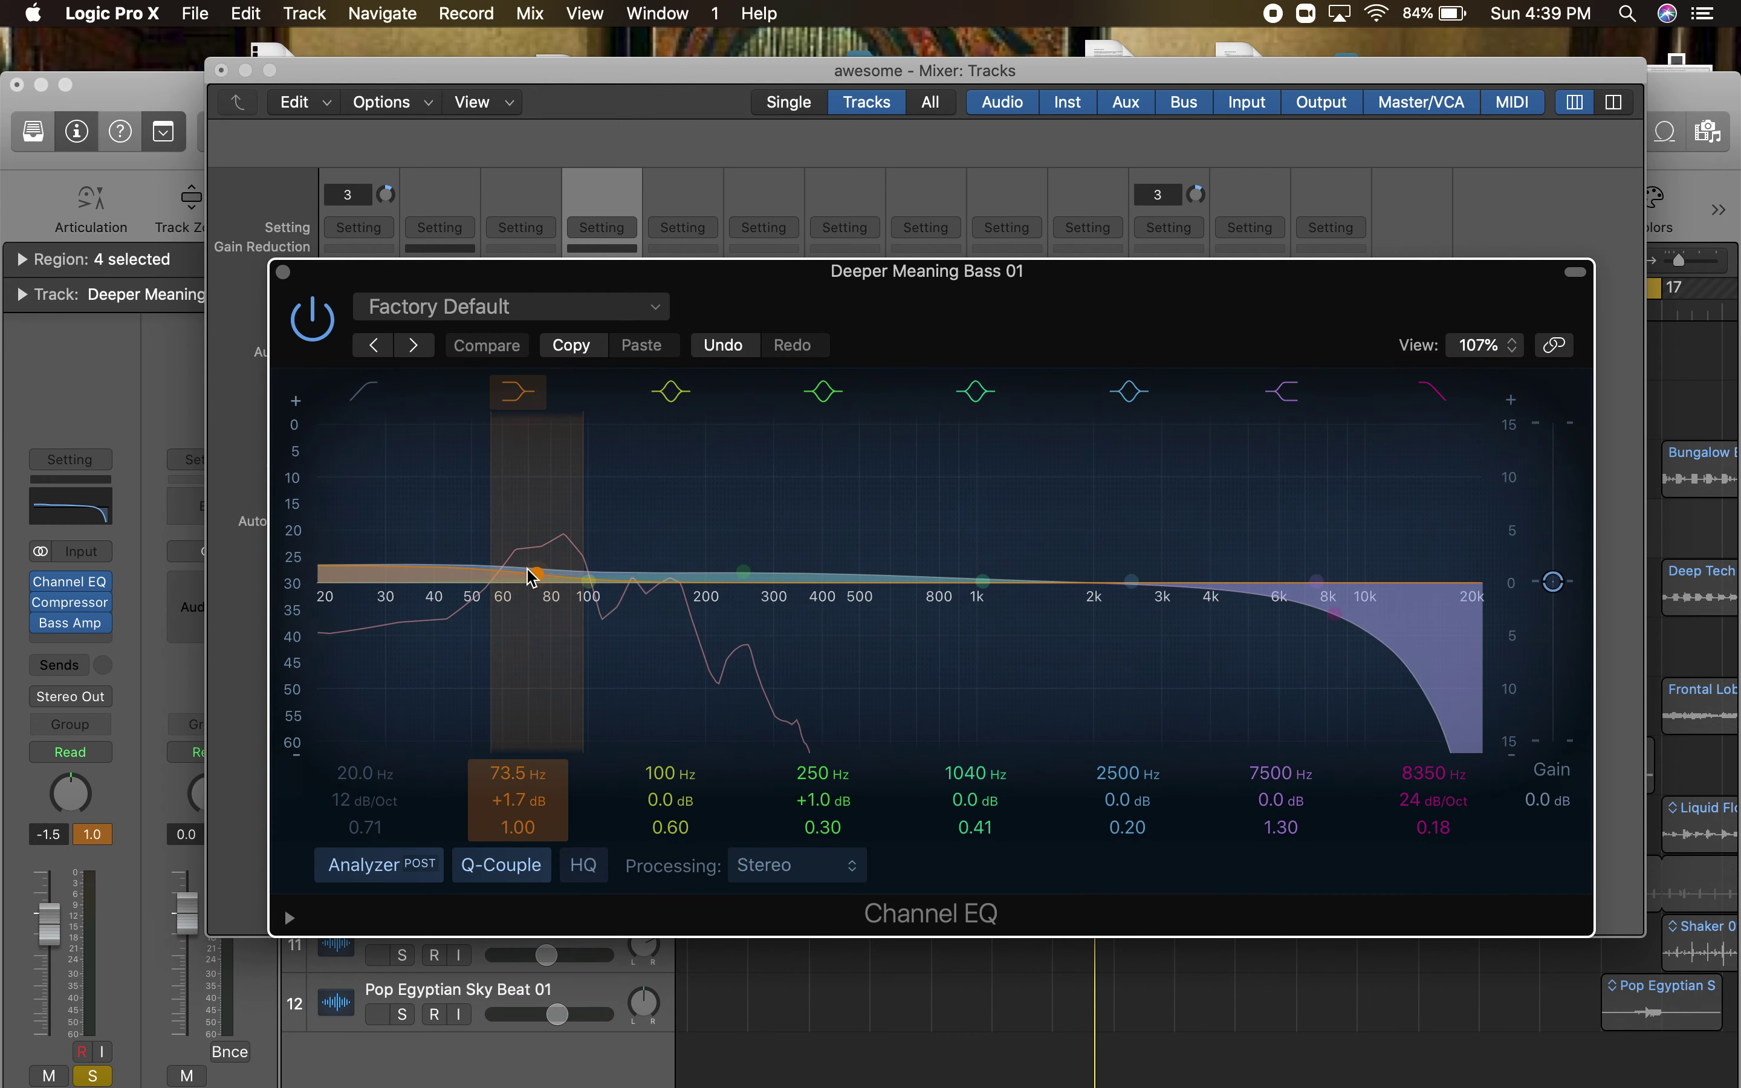
drag(533, 575, 529, 581)
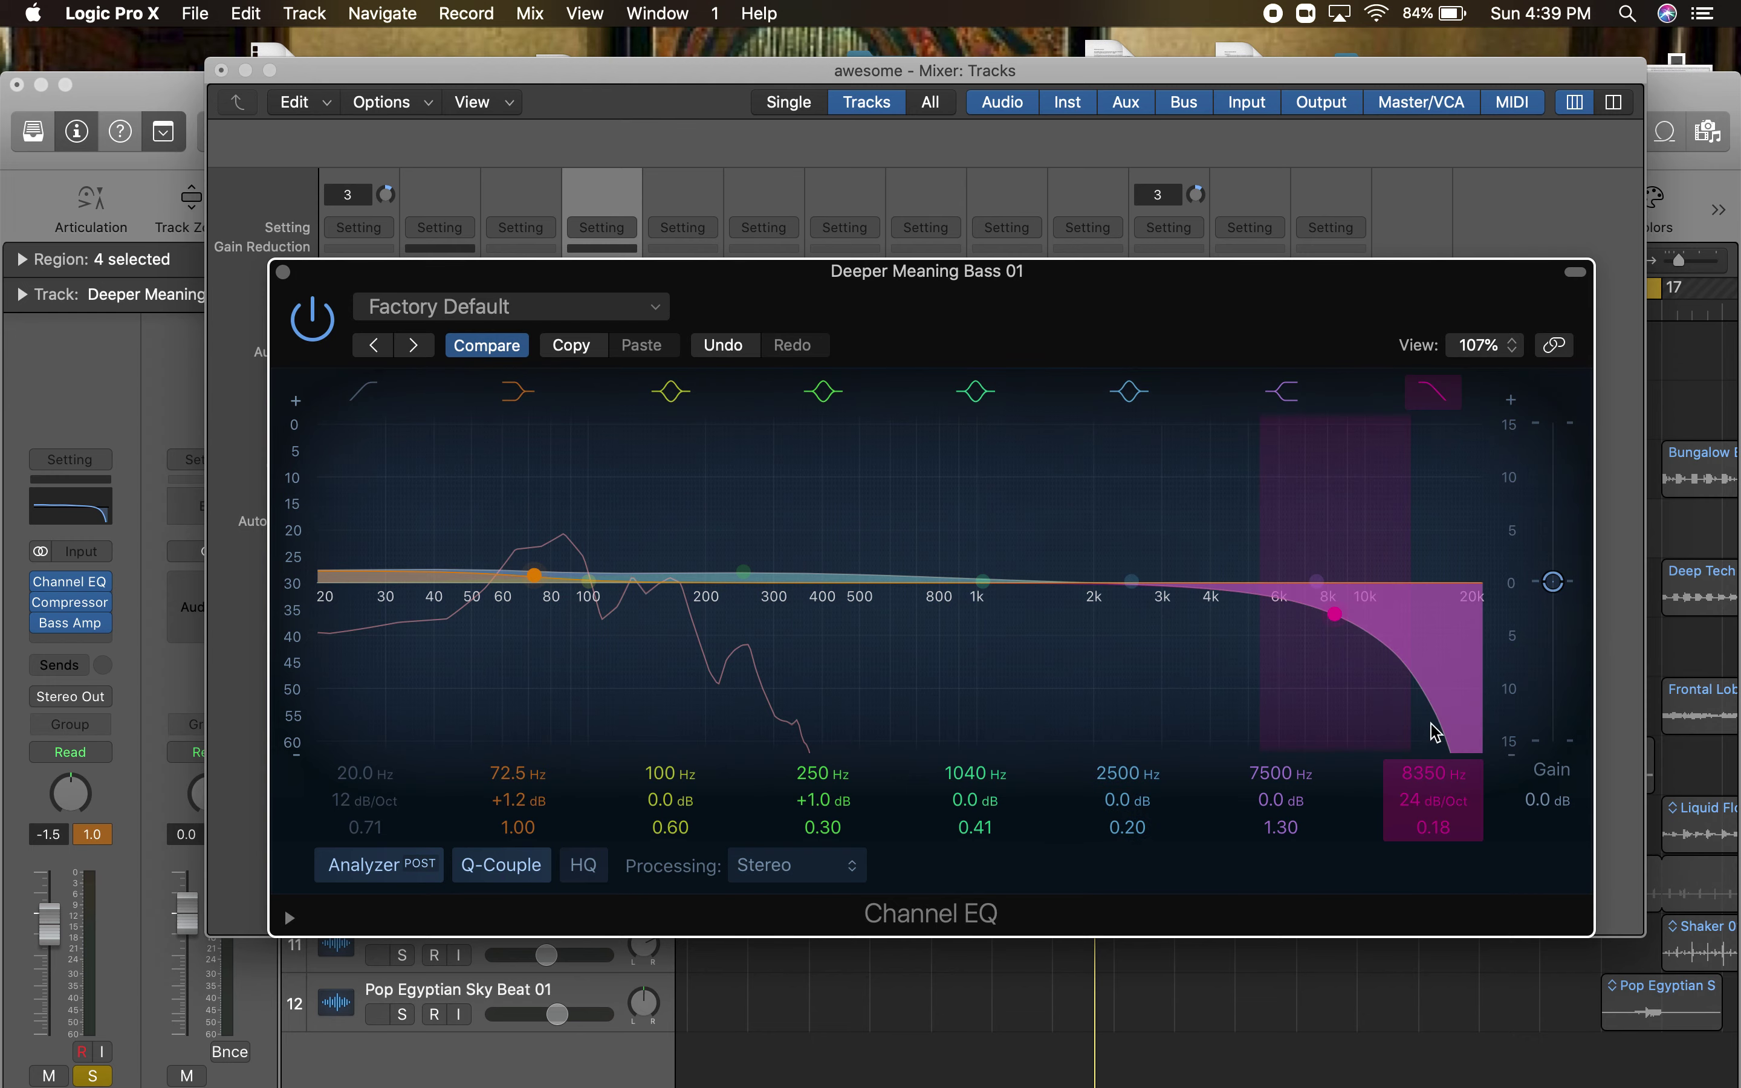
click(284, 272)
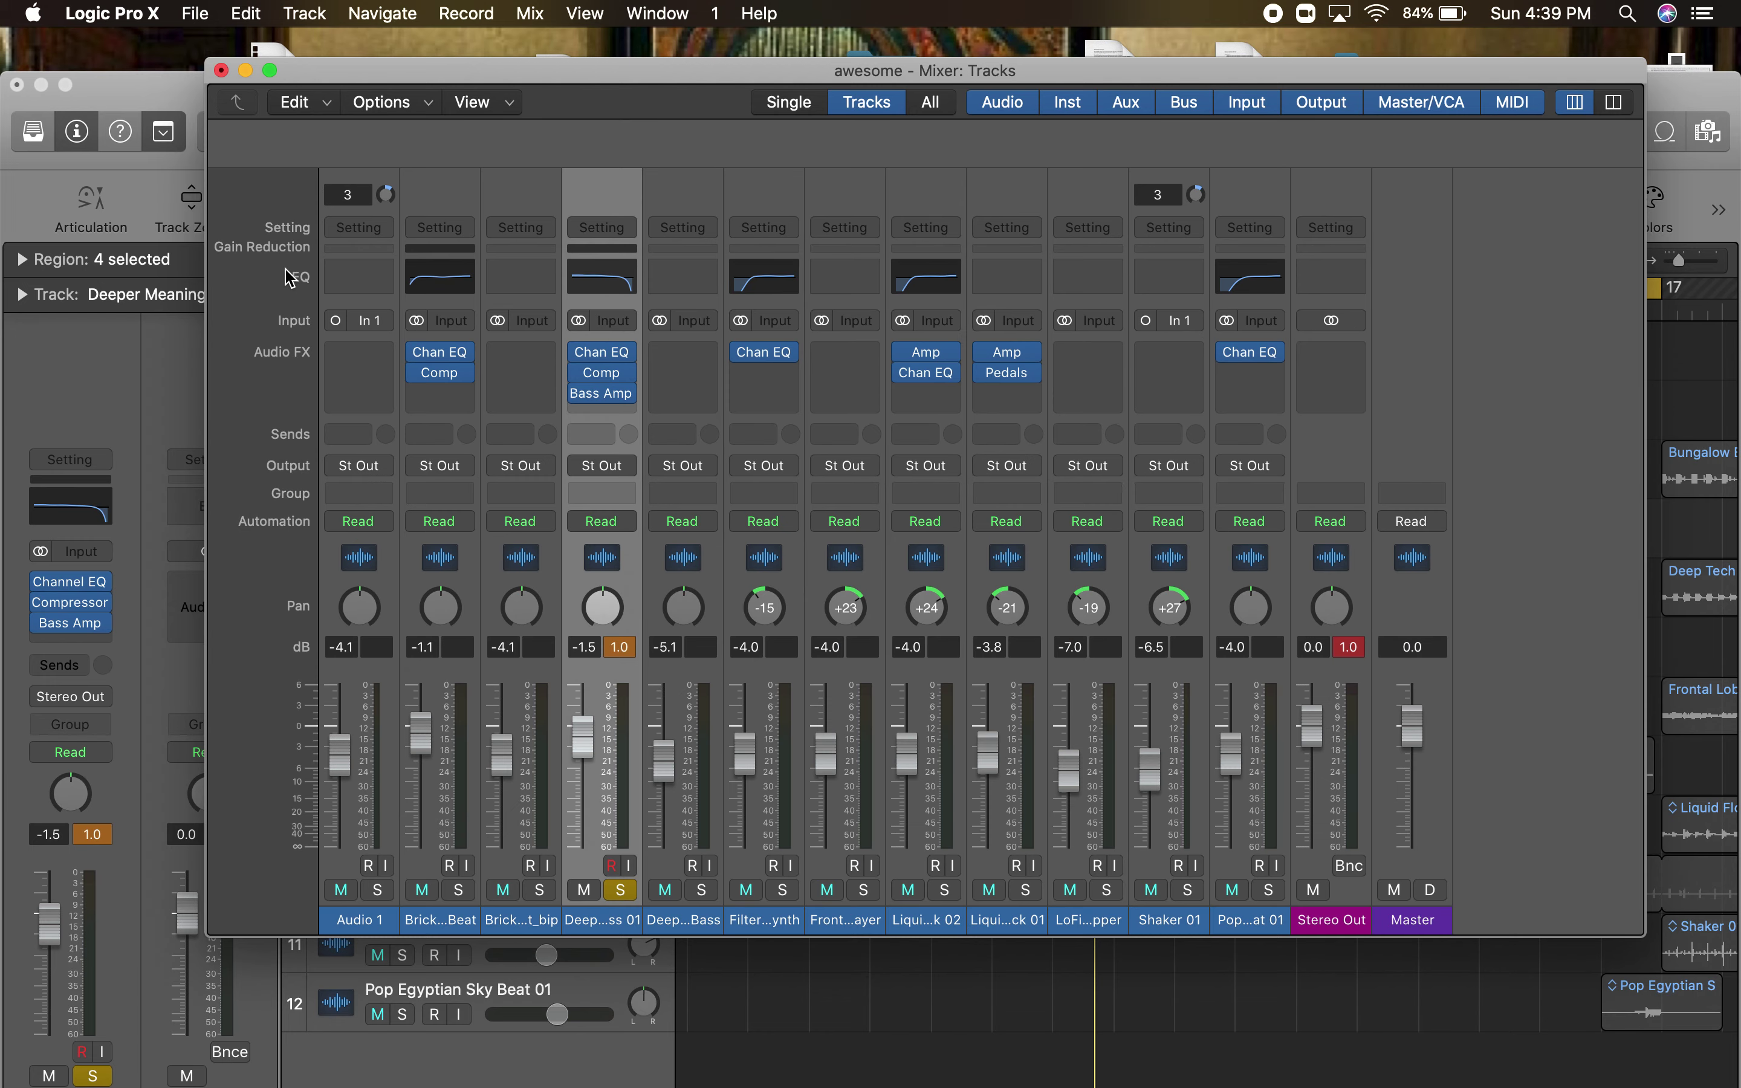
- Try the Studio FET and Classic VCA models on the bass Compressor, return to Studio VCA, and review Bass Amp Designer
click(606, 369)
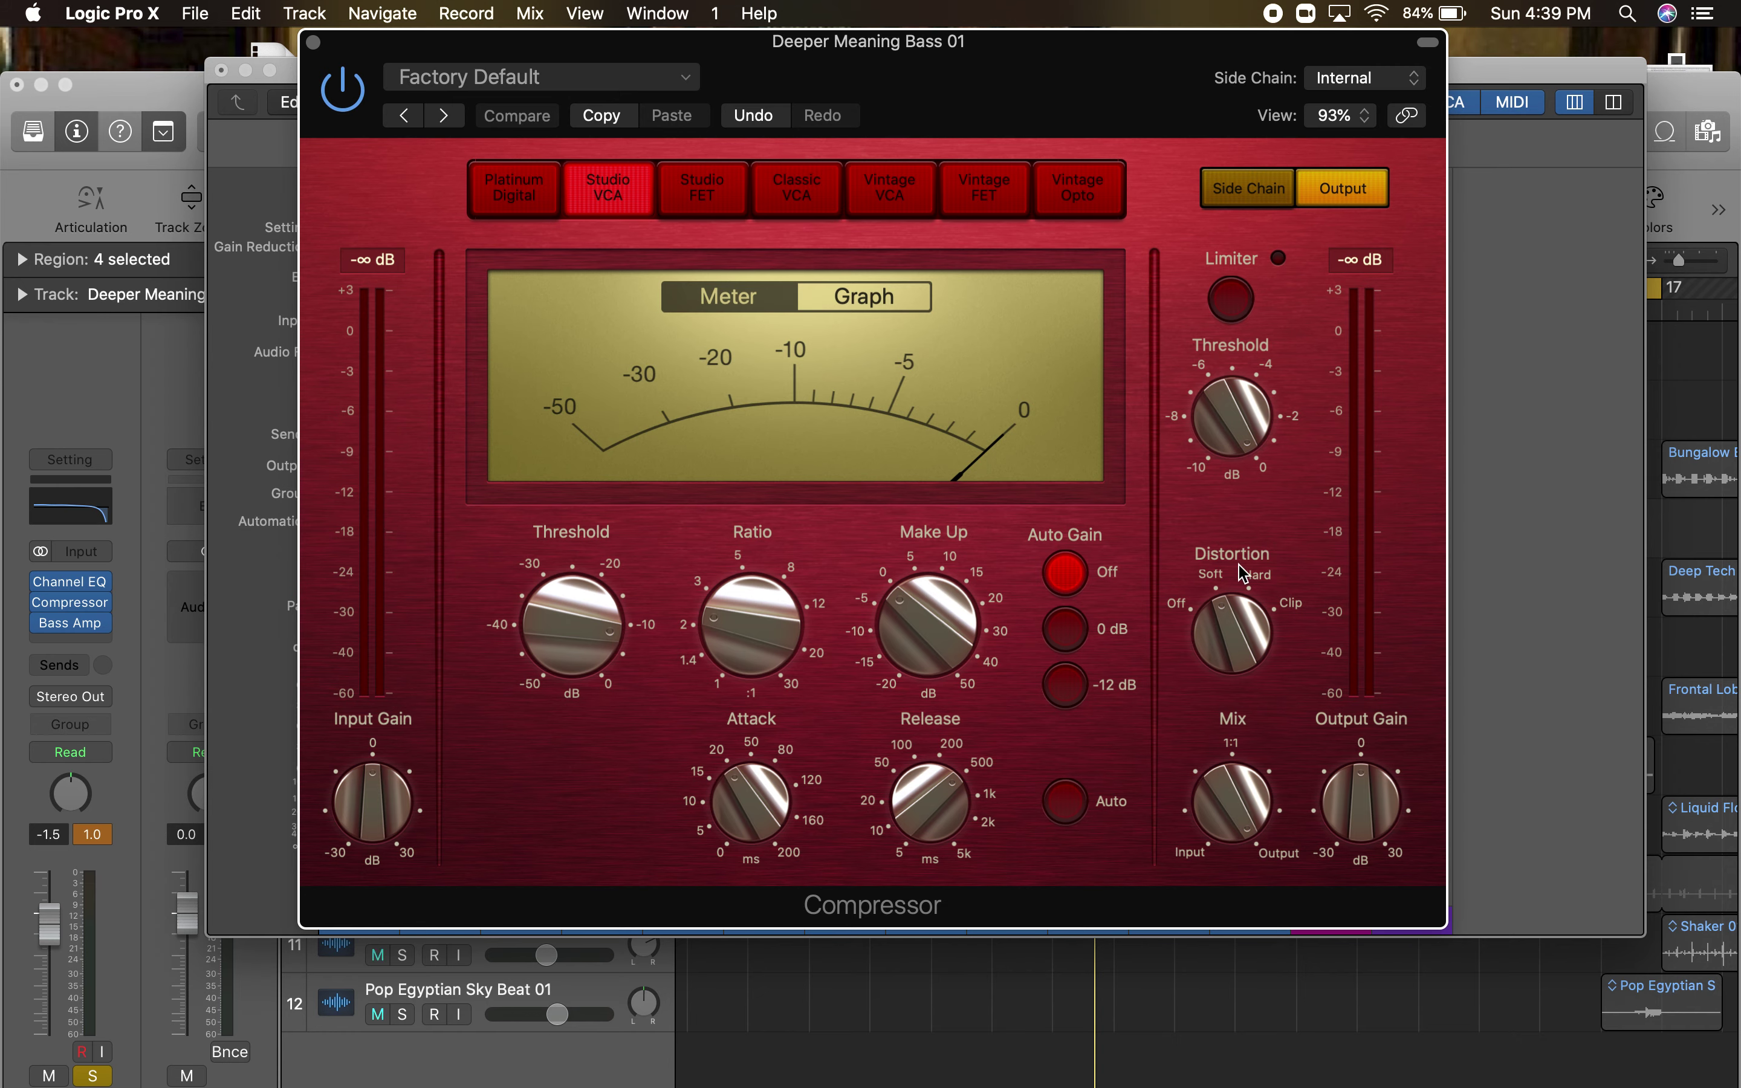
click(728, 188)
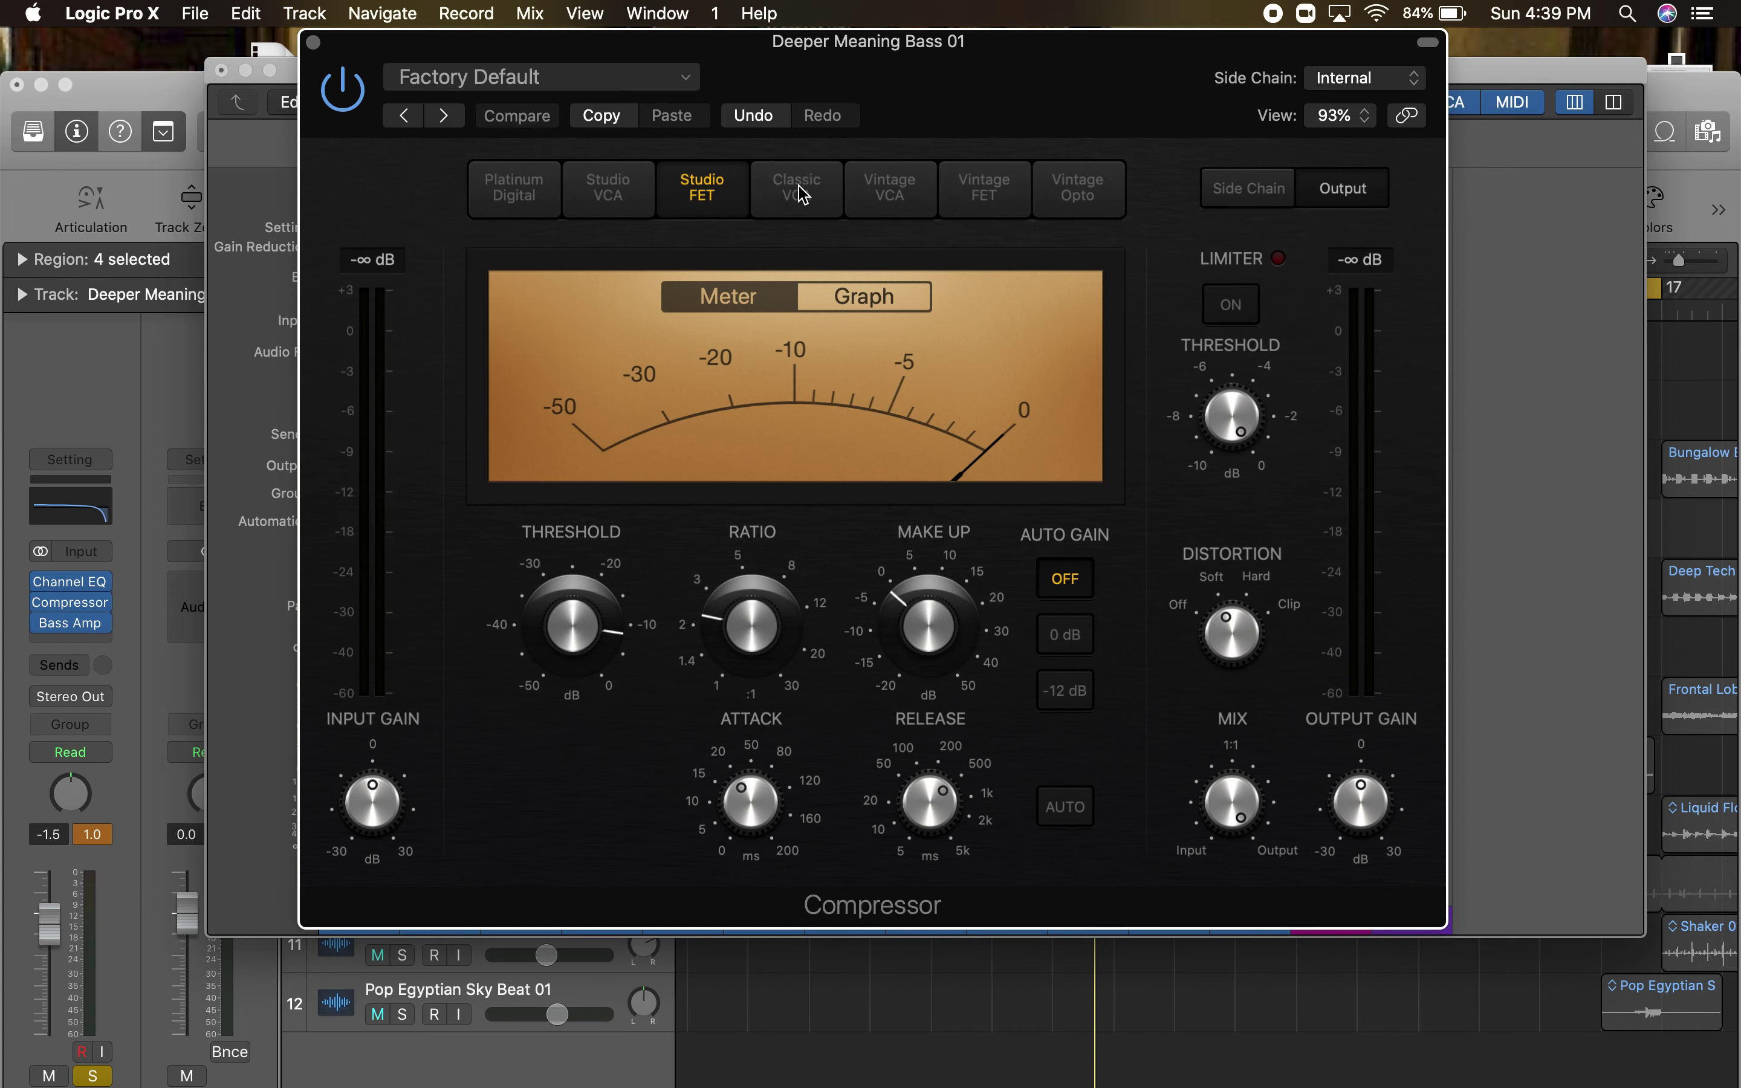
click(801, 193)
click(608, 191)
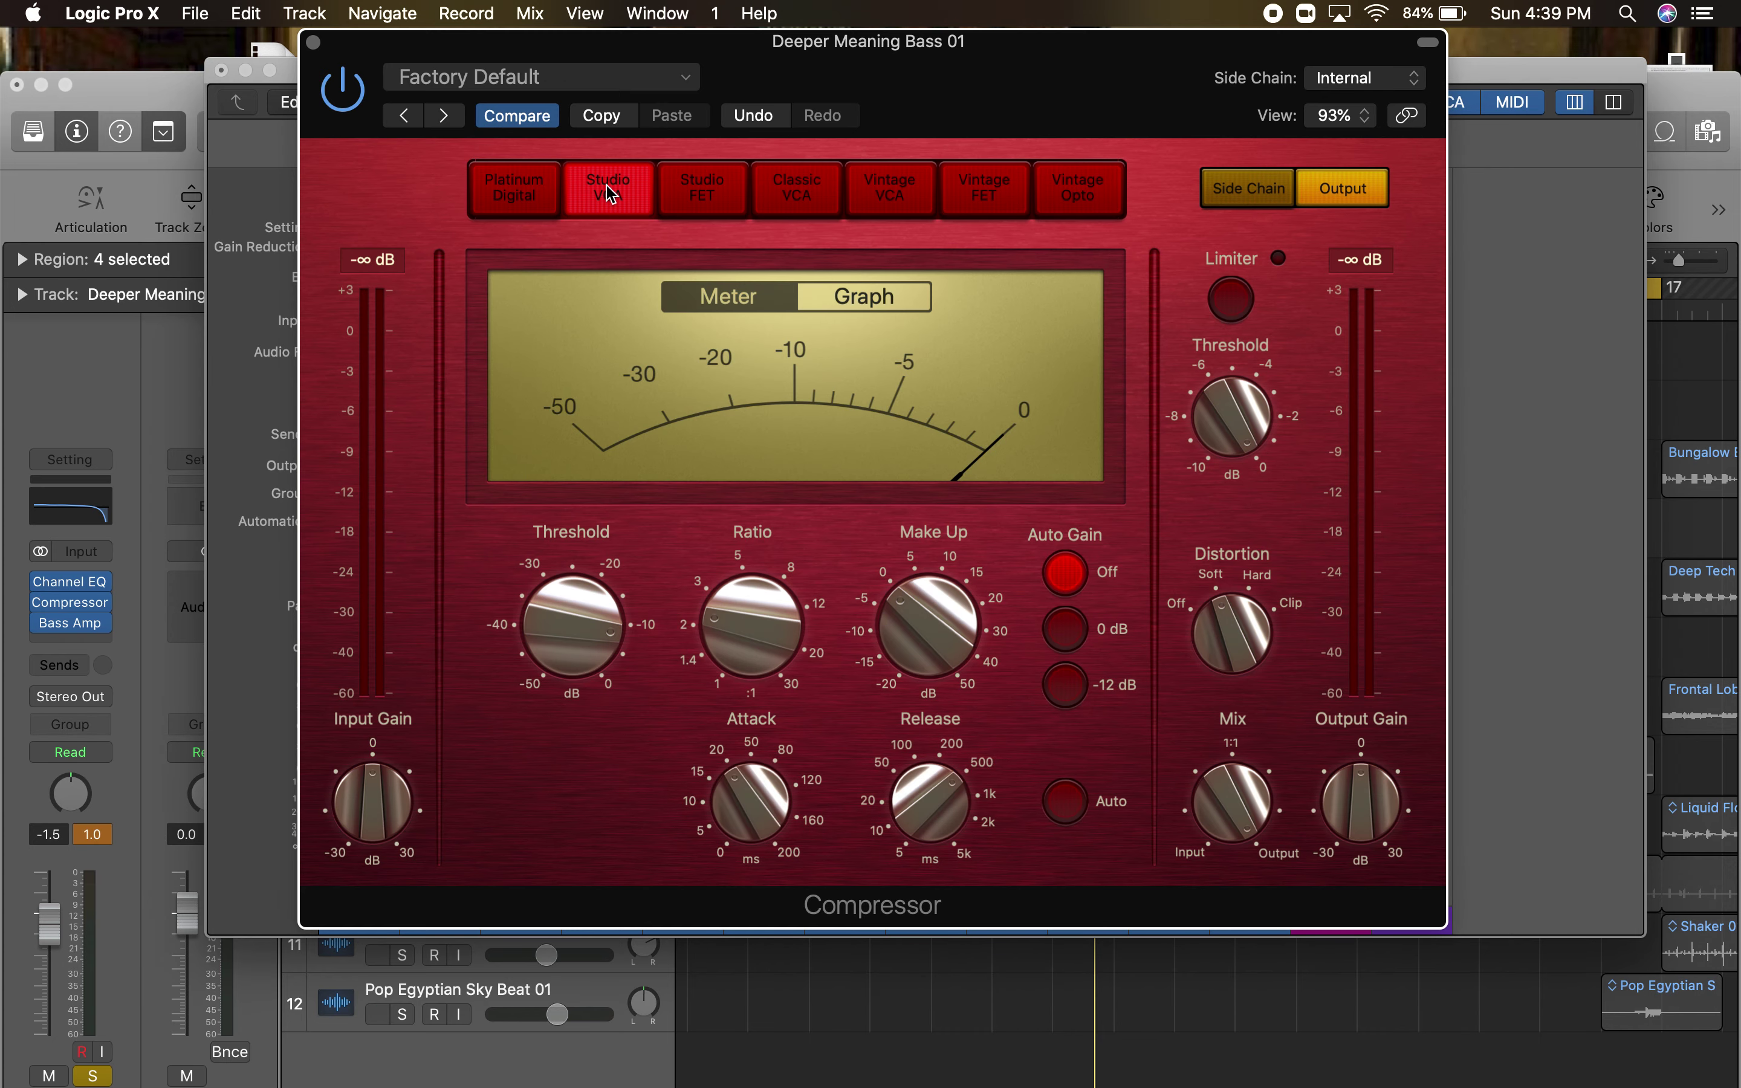
click(314, 42)
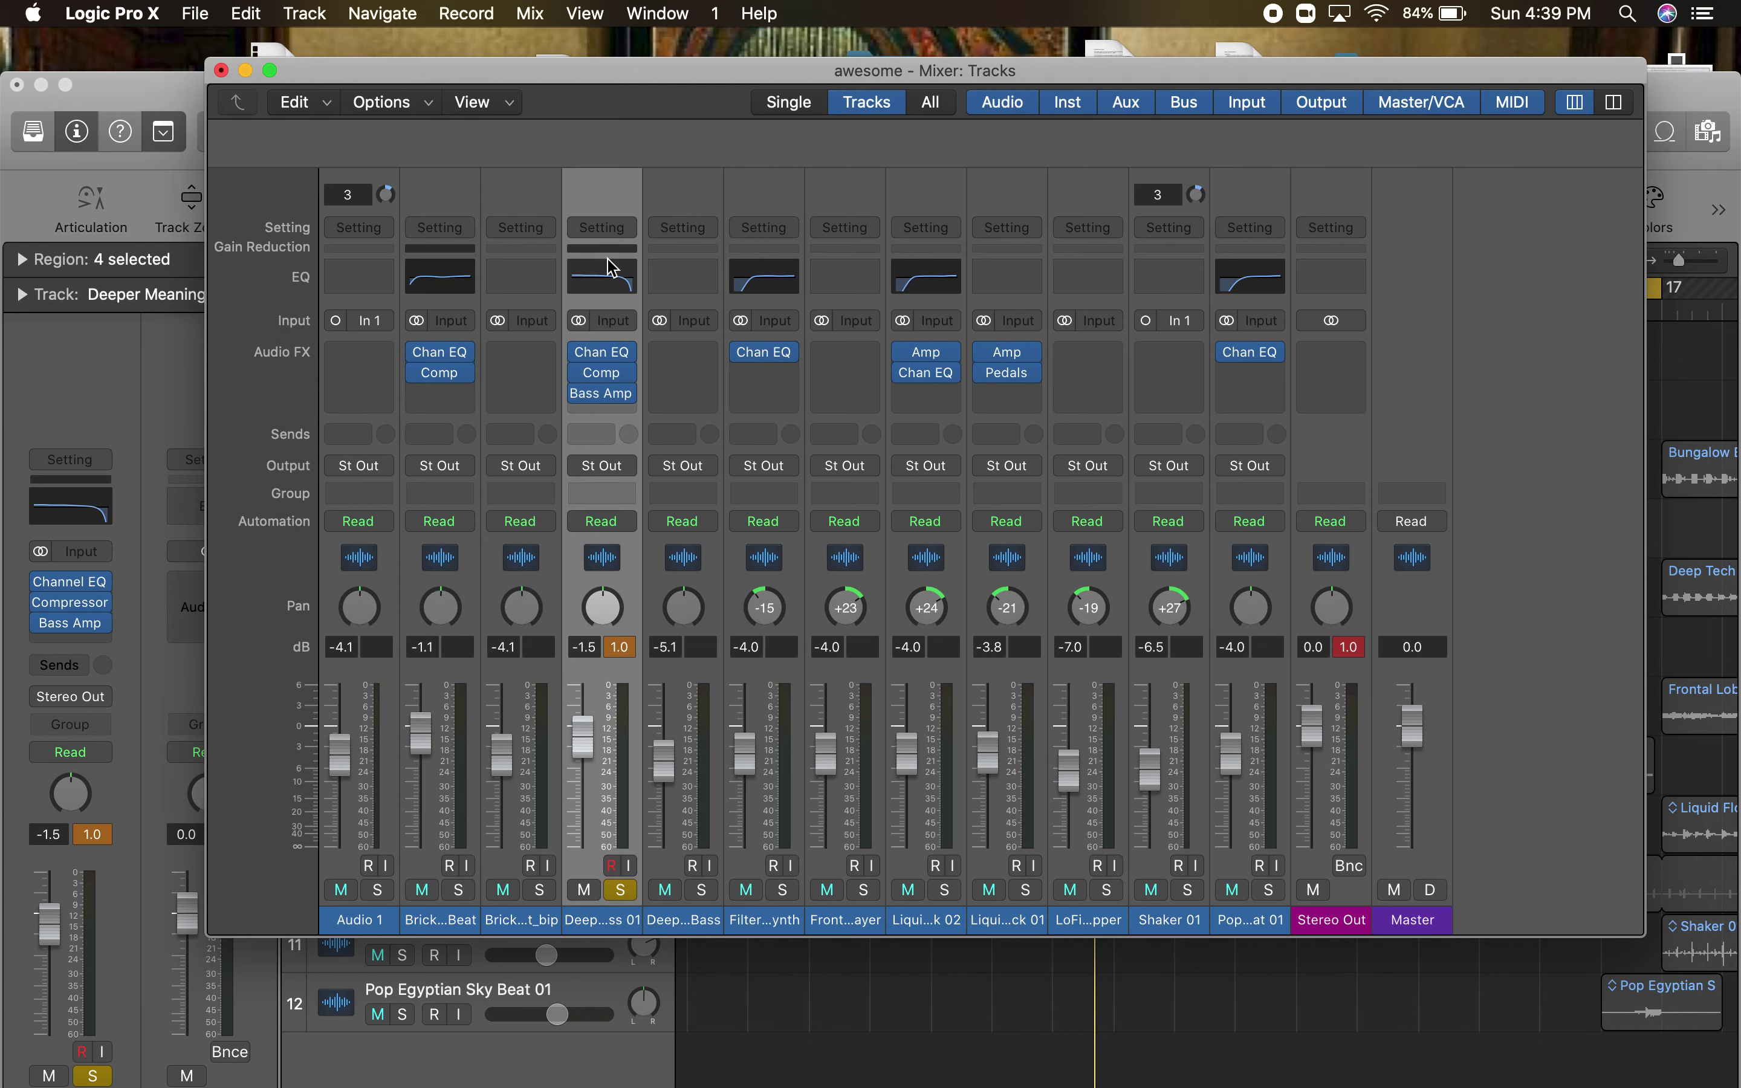
click(601, 392)
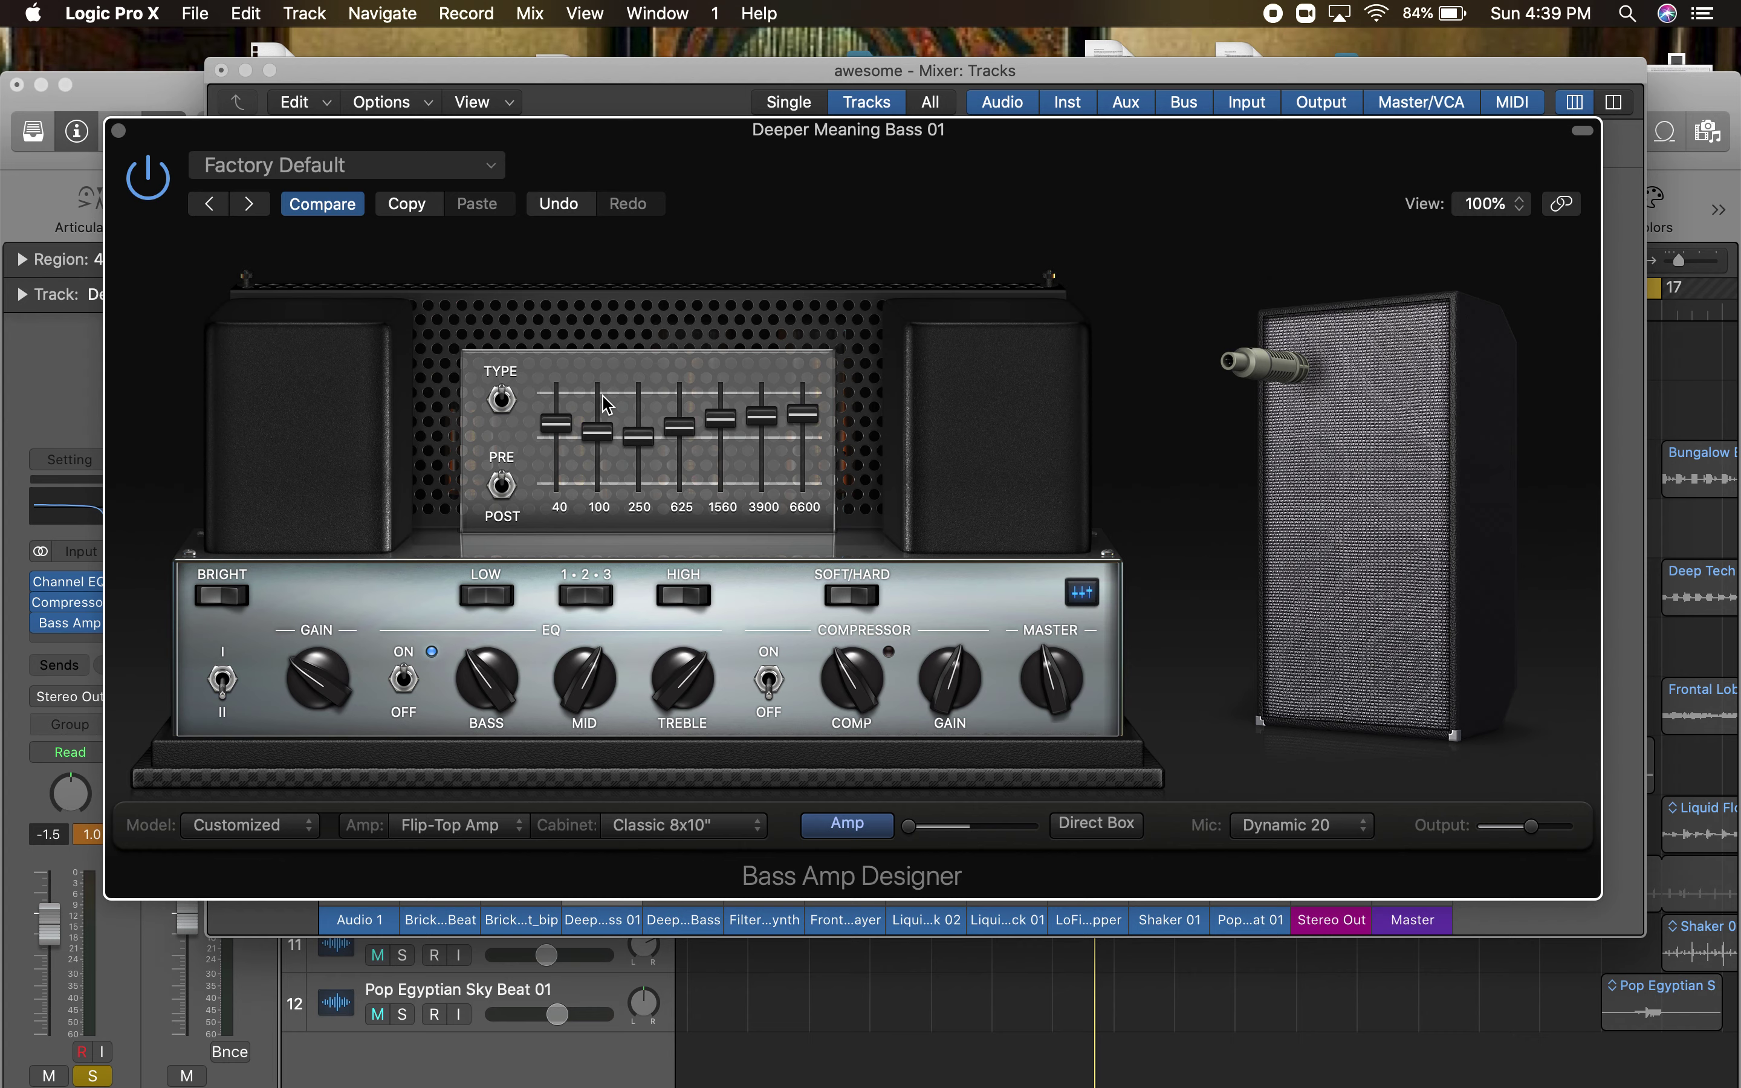
click(120, 131)
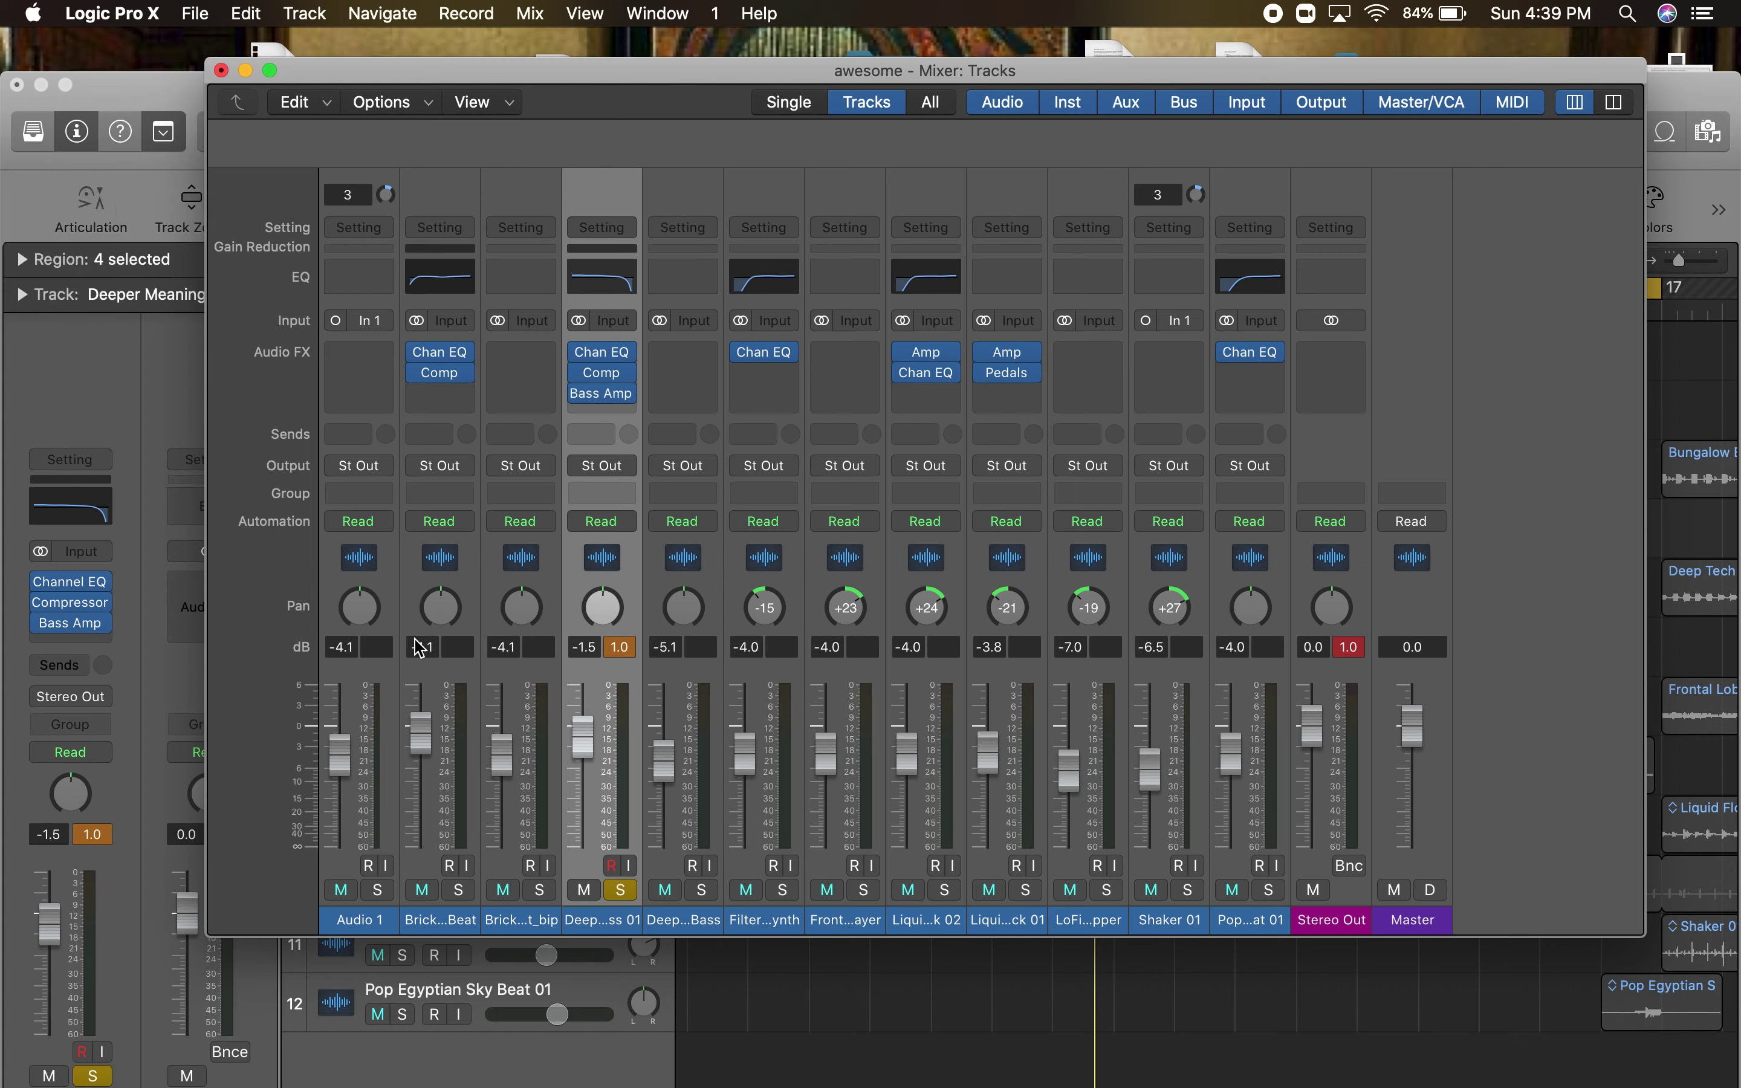
- Unsolo Deeper Meaning Bass 01, play the full mix, and solo the Filter synth track
click(621, 890)
key(space)
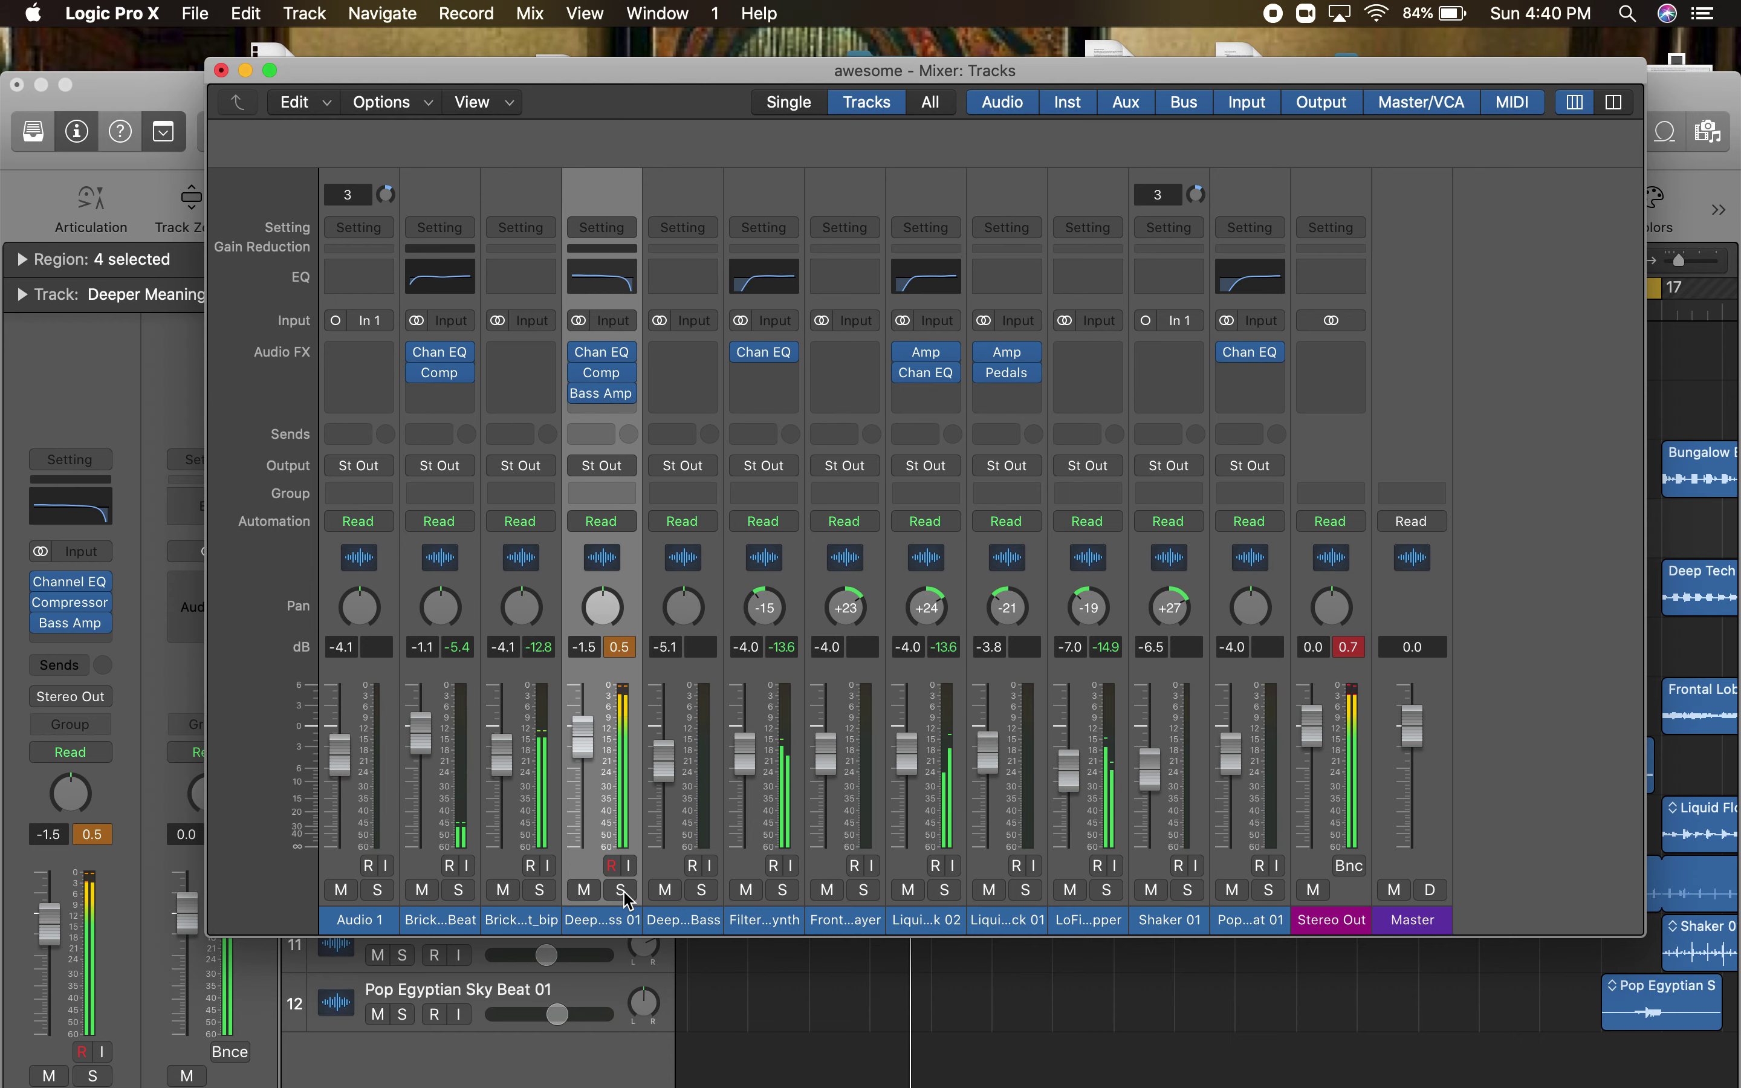
click(783, 890)
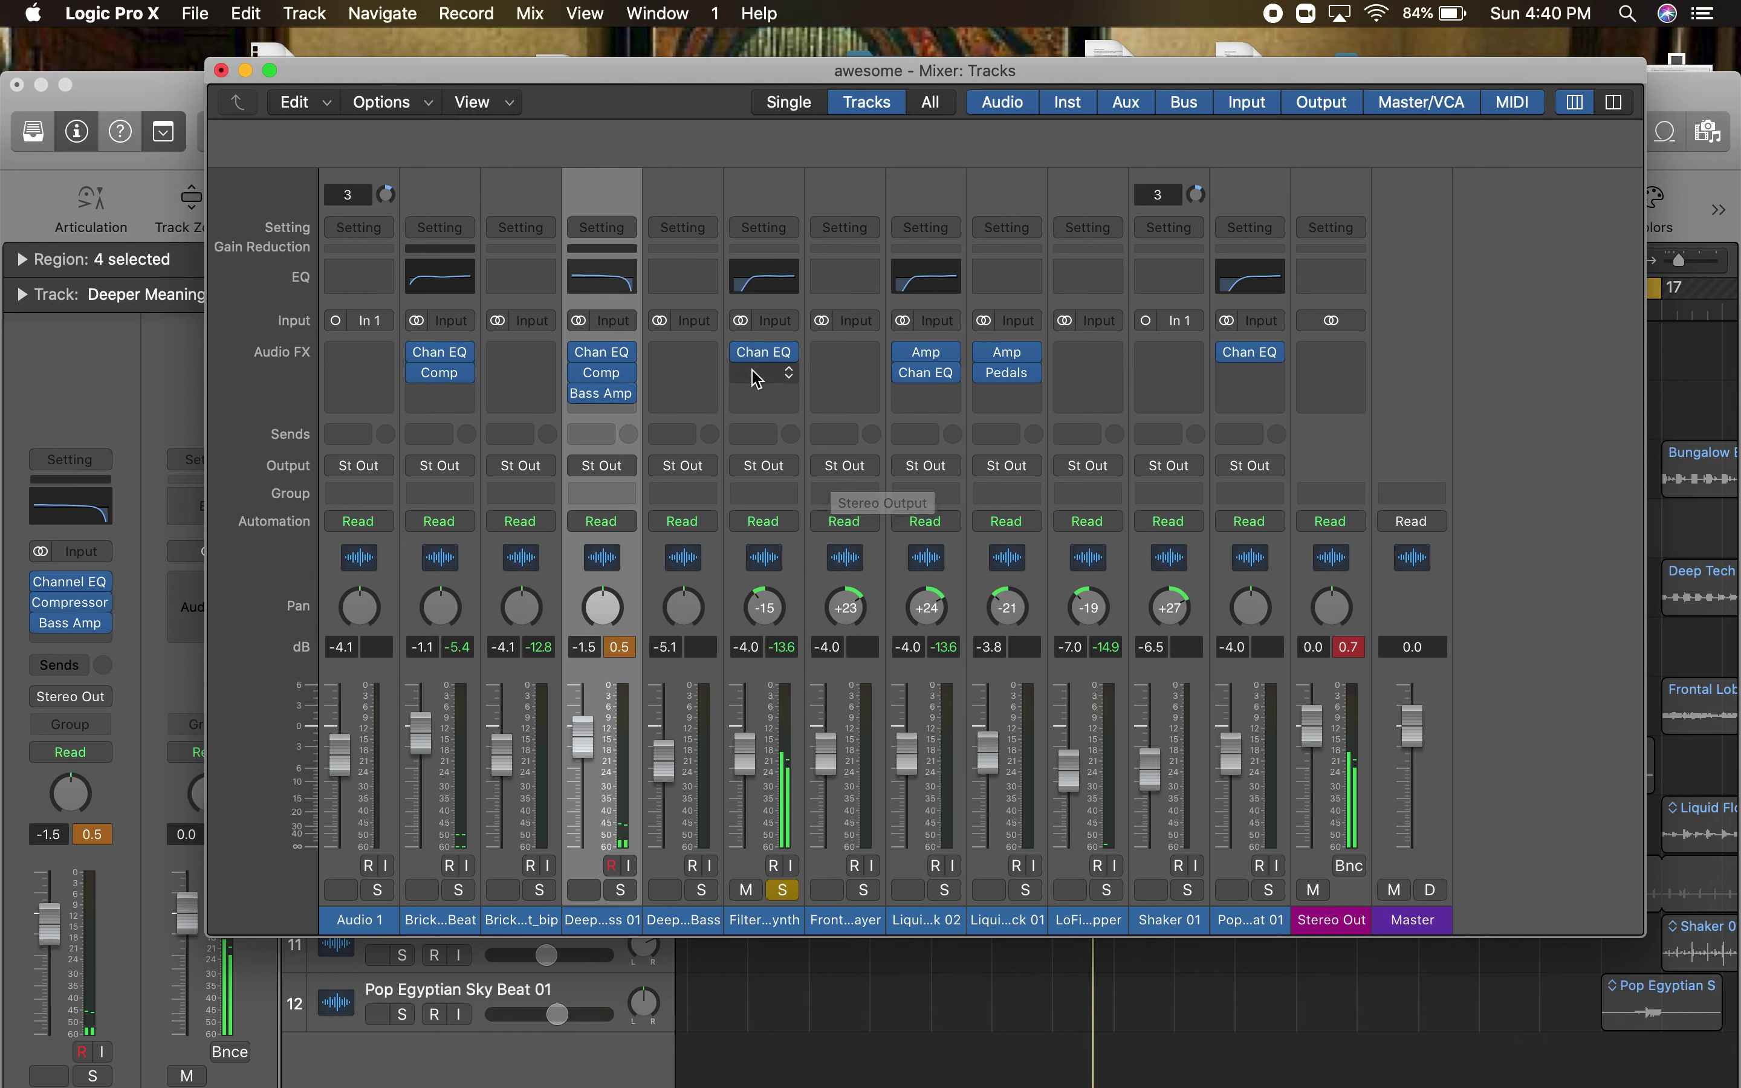
- Insert a Compressor after the Channel EQ on the soloed Filter synth track
click(791, 373)
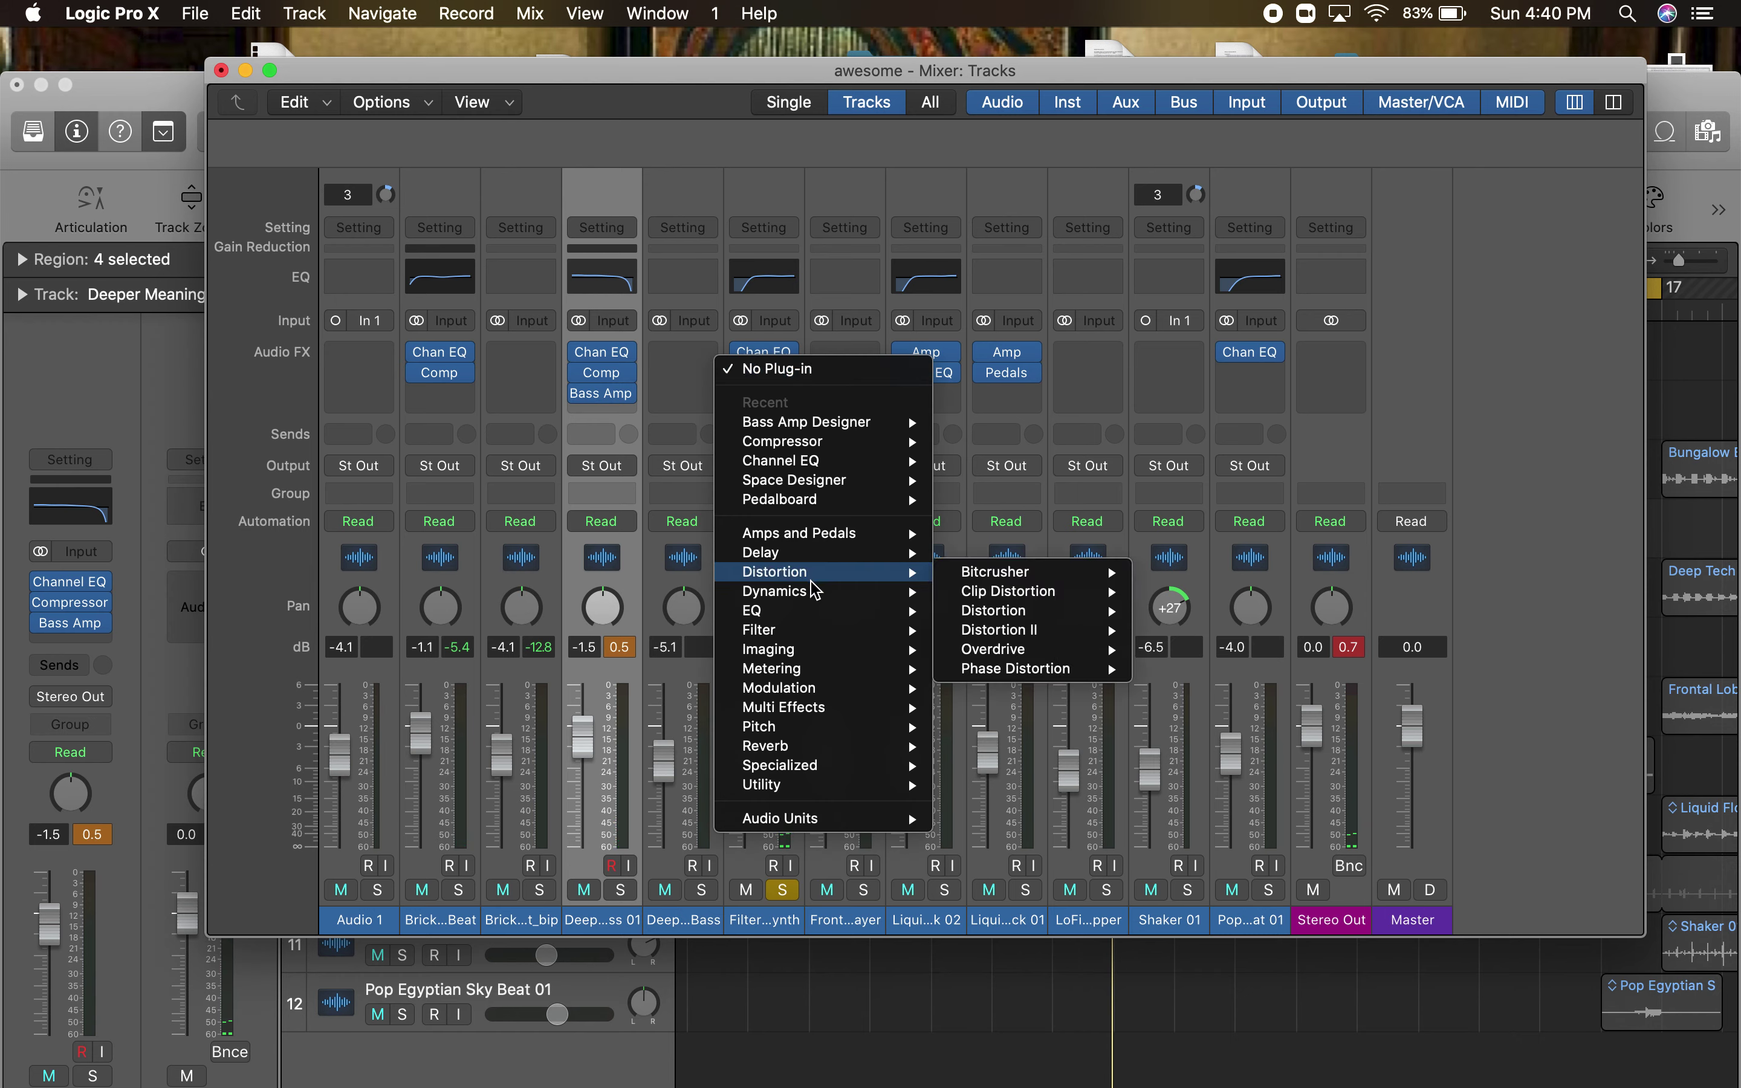
mouse_move(811, 589)
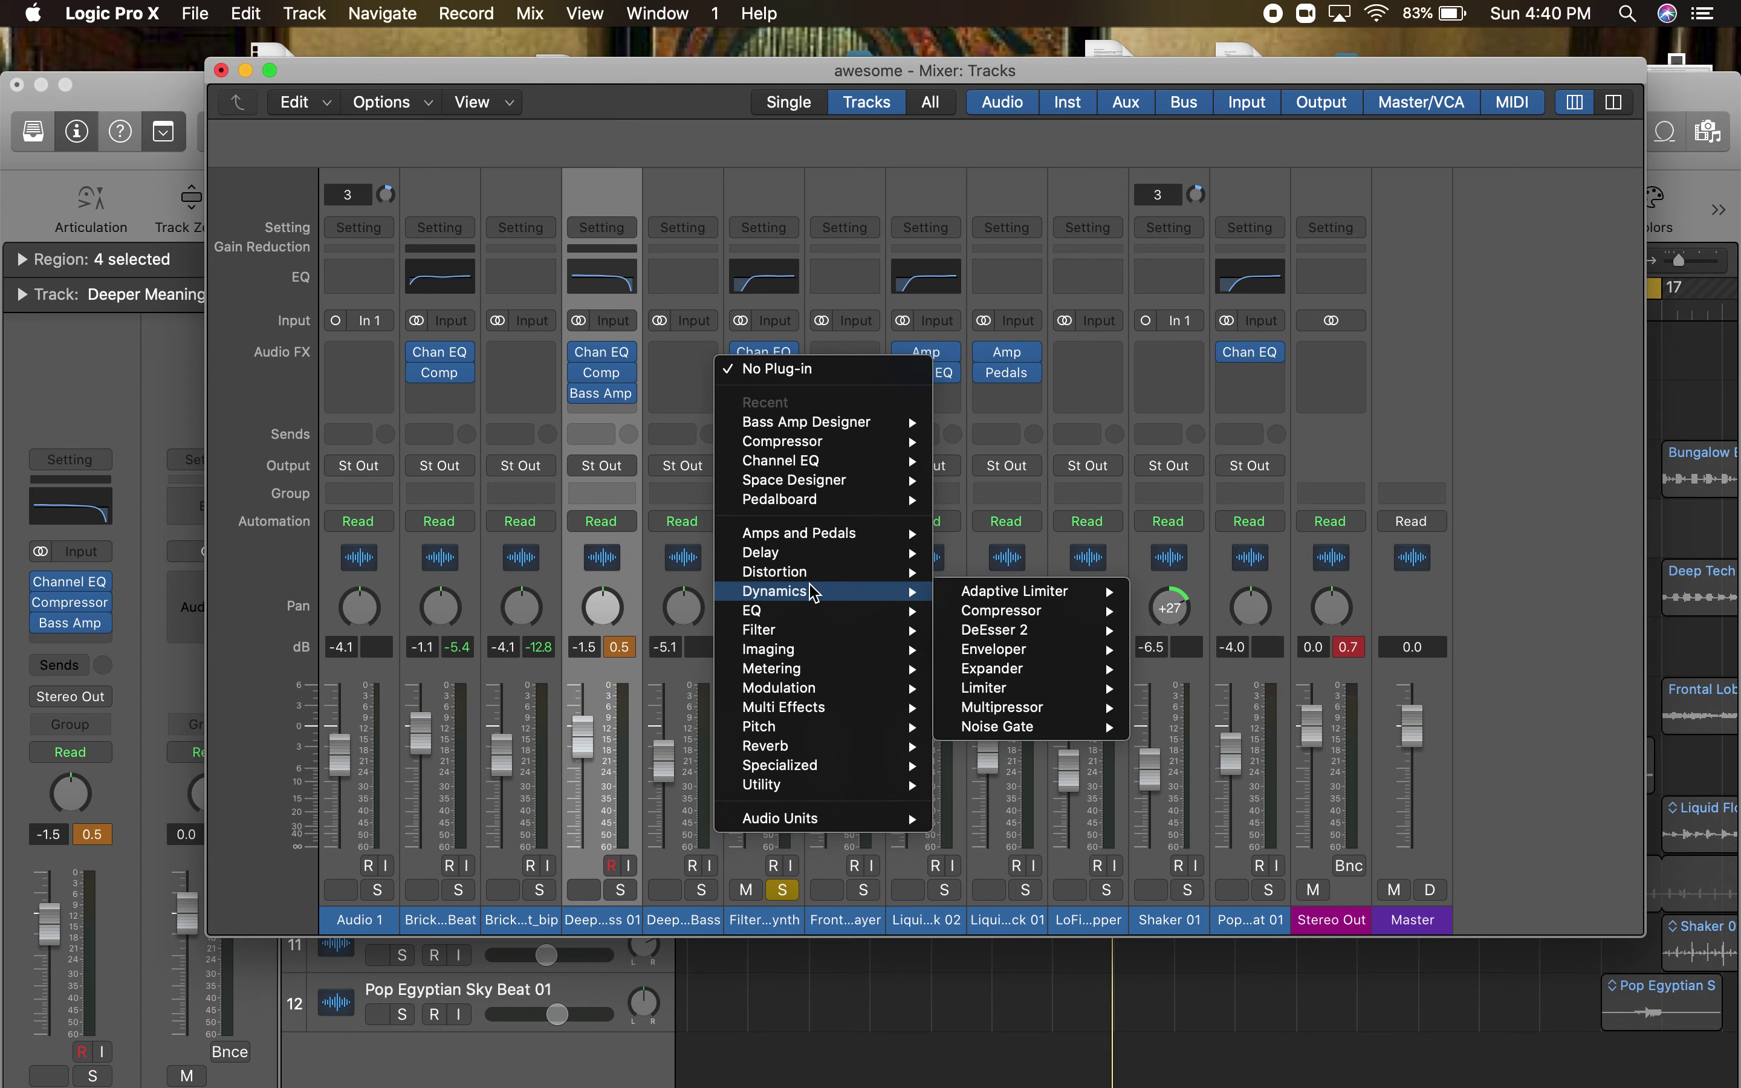
mouse_move(1014, 612)
click(1178, 613)
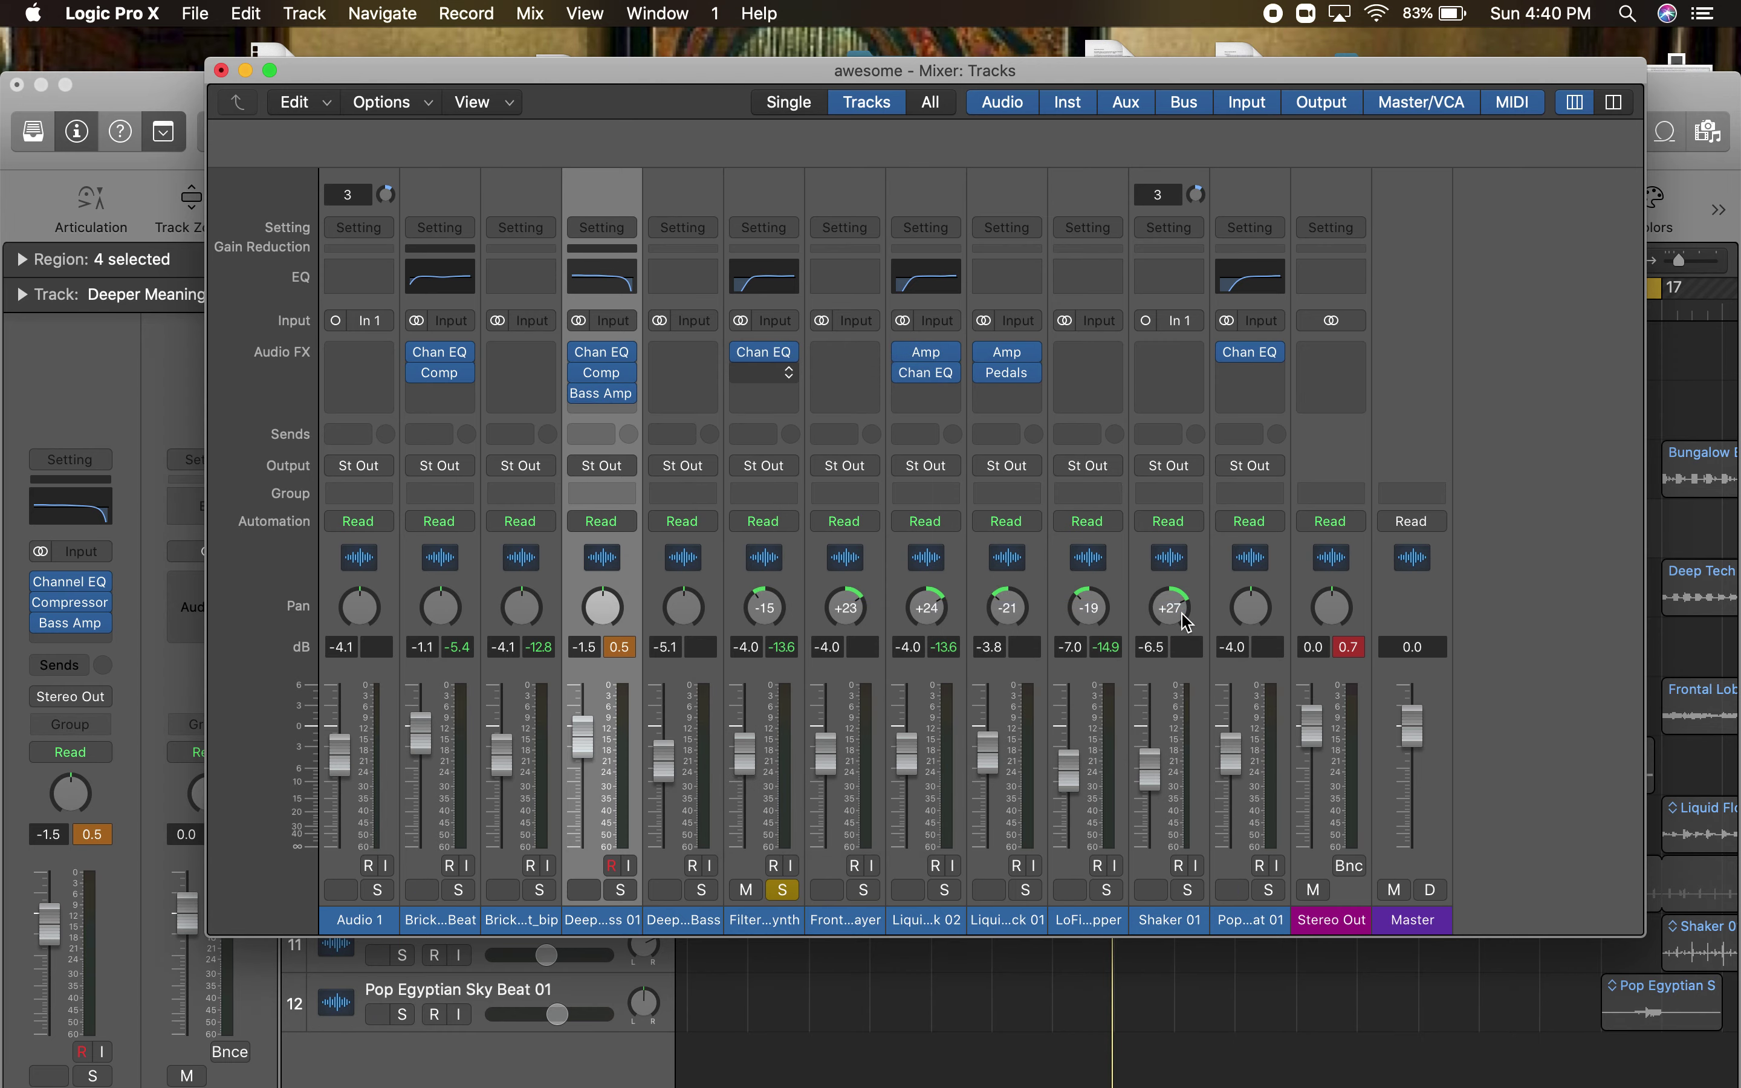
- Lengthen the release and set the attack to 35 ms on the Filtered Delay Synth Compressor
mouse_move(1187, 347)
drag(1187, 346, 845, 102)
drag(832, 864, 823, 770)
drag(669, 862, 669, 836)
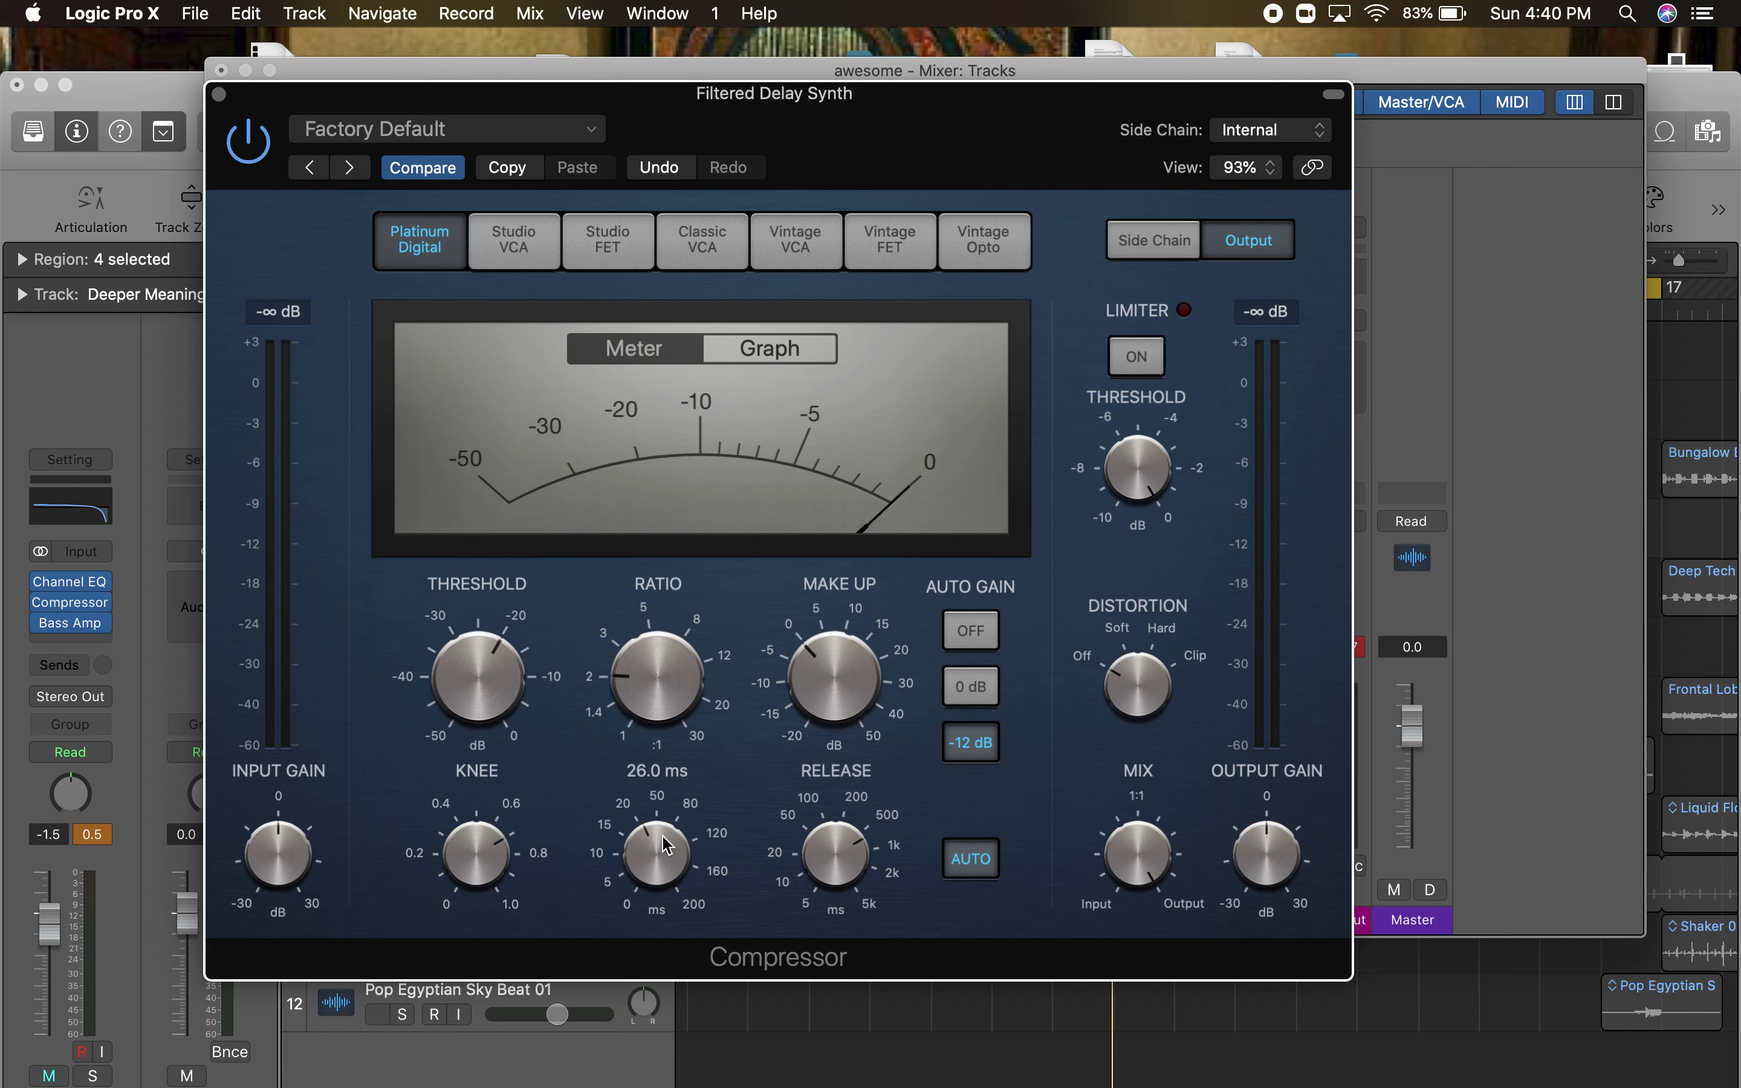
mouse_move(660, 860)
mouse_down()
mouse_move(657, 842)
mouse_move(659, 858)
mouse_up()
- Turn off Auto Gain and automatic release on the Filtered Delay Synth Compressor, and set the release to 620 ms
click(980, 854)
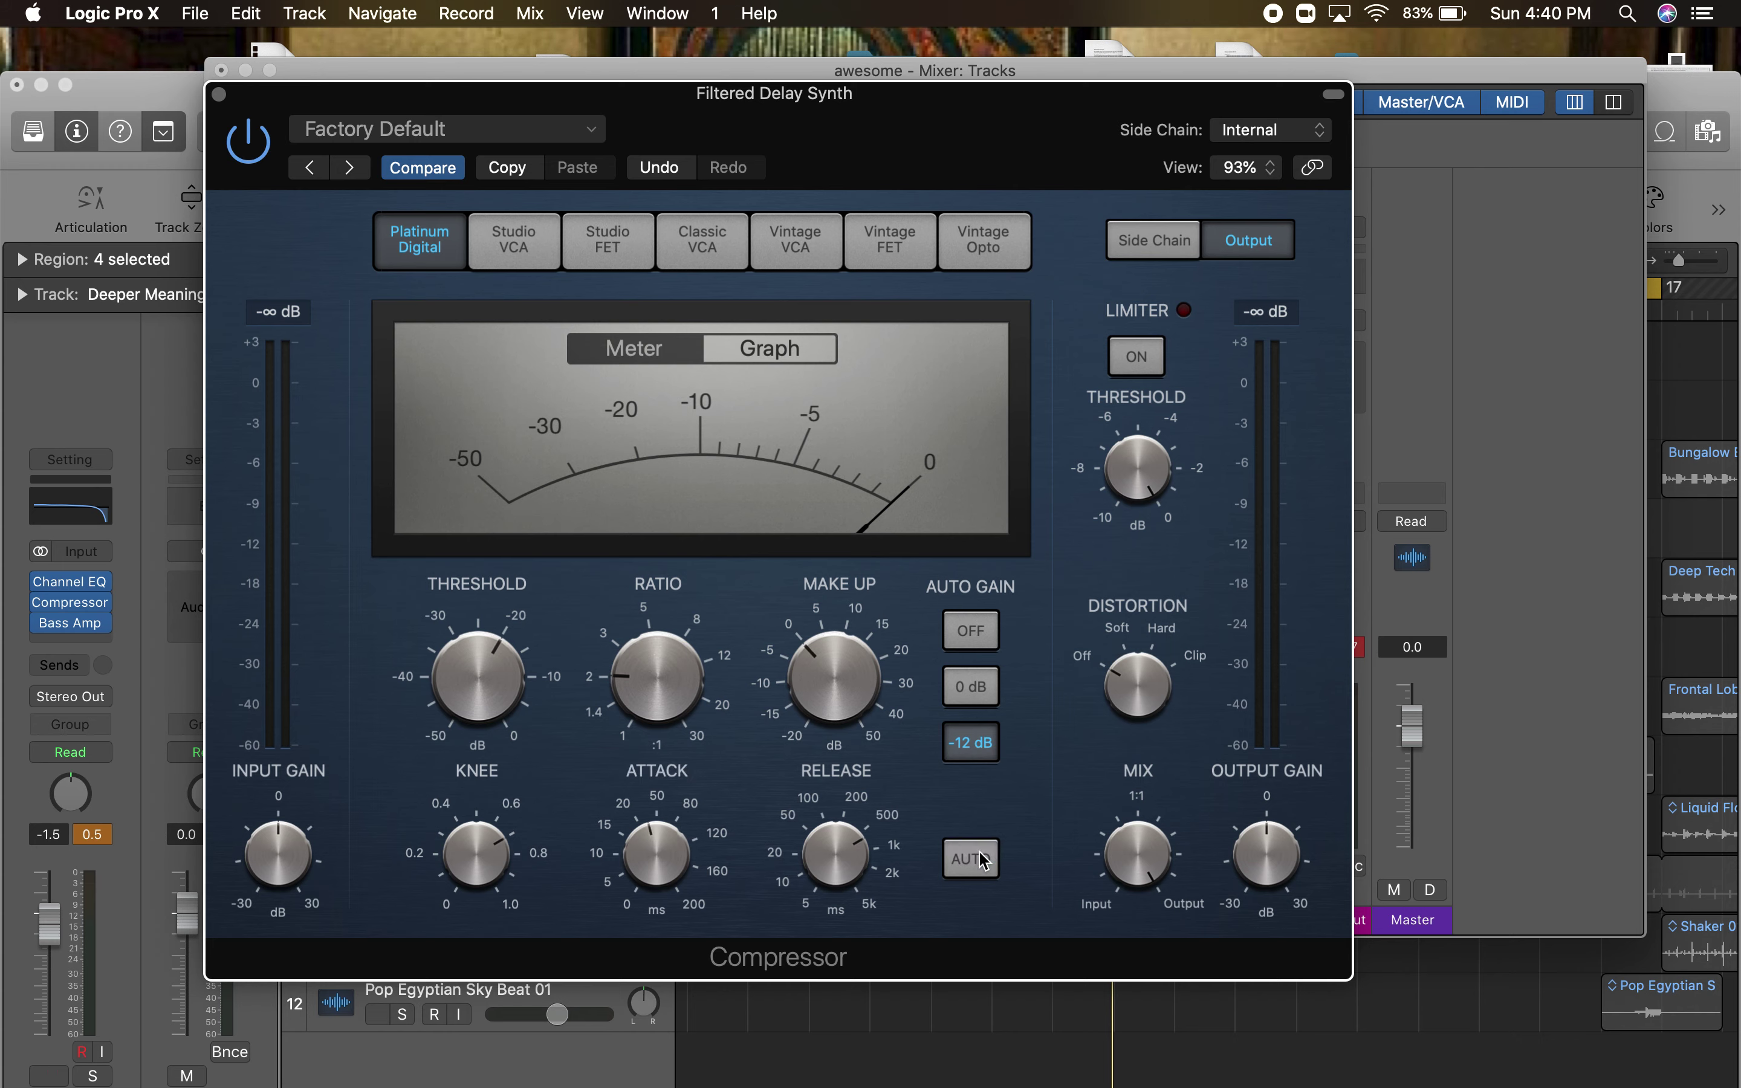
click(999, 645)
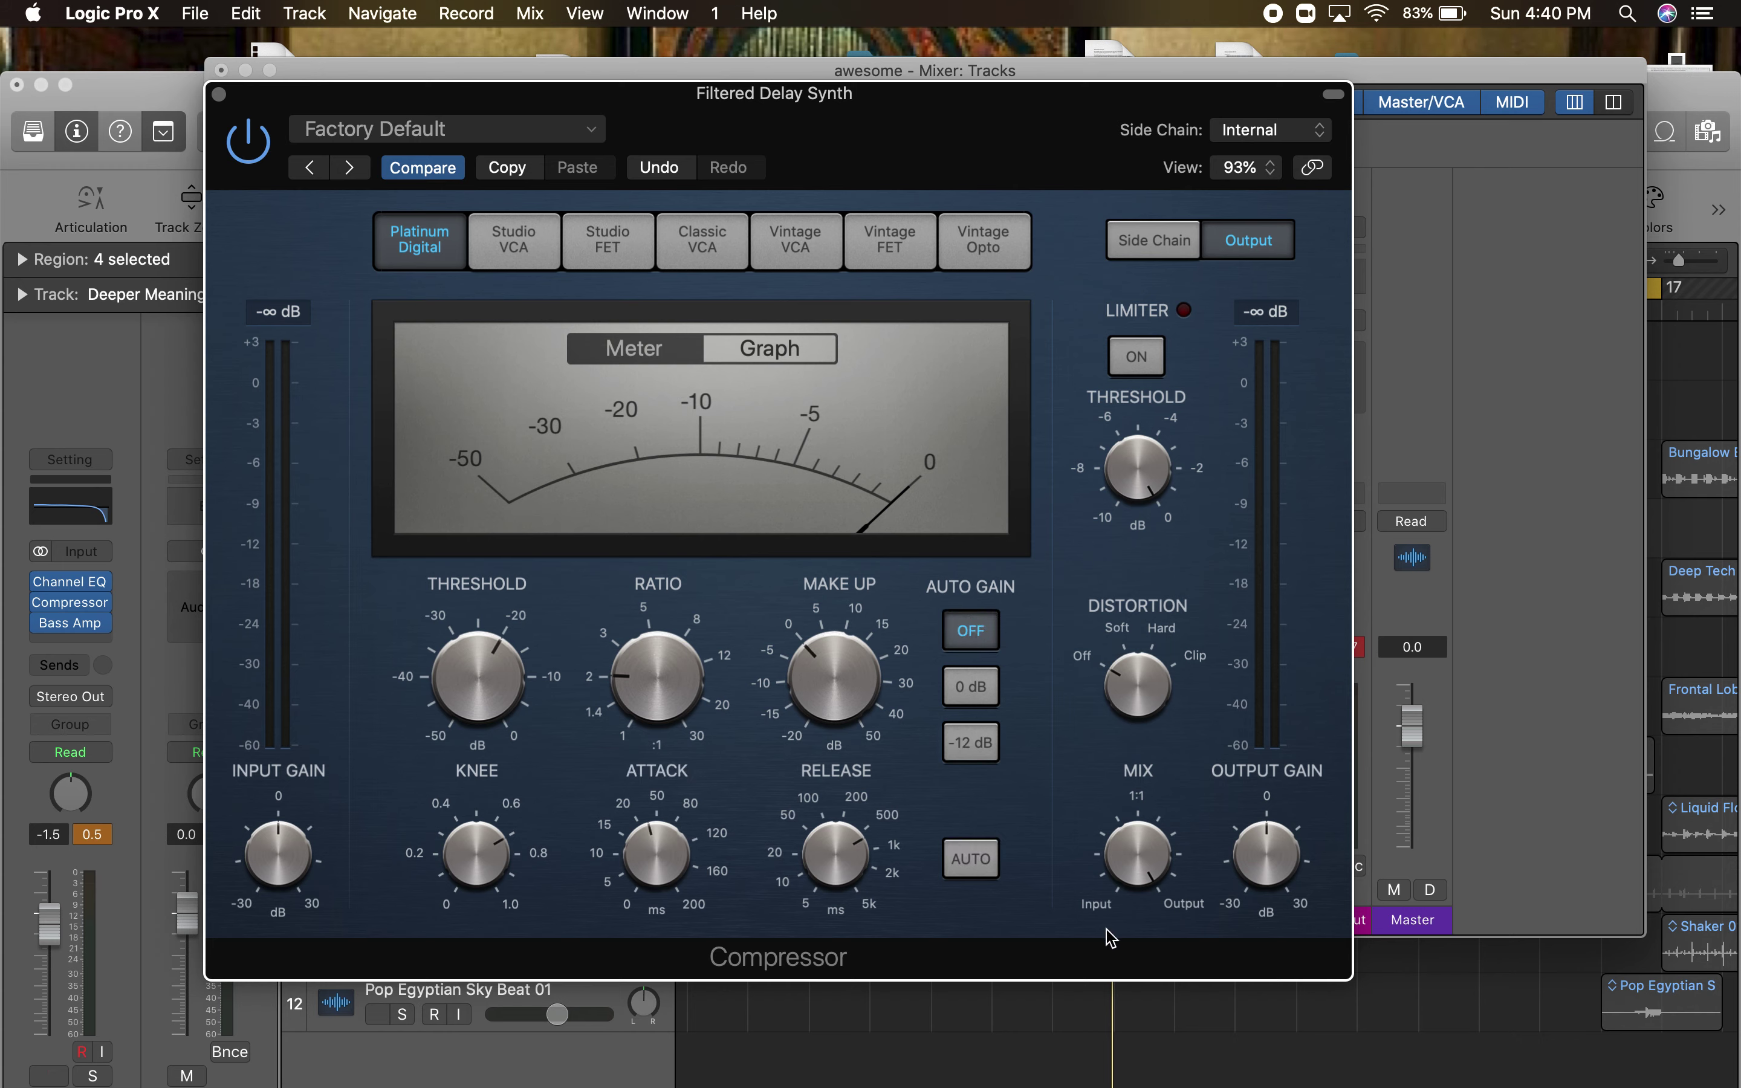
click(967, 864)
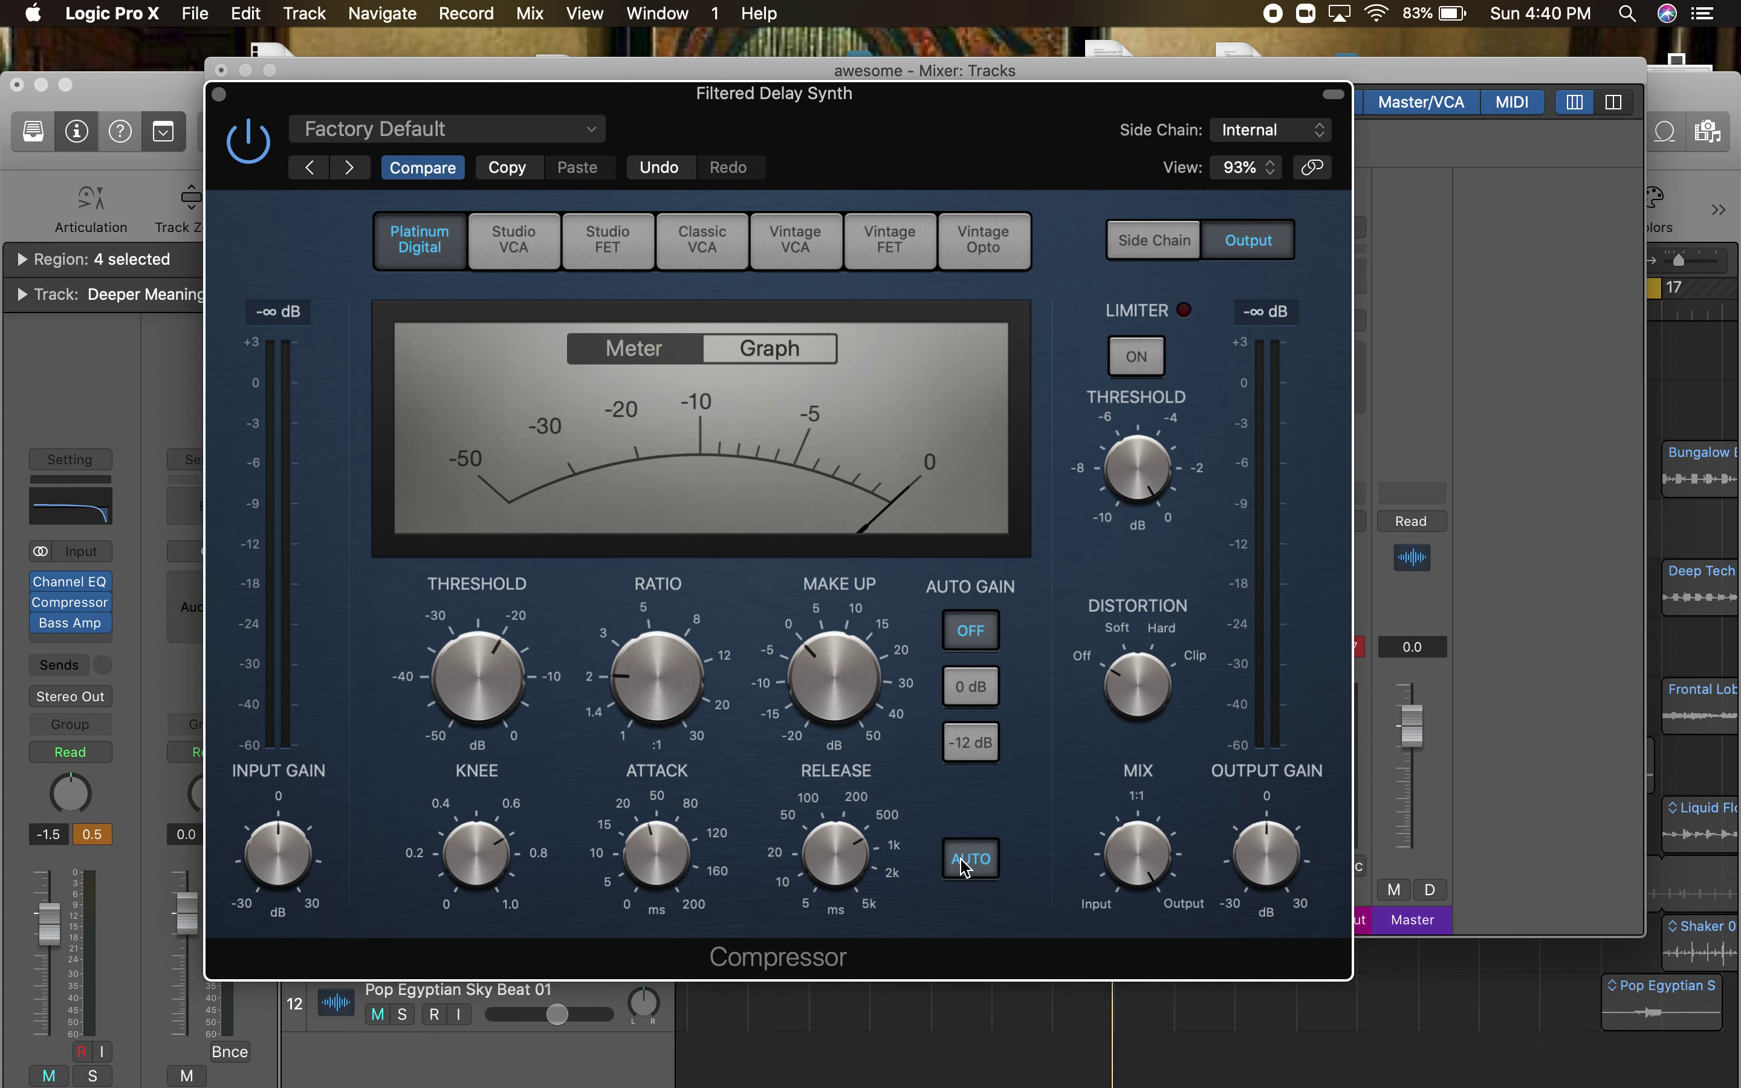
click(966, 867)
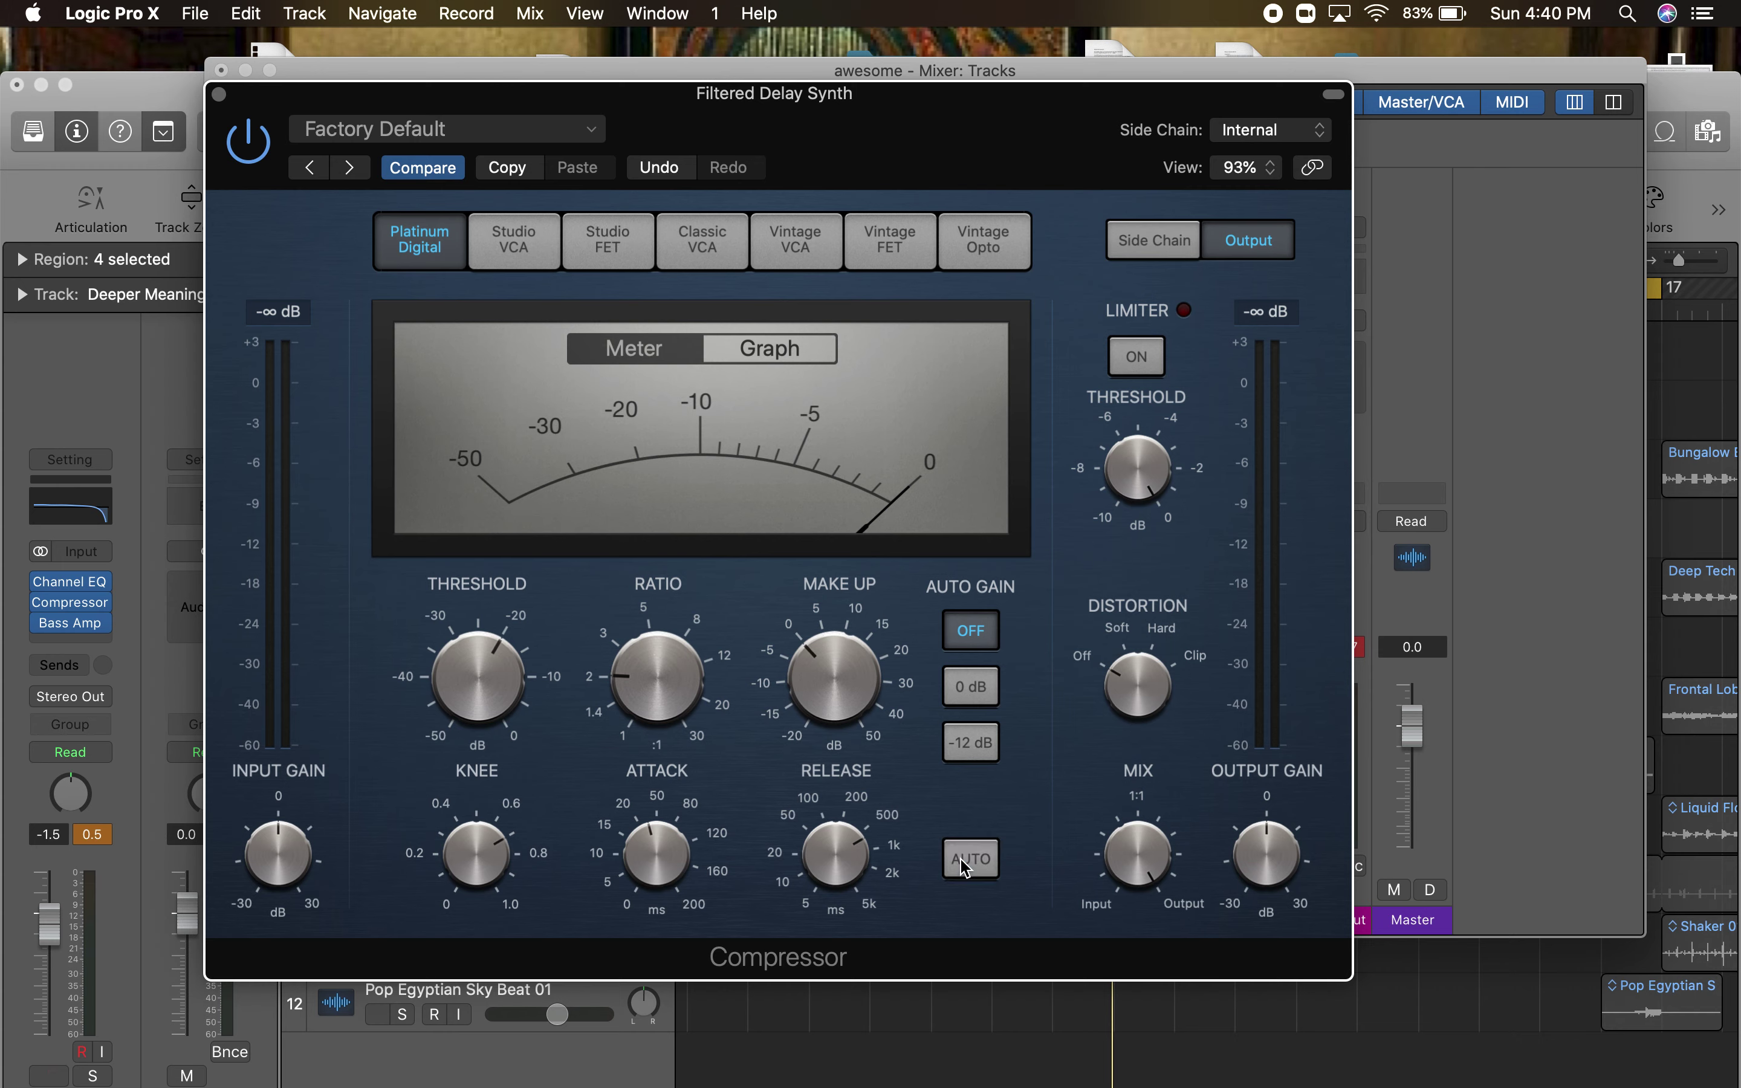
drag(862, 866, 852, 871)
- Try thresholds of -8.5 dB and -16.5 dB on the synth Compressor, and settle near -4 dB
mouse_move(503, 712)
mouse_move(480, 680)
mouse_down()
mouse_move(457, 587)
mouse_move(459, 756)
mouse_move(461, 639)
mouse_move(456, 756)
mouse_move(451, 698)
mouse_up()
key(ctrl+m)
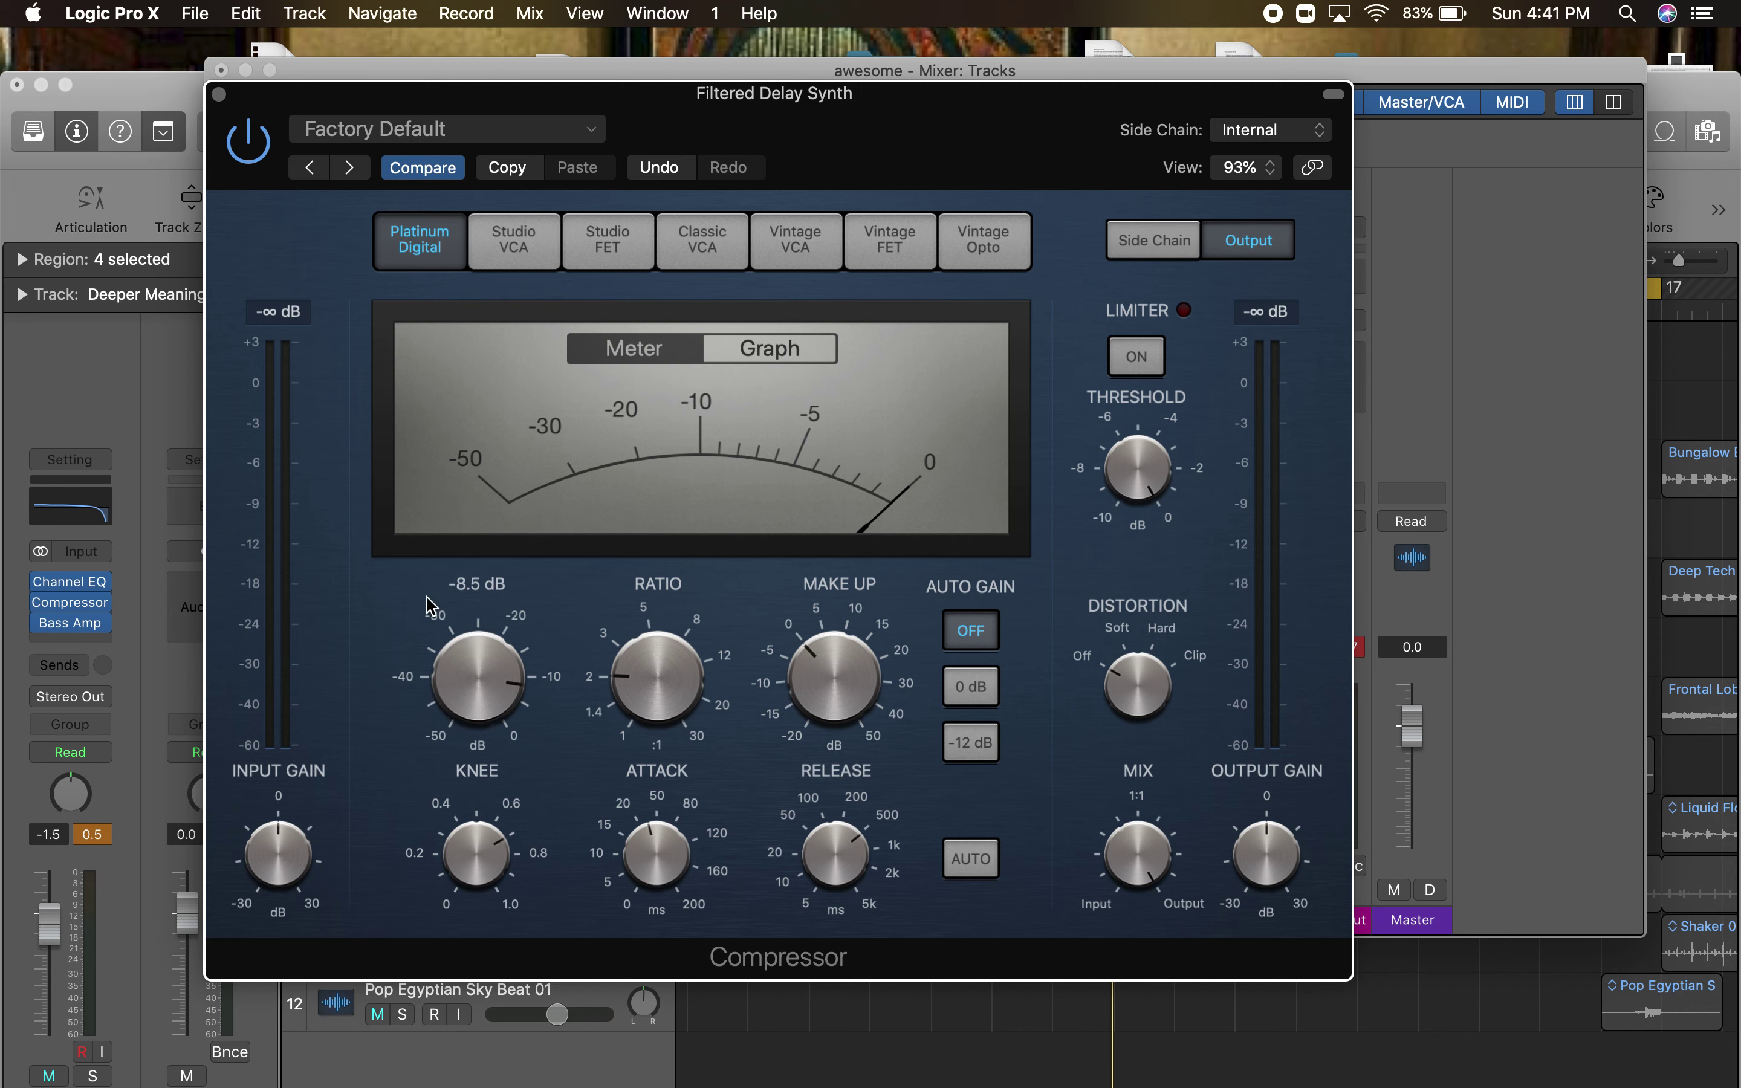
drag(423, 577, 421, 573)
key(ctrl+m)
mouse_move(481, 711)
mouse_down()
mouse_move(474, 781)
mouse_move(489, 734)
mouse_up()
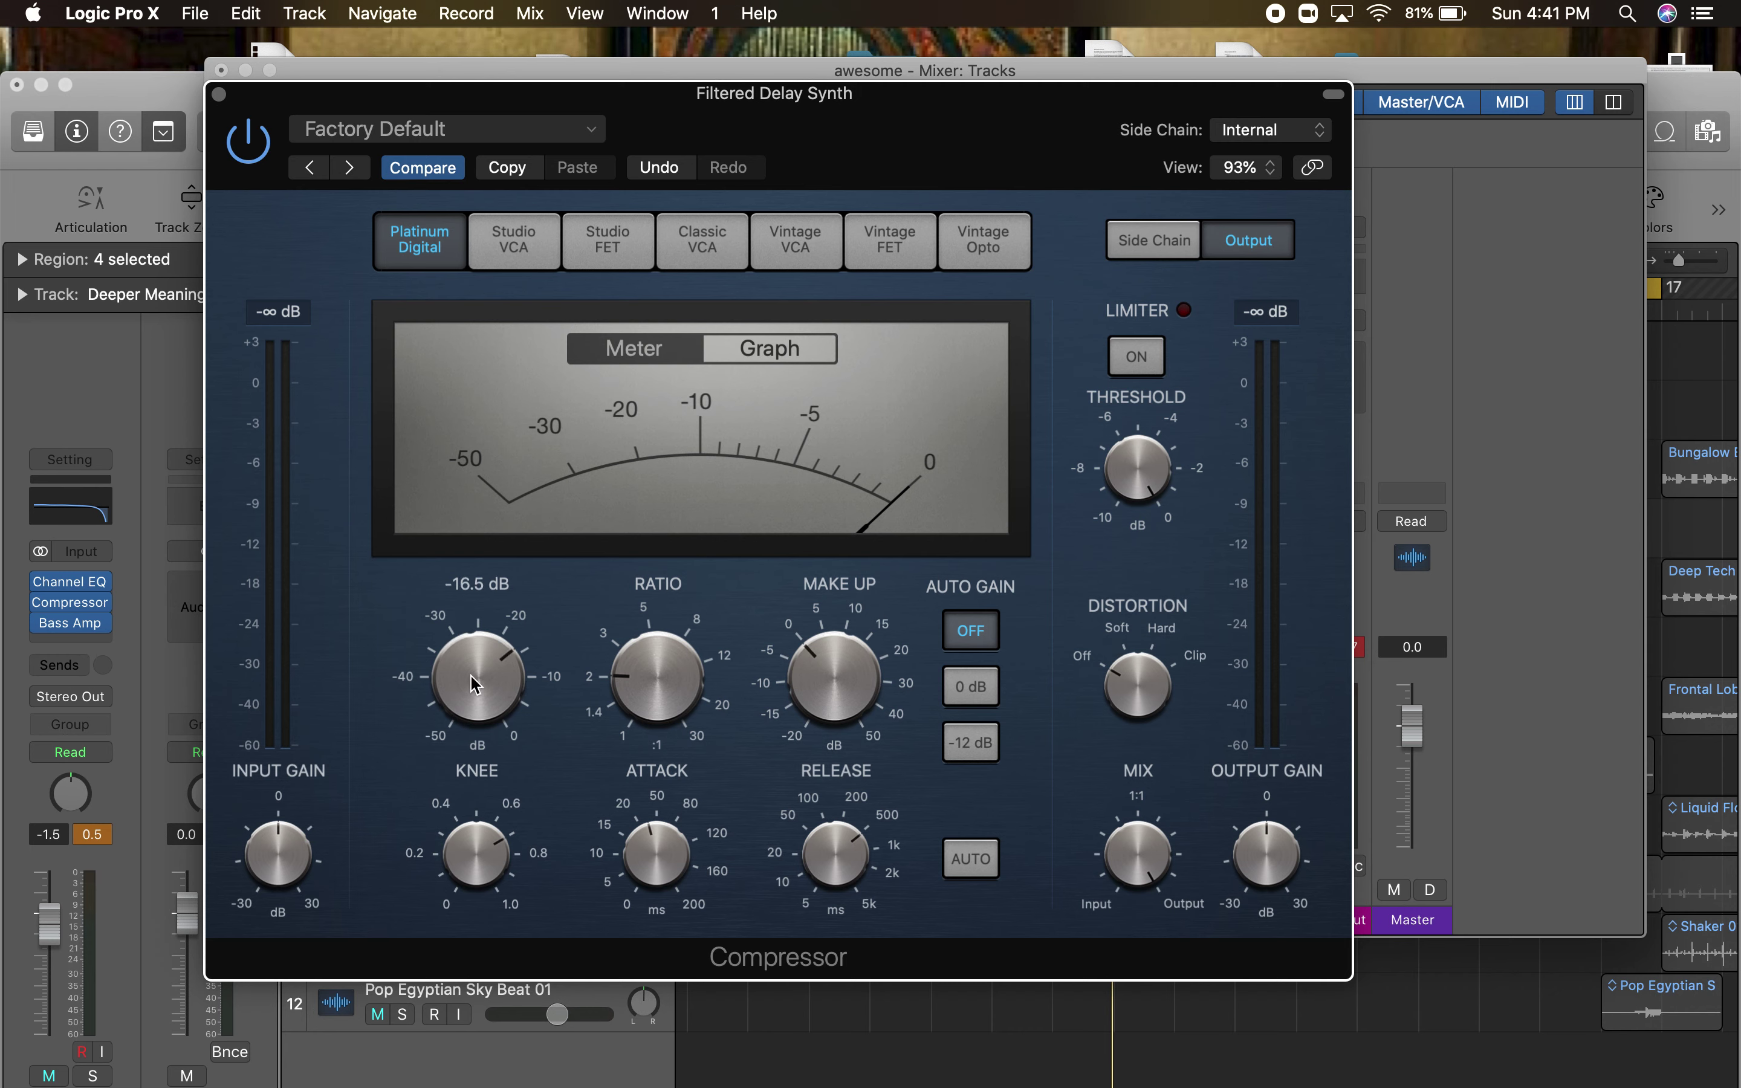
drag(474, 642, 473, 620)
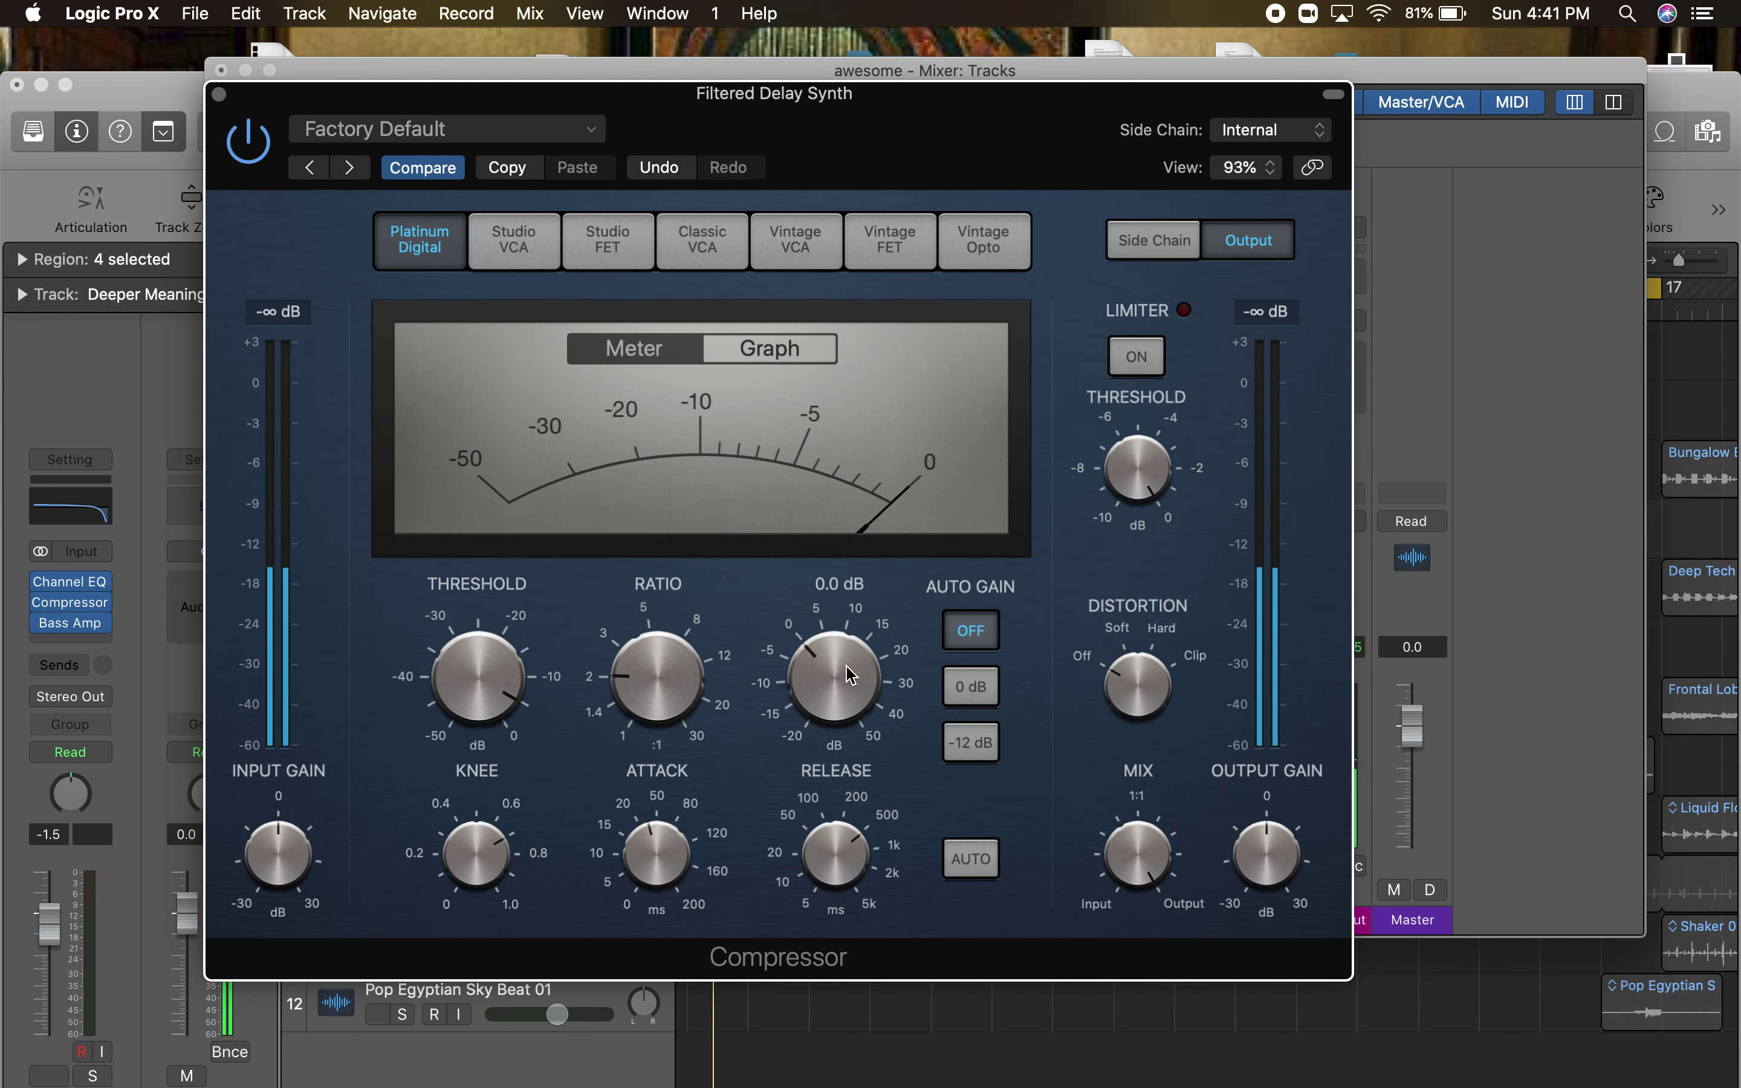
- Set the synth Compressor's make-up gain to 2.5 dB, ratio to 2.4:1 and threshold to -4.0 dB during playback
drag(815, 654, 849, 661)
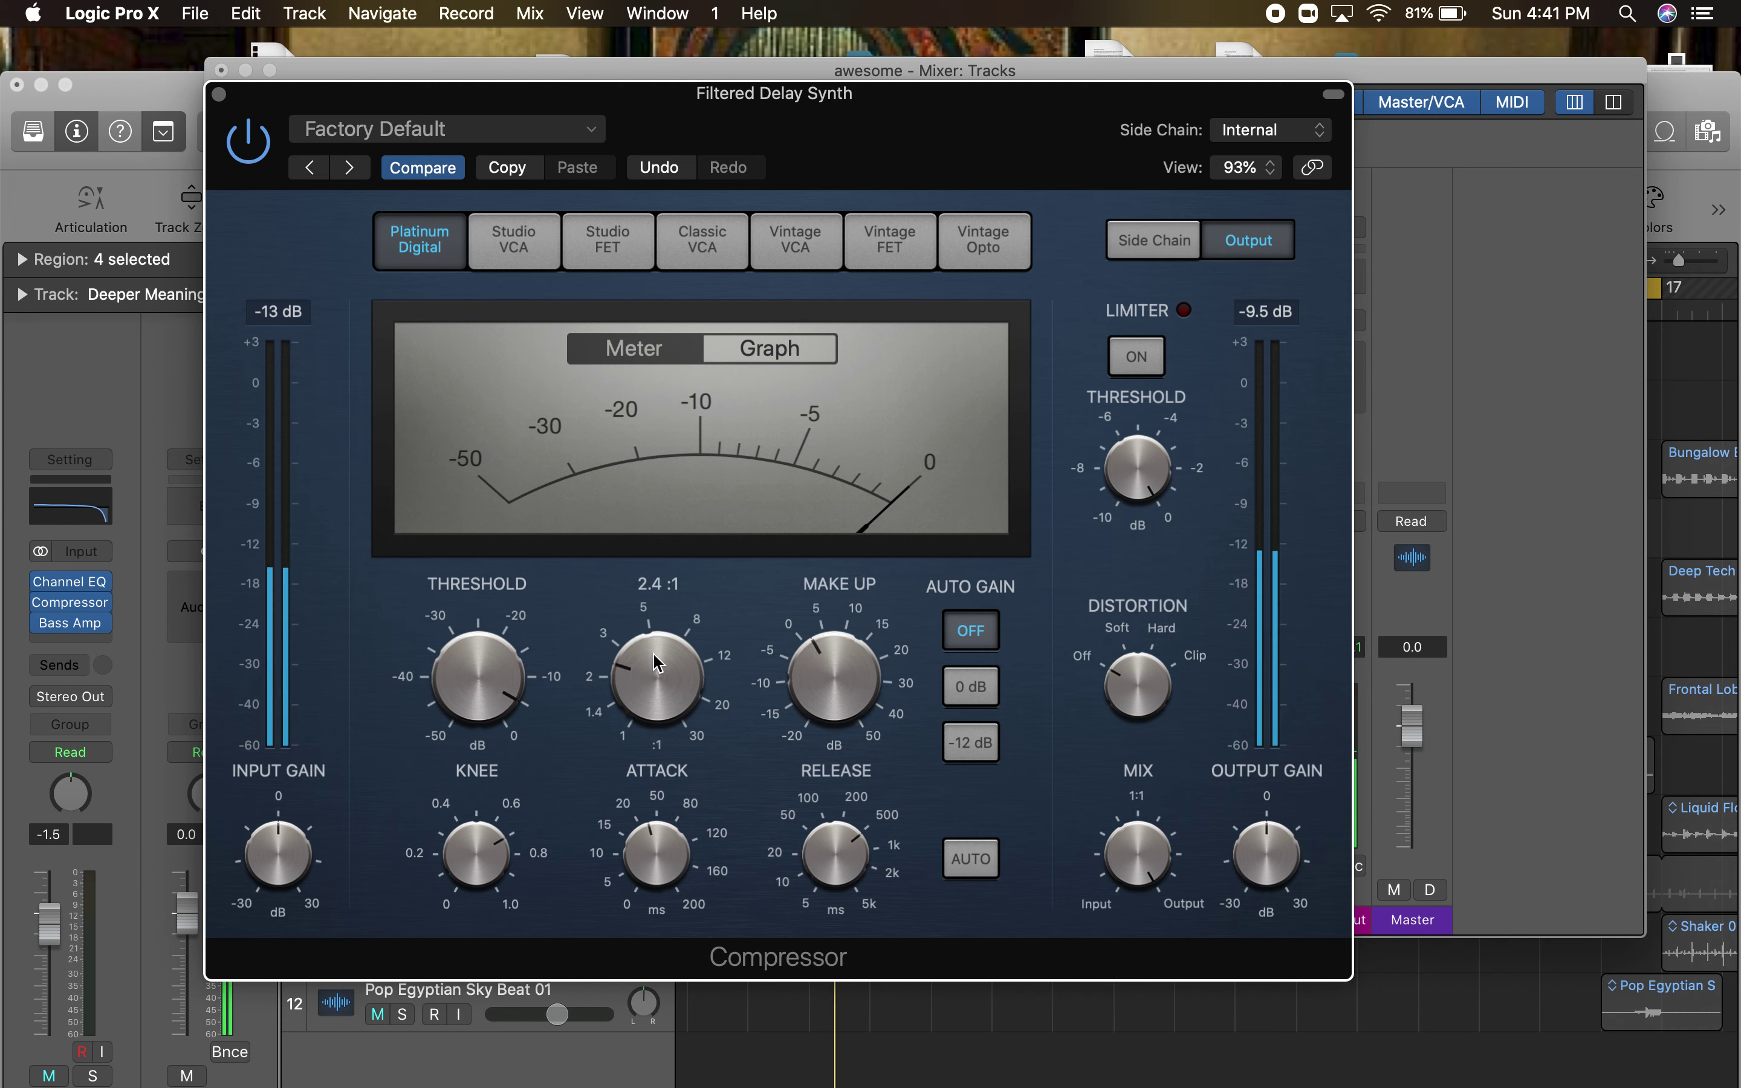
drag(492, 680, 499, 671)
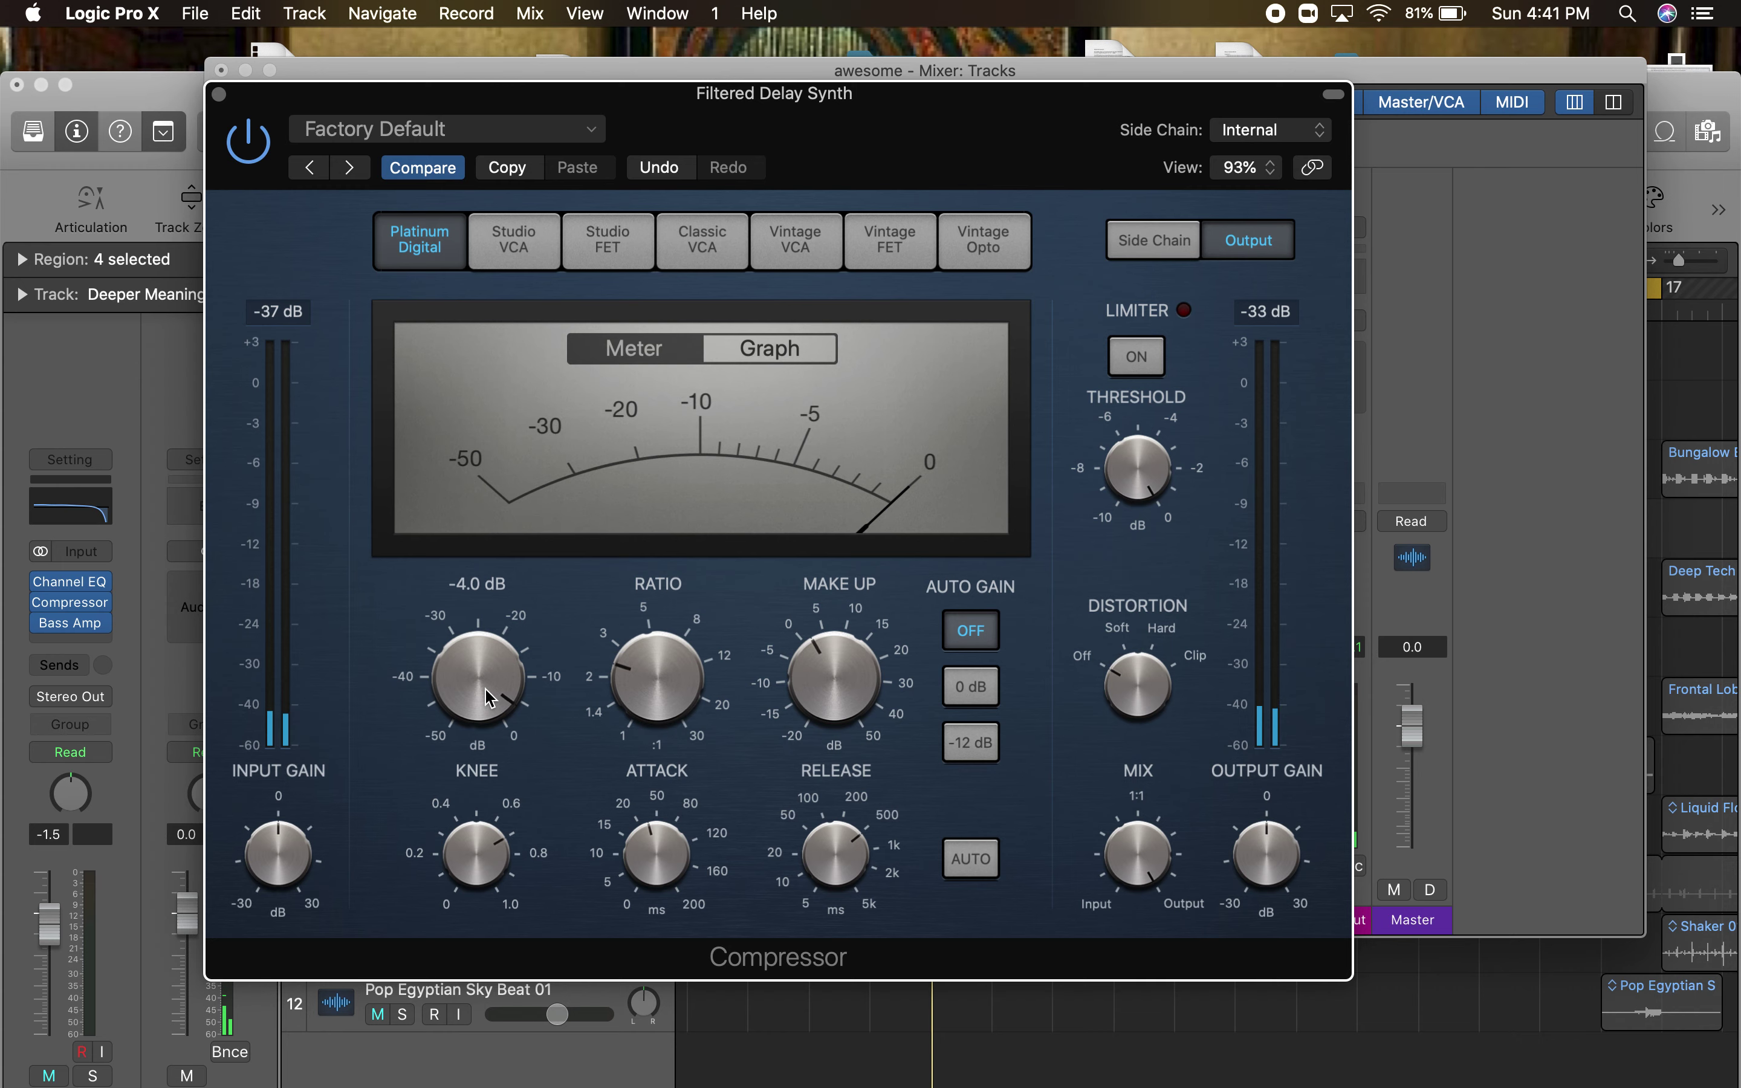
- Try a threshold below -40 dB to hear heavy compression on the synth, and raise it back near the top of its range
drag(487, 697, 505, 937)
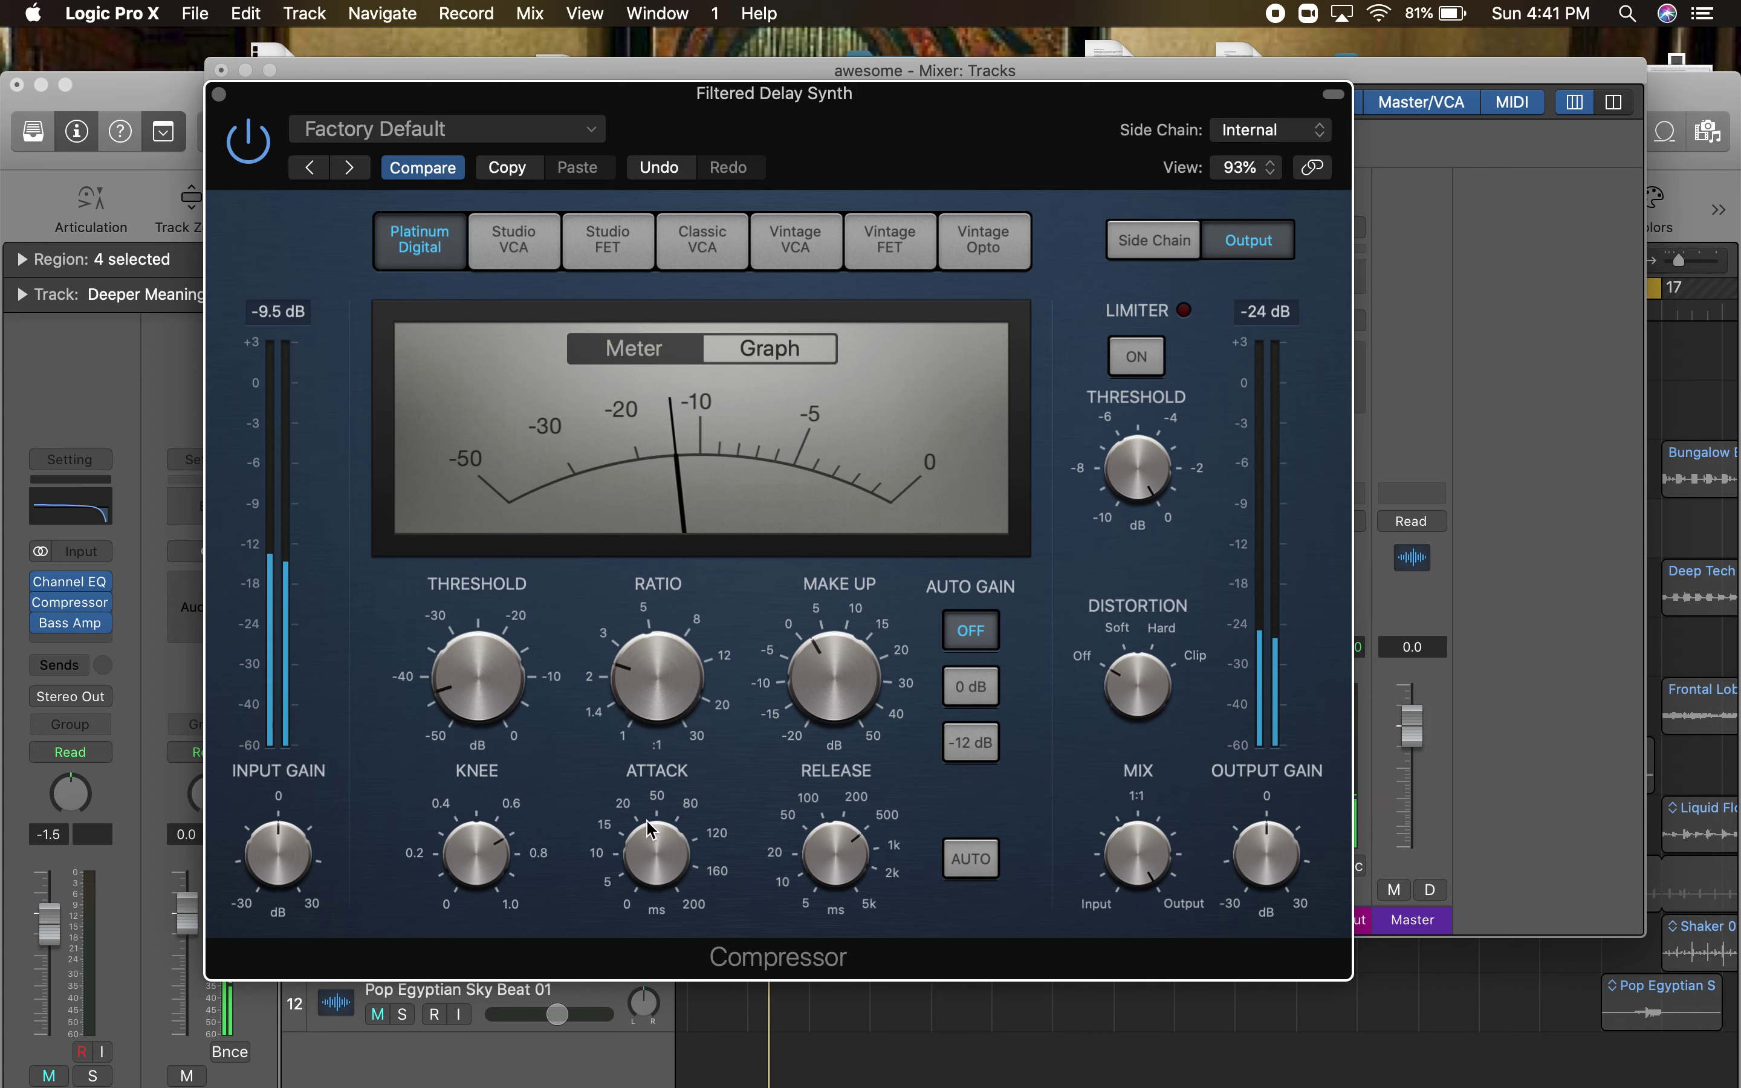
key(ctrl+m)
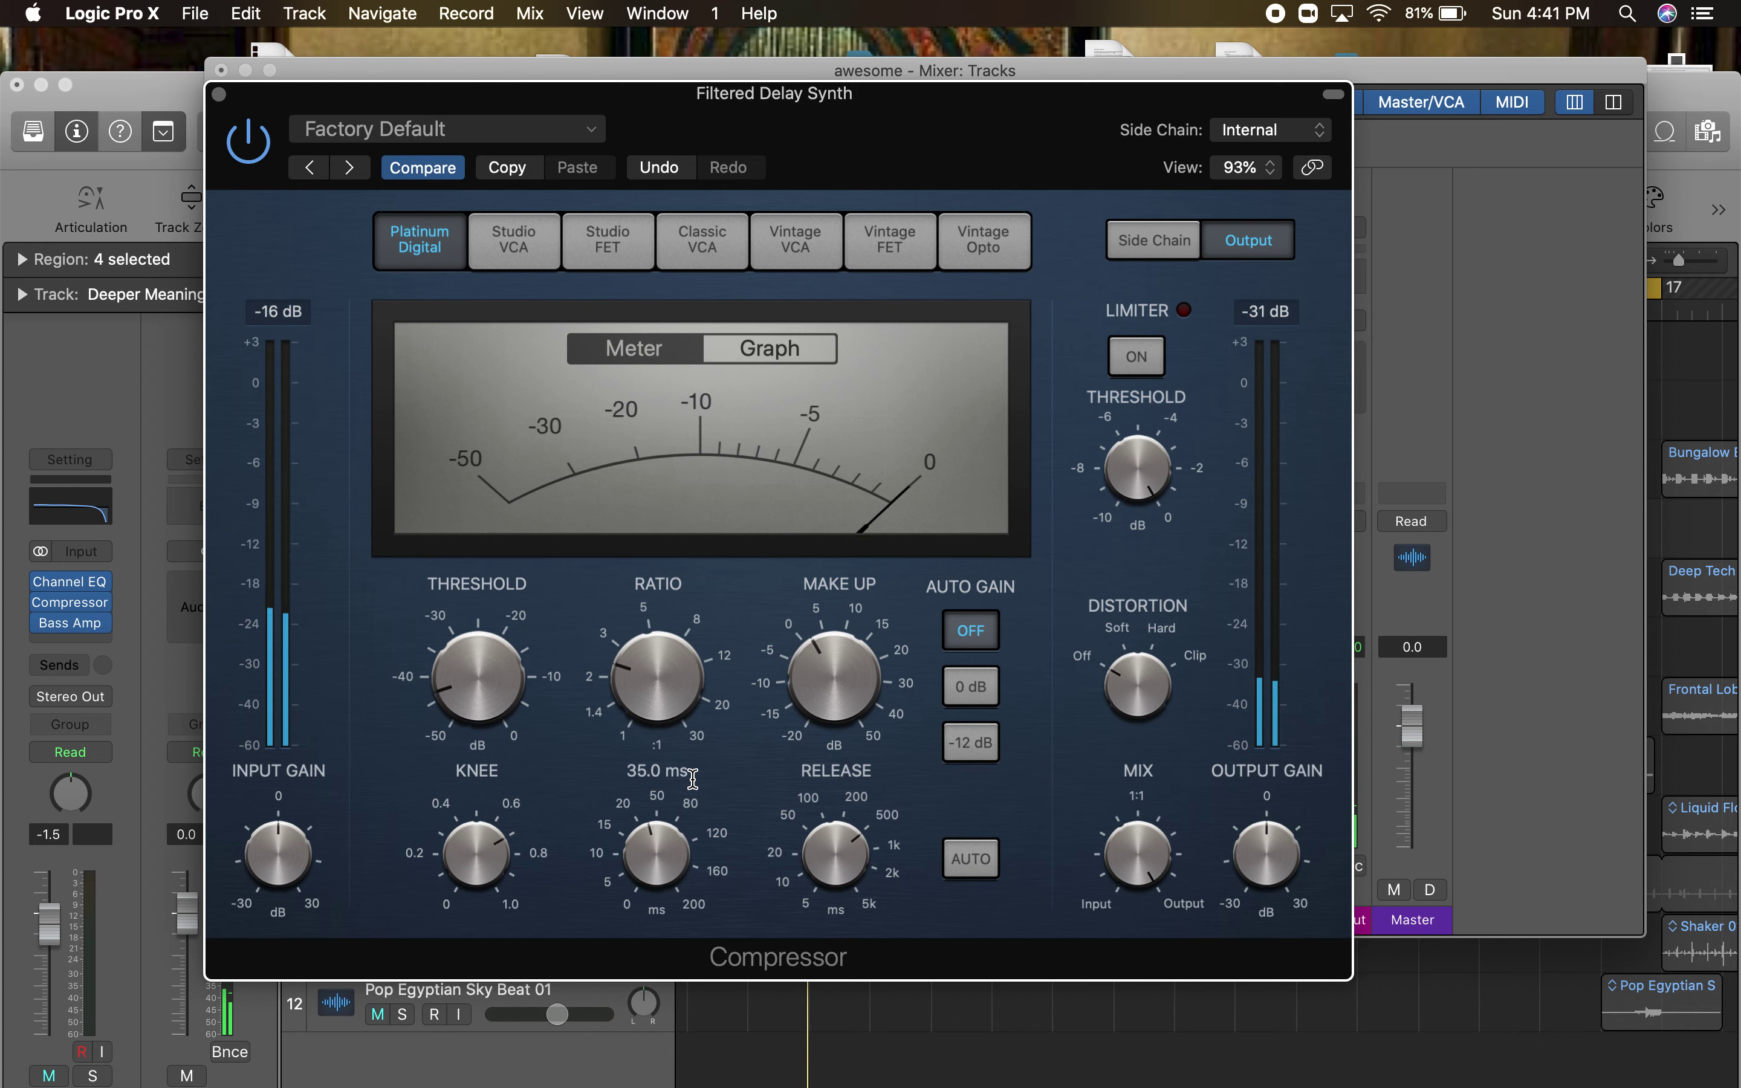
key(ctrl+m)
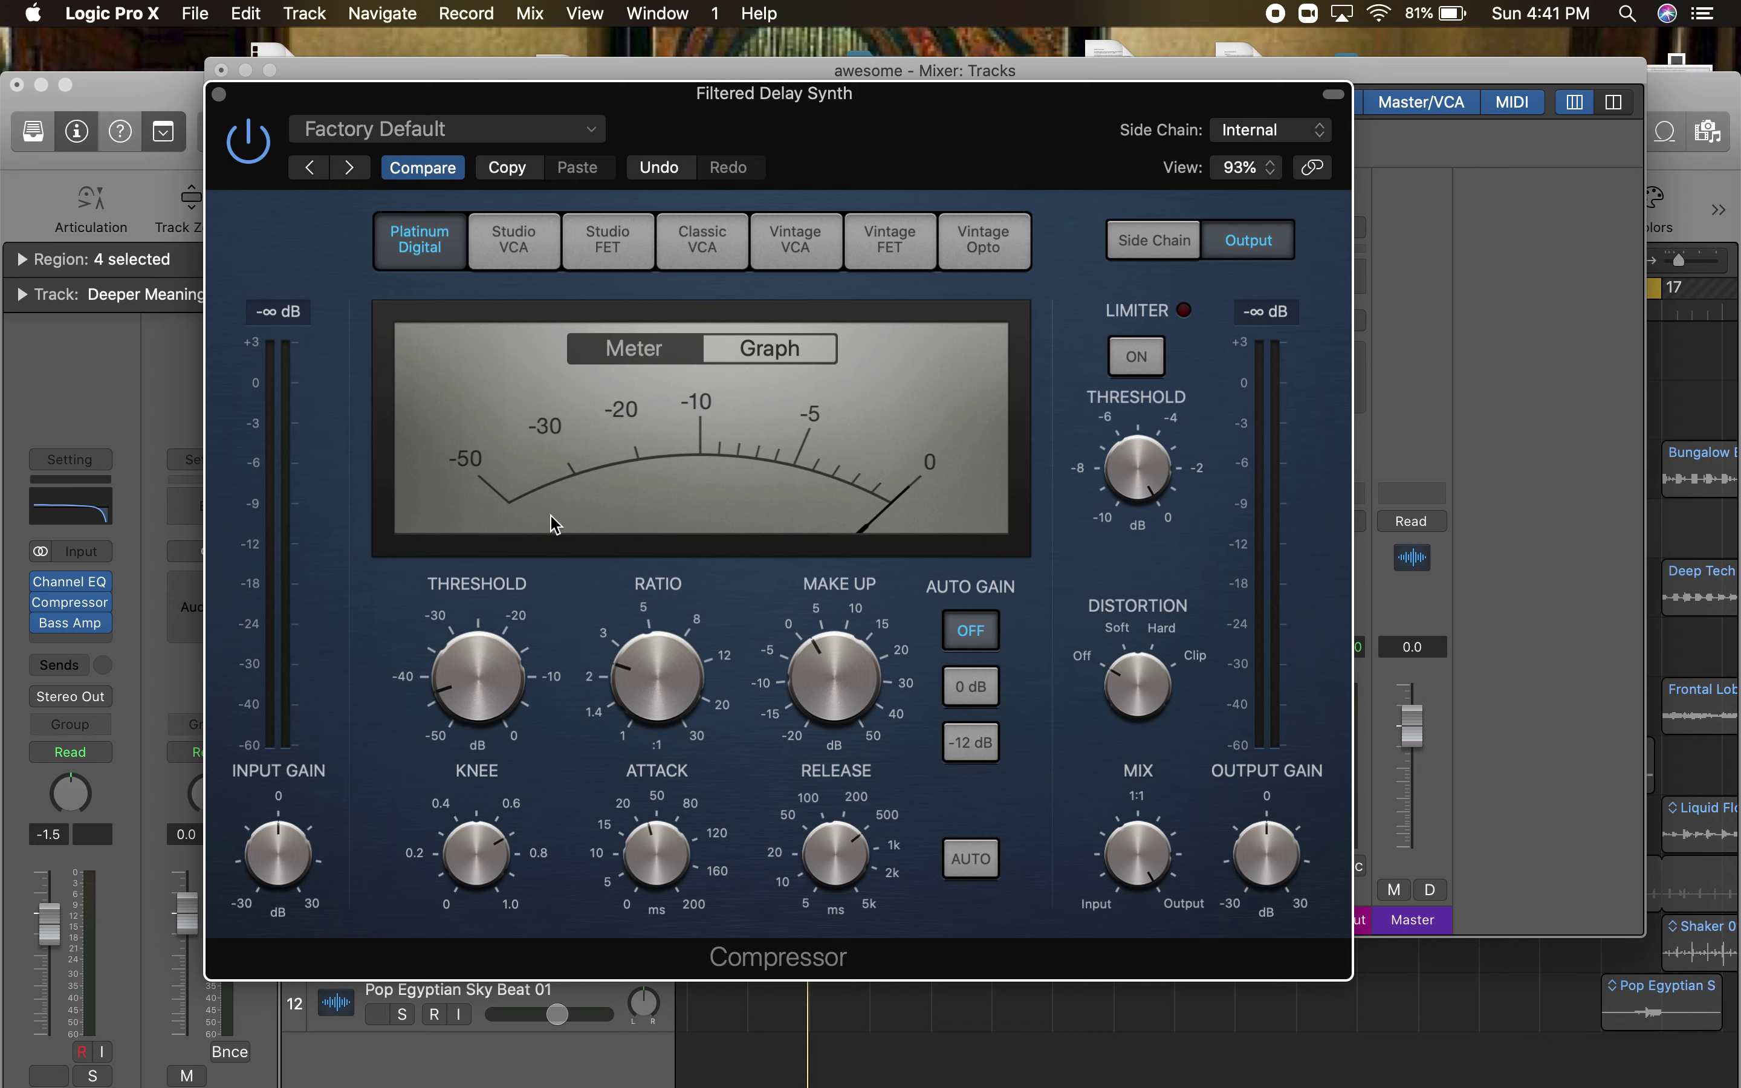
mouse_move(468, 702)
drag(451, 563, 446, 454)
key(ctrl+m)
- Play the synth, raise the Compressor's make-up gain slightly, turn its distortion towards Soft, and close the plug-in
key(space)
mouse_move(820, 669)
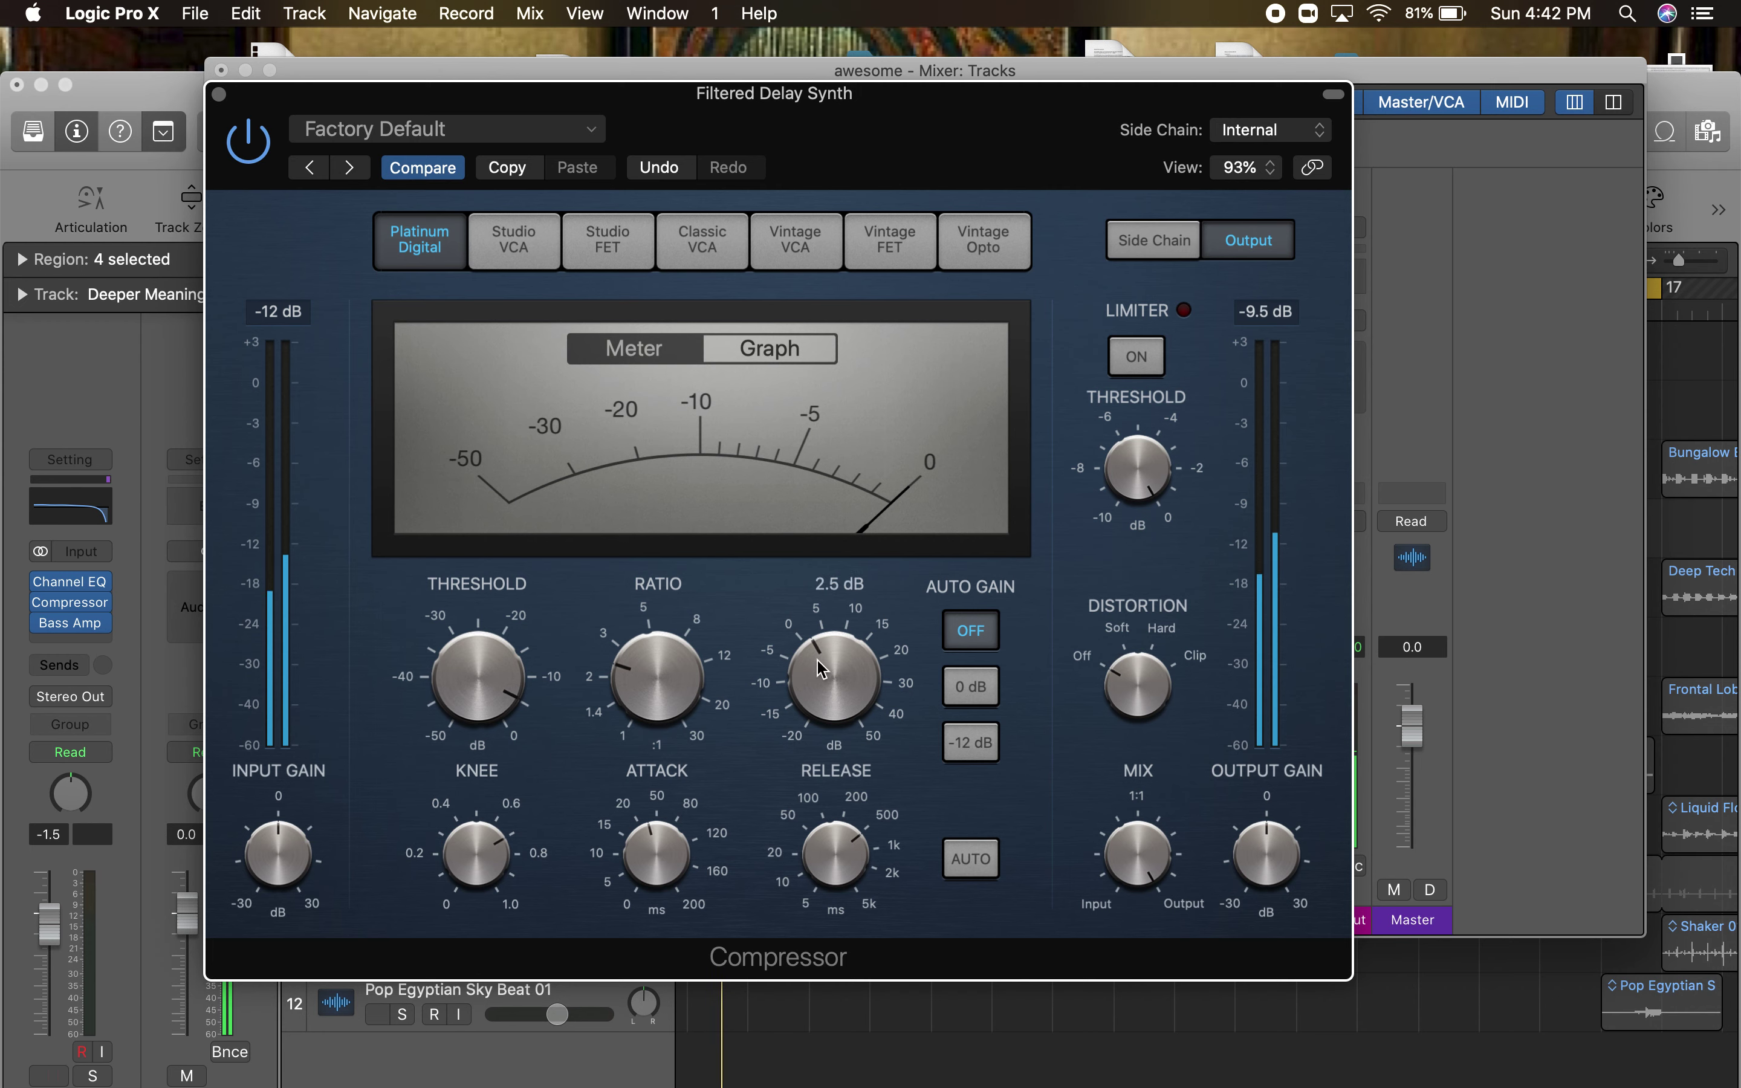
mouse_move(840, 844)
key(ctrl+m)
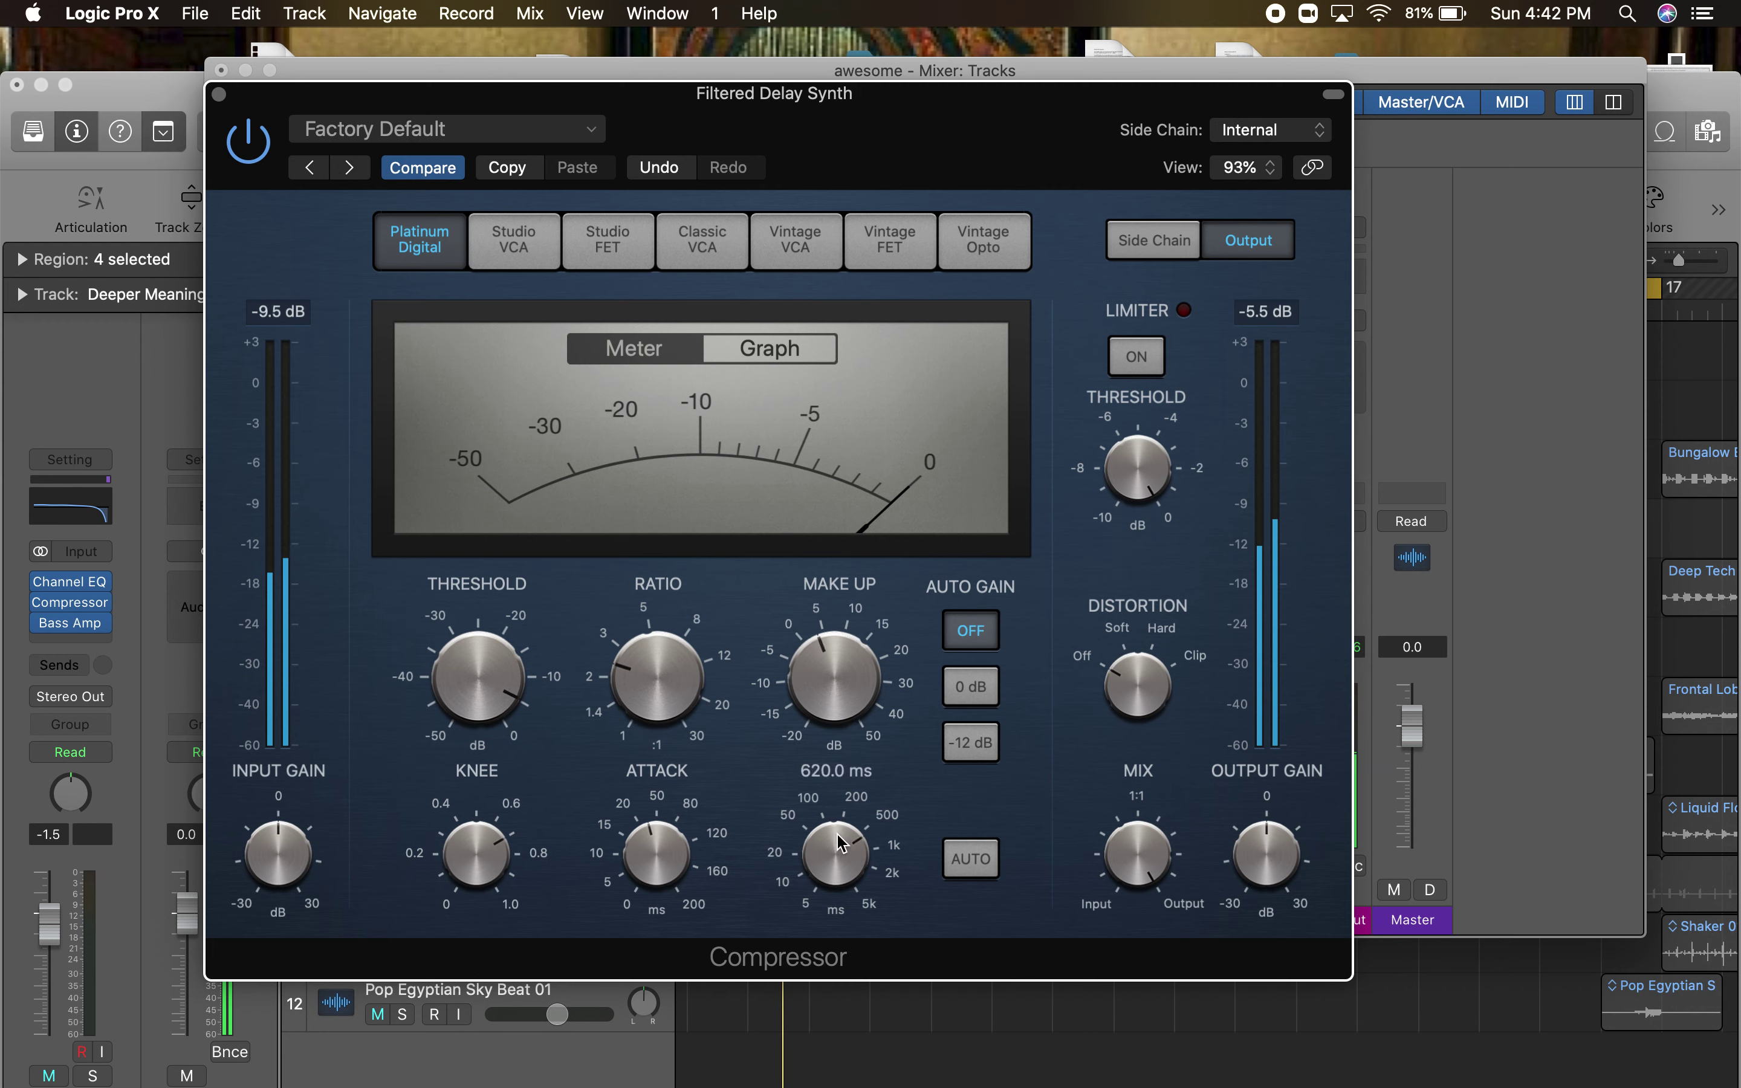
key(ctrl+m)
drag(1165, 668, 1127, 719)
key(ctrl+m)
key(ctrl+m)
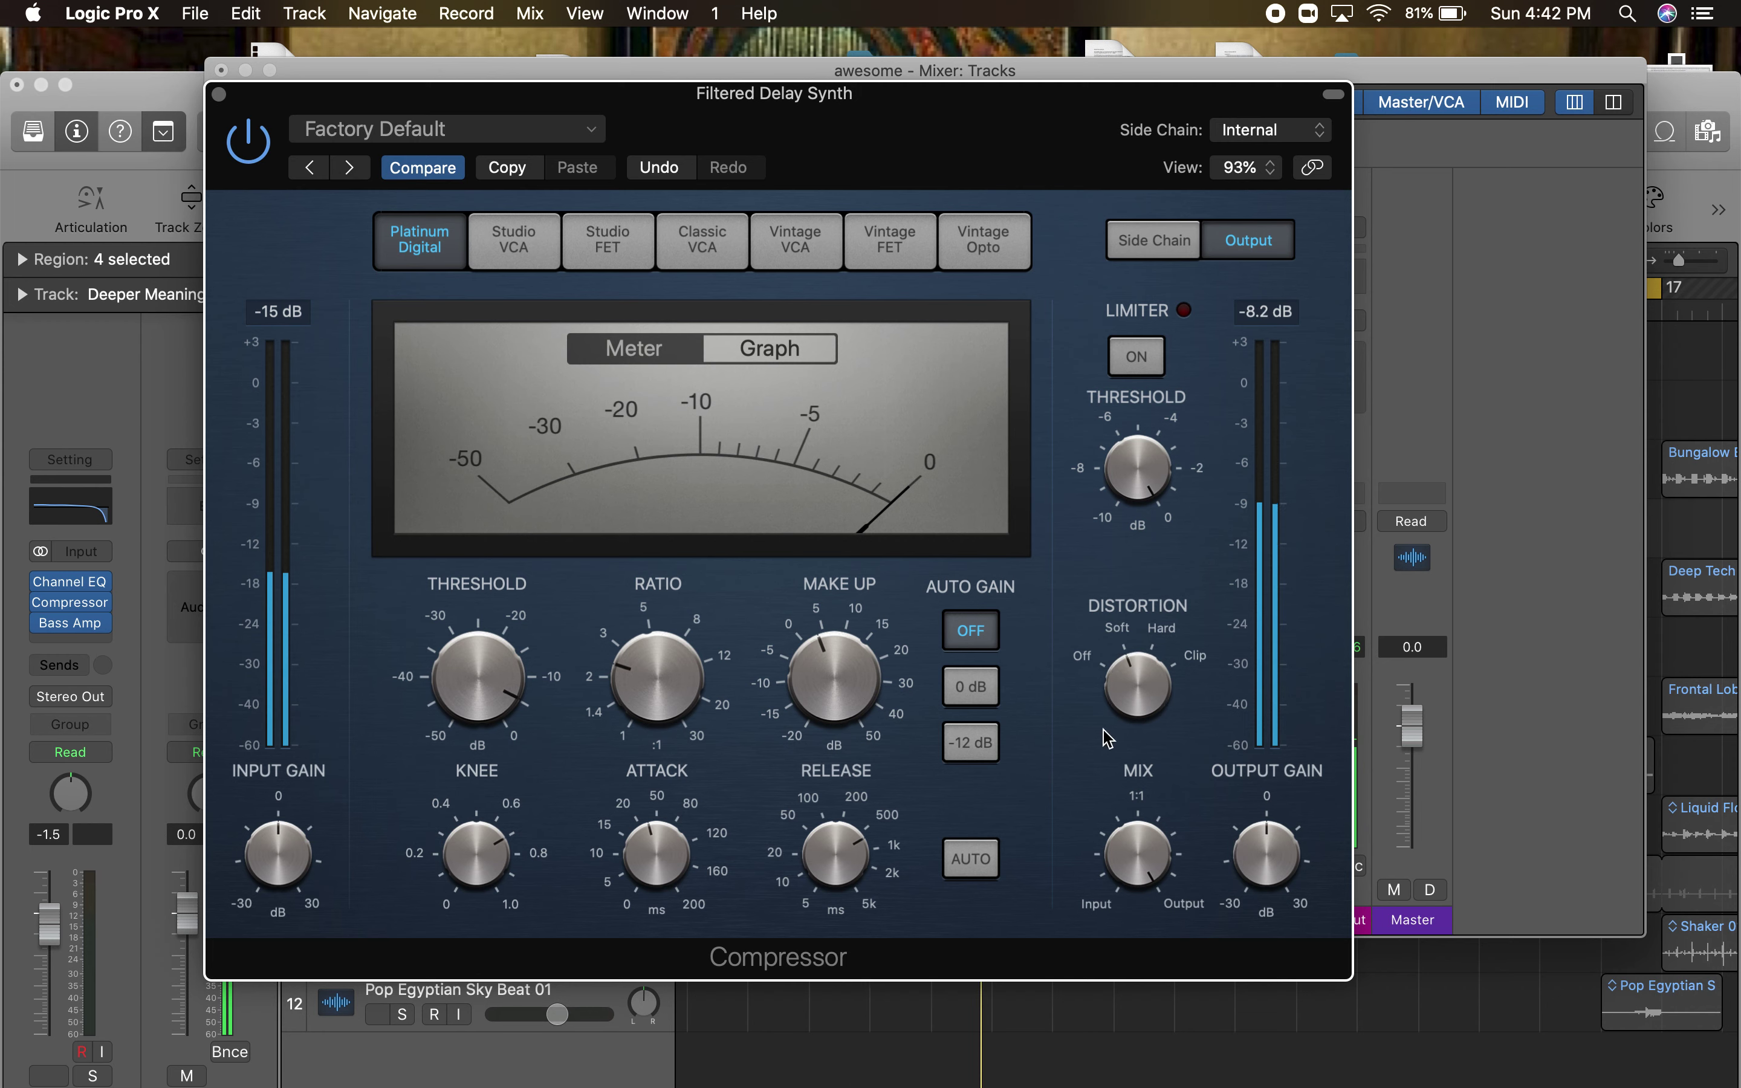
click(220, 94)
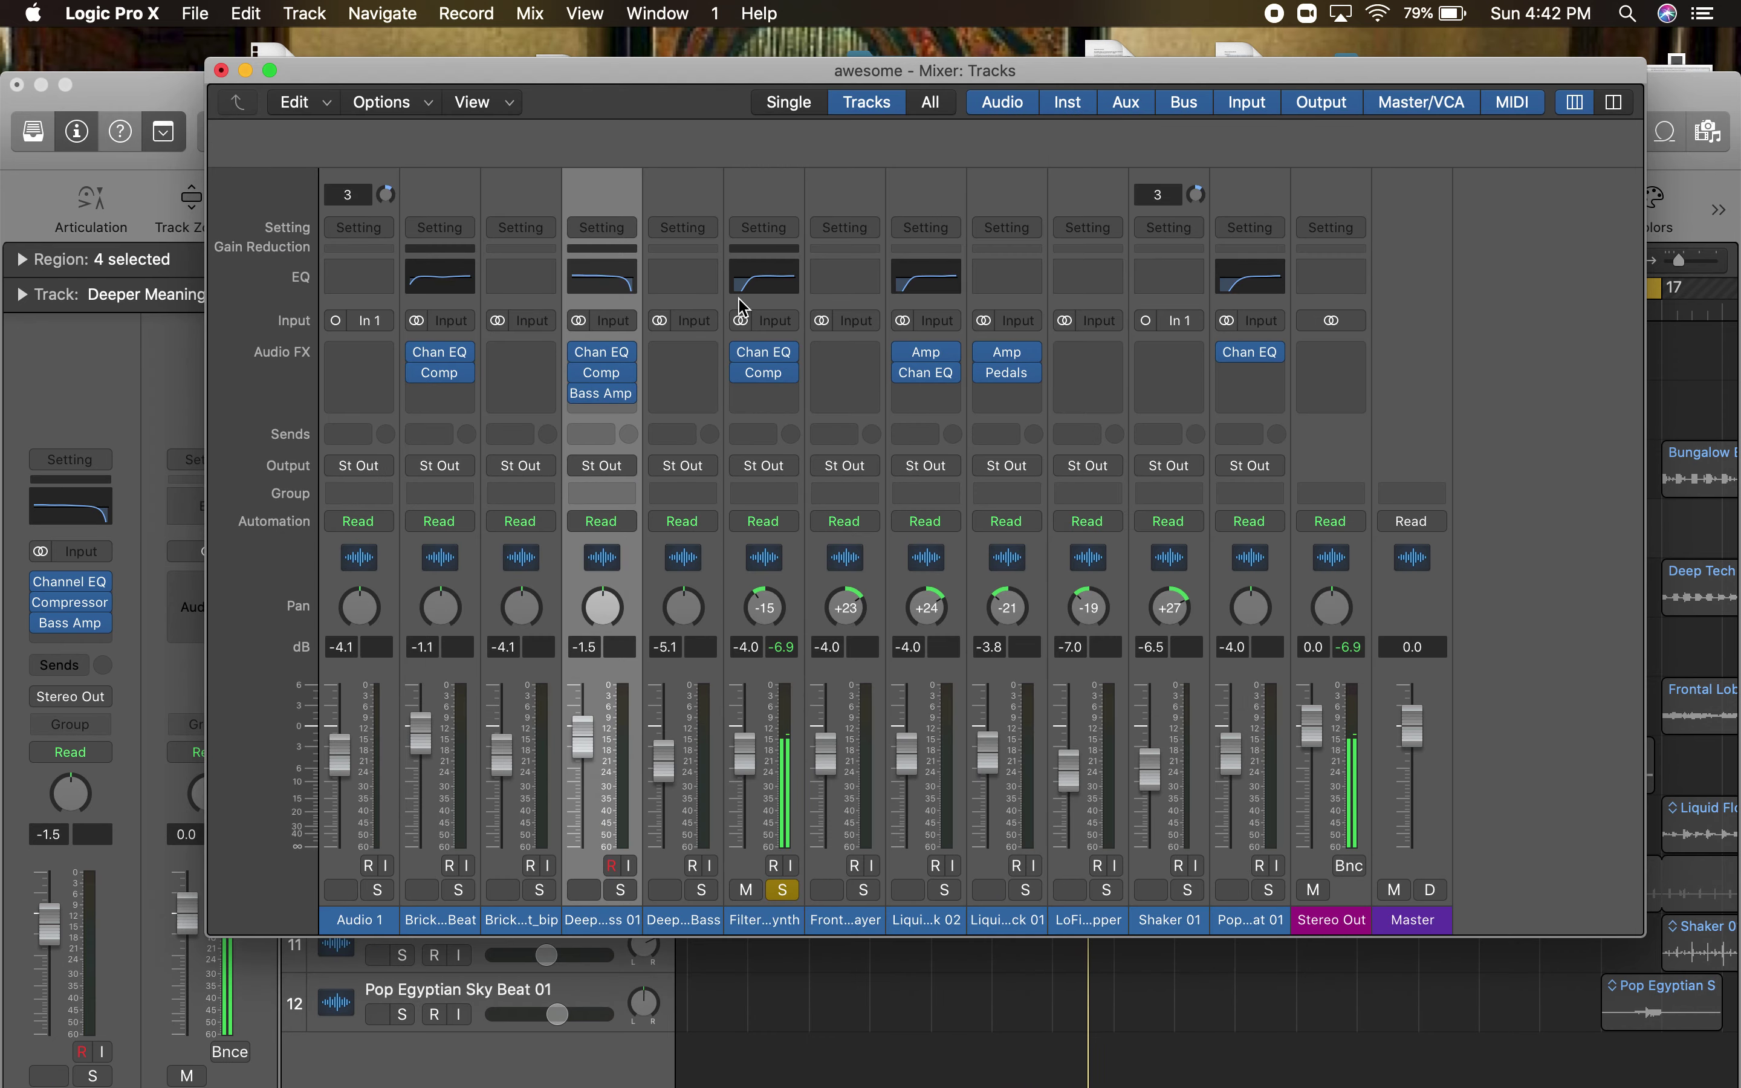
- Solo Liquid Flow Synth Pluck 02 as well and insert a stereo Compressor after its Channel EQ
click(945, 891)
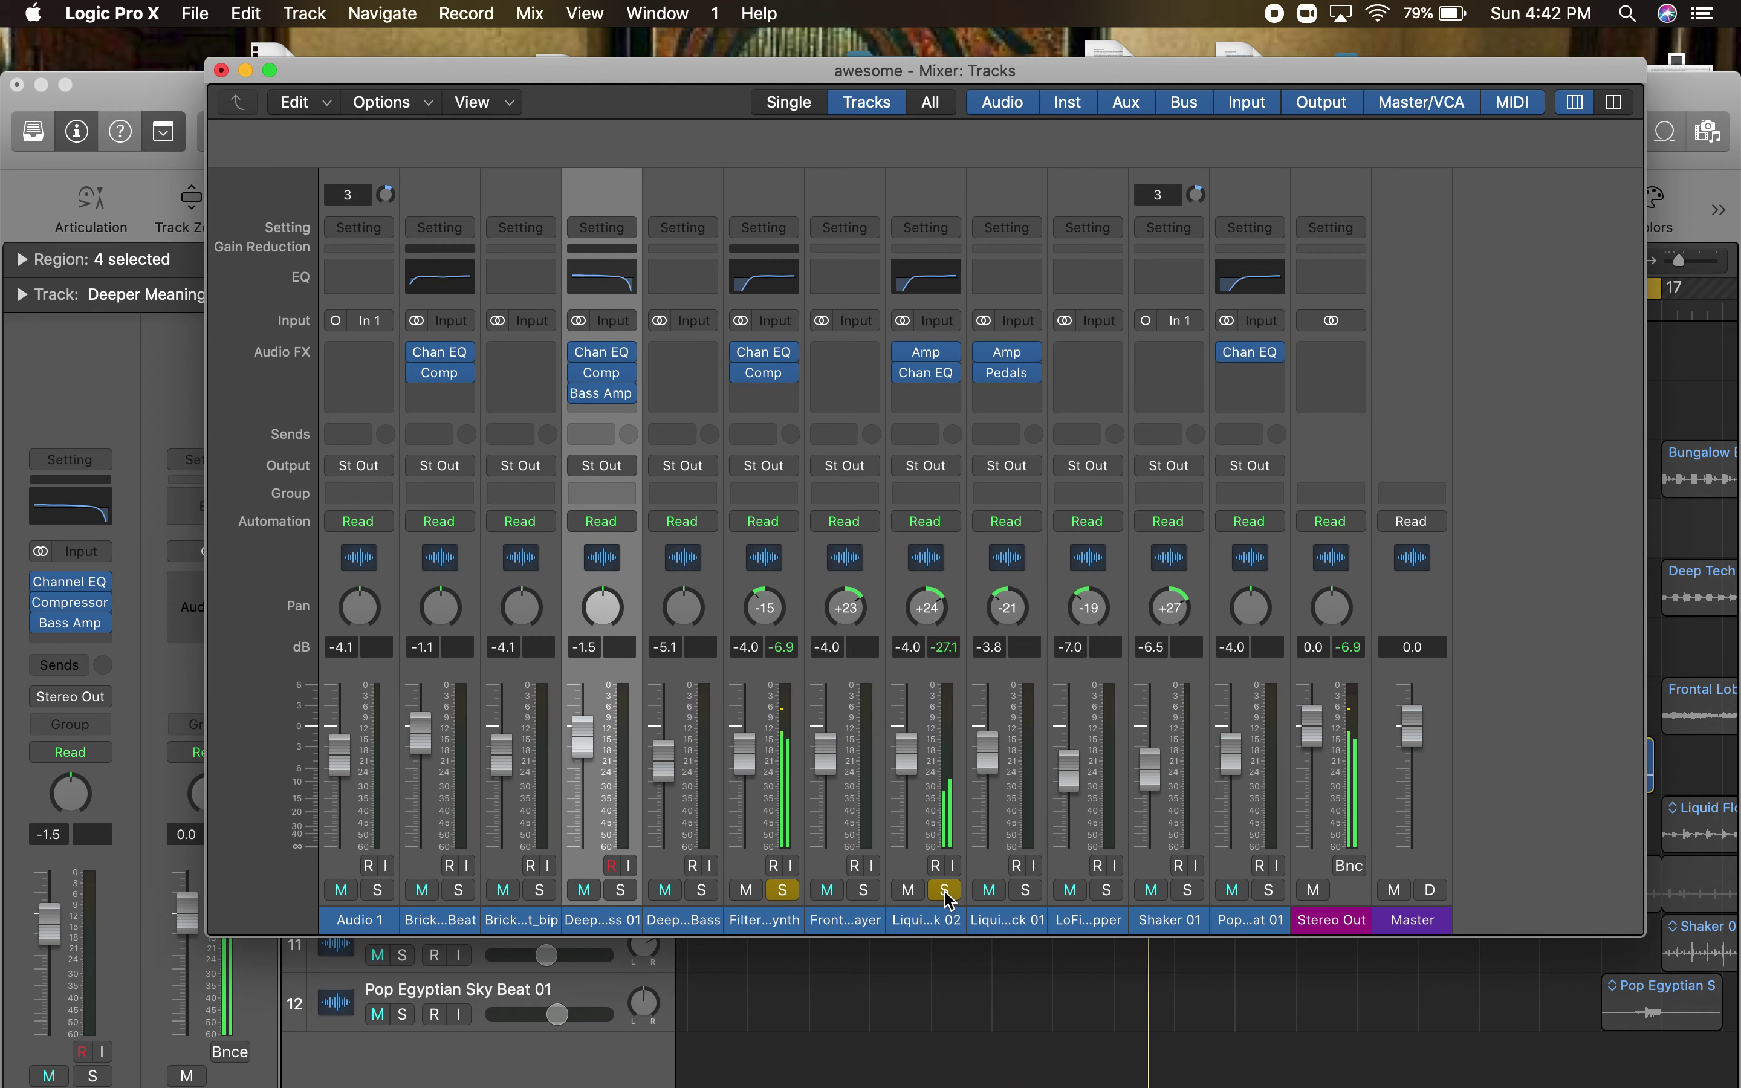
click(949, 393)
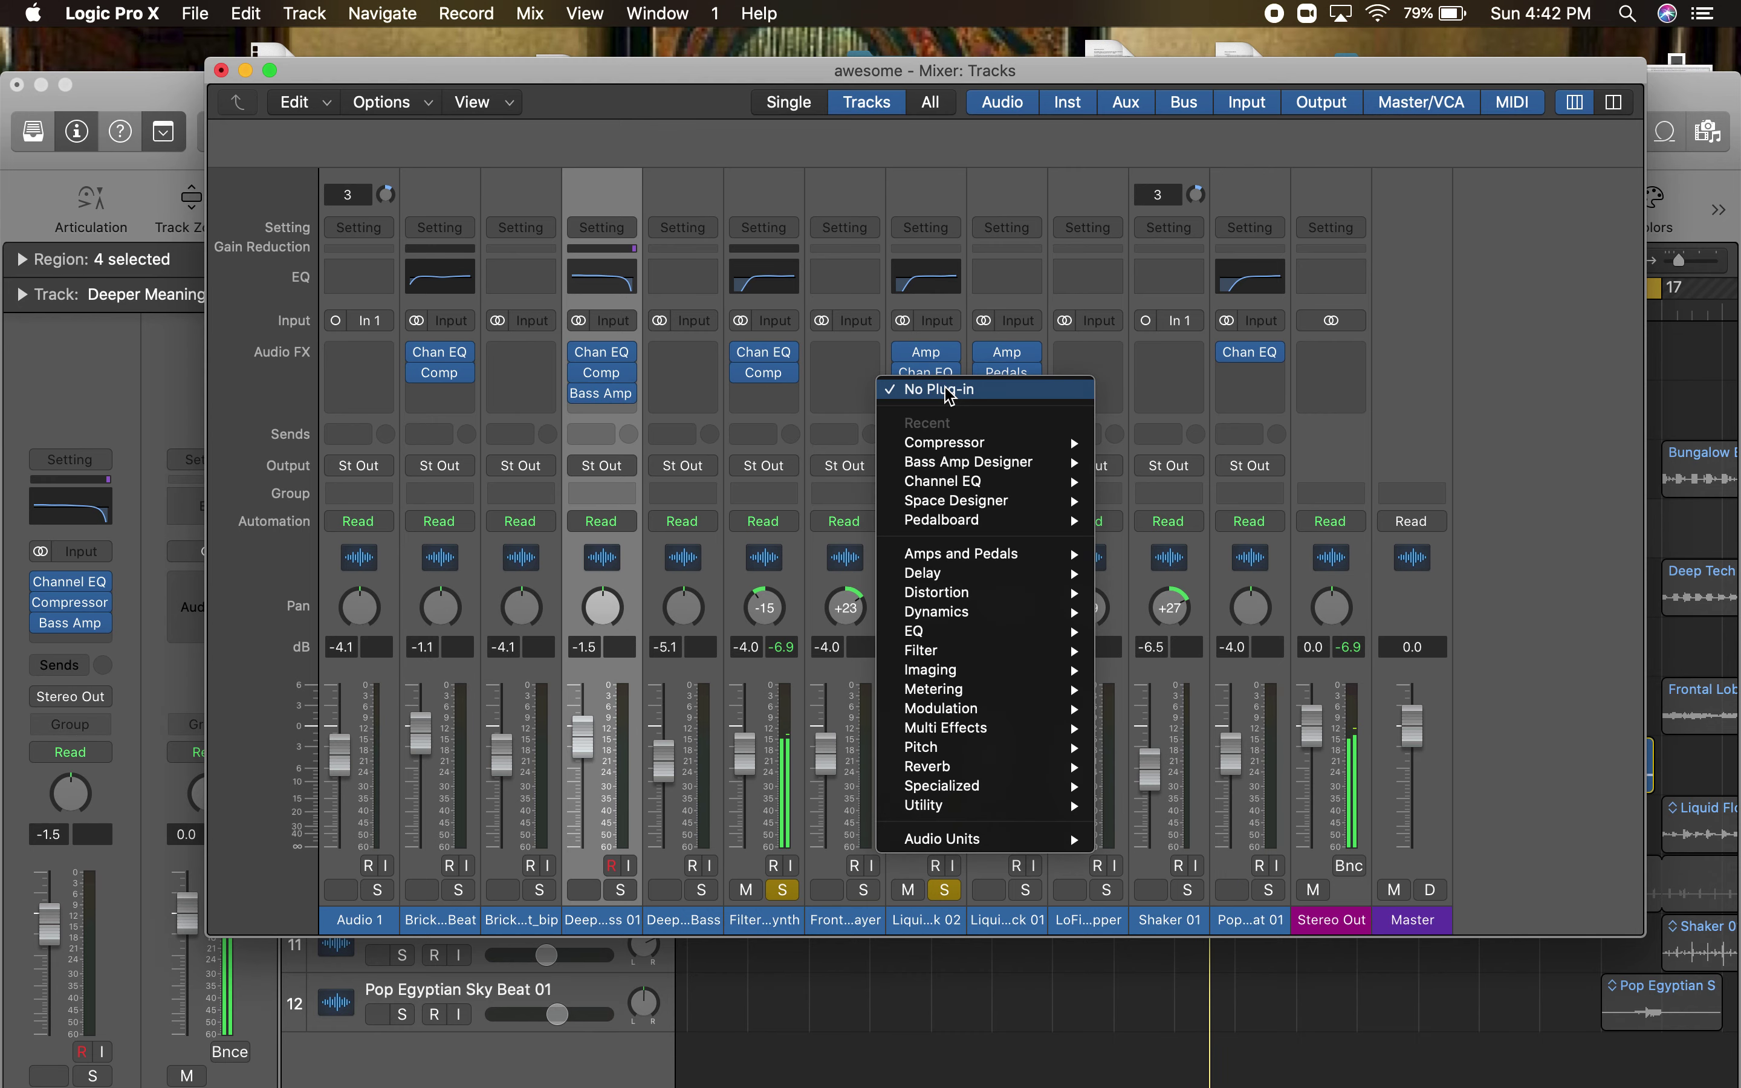
mouse_move(1044, 442)
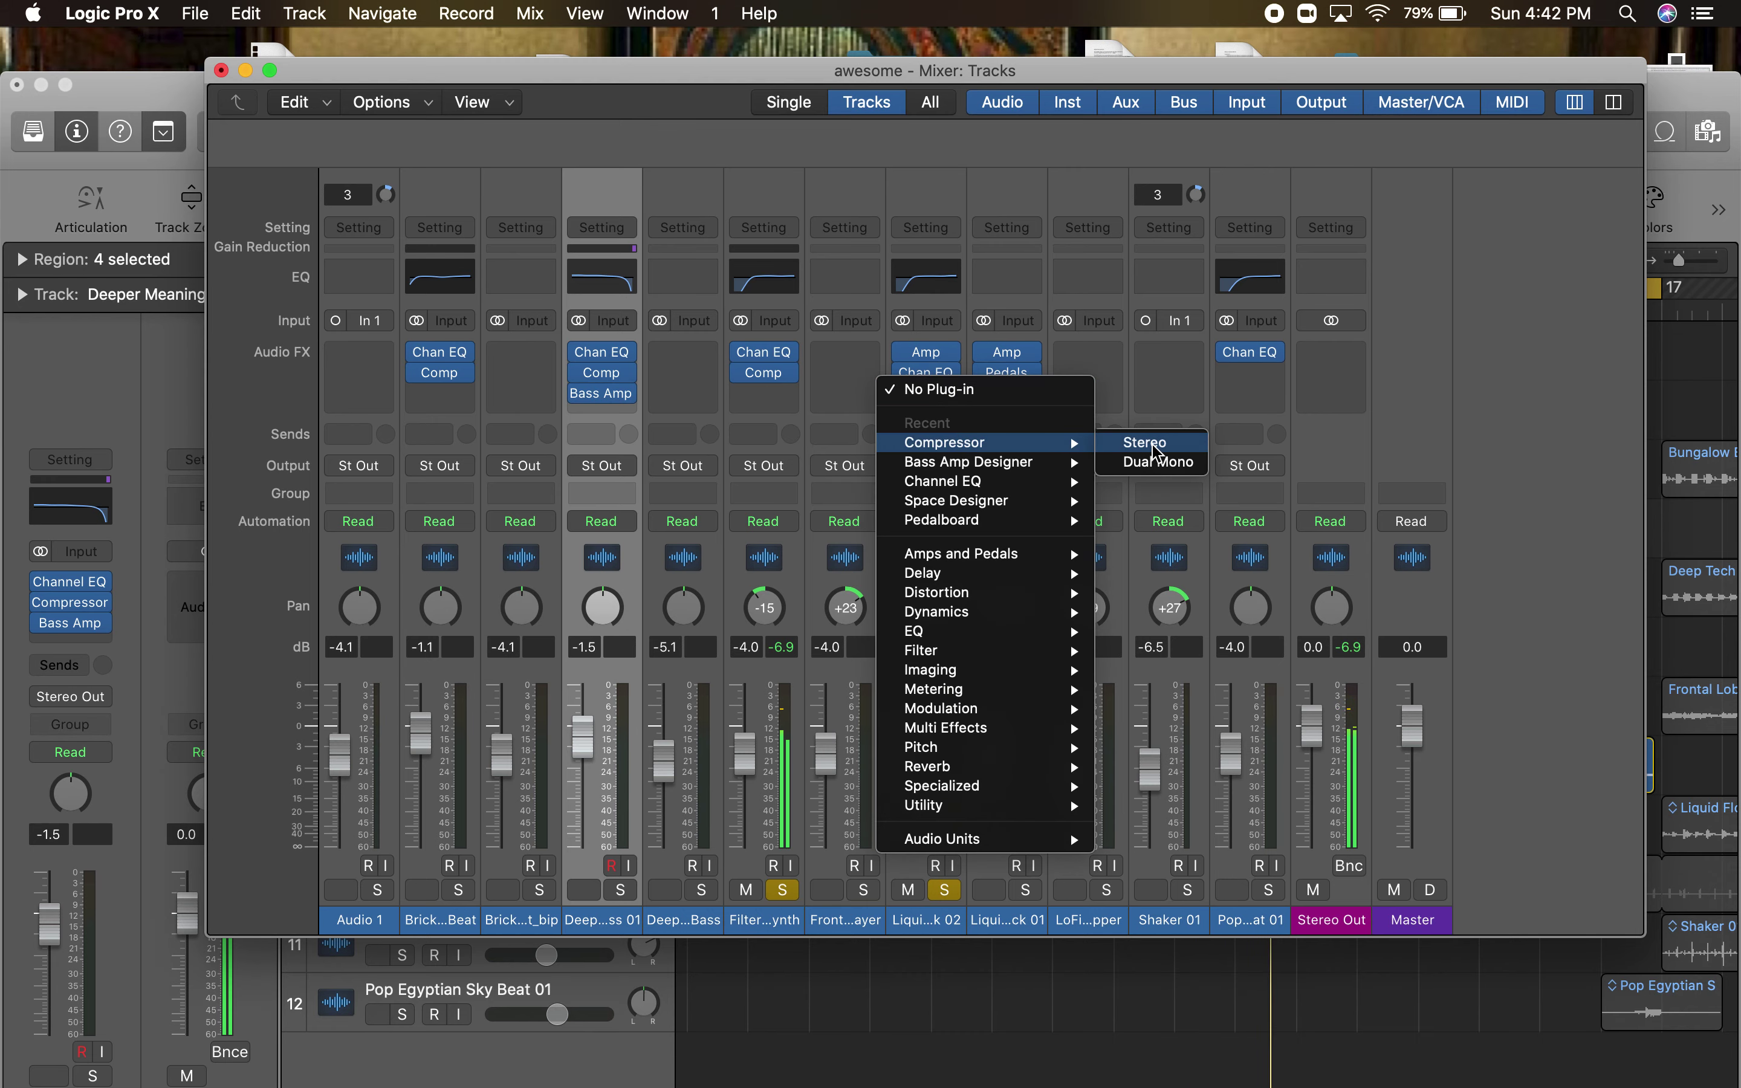
click(1147, 442)
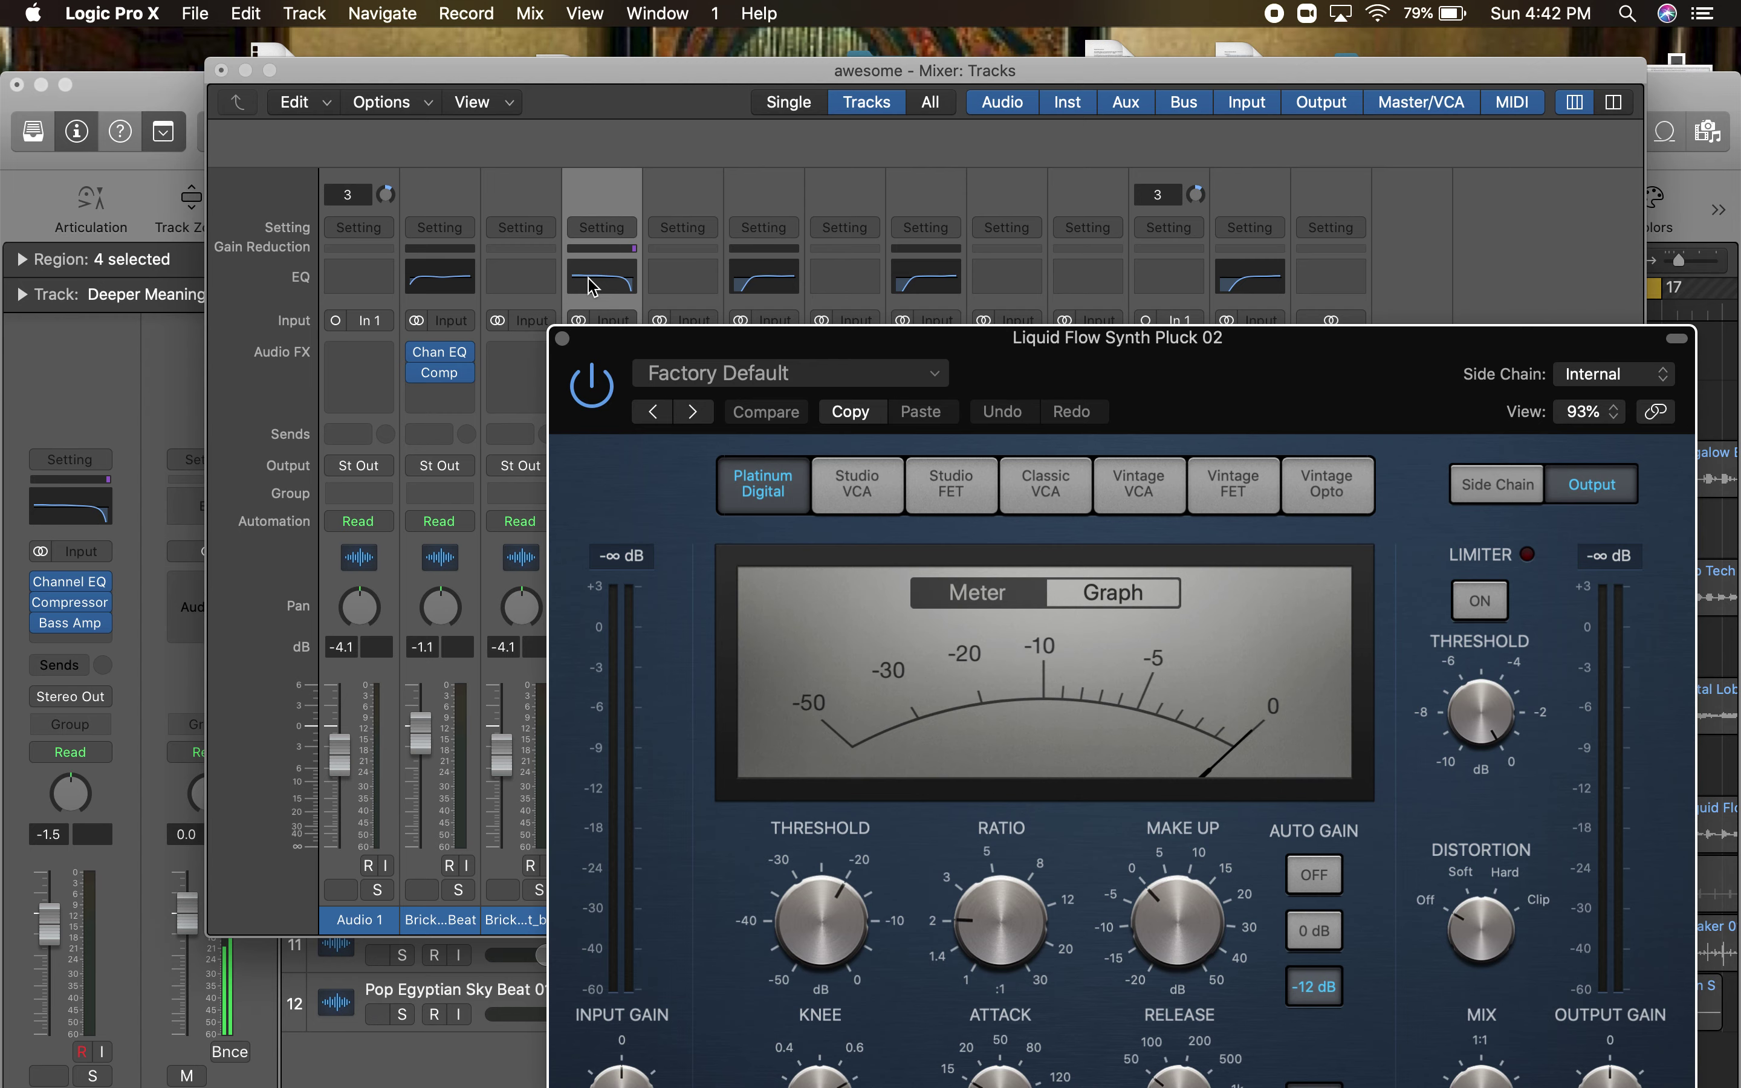
drag(647, 339, 288, 97)
- Turn off Auto Gain and automatic release on the pluck Compressor, and switch it to the Vintage FET model
drag(640, 677, 642, 669)
click(955, 632)
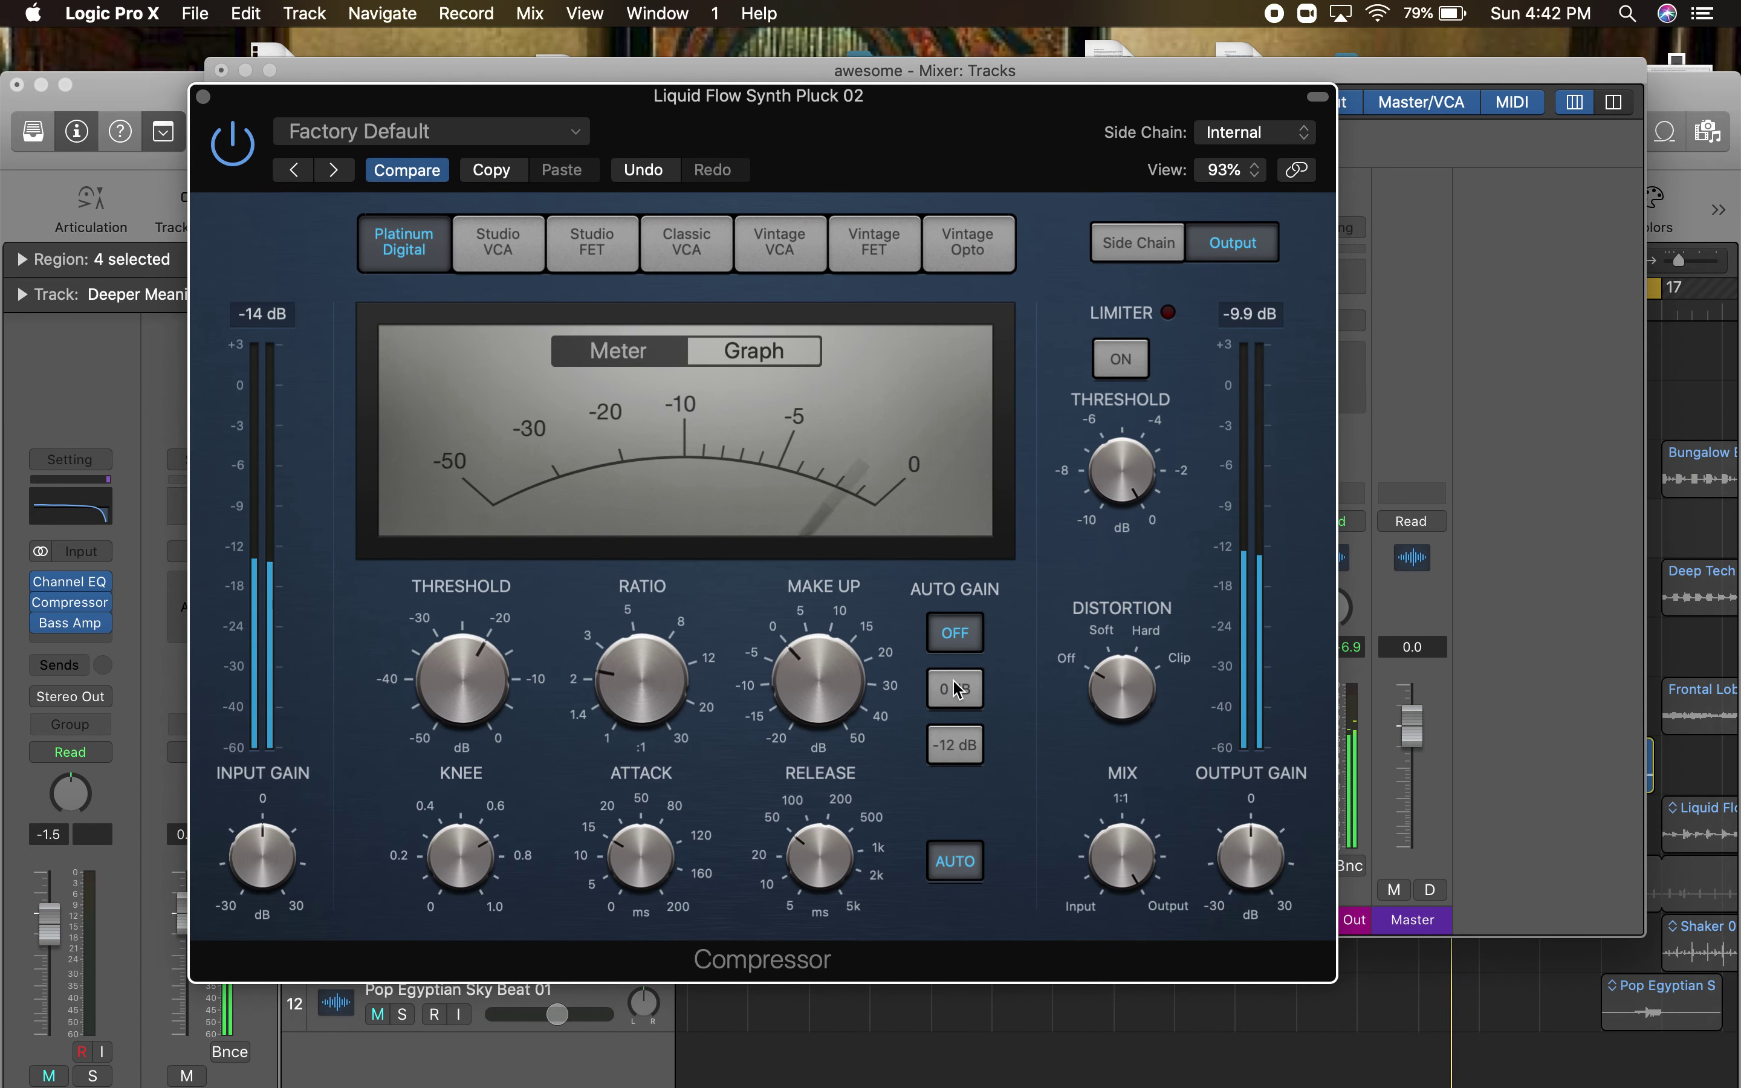
click(954, 861)
click(883, 263)
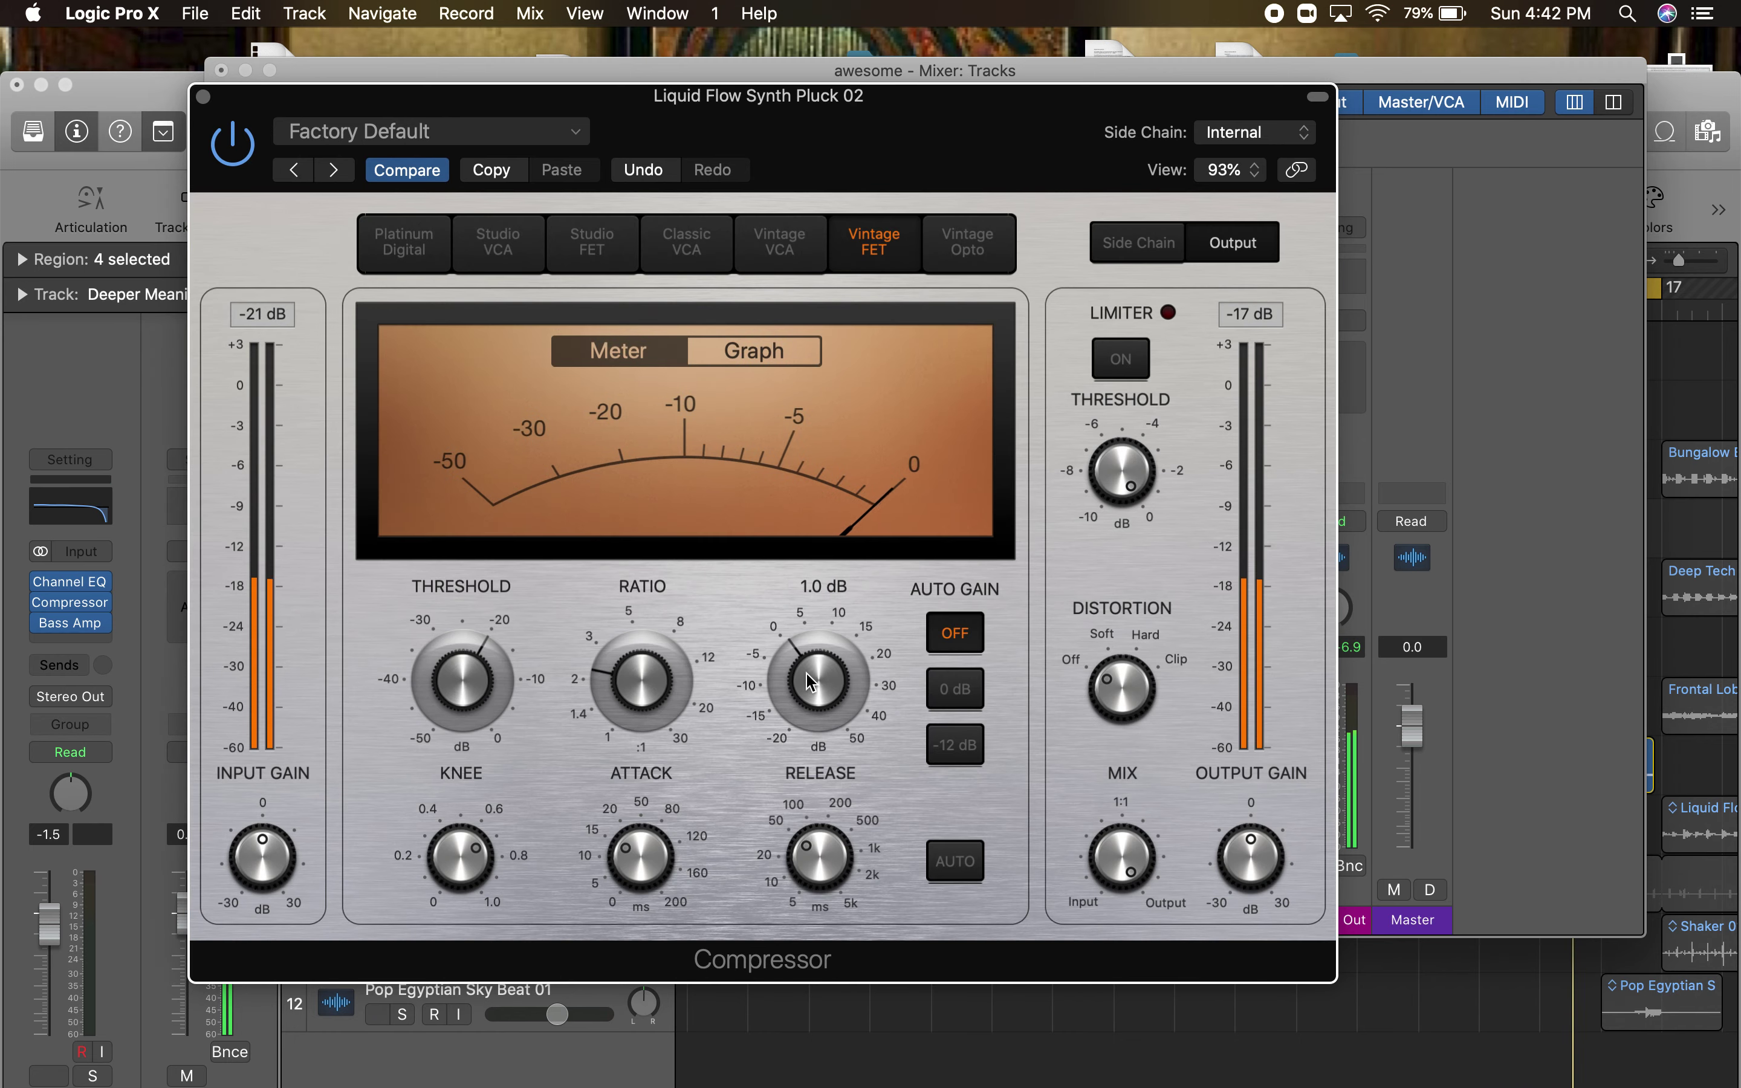
- Lengthen the release and attack times on the pluck track's Vintage FET Compressor
mouse_move(812, 858)
drag(811, 858, 812, 792)
mouse_move(631, 852)
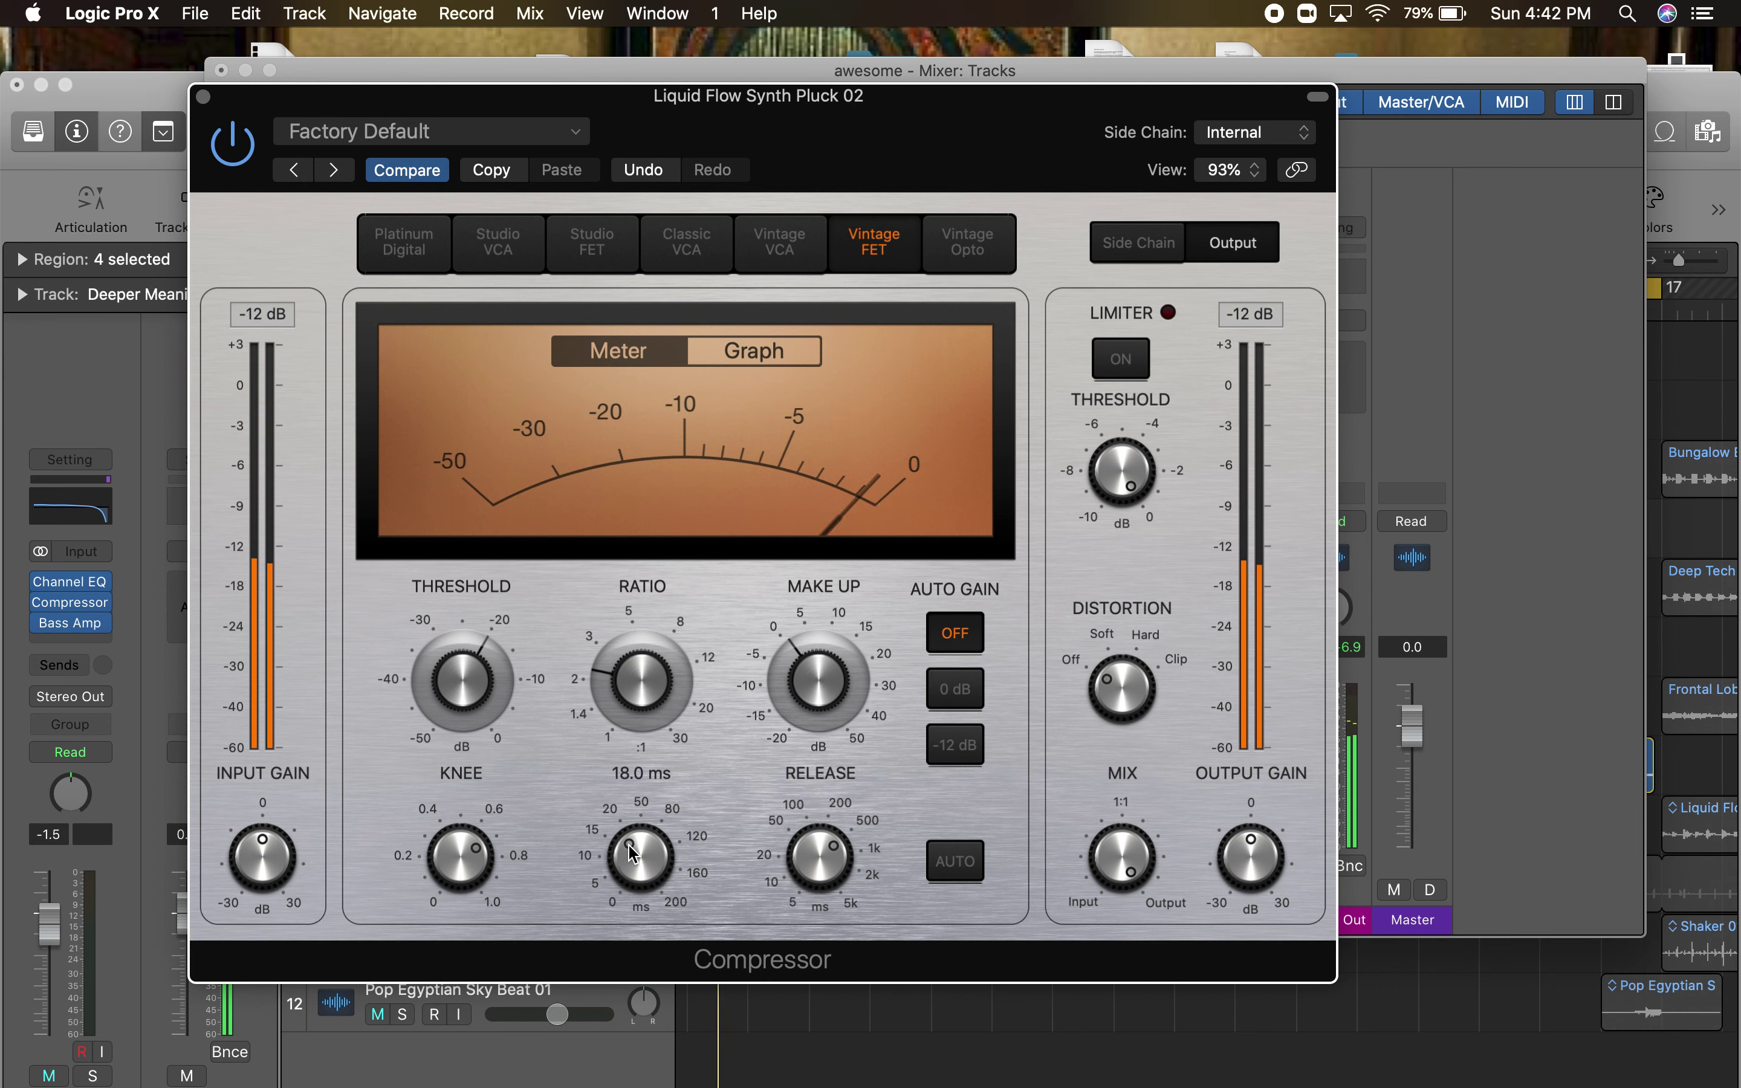
- Set the pluck Compressor's ratio to 2.5:1, raise its threshold to about -4 dB, and turn its distortion towards Soft
mouse_move(633, 662)
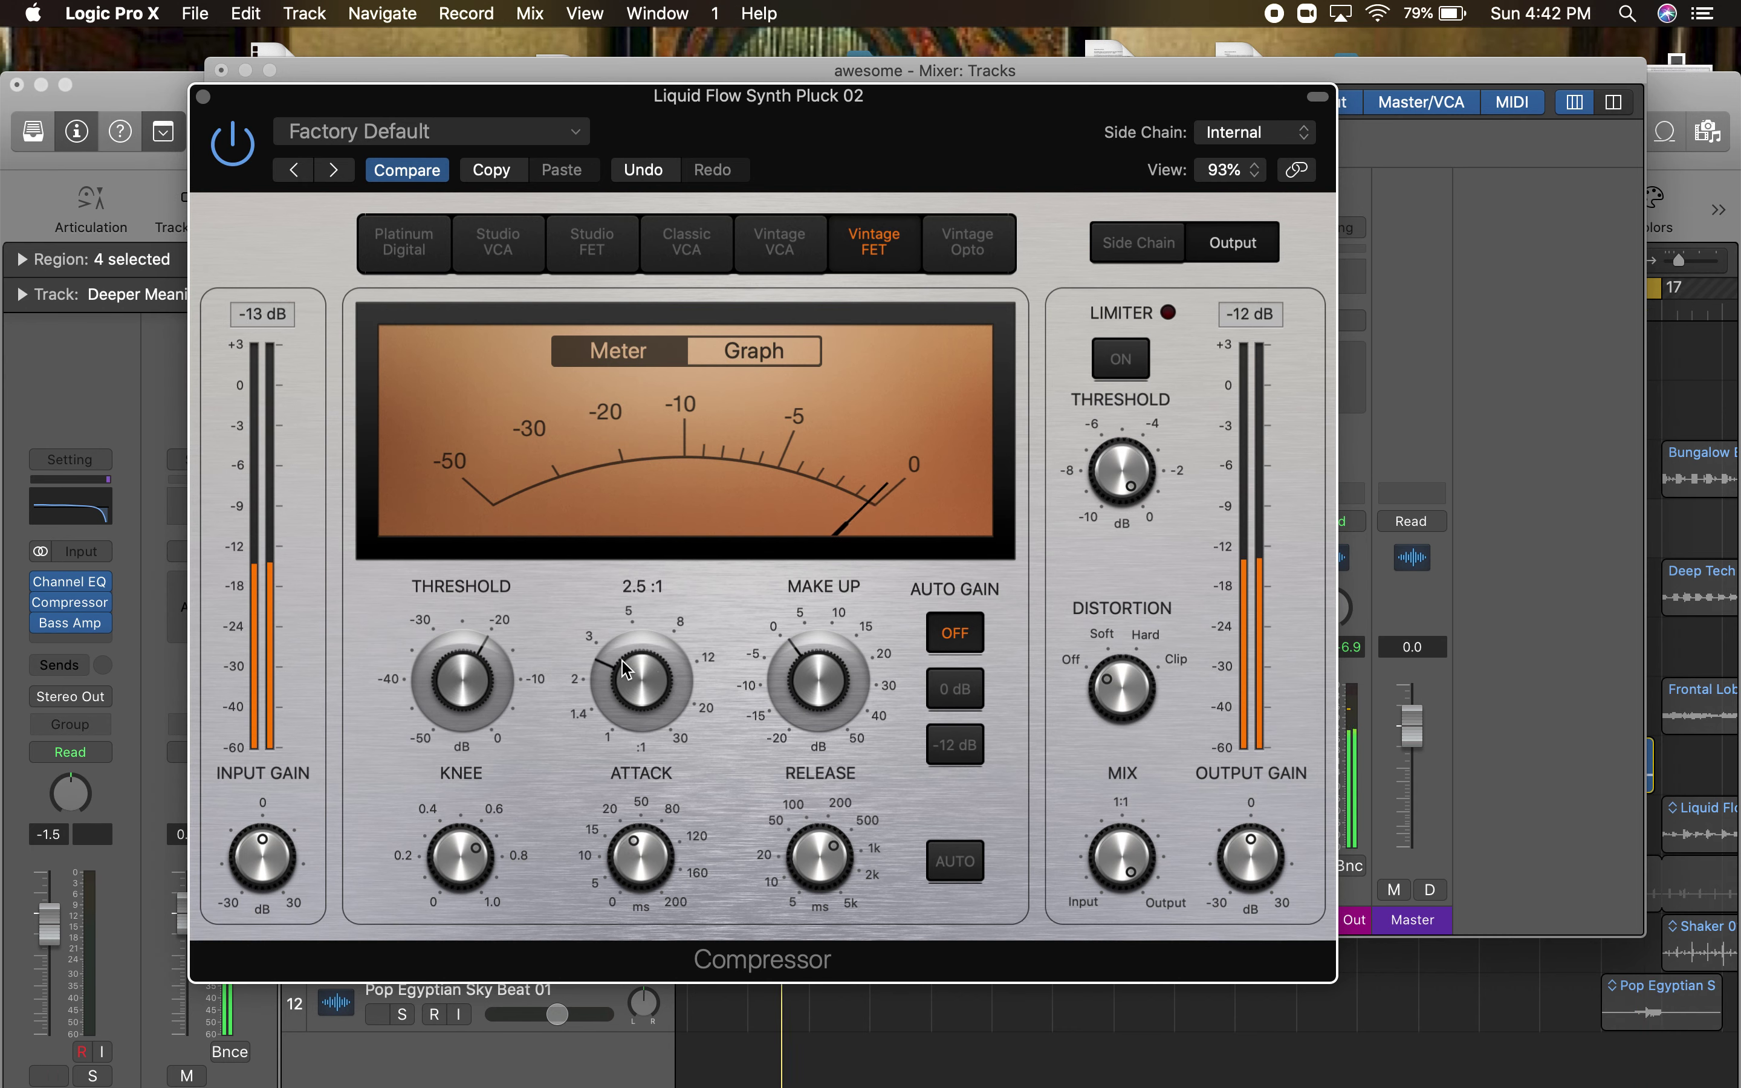
drag(464, 669, 456, 575)
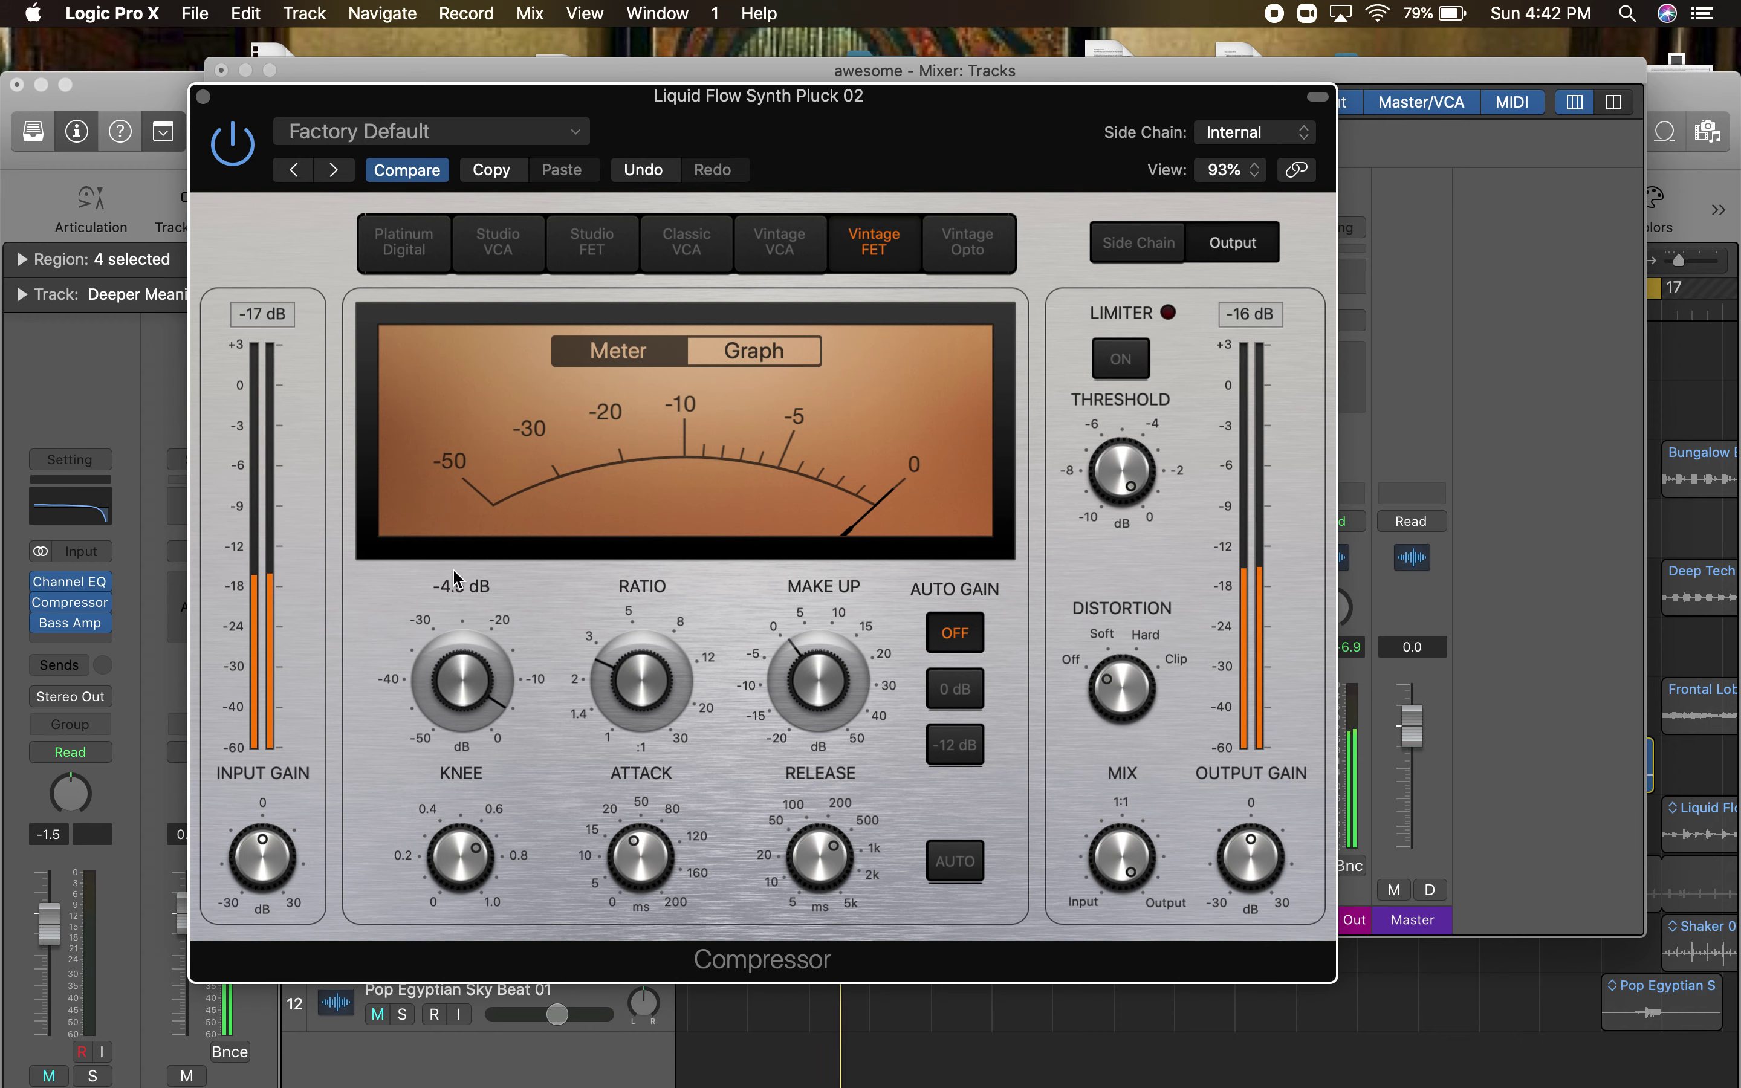
drag(1147, 701, 1138, 677)
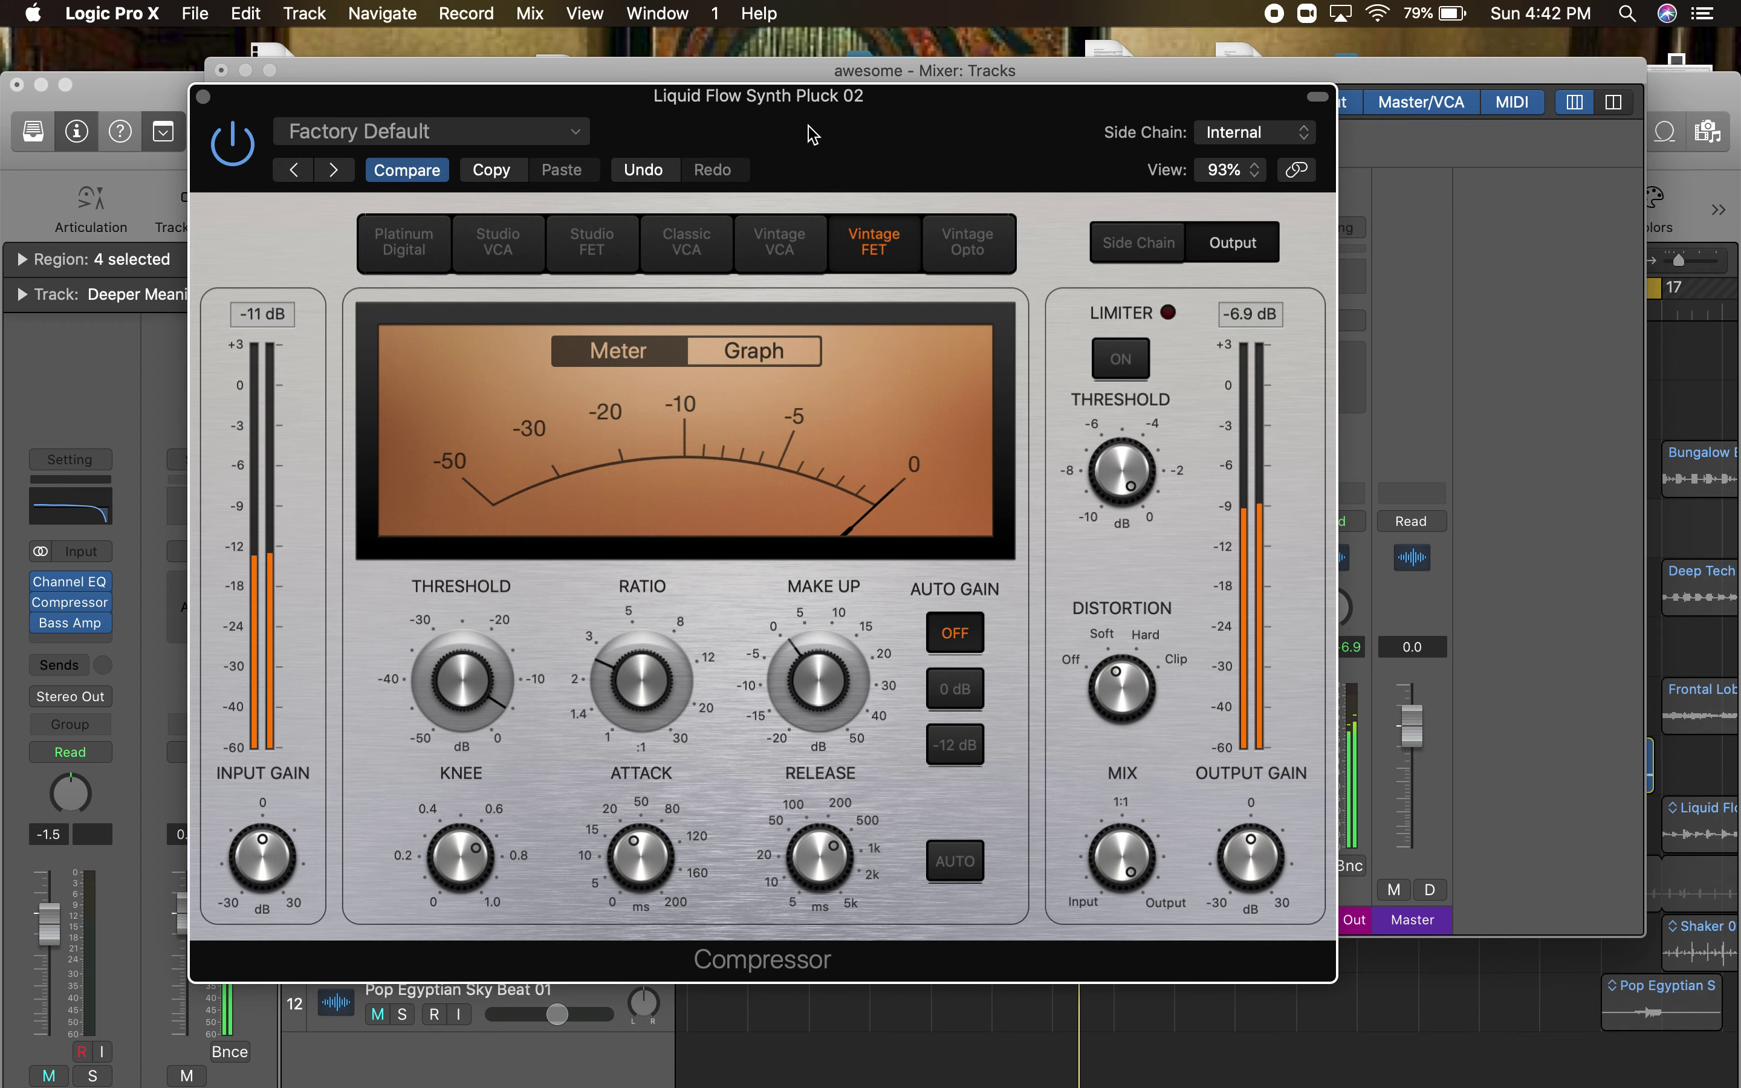
- Check the mixer behind the plug-in, try the Platinum Digital model on the pluck Compressor, and return to Vintage FET
drag(882, 140, 908, 1016)
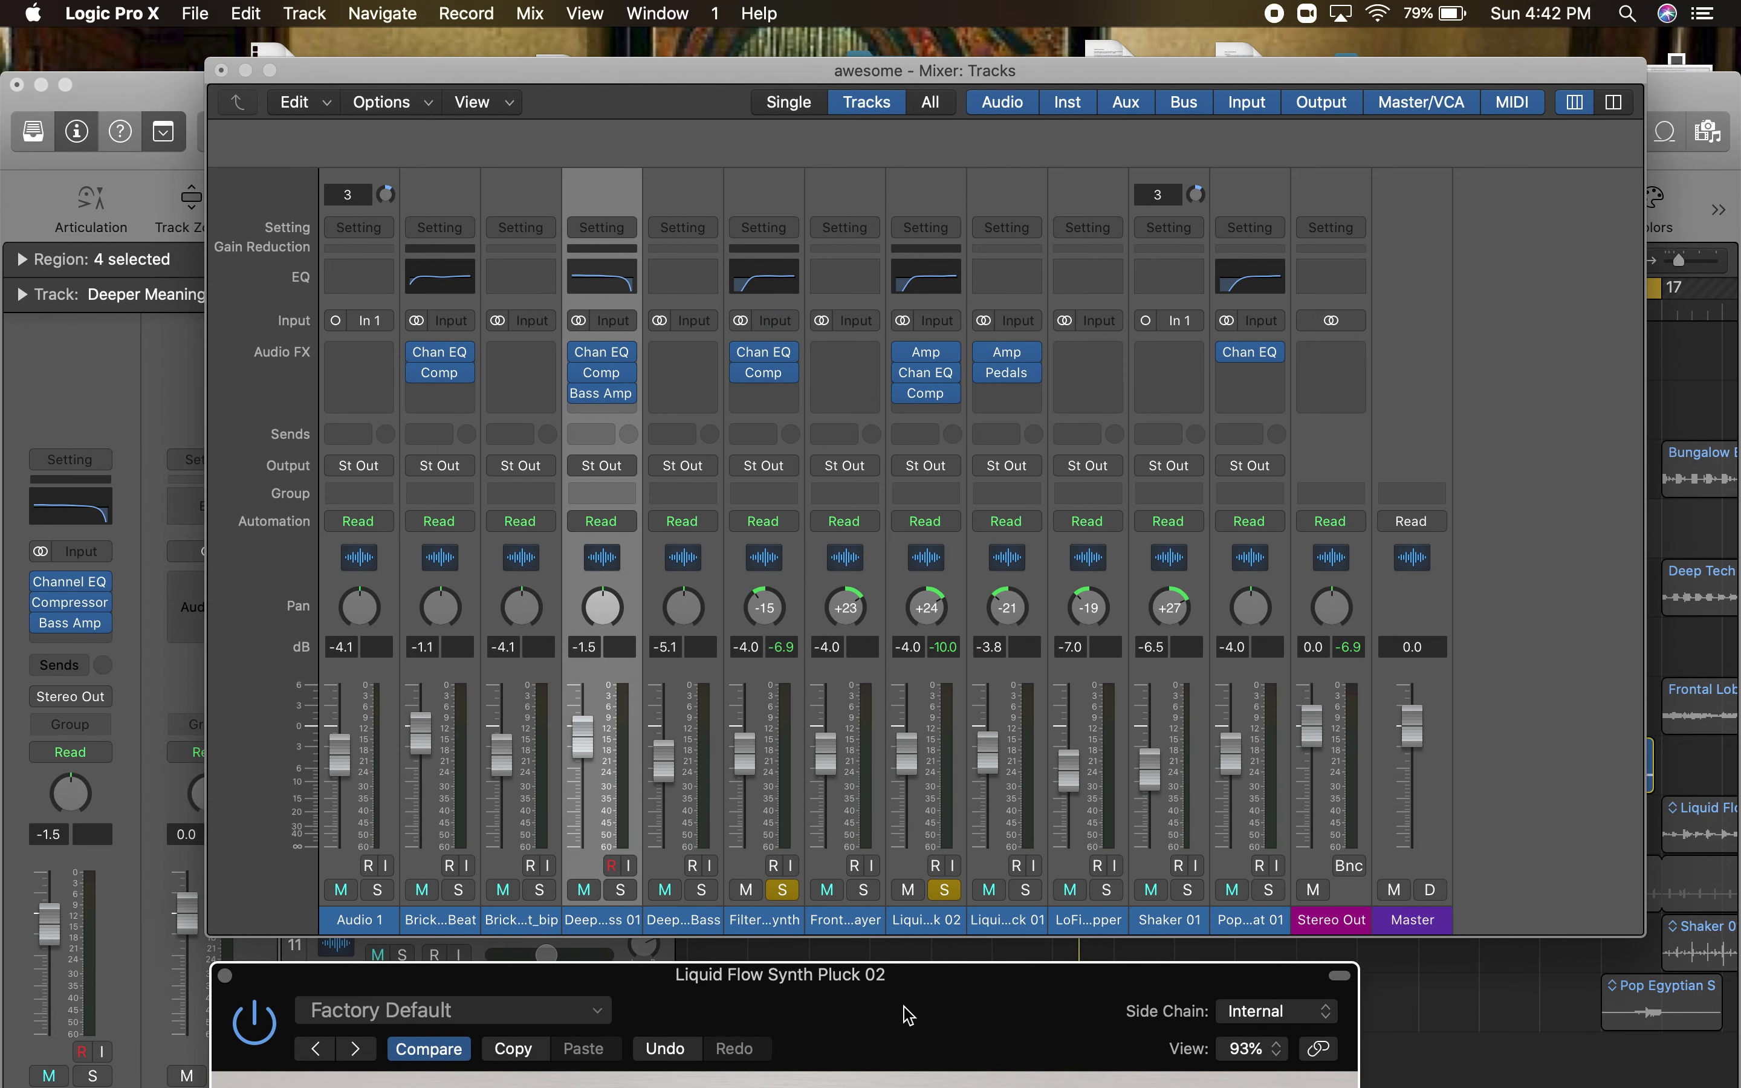
drag(908, 1015, 788, 177)
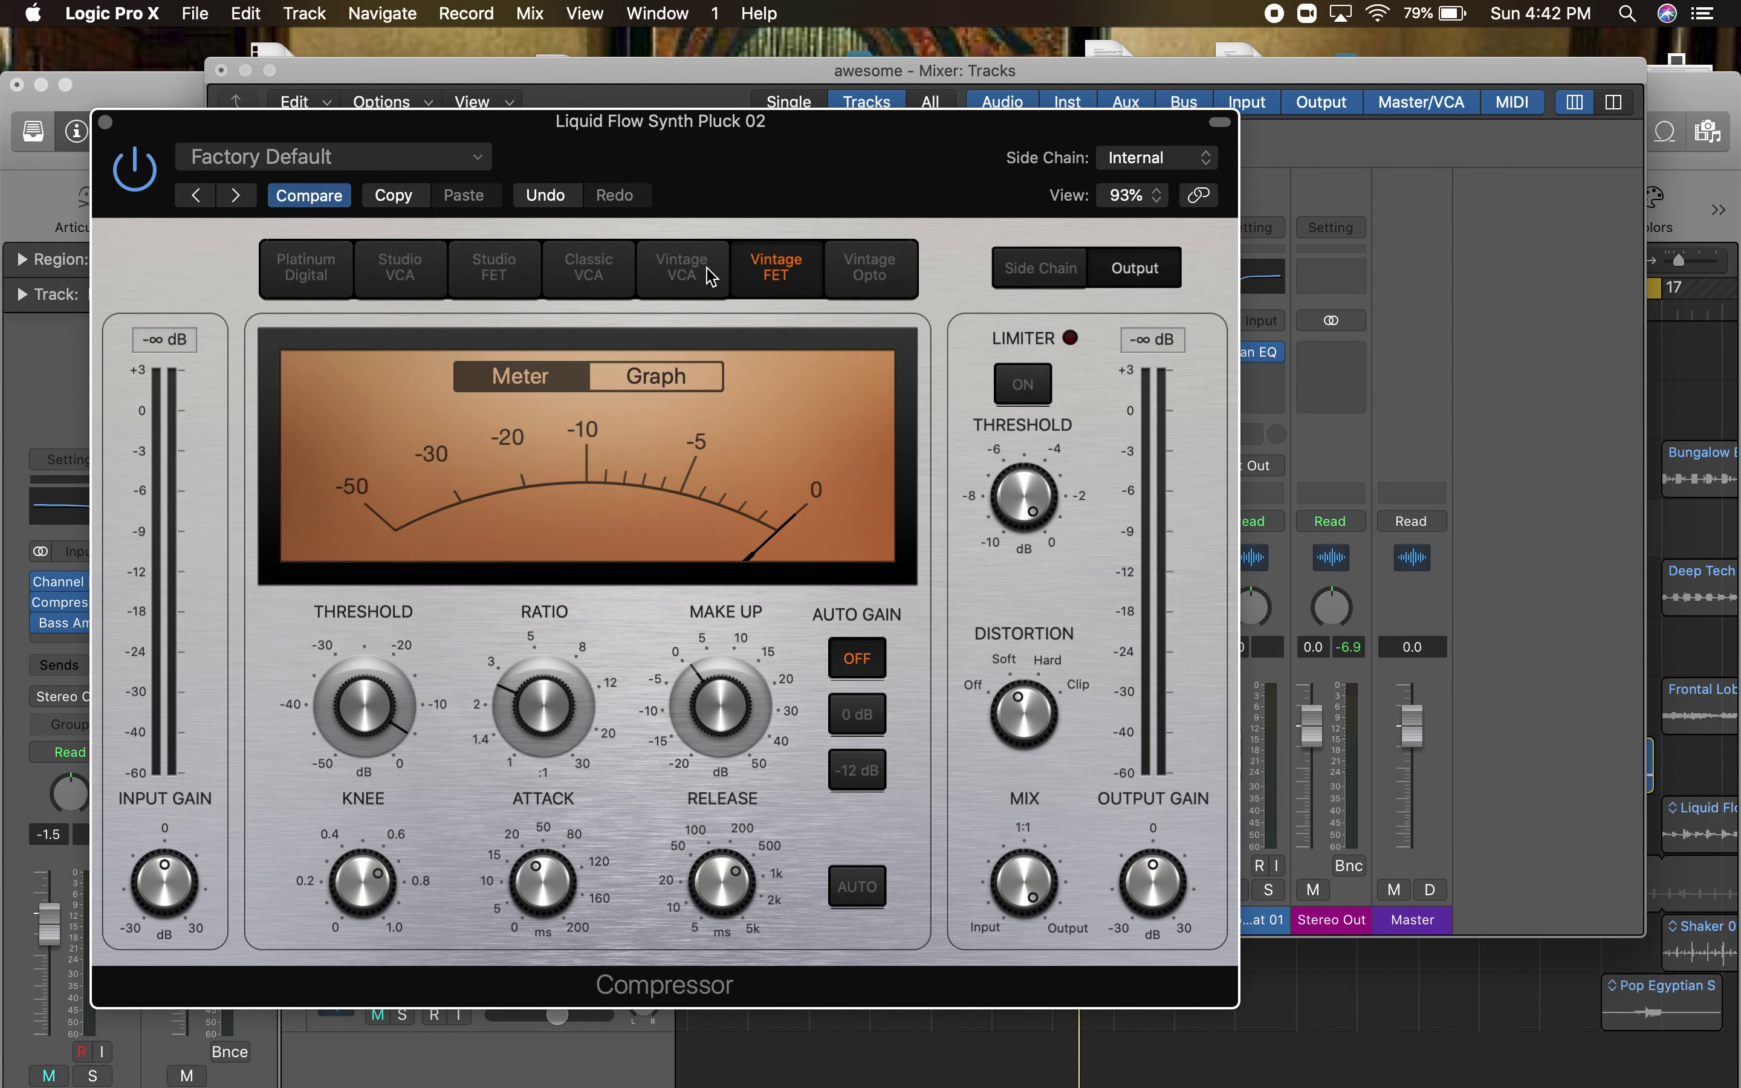
click(338, 275)
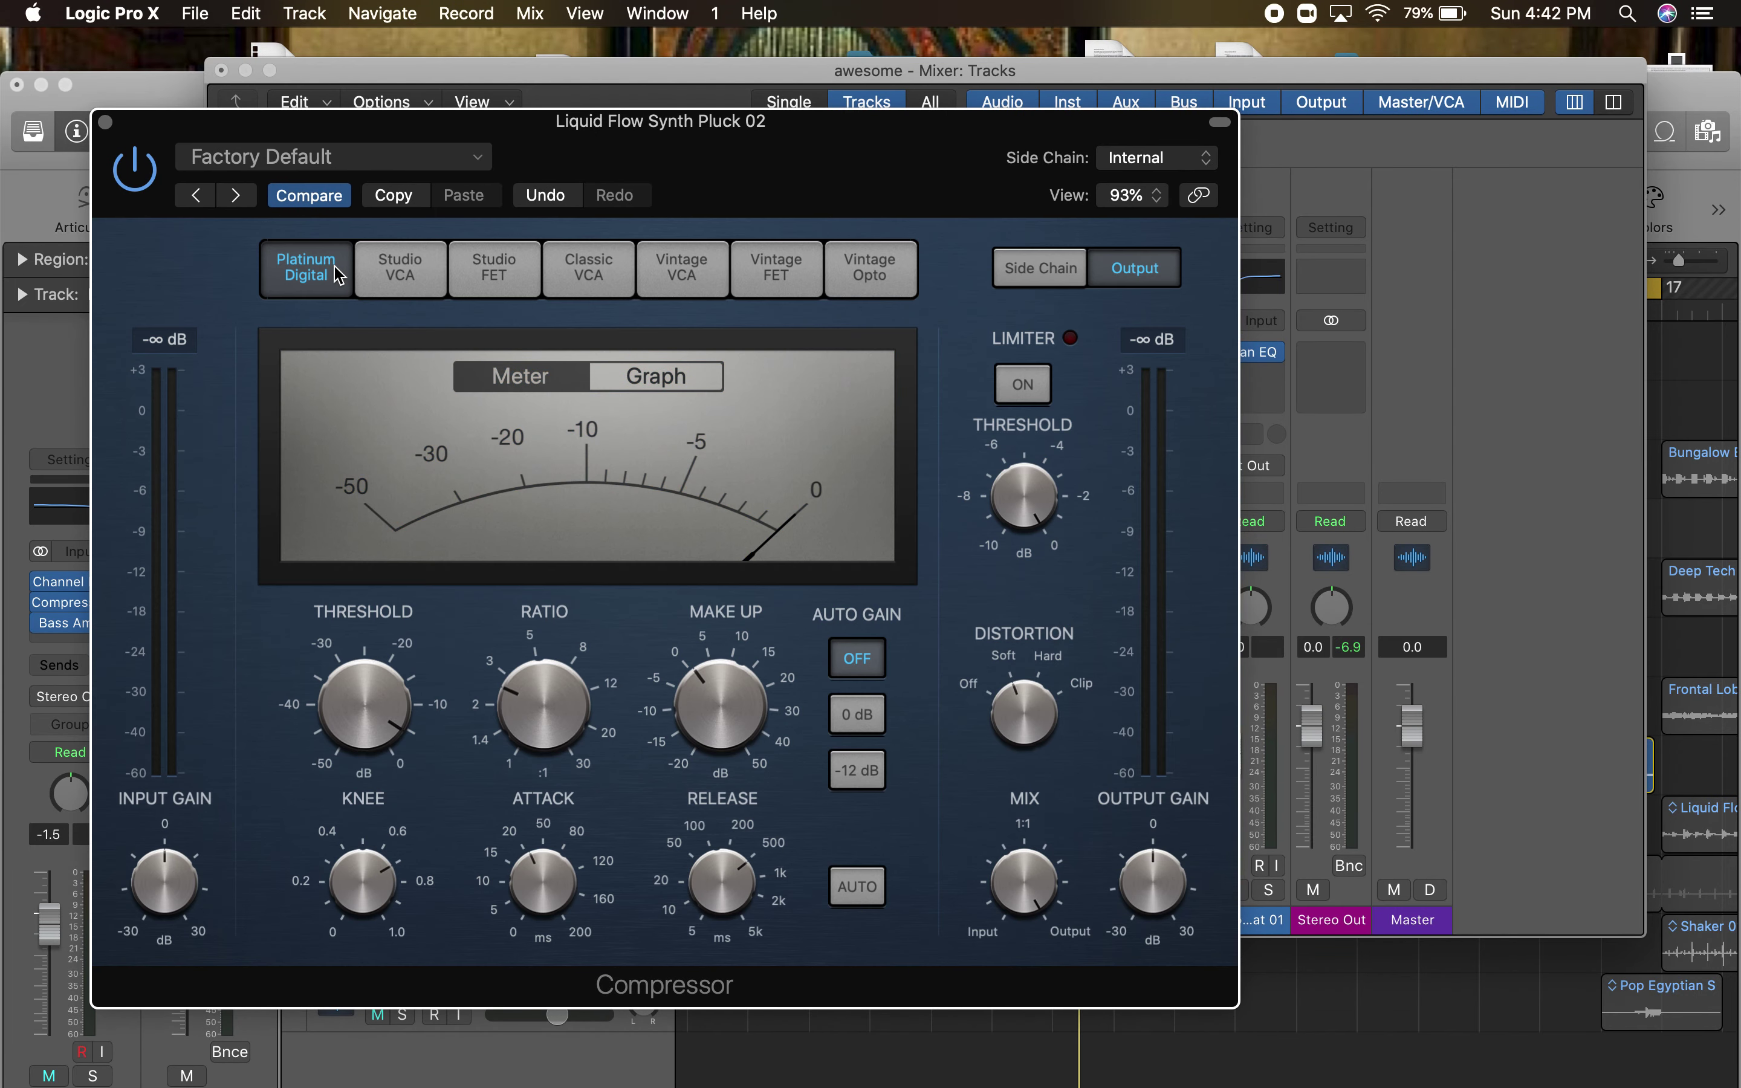
click(772, 272)
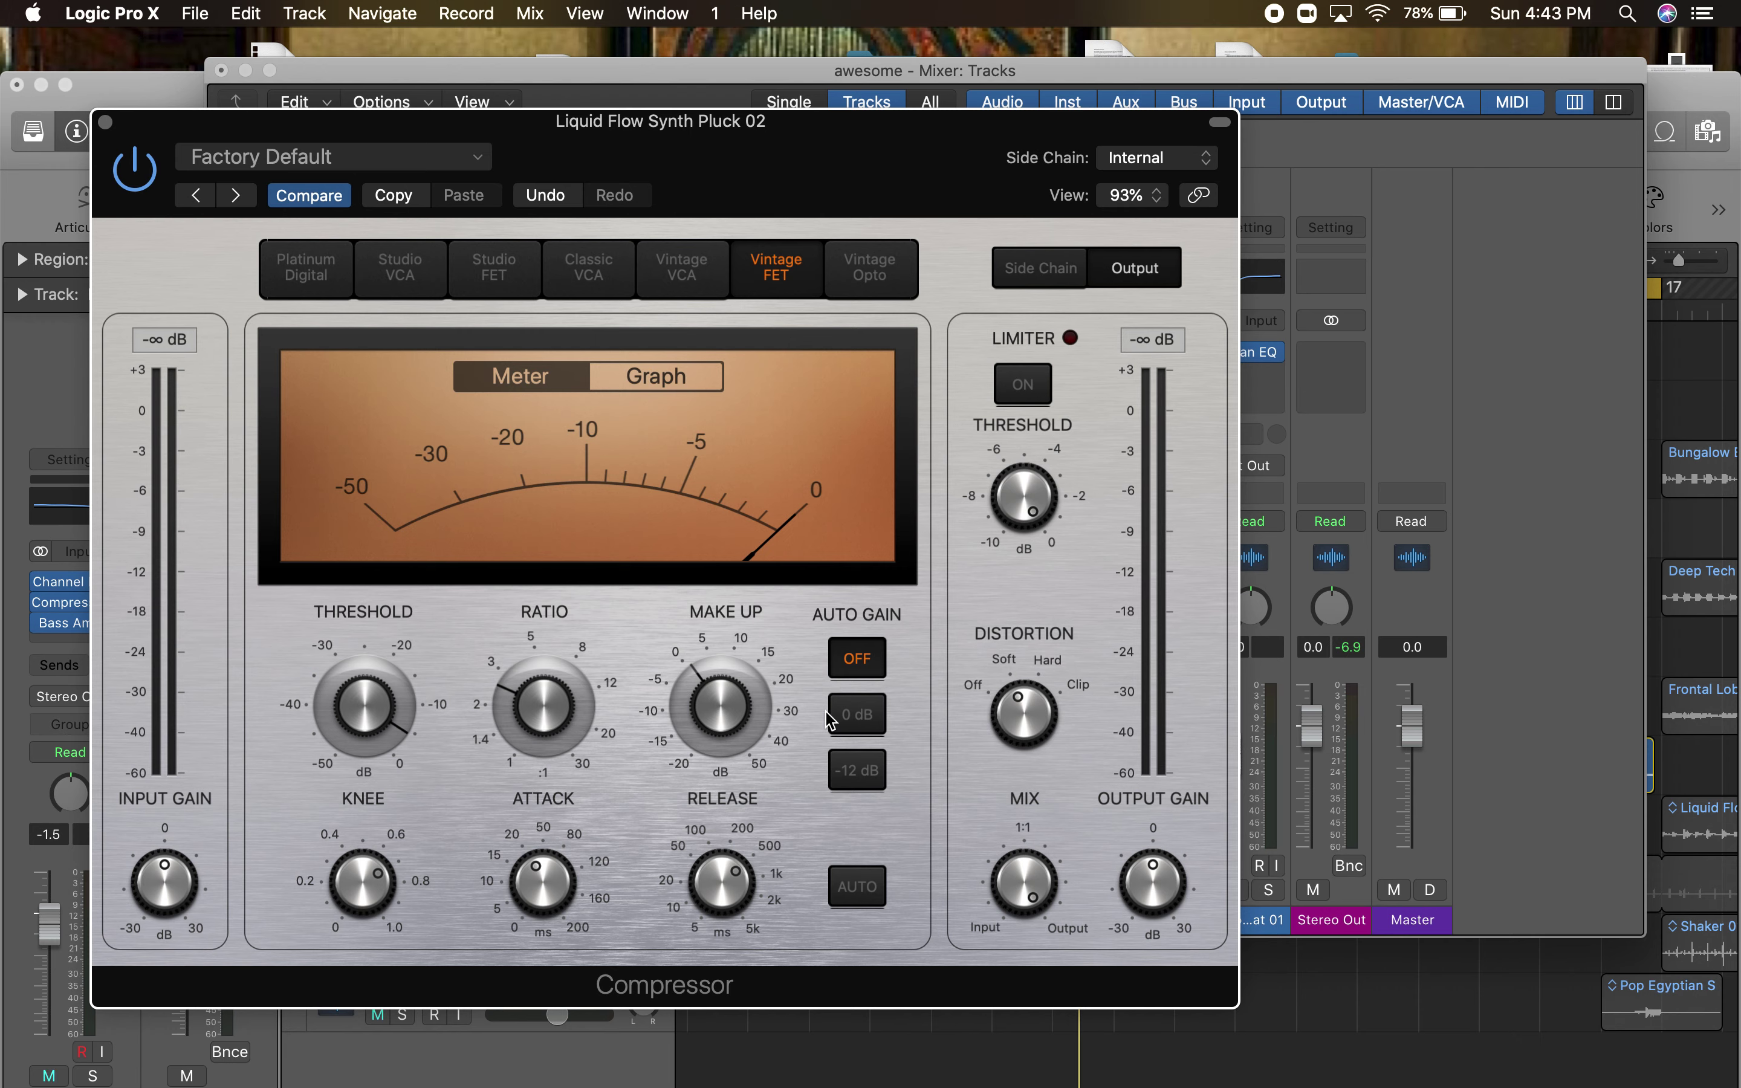
- Review the pluck Compressor's threshold, ratio and make-up controls, and set its attack to 56 ms
mouse_move(361, 713)
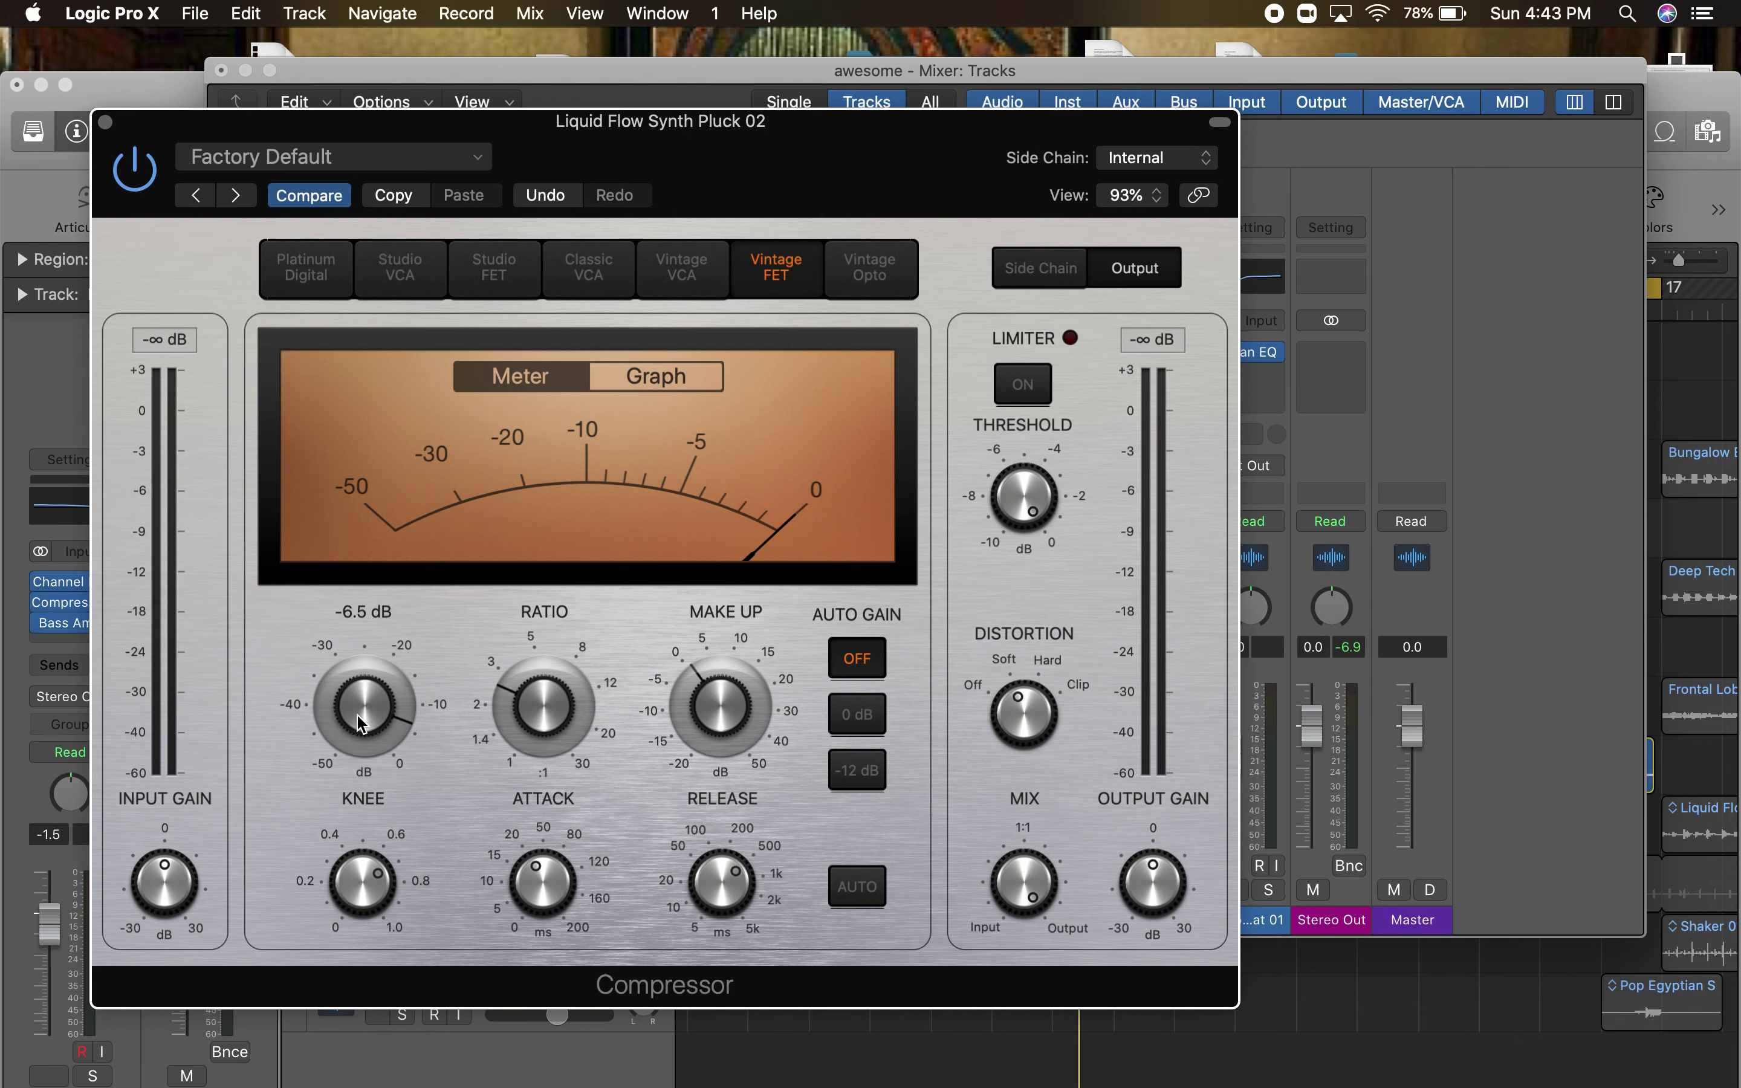
mouse_move(541, 728)
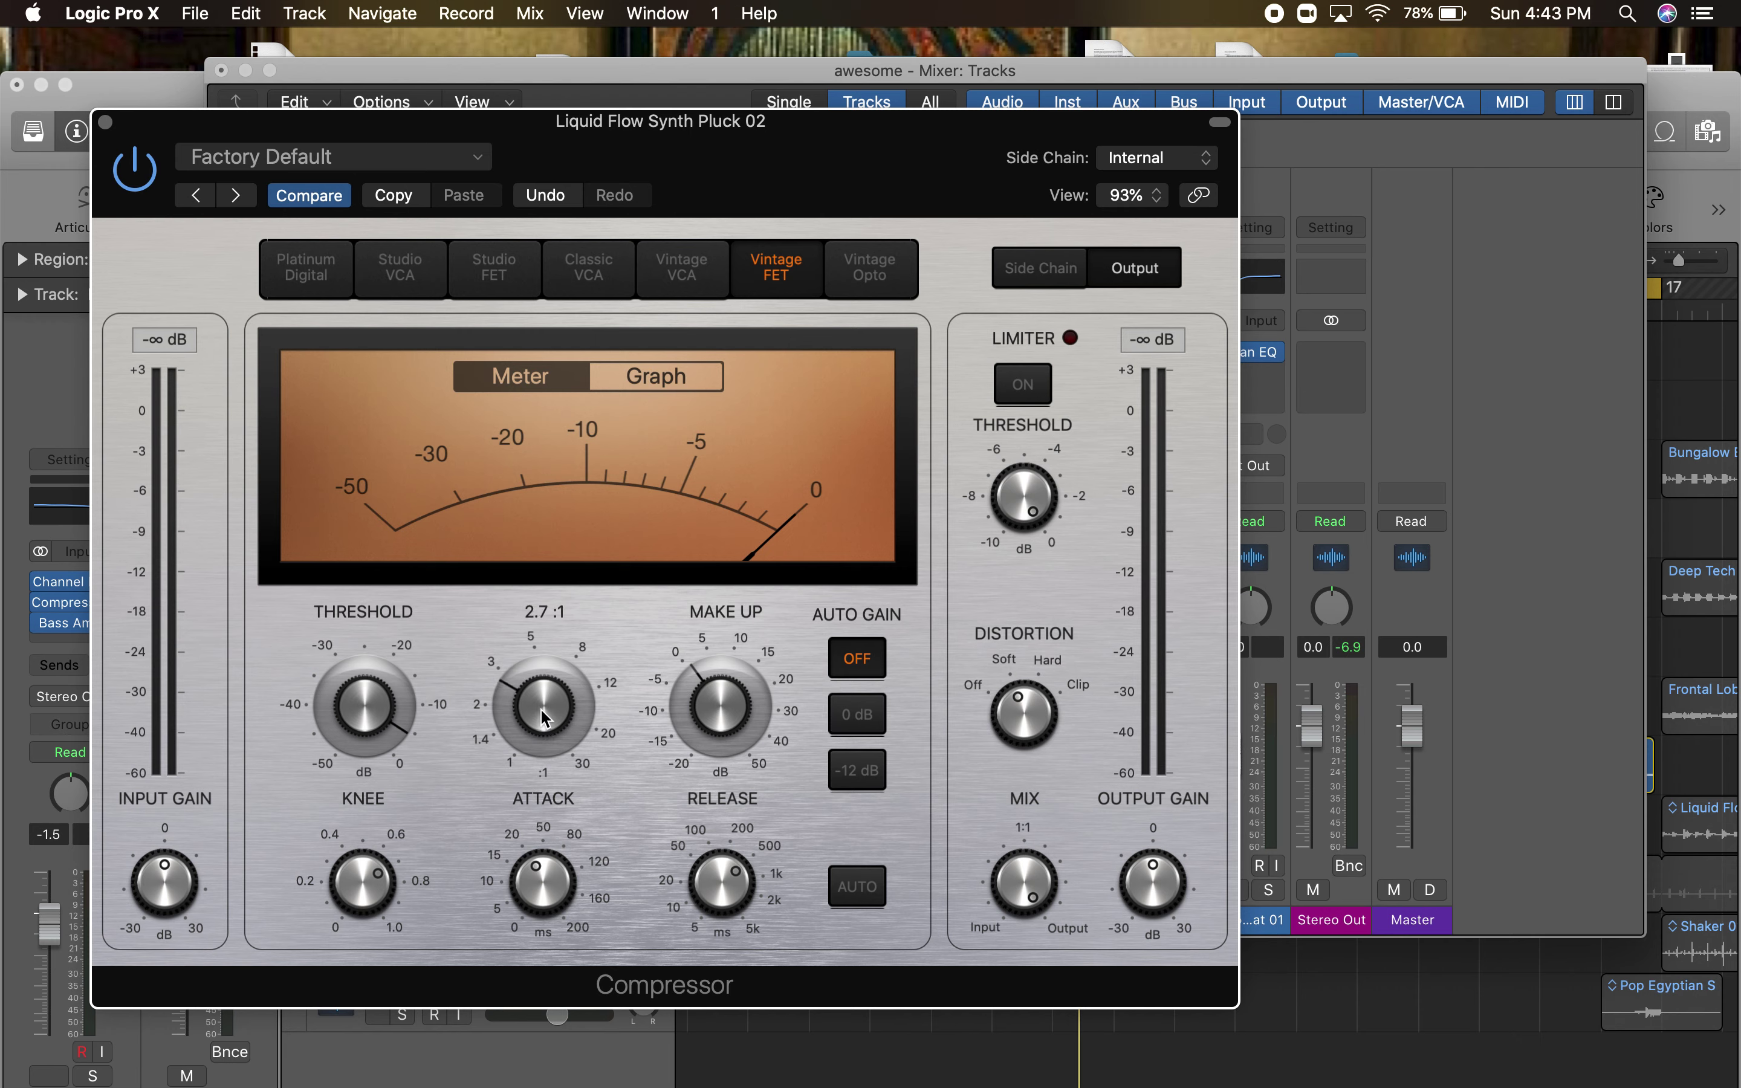
mouse_move(726, 699)
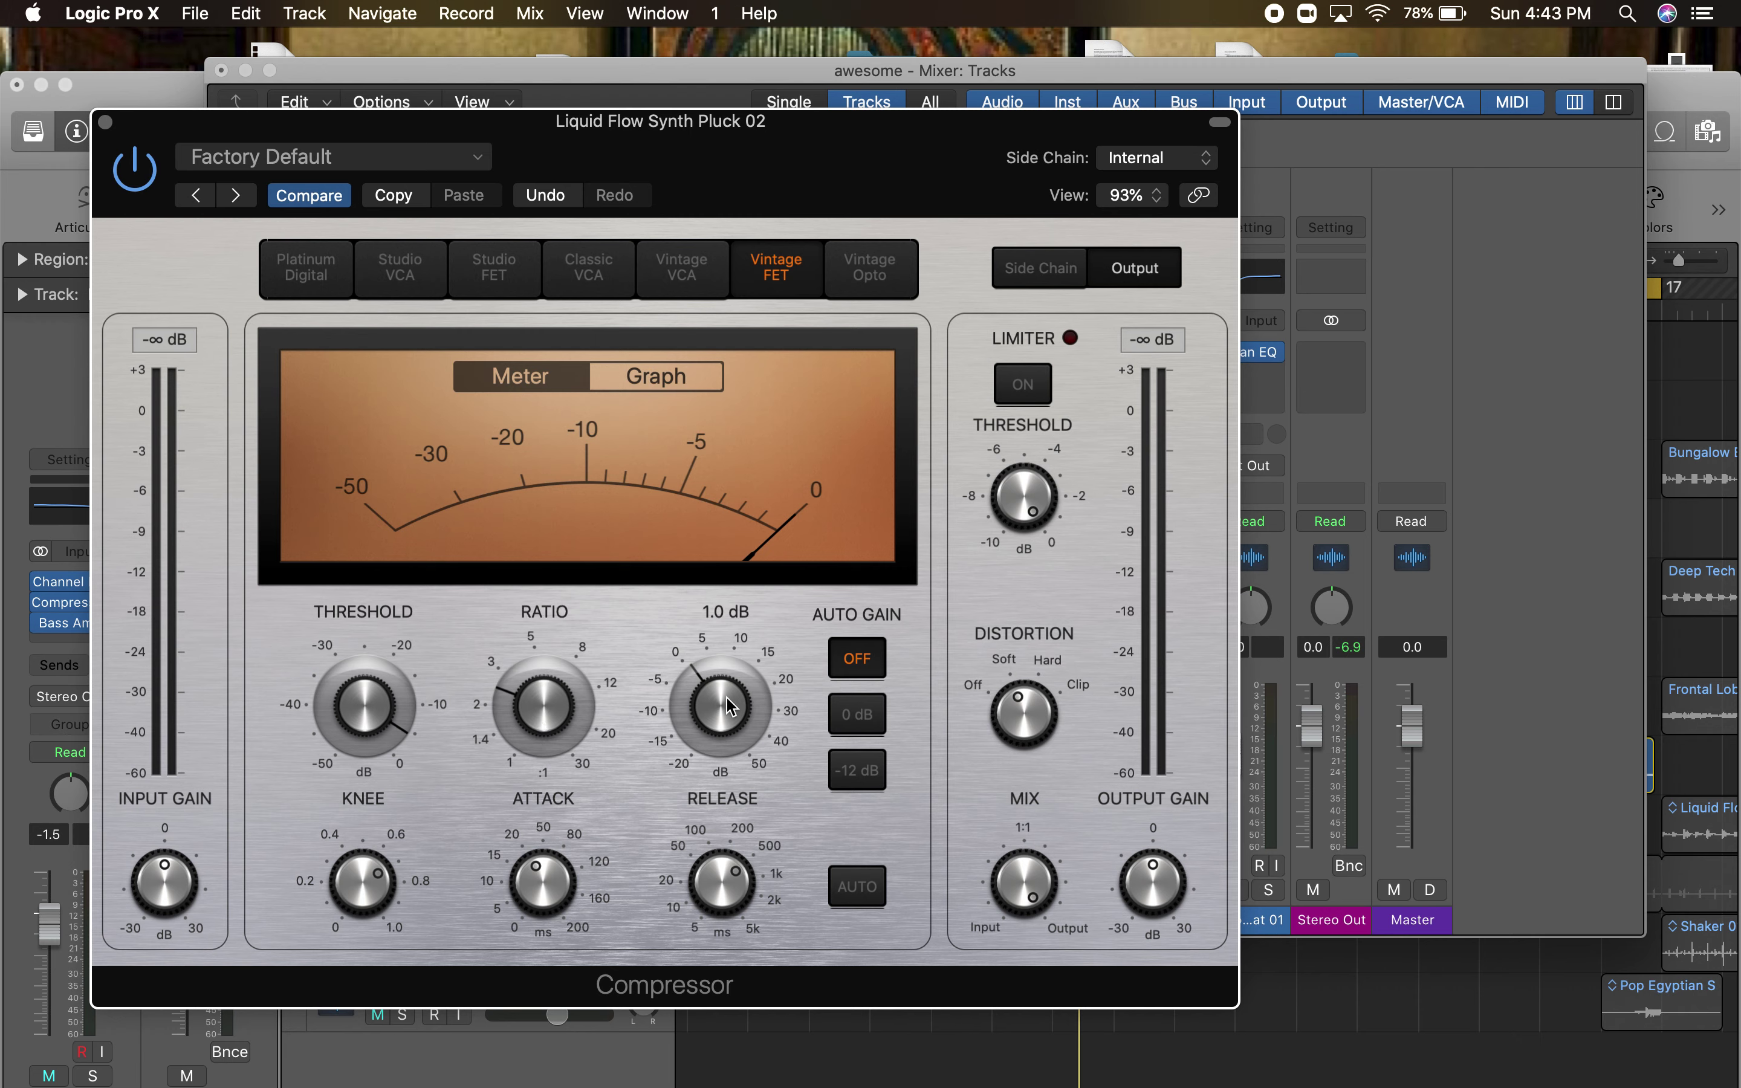
mouse_move(600, 882)
drag(531, 869, 533, 911)
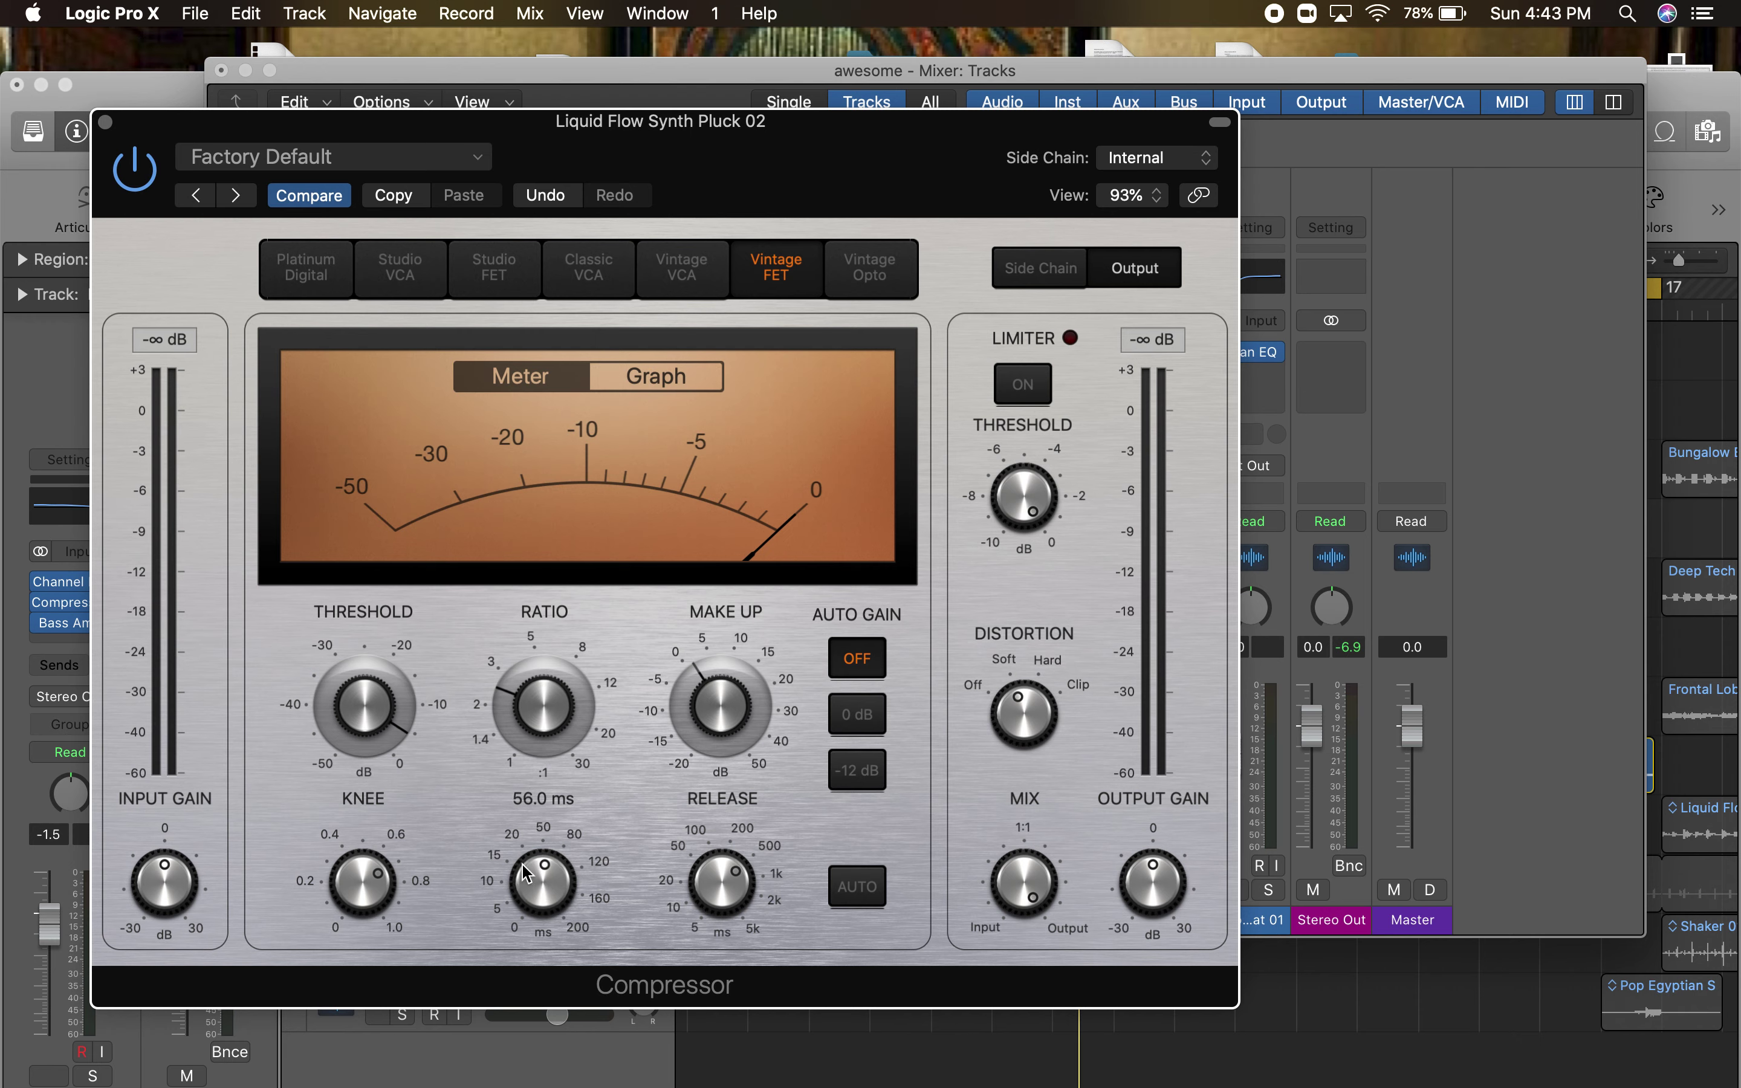
- Fine-tune the release time on the pluck track's Compressor and close the plug-in
key(m)
mouse_move(712, 878)
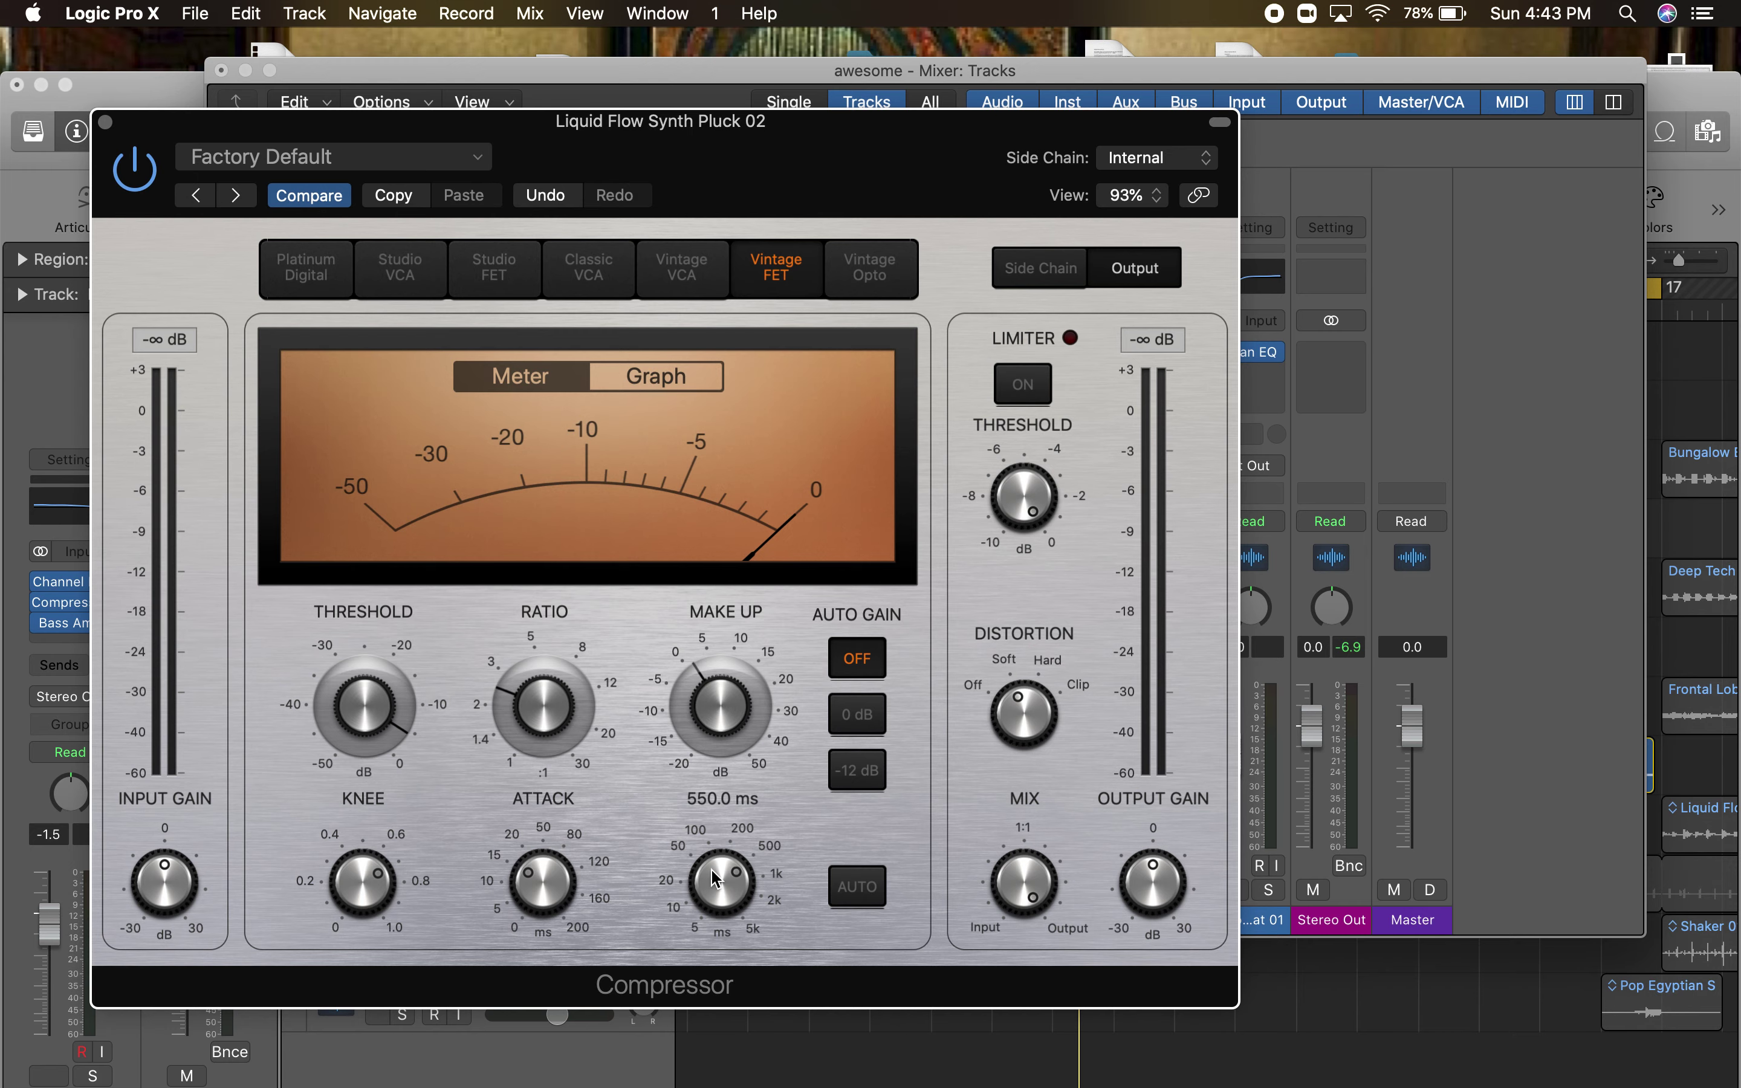
drag(712, 880, 714, 885)
click(105, 122)
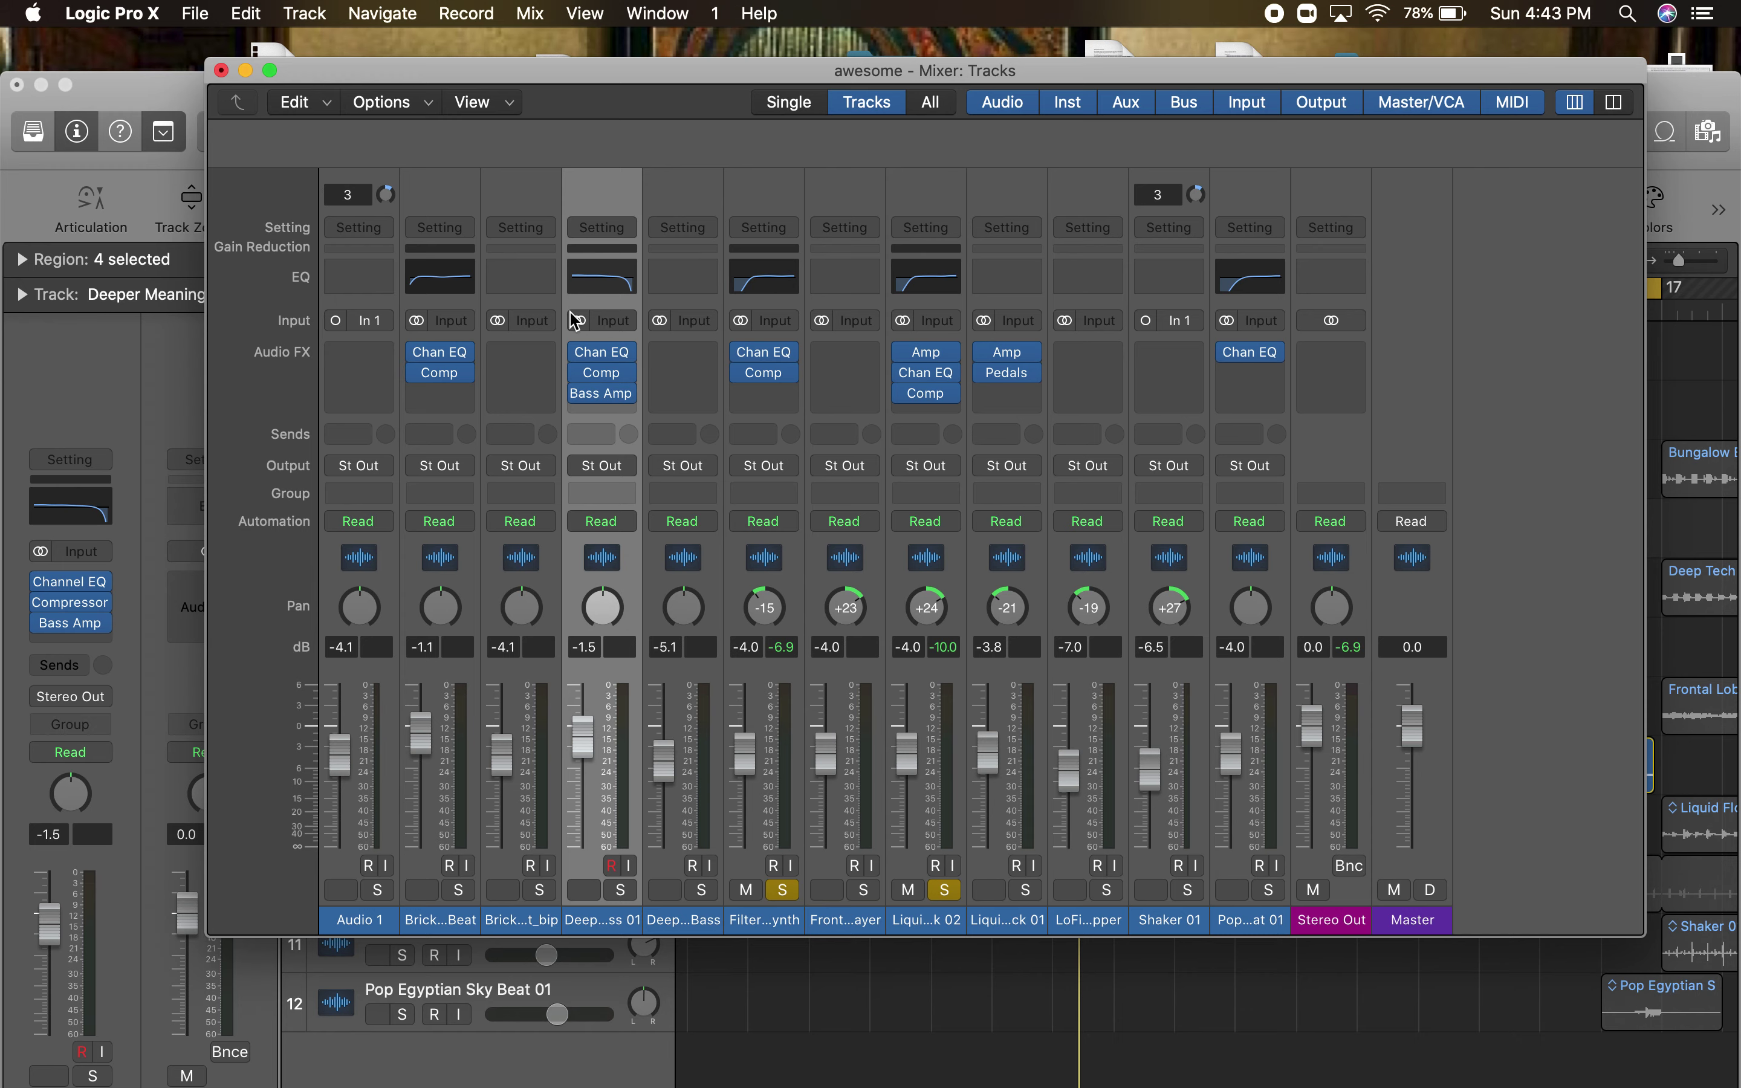
- Play the song and solo the LoFi Latin Topper track alongside the two soloed synth tracks
mouse_move(602, 396)
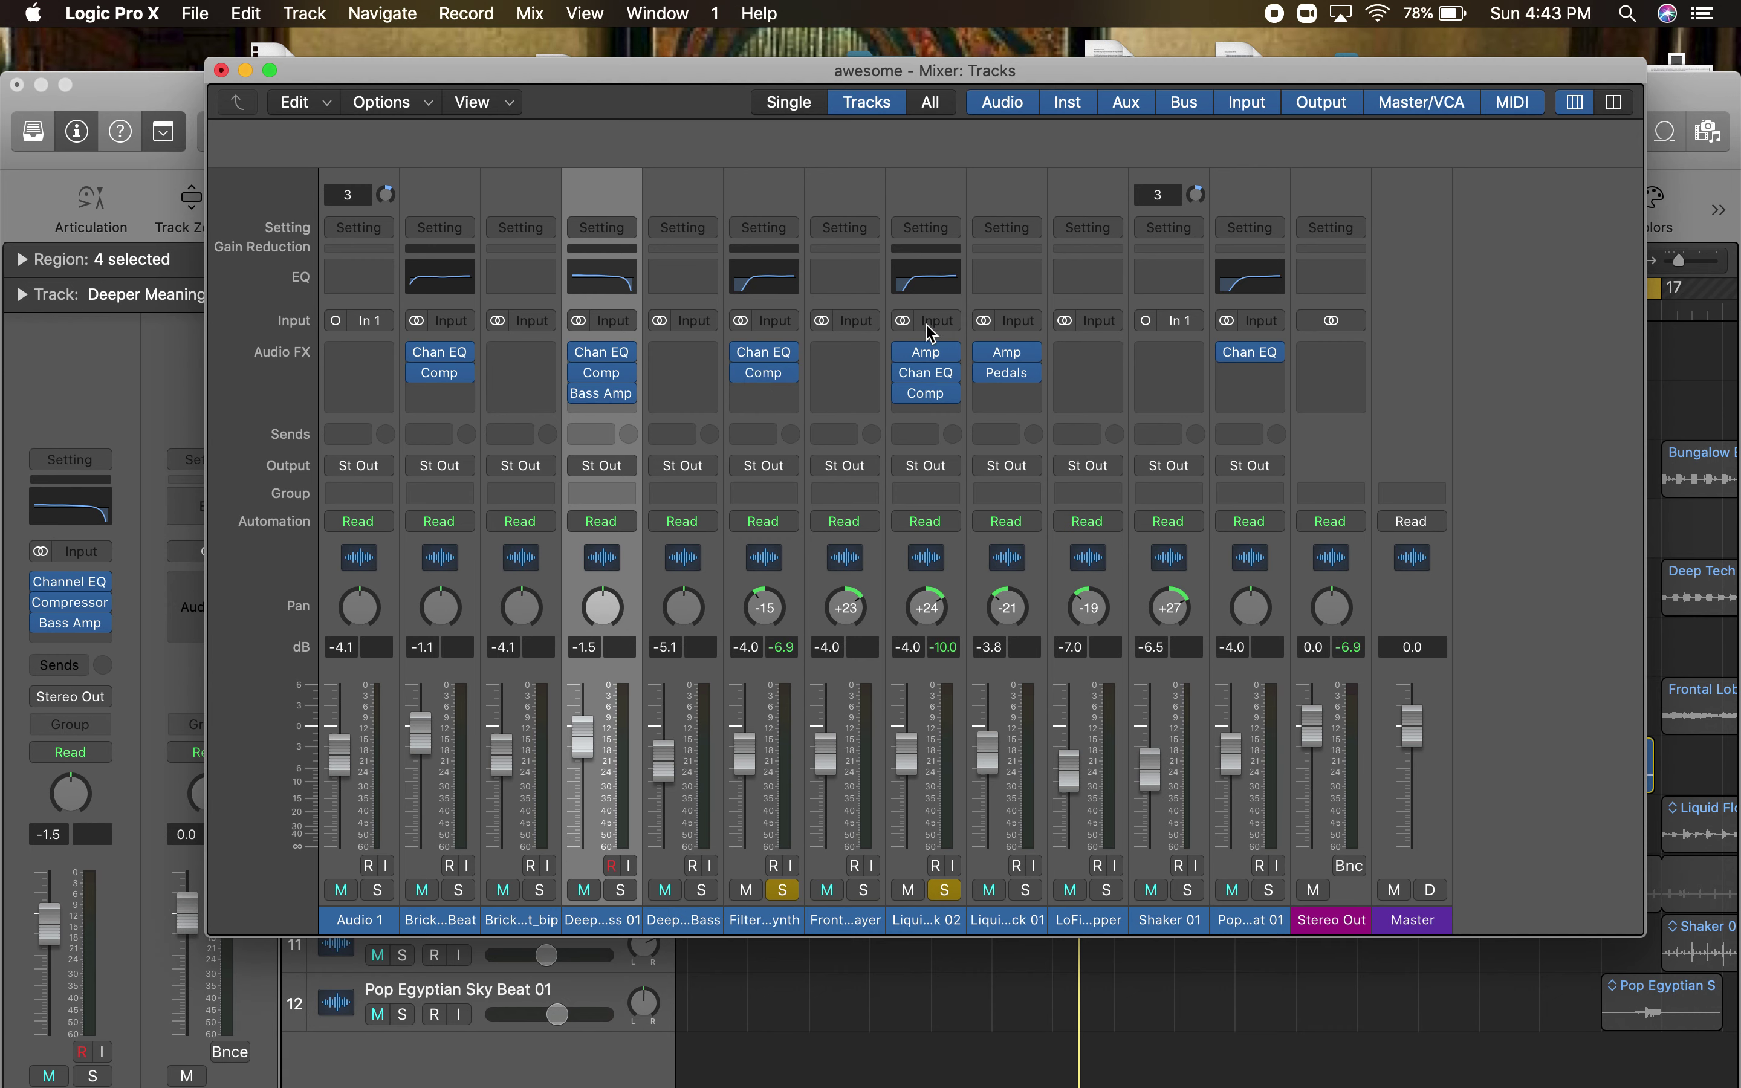
mouse_move(1029, 379)
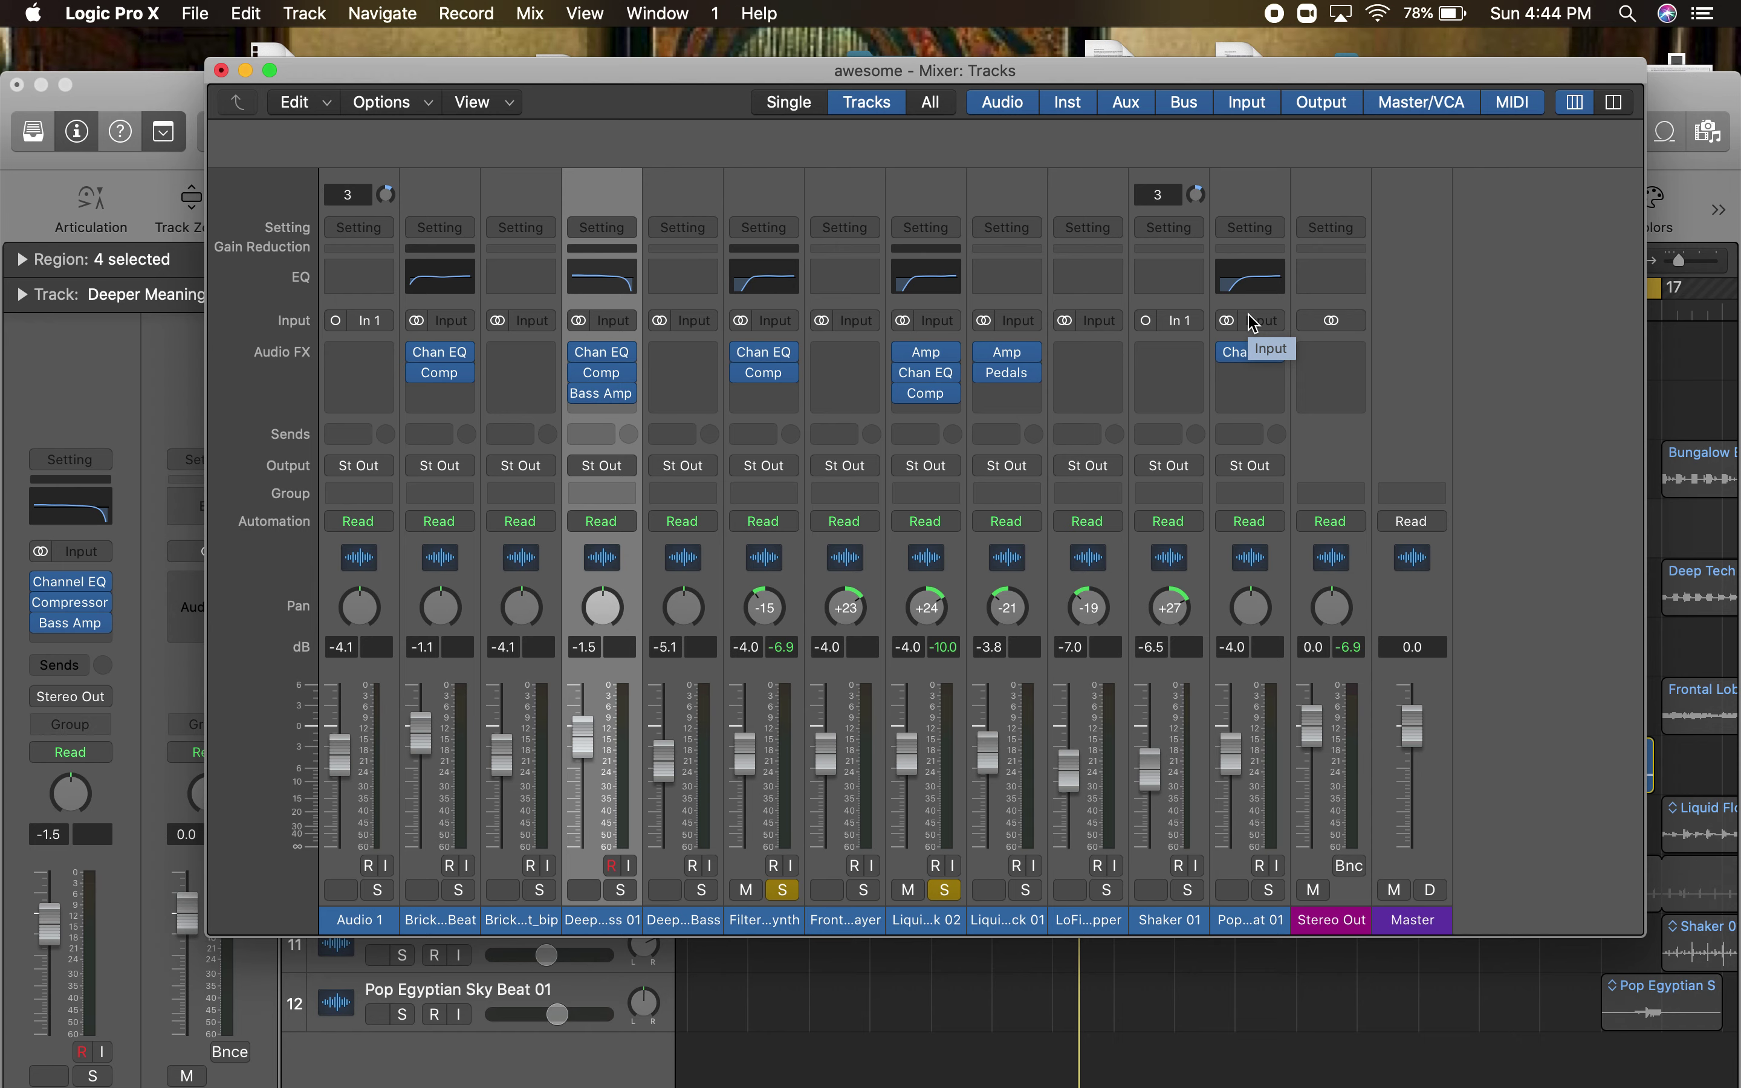
key(space)
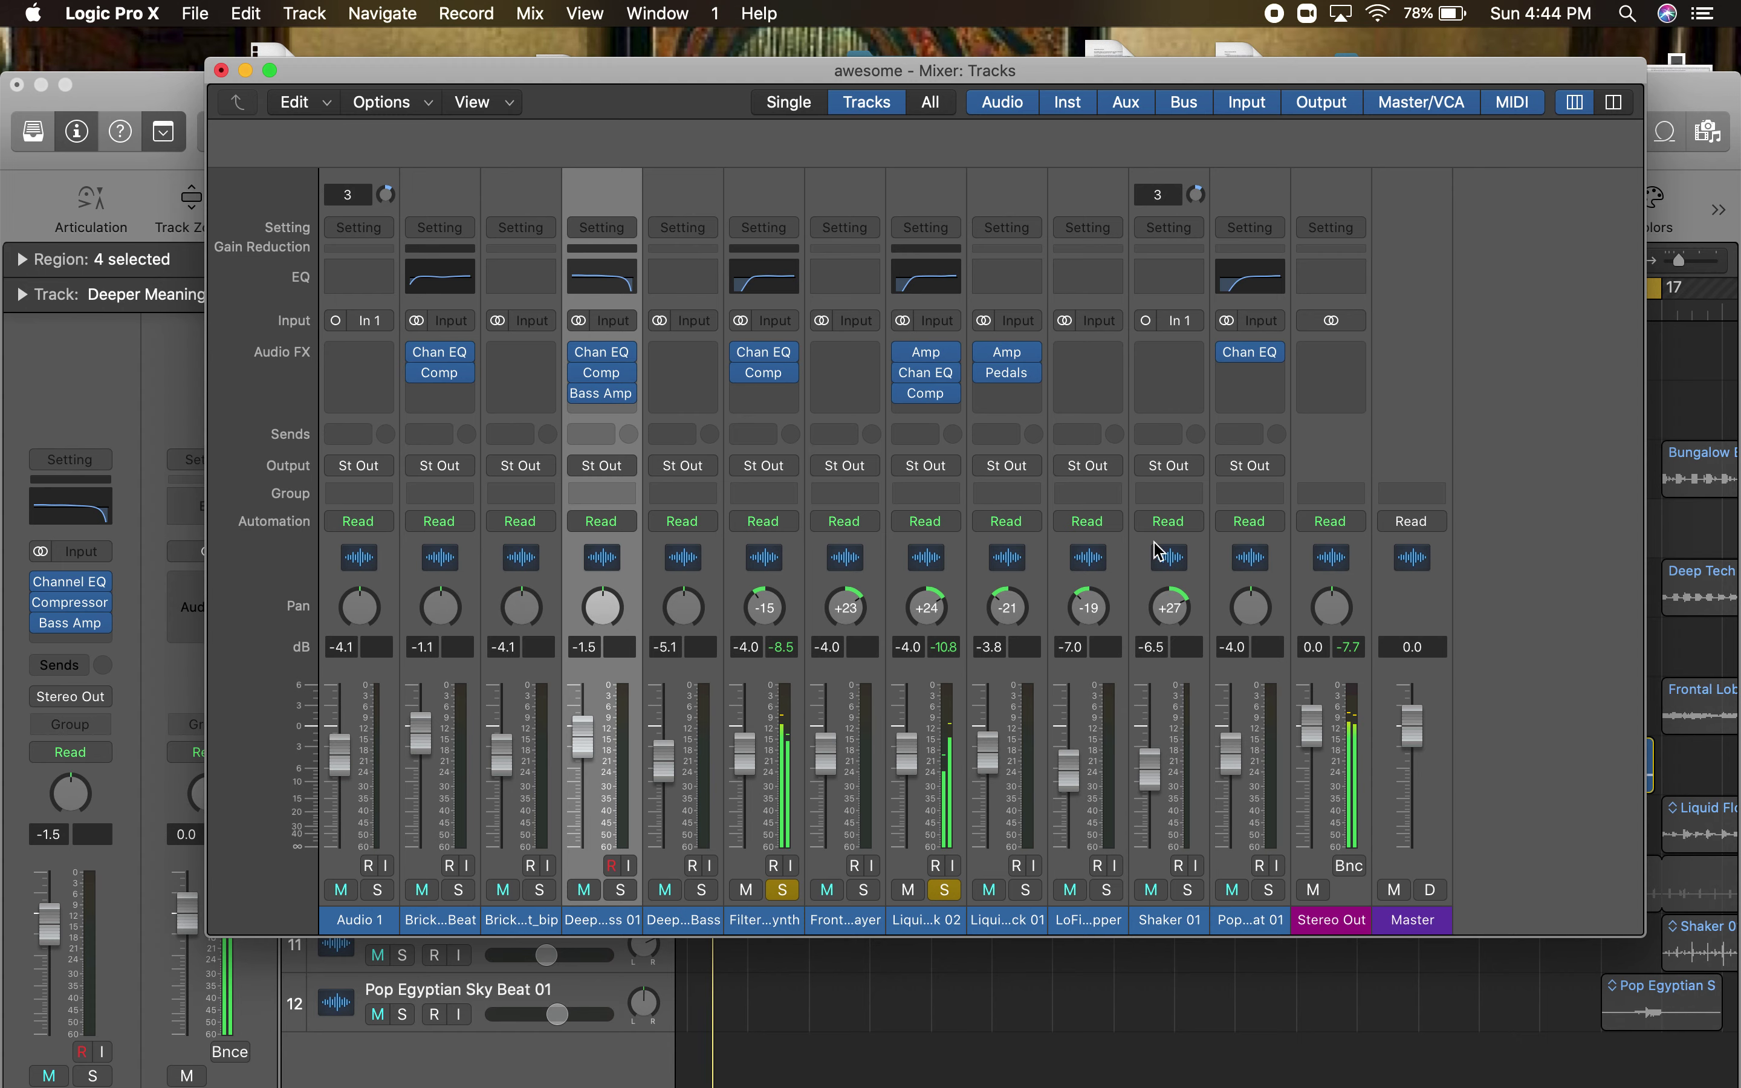
click(1106, 890)
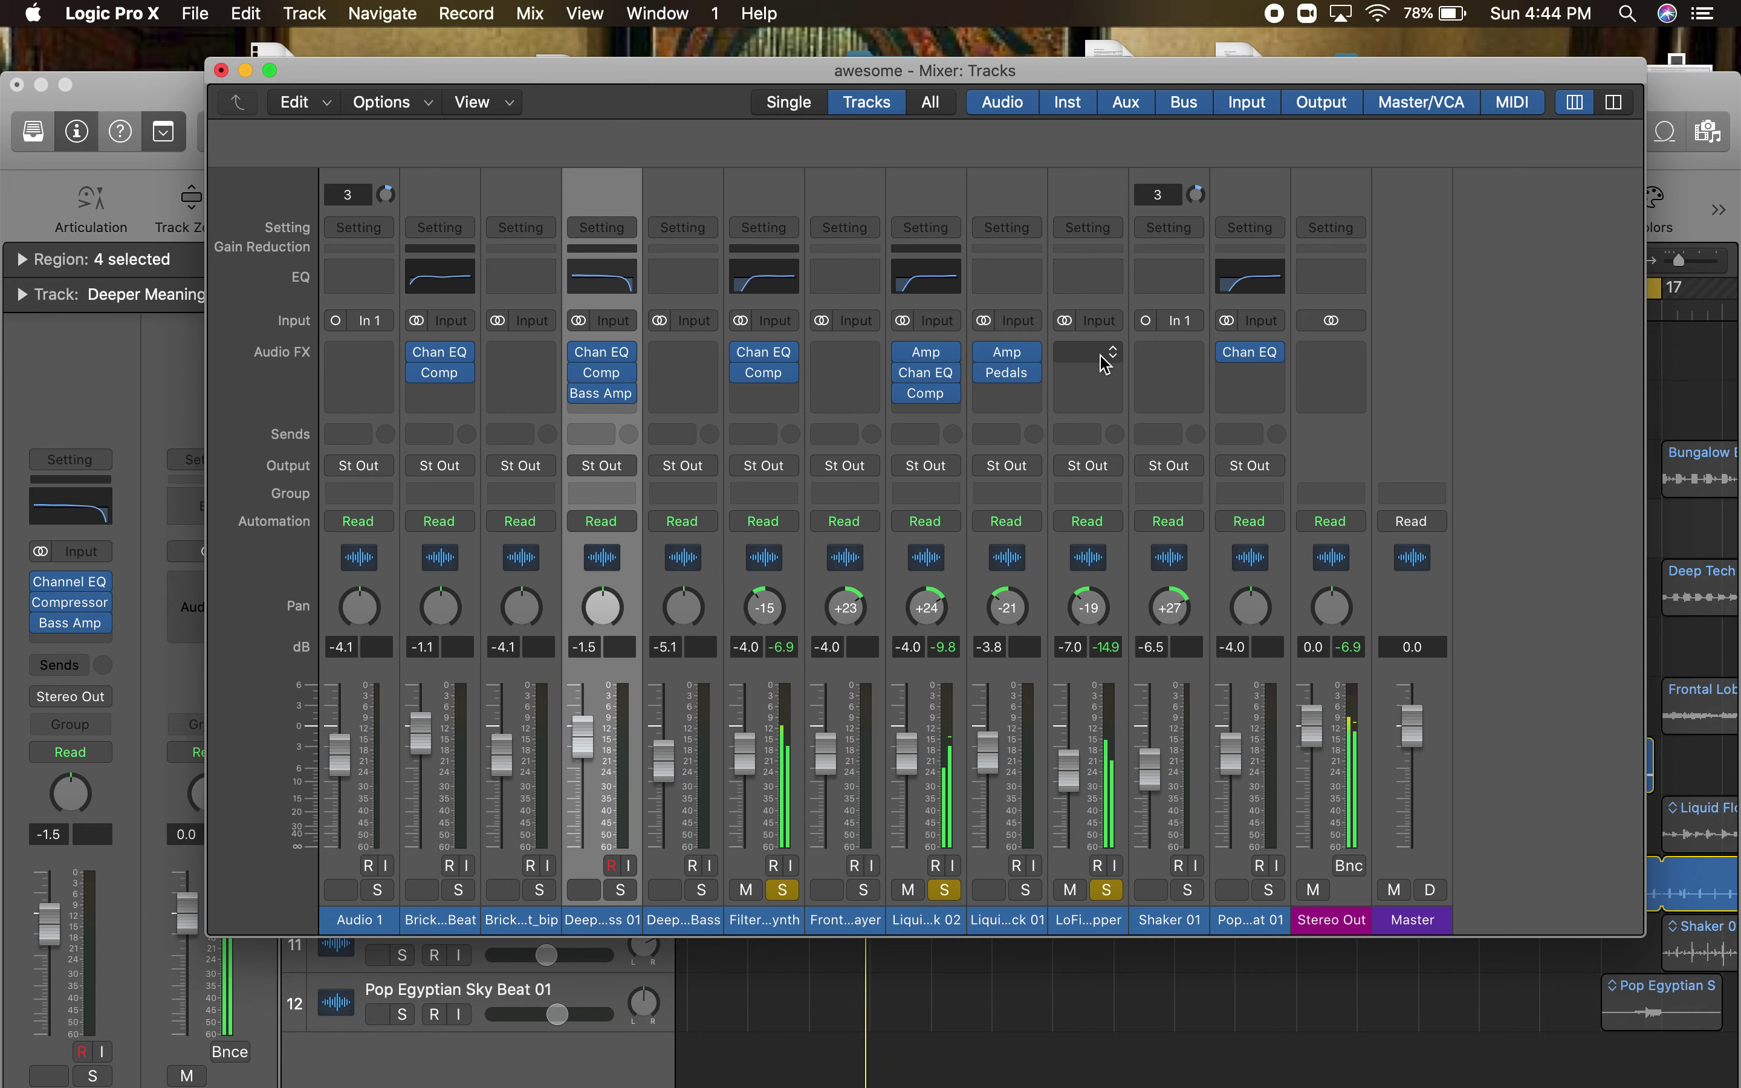
- Add a Channel EQ to LoFi Latin Topper and enable its low cut at 183 Hz with a Q of 0.46
click(1097, 288)
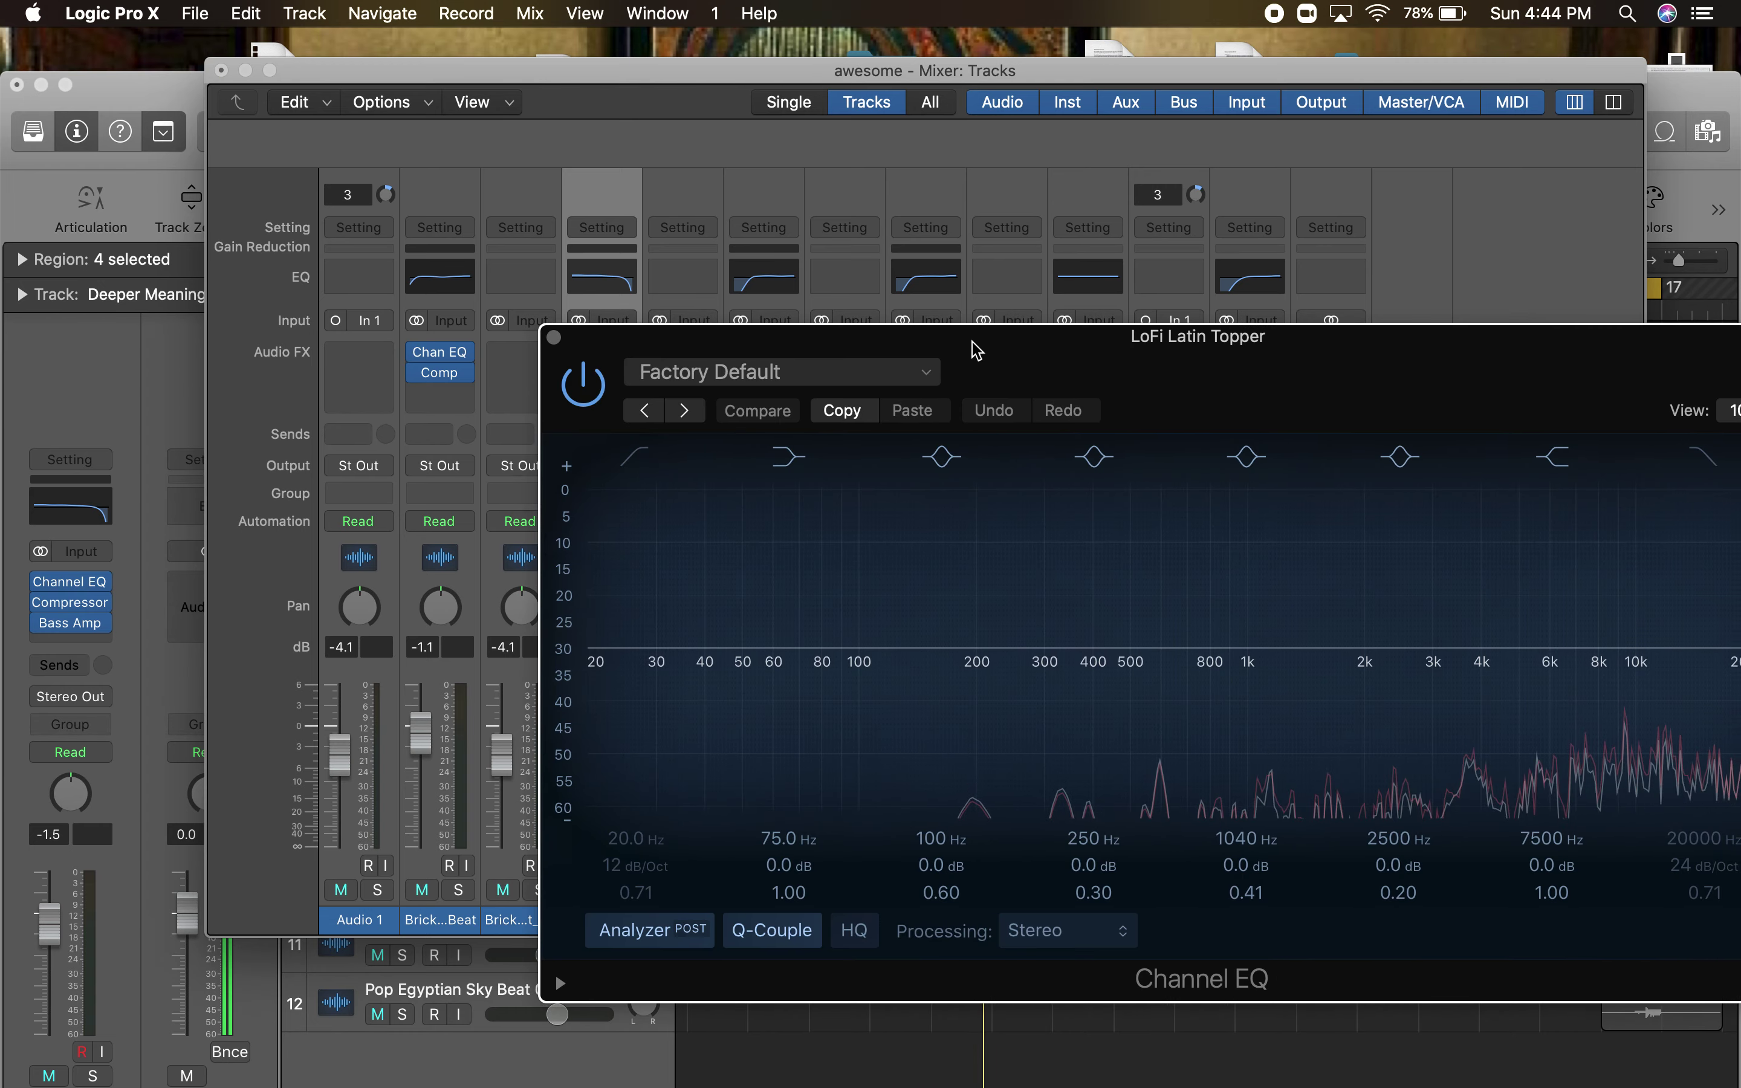
drag(971, 341, 591, 151)
click(280, 267)
drag(222, 474, 617, 508)
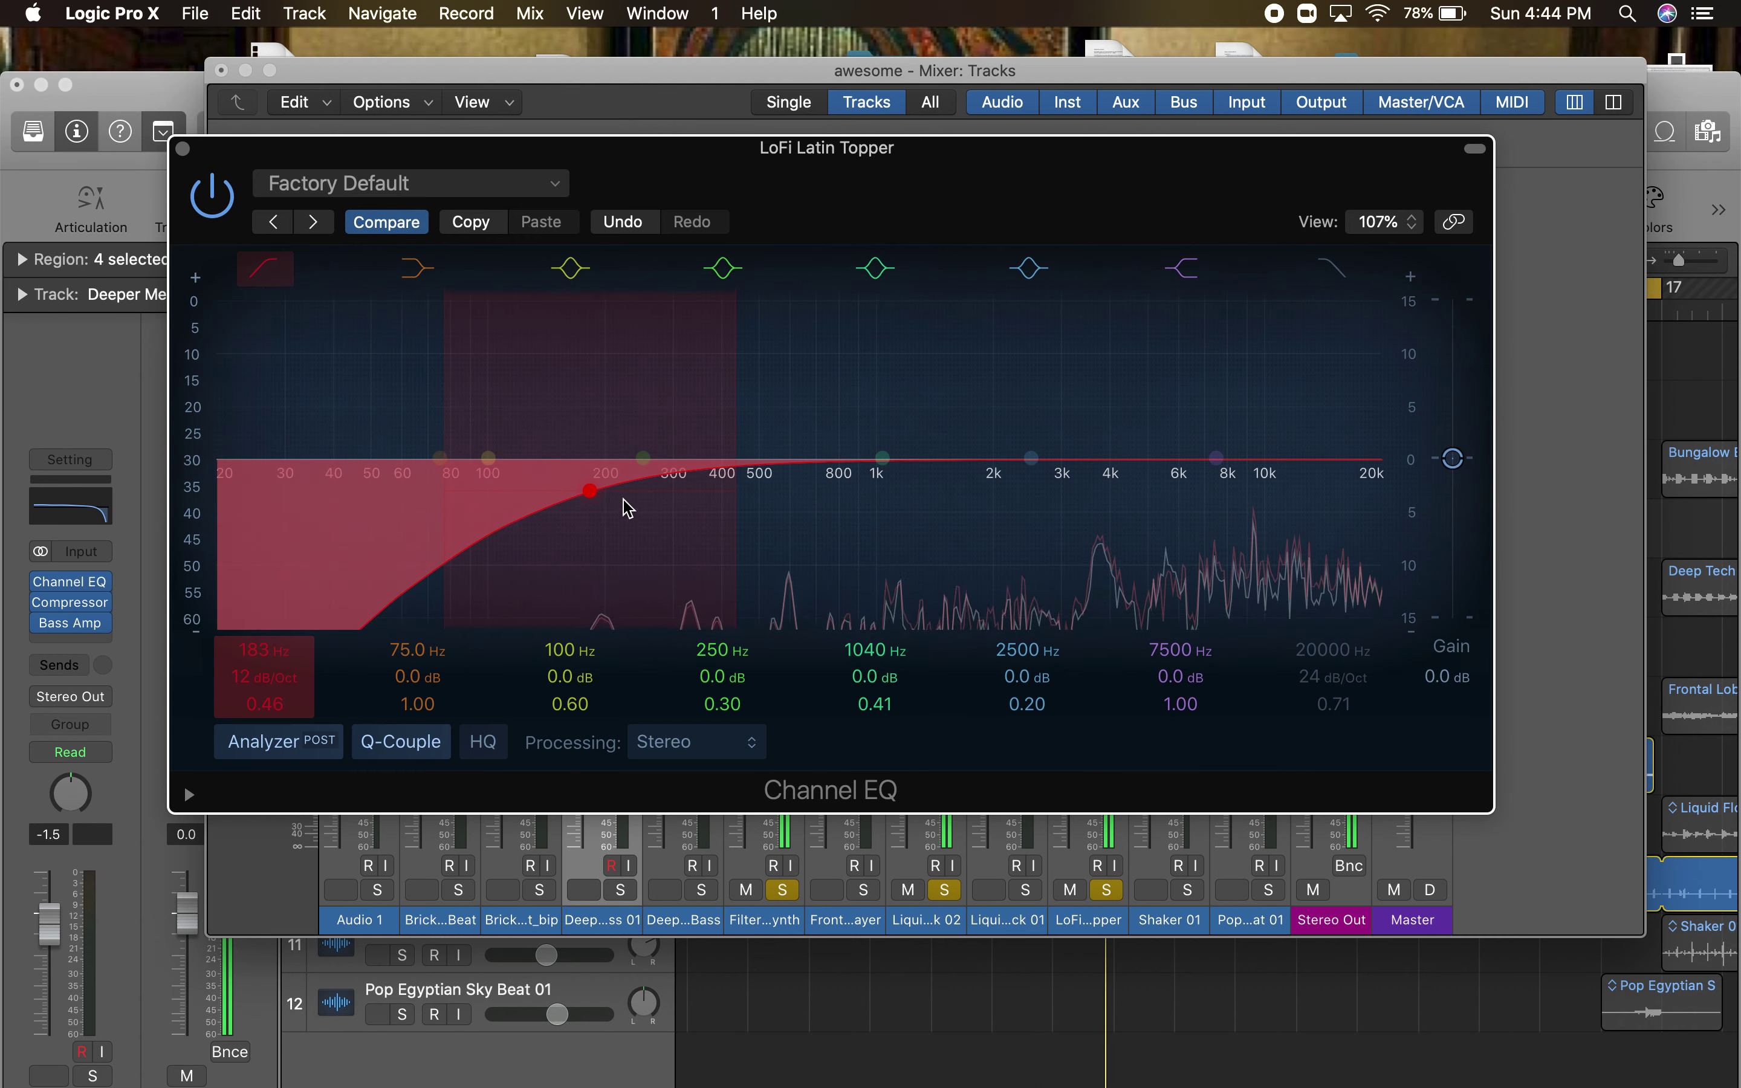
- Boost the high shelf on LoFi Latin Topper's Channel EQ by 0.8 dB at 7550 Hz and close the plug-in
click(1215, 458)
drag(1212, 465, 1214, 457)
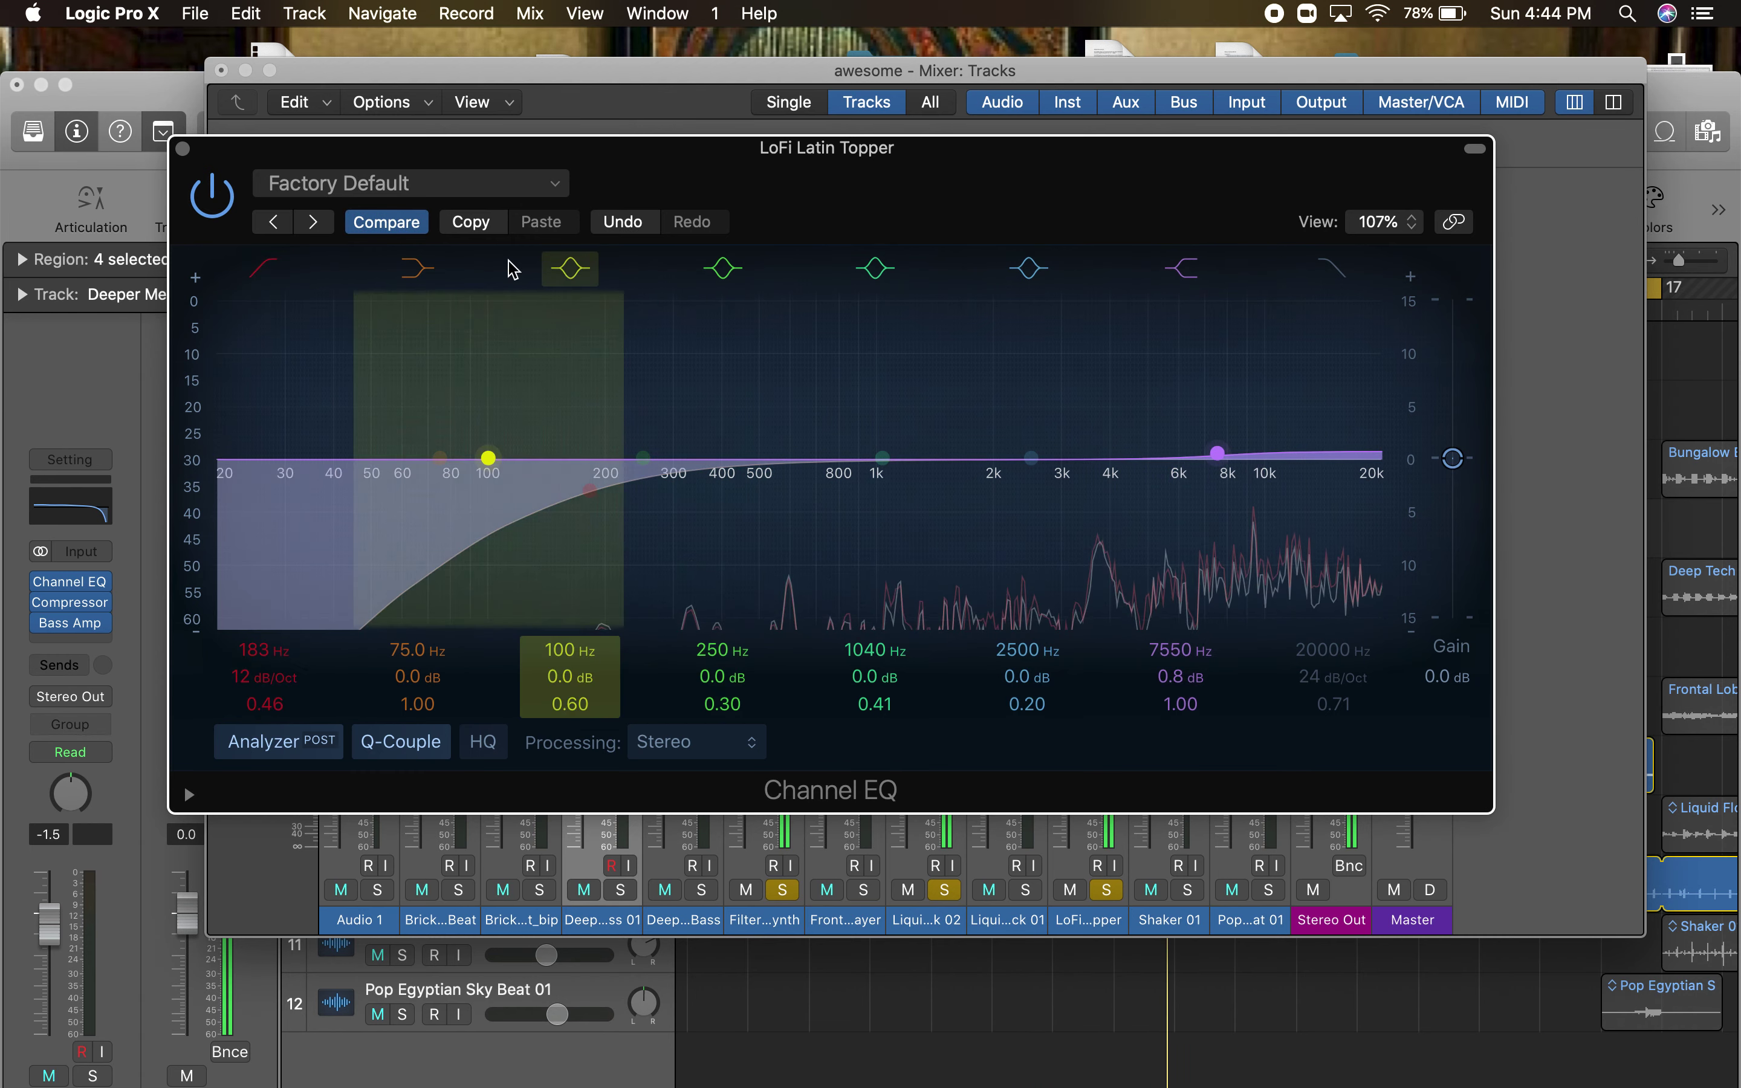
click(184, 150)
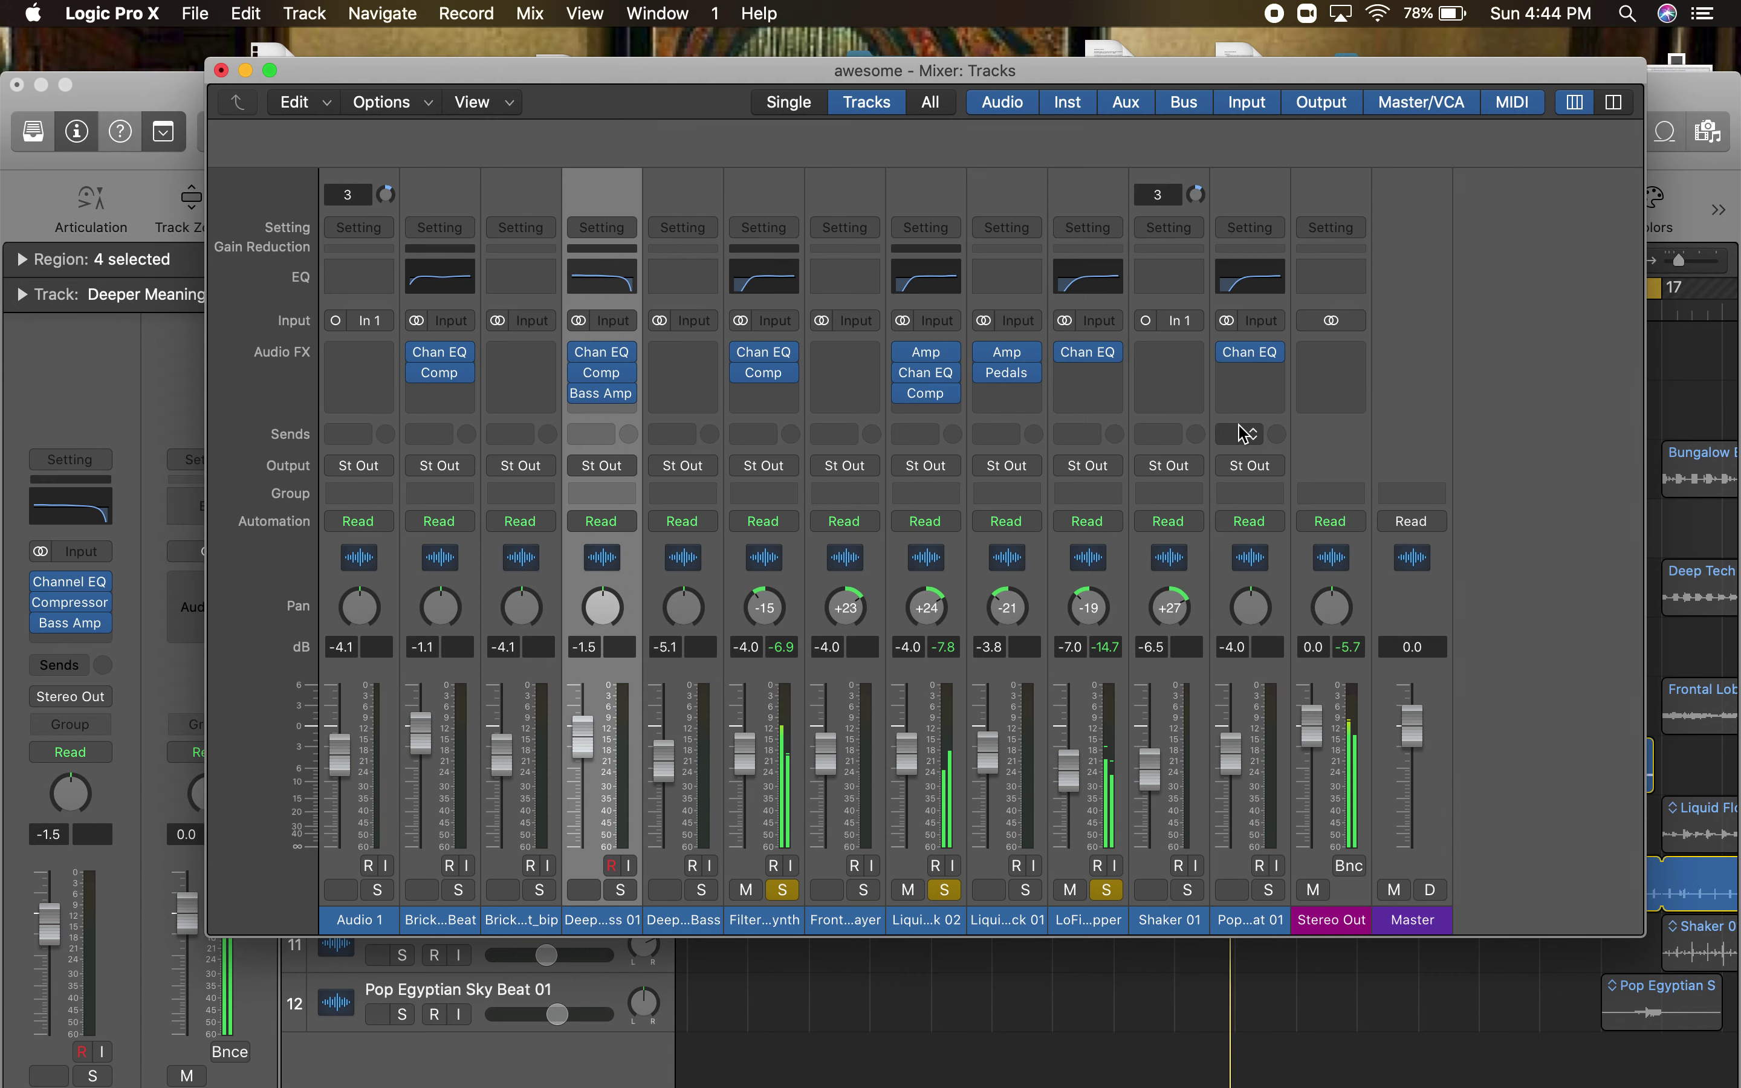
- Add a Compressor to LoFi Latin Topper, choose the Classic VCA model, and turn auto gain off
click(1120, 373)
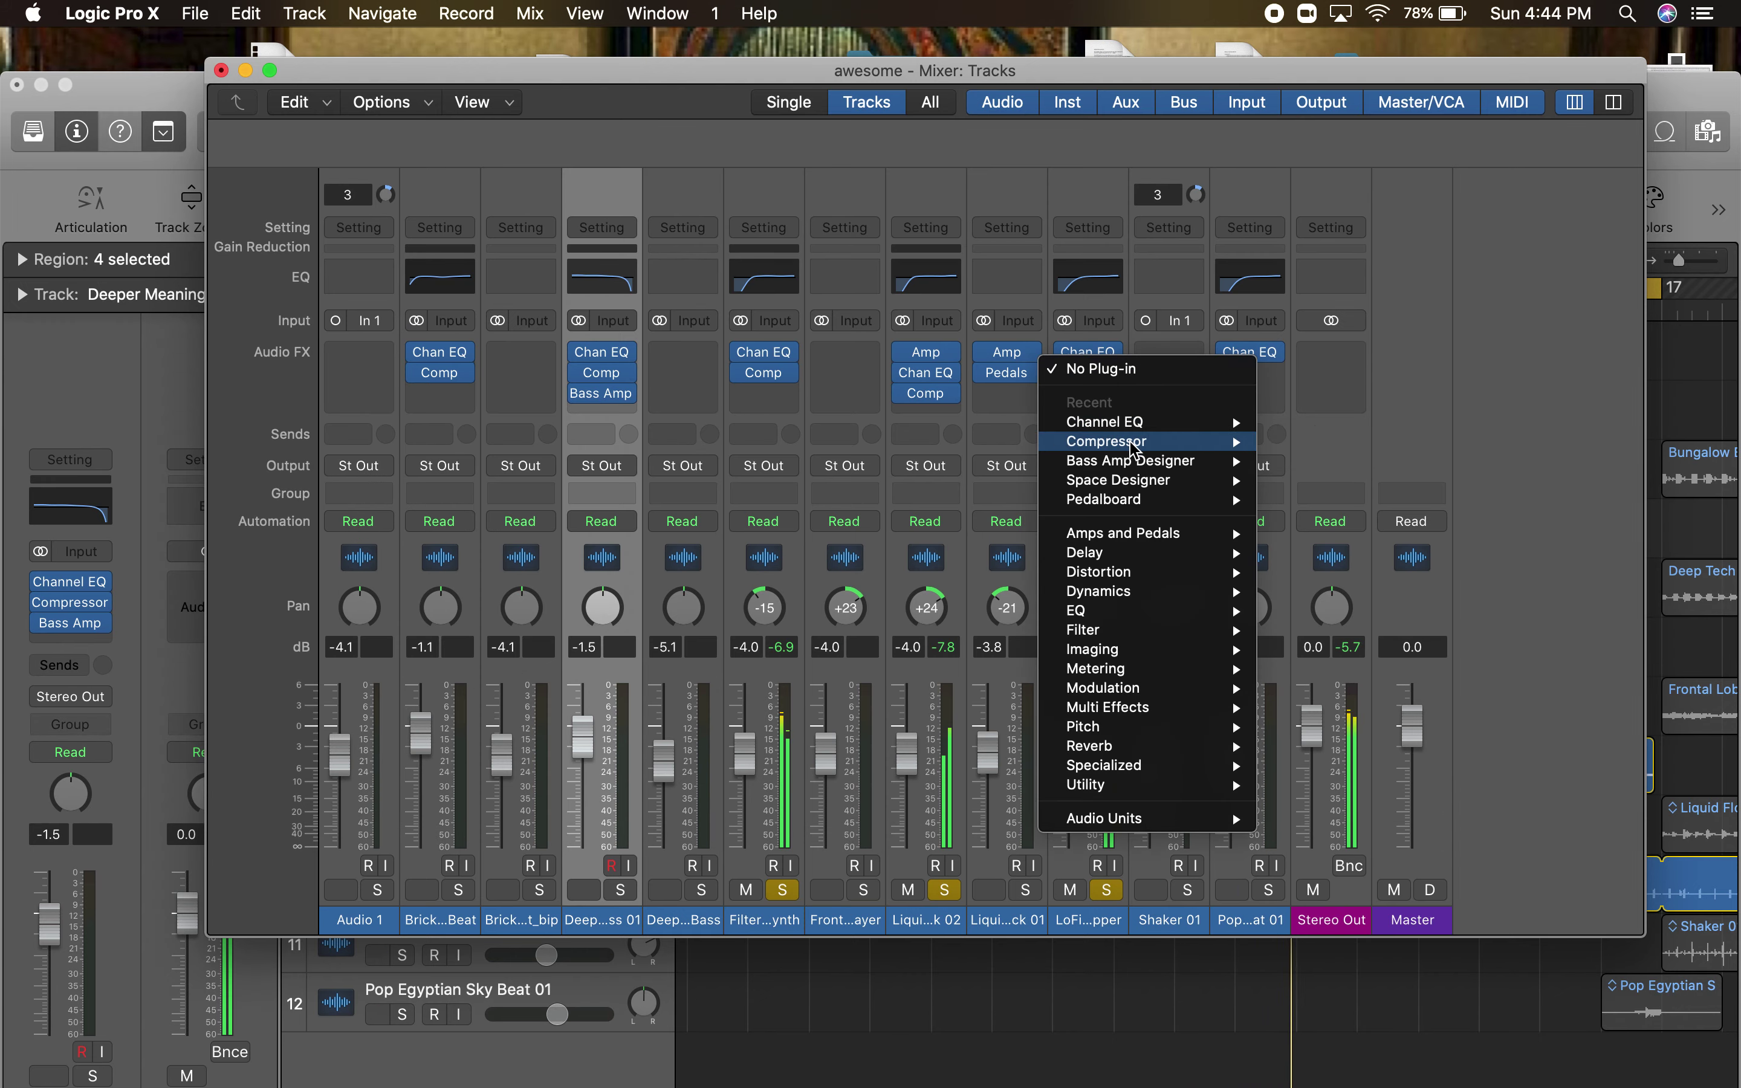
mouse_move(1123, 442)
click(1325, 451)
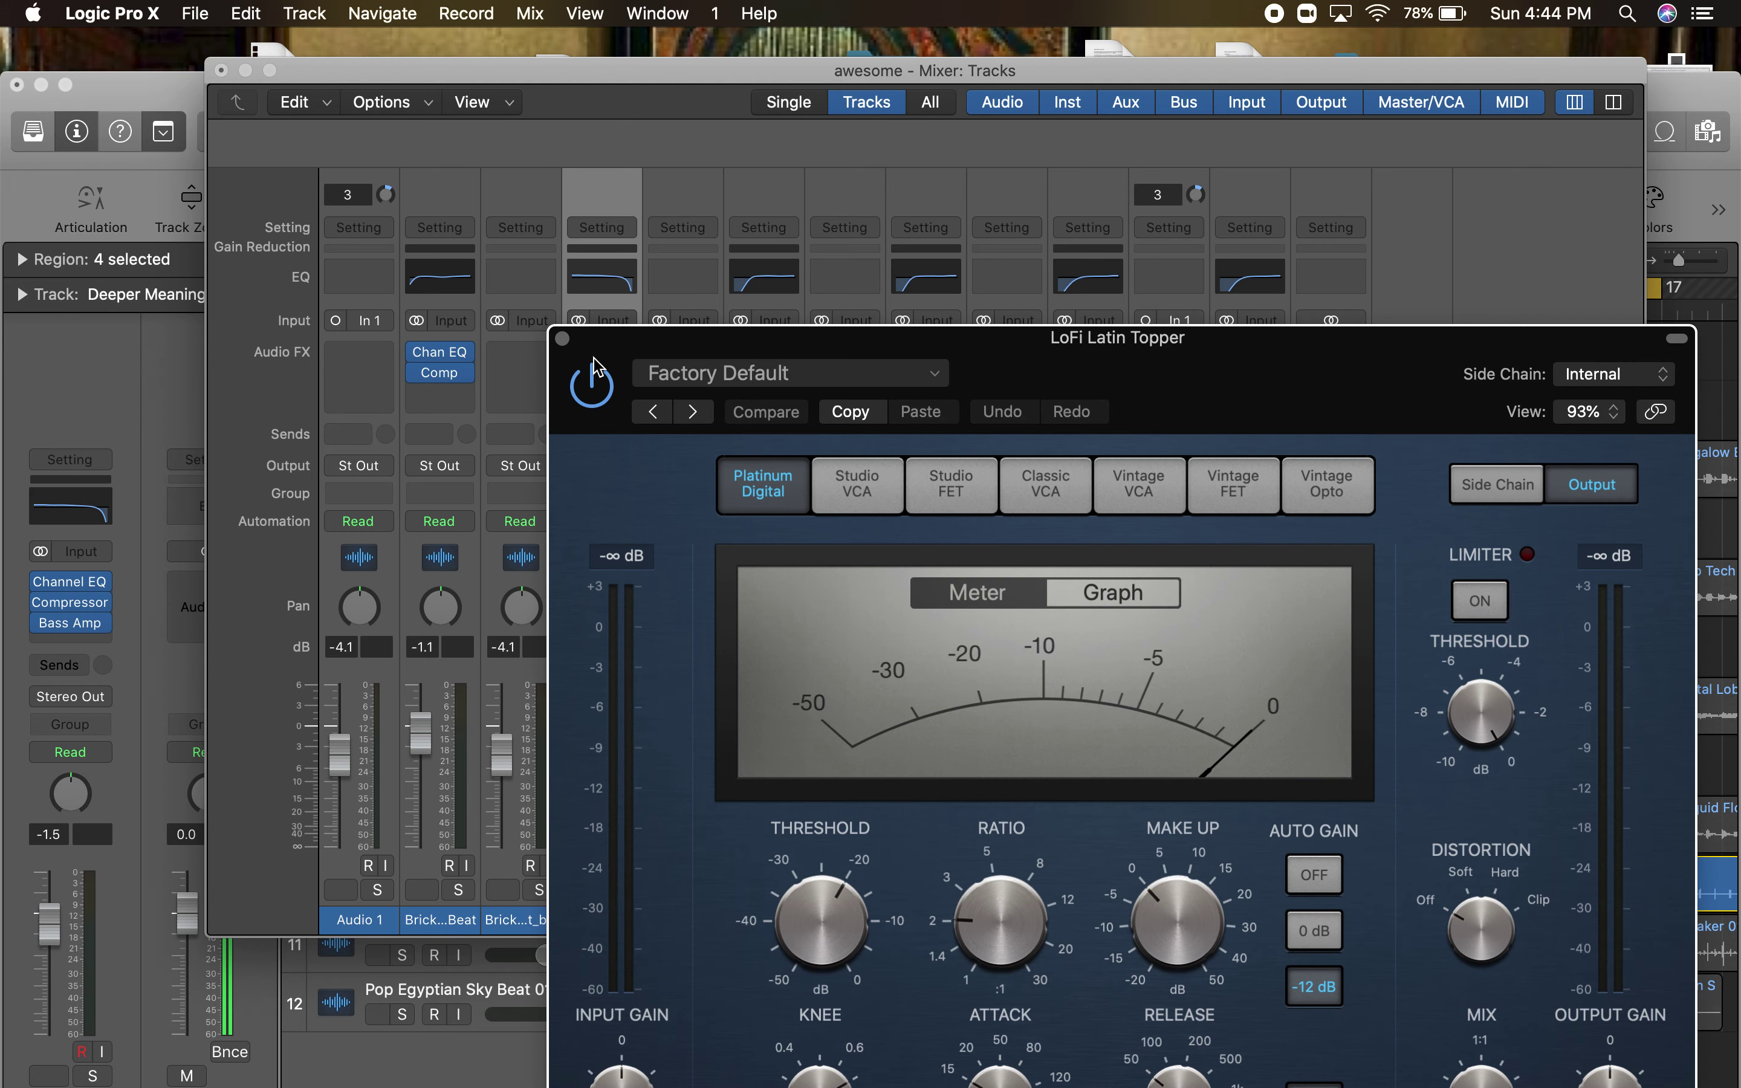
drag(743, 333, 646, 252)
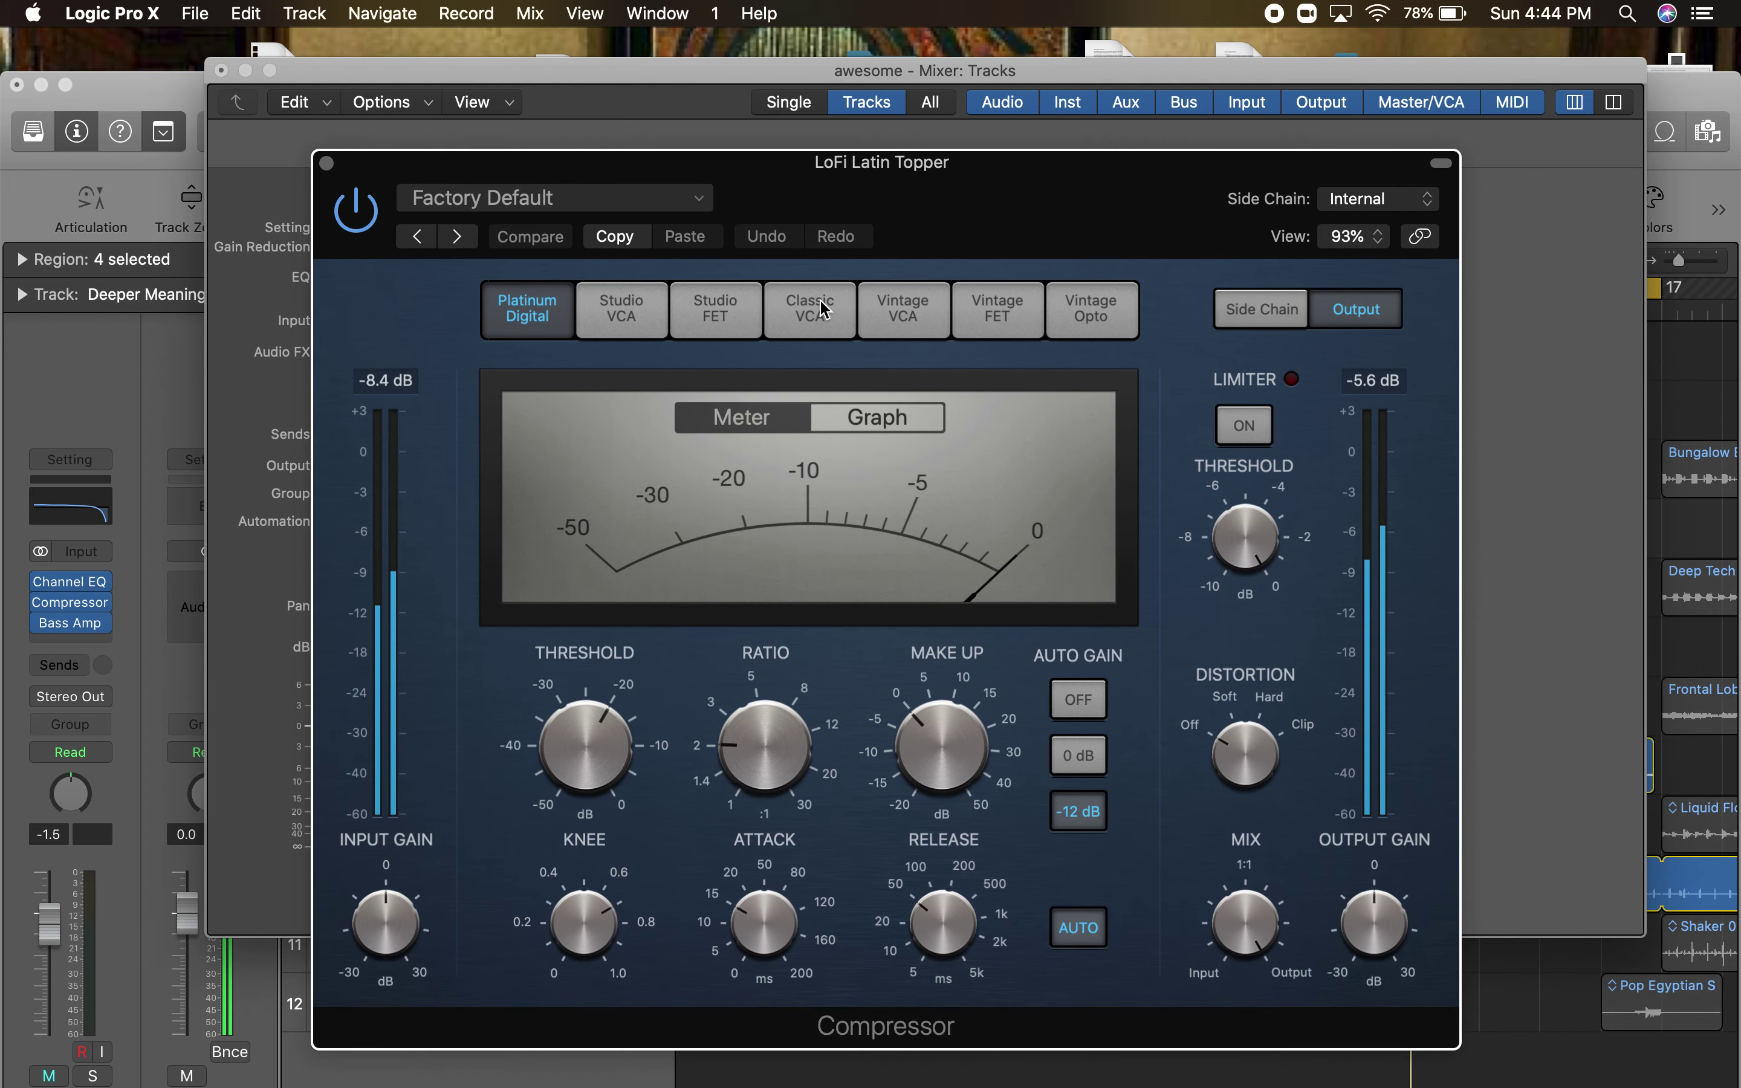
click(824, 306)
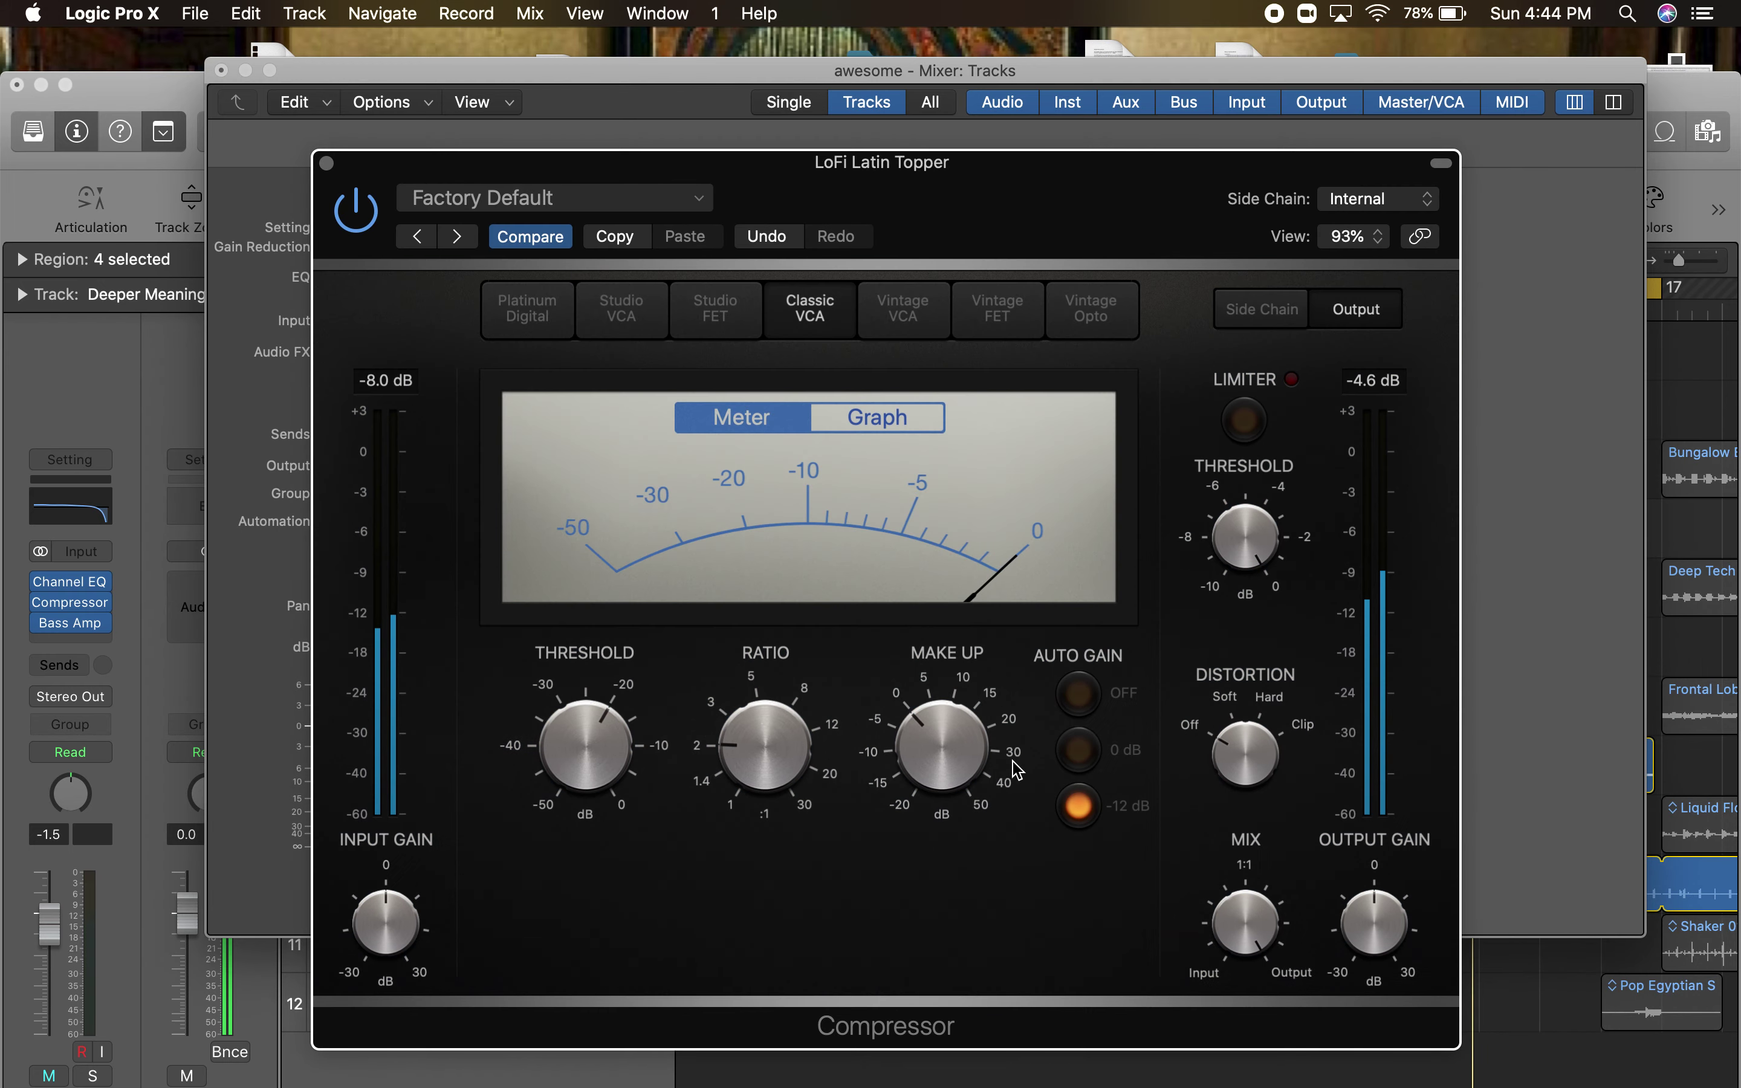
click(1106, 713)
- Set the LoFi Latin Topper Compressor's ratio to 2.7:1 and make-up gain to 4 dB, and raise its threshold towards 0 dB
drag(942, 745, 942, 723)
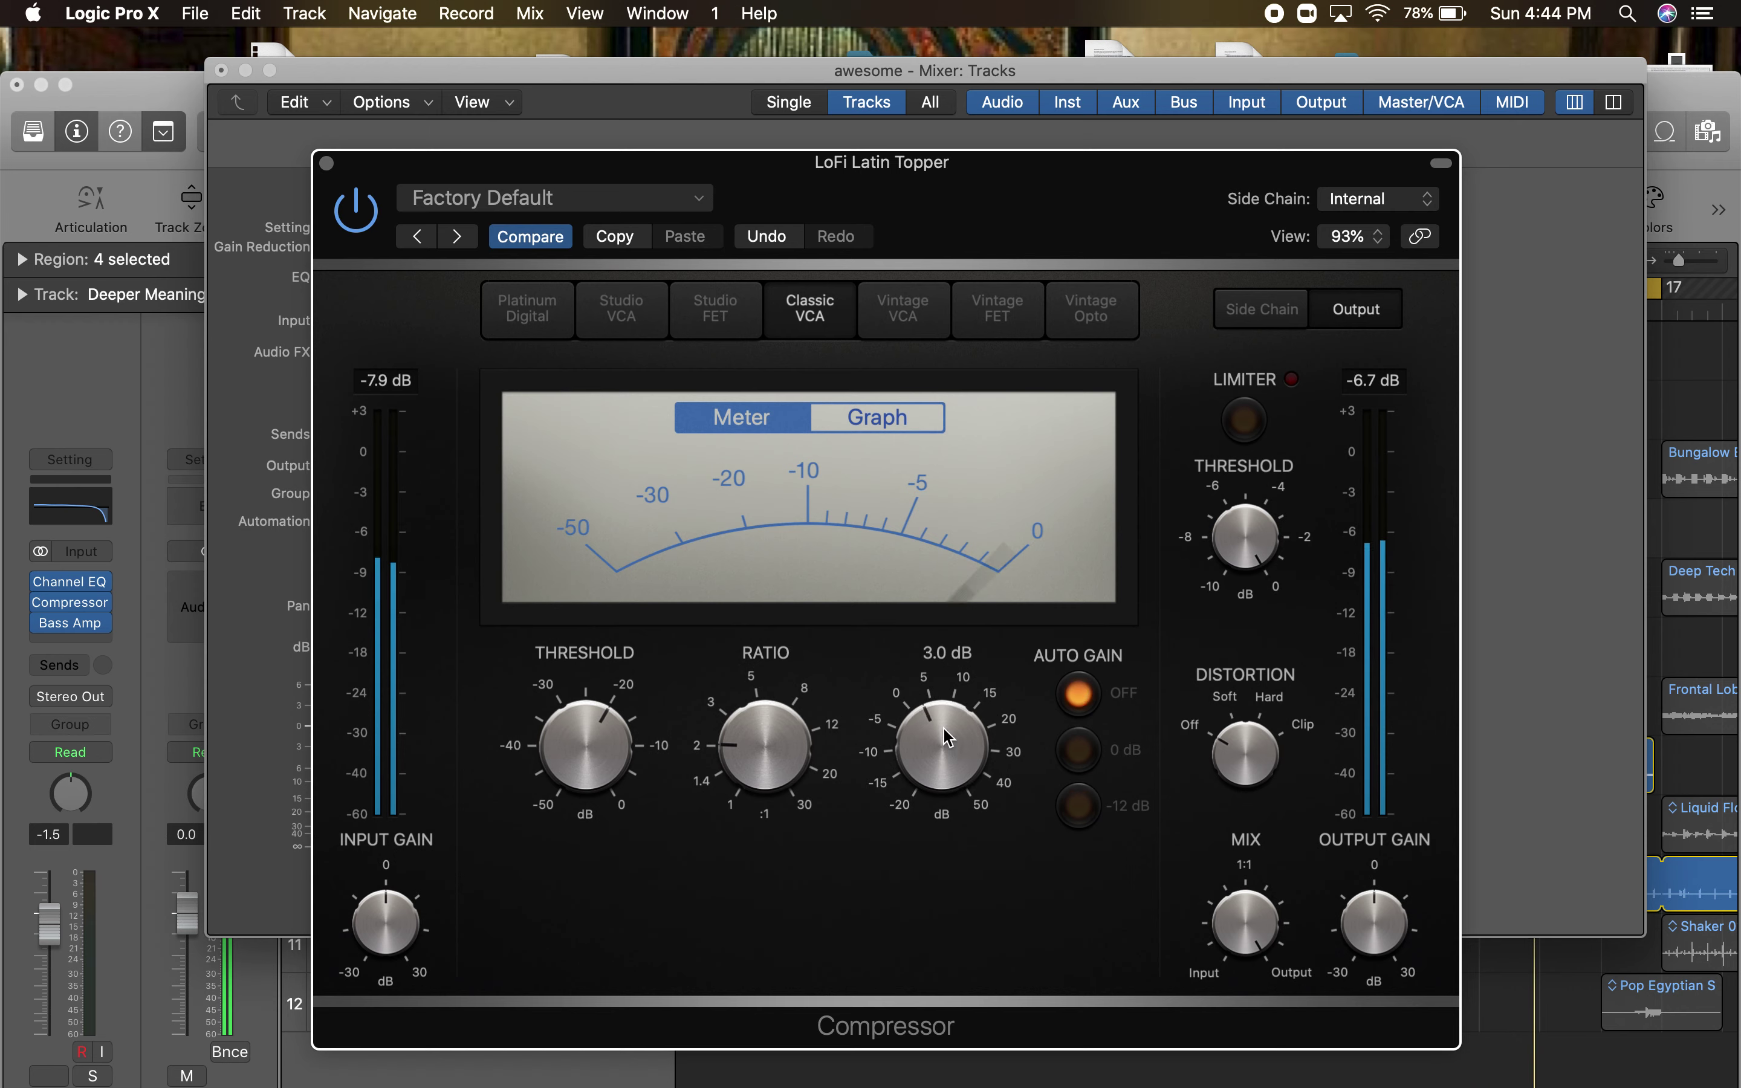
drag(758, 775, 757, 764)
drag(584, 741, 575, 669)
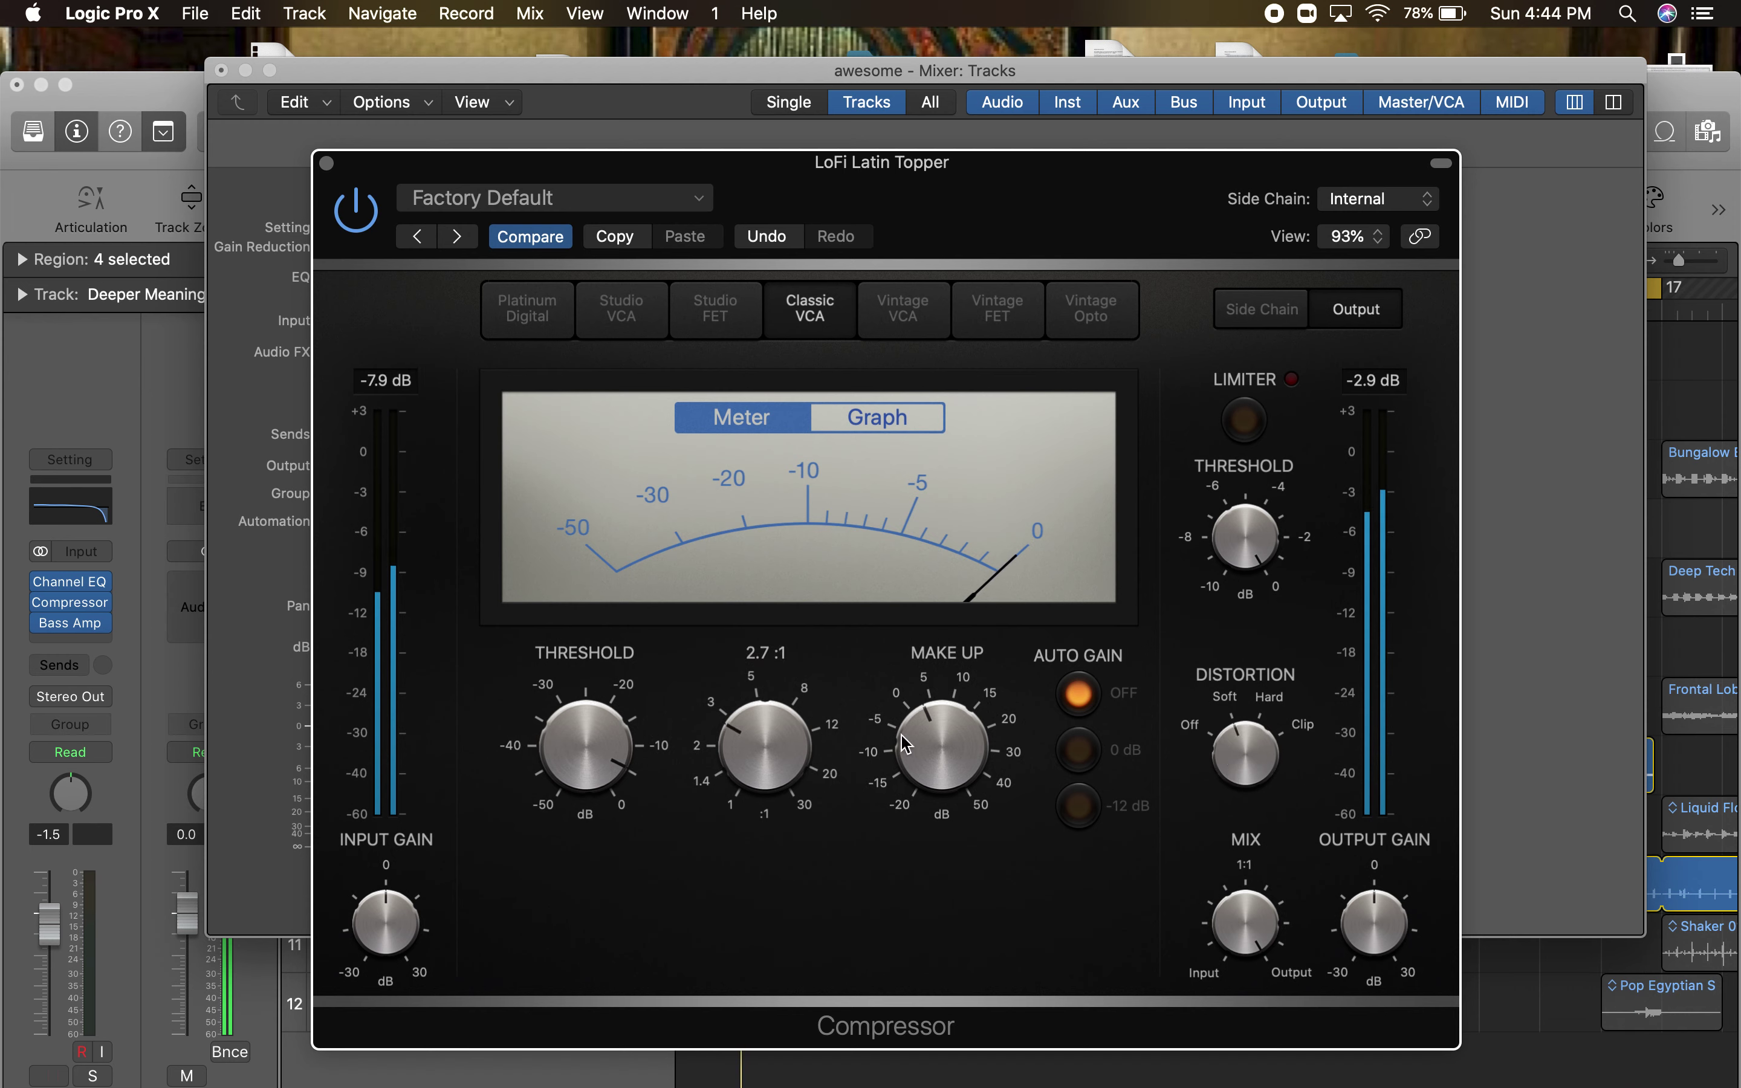
drag(954, 732, 954, 725)
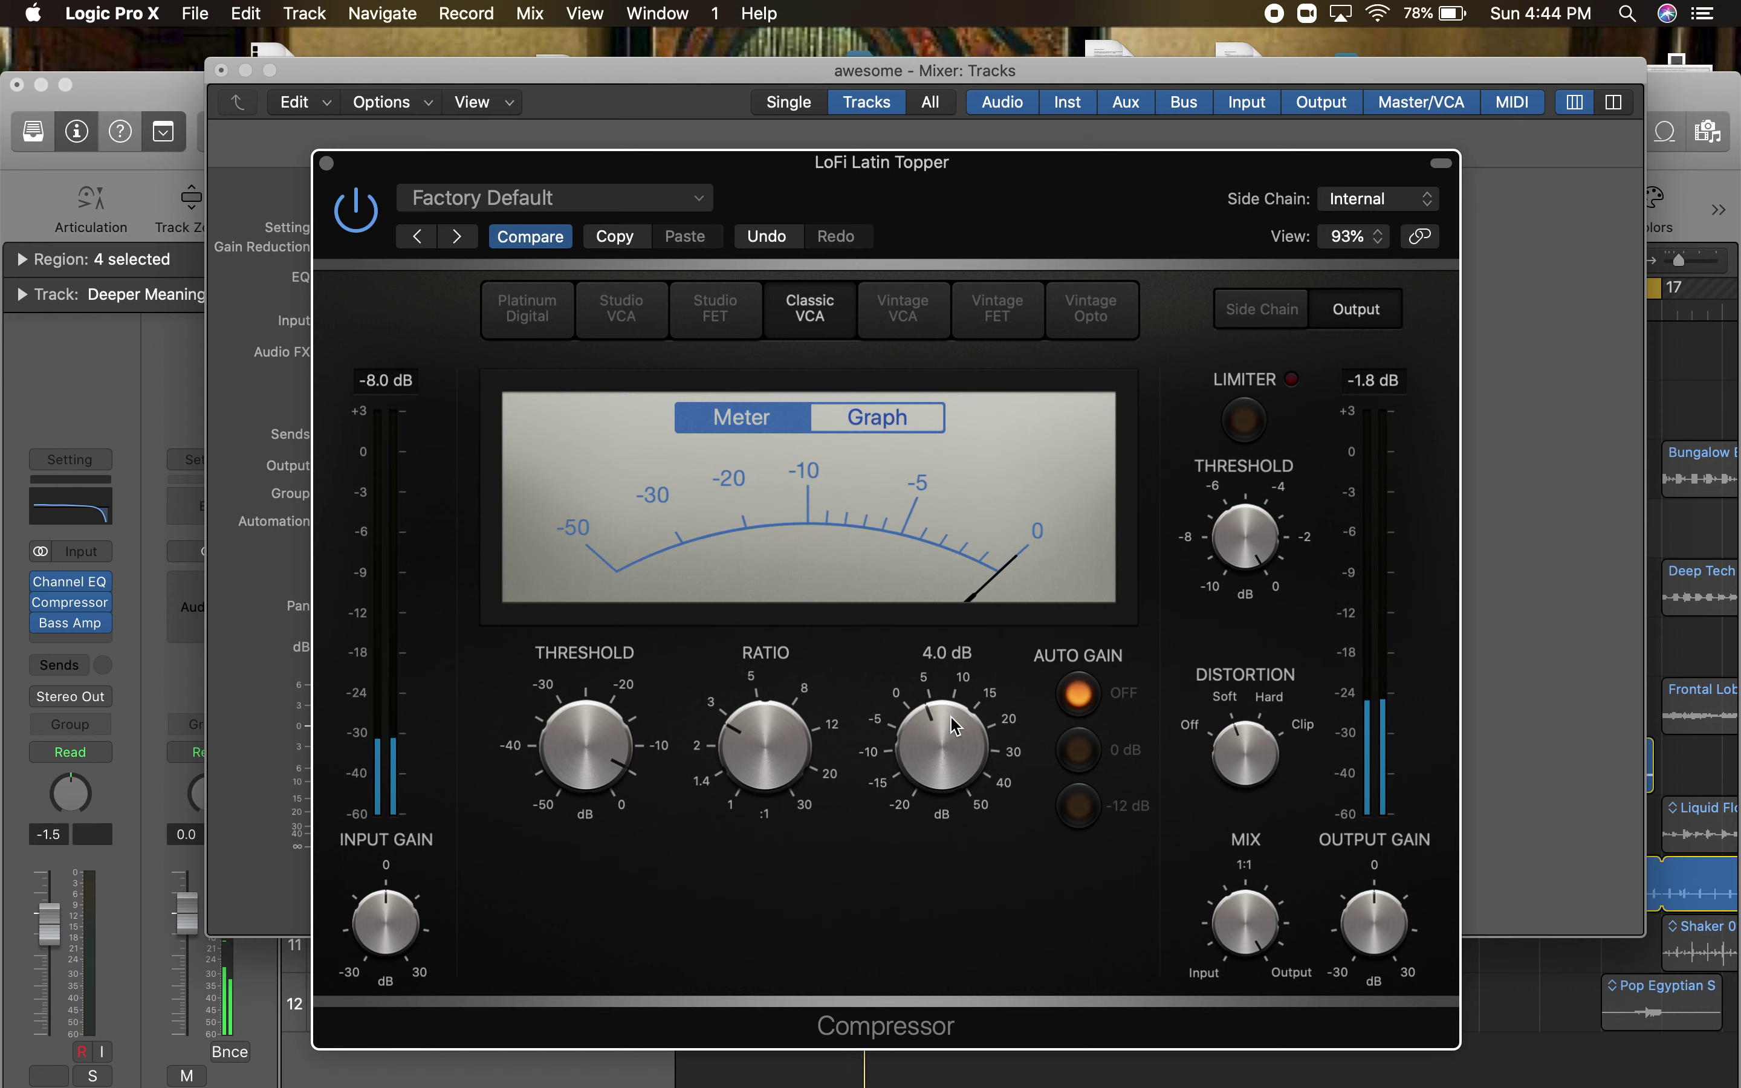
- Try the Vintage VCA model, return to Classic VCA, and set the make-up gain to 3 dB before closing the Compressor
click(903, 308)
click(809, 309)
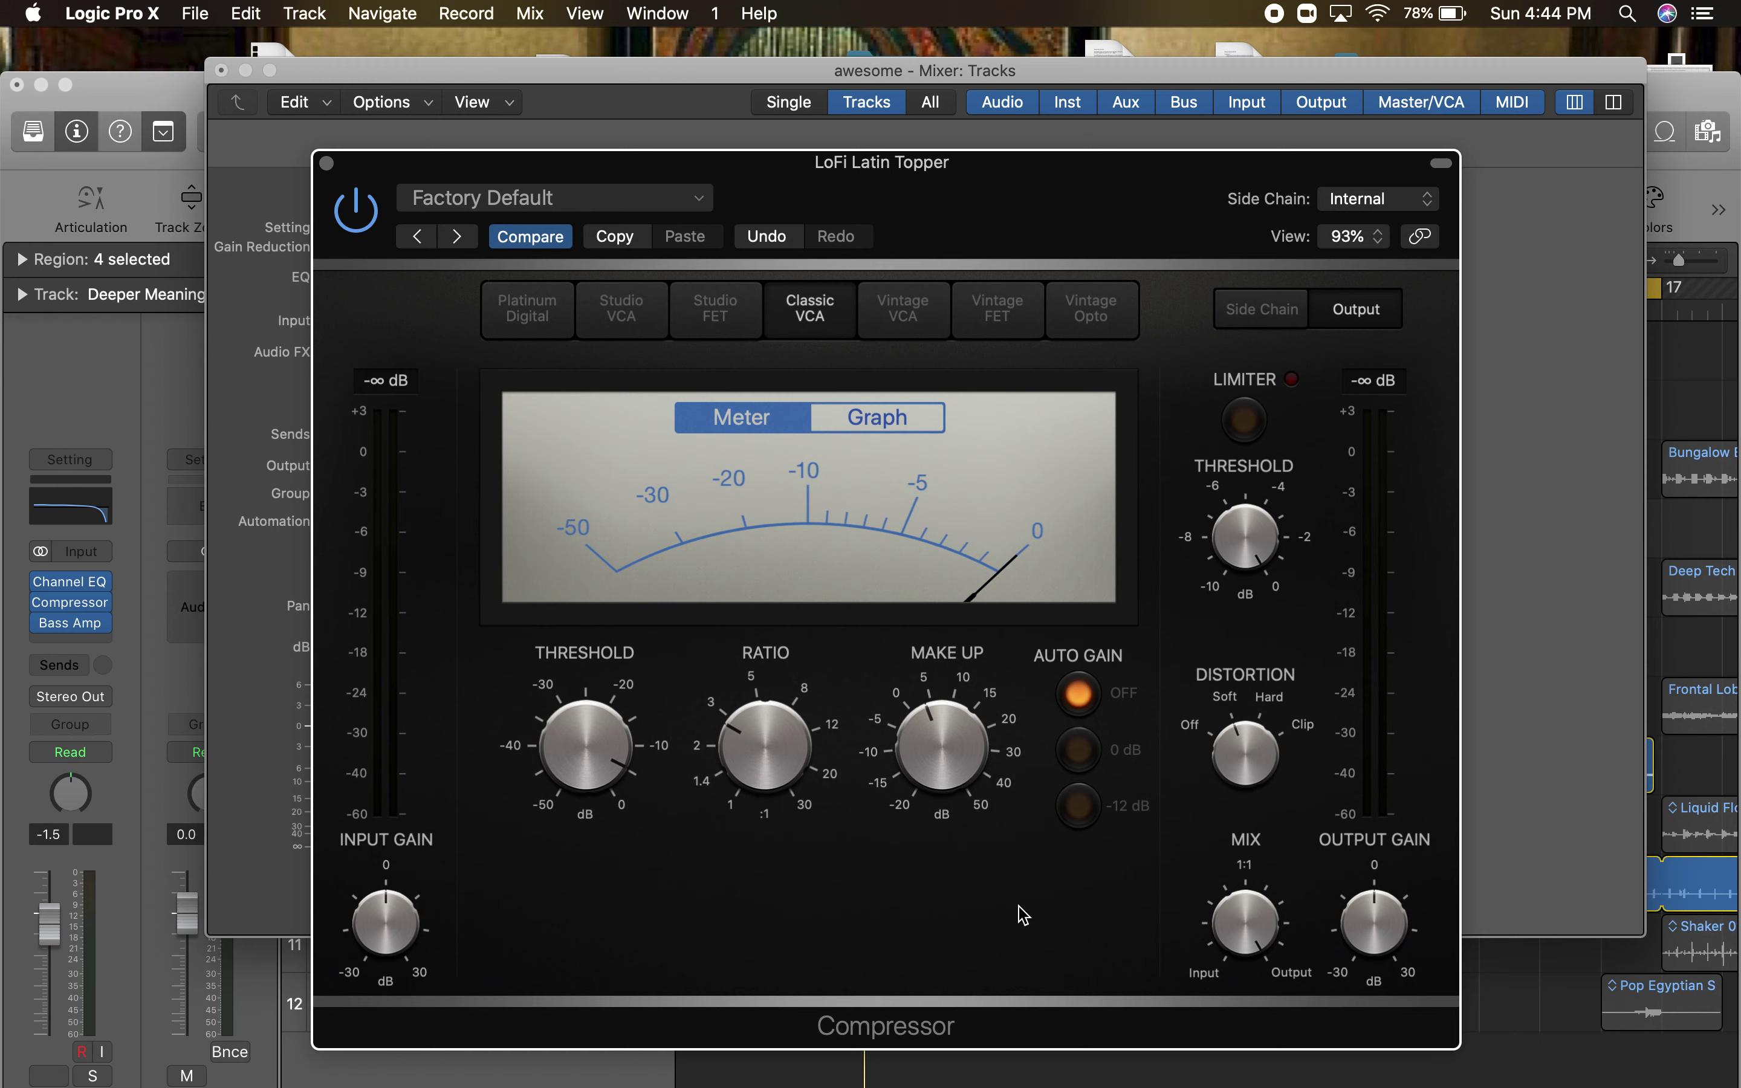
mouse_move(939, 745)
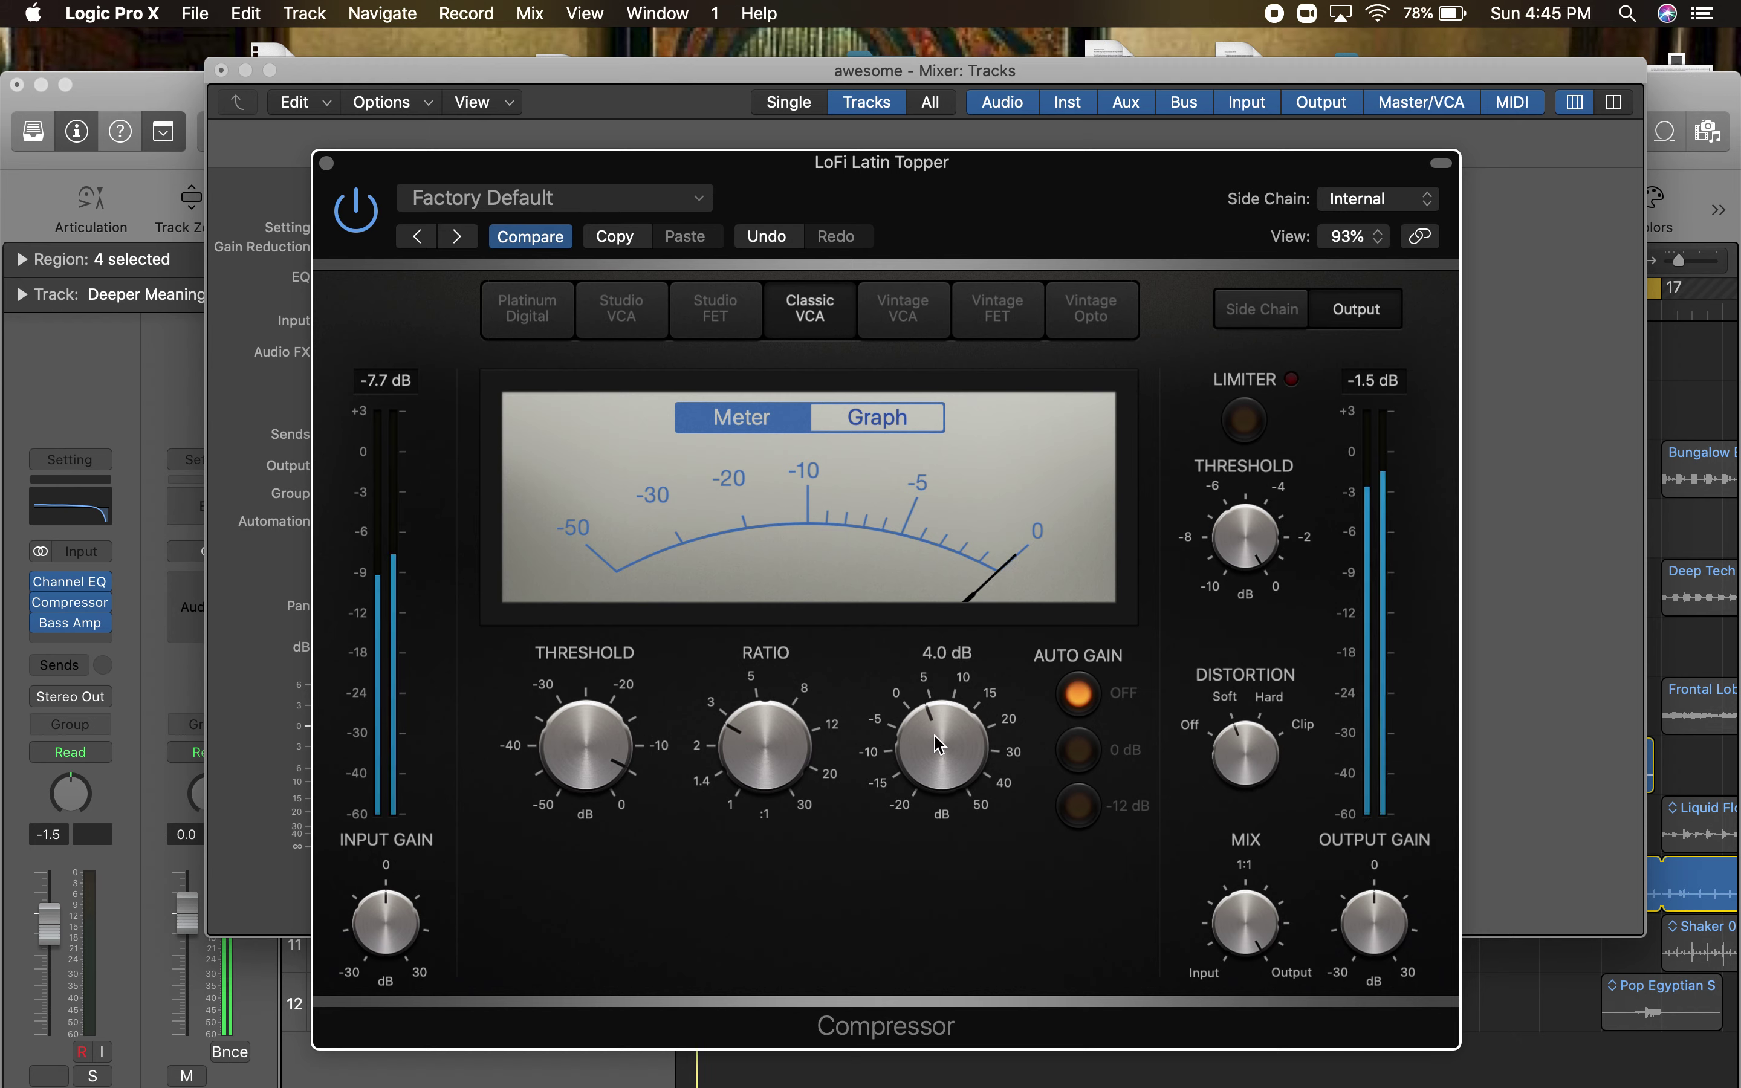
drag(939, 744, 931, 748)
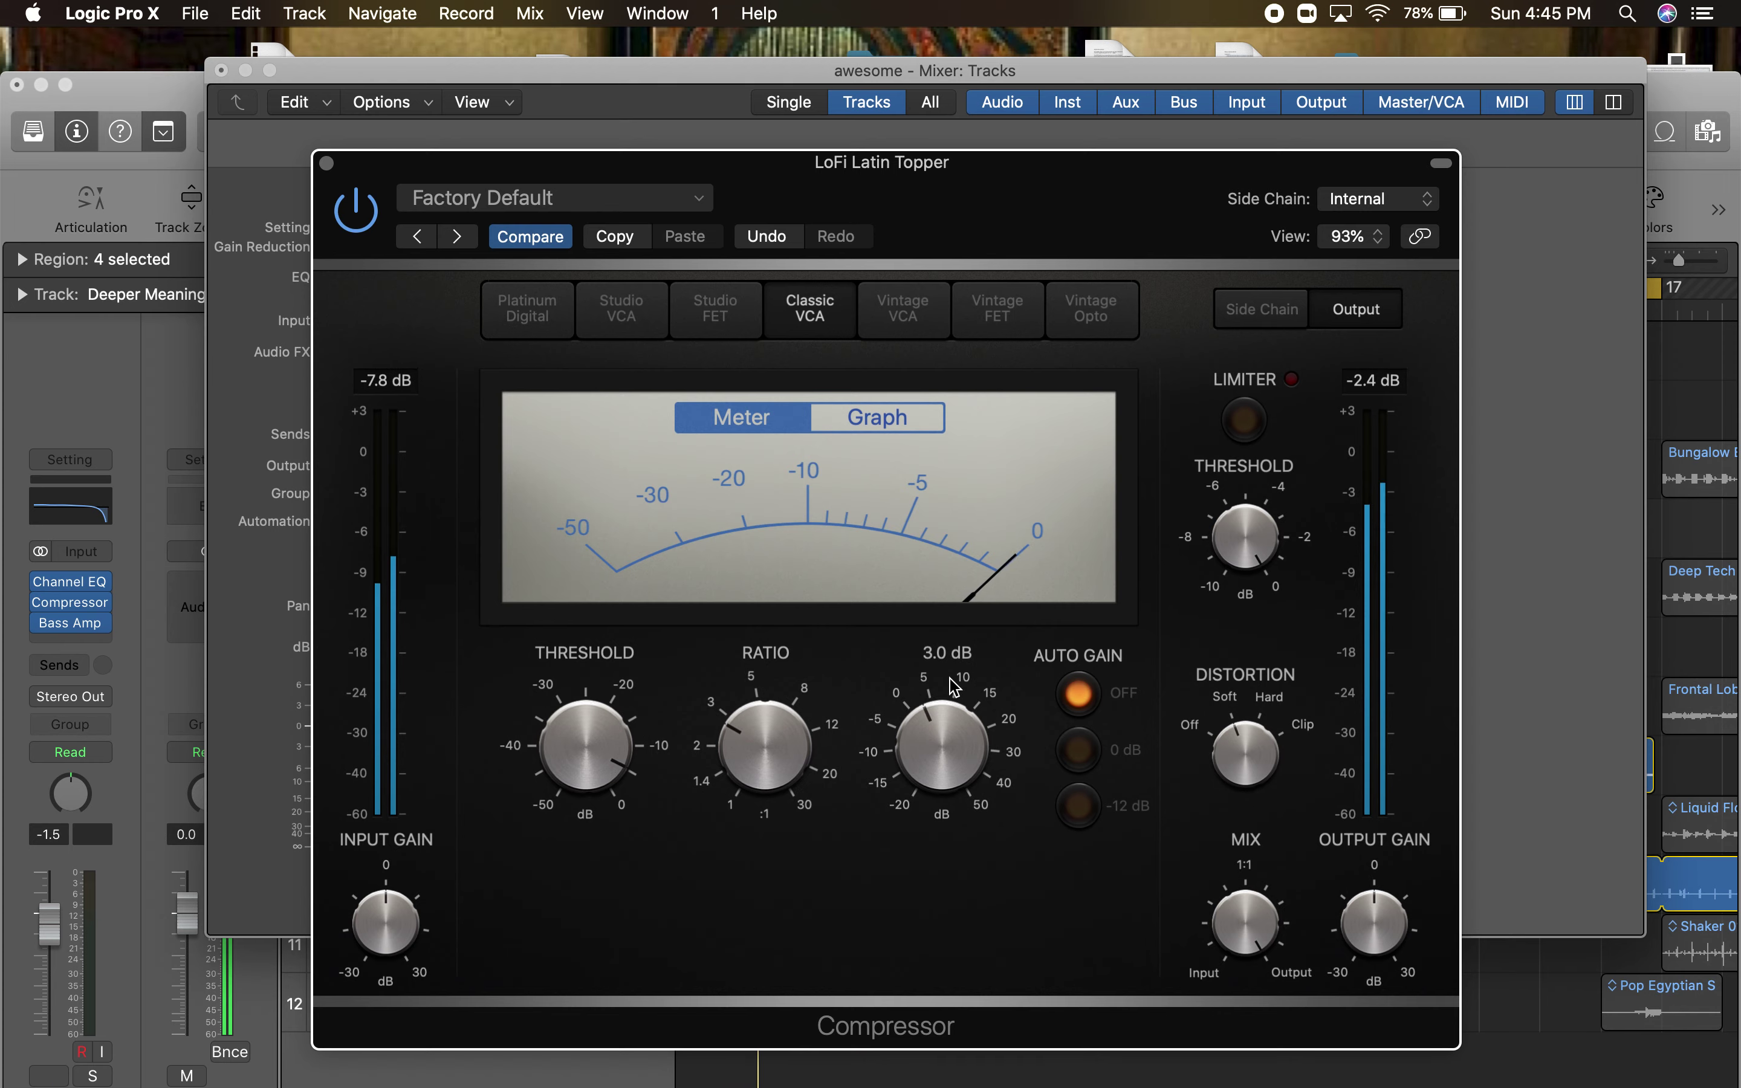
click(326, 163)
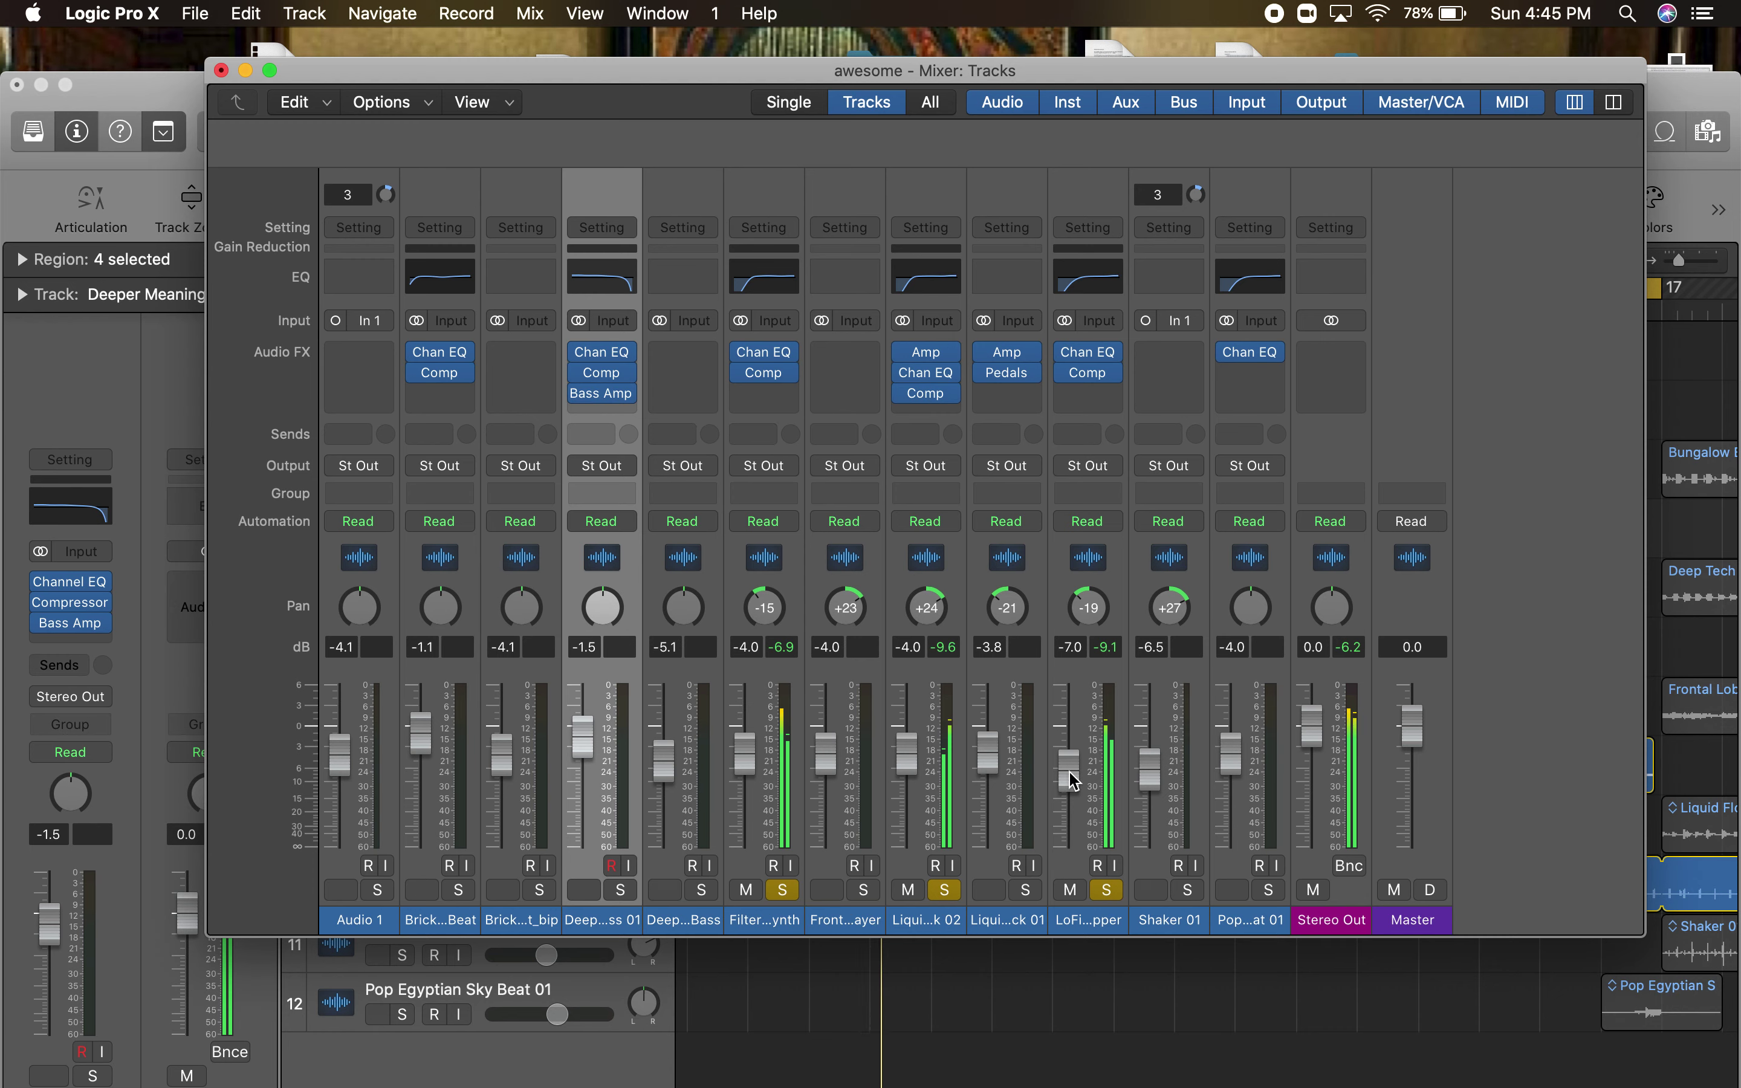
- Lower the LoFi Latin Topper fader to -7.6 dB and unsolo it, Liquid Flow Synth Pluck 02 and Filtered Delay Synth
click(1108, 891)
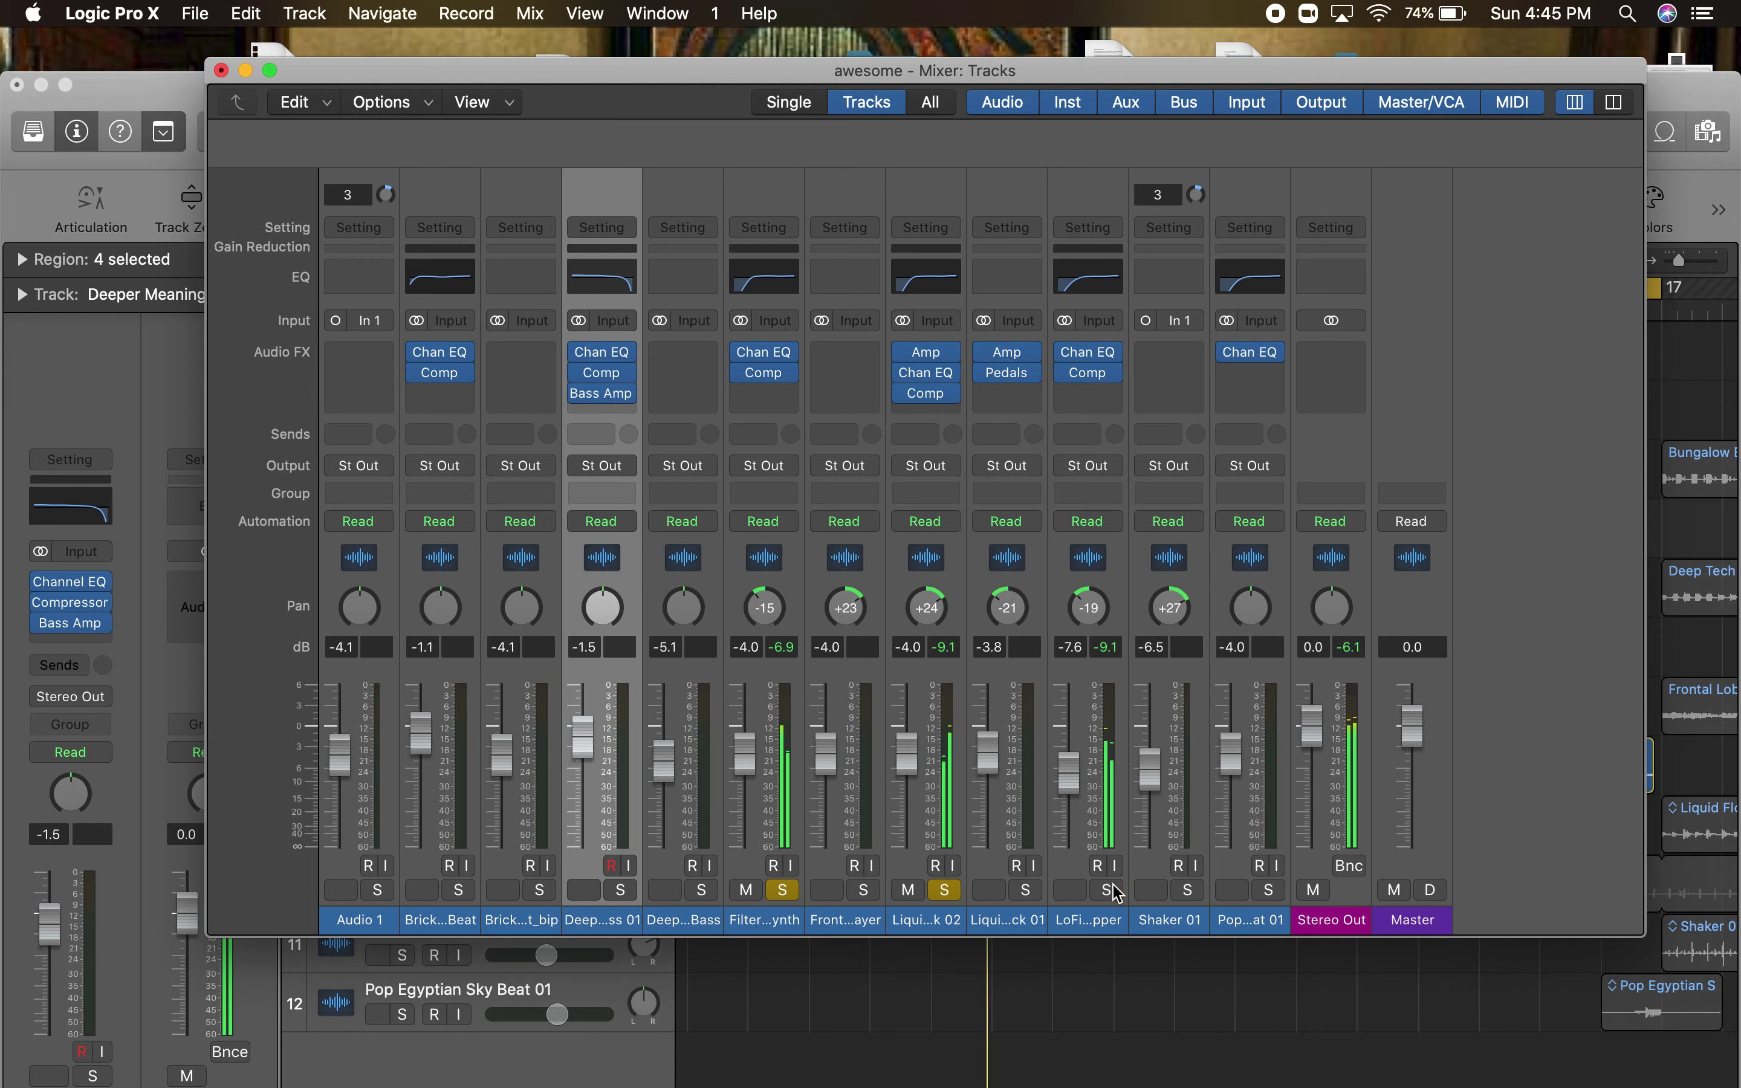
click(945, 891)
click(784, 891)
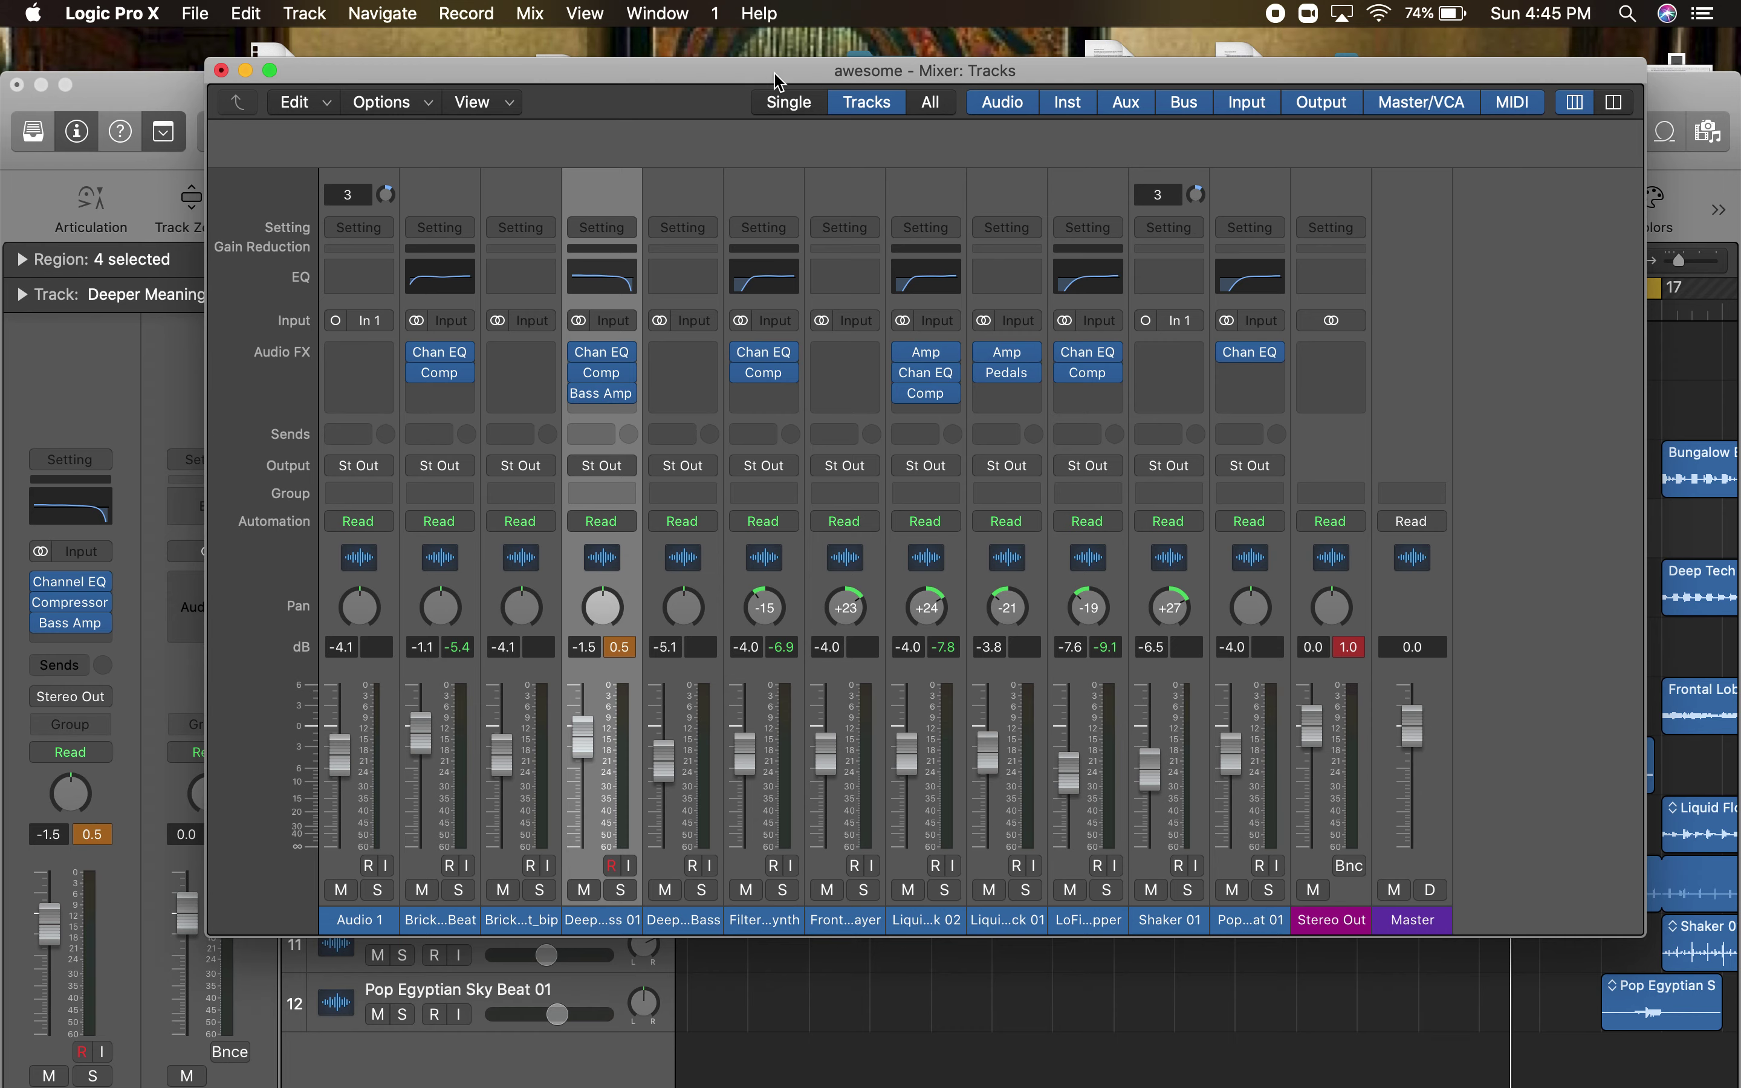
- Move the mixer aside to uncover the arrangement and set a new cycle range starting at bar 17
drag(486, 78, 371, 360)
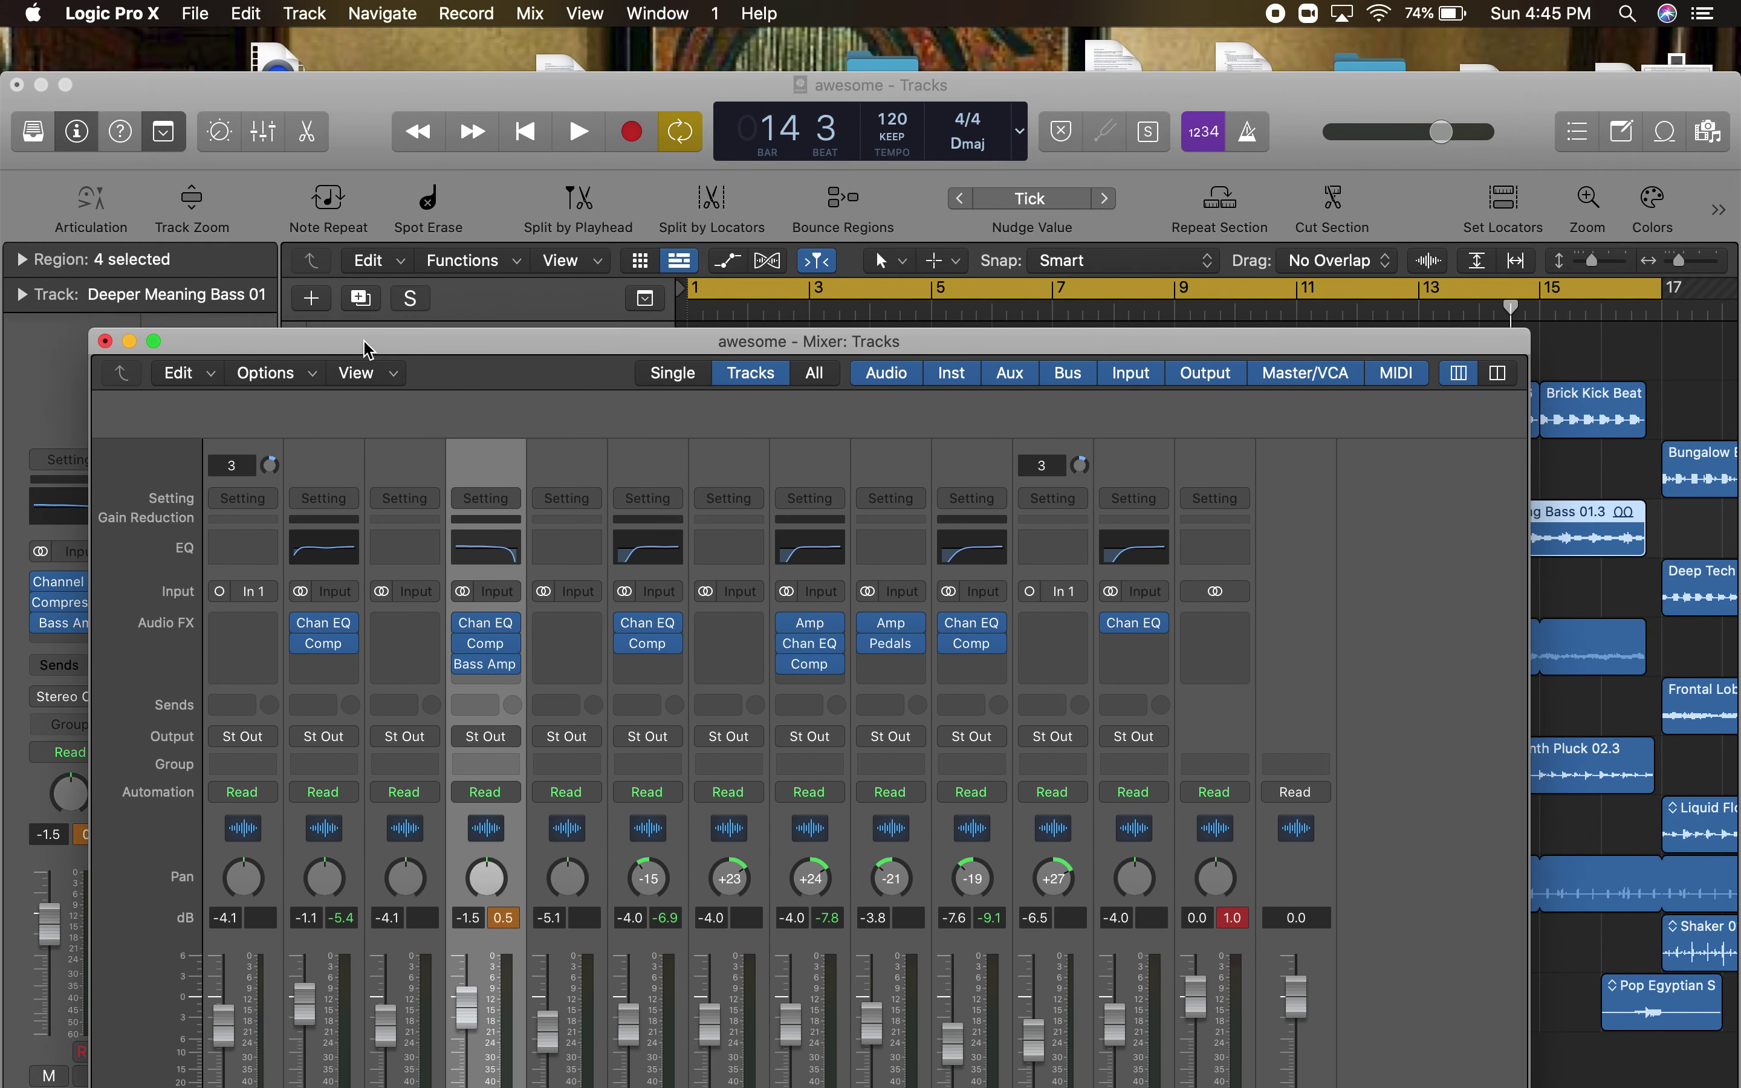
click(734, 290)
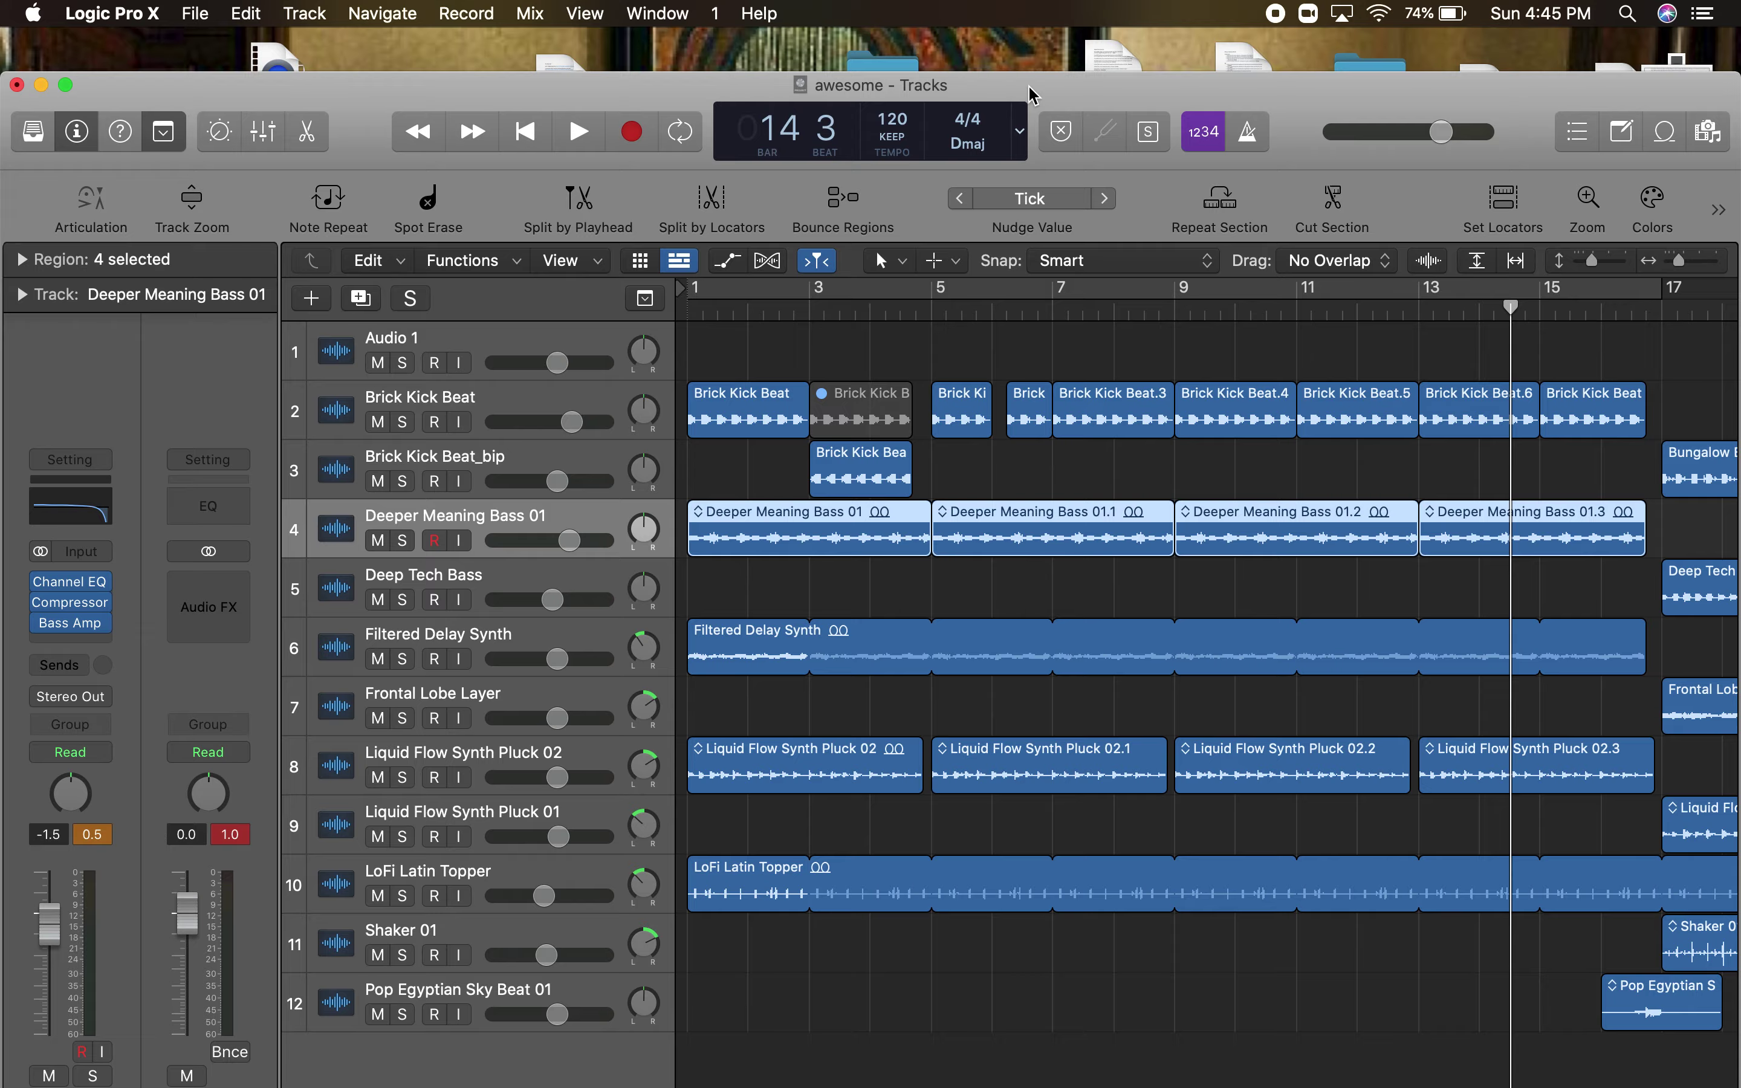
drag(1033, 94, 550, 80)
scroll(871, 547, right, 5)
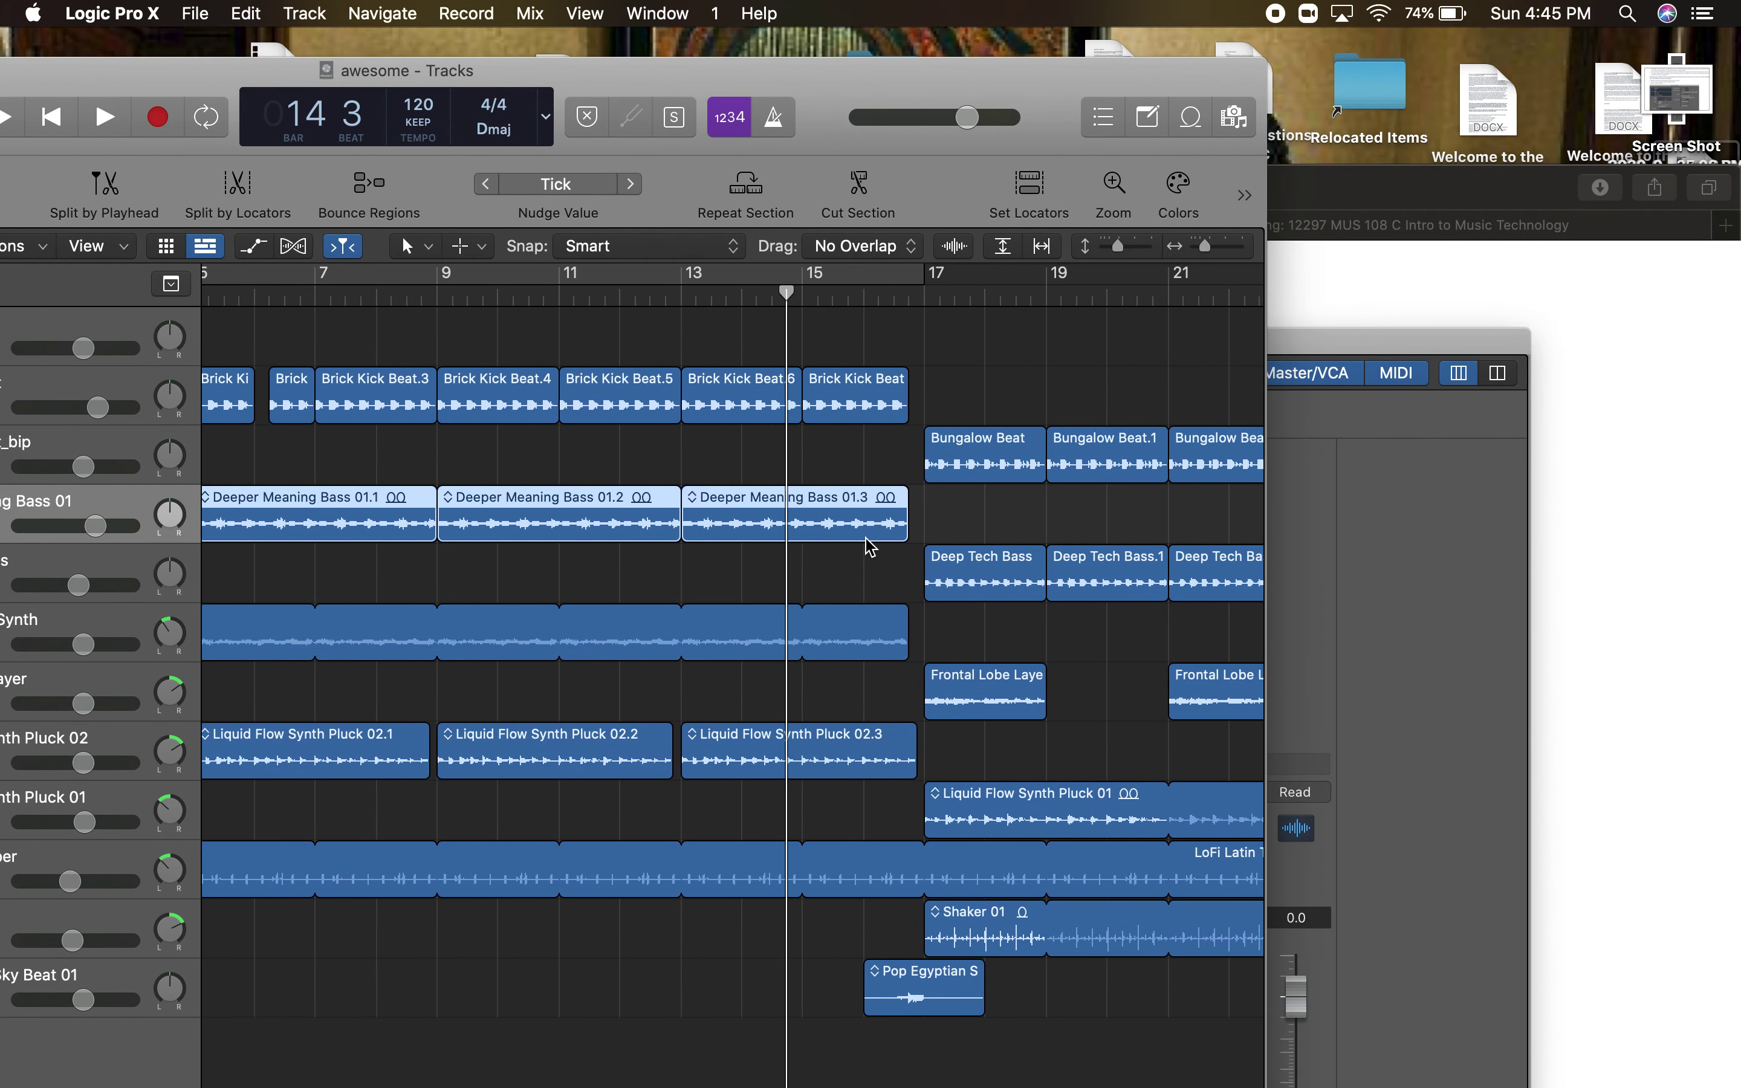
drag(928, 278, 871, 410)
- Convert the loops on the Liquid Flow Synth Pluck 01 track into separate regions
scroll(726, 644, left, 10)
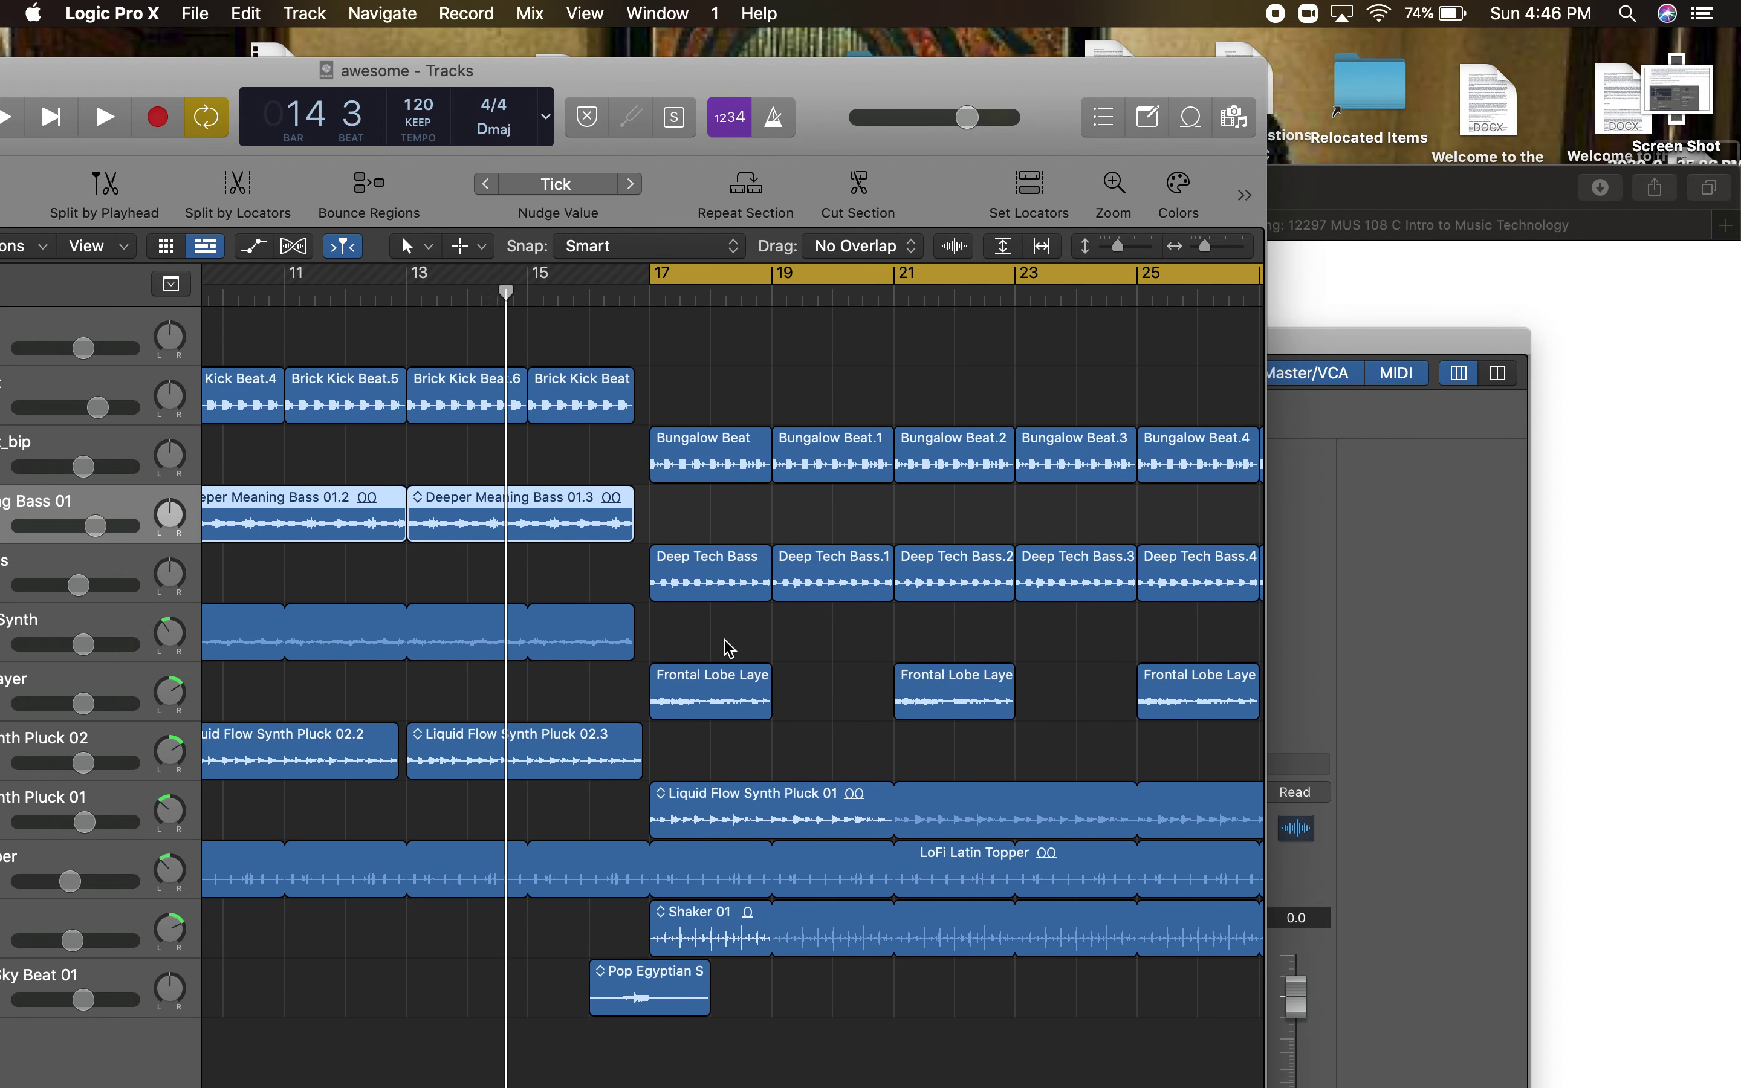
scroll(728, 647, right, 2)
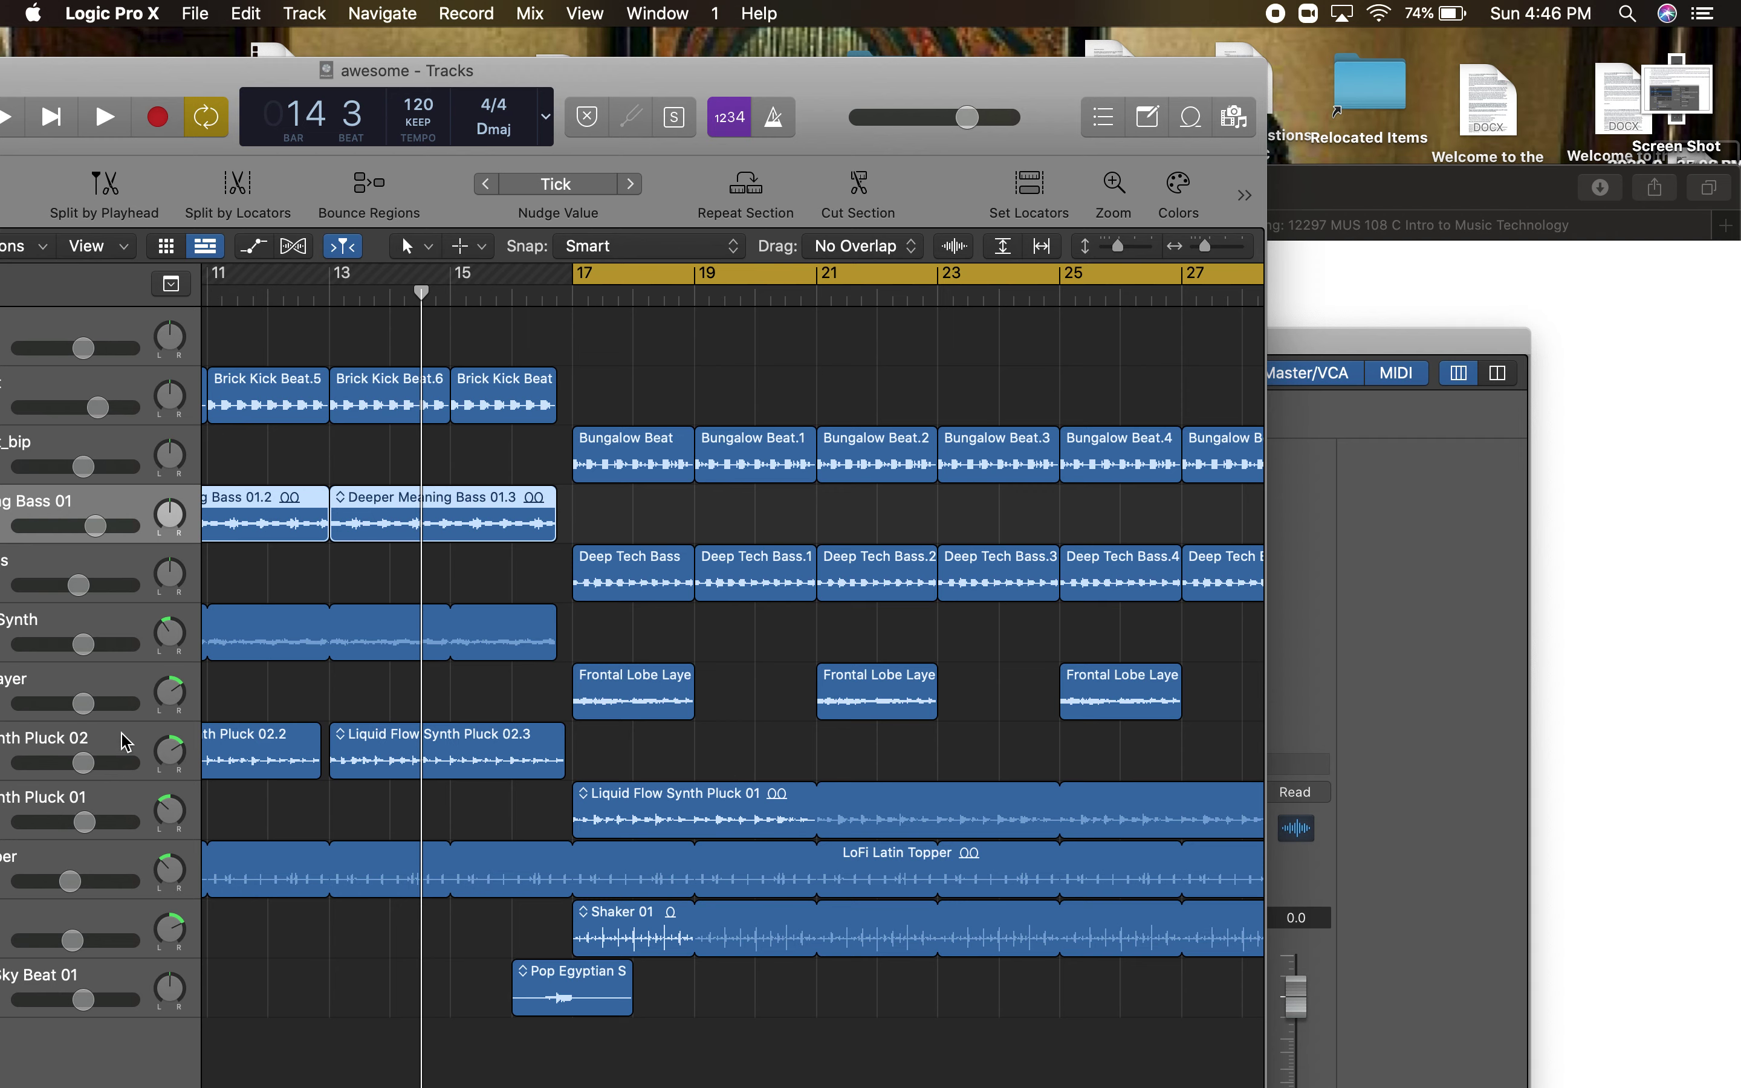
click(113, 812)
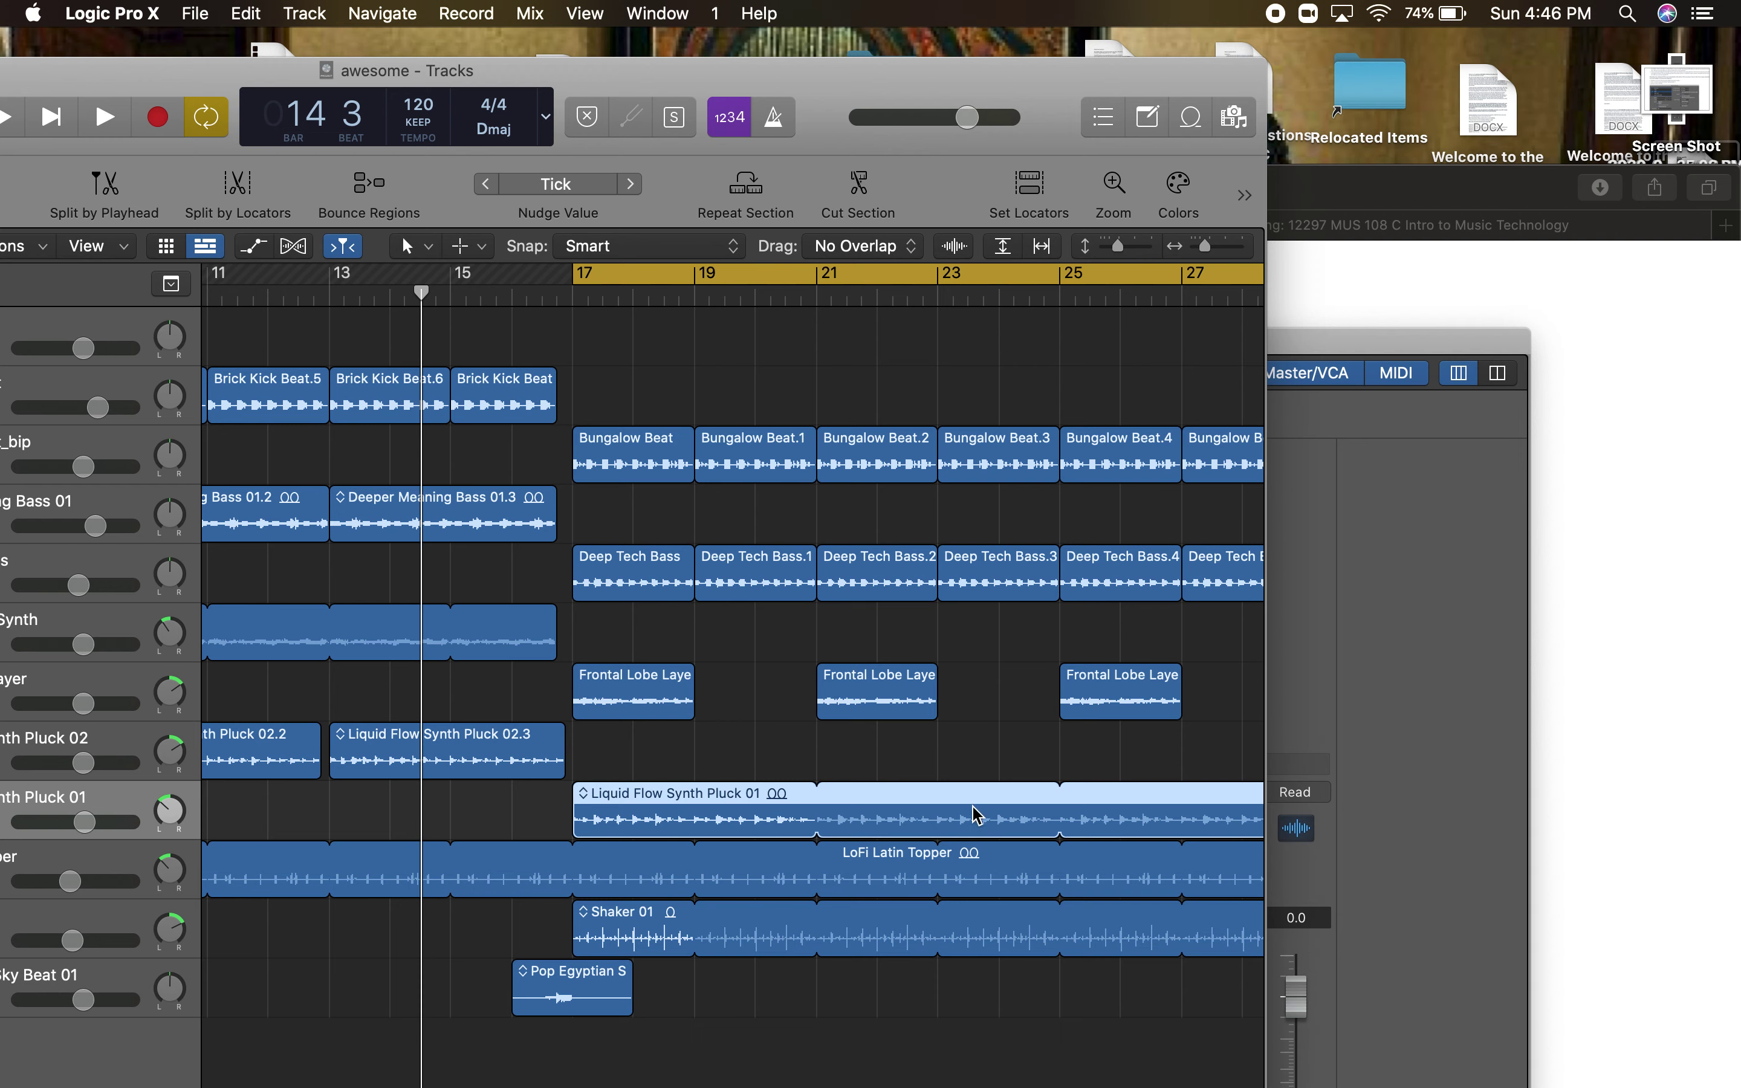
click(874, 795)
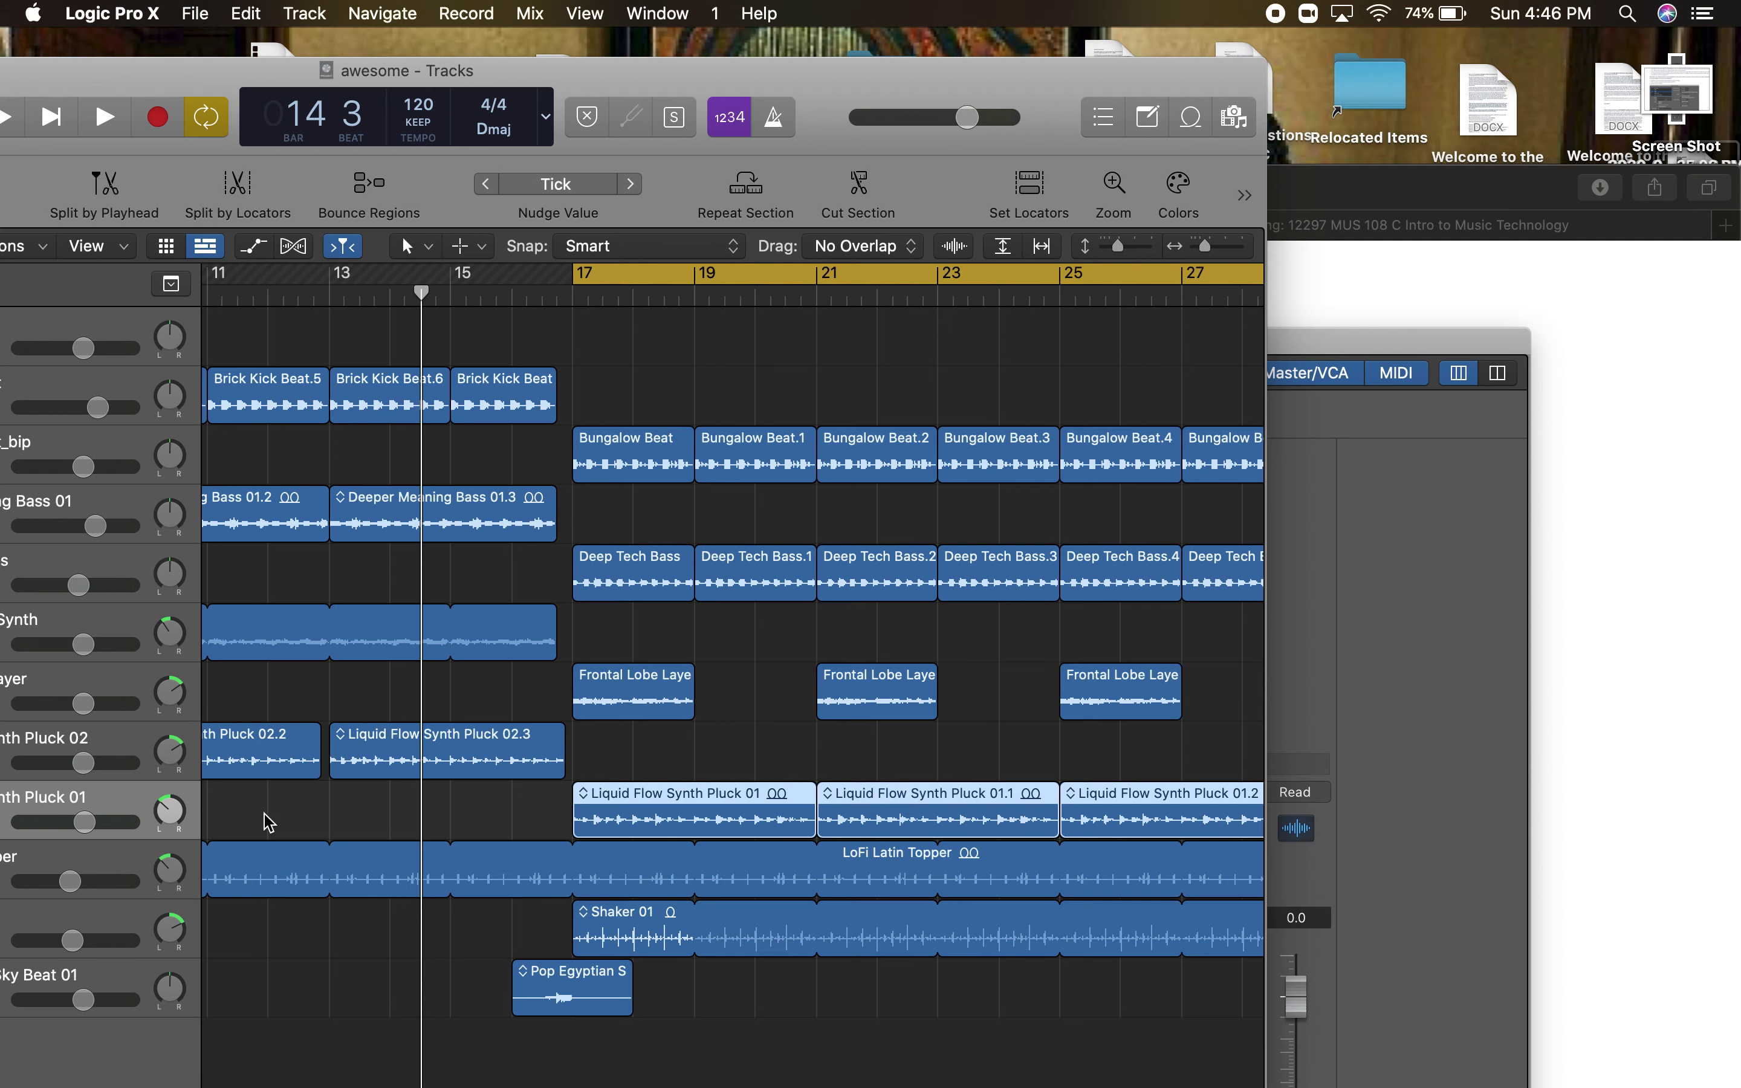
- Try to convert the loops on the LoFi Latin Topper track into separate regions
click(94, 855)
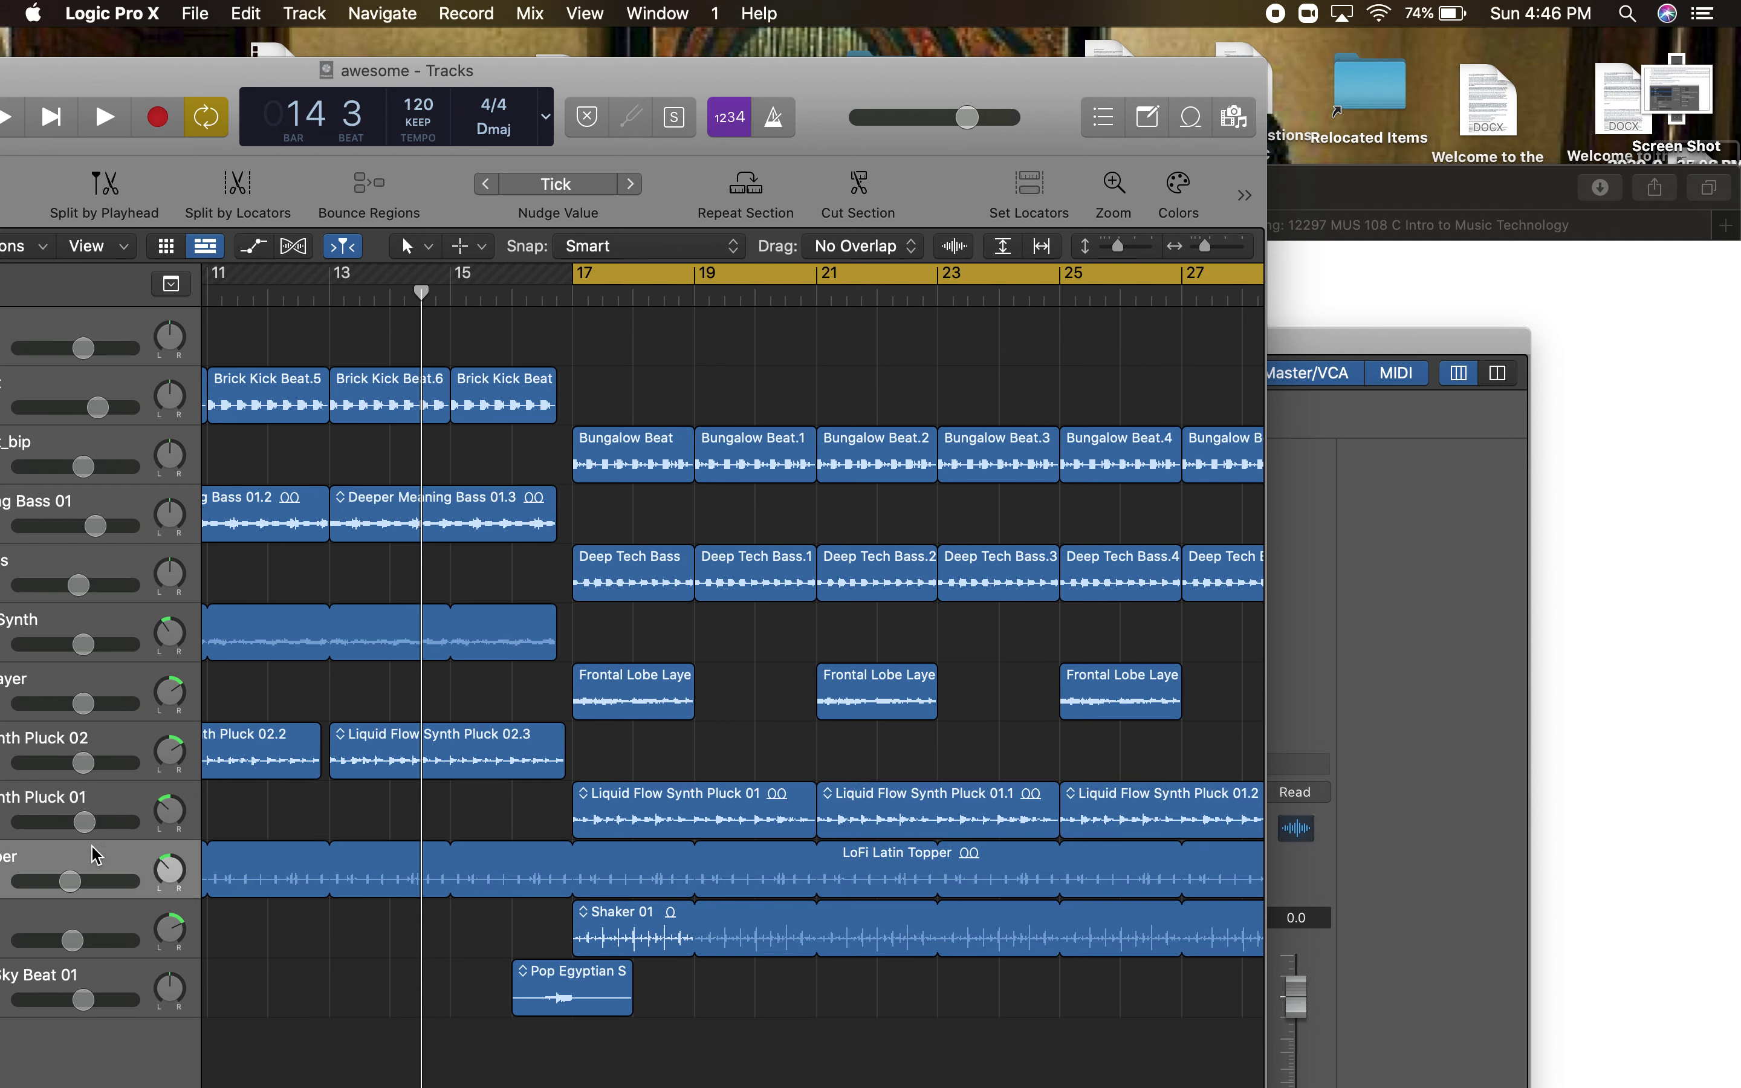
key(ctrl+l)
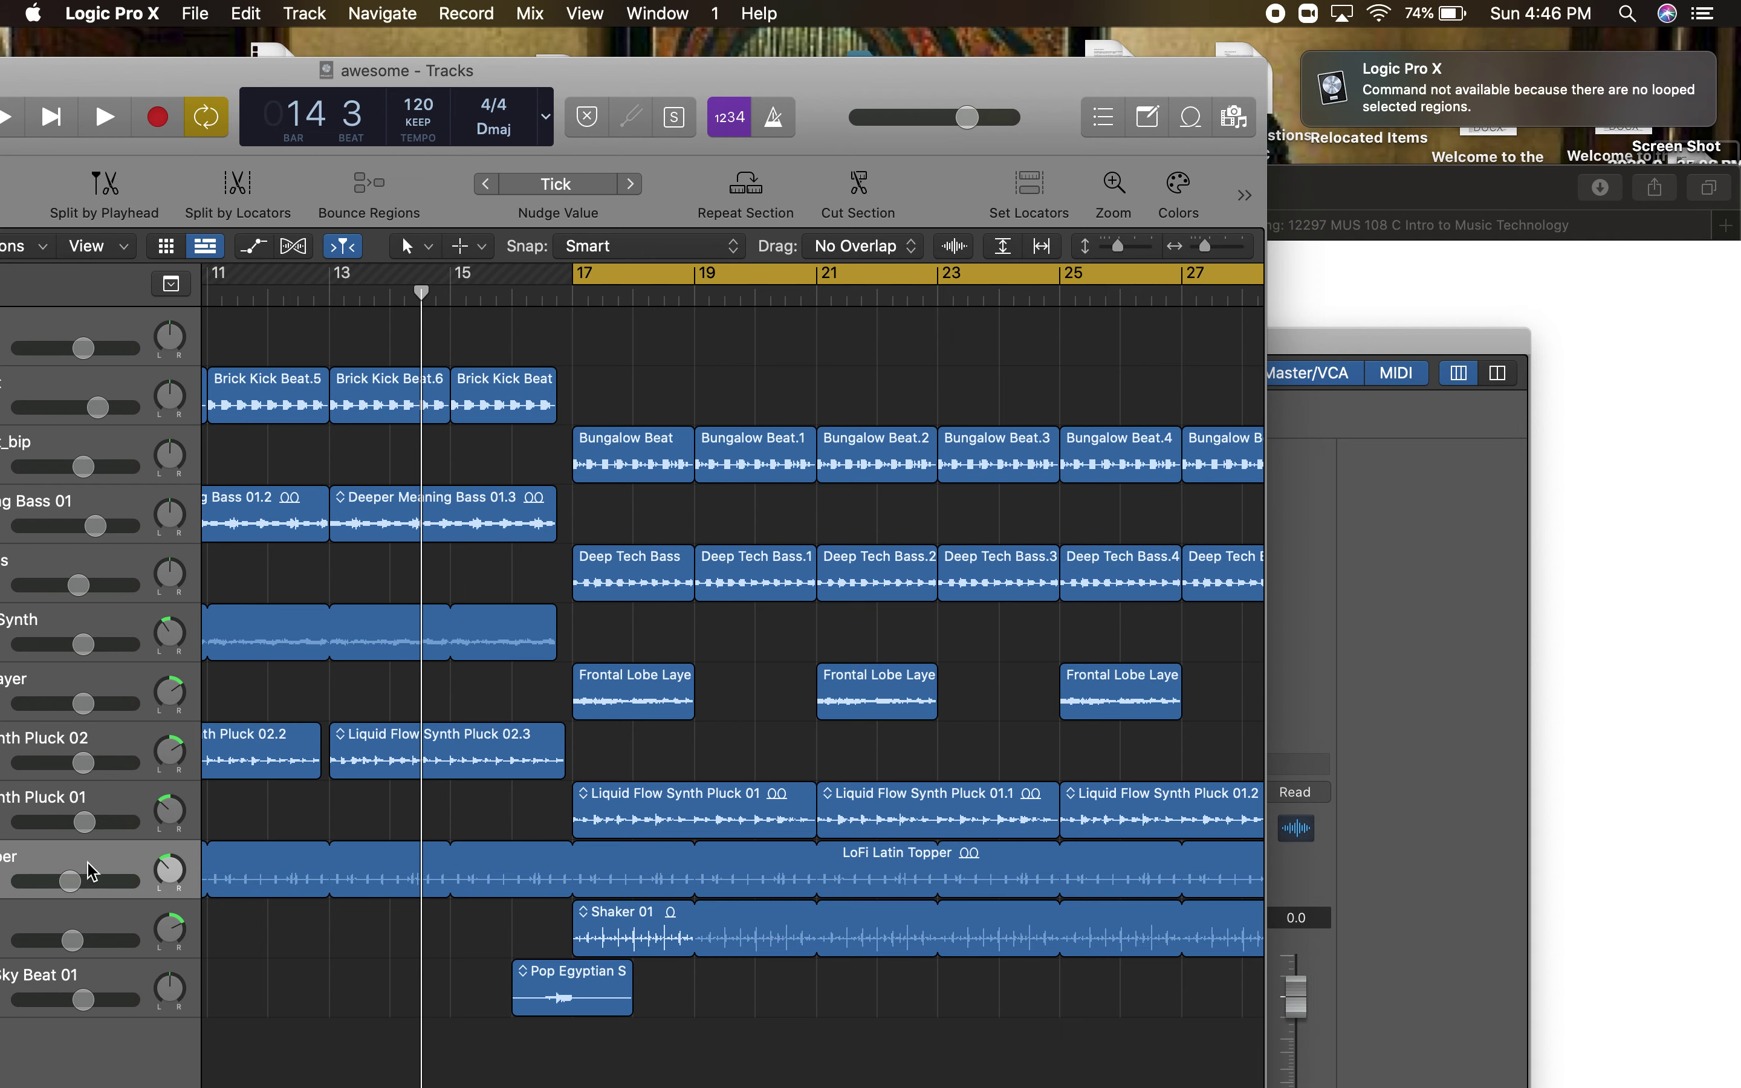
click(121, 805)
click(106, 858)
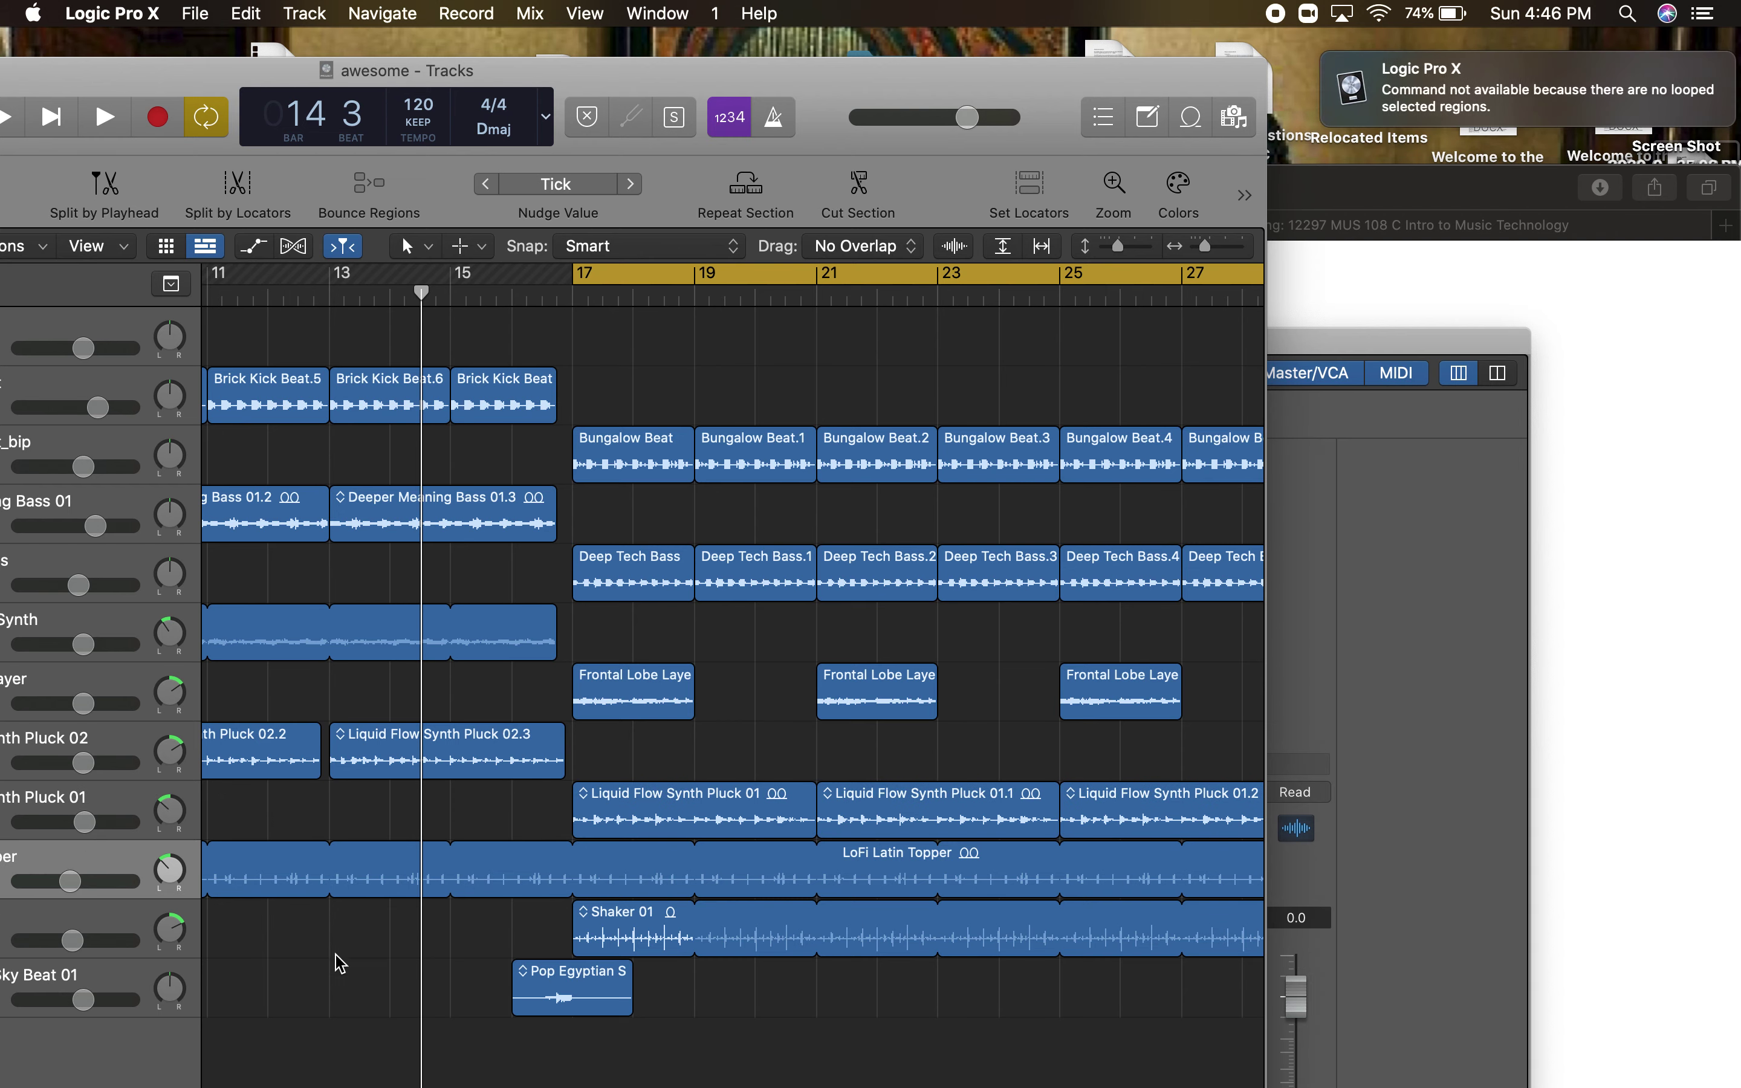
- Convert the loops on the Shaker 01 track into separate regions
click(87, 929)
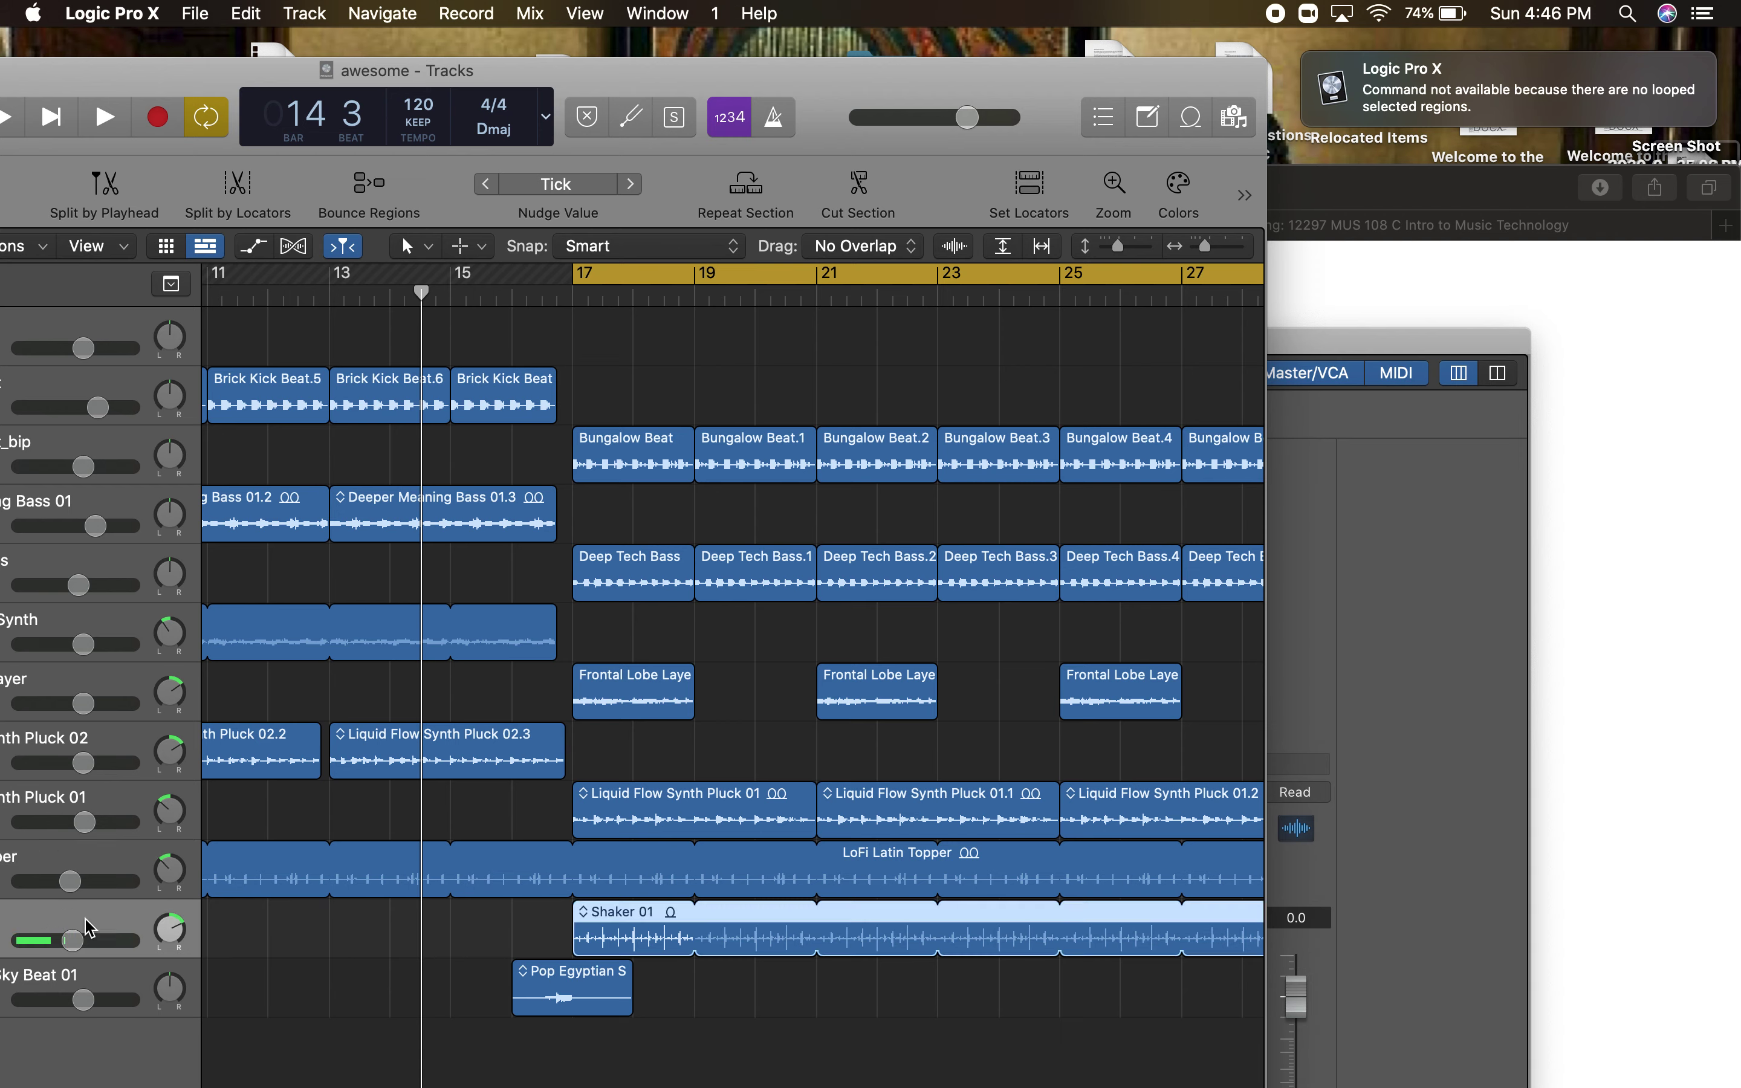
key(ctrl+l)
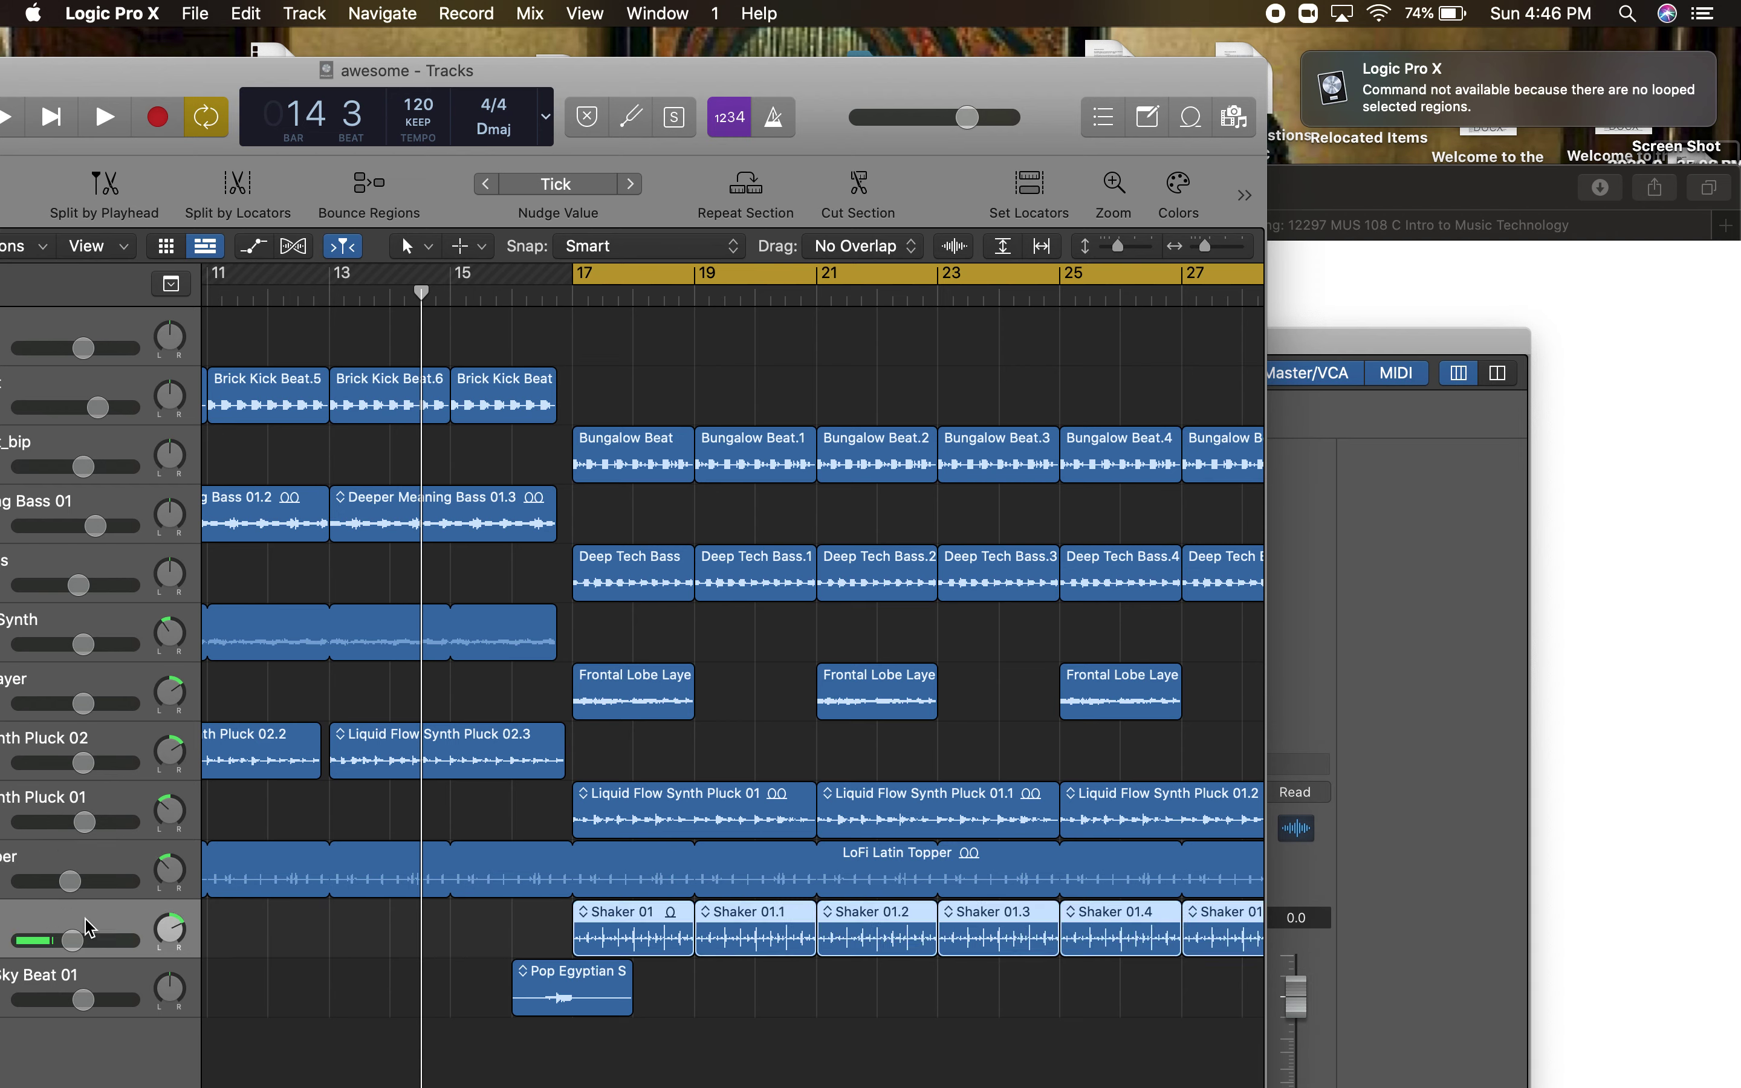
- Select the looped LoFi Latin Topper region at bar 1 and convert its loops into separate regions
click(101, 843)
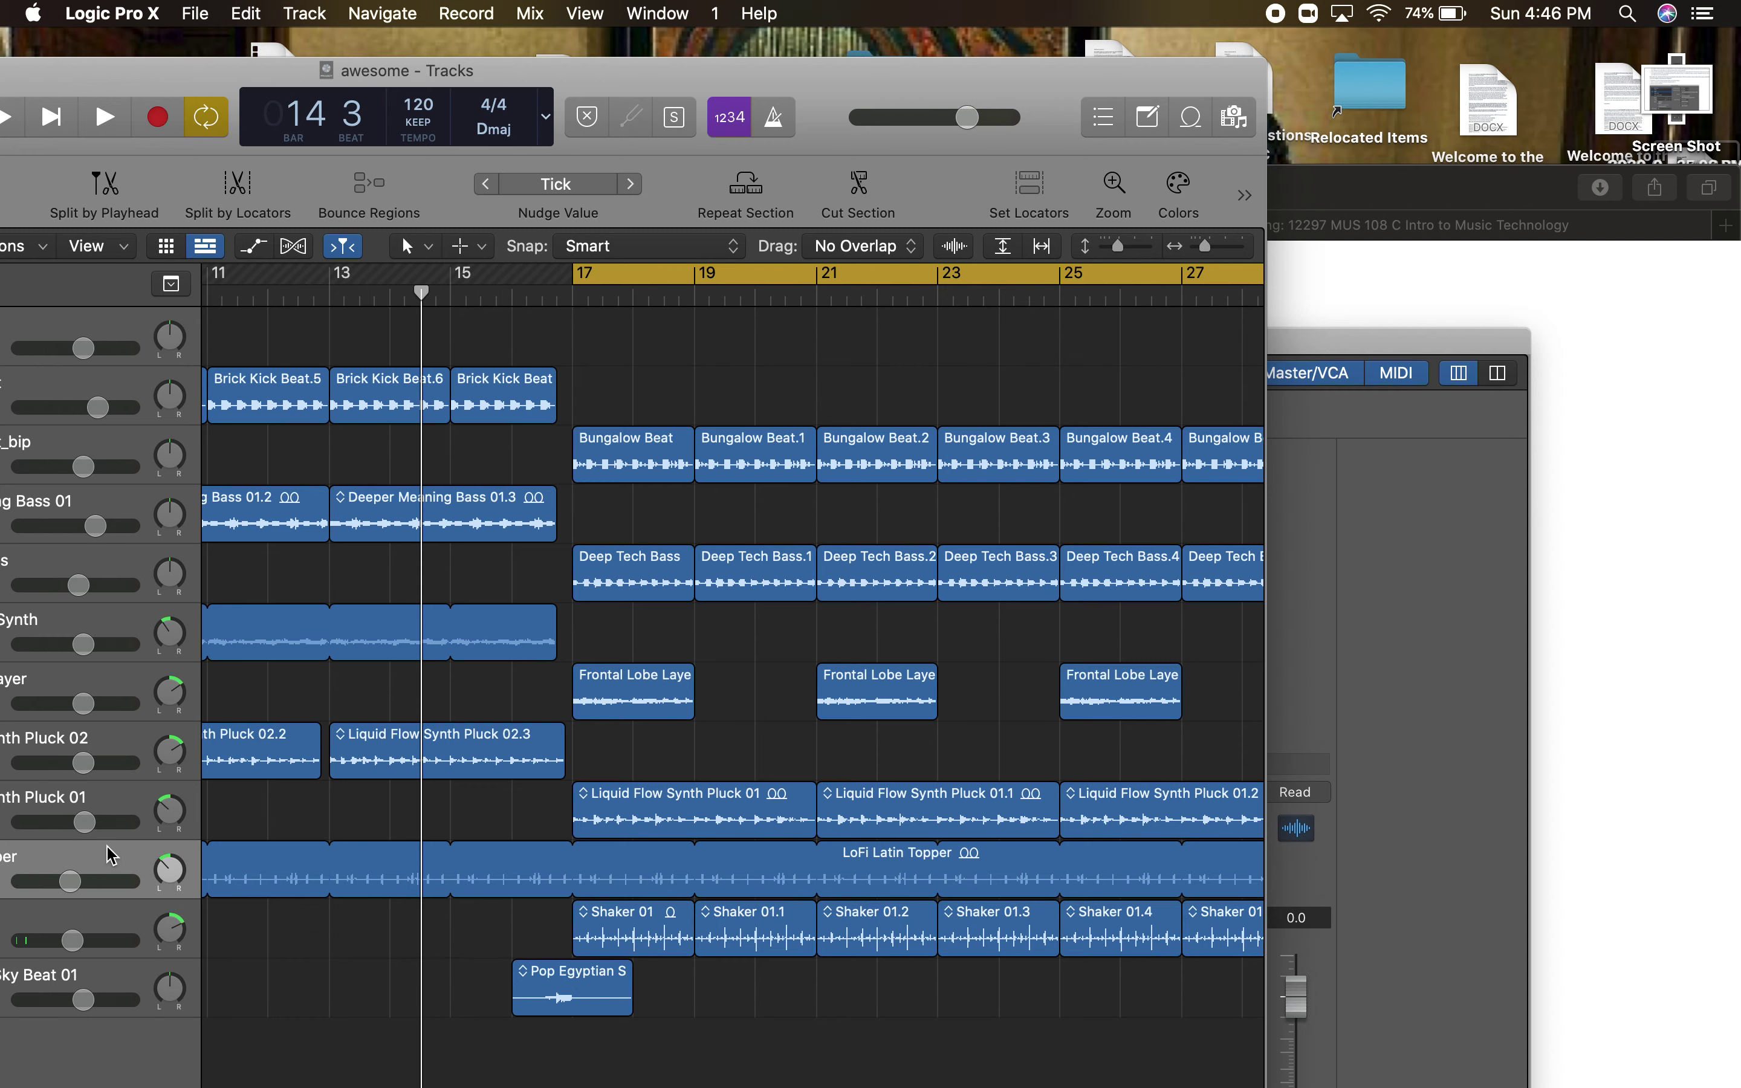
key(ctrl+l)
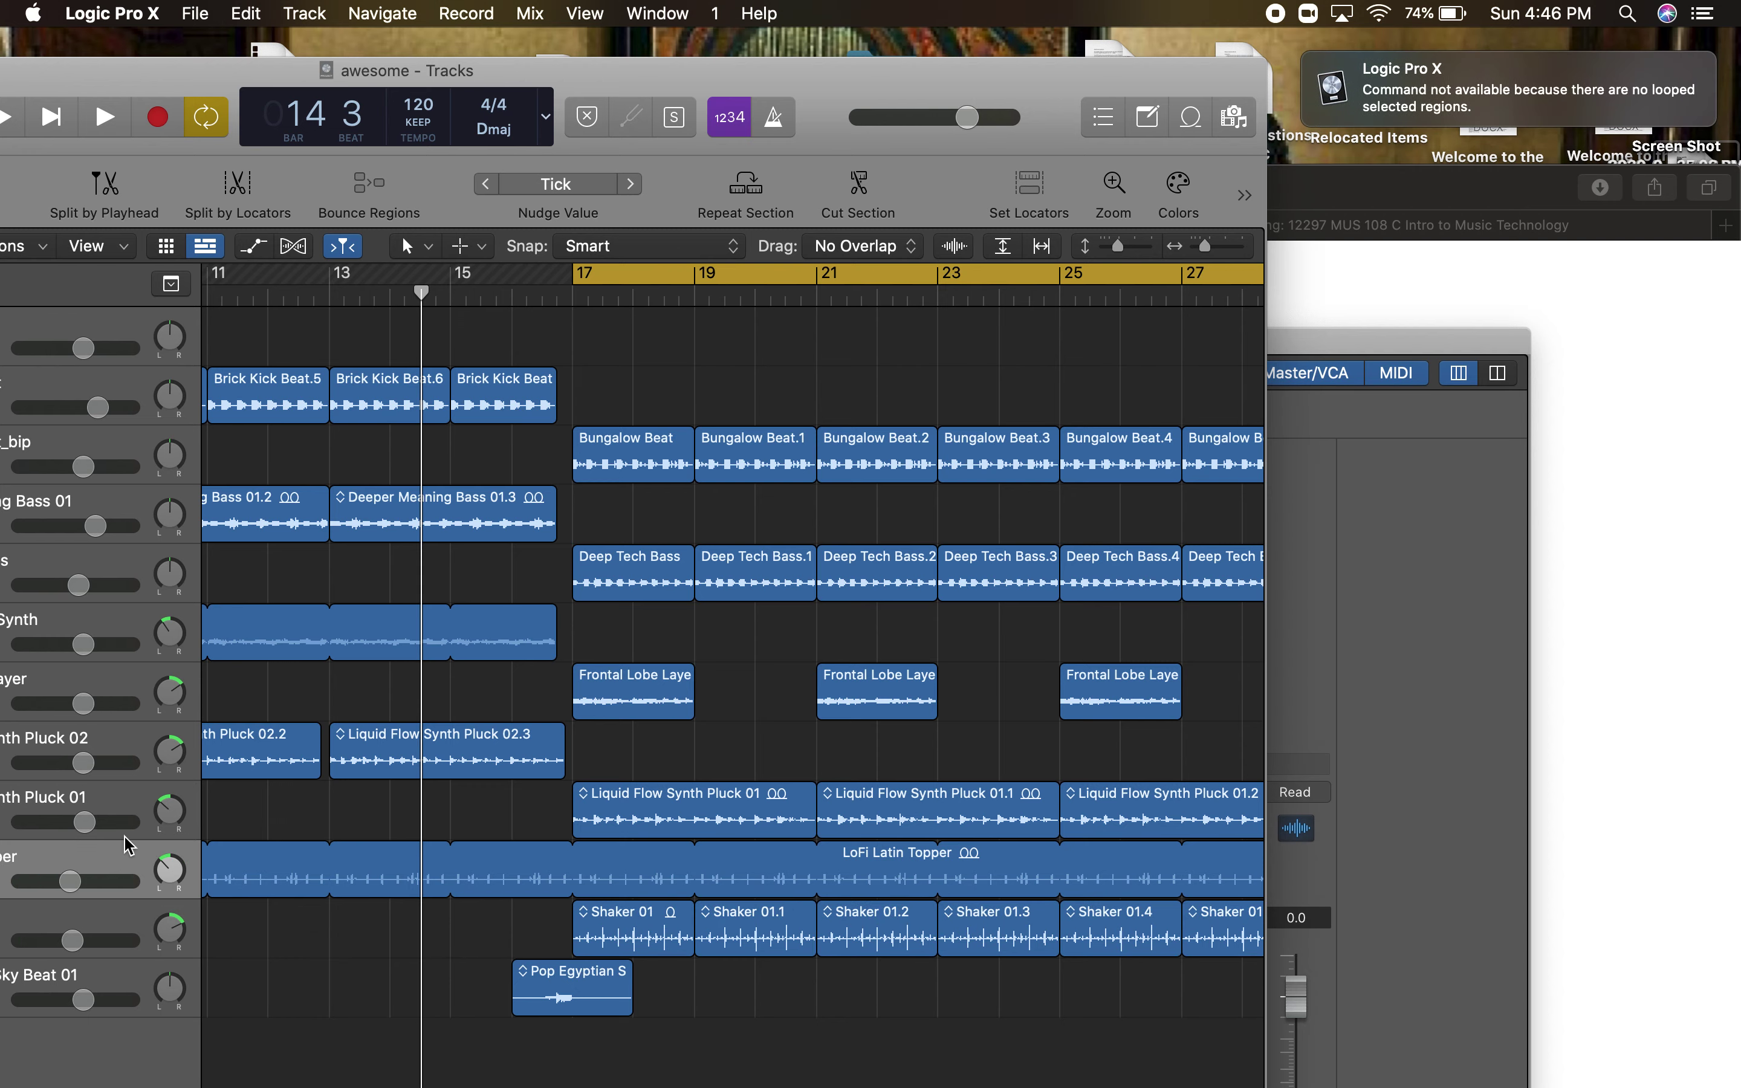
drag(777, 67, 1250, 23)
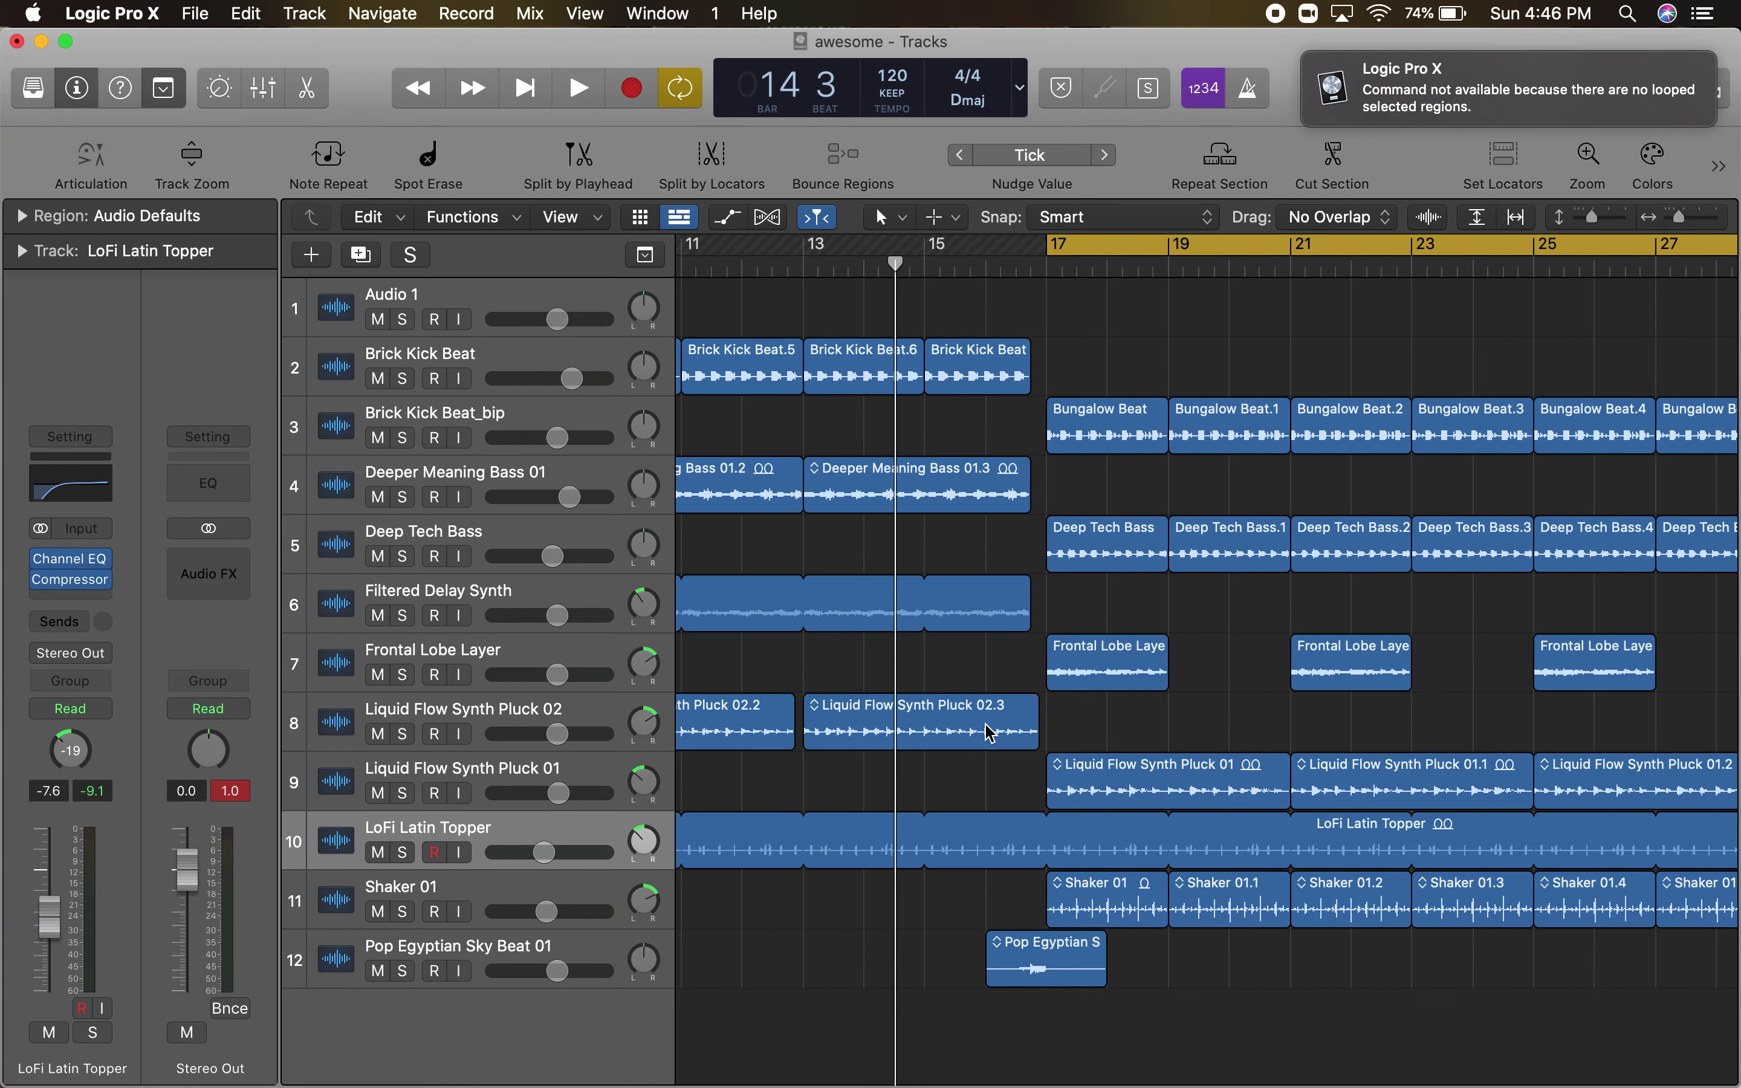
scroll(832, 808, left, 10)
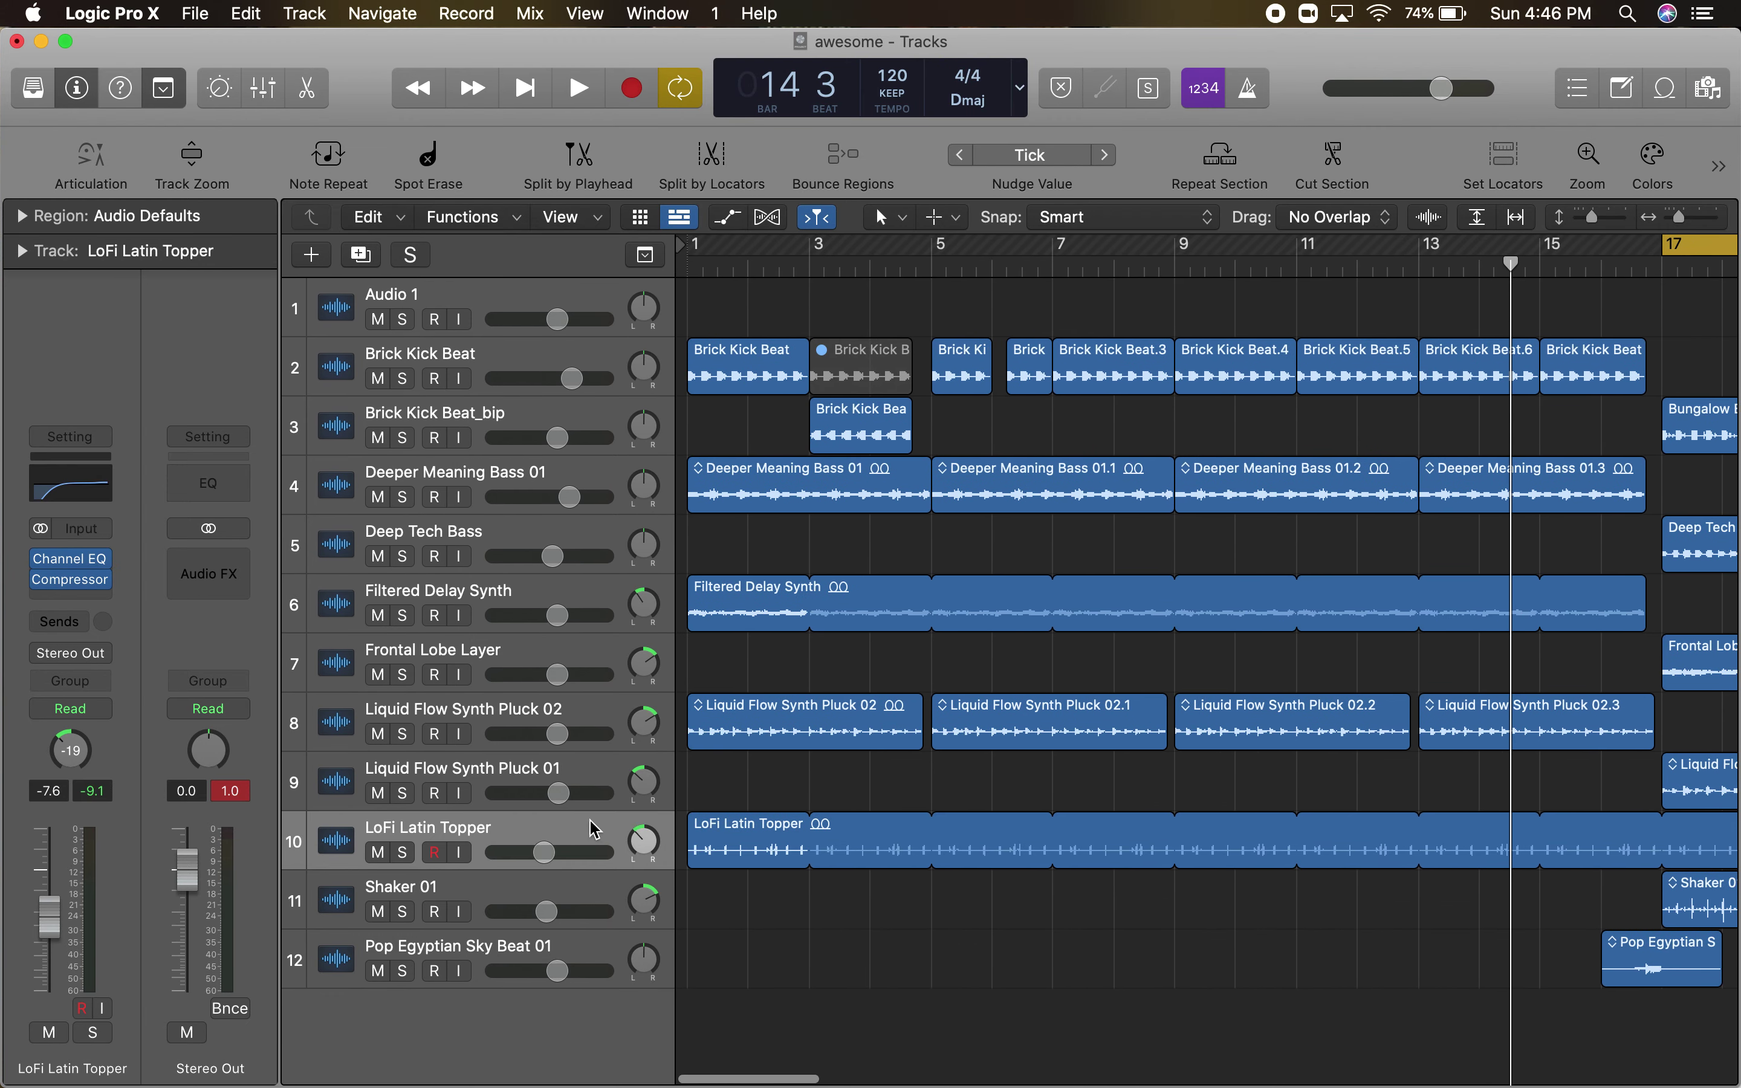
click(714, 833)
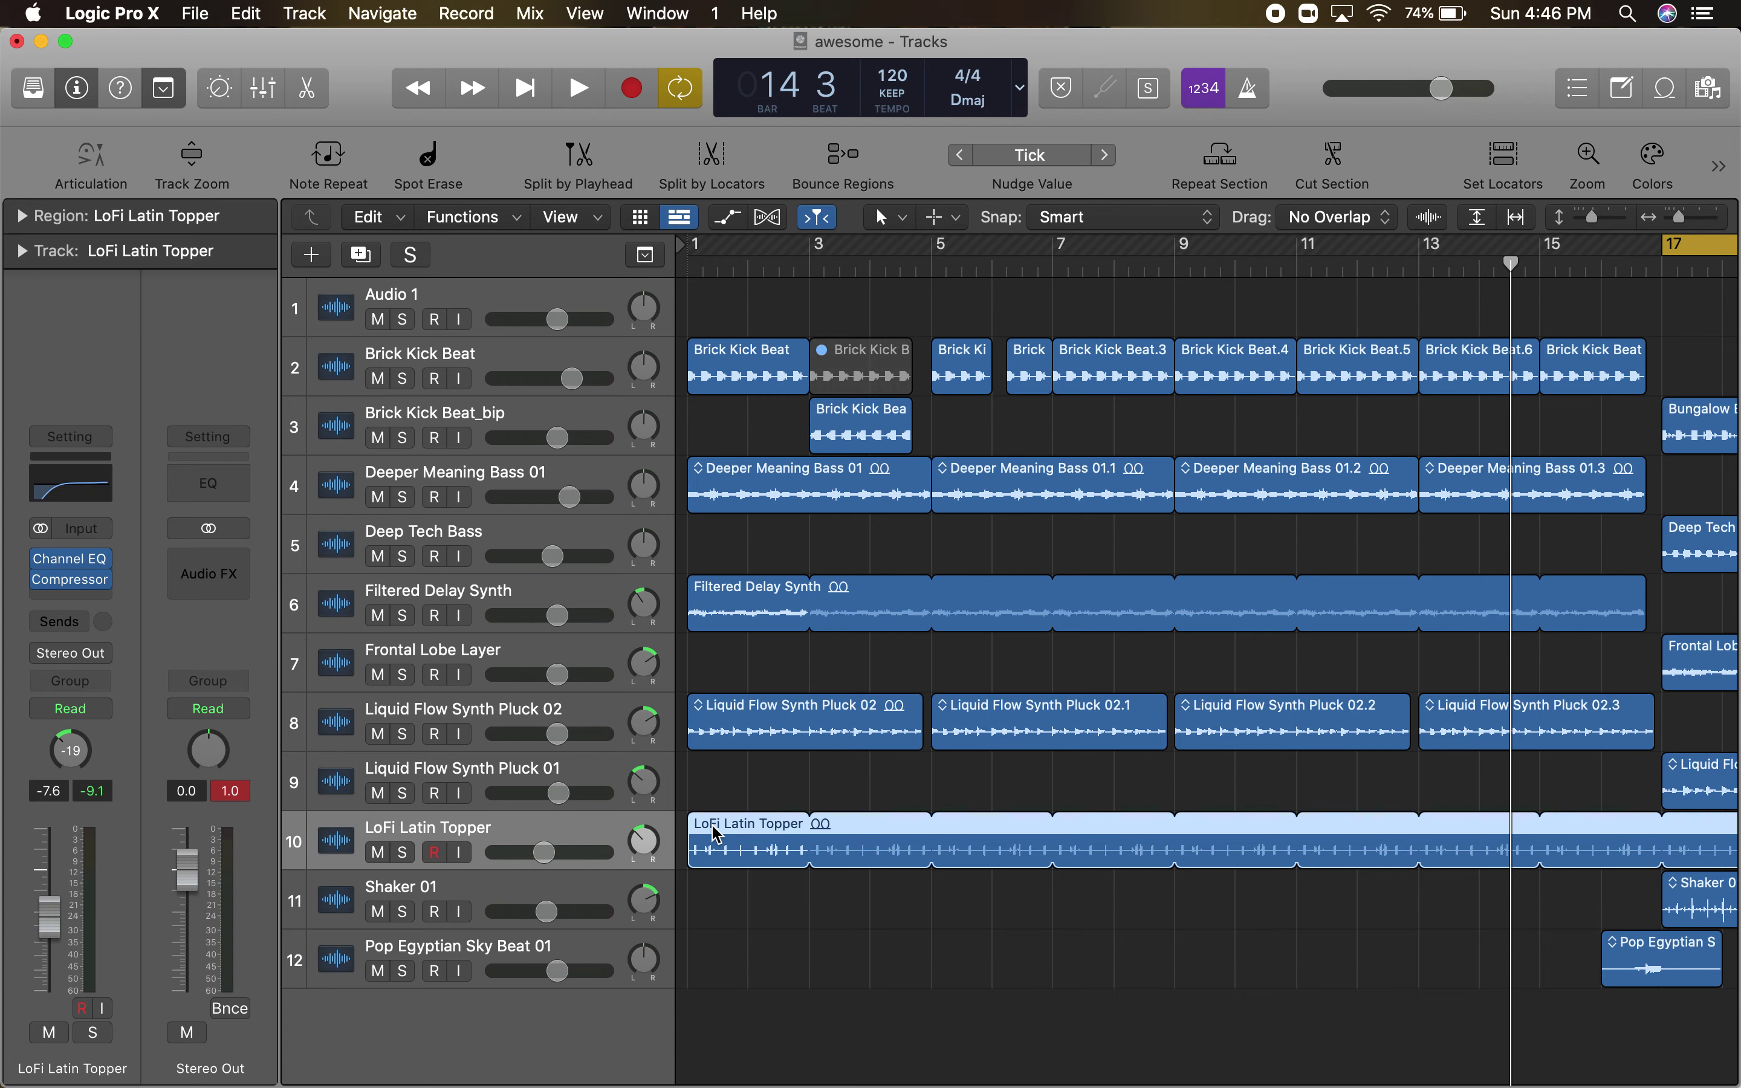
key(ctrl+l)
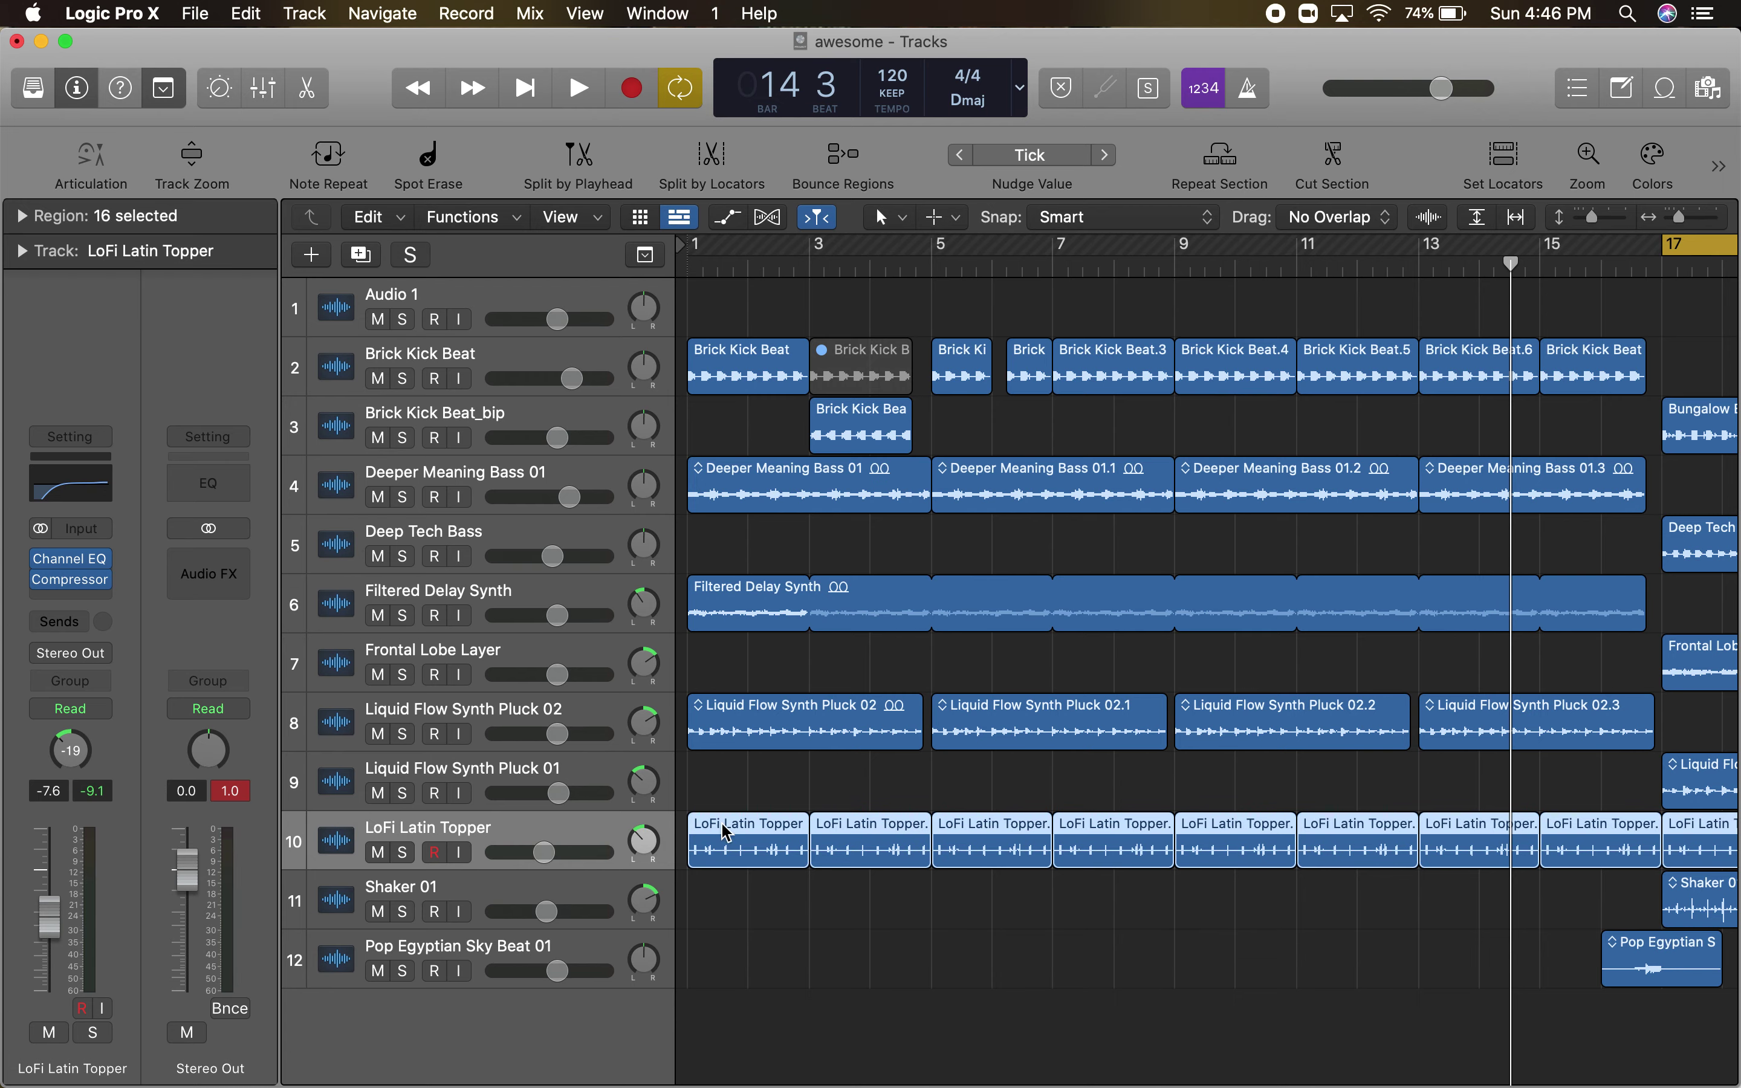
- Play the cycled section from bar 17 and open the mixer, placing it so that all channel faders are visible
scroll(726, 832, right, 15)
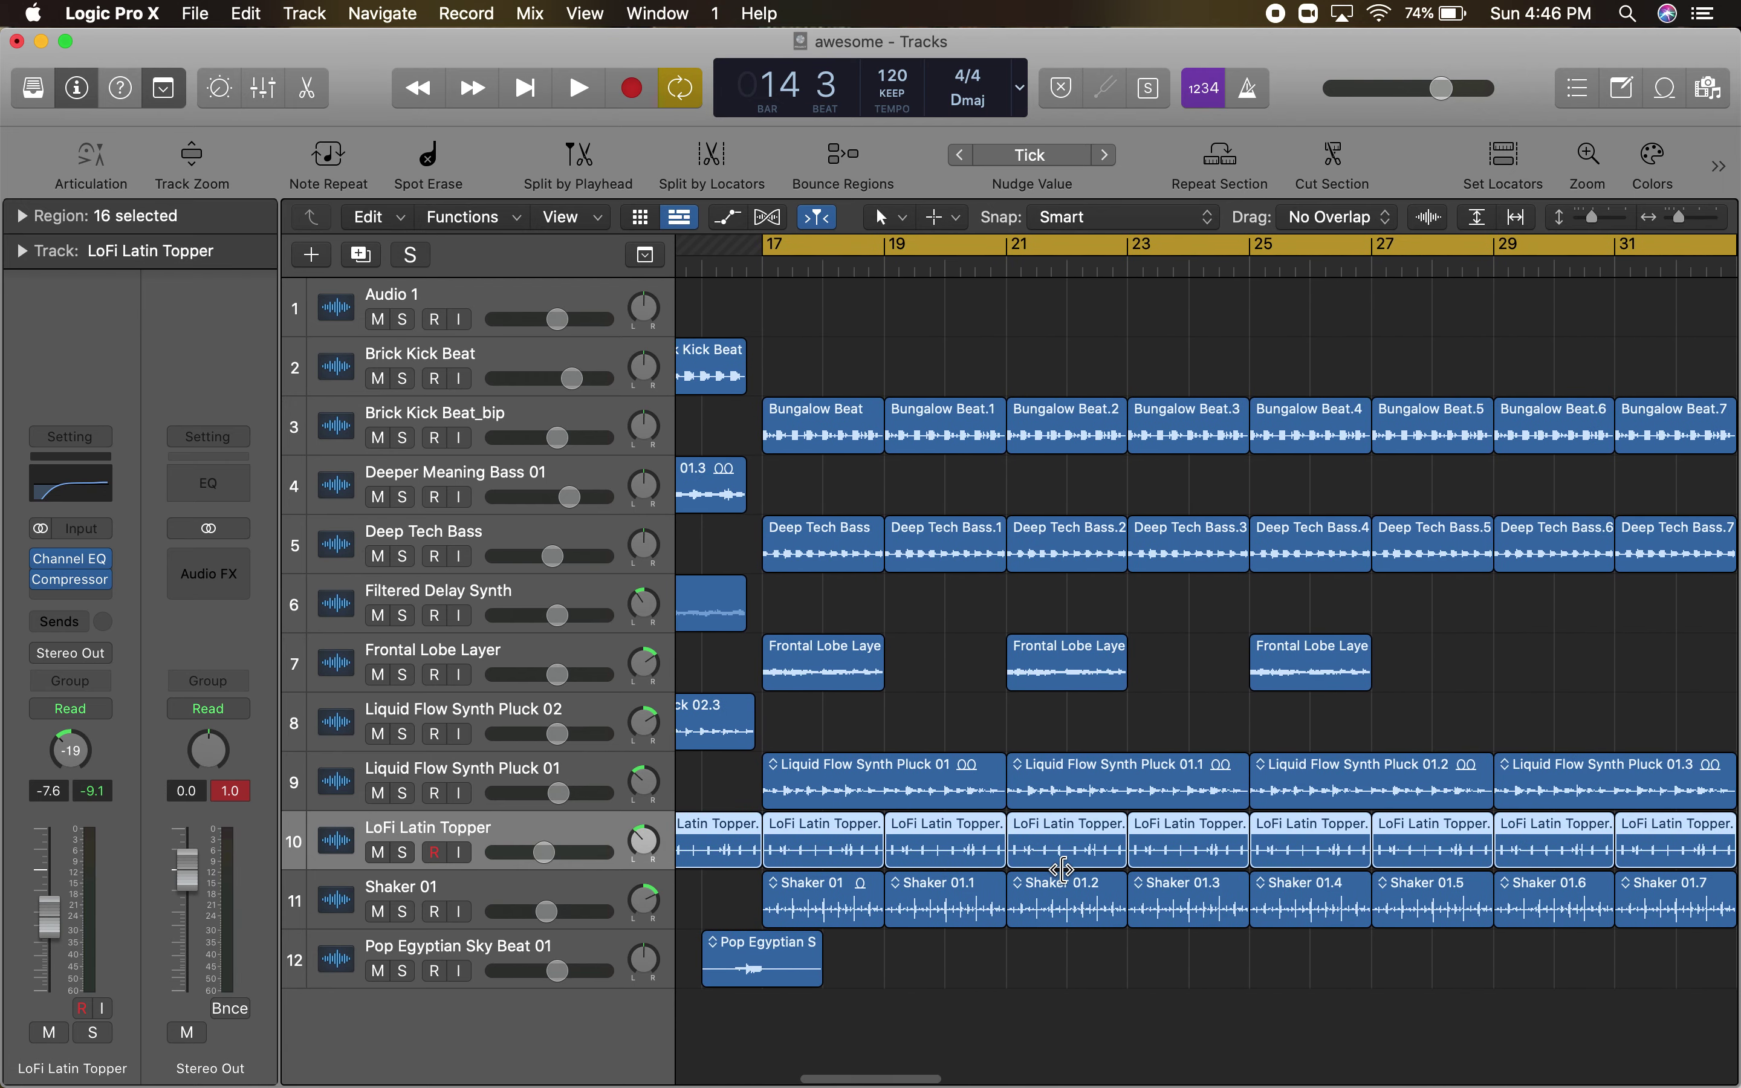
key(space)
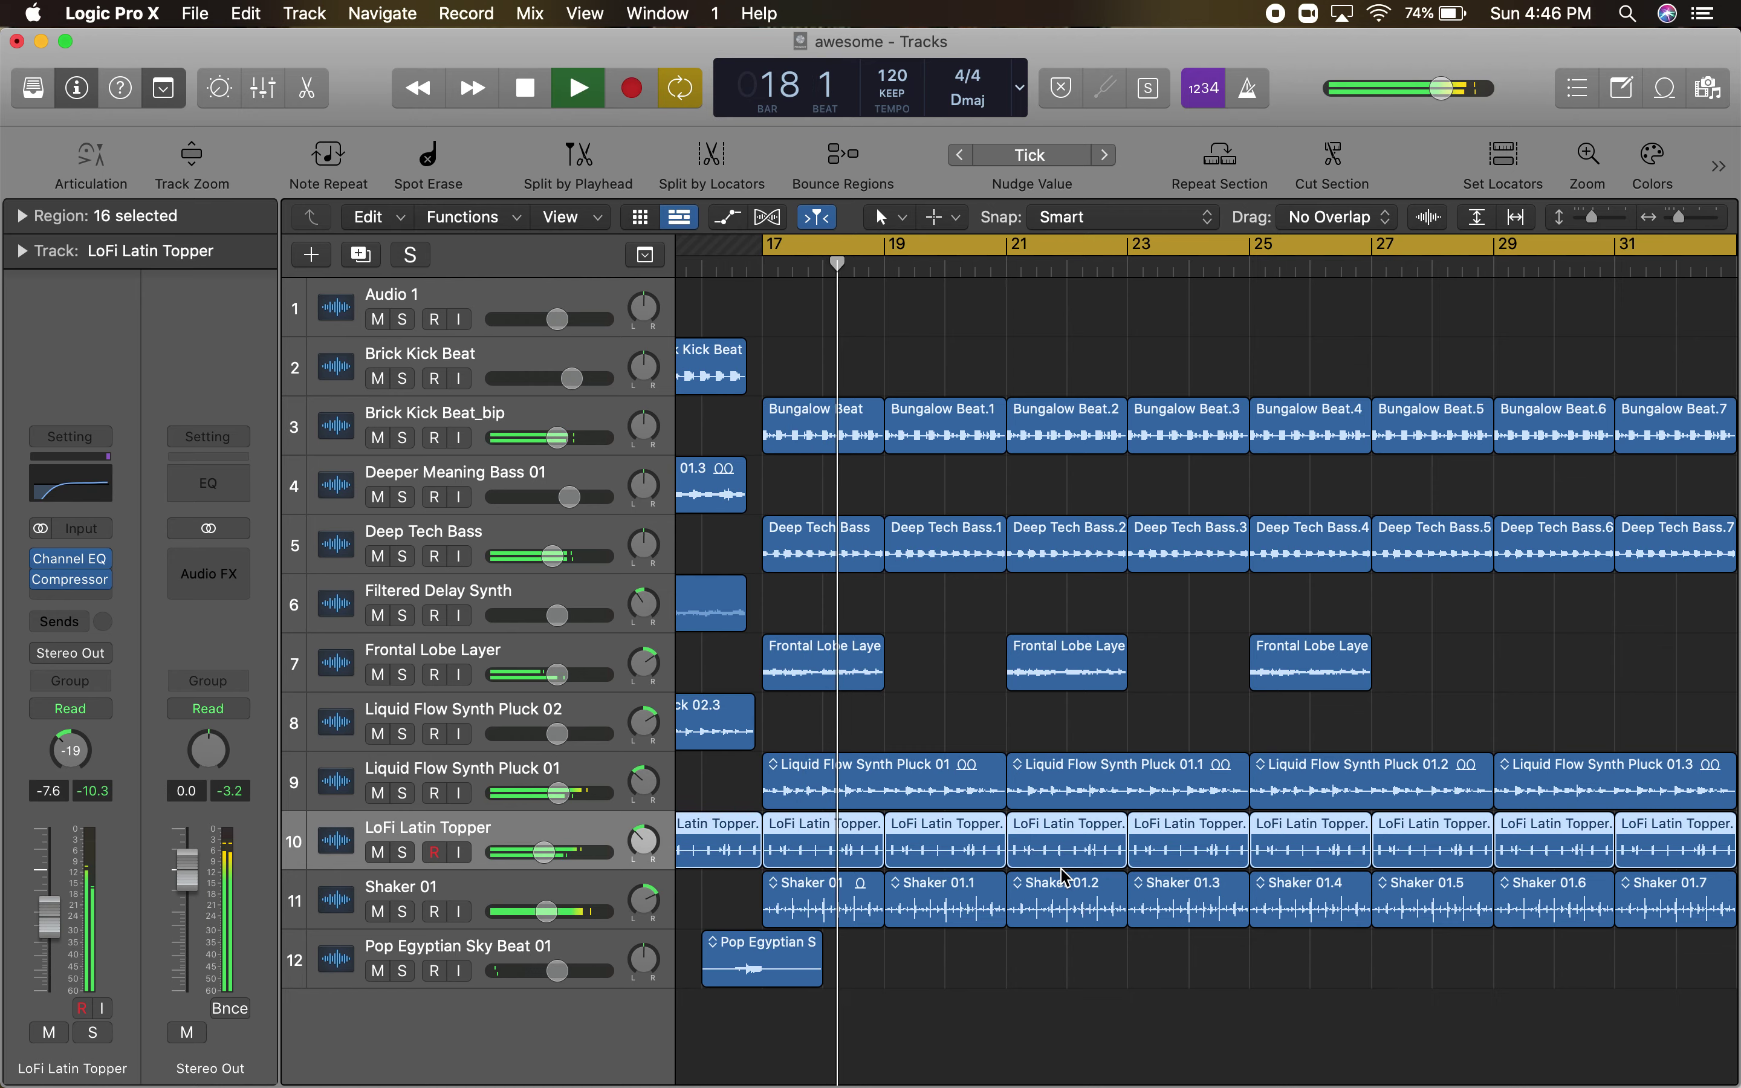
key(super+2)
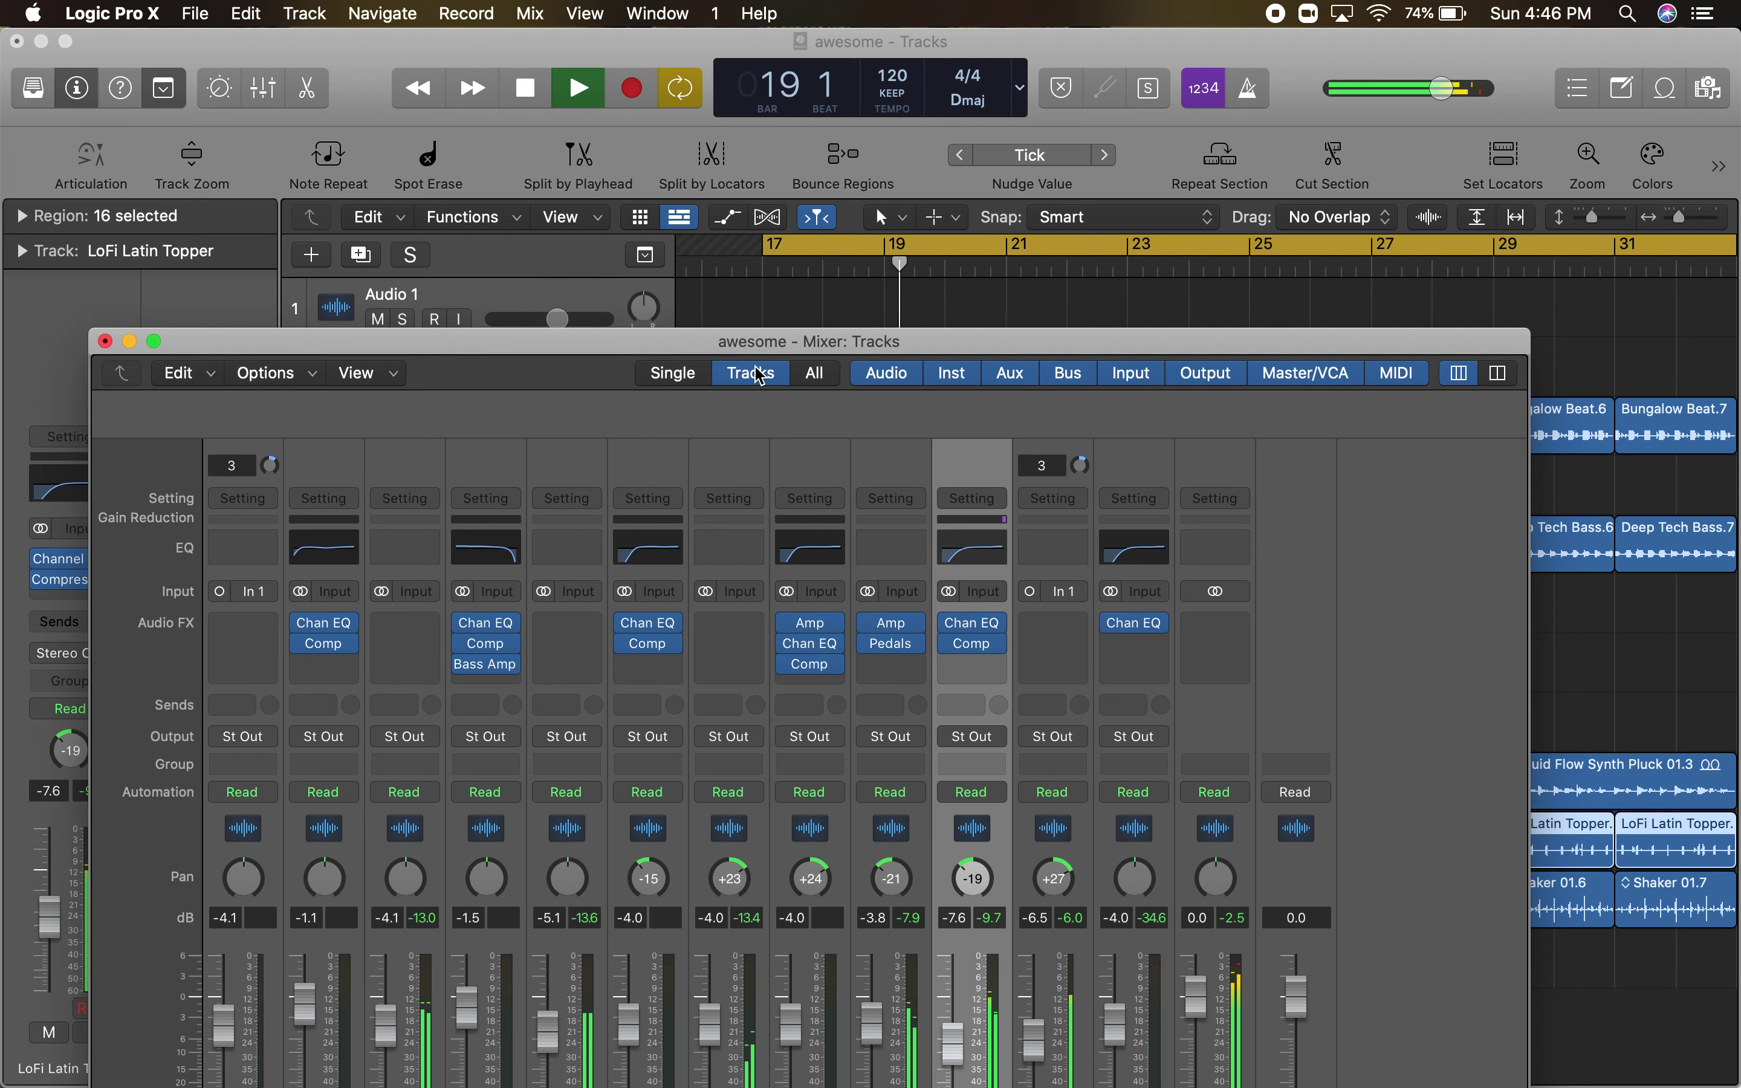
drag(669, 340, 670, 83)
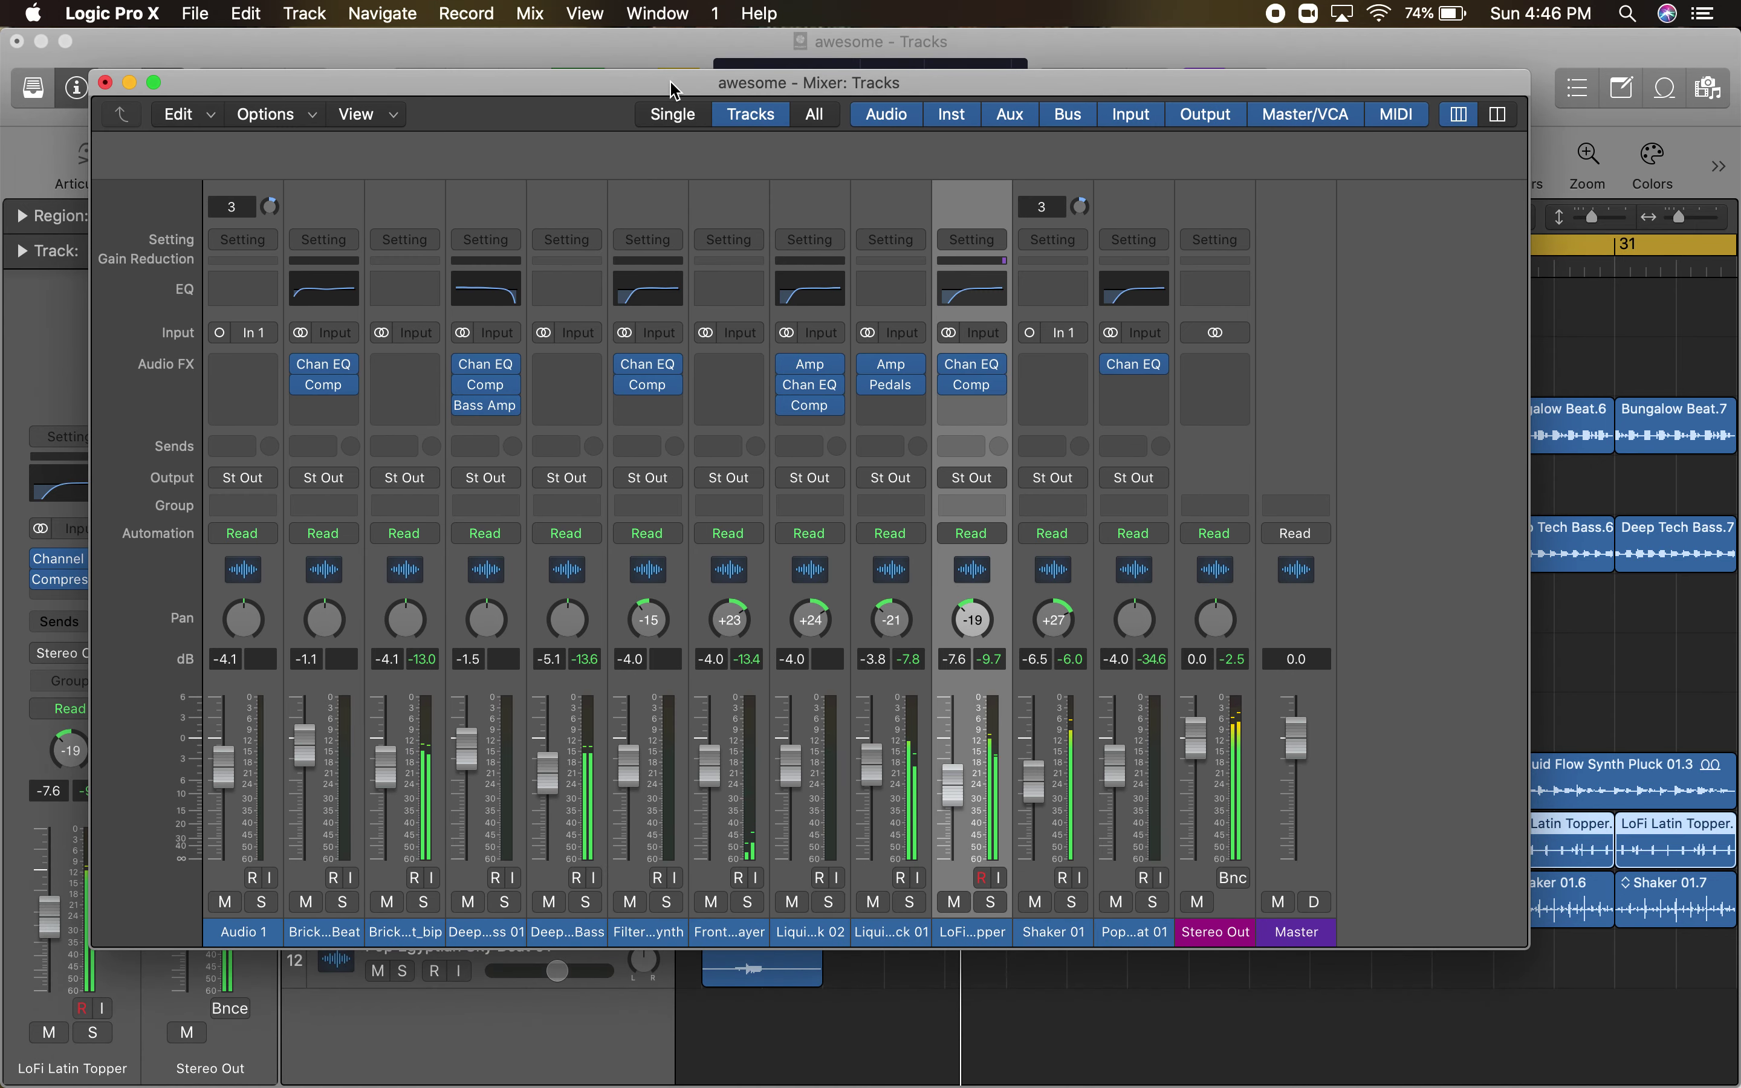
- Solo and mute the Brick Kick Beat_bip channel and copy the Compressor and Channel EQ from Brick Kick Beat onto it
click(423, 902)
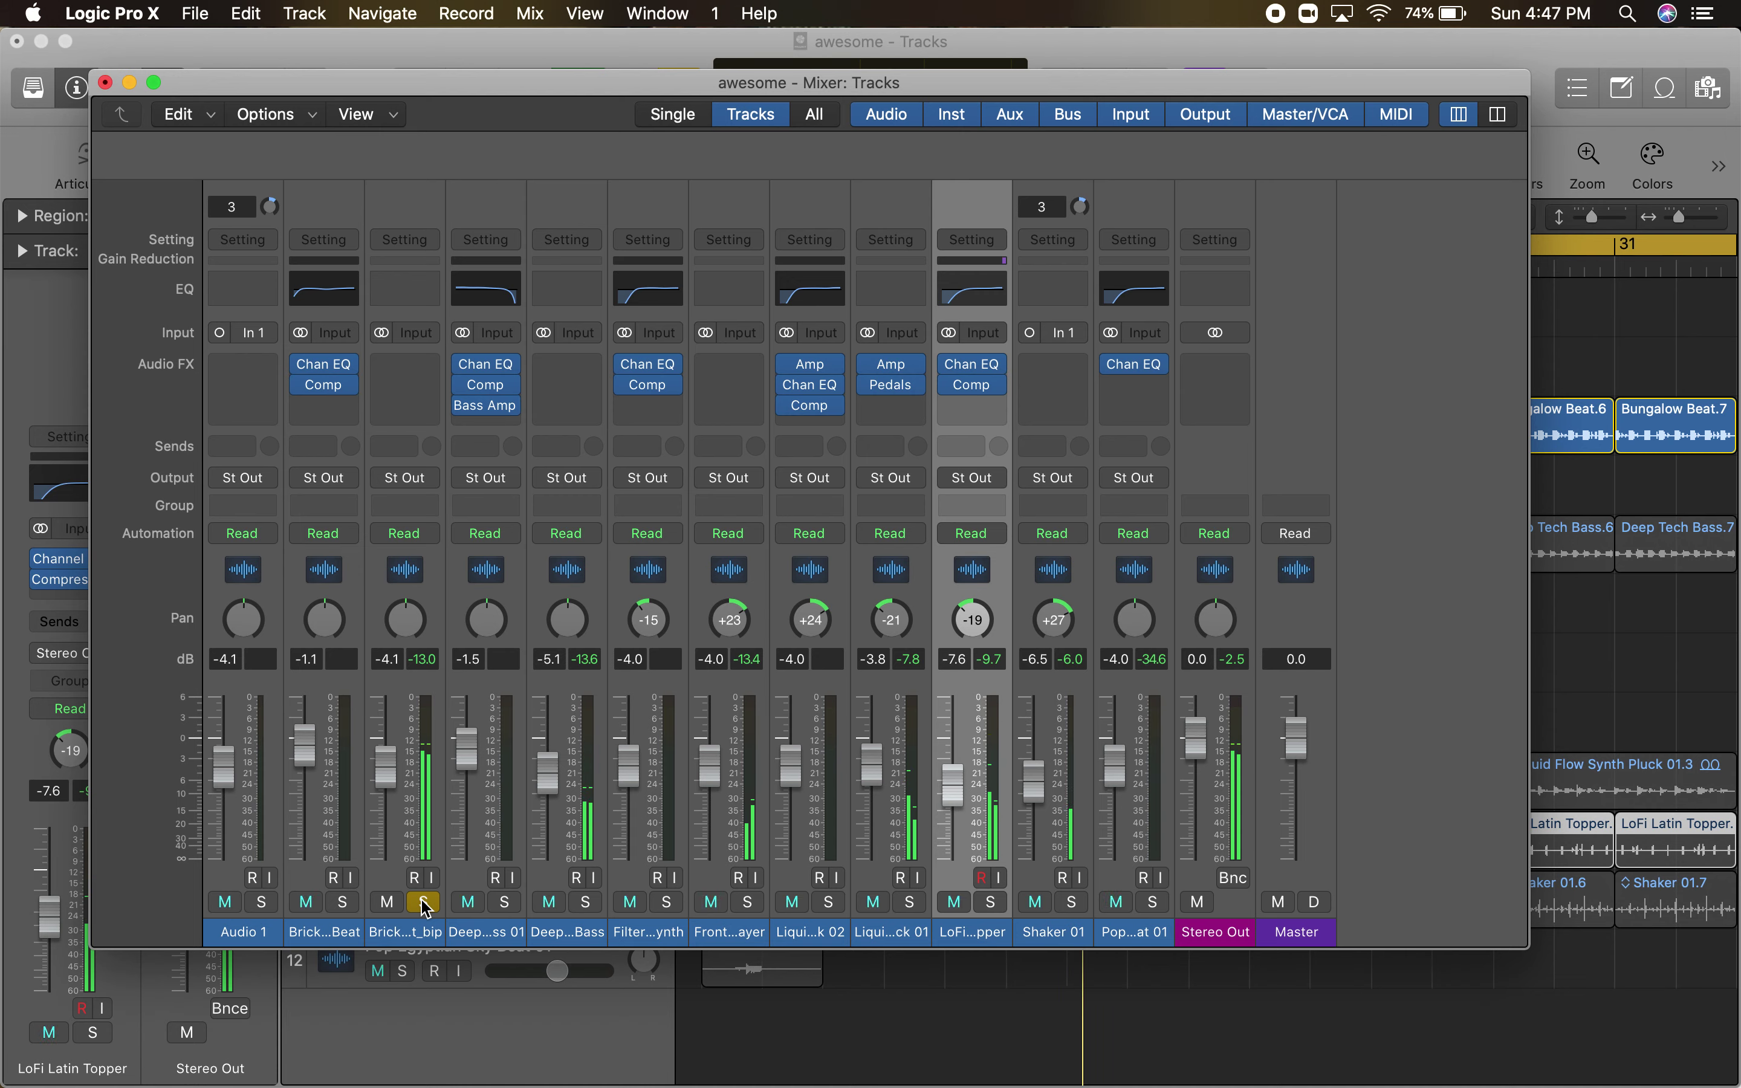
click(393, 902)
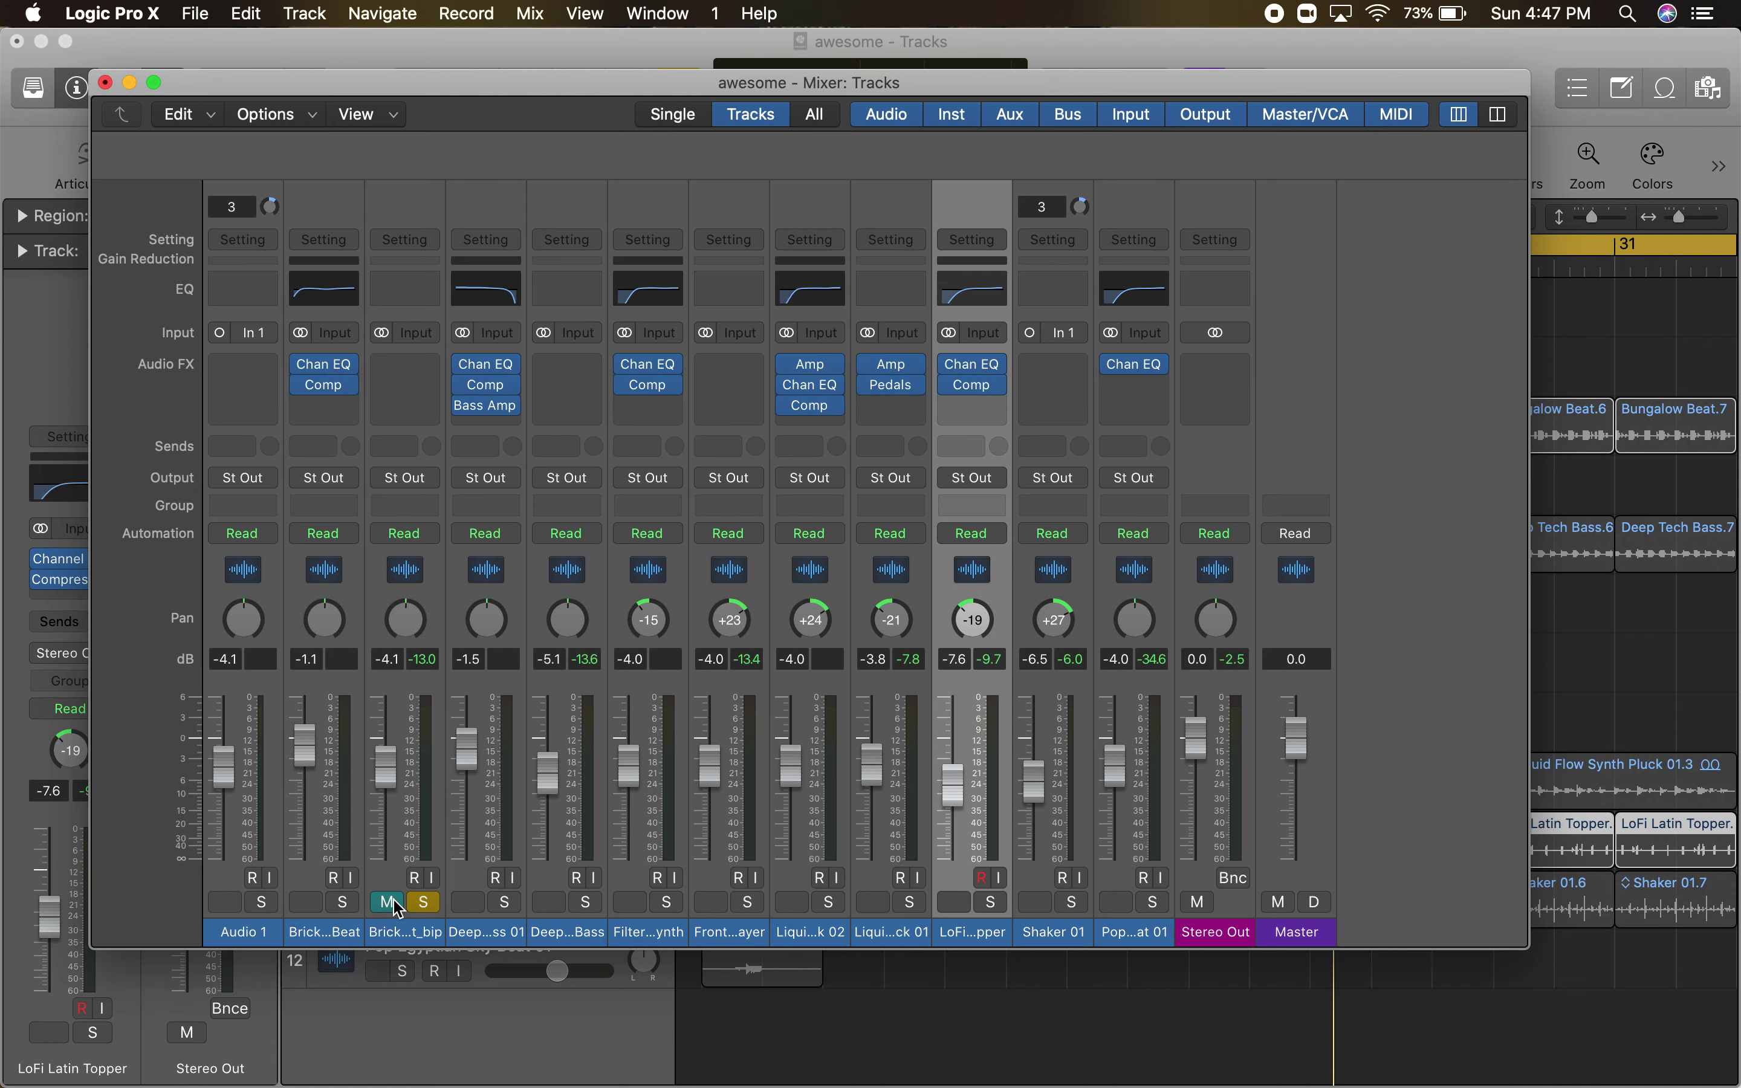
mouse_move(325, 388)
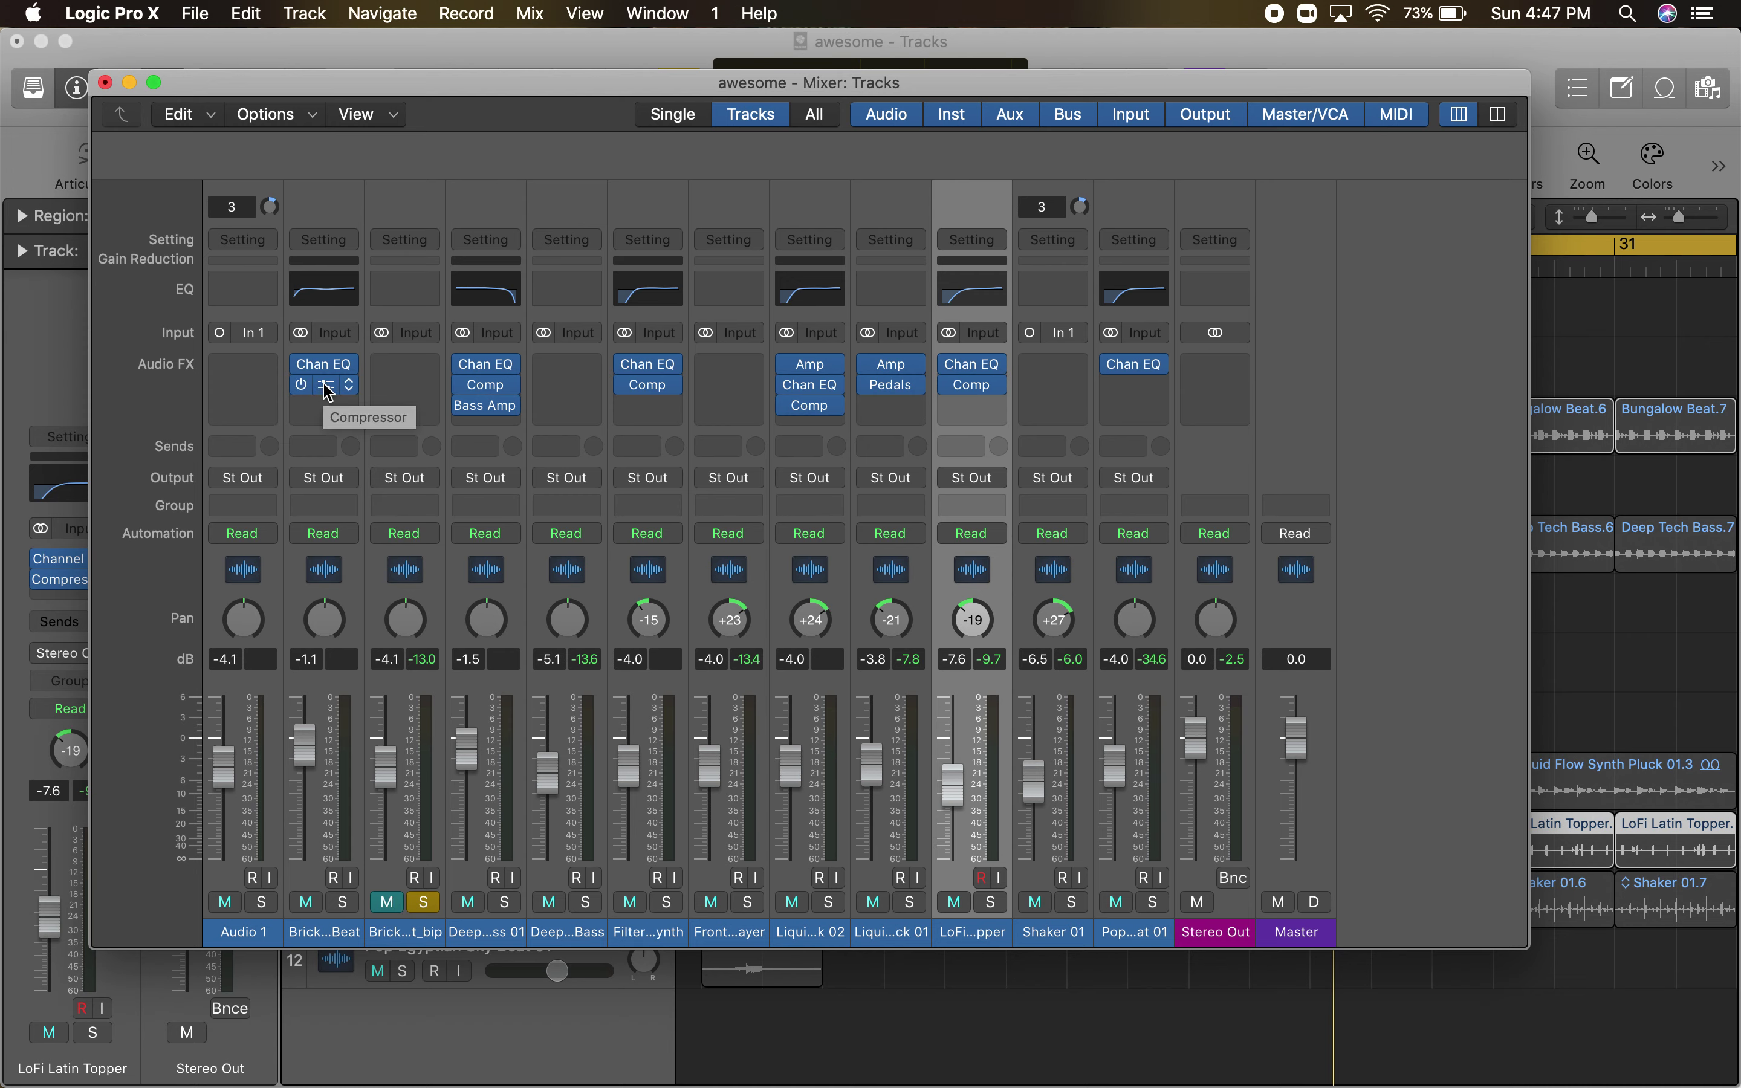
drag(325, 389, 410, 394)
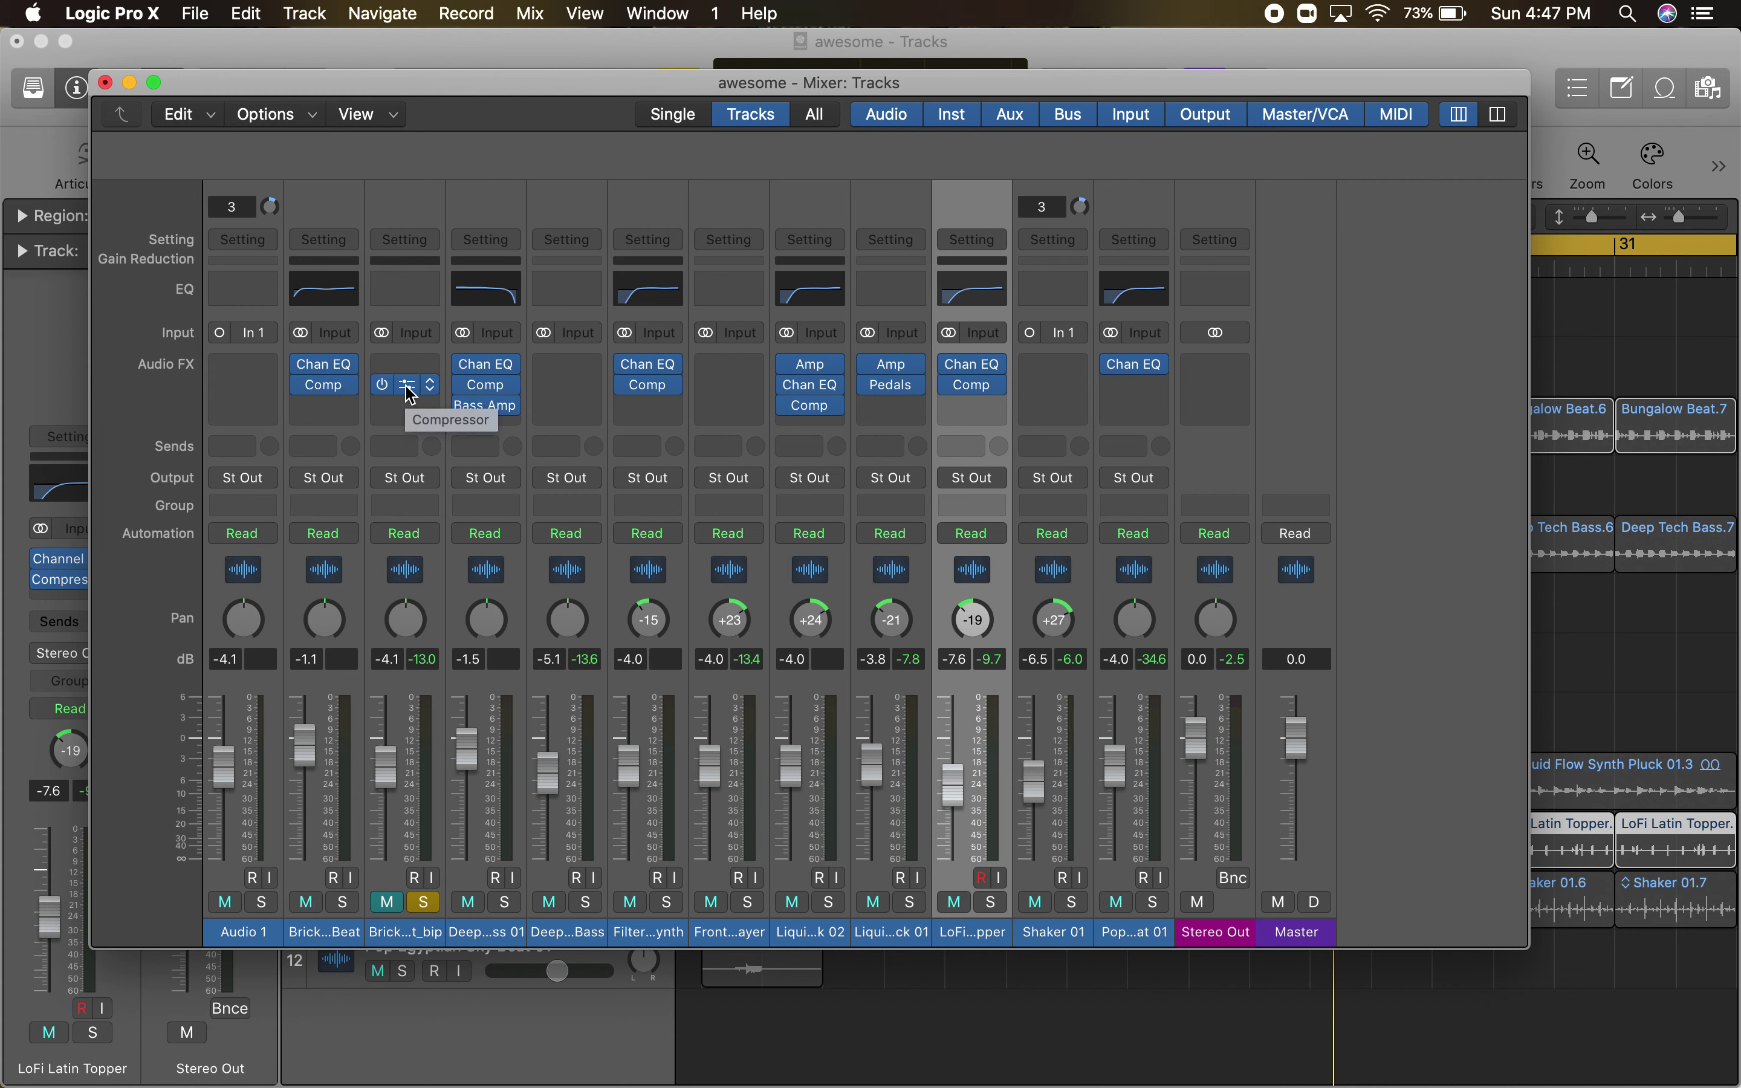
mouse_move(326, 369)
drag(326, 369, 410, 367)
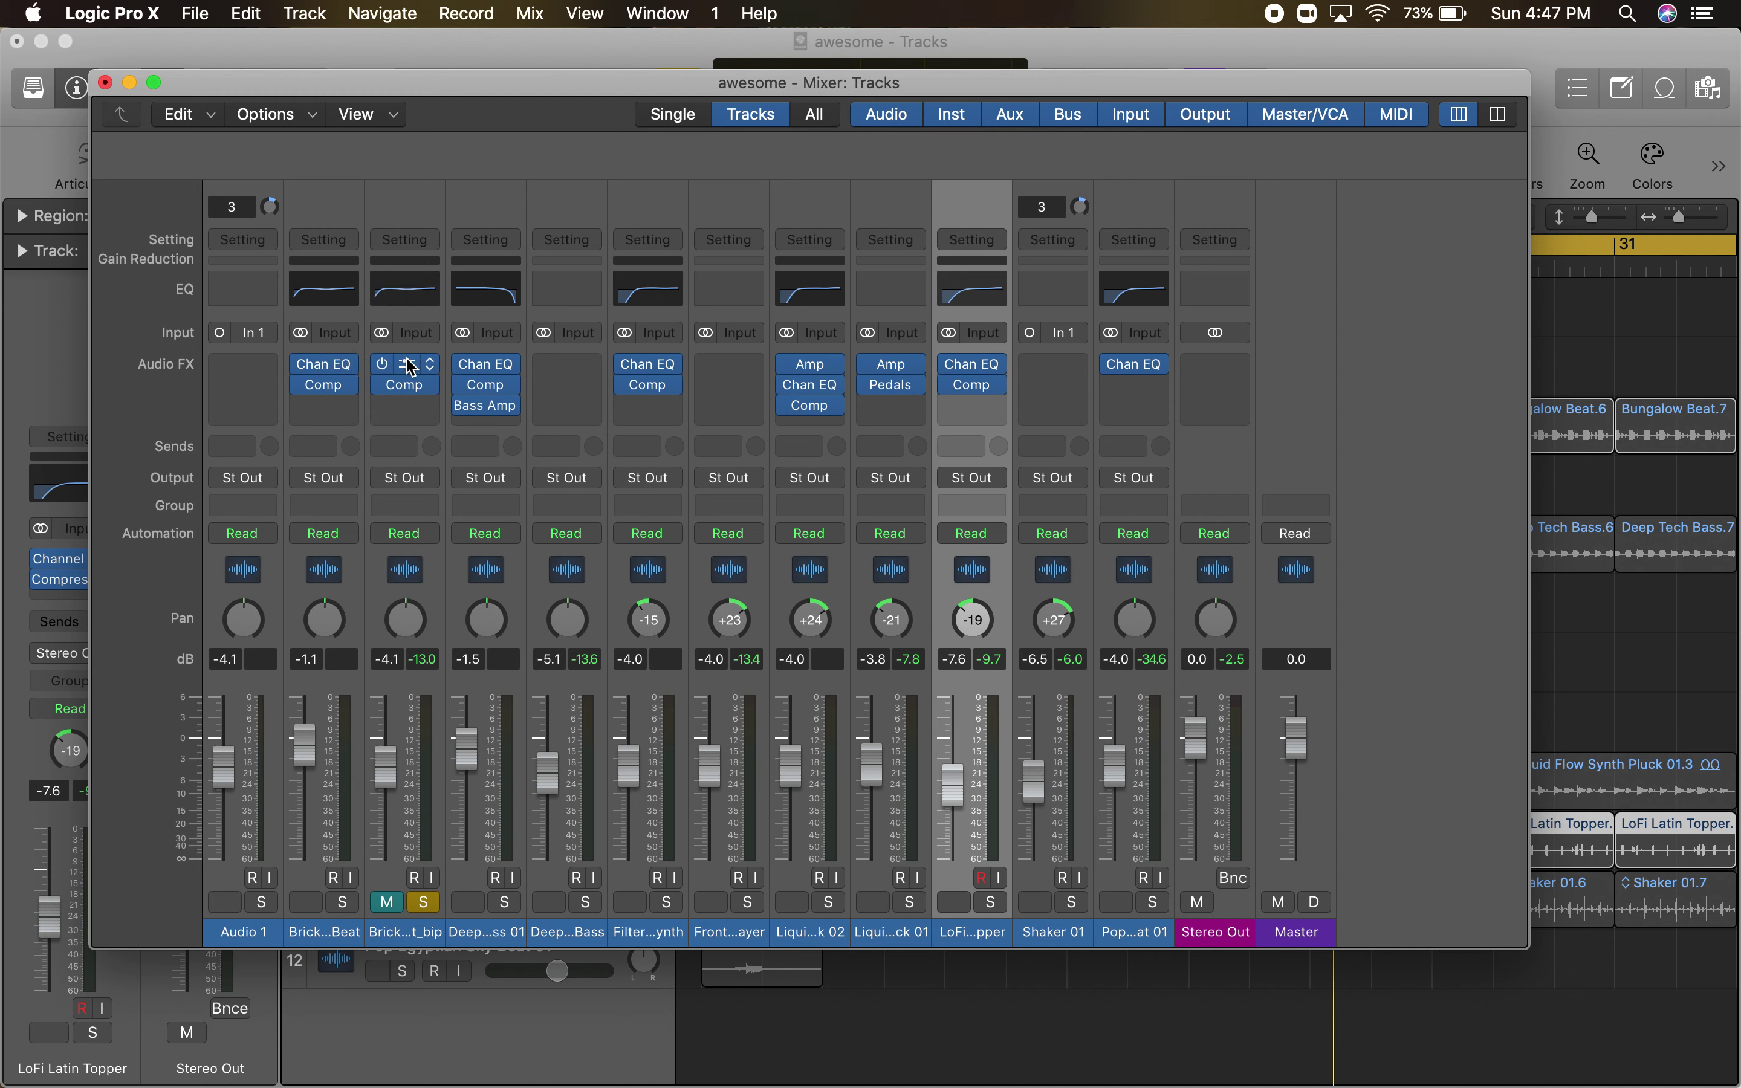
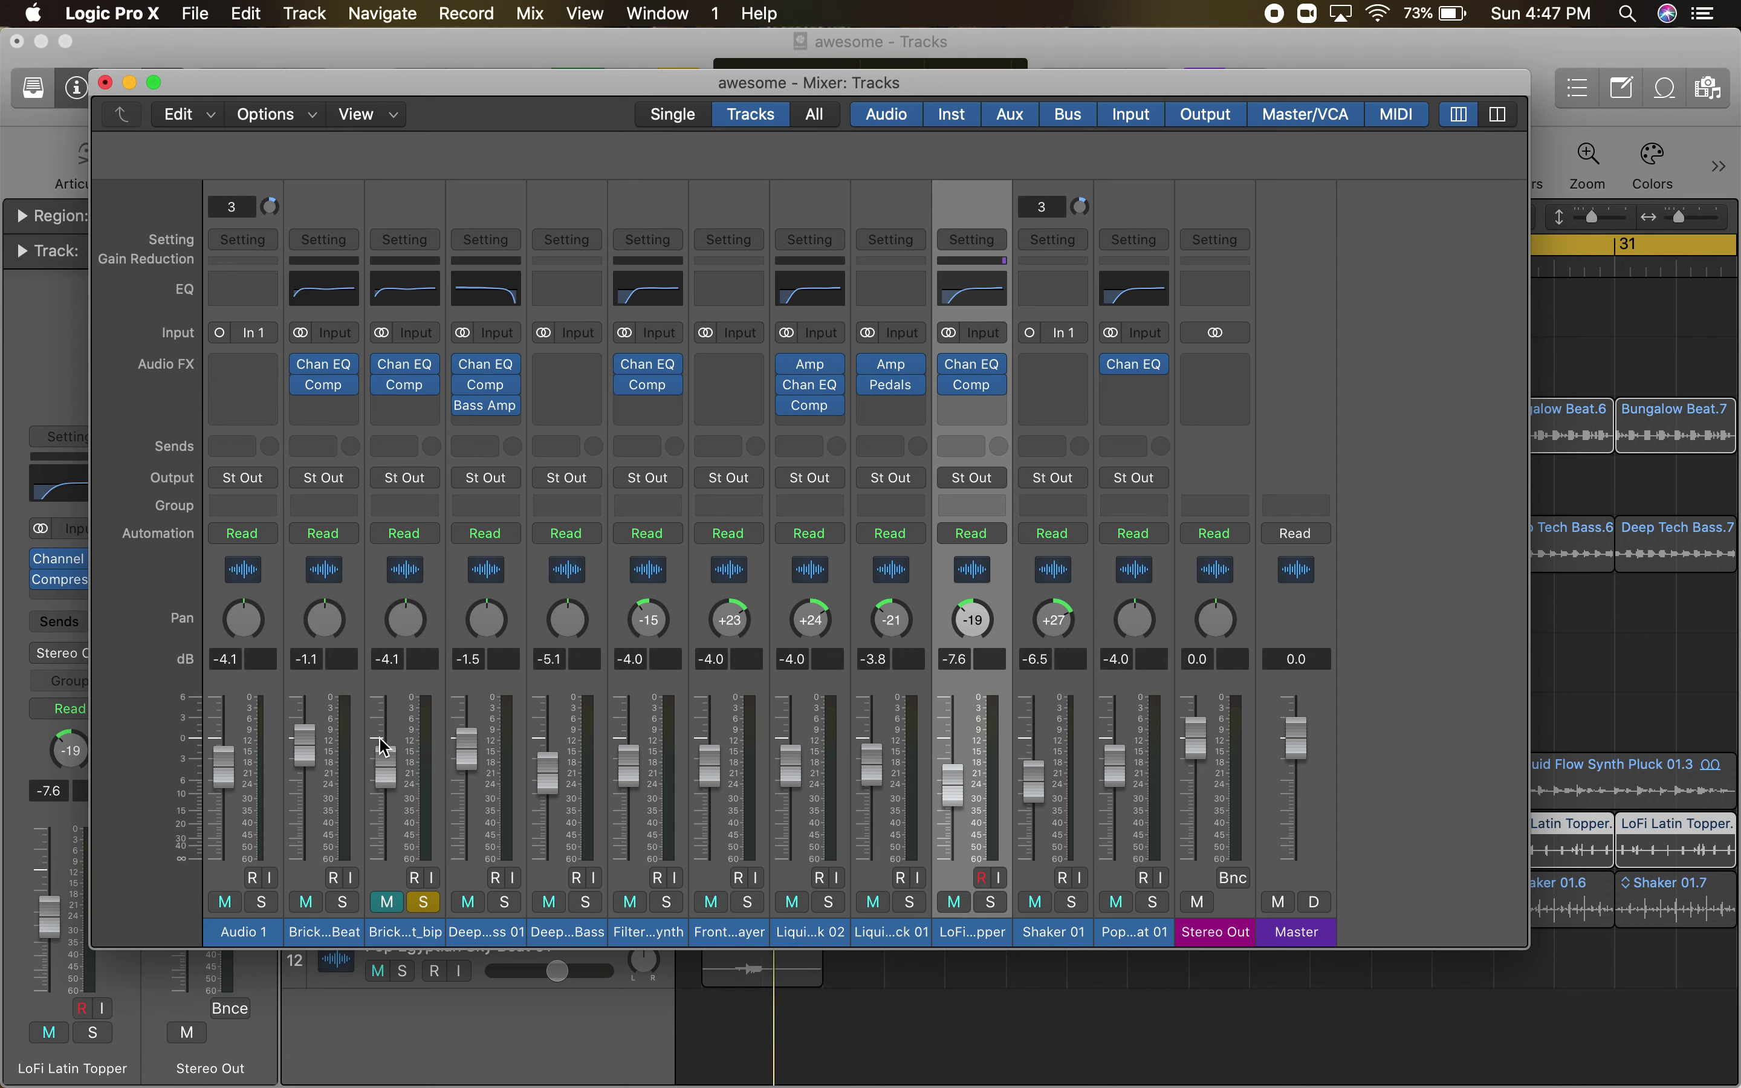
- Unmute and unsolo the Brick Kick Beat_bip channel and raise its volume to -1.4 dB
click(386, 902)
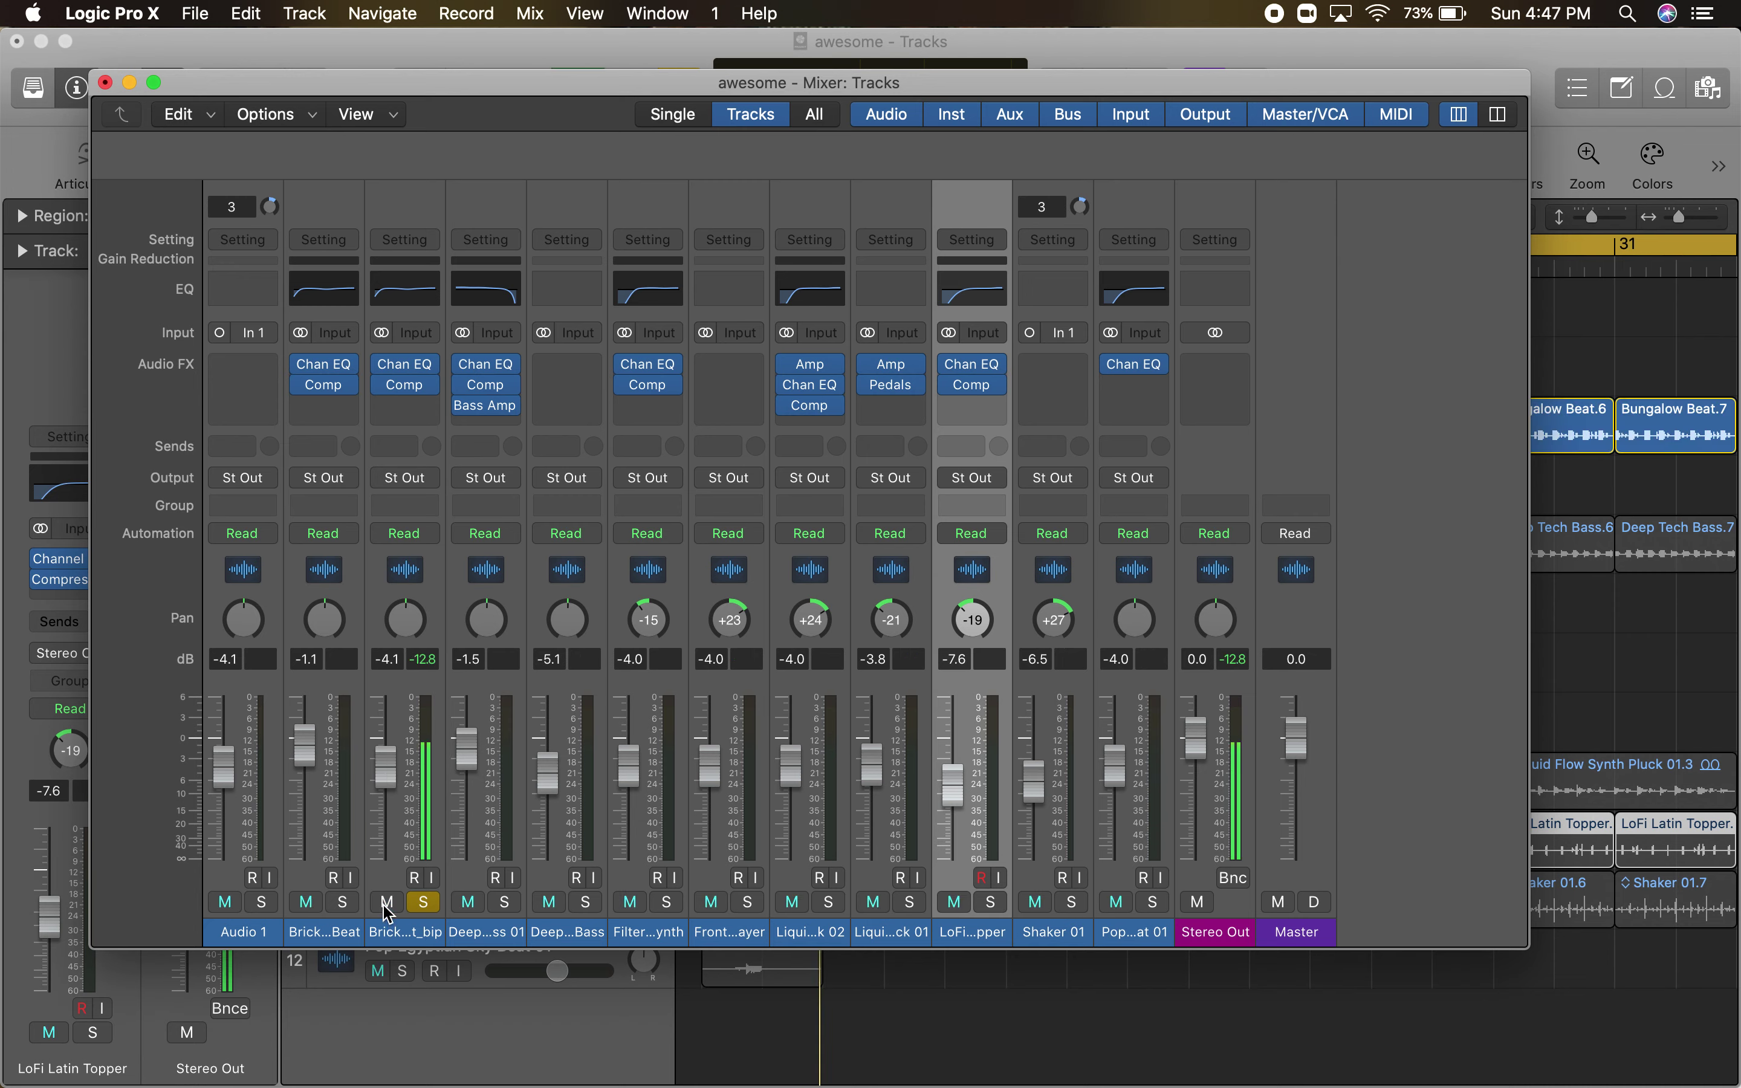
click(424, 902)
drag(392, 769, 393, 744)
- Audition Deep Tech Bass in solo, copy Deeper Meaning Bass 01's Channel EQ, Compressor and Bass Amp onto it, and set its volume to -5.7 dB
click(591, 902)
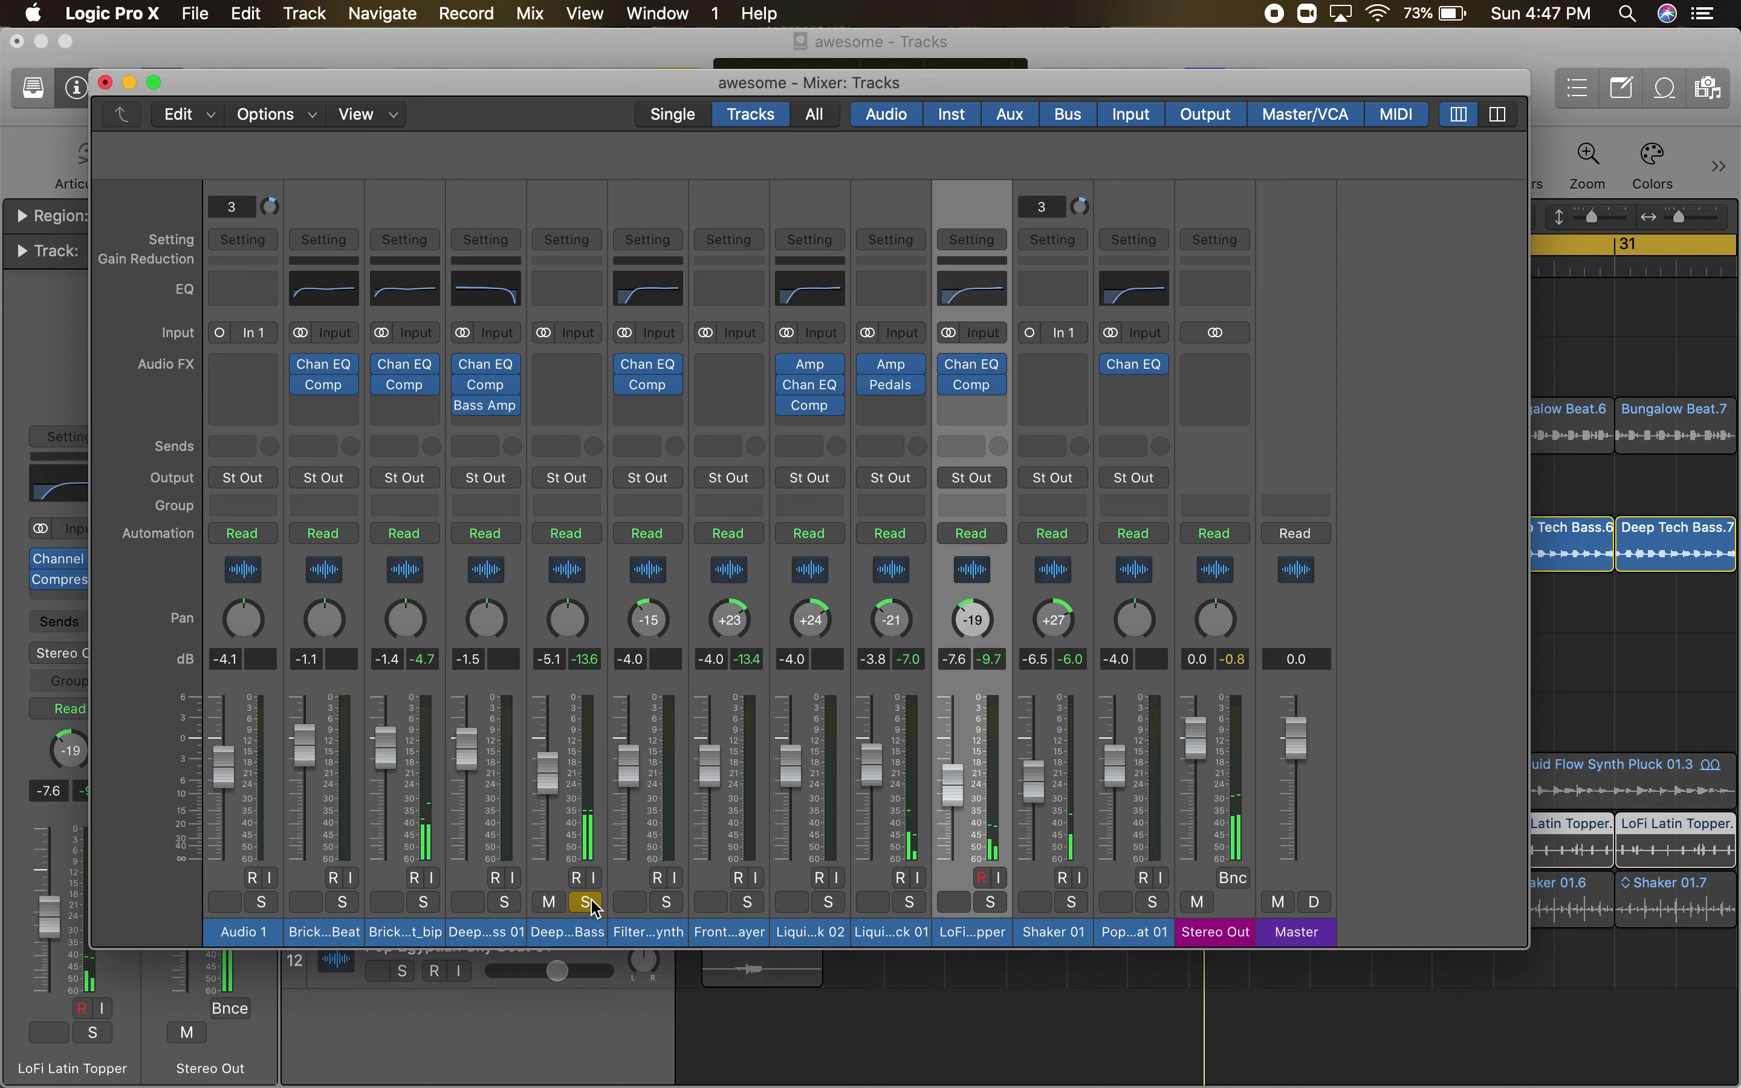
click(587, 902)
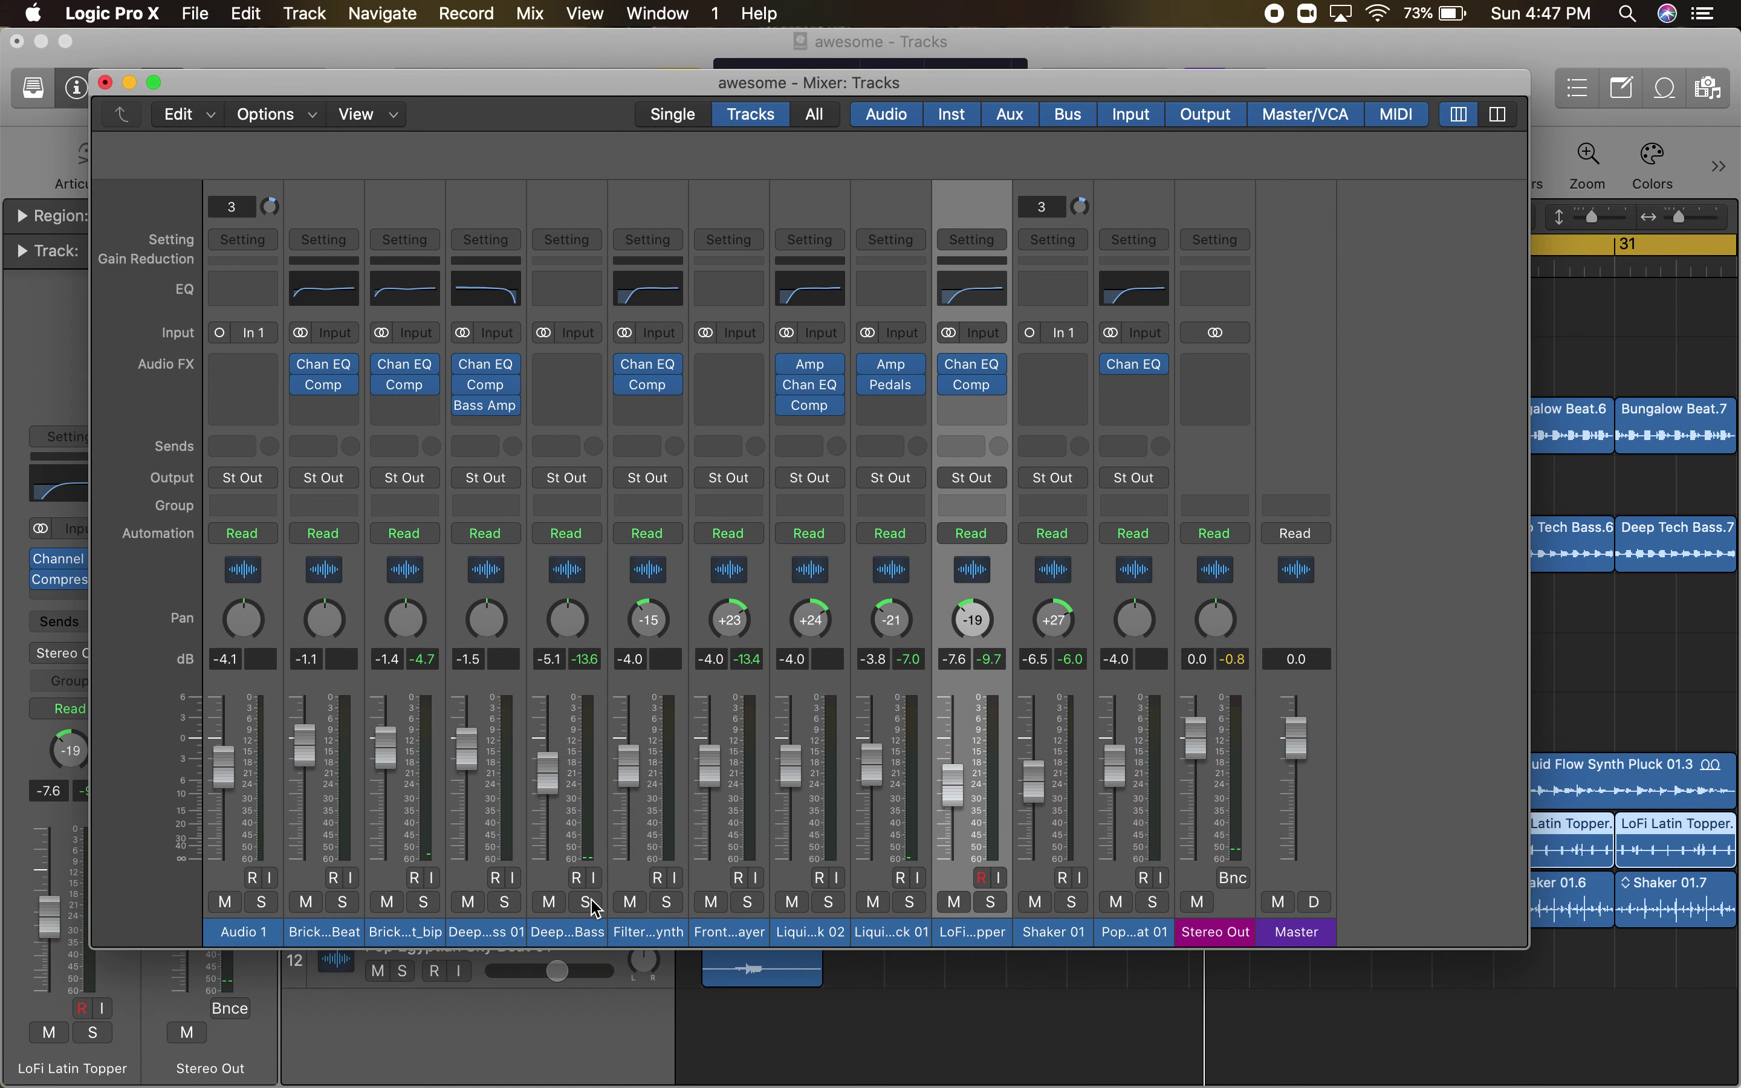
click(587, 902)
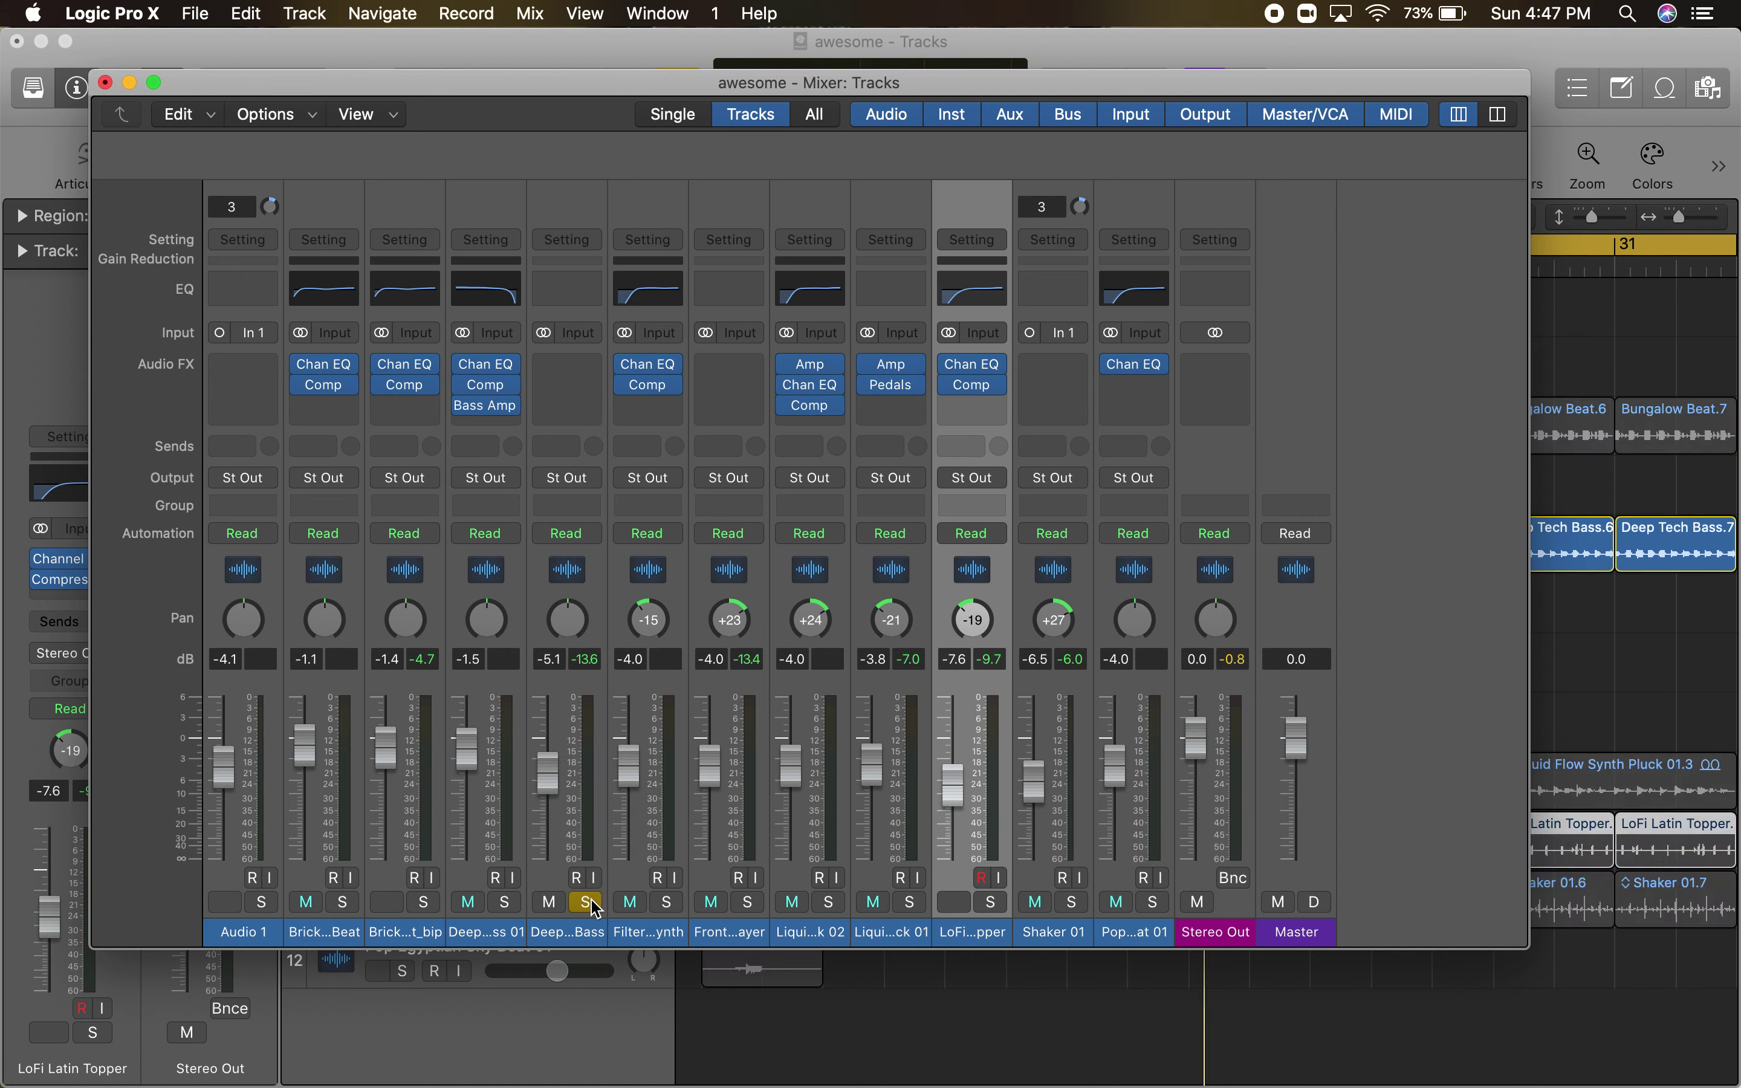
key(space)
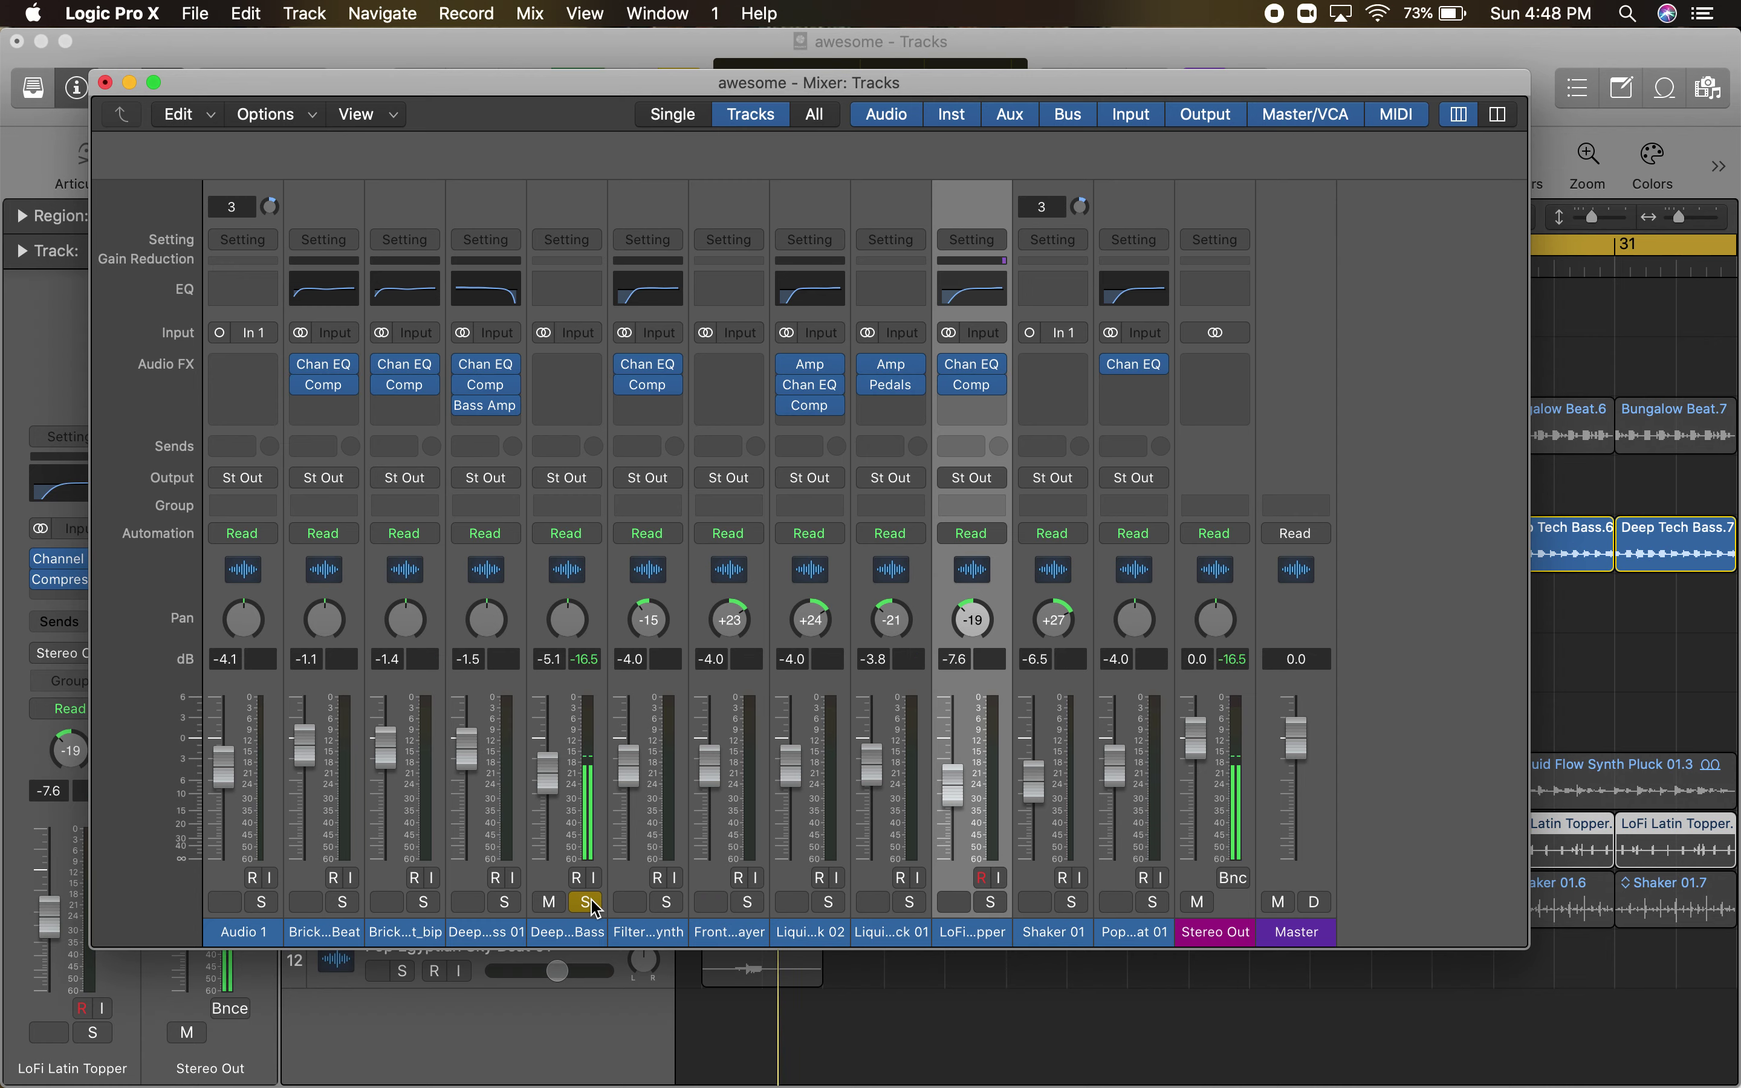
mouse_move(495, 371)
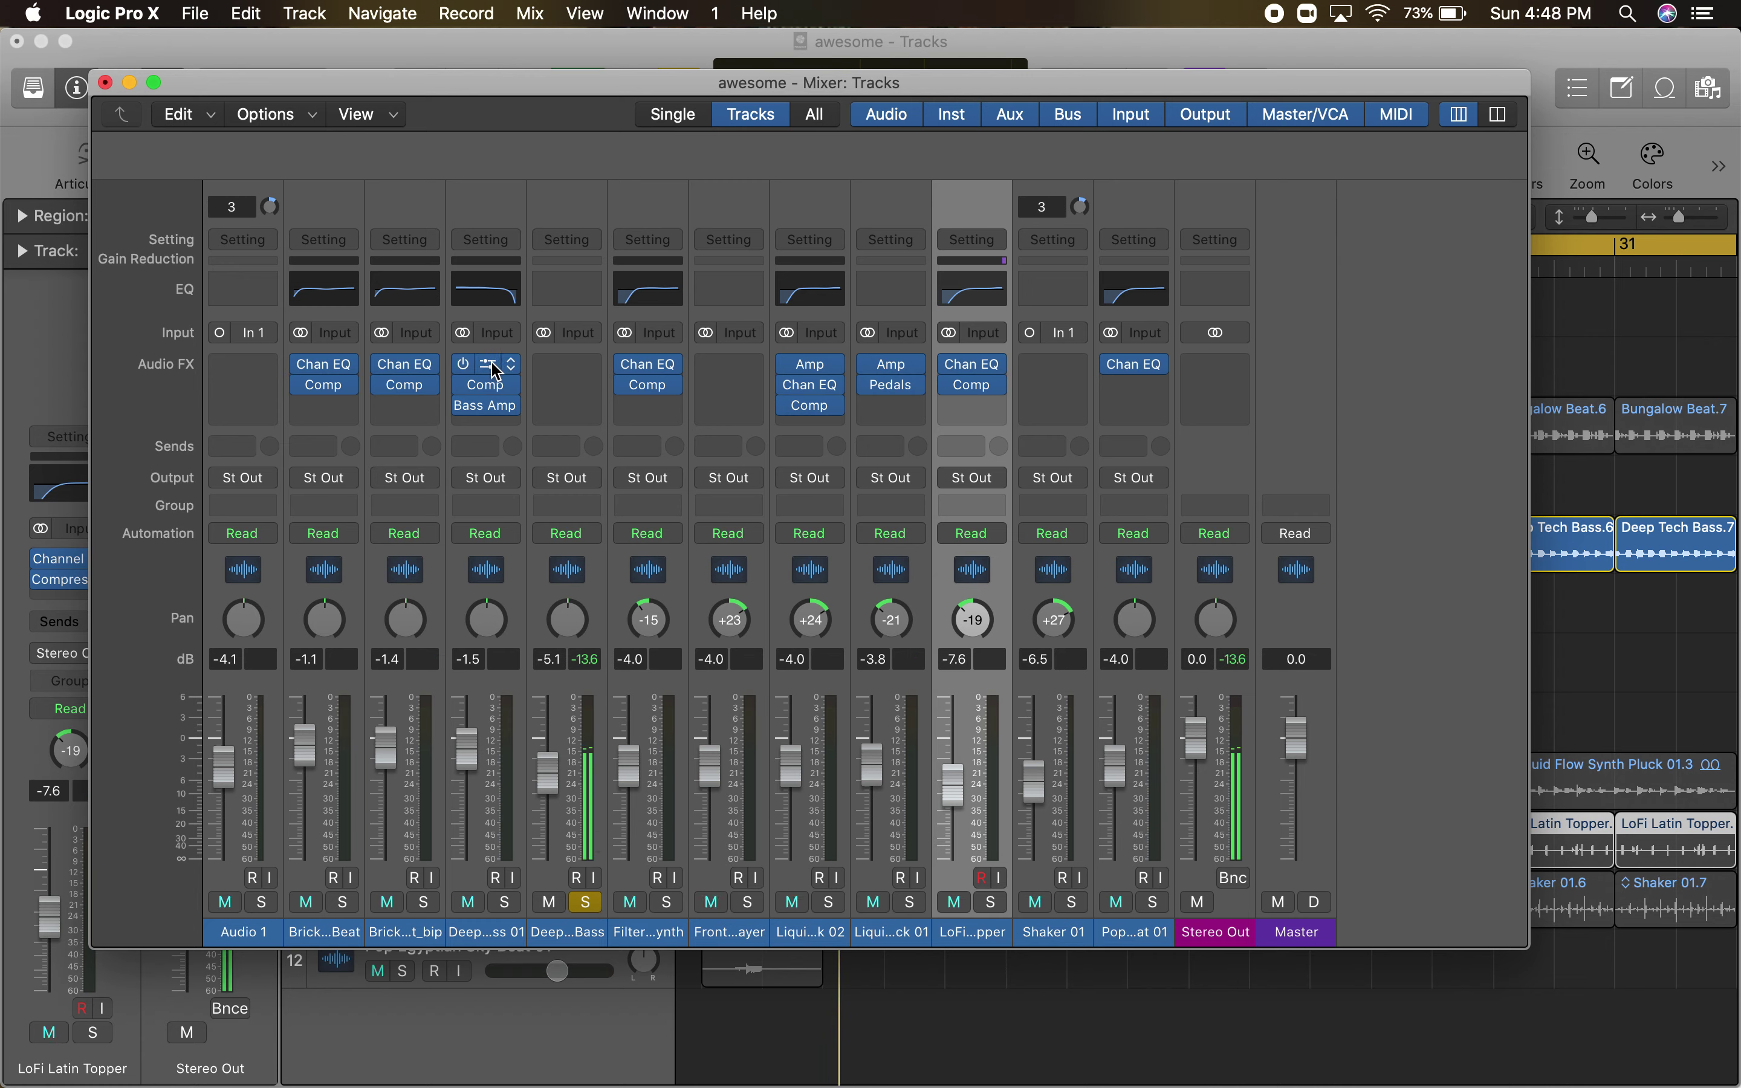
drag(495, 371, 567, 406)
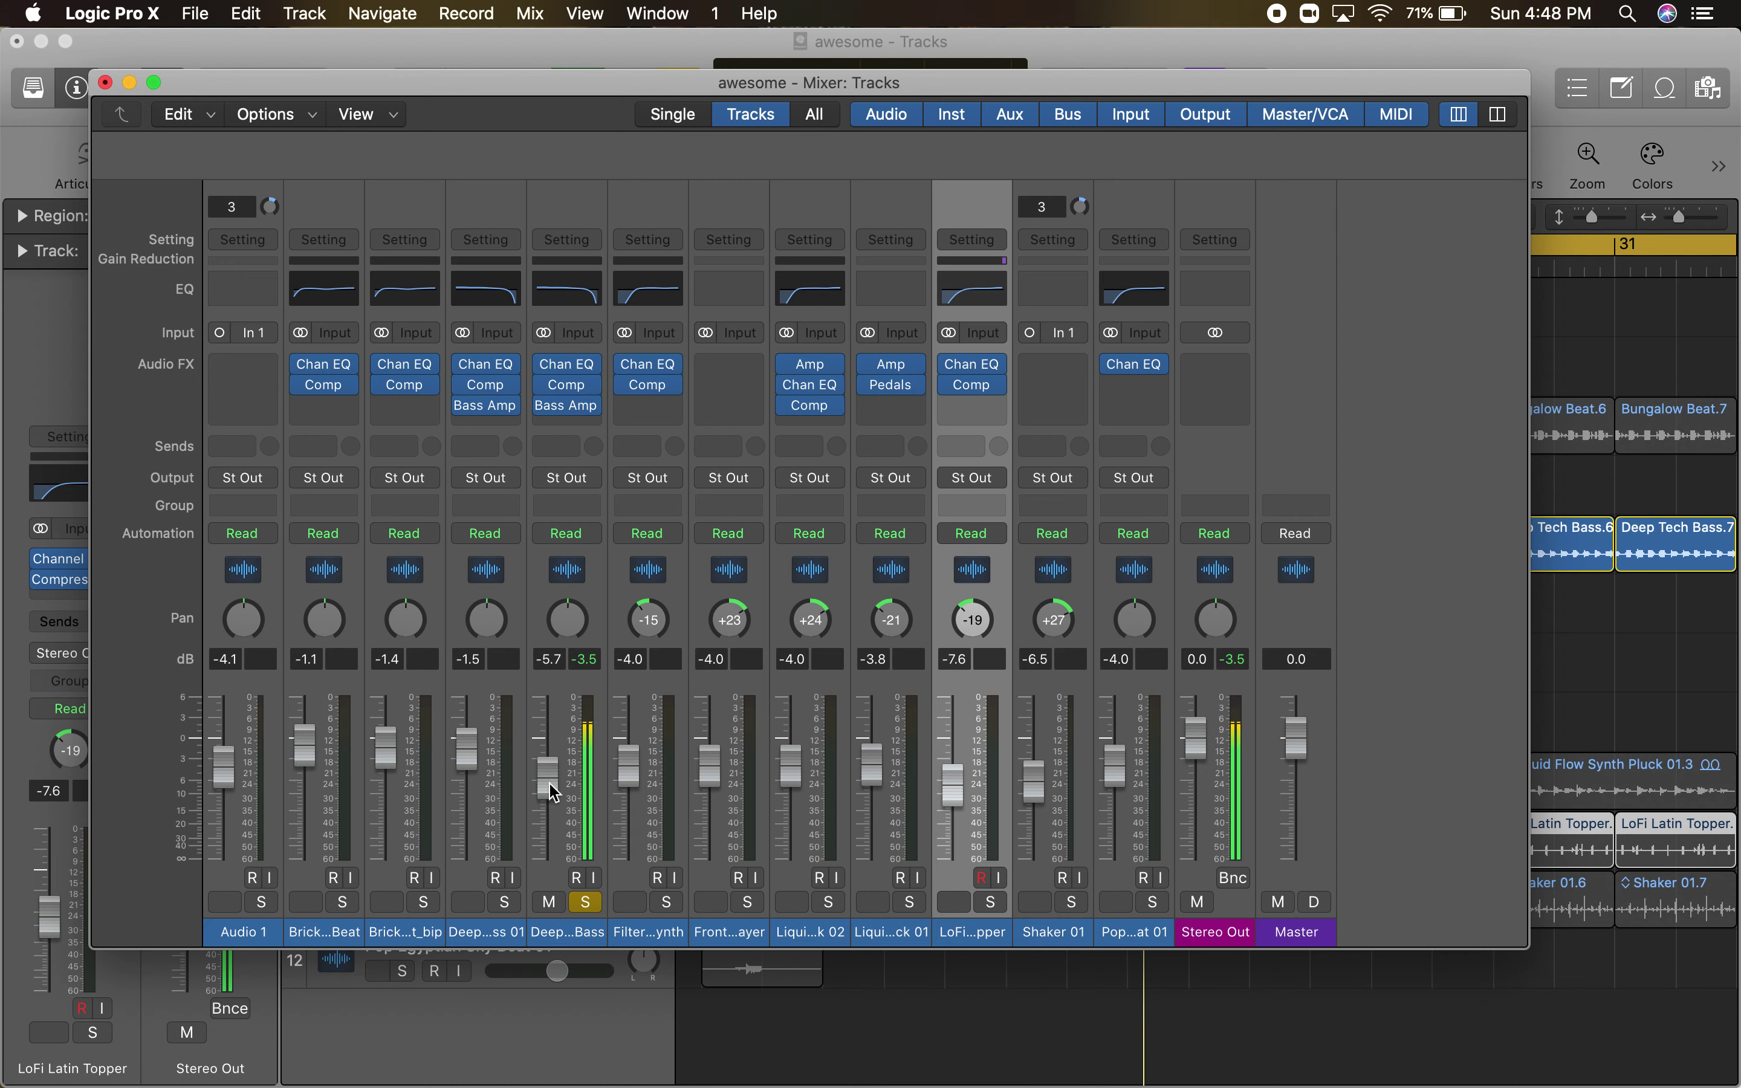
click(587, 903)
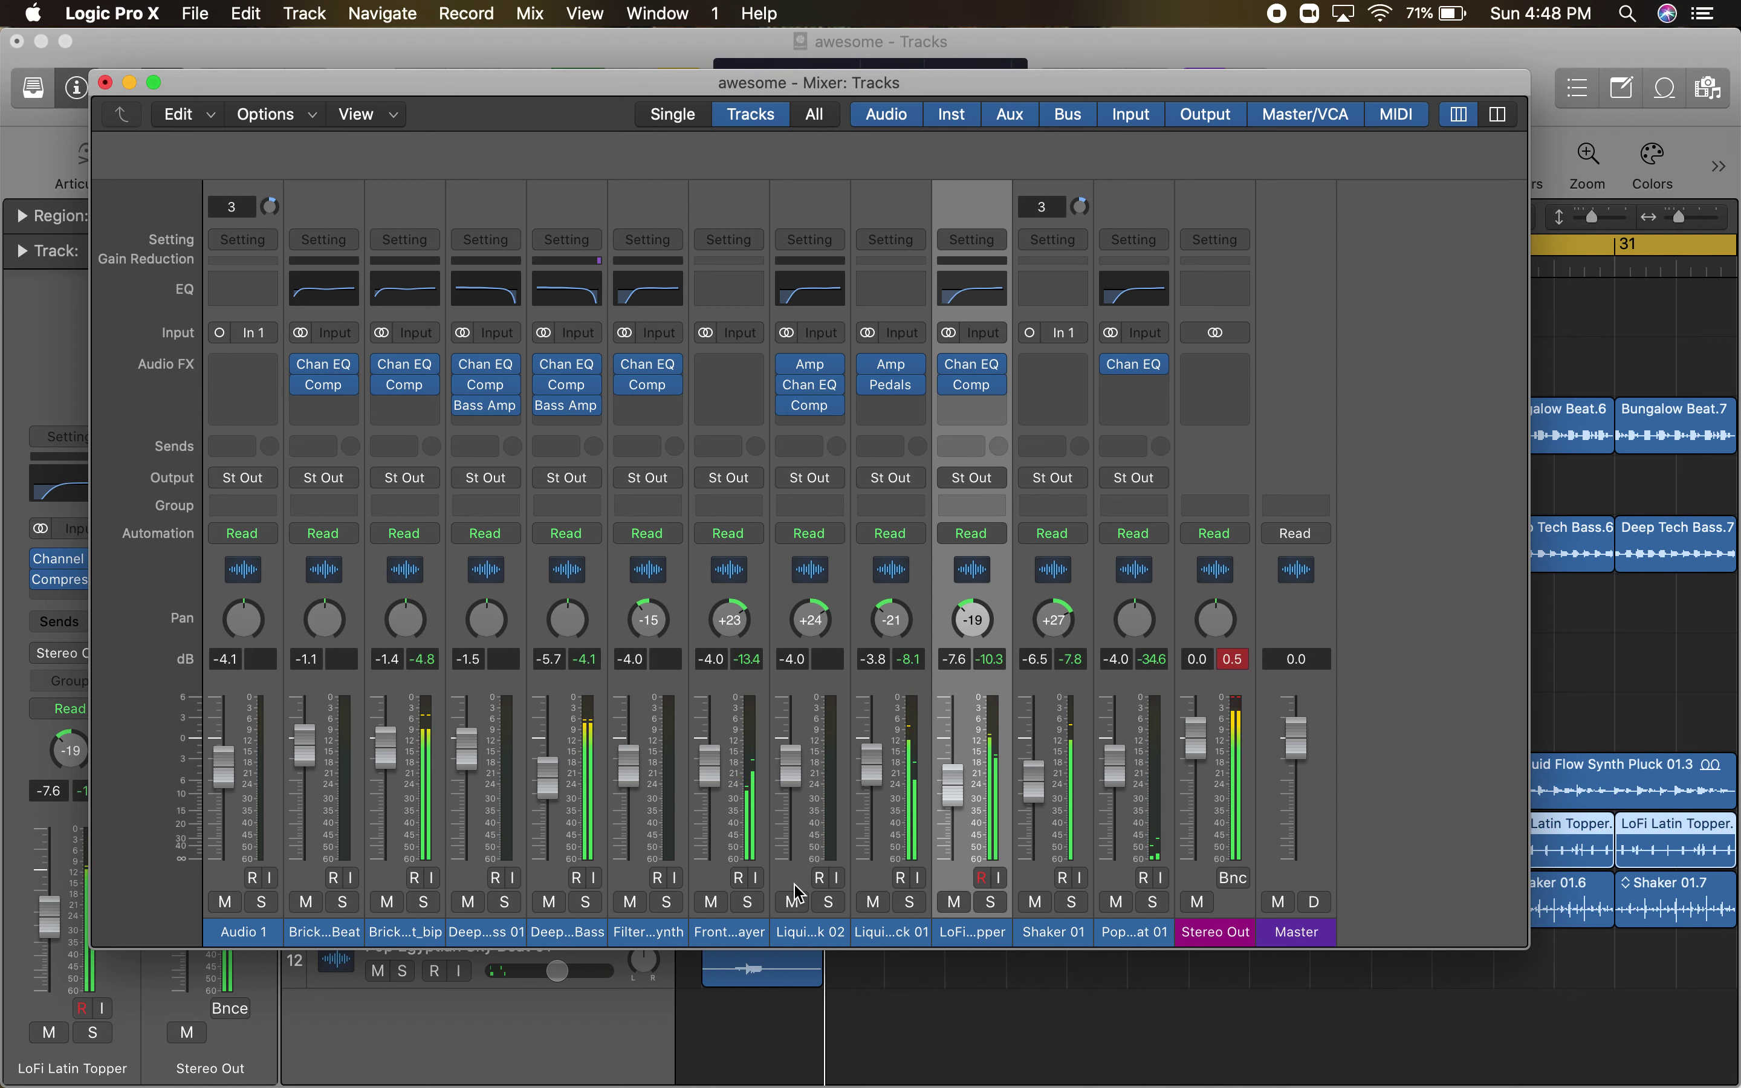
- Copy the Channel EQ and Compressor from Filtered Delay Synth onto the Frontal Lobe Layer channel and lower its volume to -4.6 dB
click(749, 903)
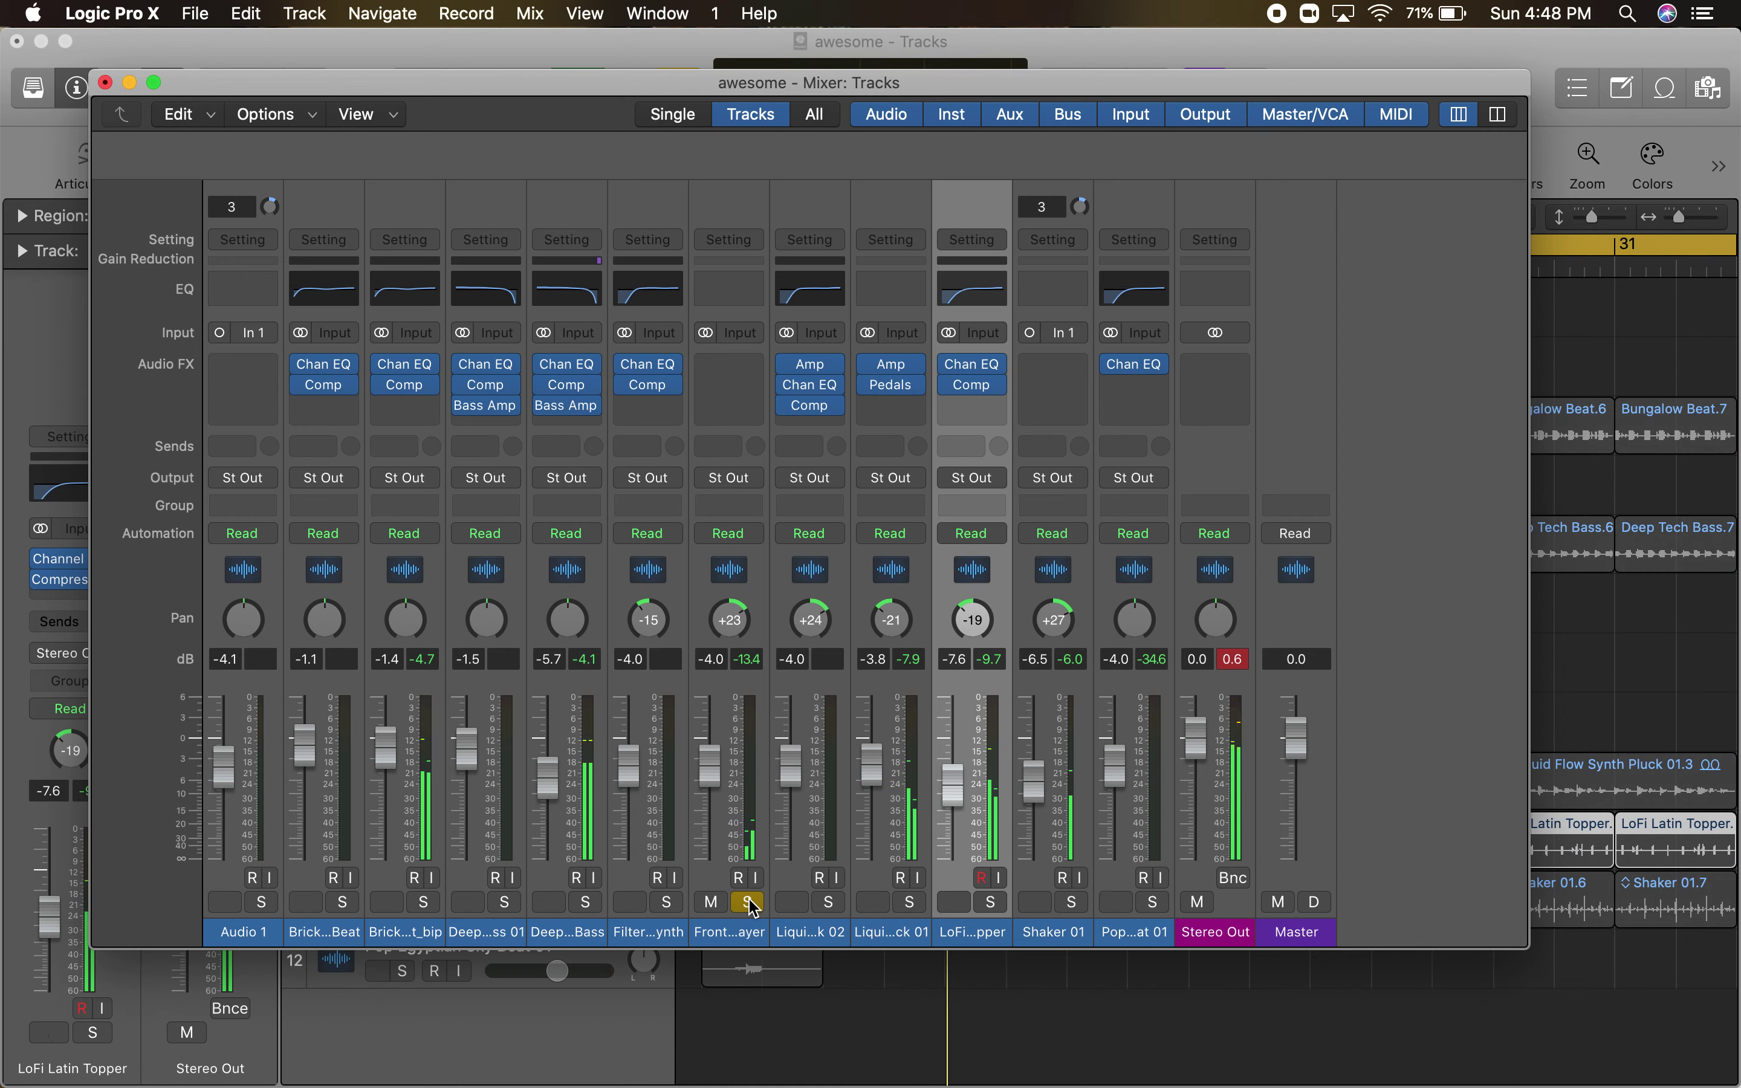
click(749, 903)
mouse_move(671, 392)
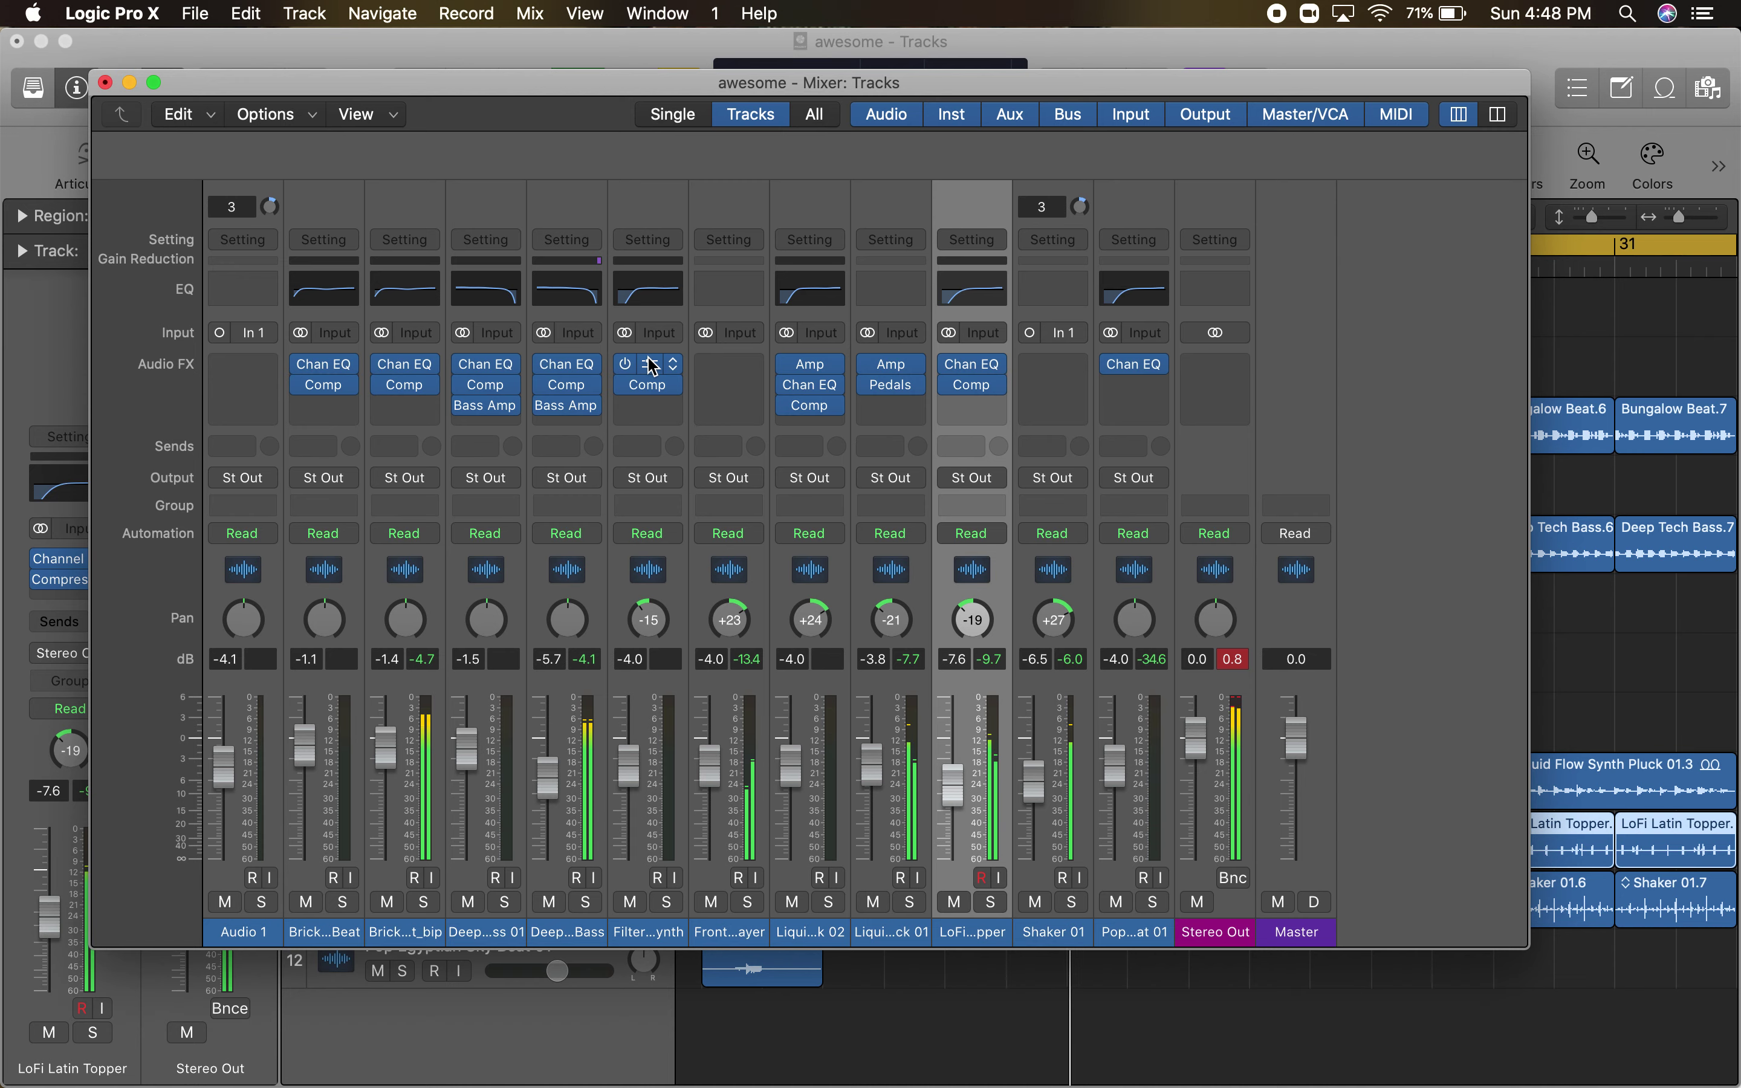
drag(651, 366, 727, 368)
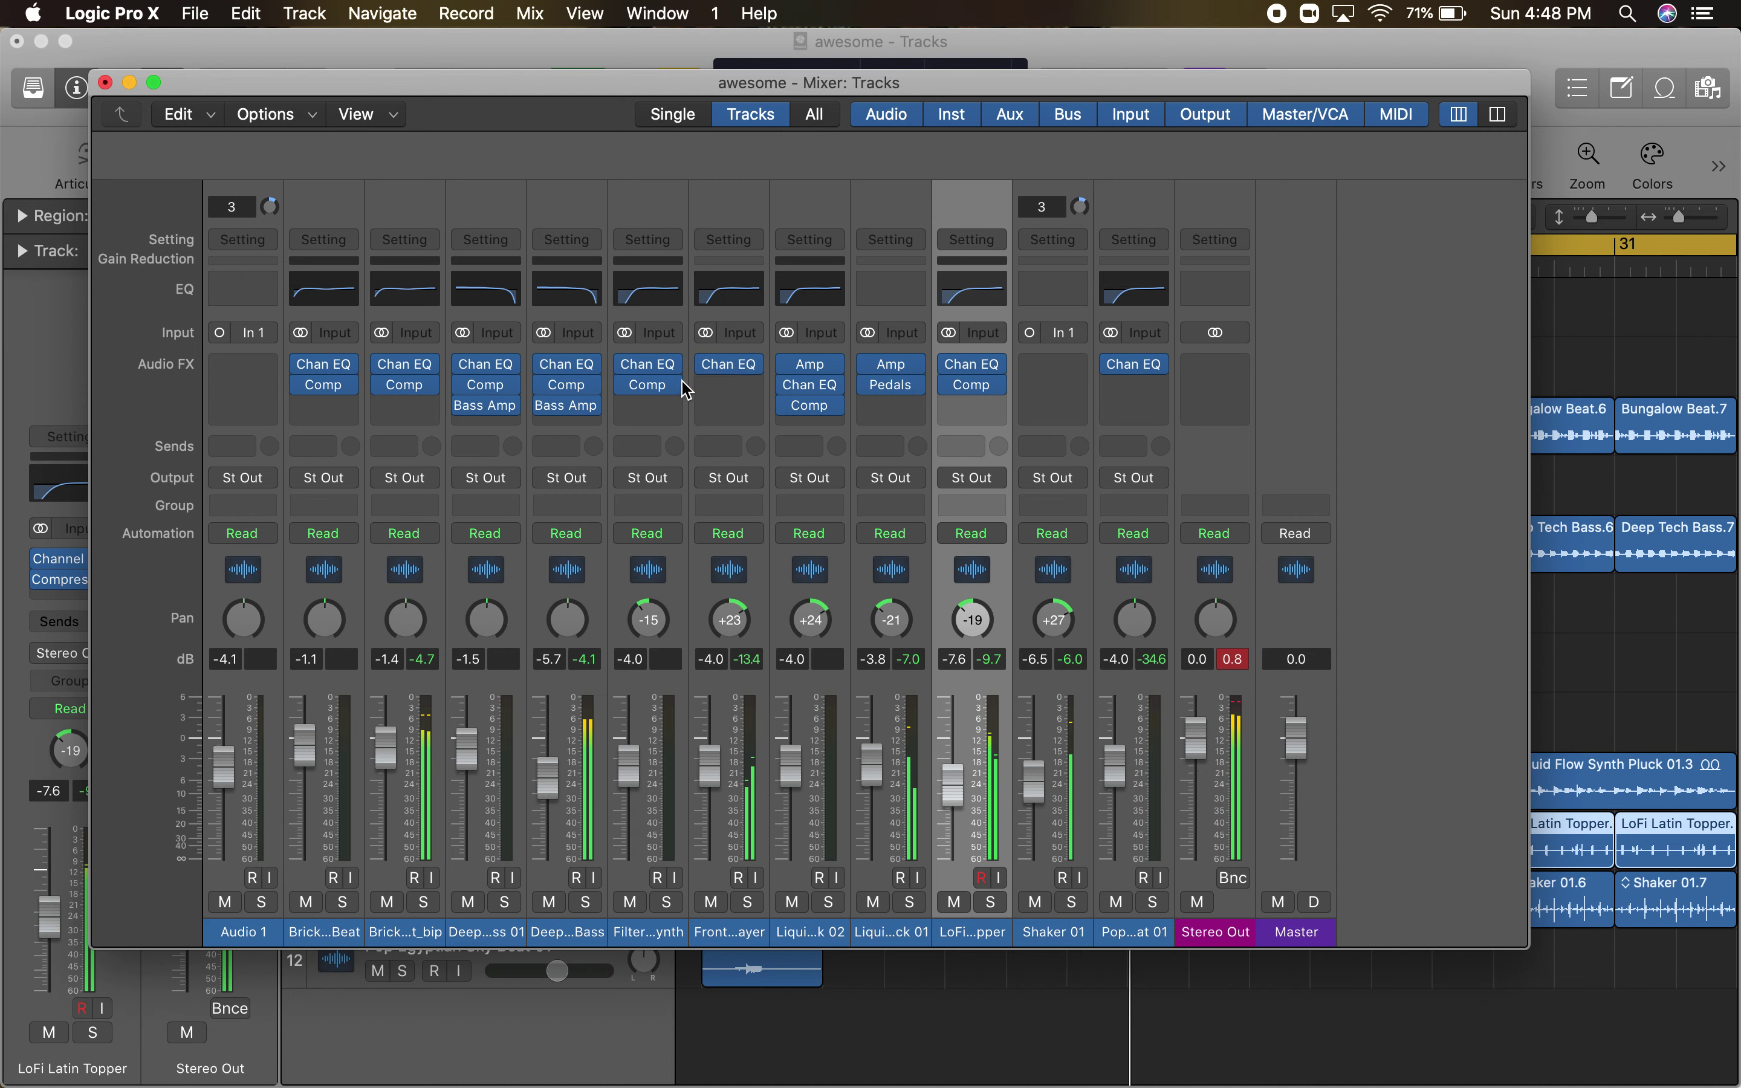
mouse_move(731, 394)
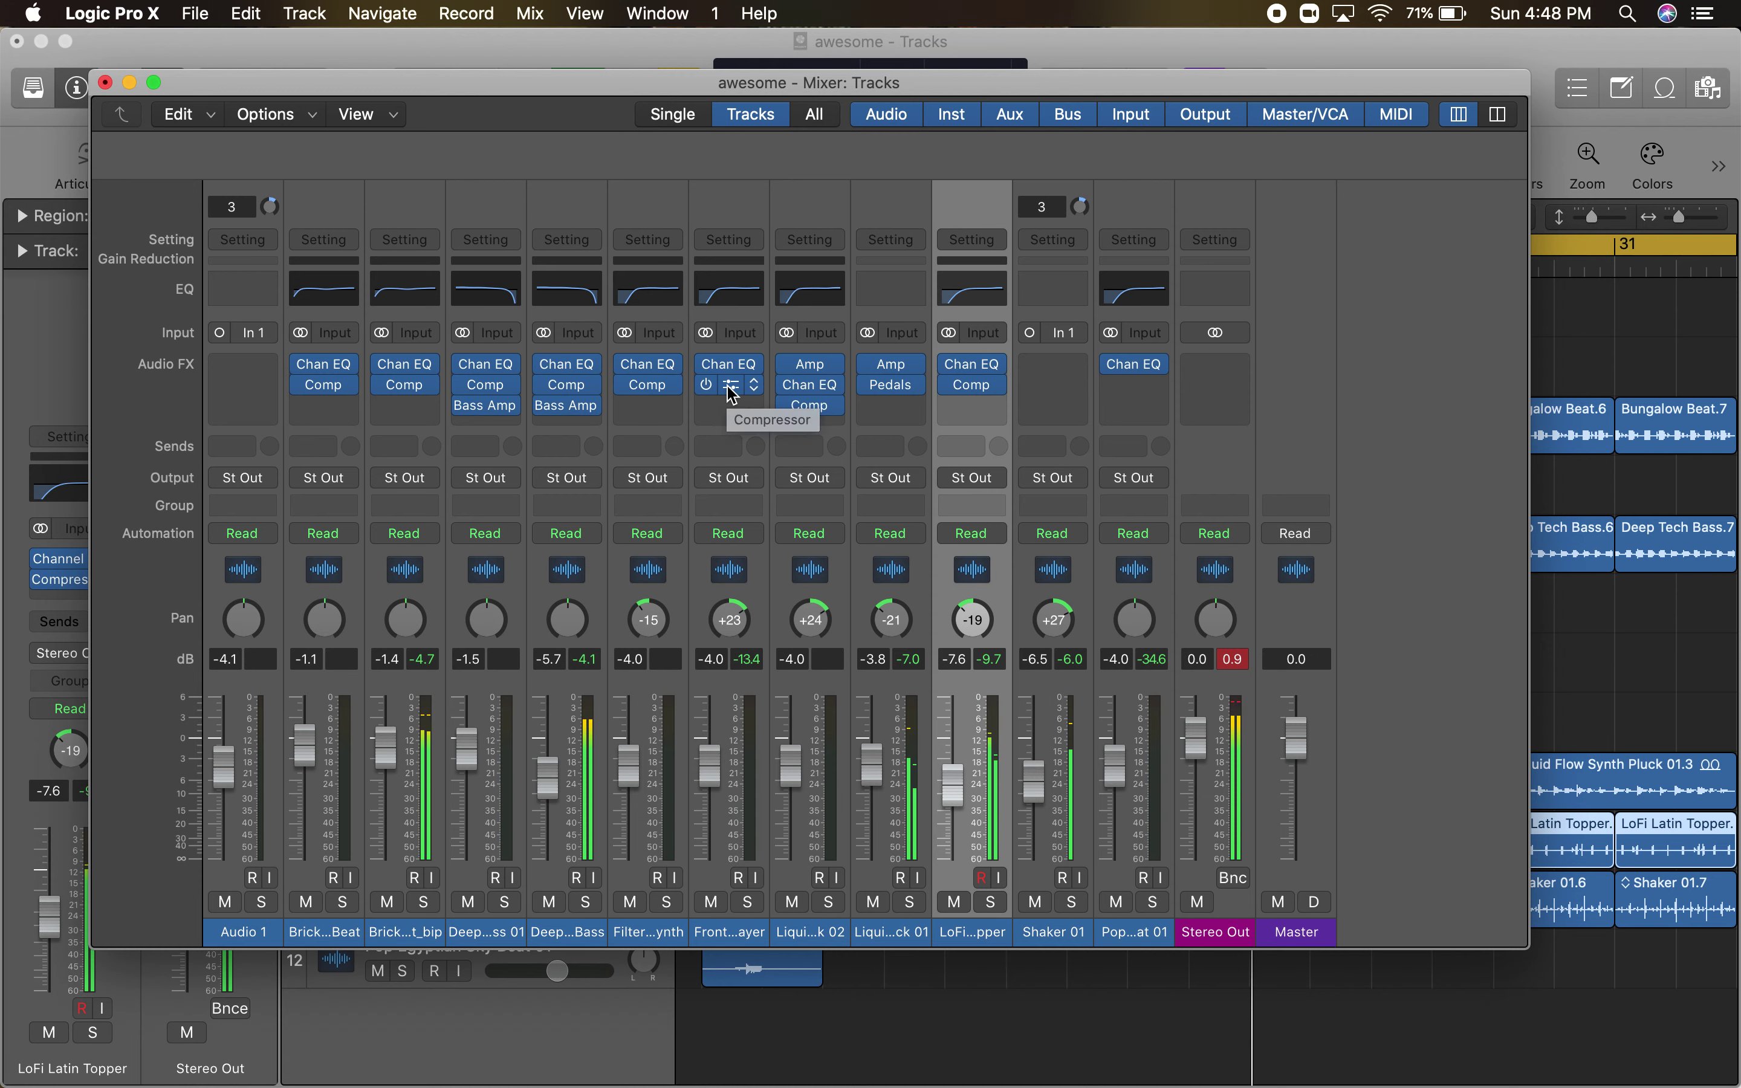
click(731, 386)
drag(709, 764, 707, 773)
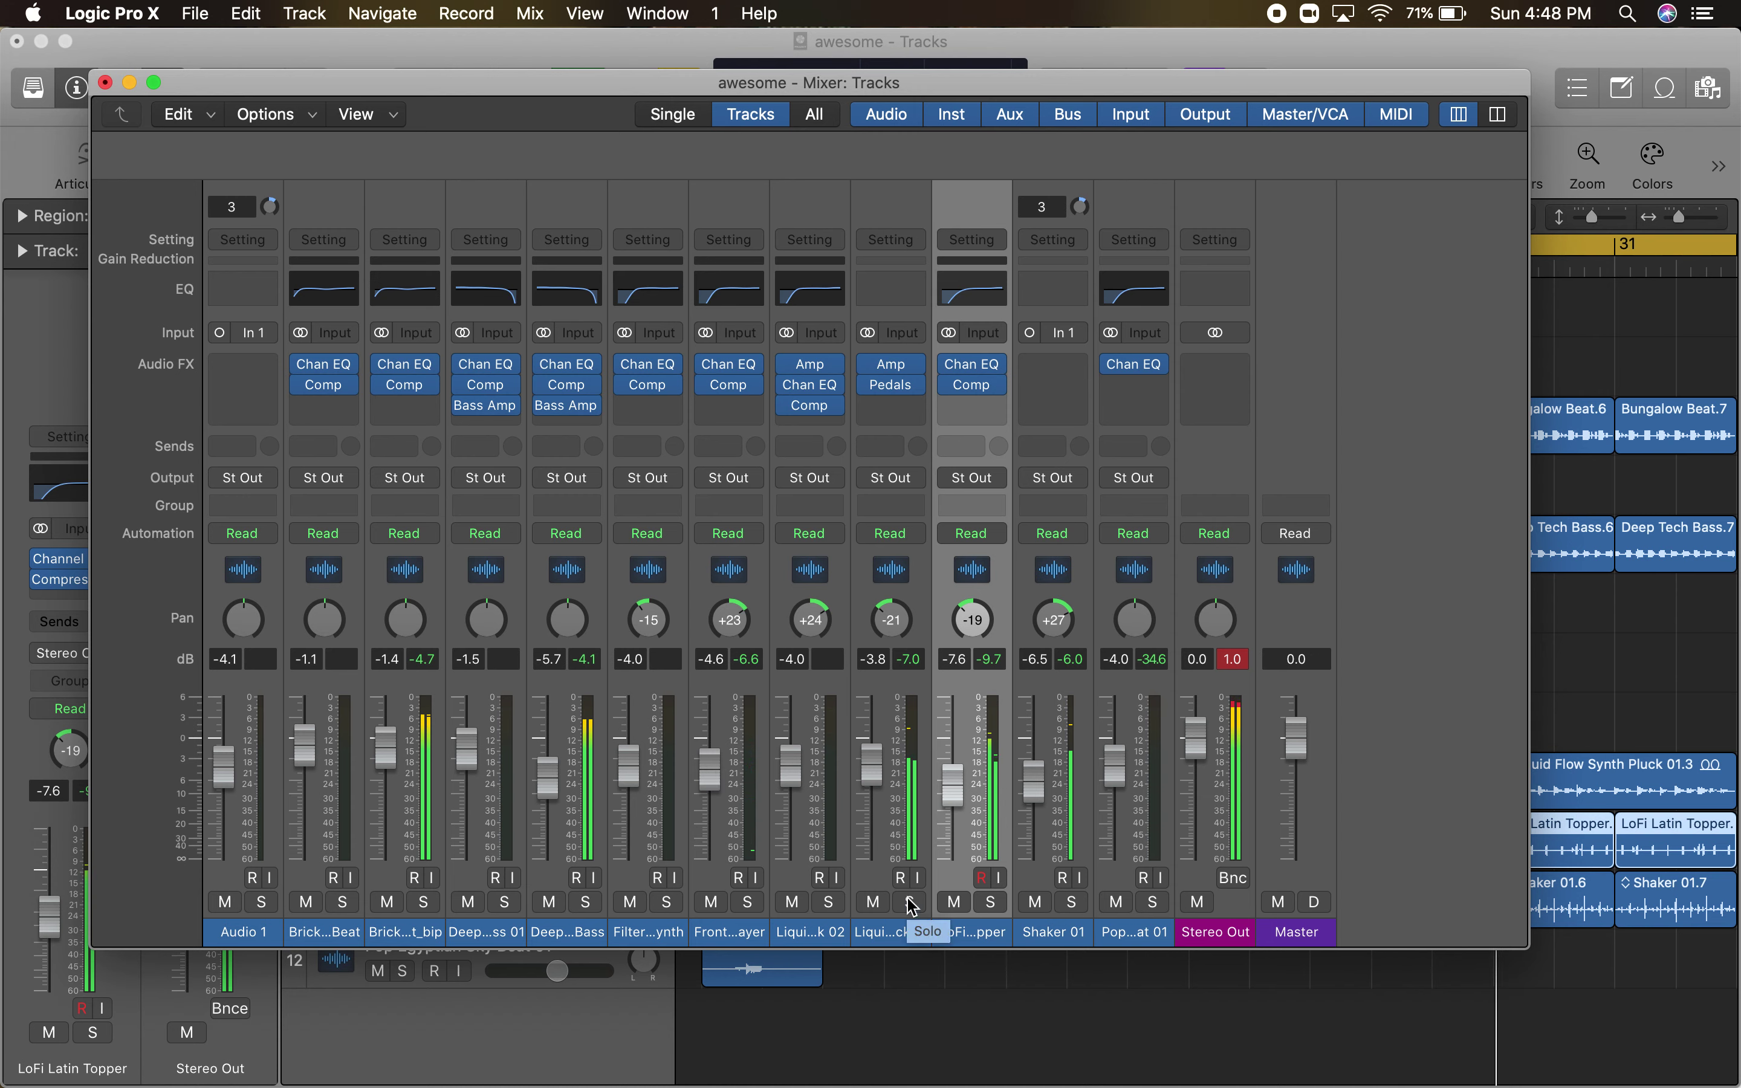
- Audition the LoFi Latin Topper and Shaker 01 channels one after the other in solo
click(994, 908)
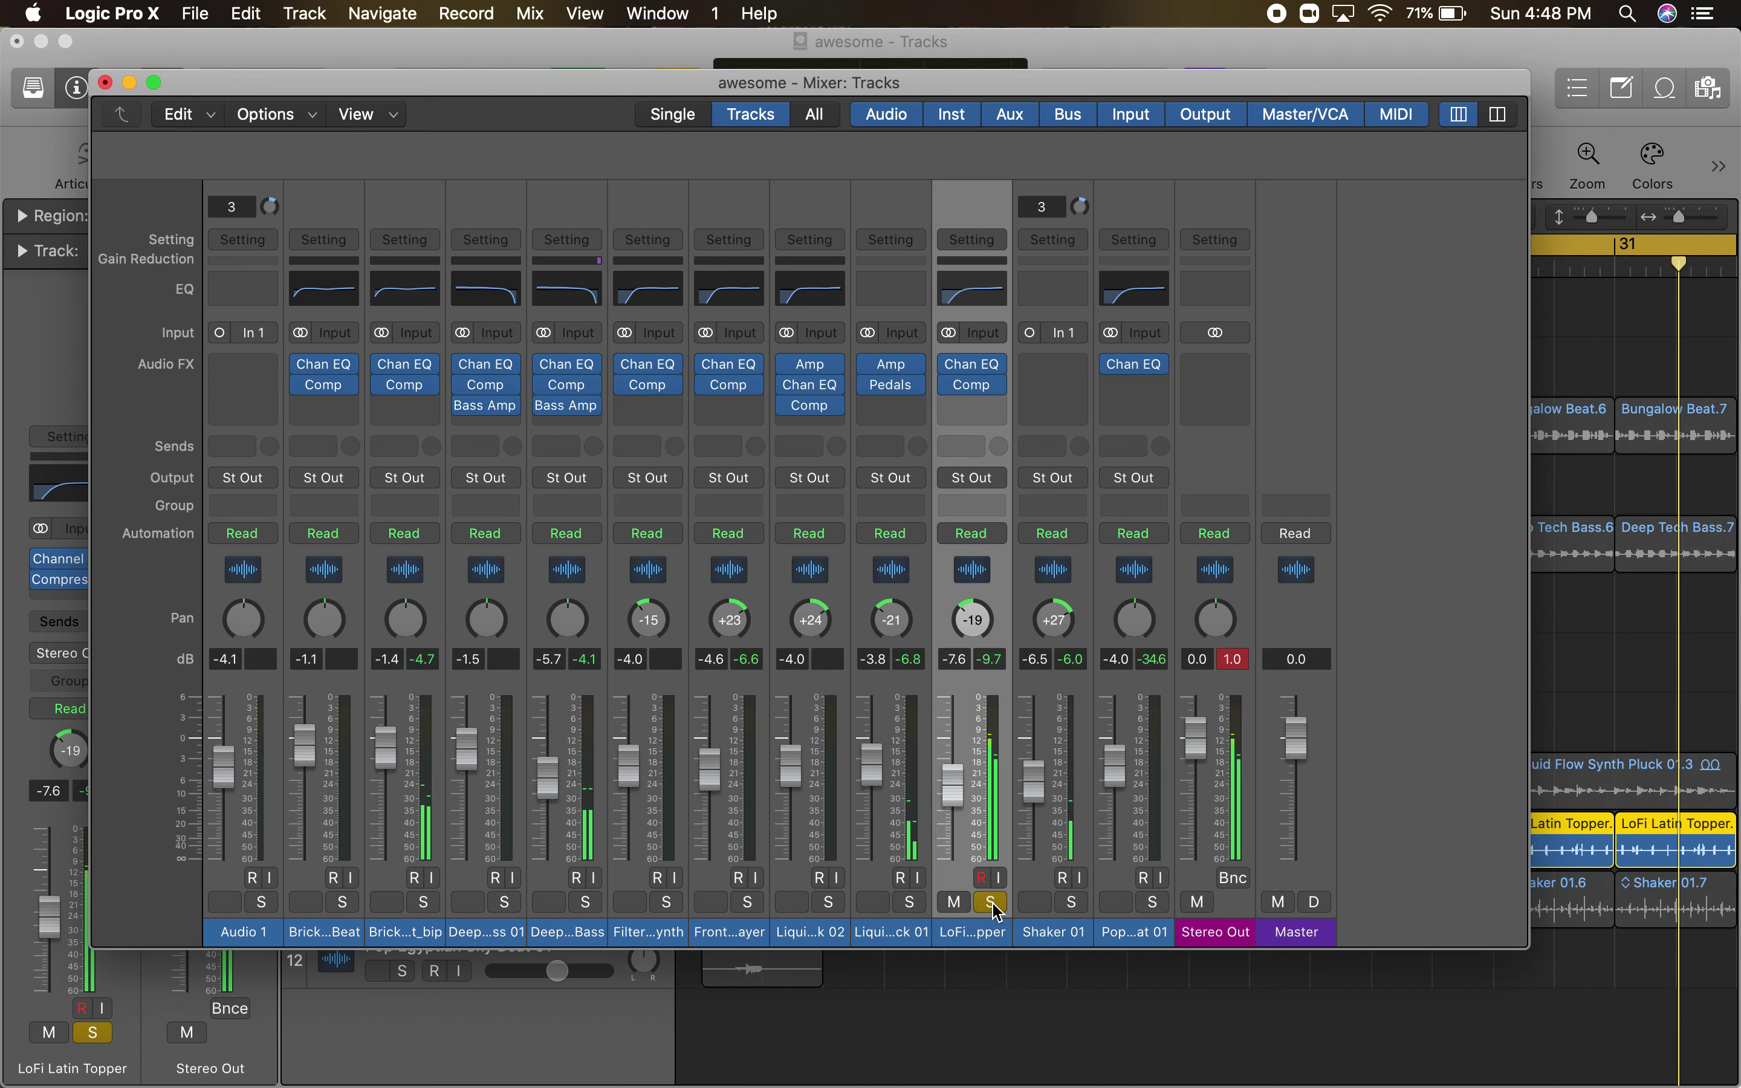
click(992, 904)
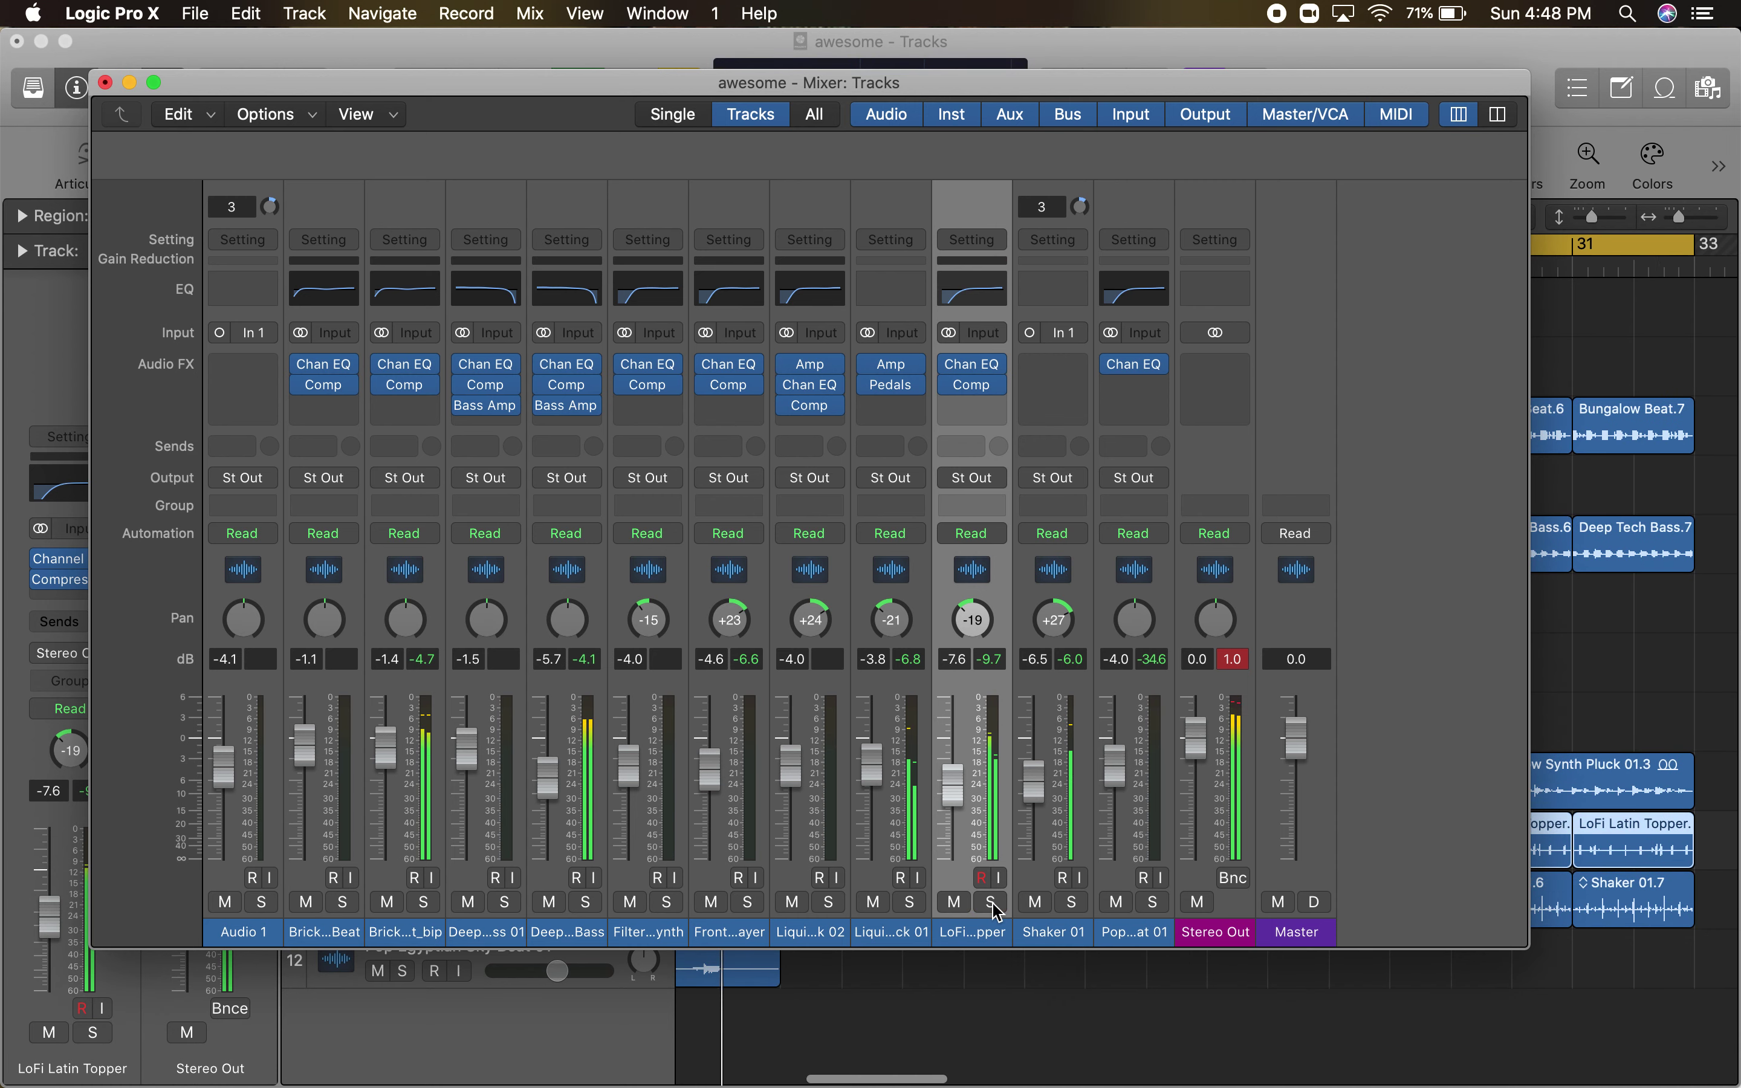
click(1072, 904)
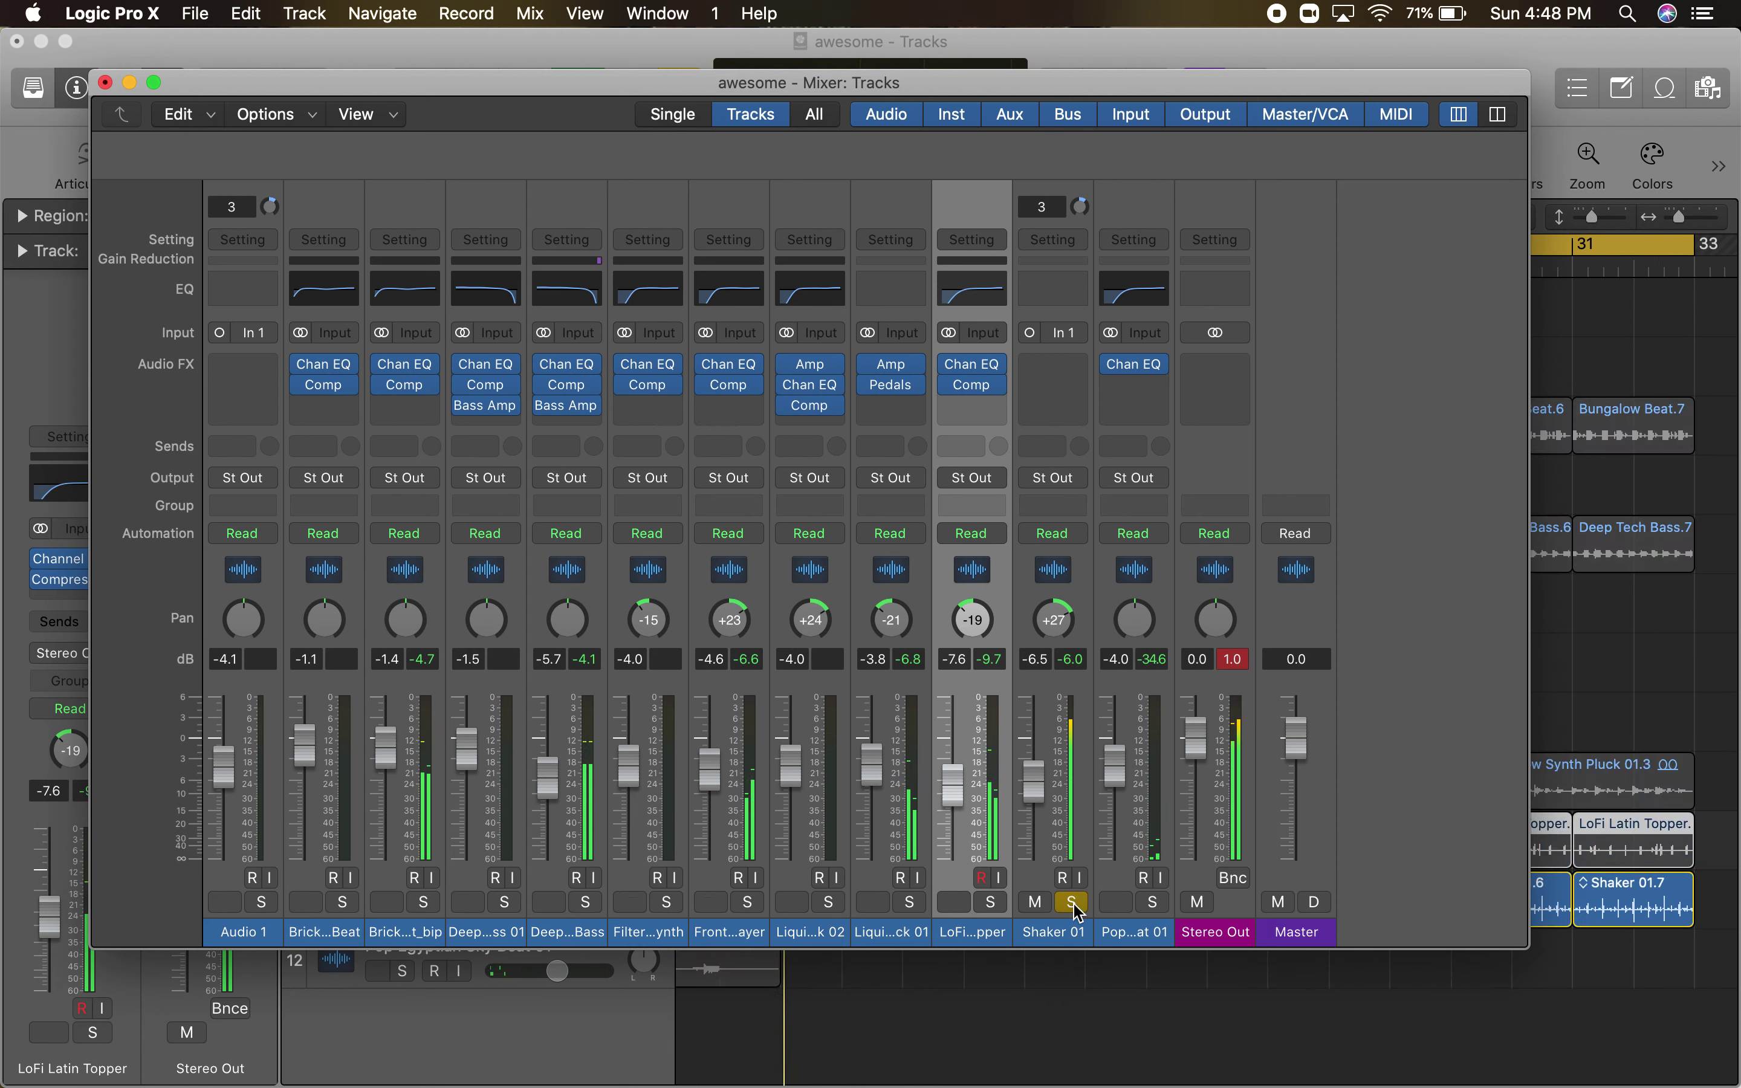
click(1072, 903)
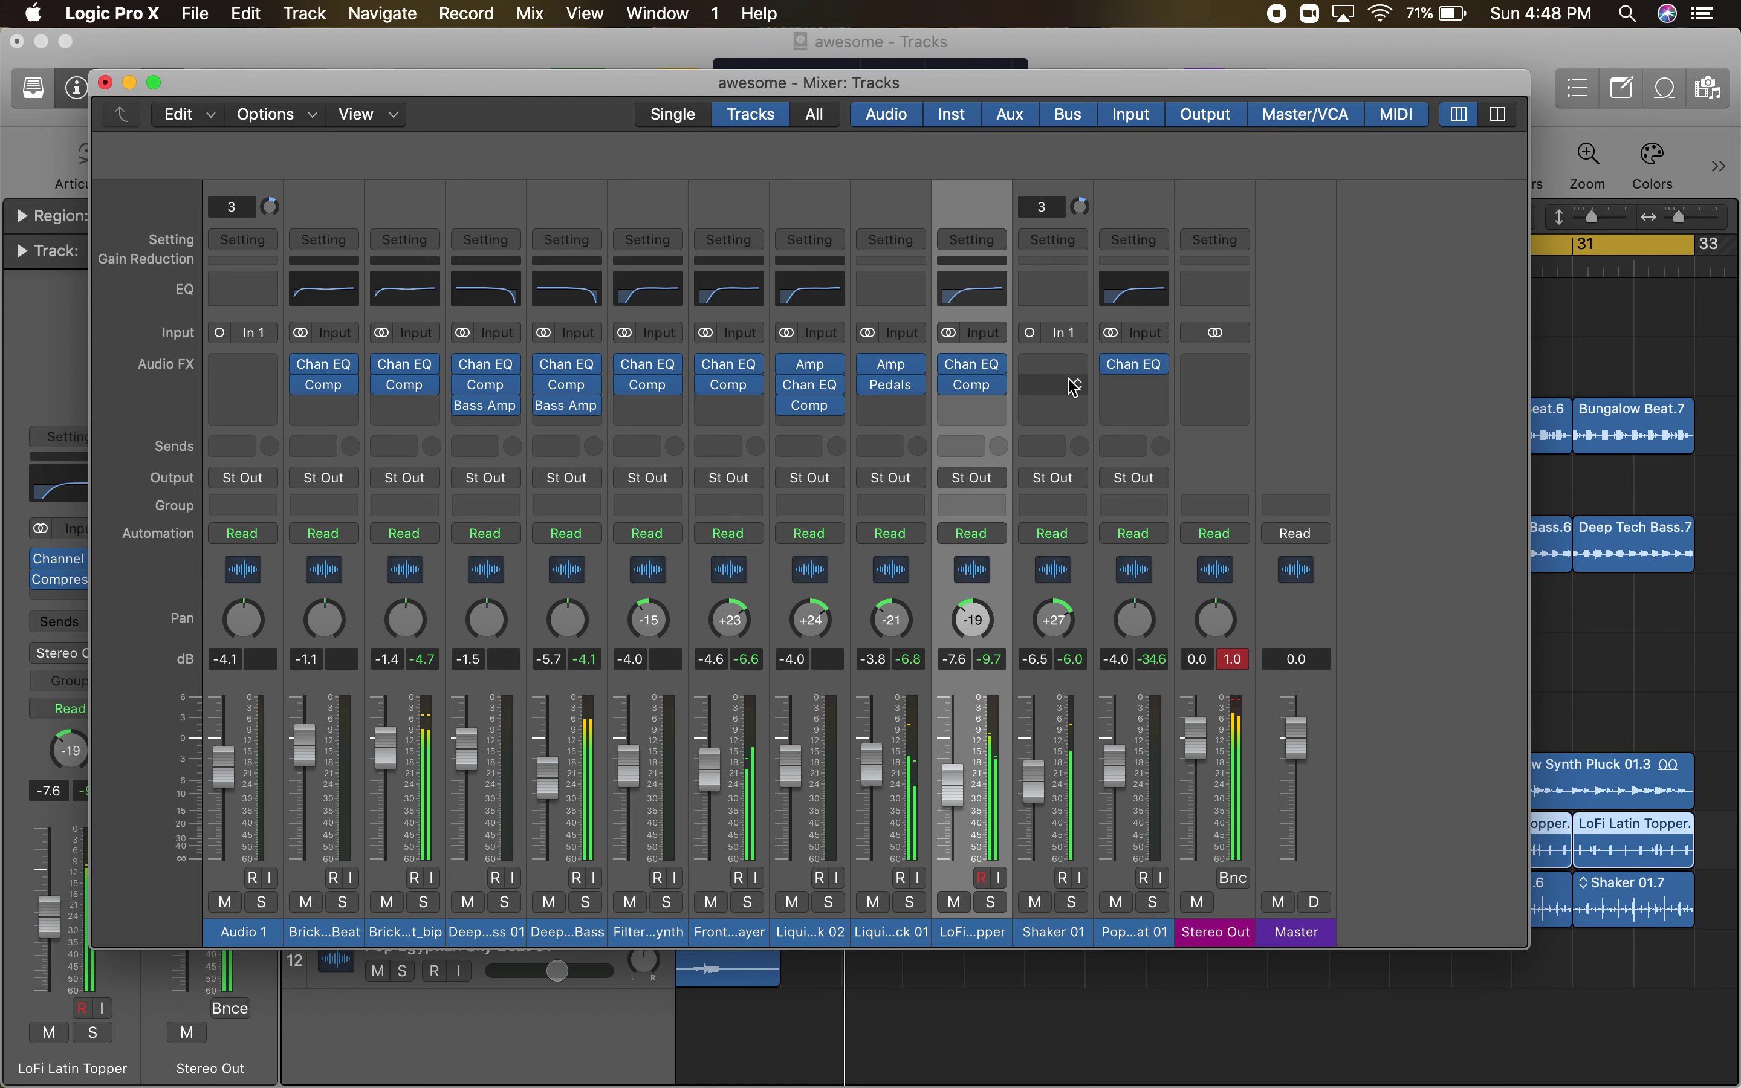
- Solo the Shaker 01 channel and add a Channel EQ to it
click(1073, 904)
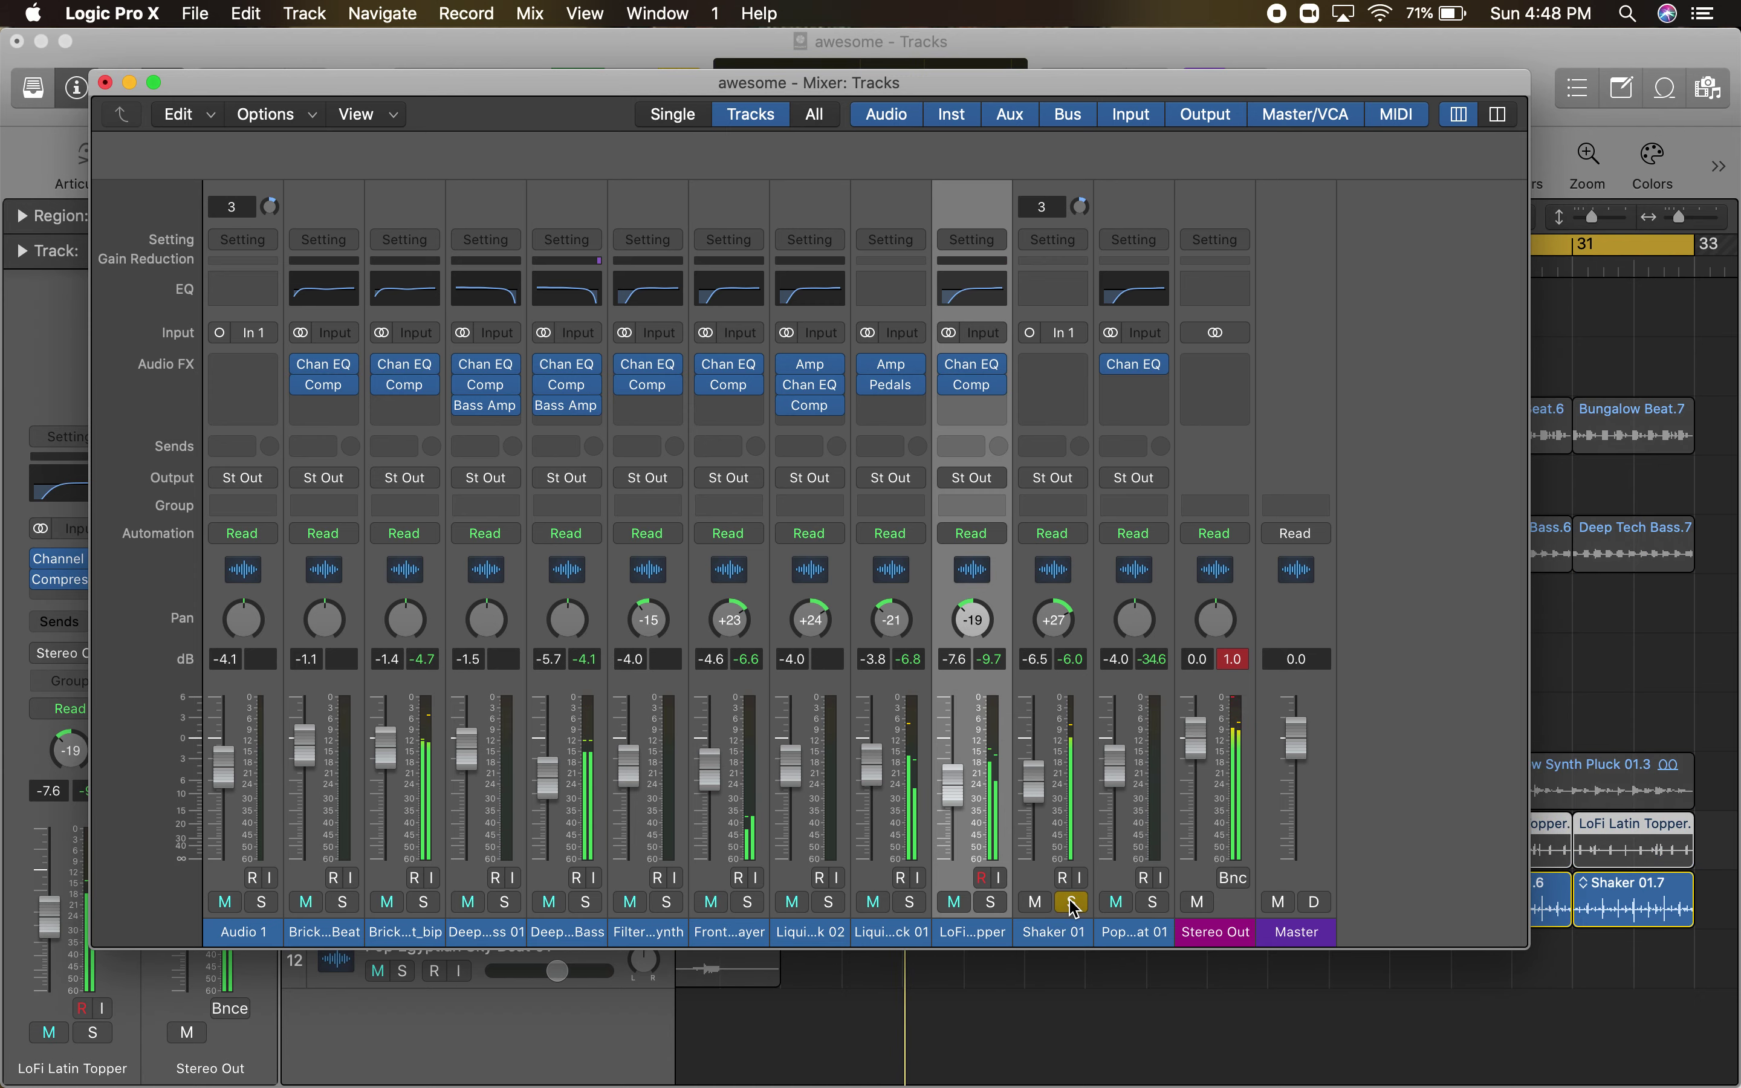
click(1061, 284)
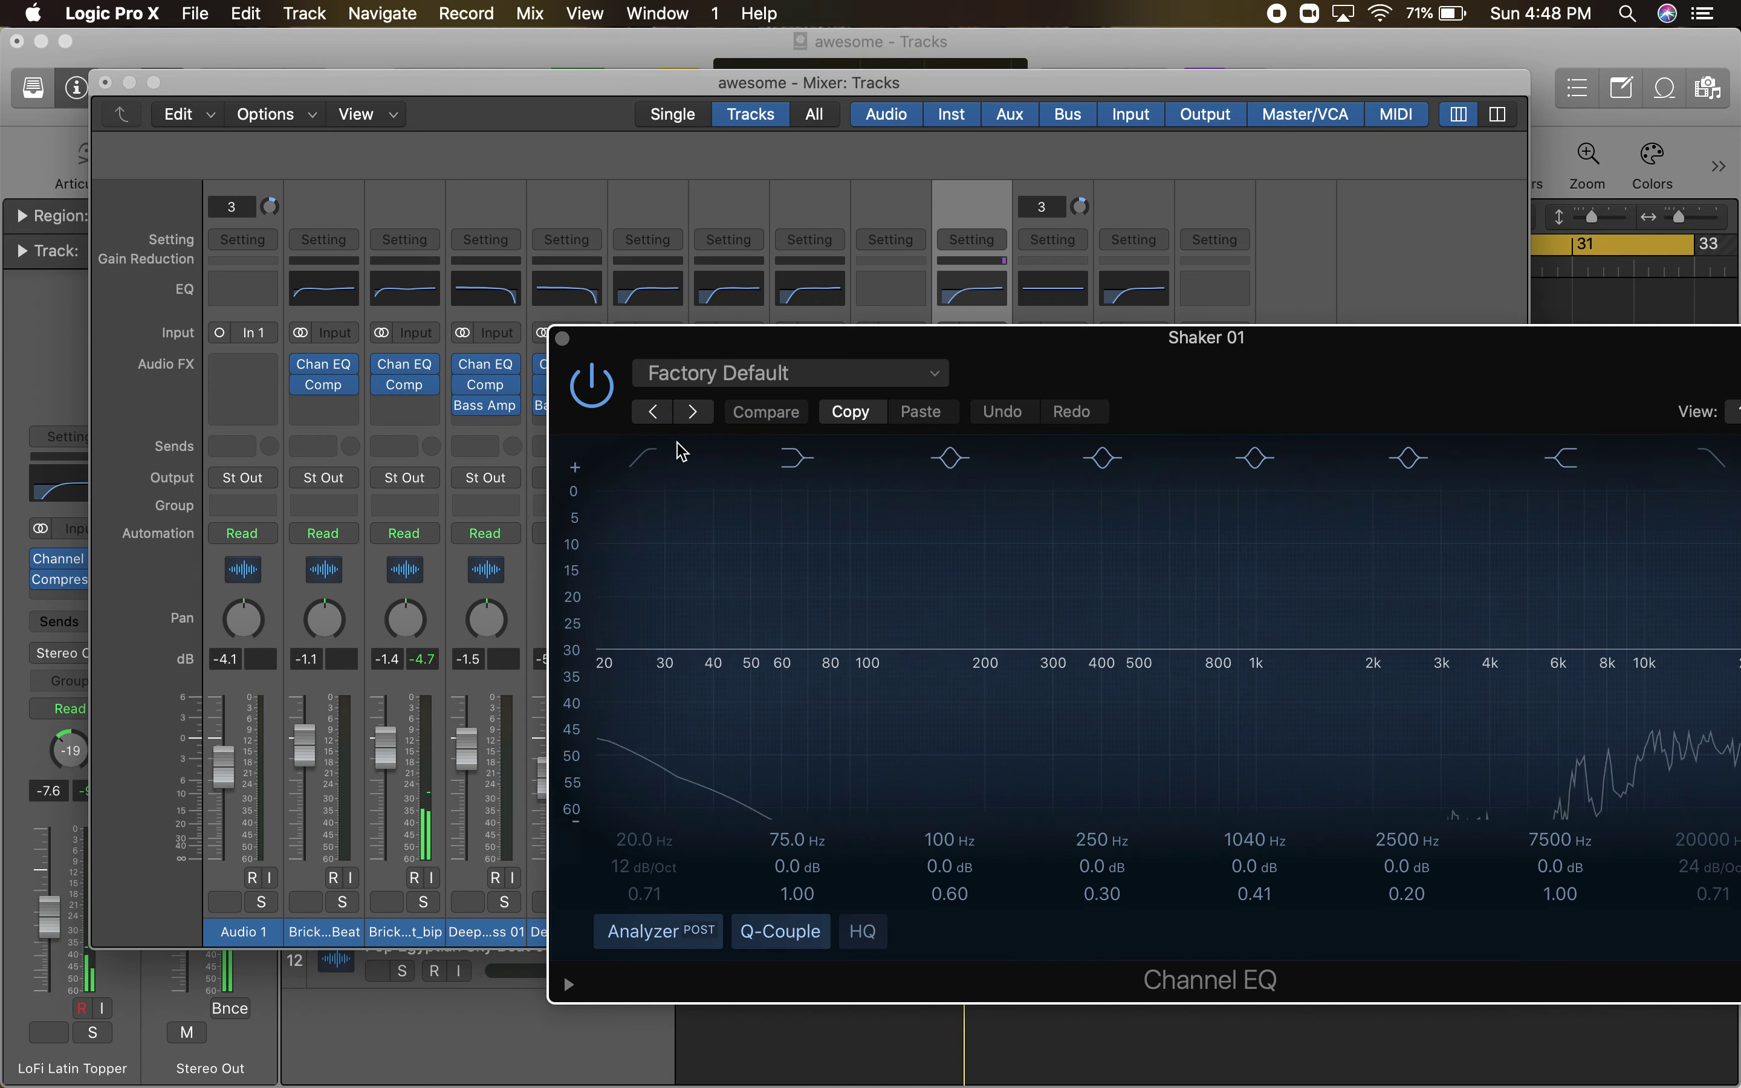
drag(917, 335, 647, 212)
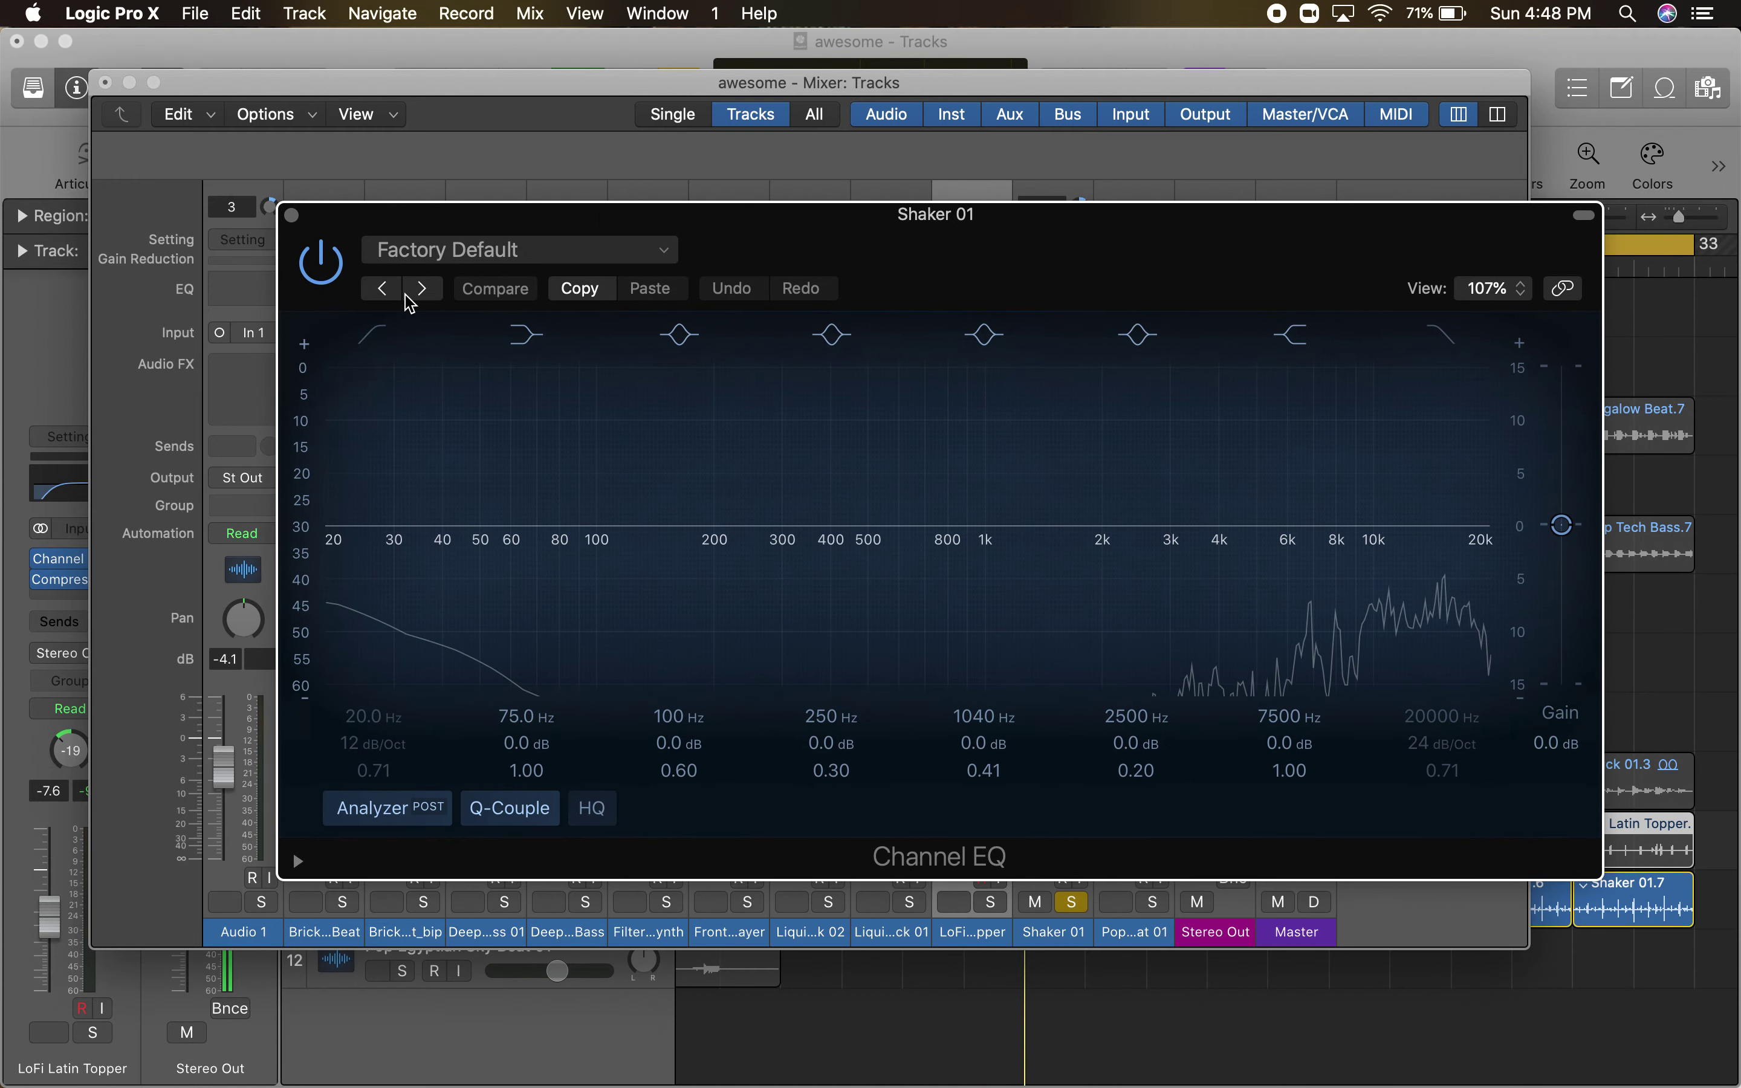
- Shape Shaker 01's EQ with a low cut at 430 Hz, Q 0.15, and a 0.7 dB high-shelf boost at 7500 Hz
click(375, 336)
drag(343, 551, 735, 652)
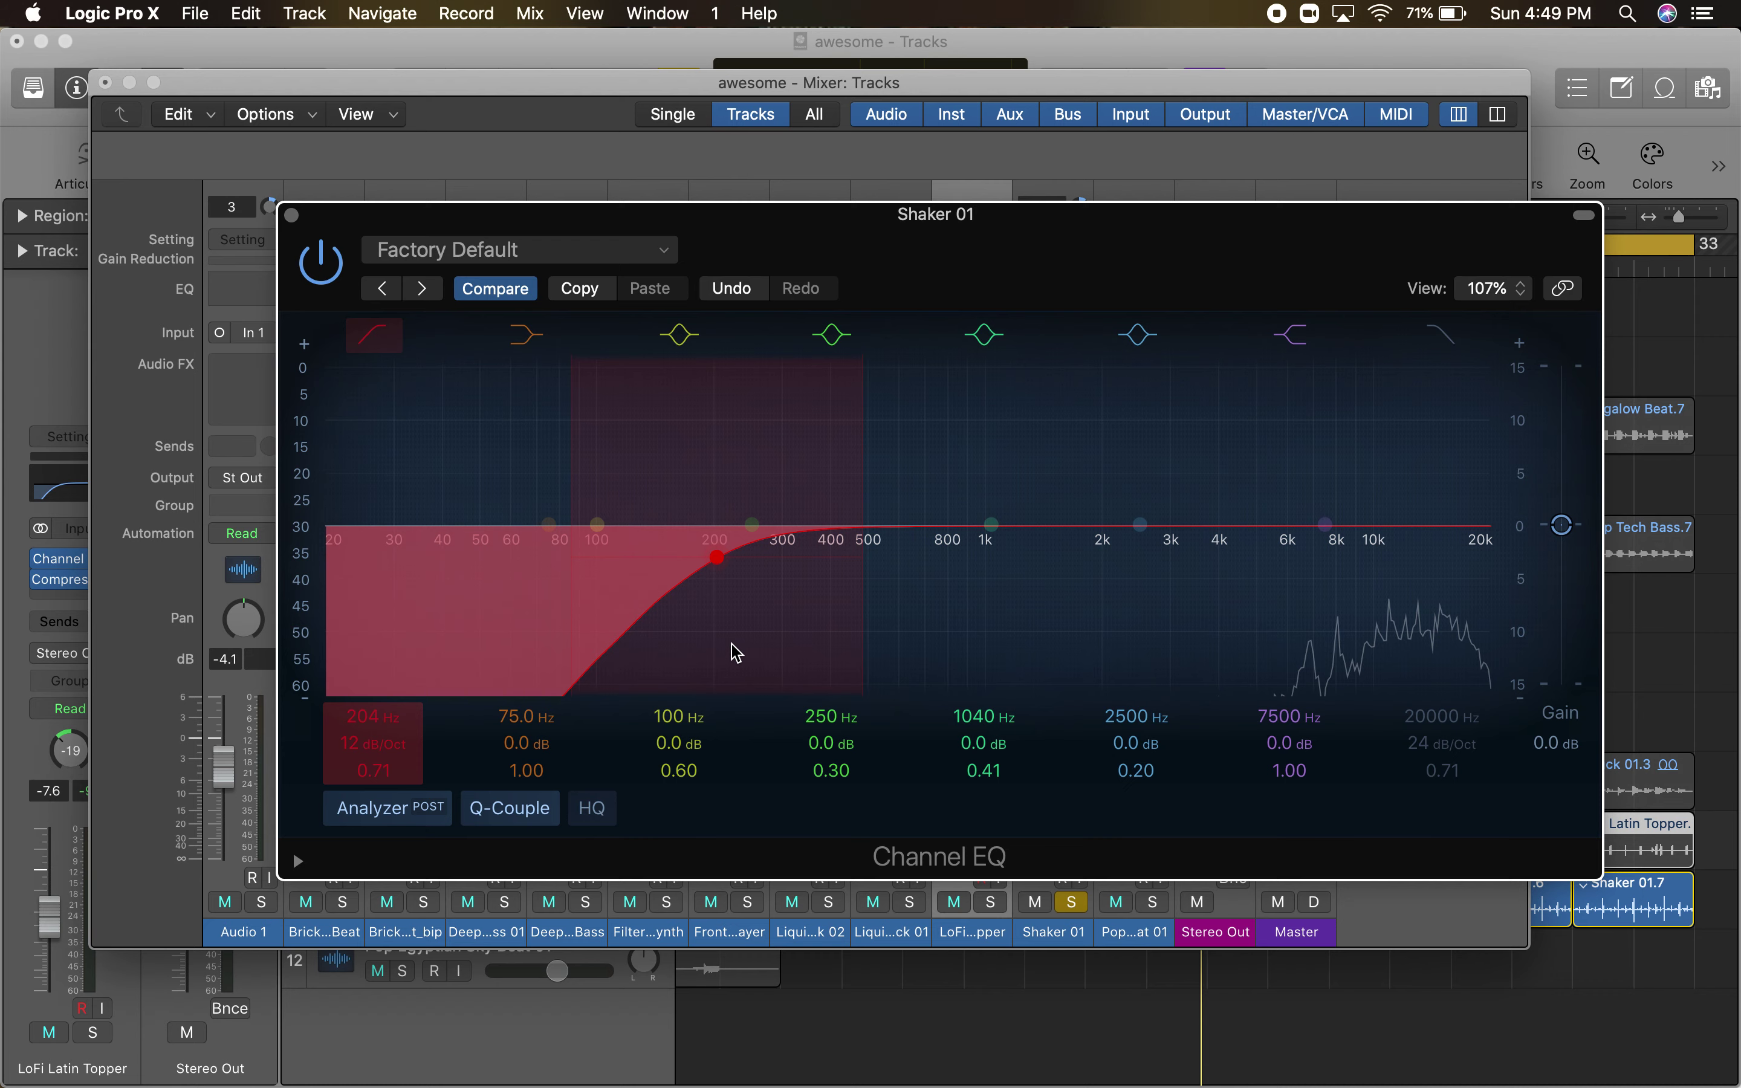
mouse_move(715, 562)
mouse_down()
mouse_move(544, 602)
mouse_move(741, 564)
mouse_move(455, 572)
mouse_move(285, 619)
mouse_up()
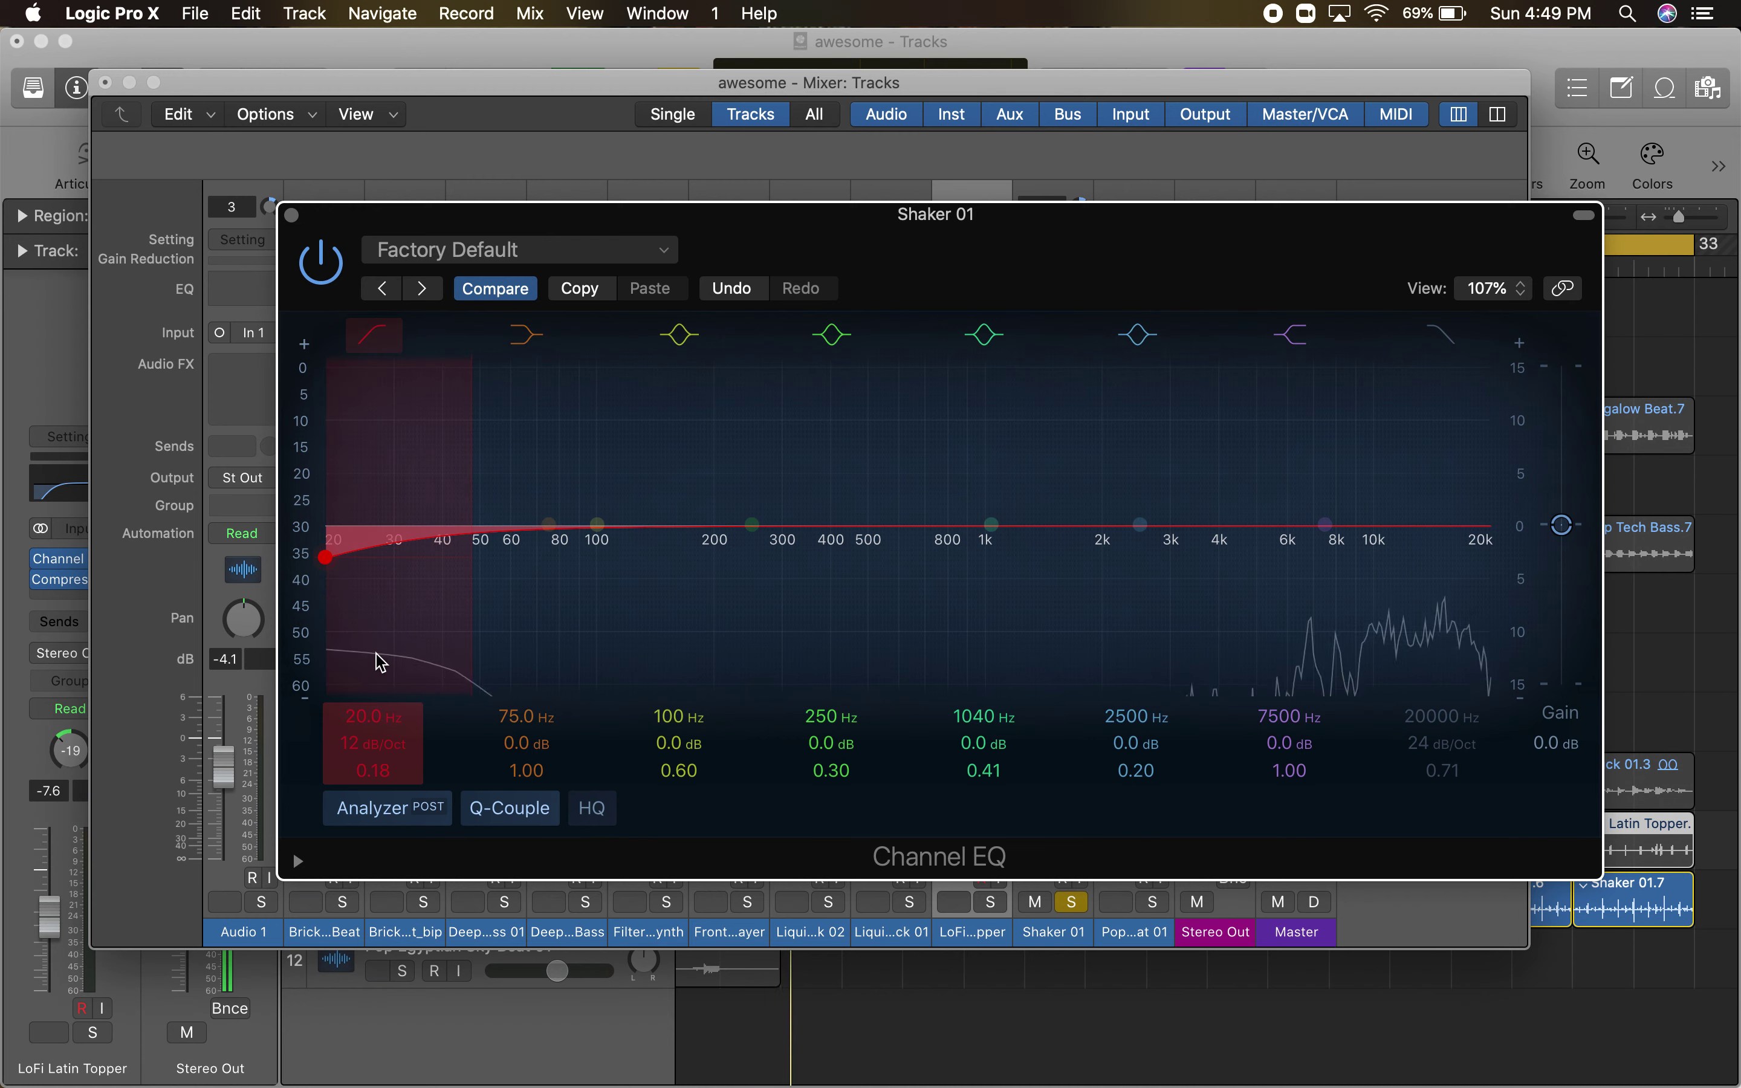
mouse_move(345, 564)
mouse_down()
mouse_move(703, 614)
mouse_move(858, 599)
mouse_up()
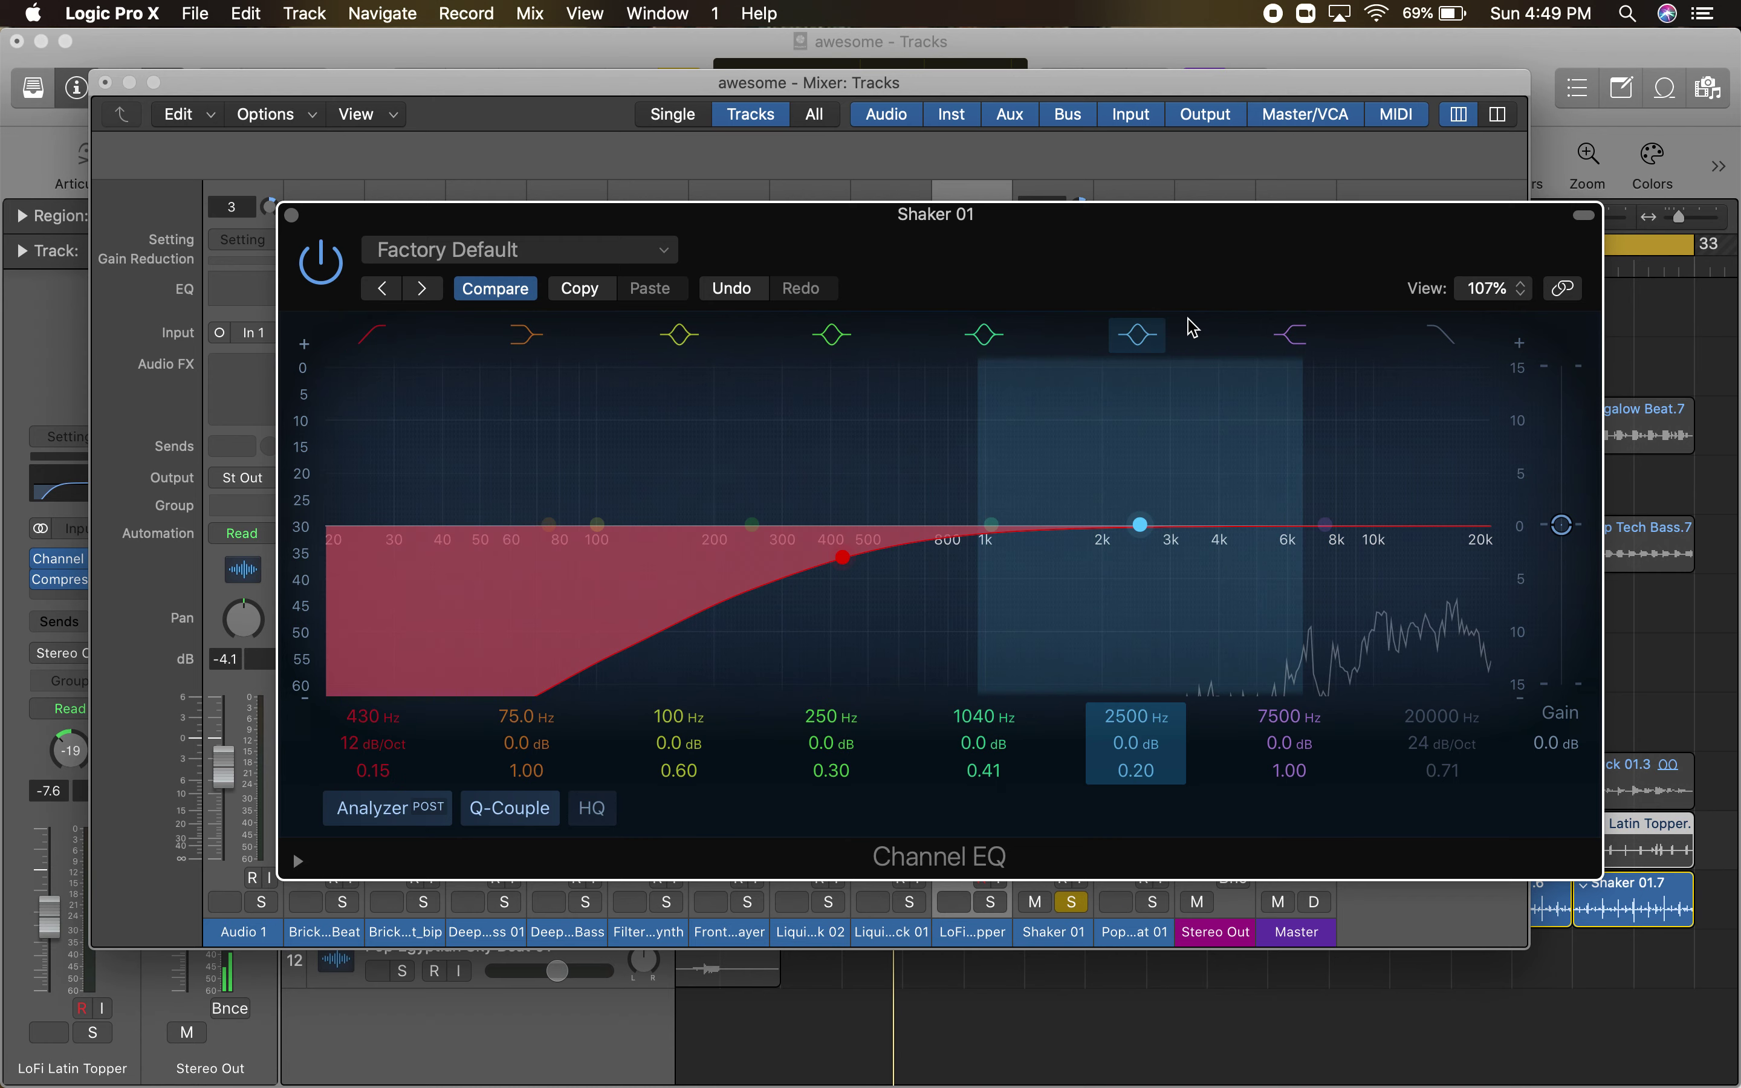
drag(1324, 524, 1325, 517)
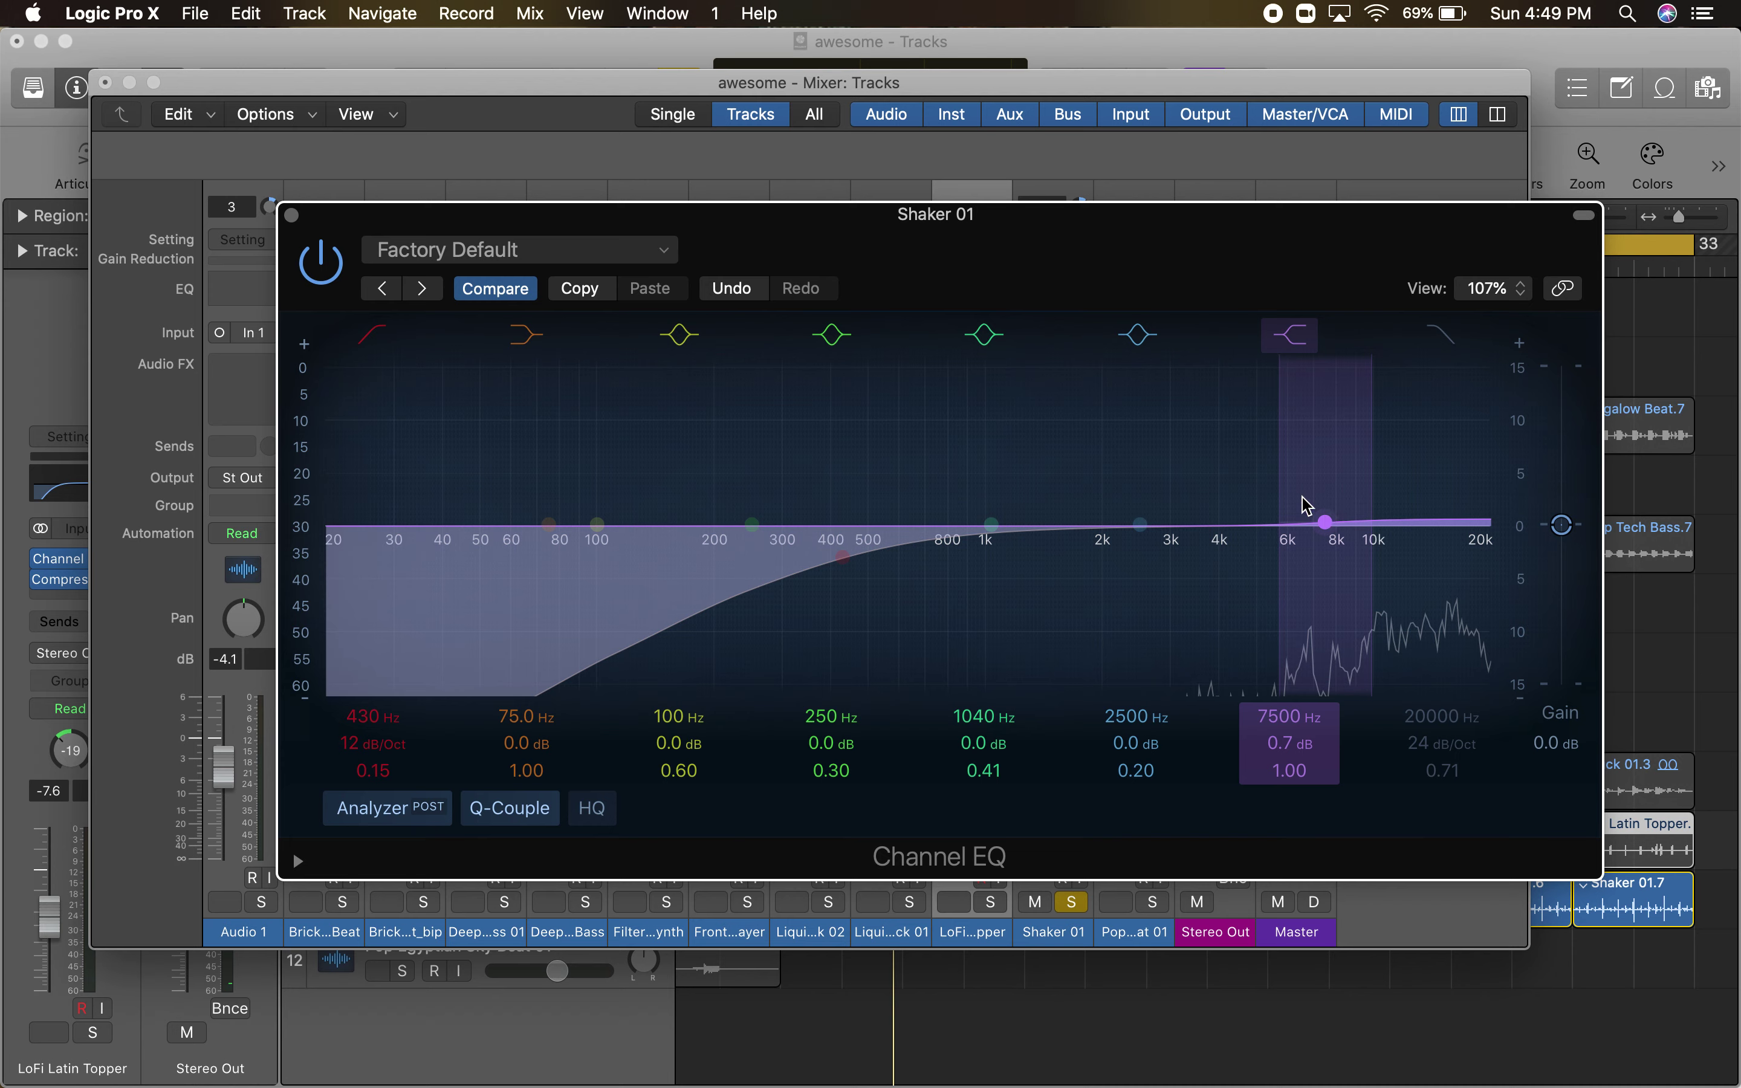
click(292, 215)
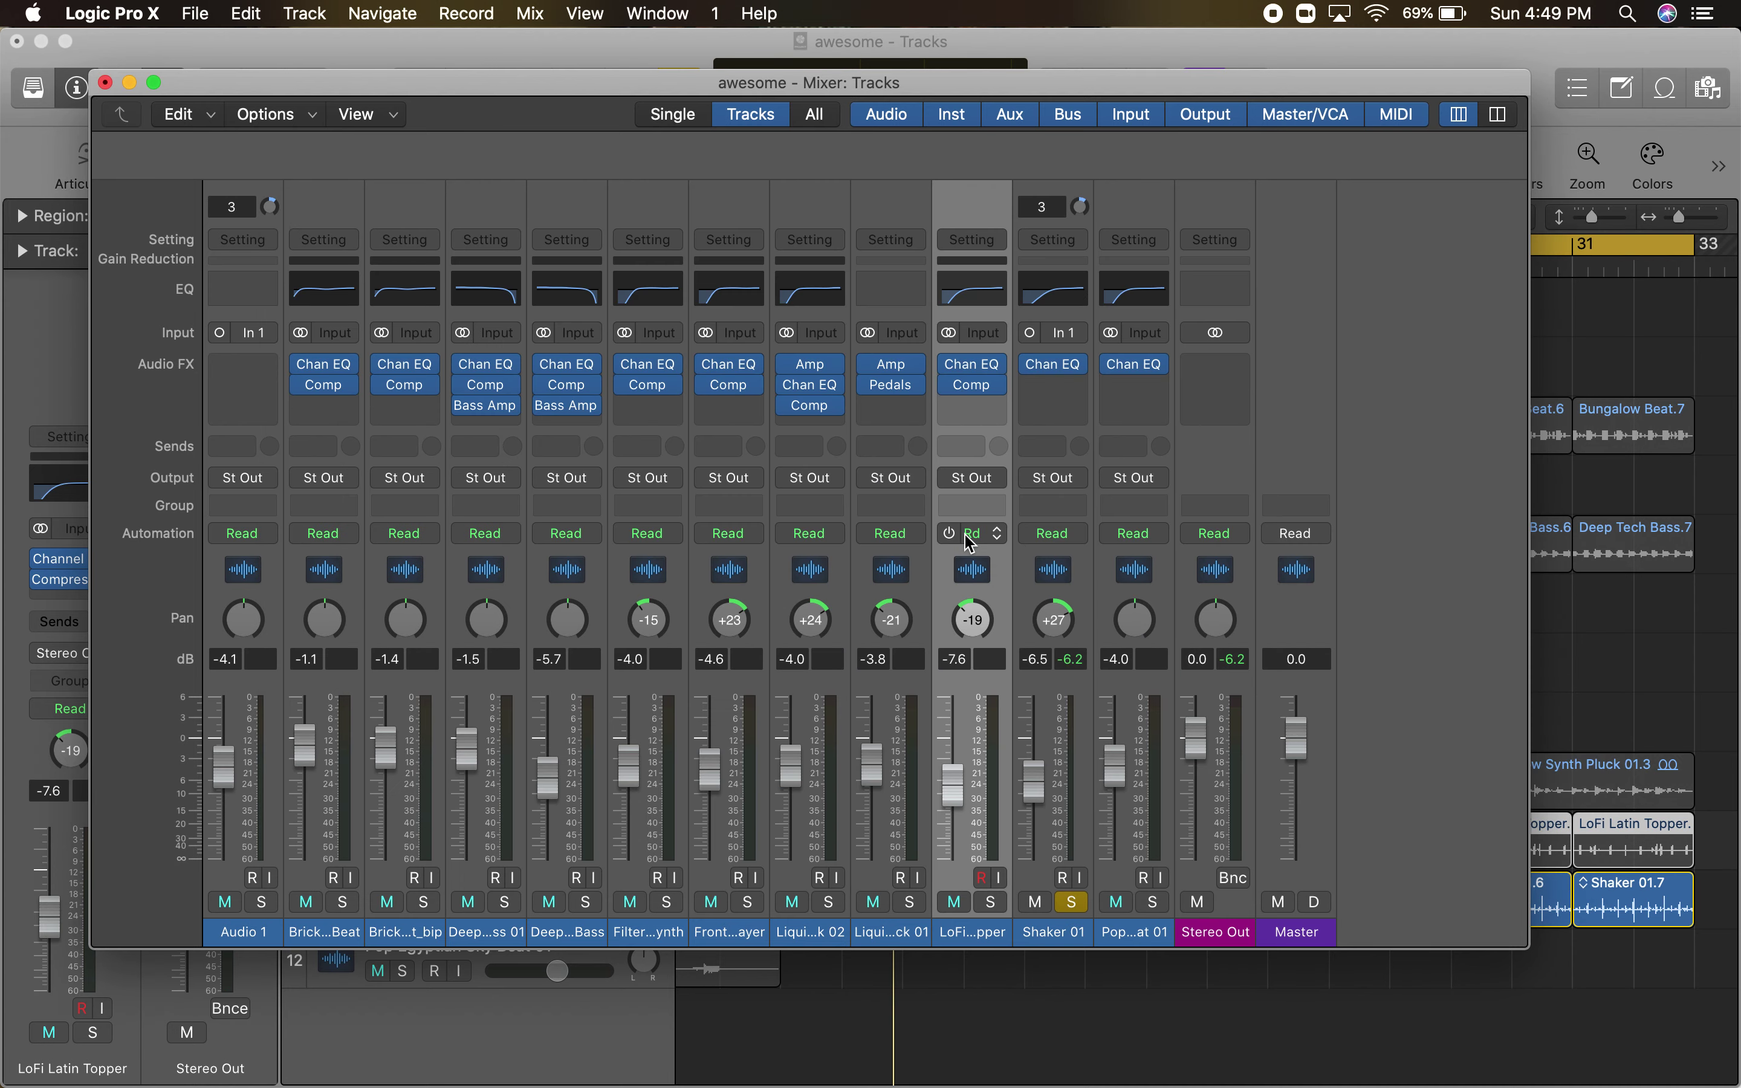
- Insert a Compressor after Shaker 01's Channel EQ, choose the Studio FET model and raise the threshold to about -5 dB
click(1060, 390)
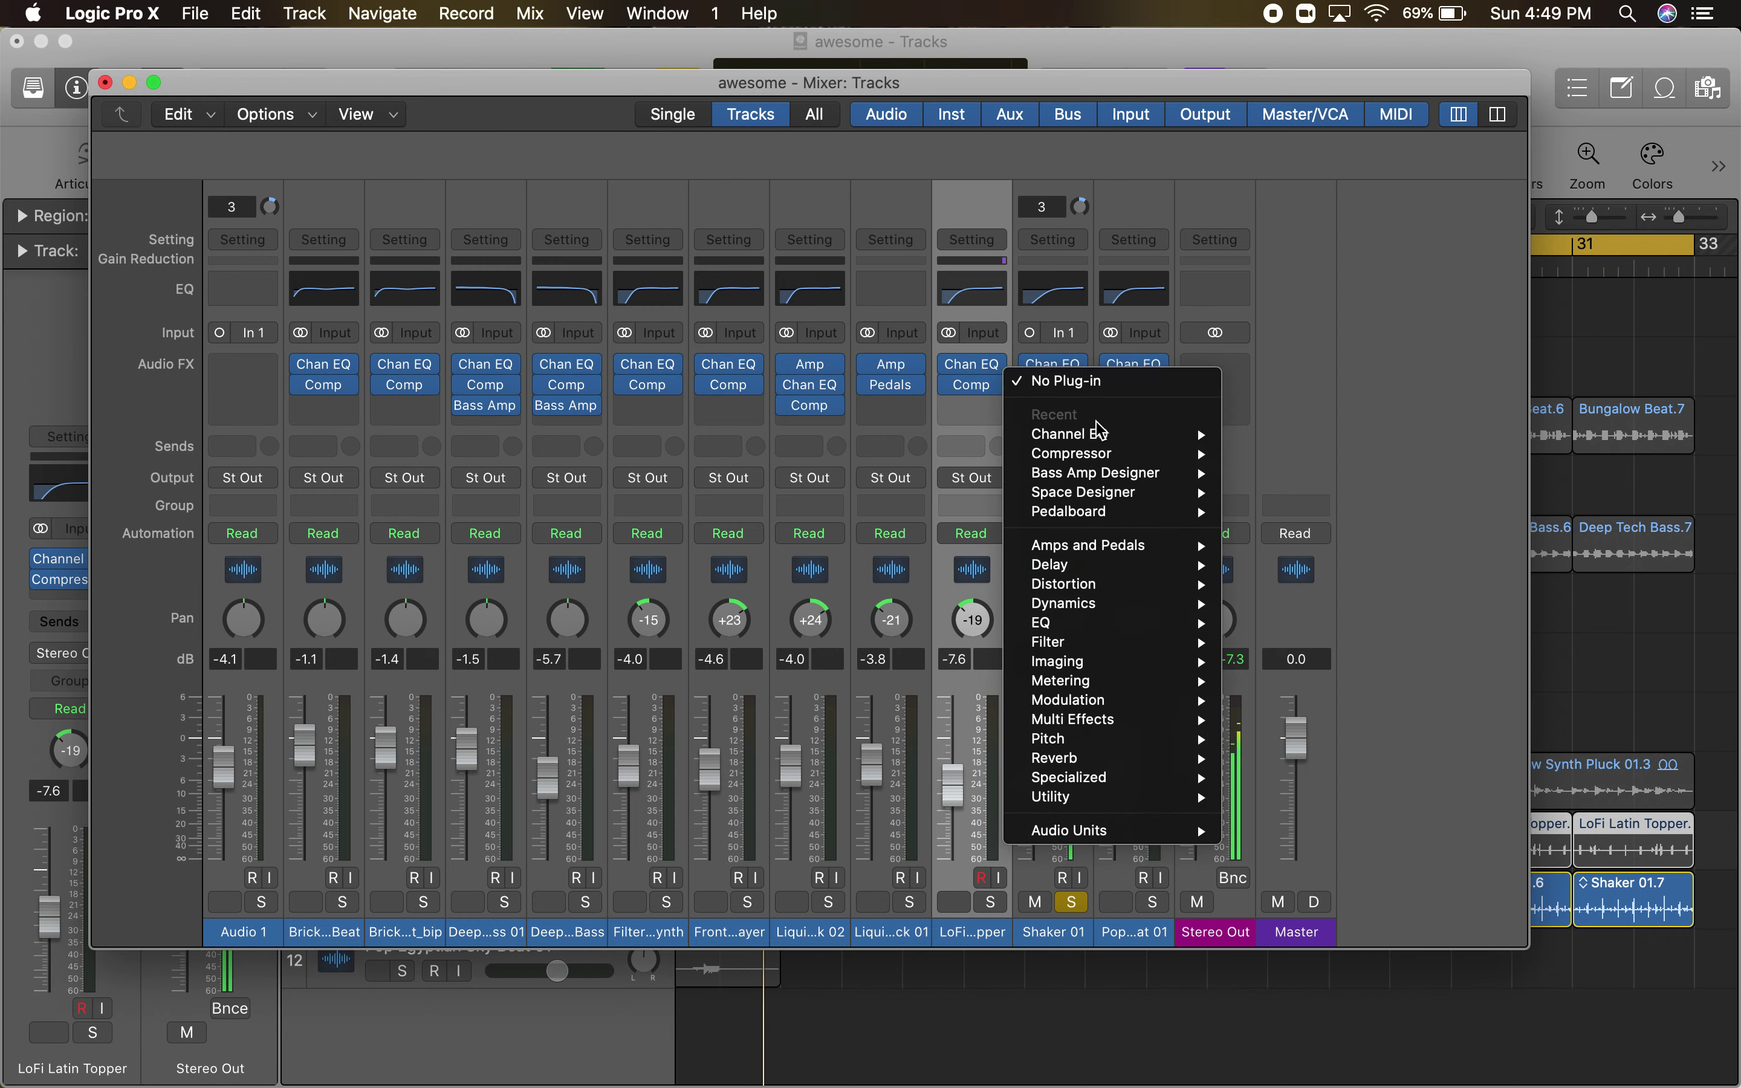
mouse_move(1106, 457)
click(1262, 453)
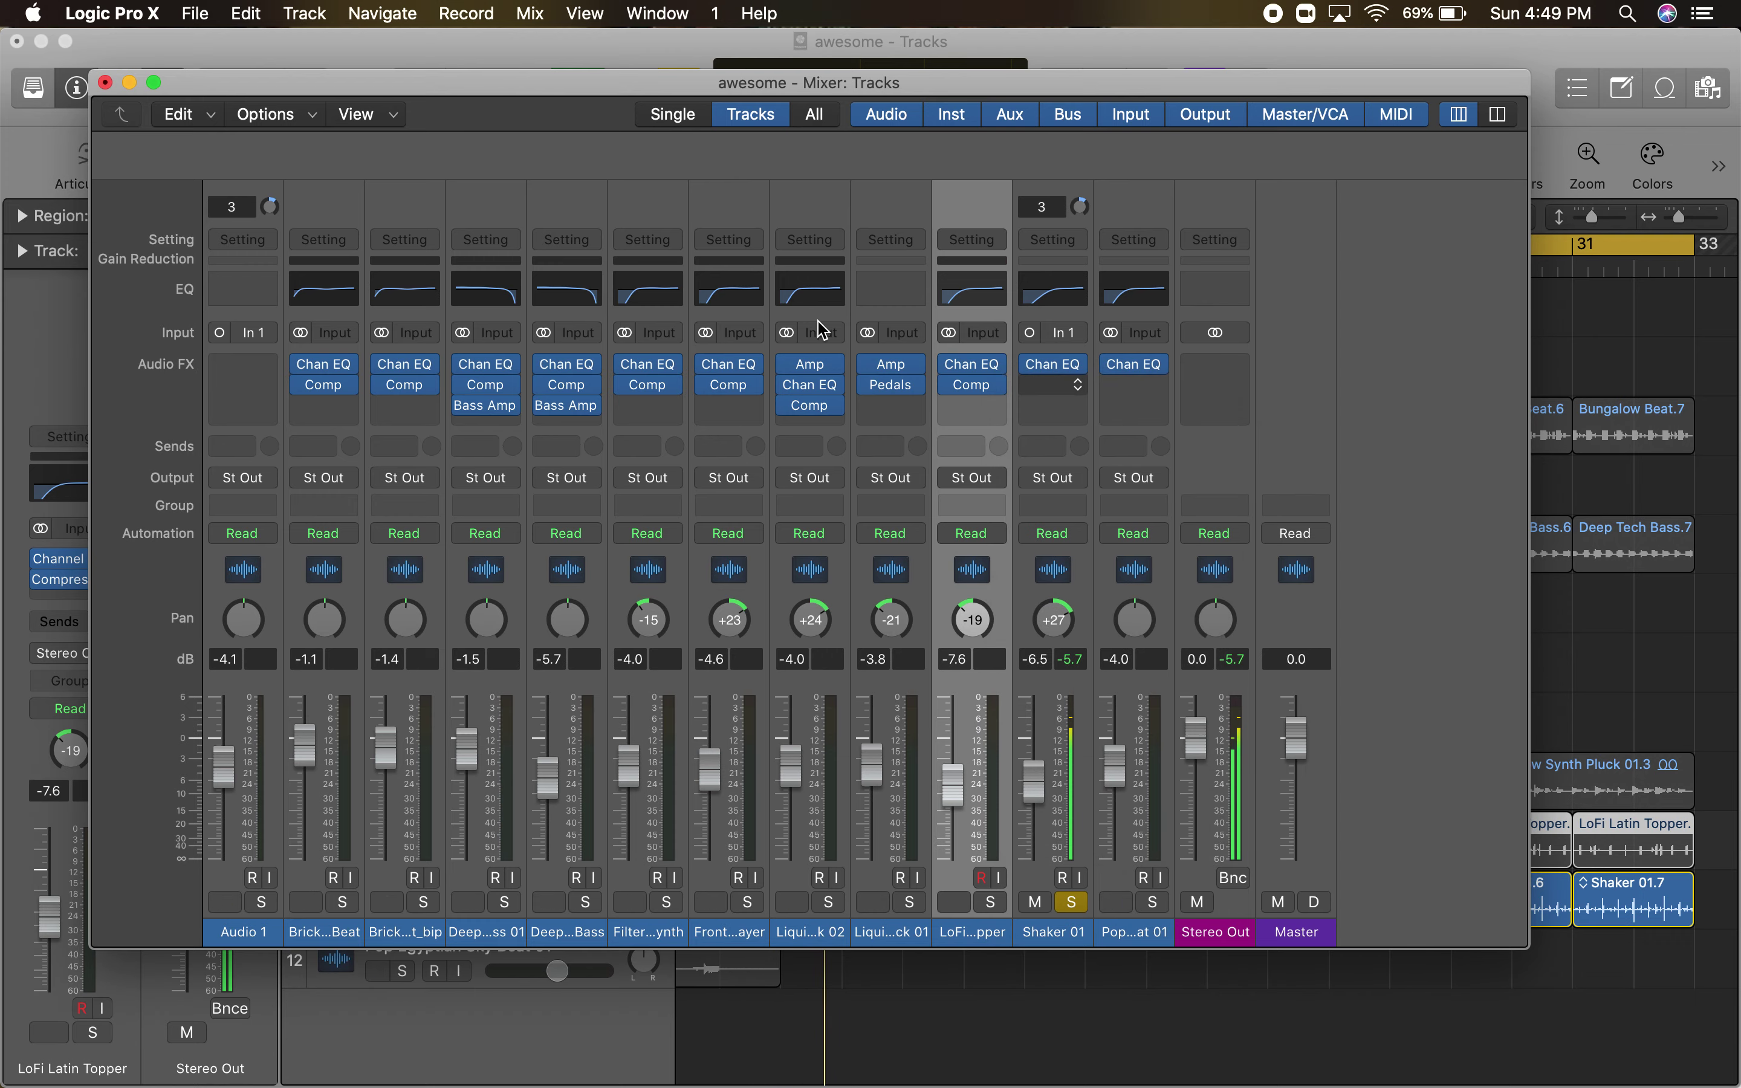
drag(962, 457, 659, 287)
click(663, 335)
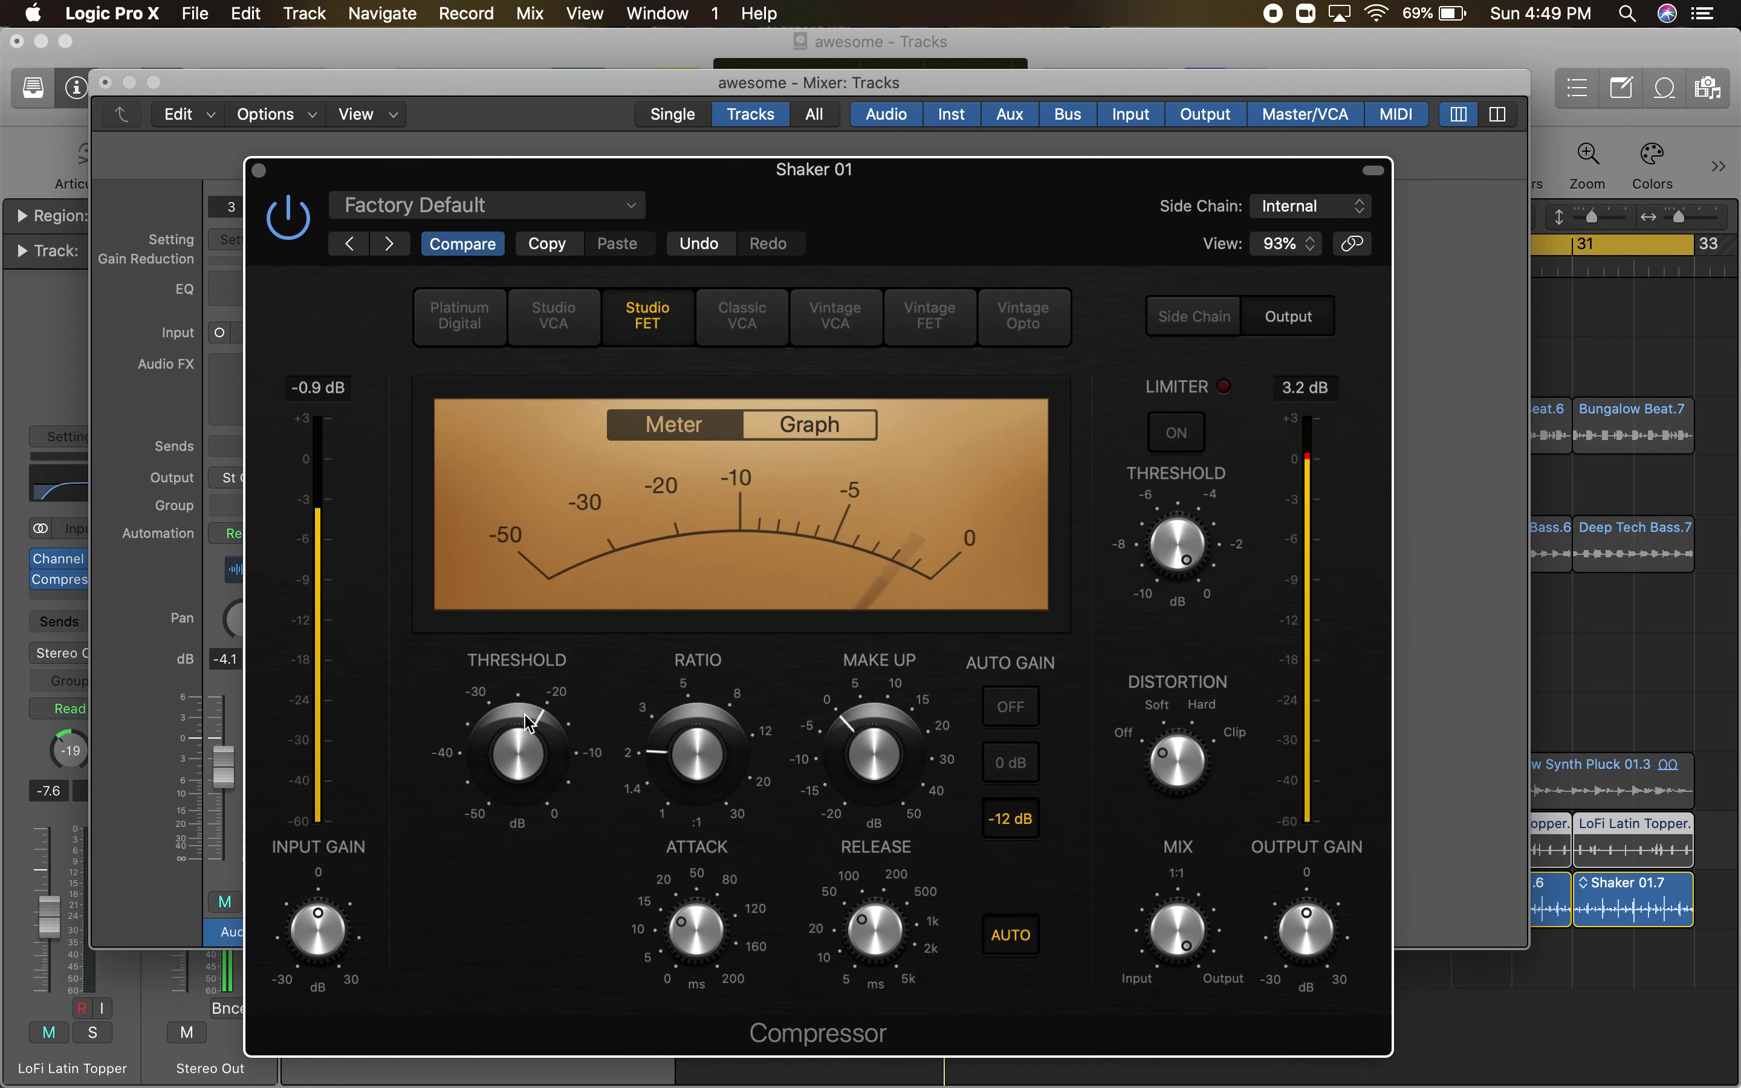
drag(509, 755, 489, 650)
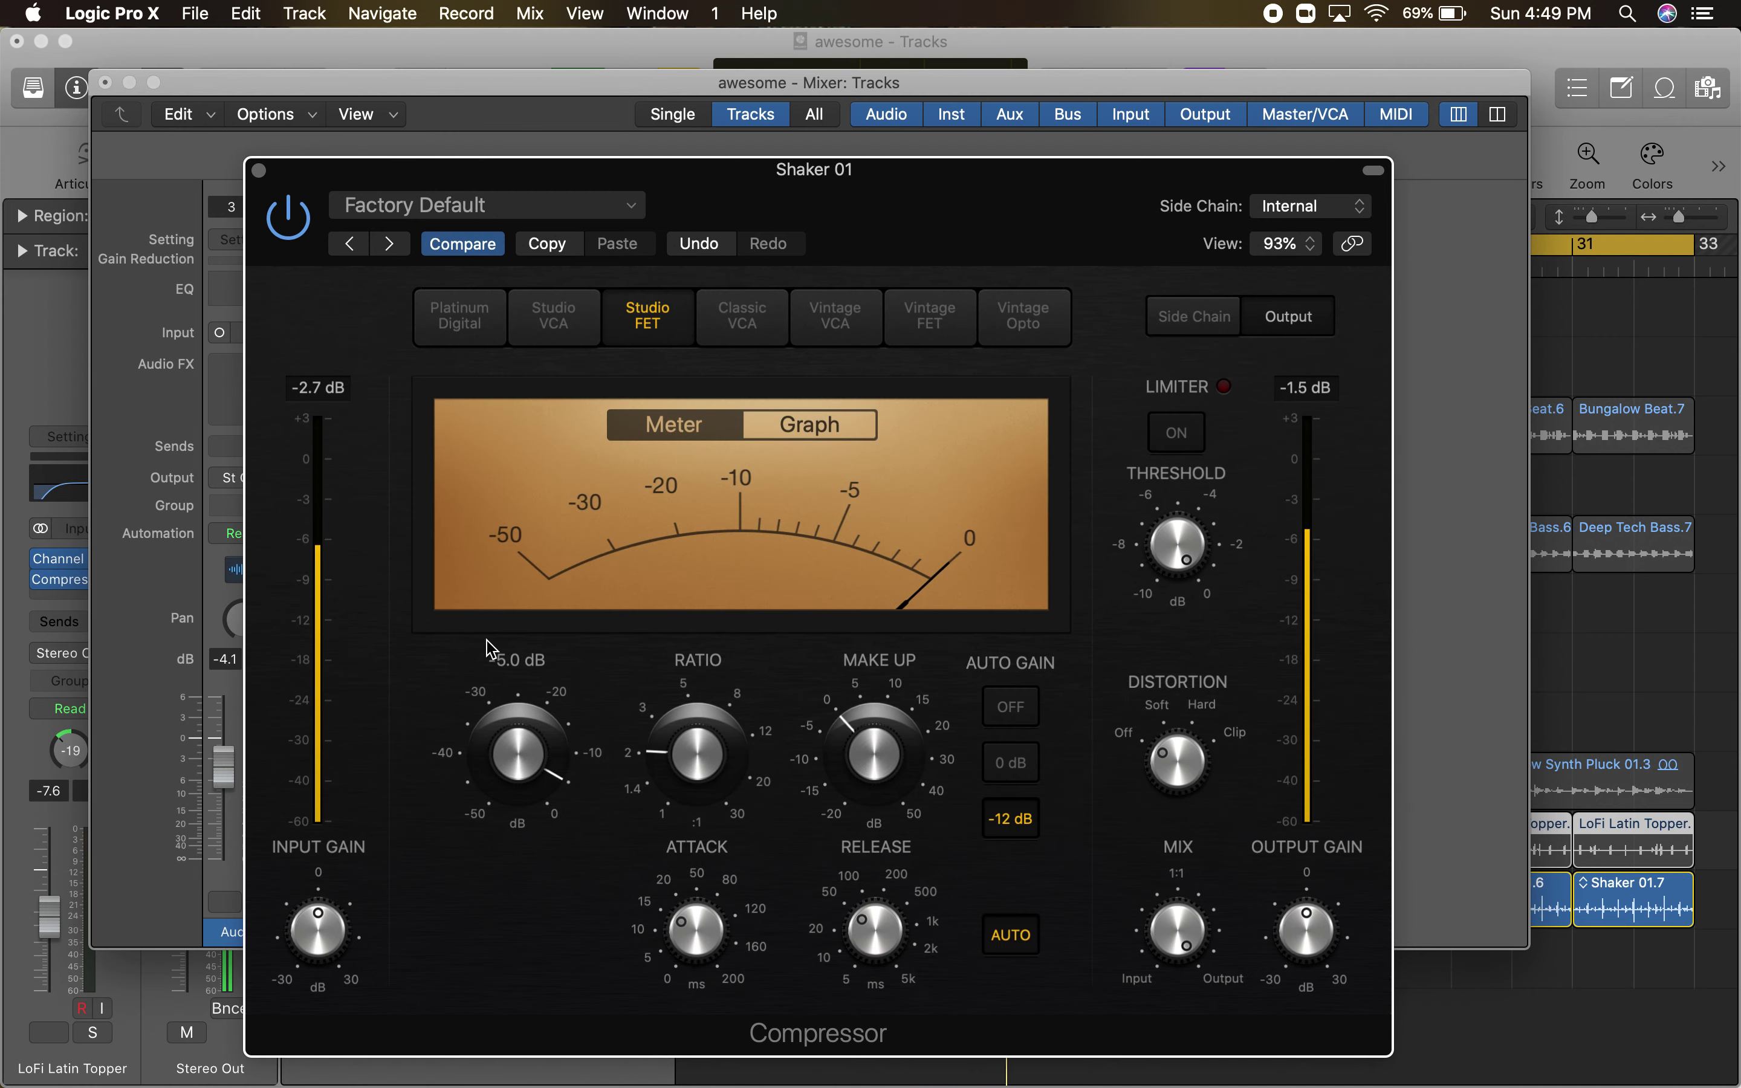
- Set the Compressor's ratio to 2.4:1, turn off auto gain and auto release, set the release to 740 ms and raise the attack slightly
click(695, 763)
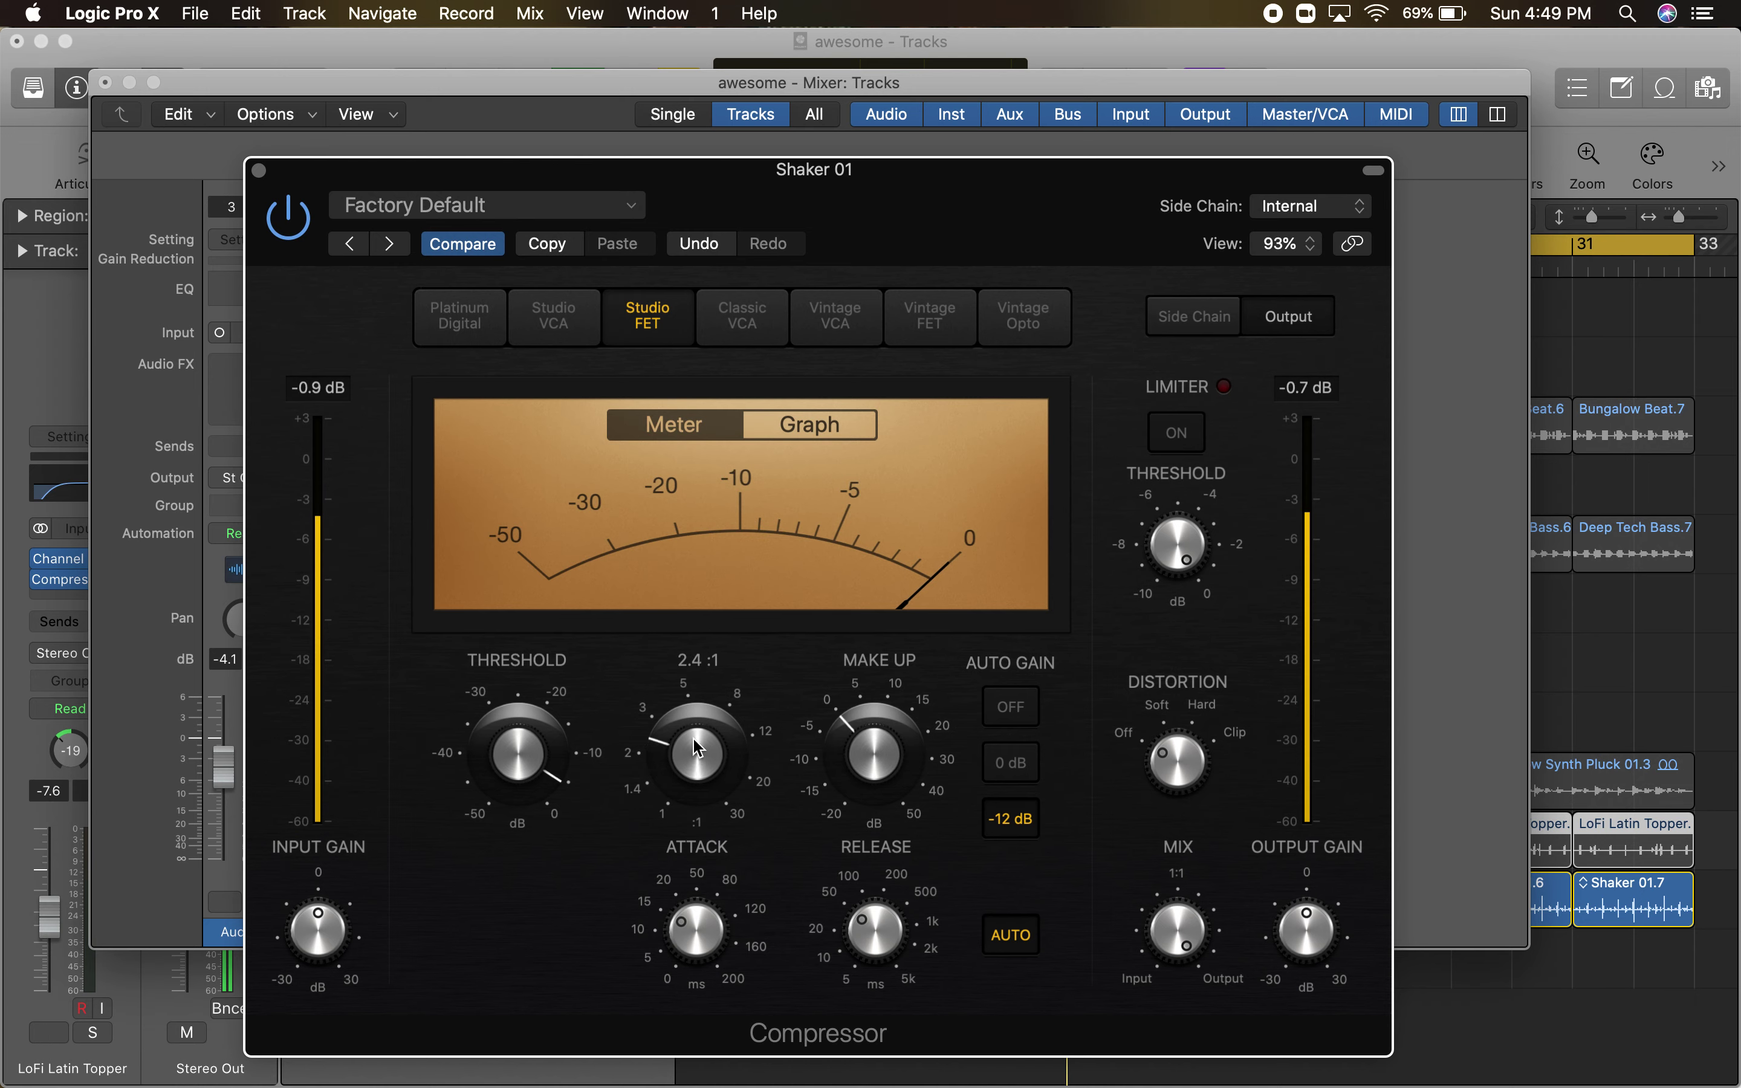
click(1010, 709)
click(1013, 944)
drag(875, 928, 877, 838)
click(704, 930)
- Set the Compressor's distortion to about Soft and, after trying 2.0 dB of make-up gain, bring it back to about 0 dB
click(869, 754)
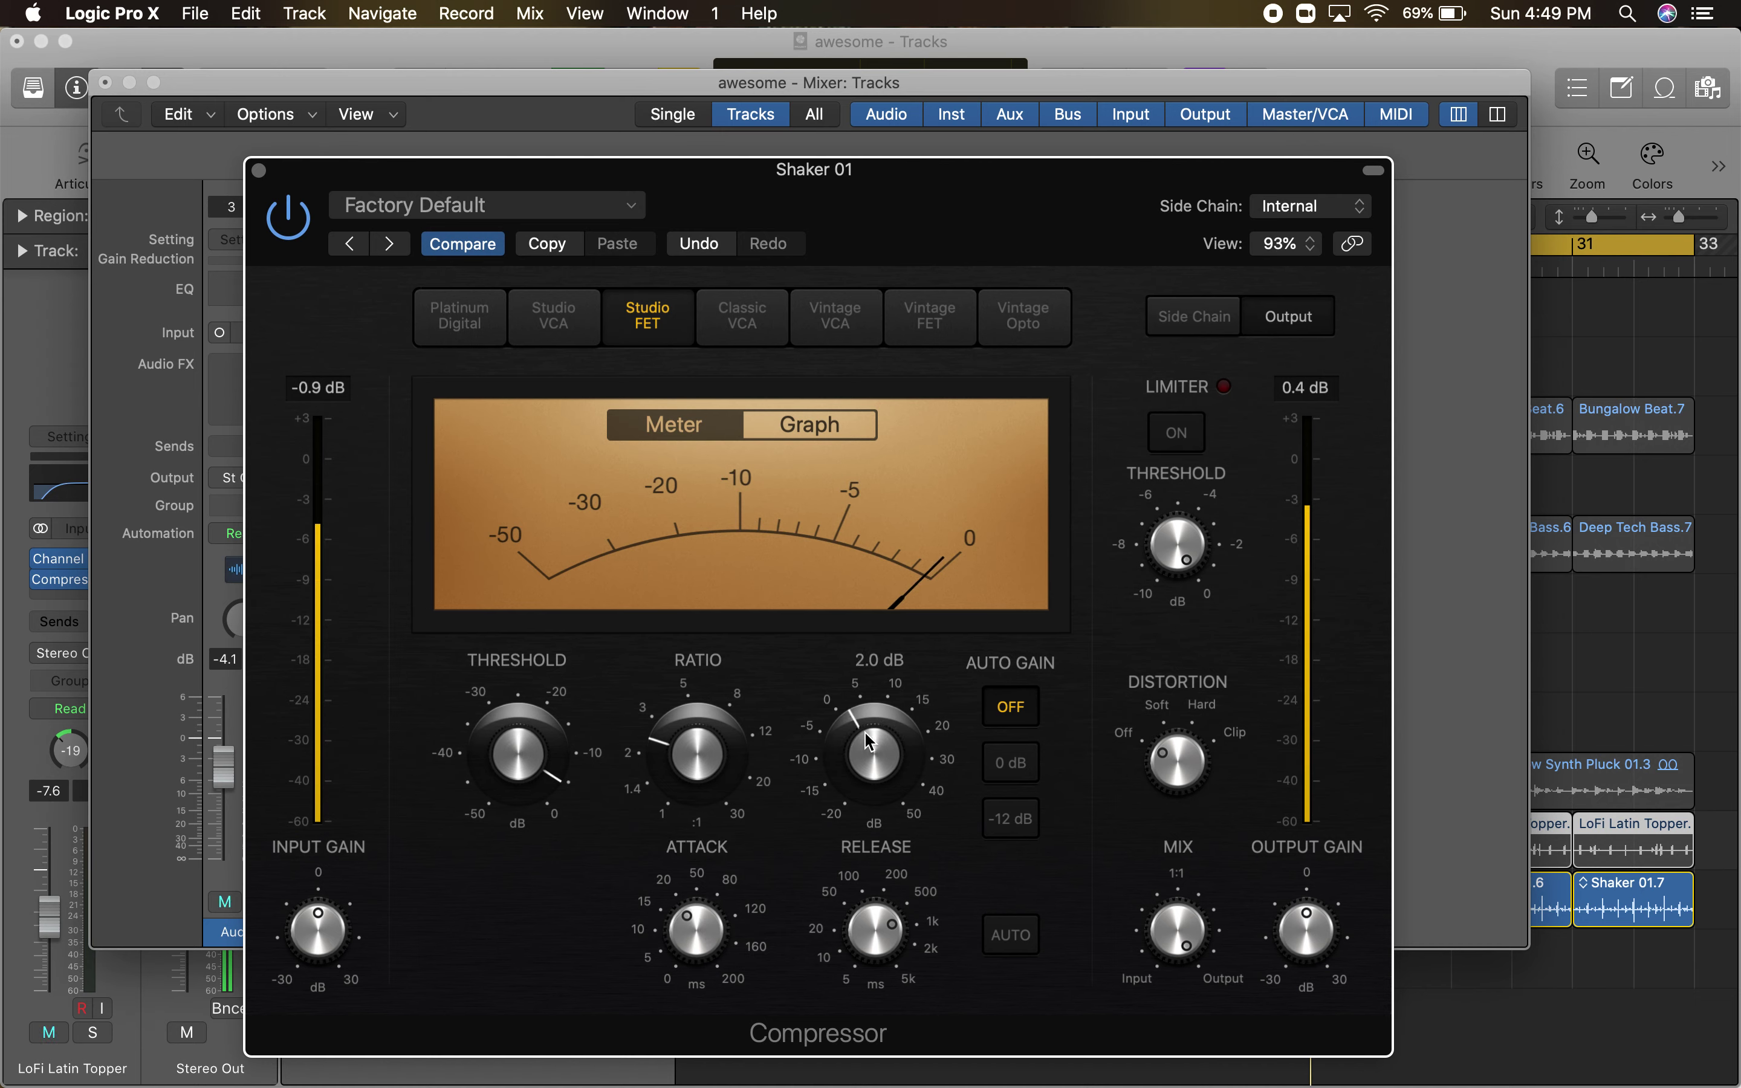
drag(1185, 719, 1173, 717)
mouse_move(861, 748)
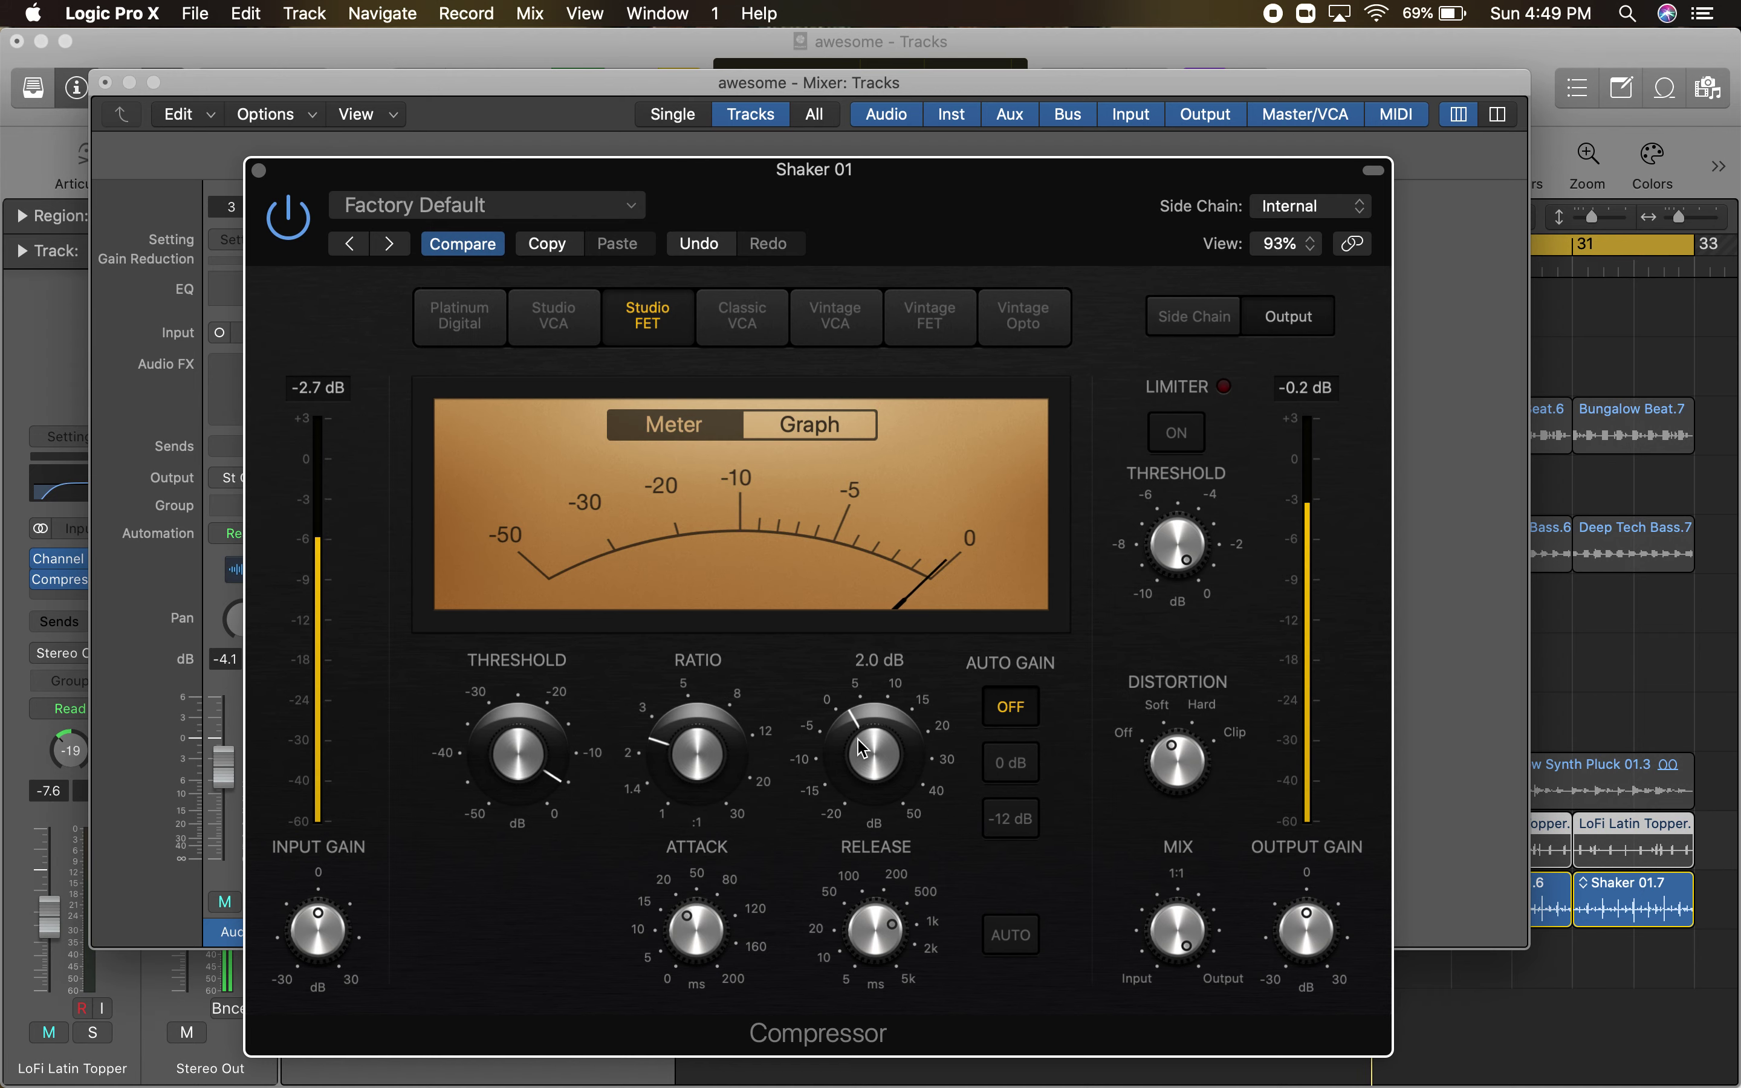
drag(856, 755, 856, 758)
- Try a 22:1 compression ratio, settle it at about 3:1 and close Shaker 01's Compressor
mouse_move(682, 757)
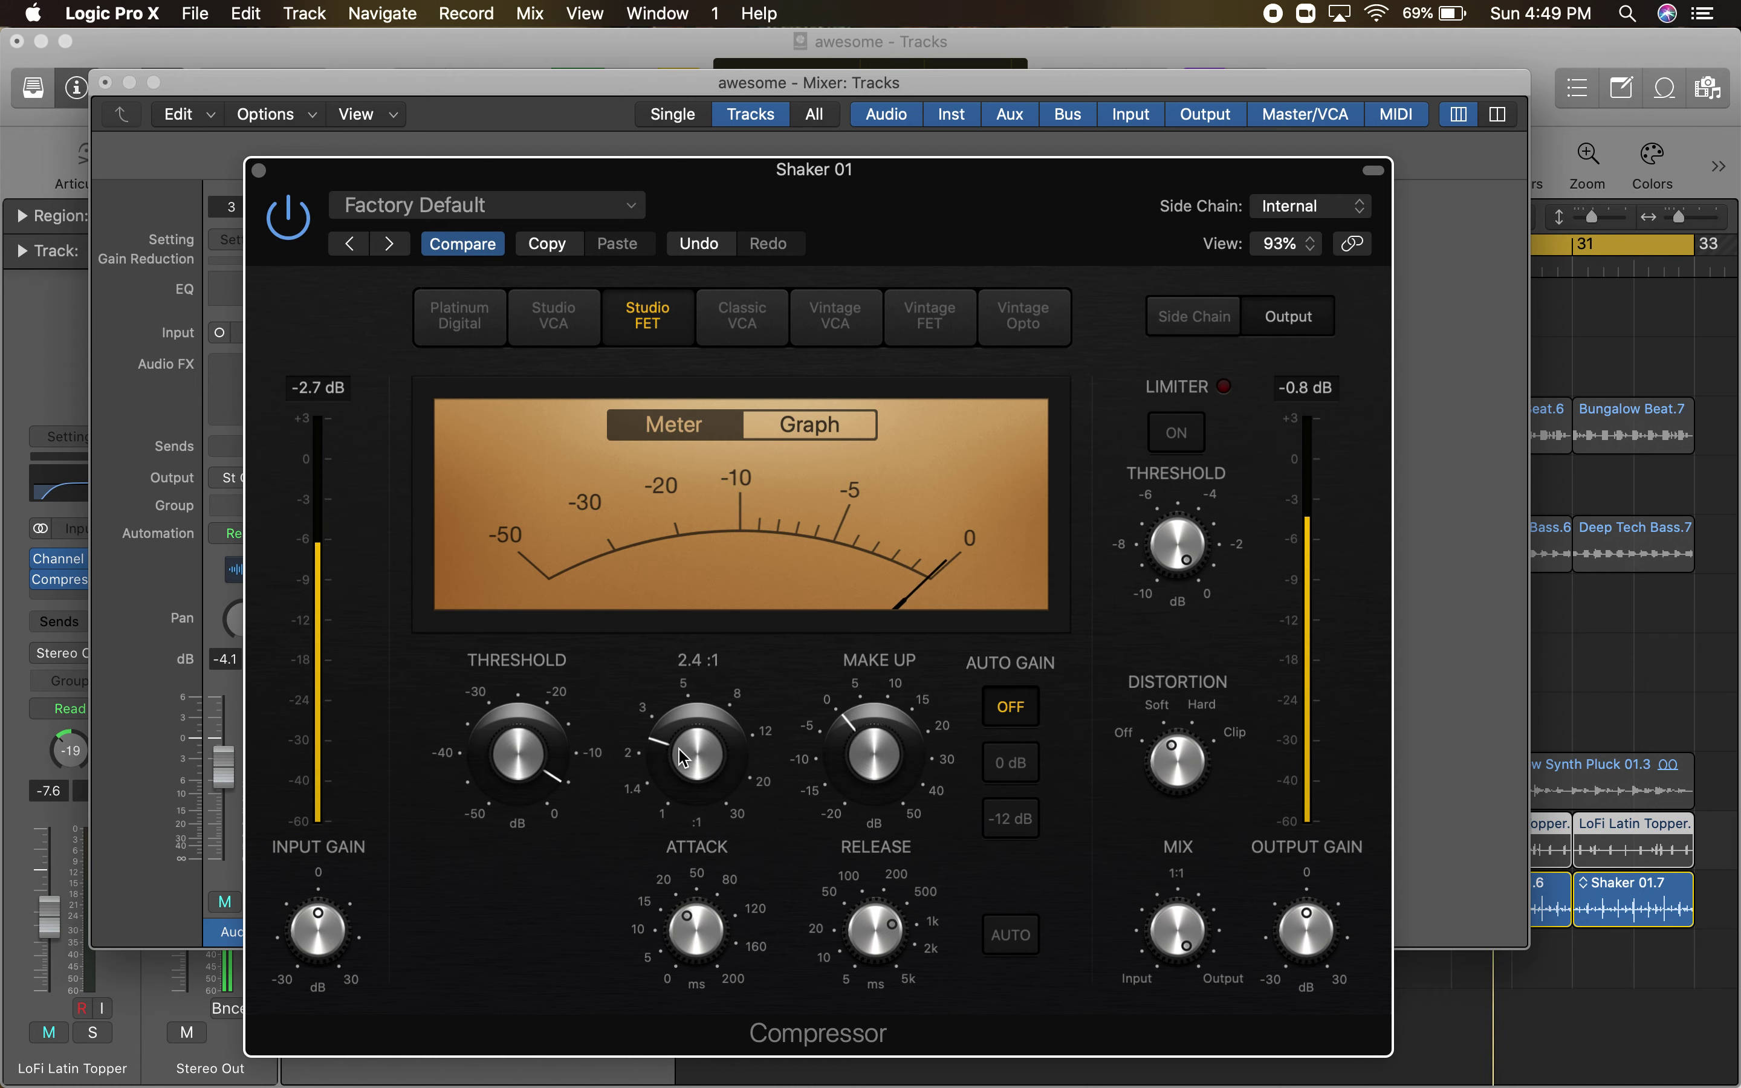
mouse_move(538, 821)
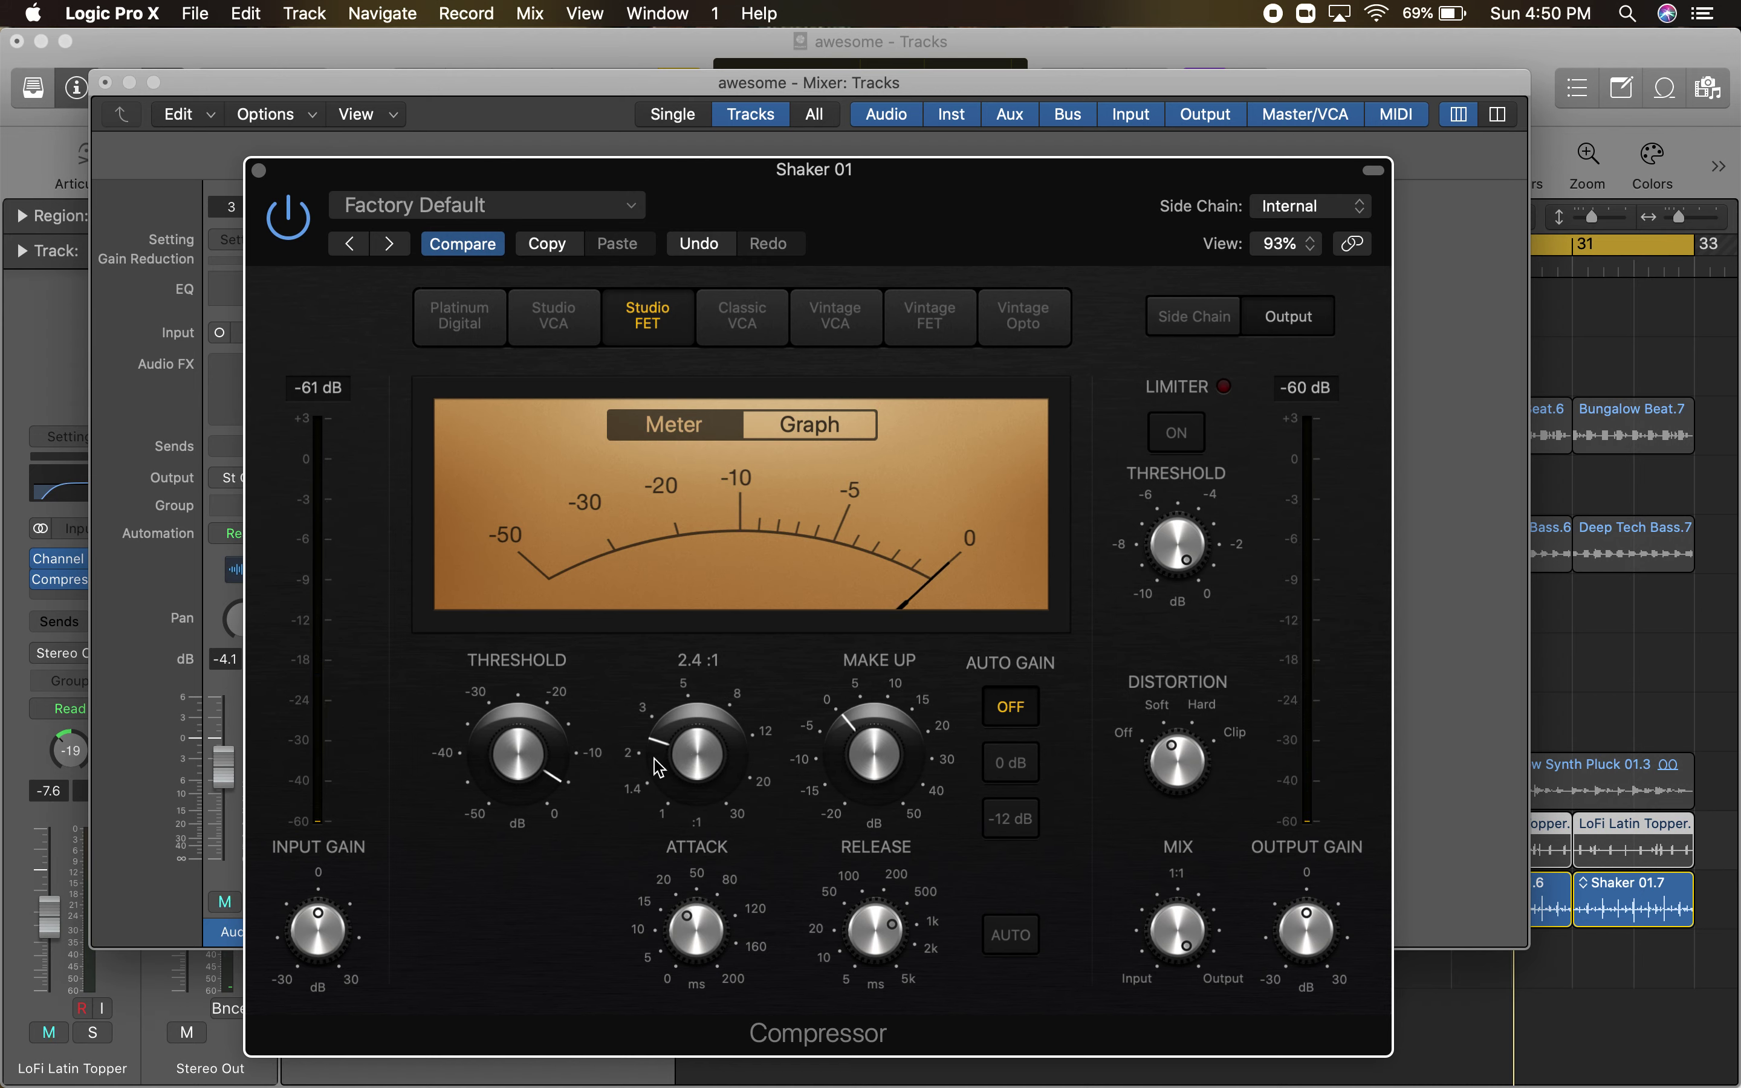
drag(737, 696, 701, 783)
drag(692, 541, 688, 567)
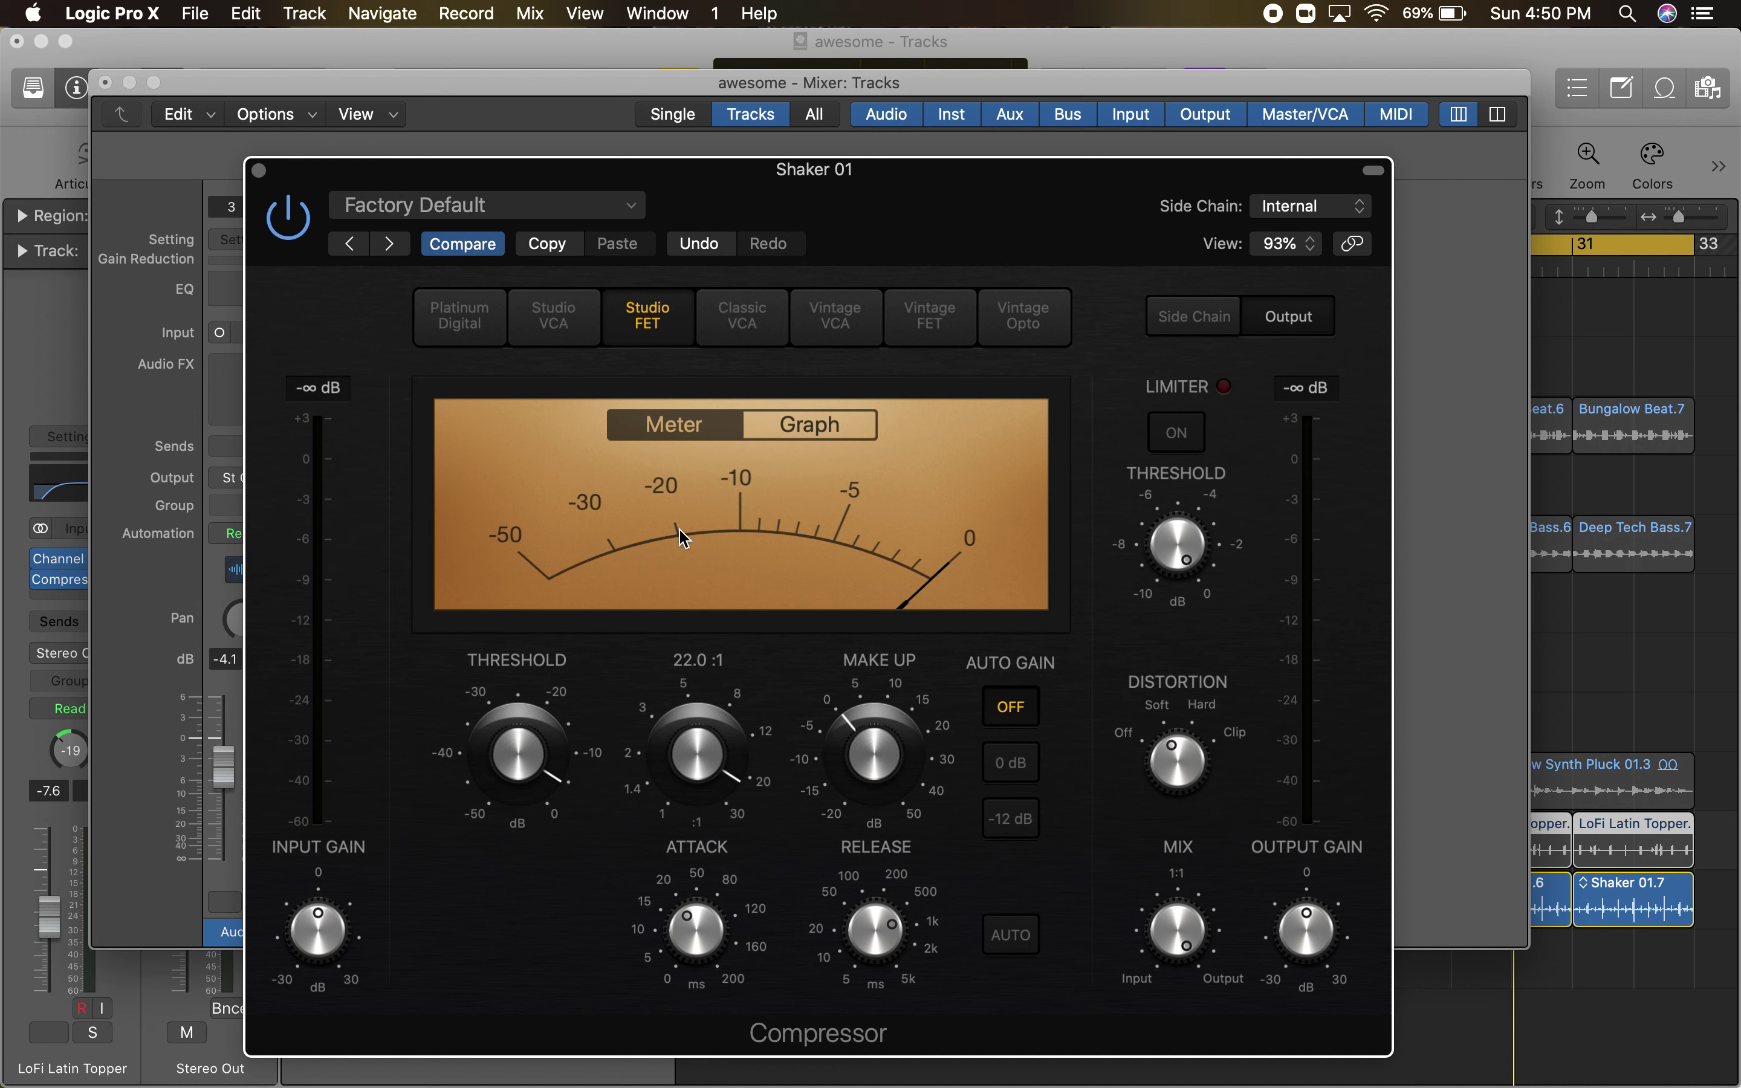
drag(684, 532, 672, 620)
mouse_move(945, 967)
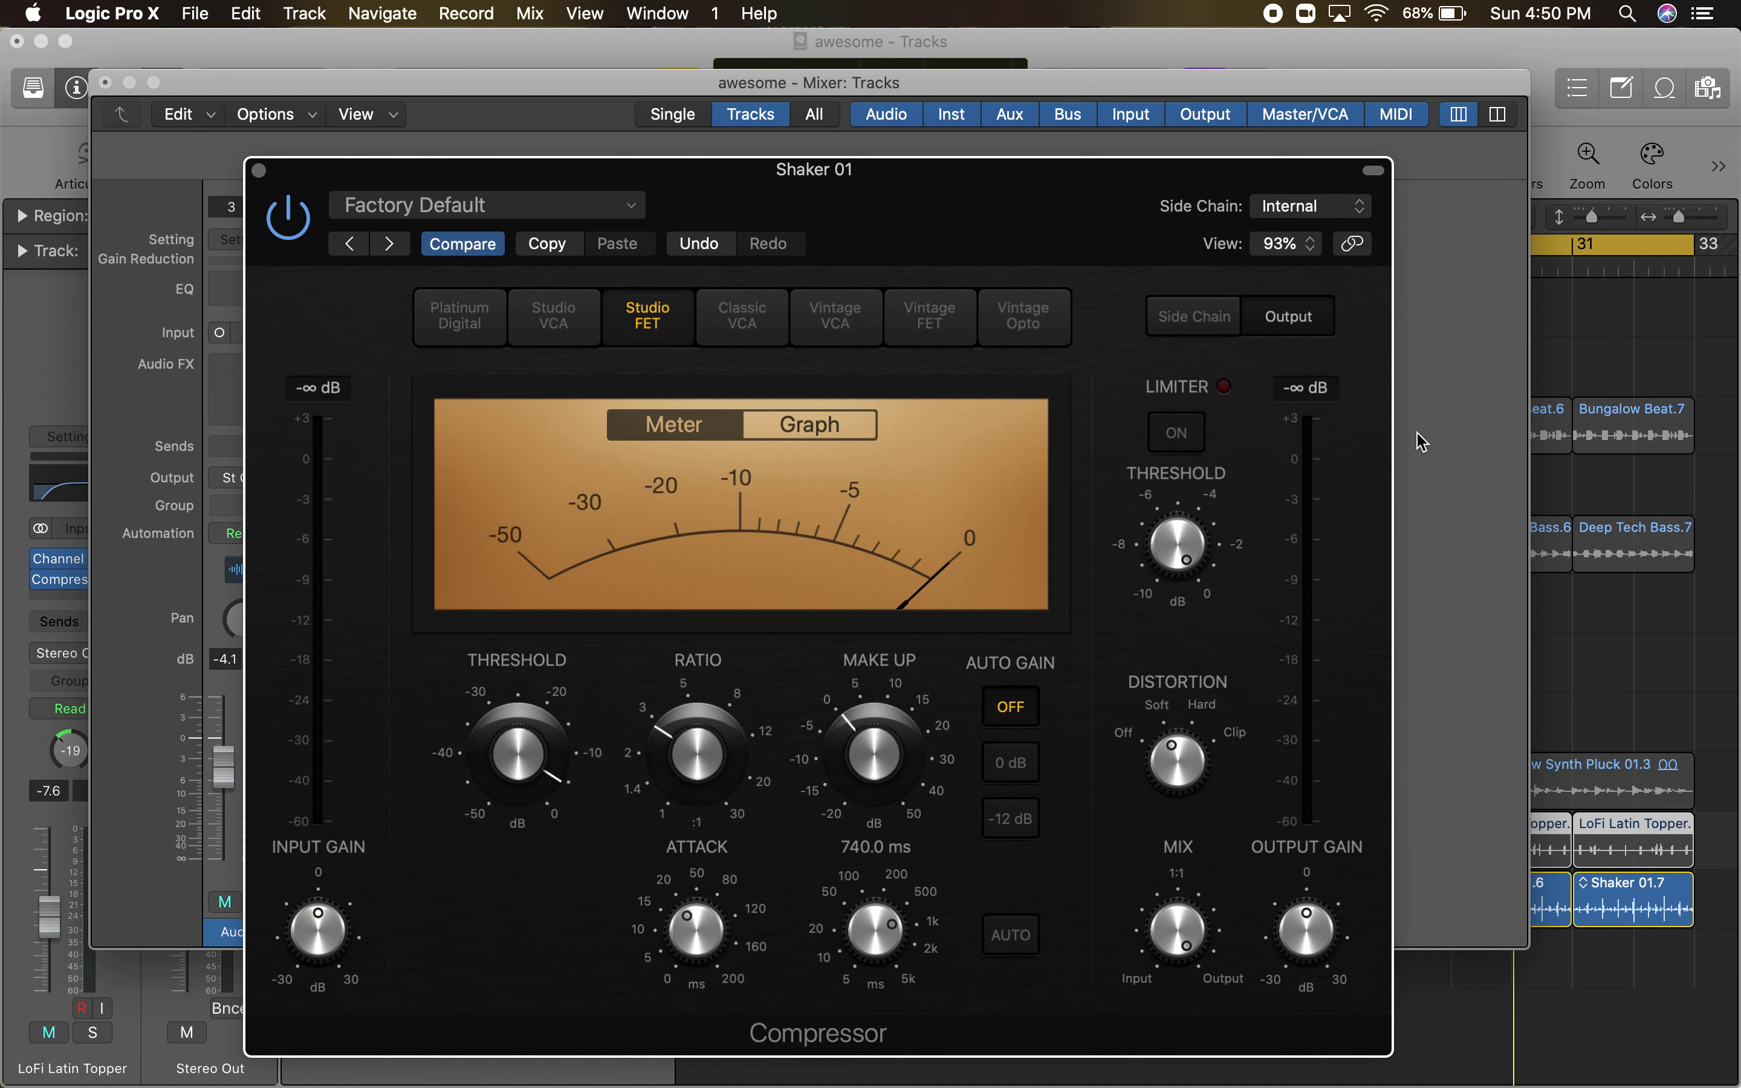
click(258, 171)
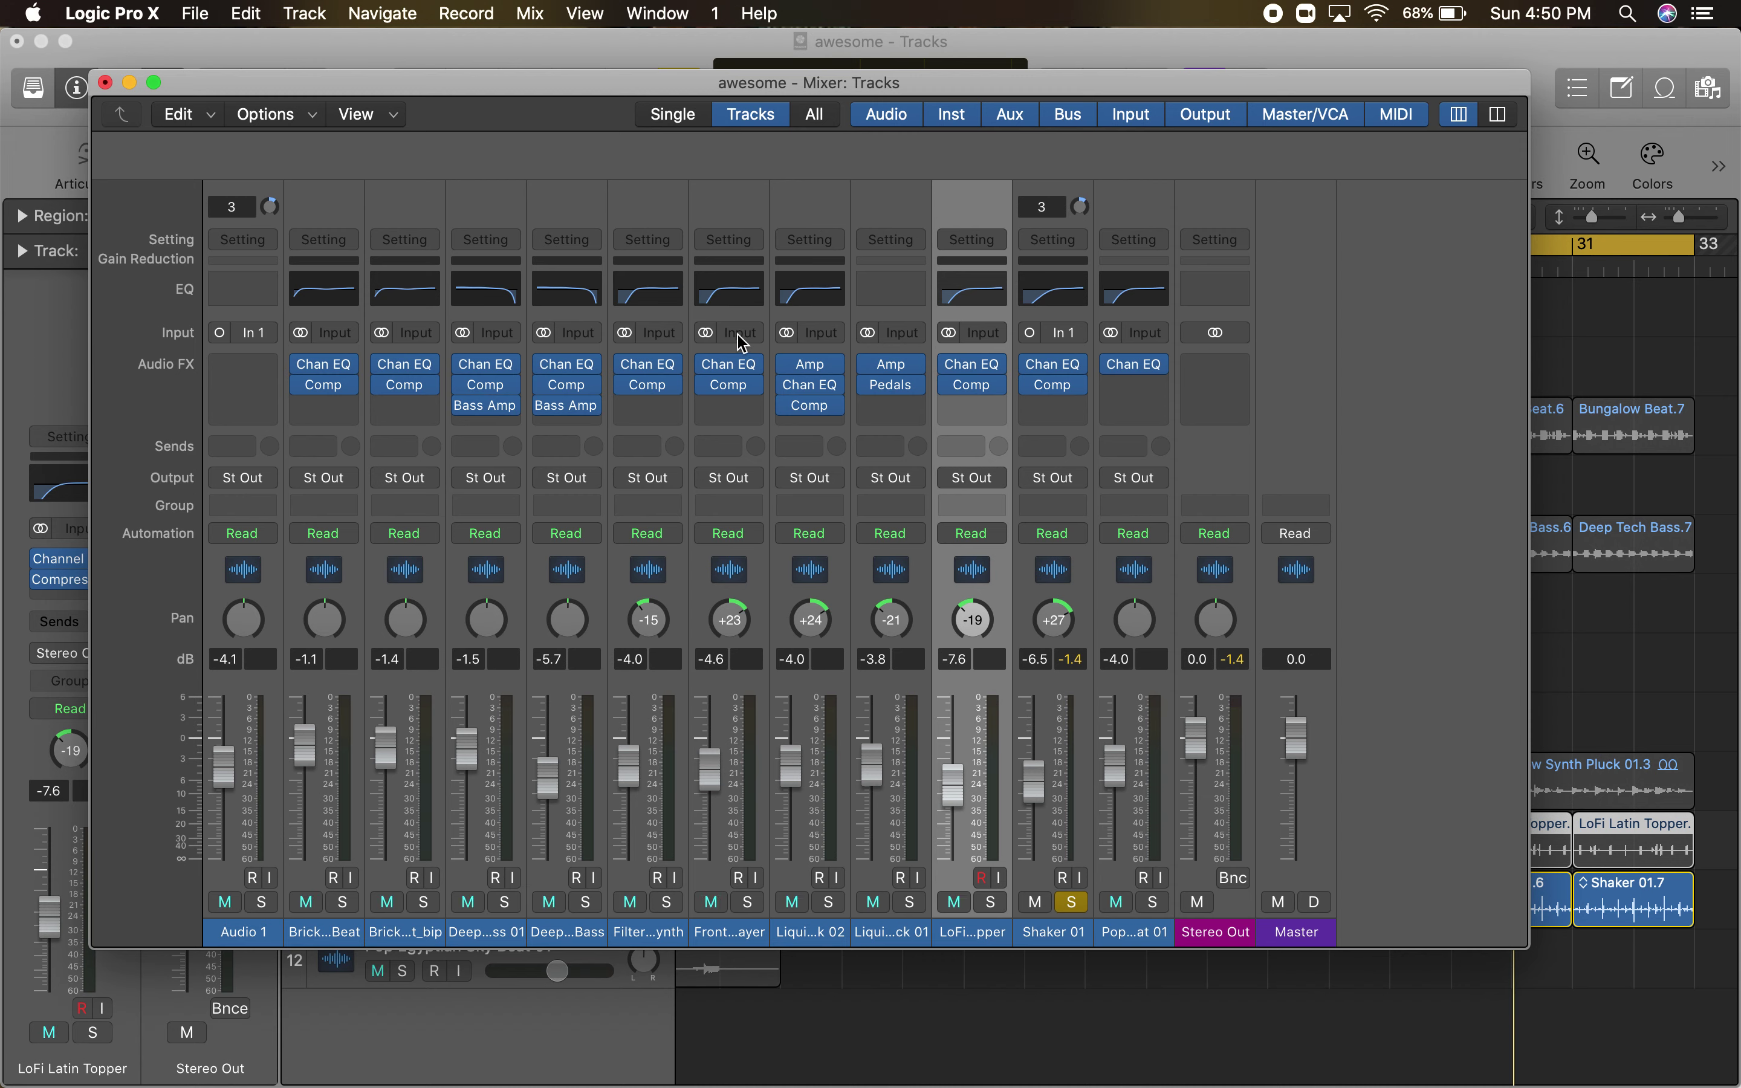
- Select the Shaker 01 track in the Tracks window and review the settings of its Channel EQ and Compressor
mouse_move(733, 389)
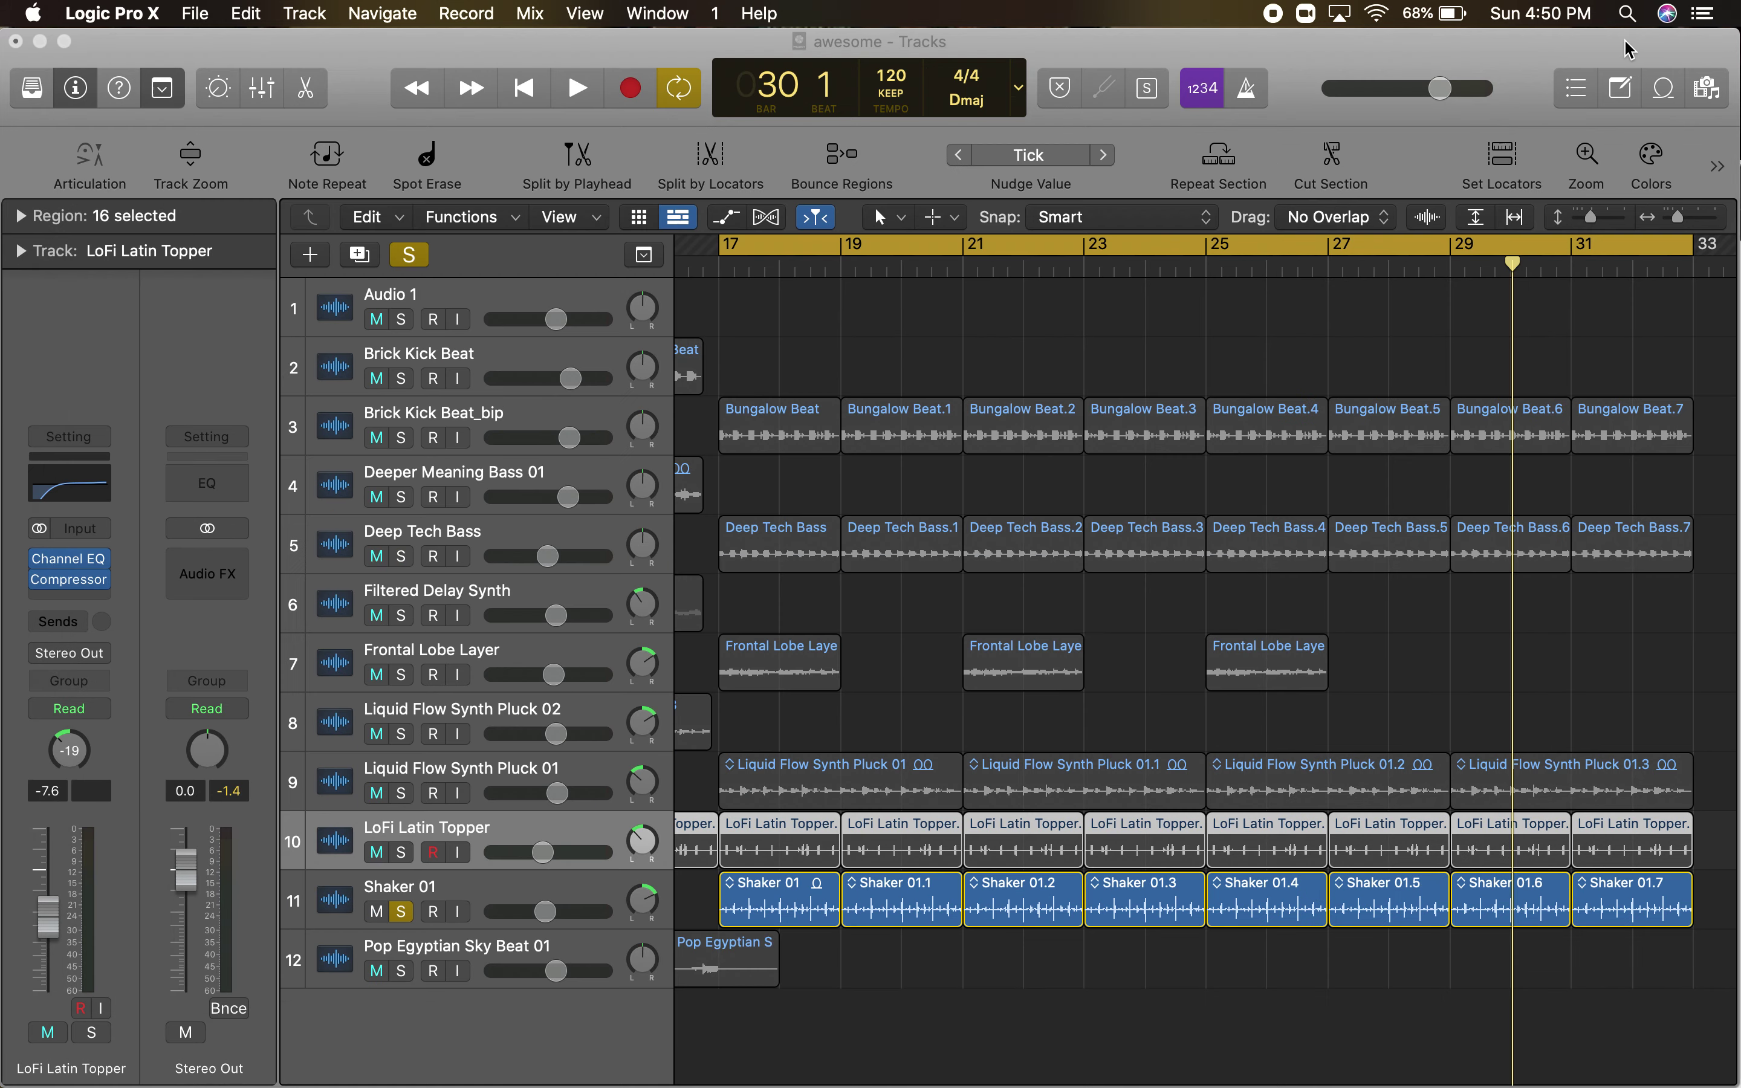
click(1647, 68)
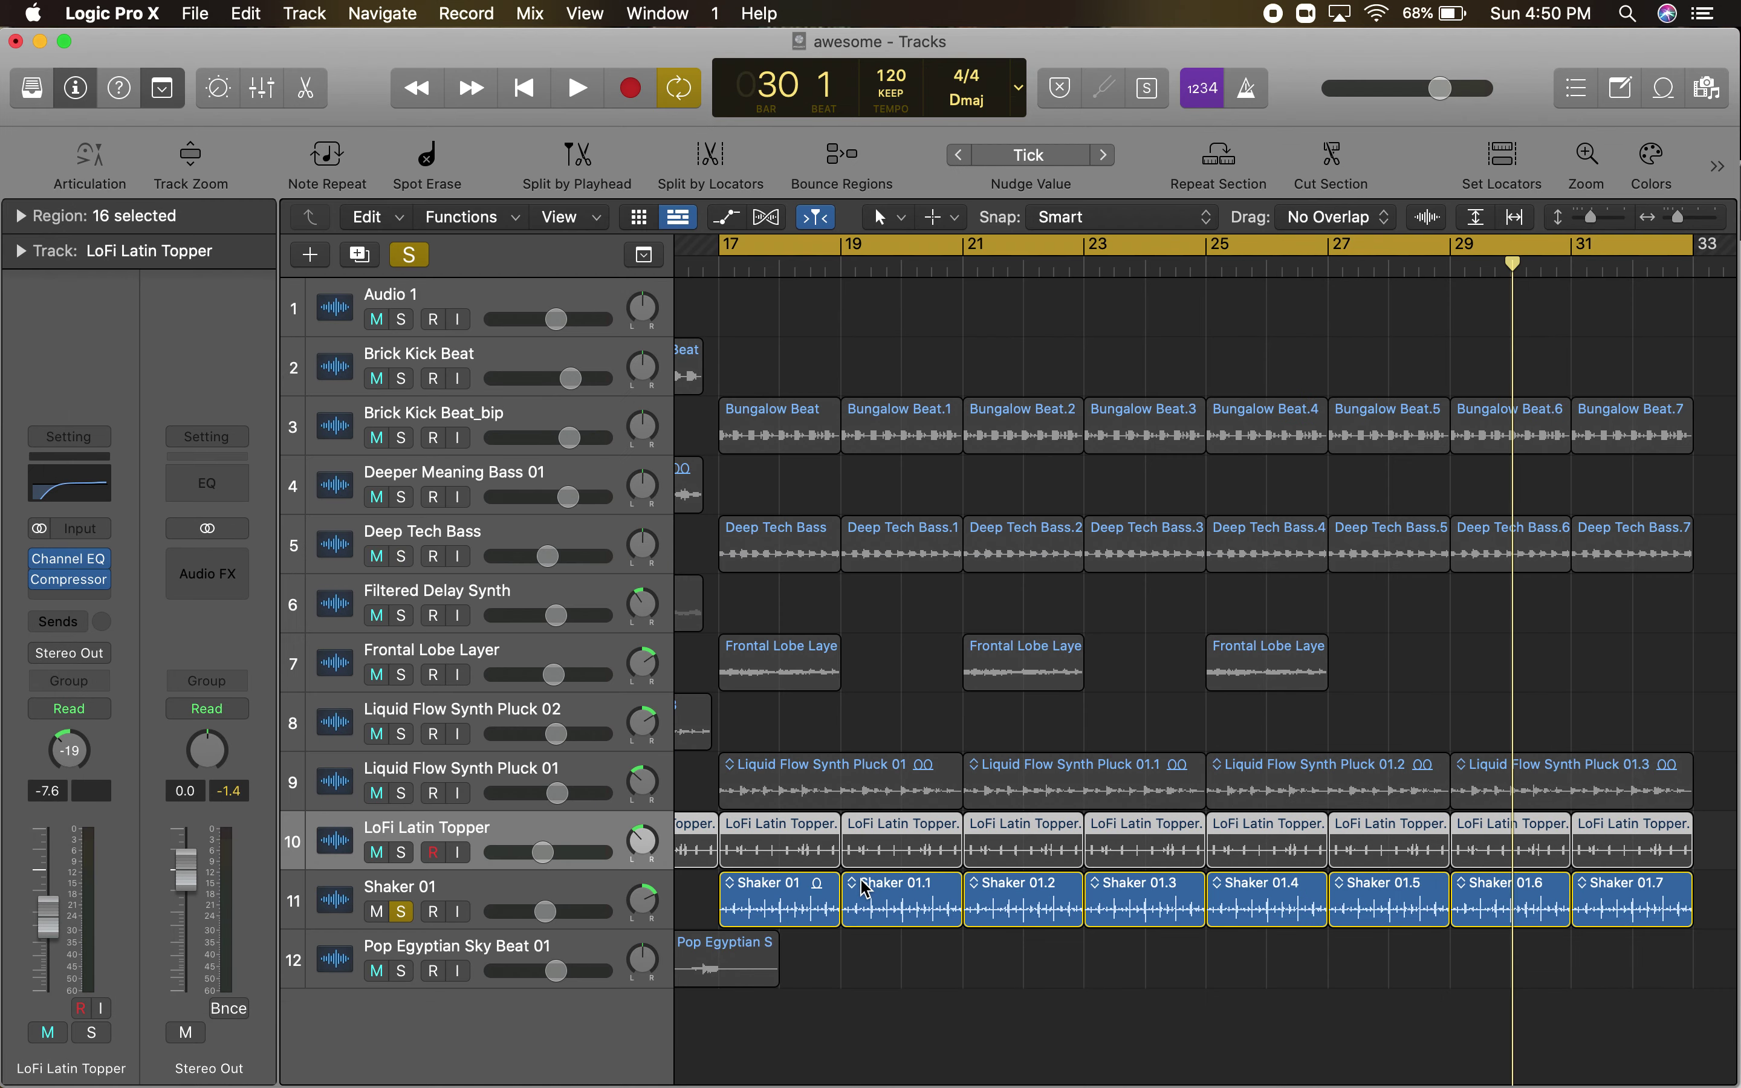
click(495, 890)
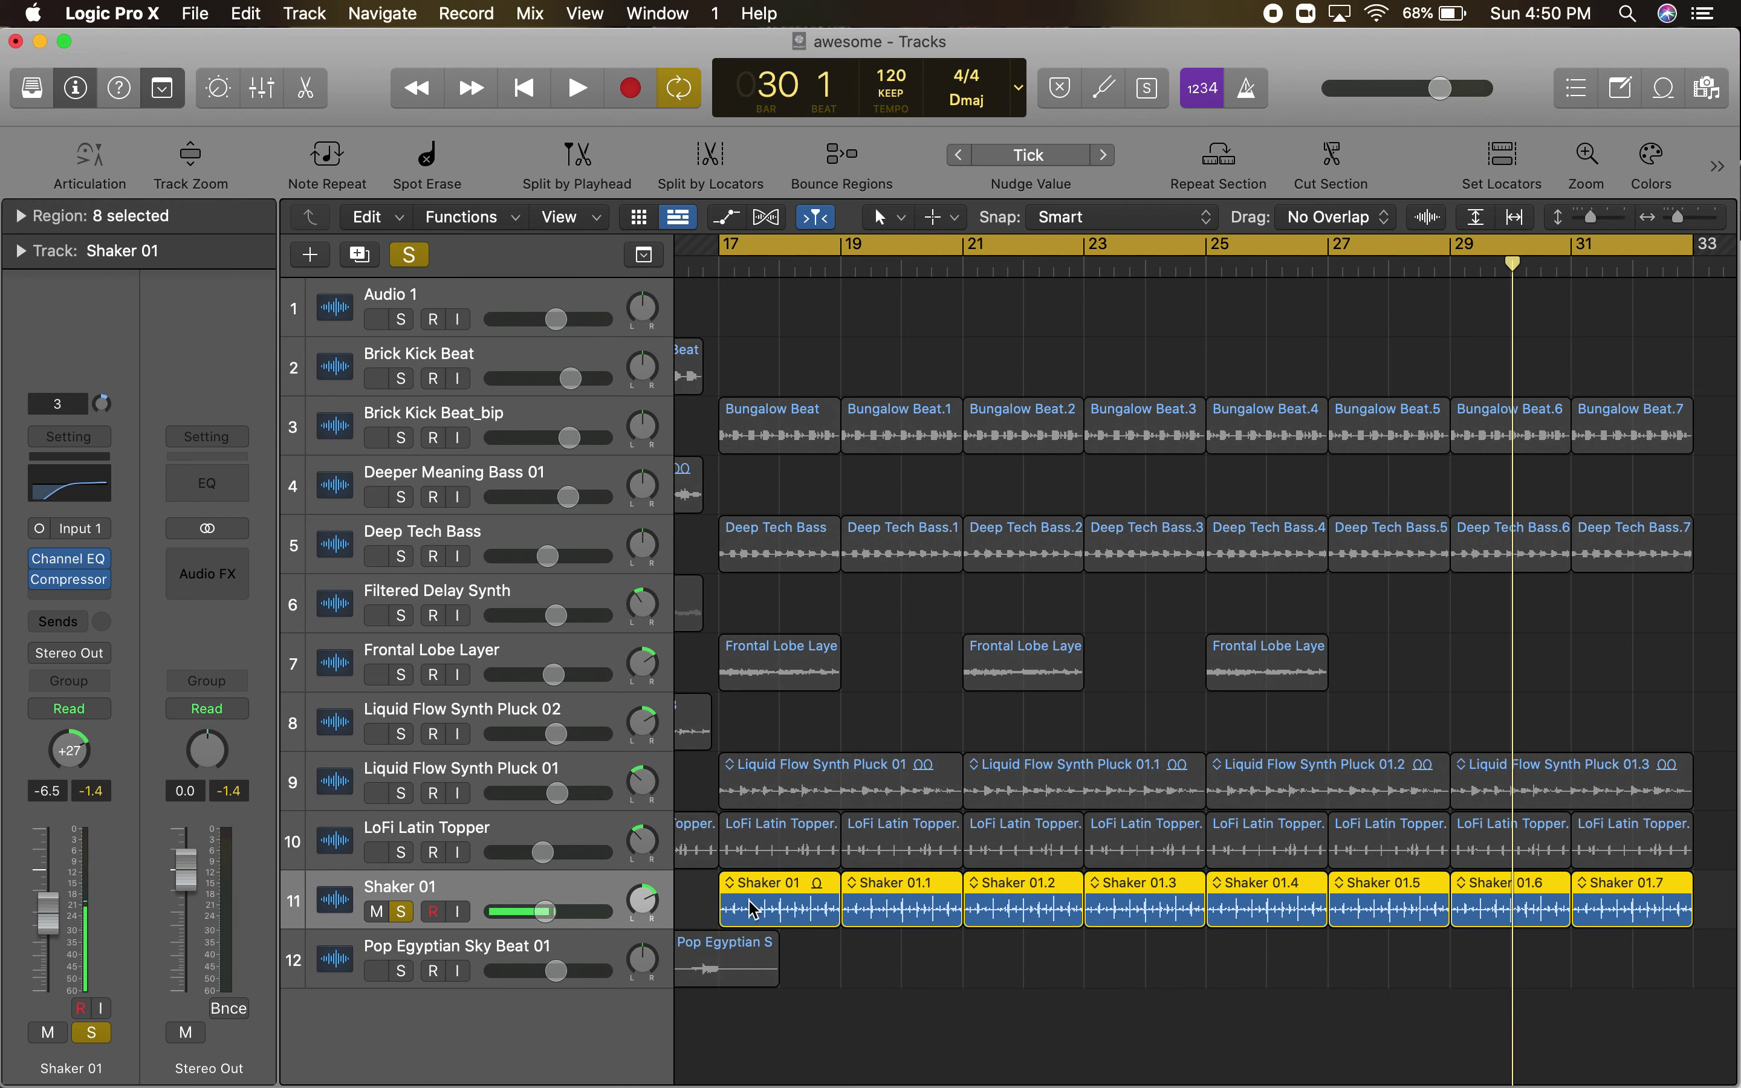
click(76, 562)
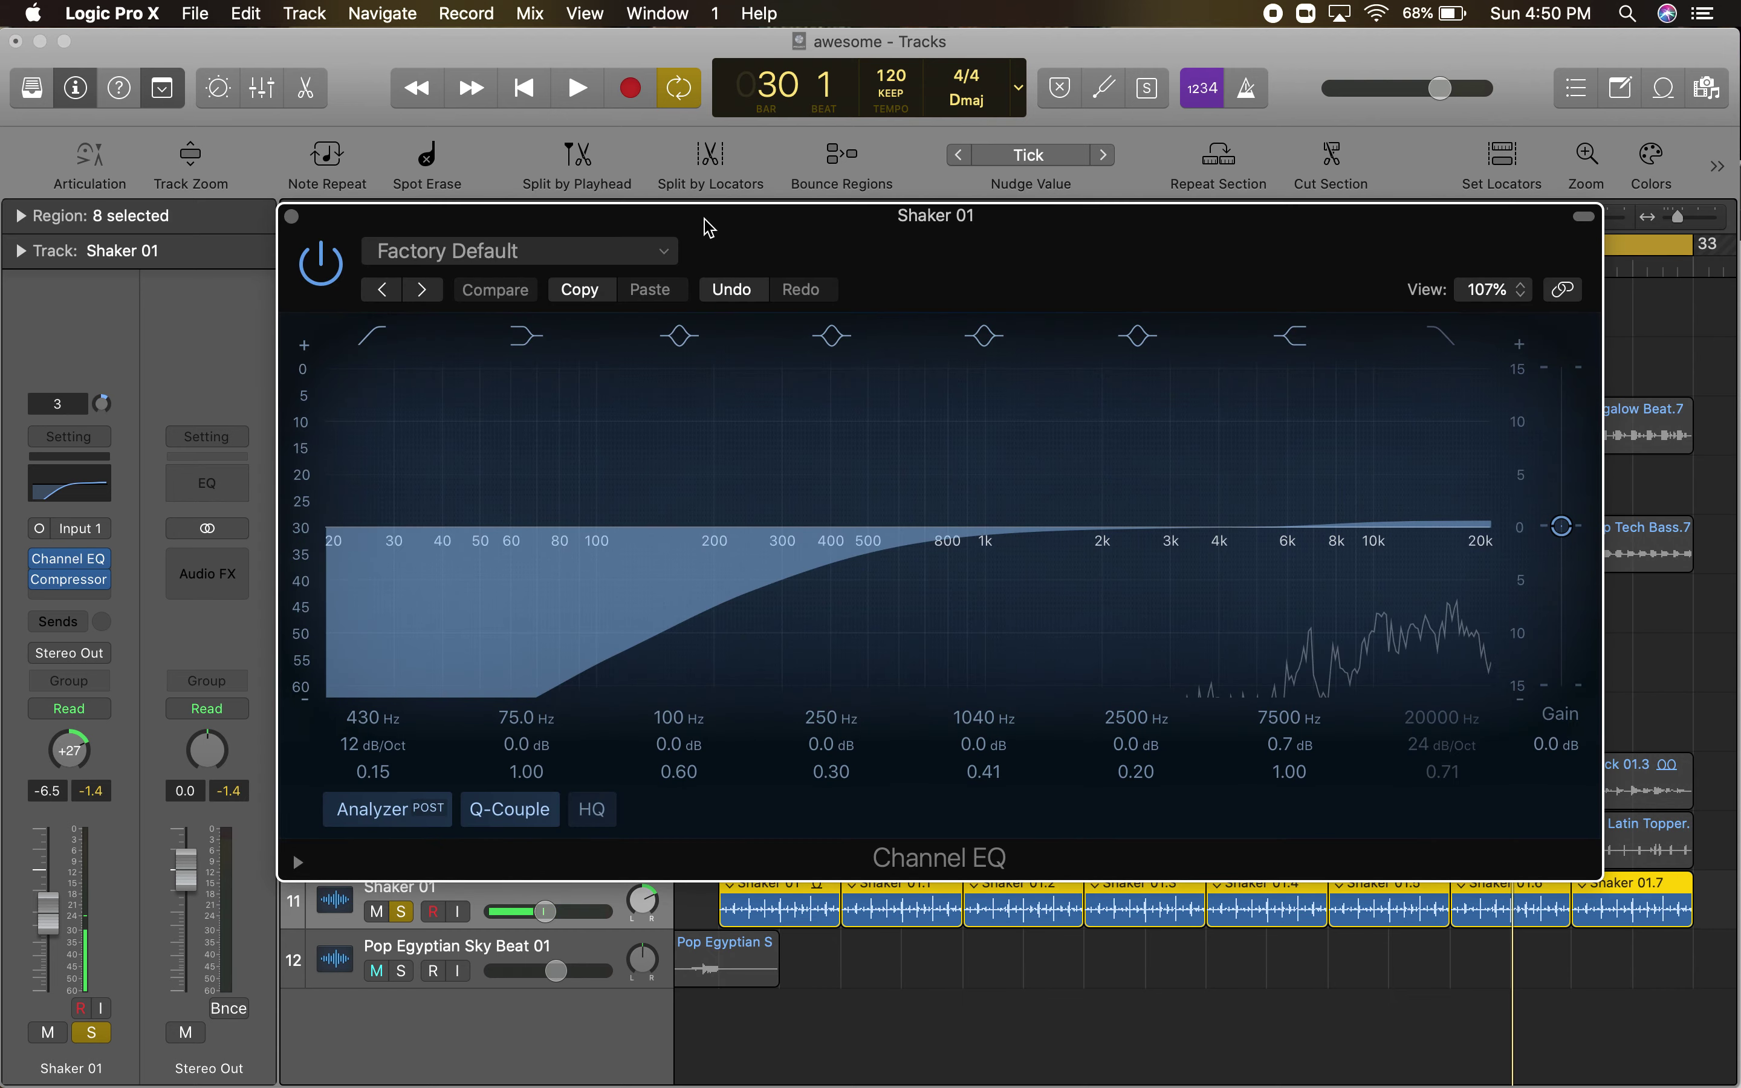
drag(701, 212, 590, 40)
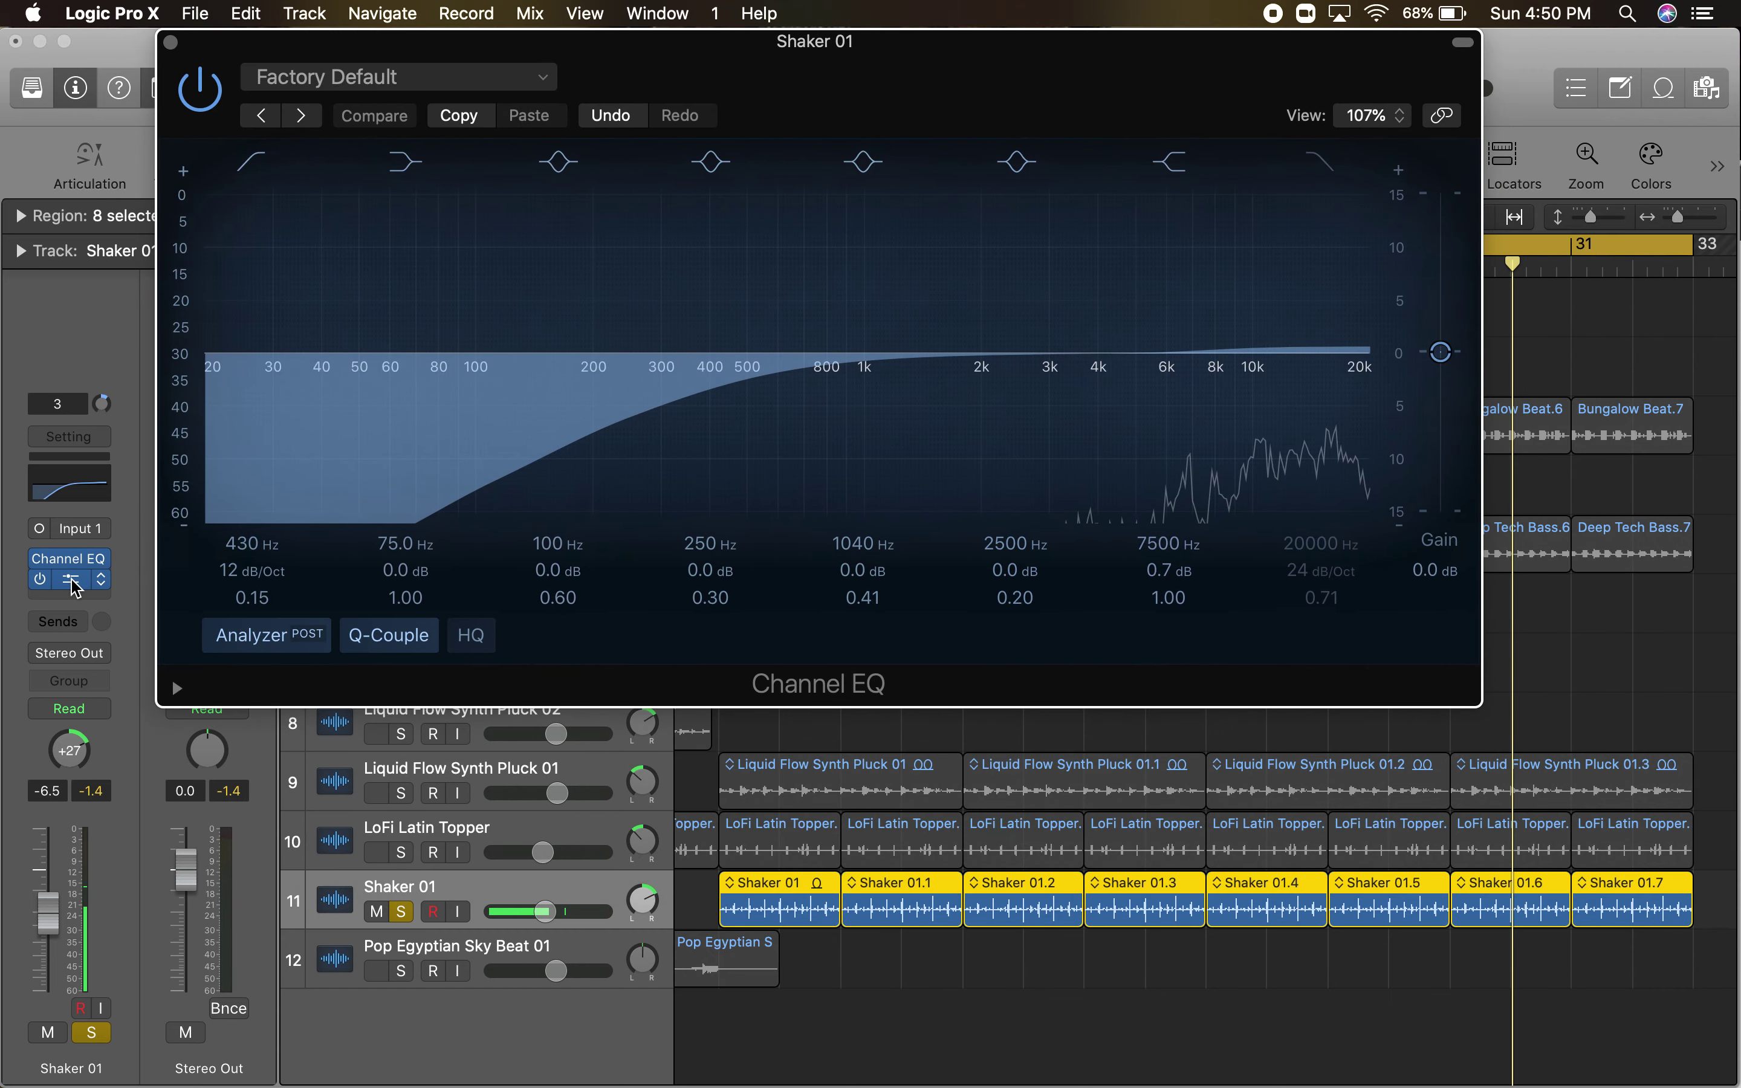
click(71, 579)
drag(928, 204, 976, 388)
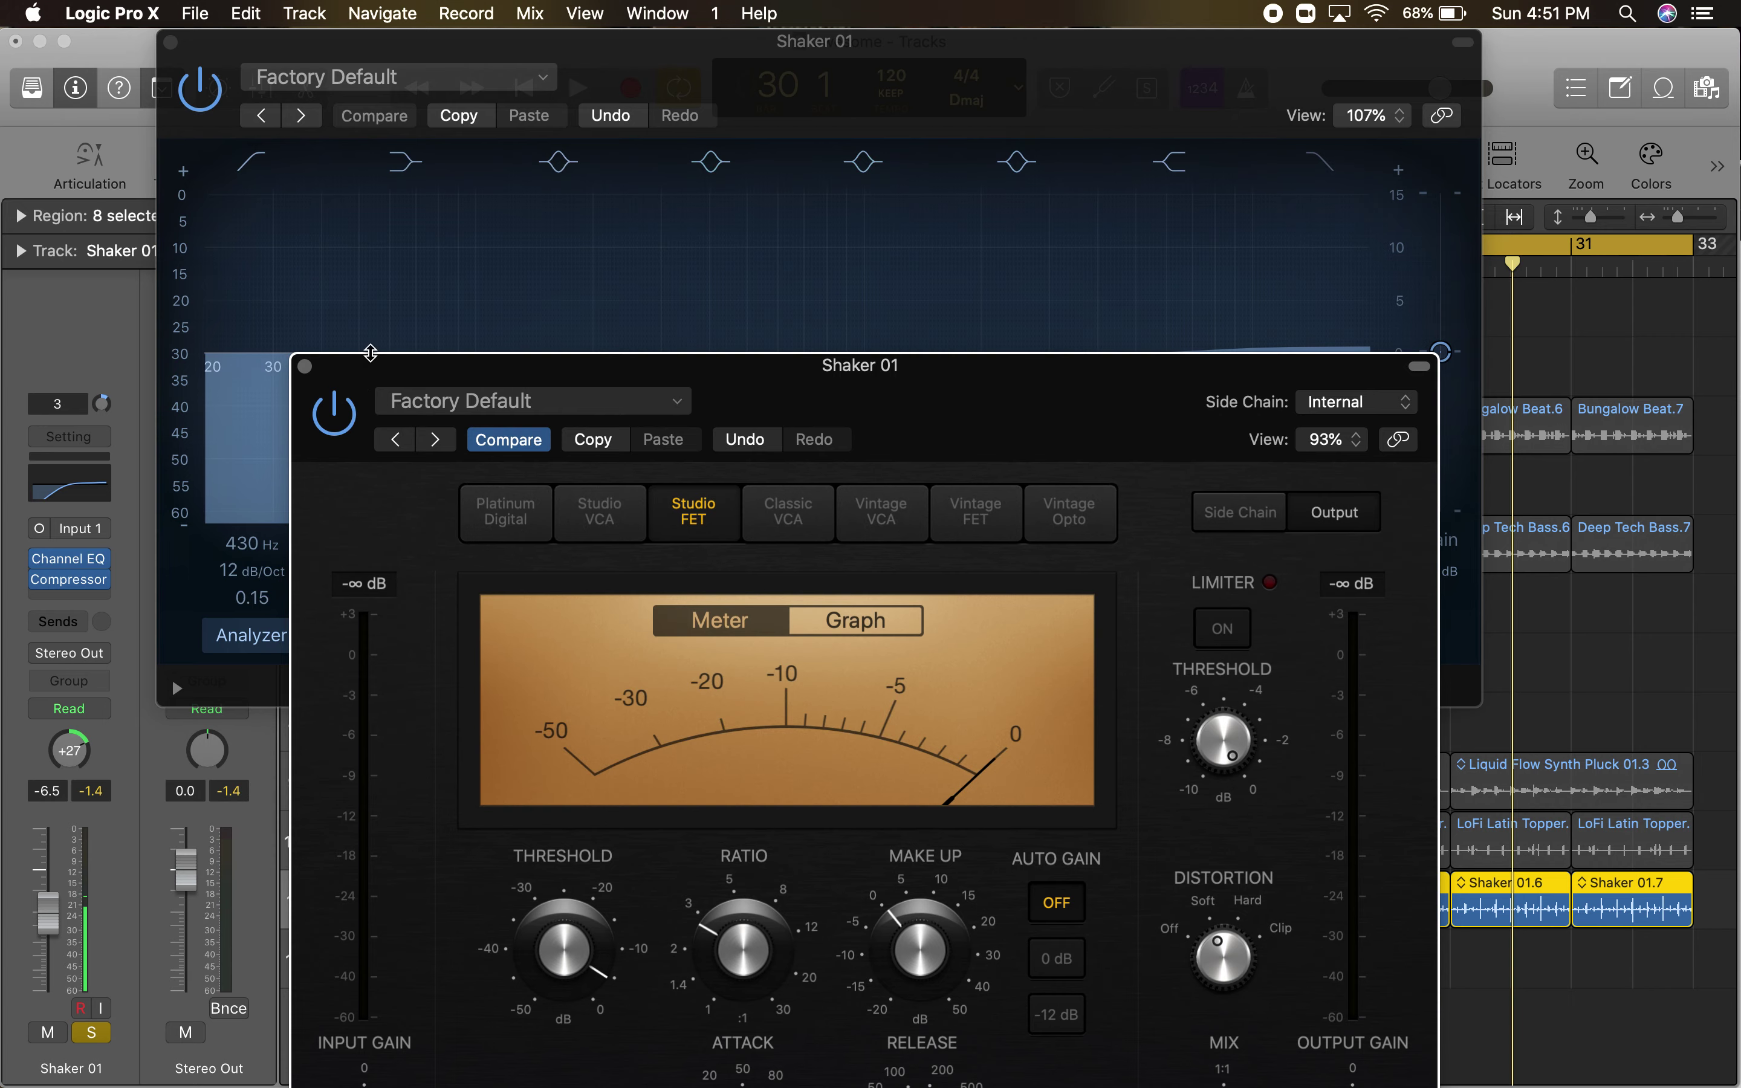
click(305, 373)
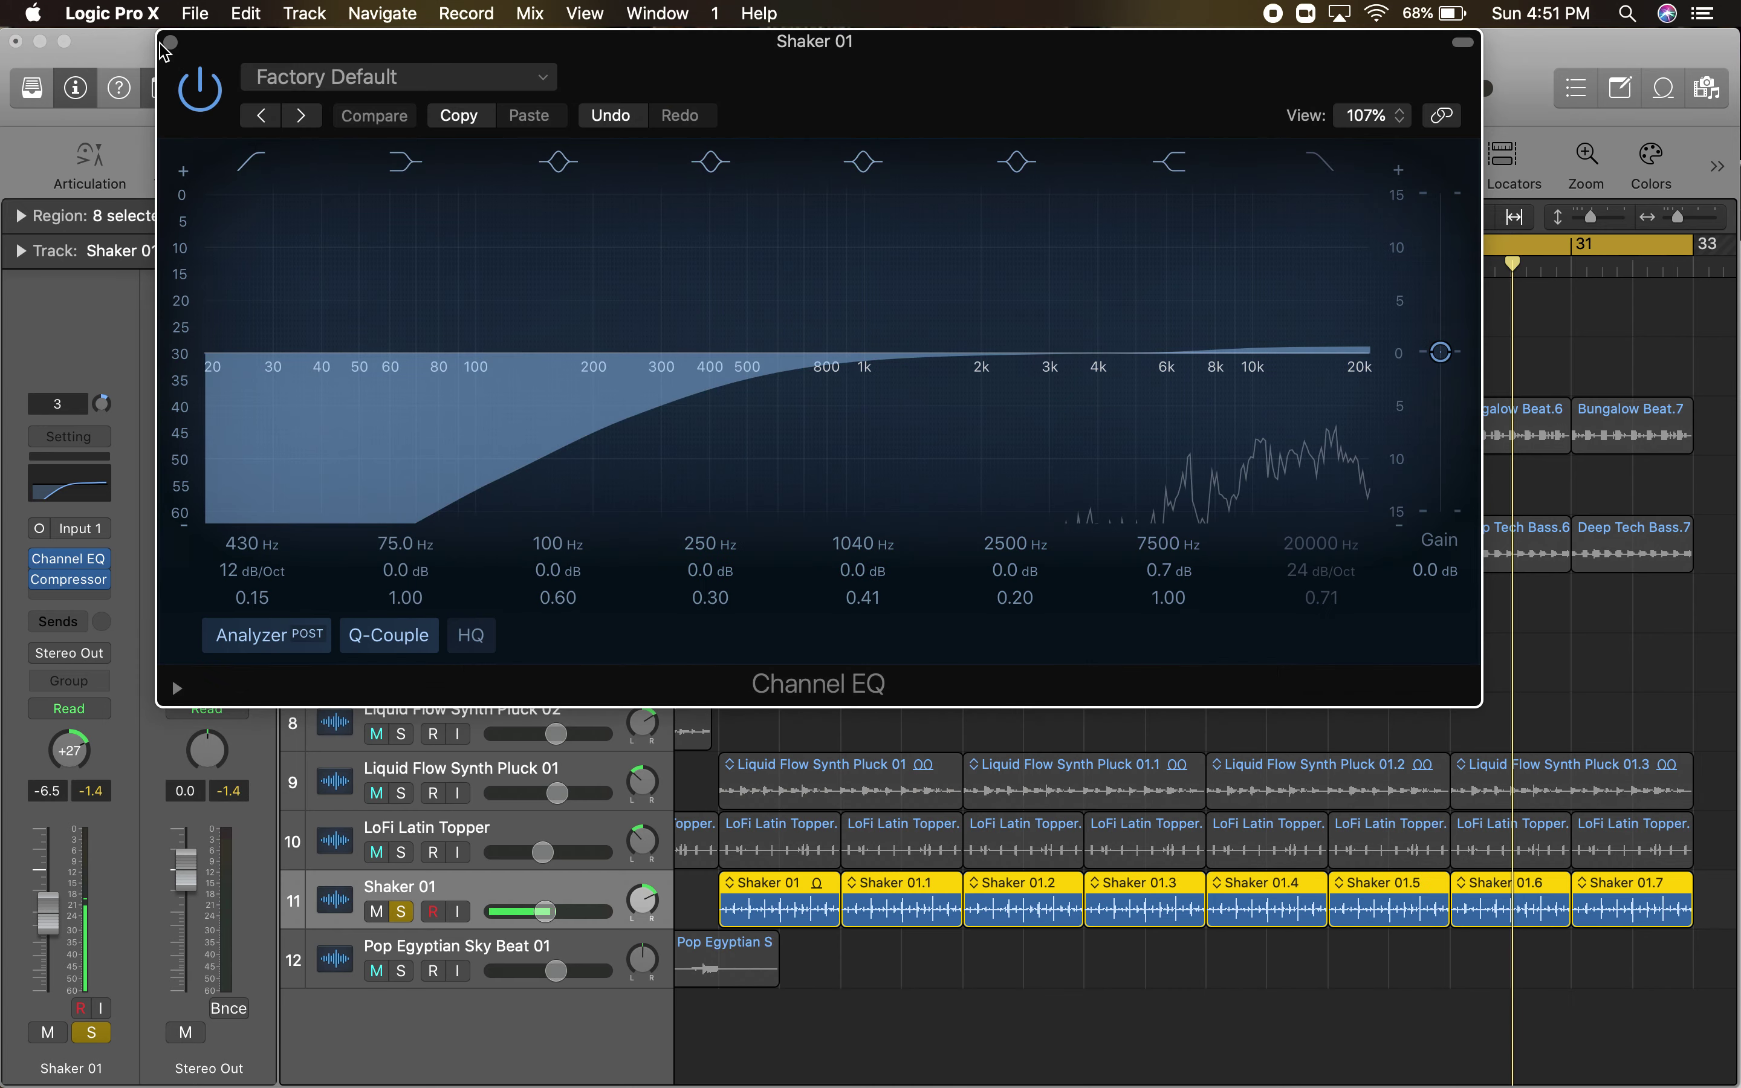
click(171, 42)
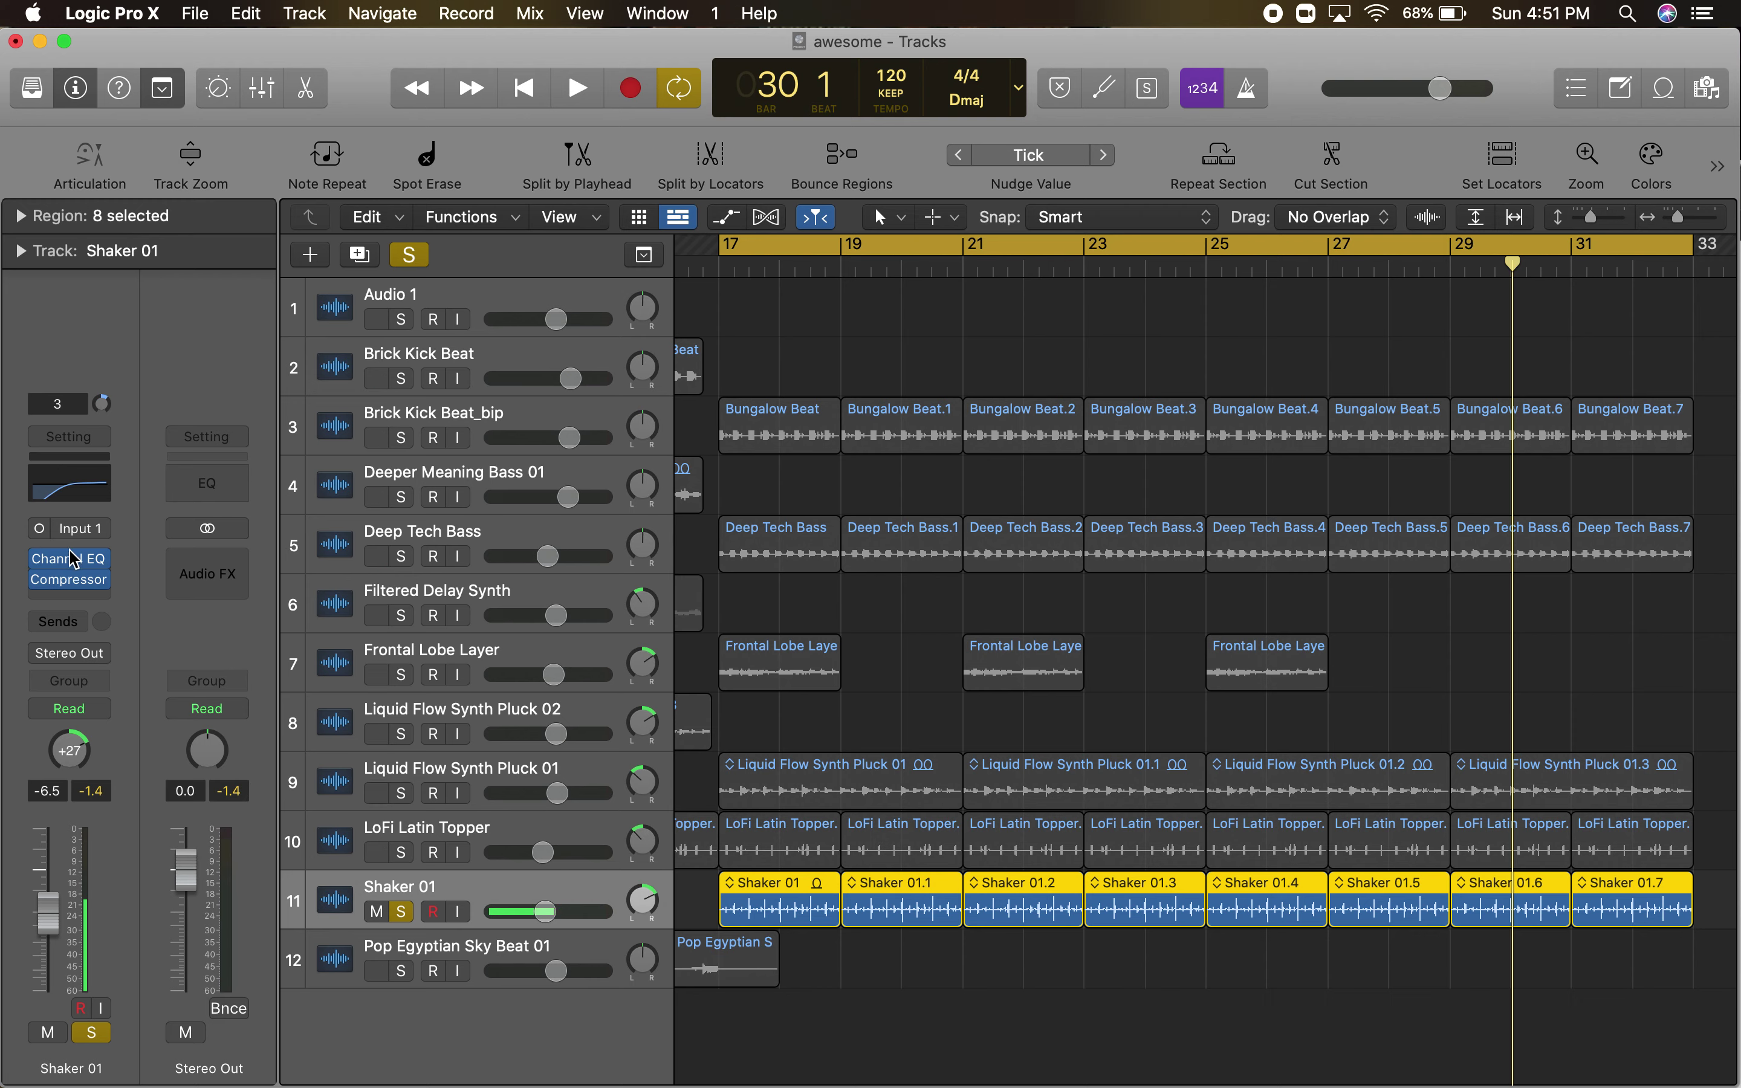
- Move Shaker 01's Channel EQ below the Compressor in the effects chain and open the Compressor
drag(74, 565, 75, 604)
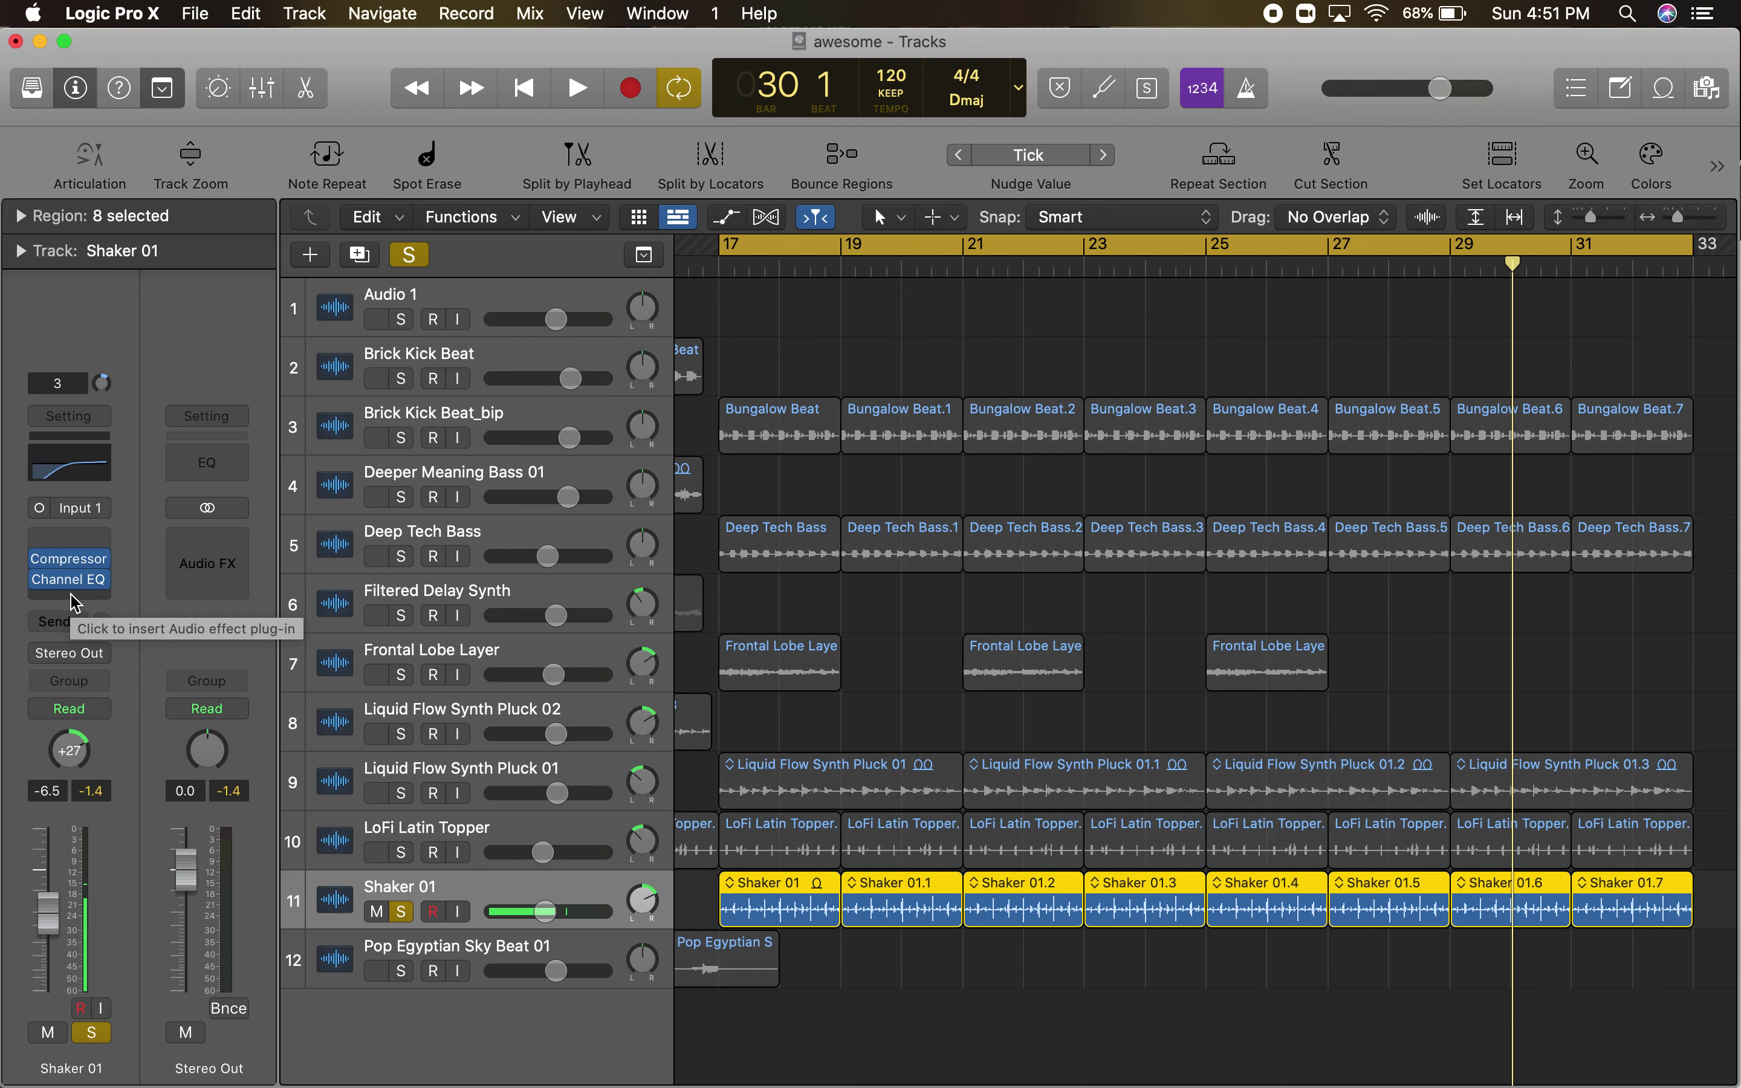
click(73, 563)
drag(822, 363, 799, 42)
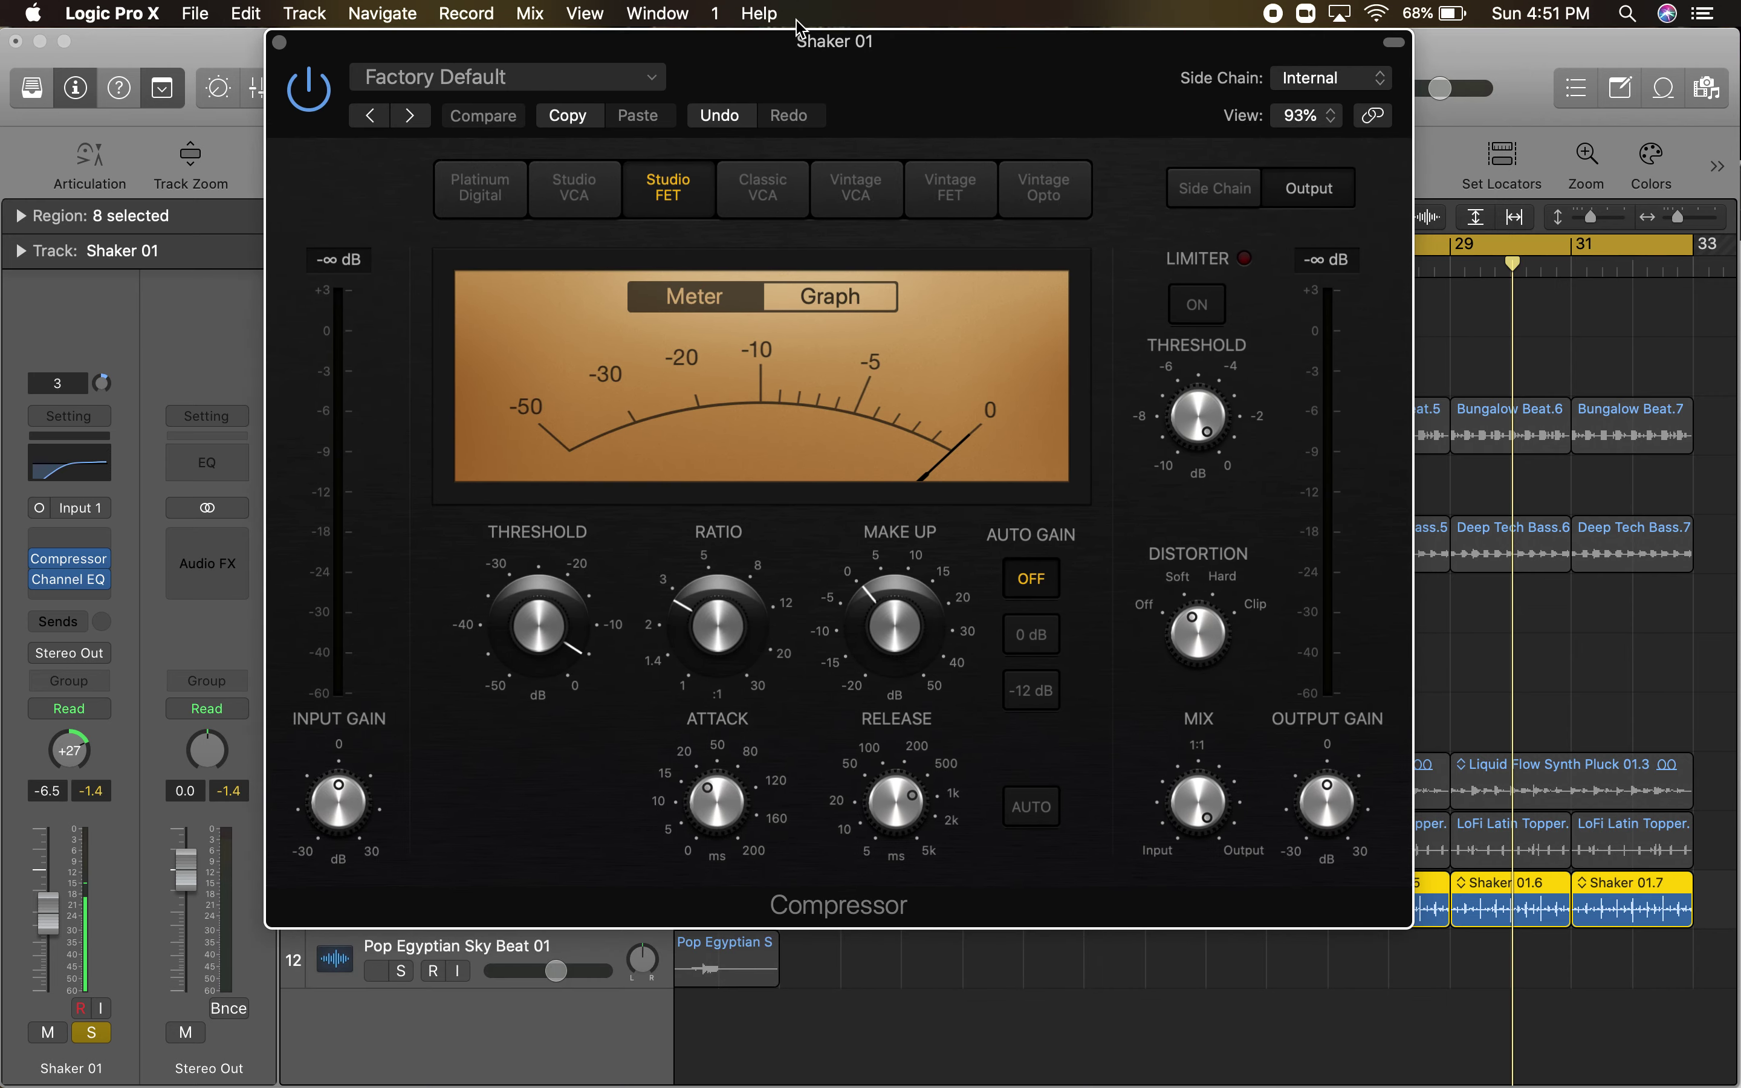
- Check the reordered Channel EQ, close both plug-in windows and unsolo Shaker 01
click(75, 592)
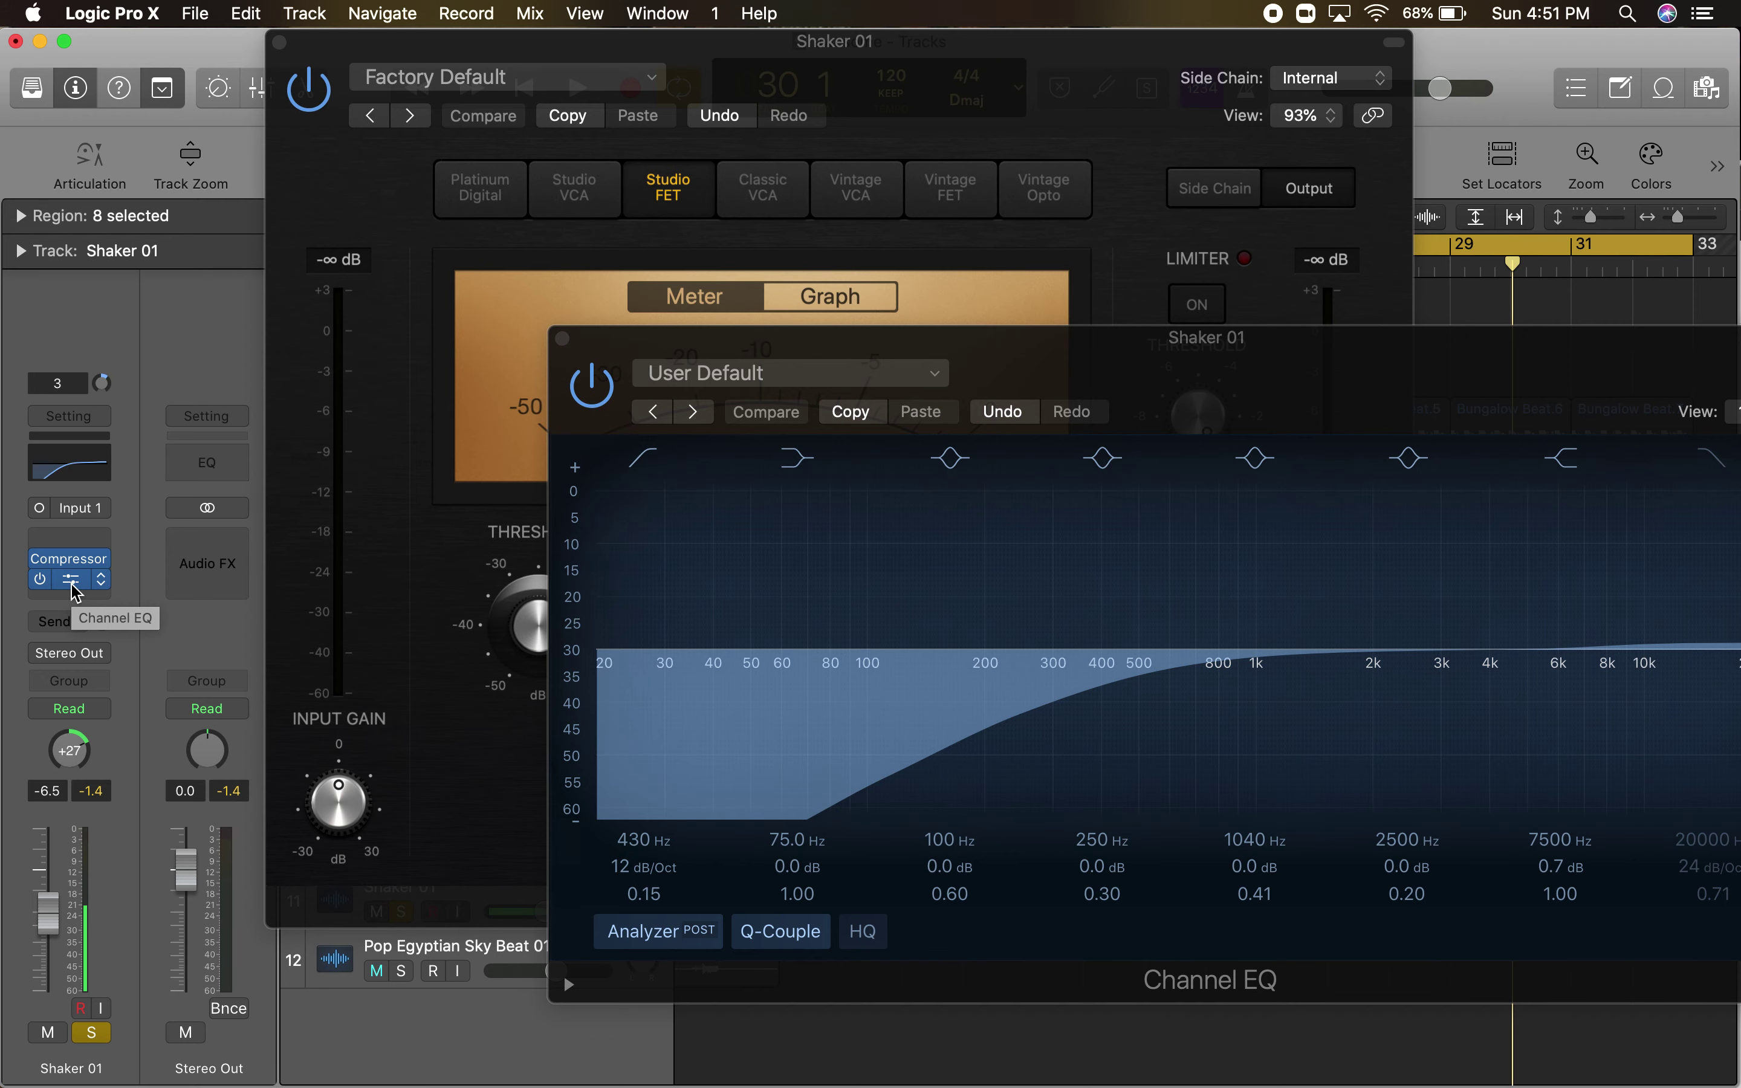
drag(1125, 379, 806, 341)
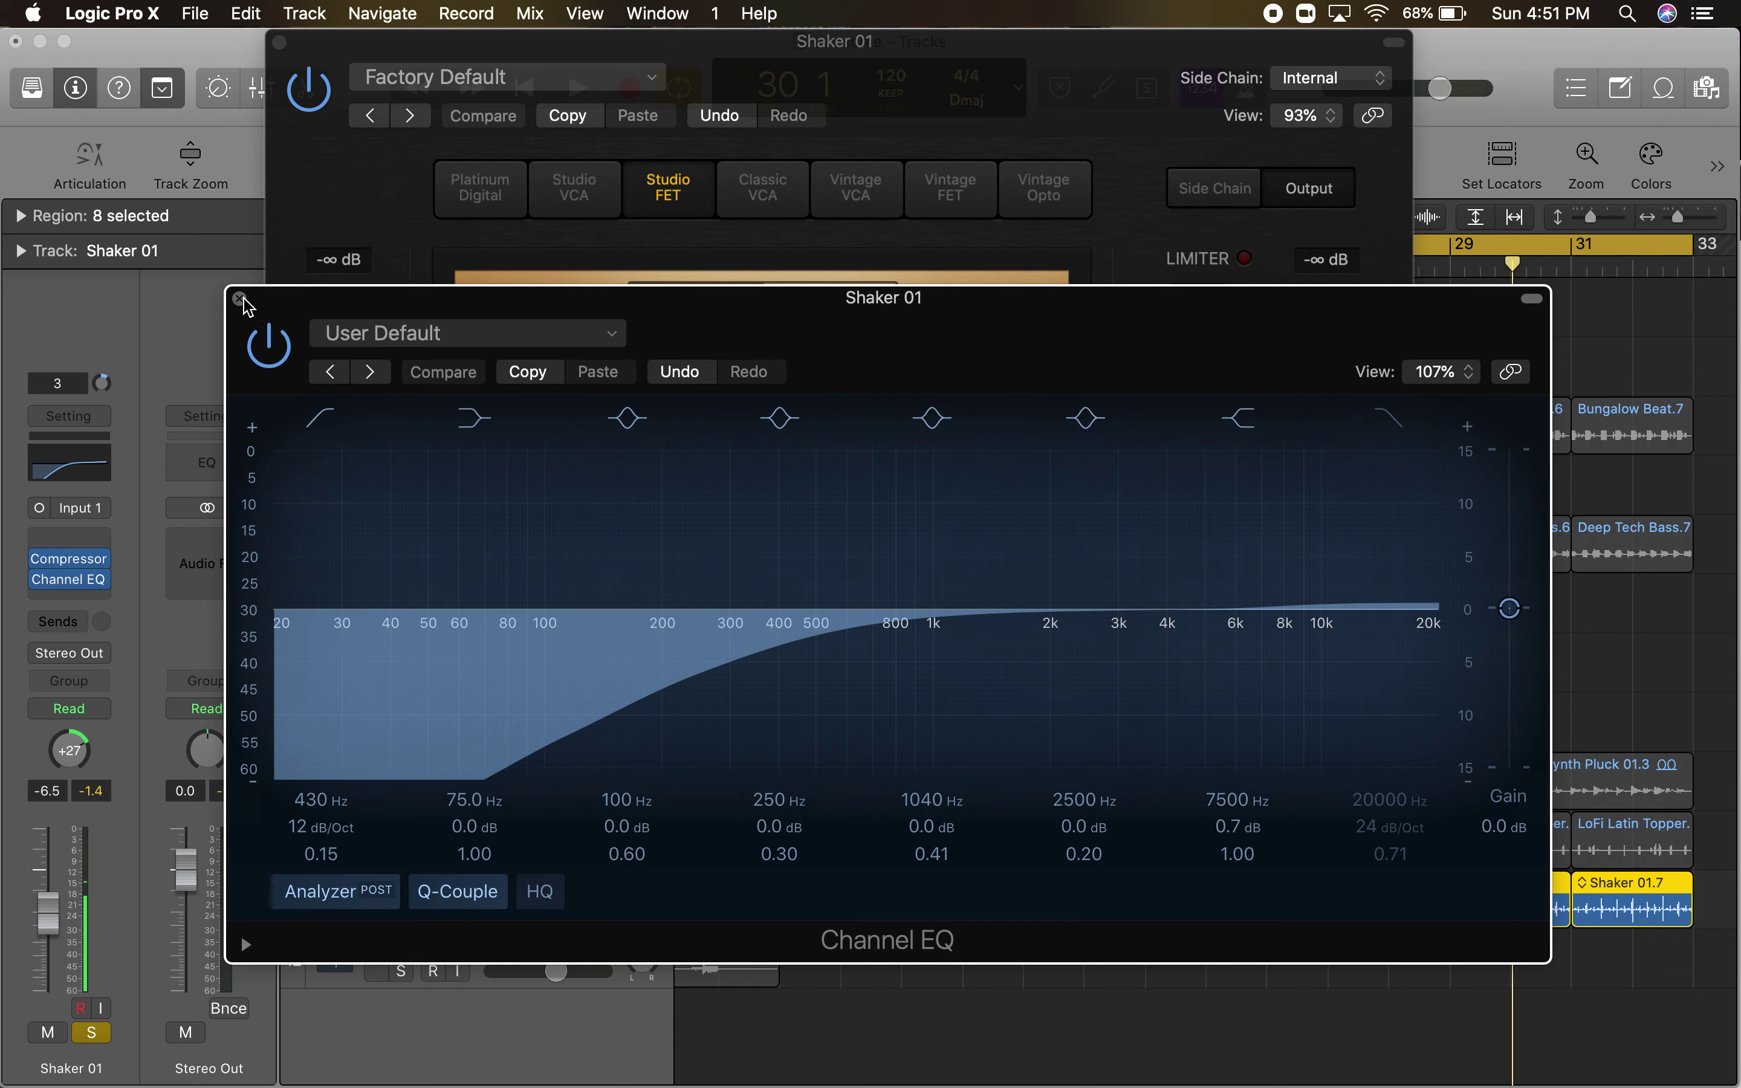
click(243, 305)
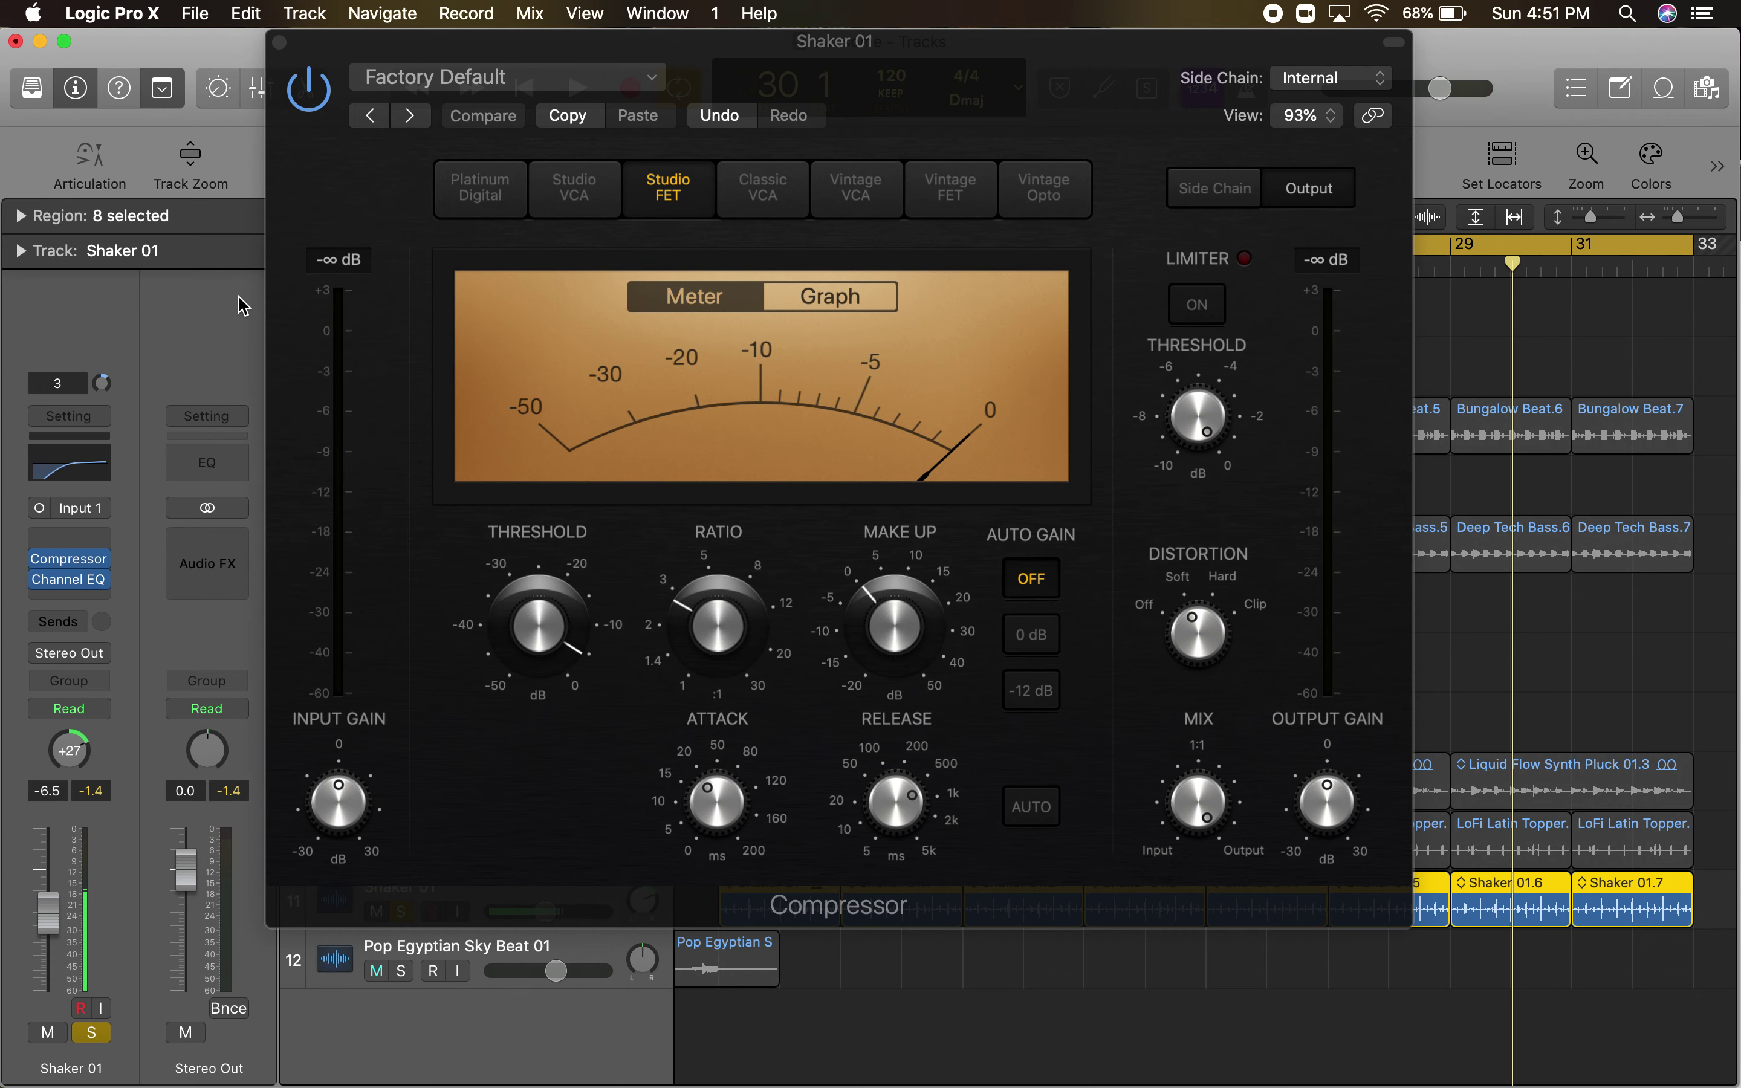
click(280, 42)
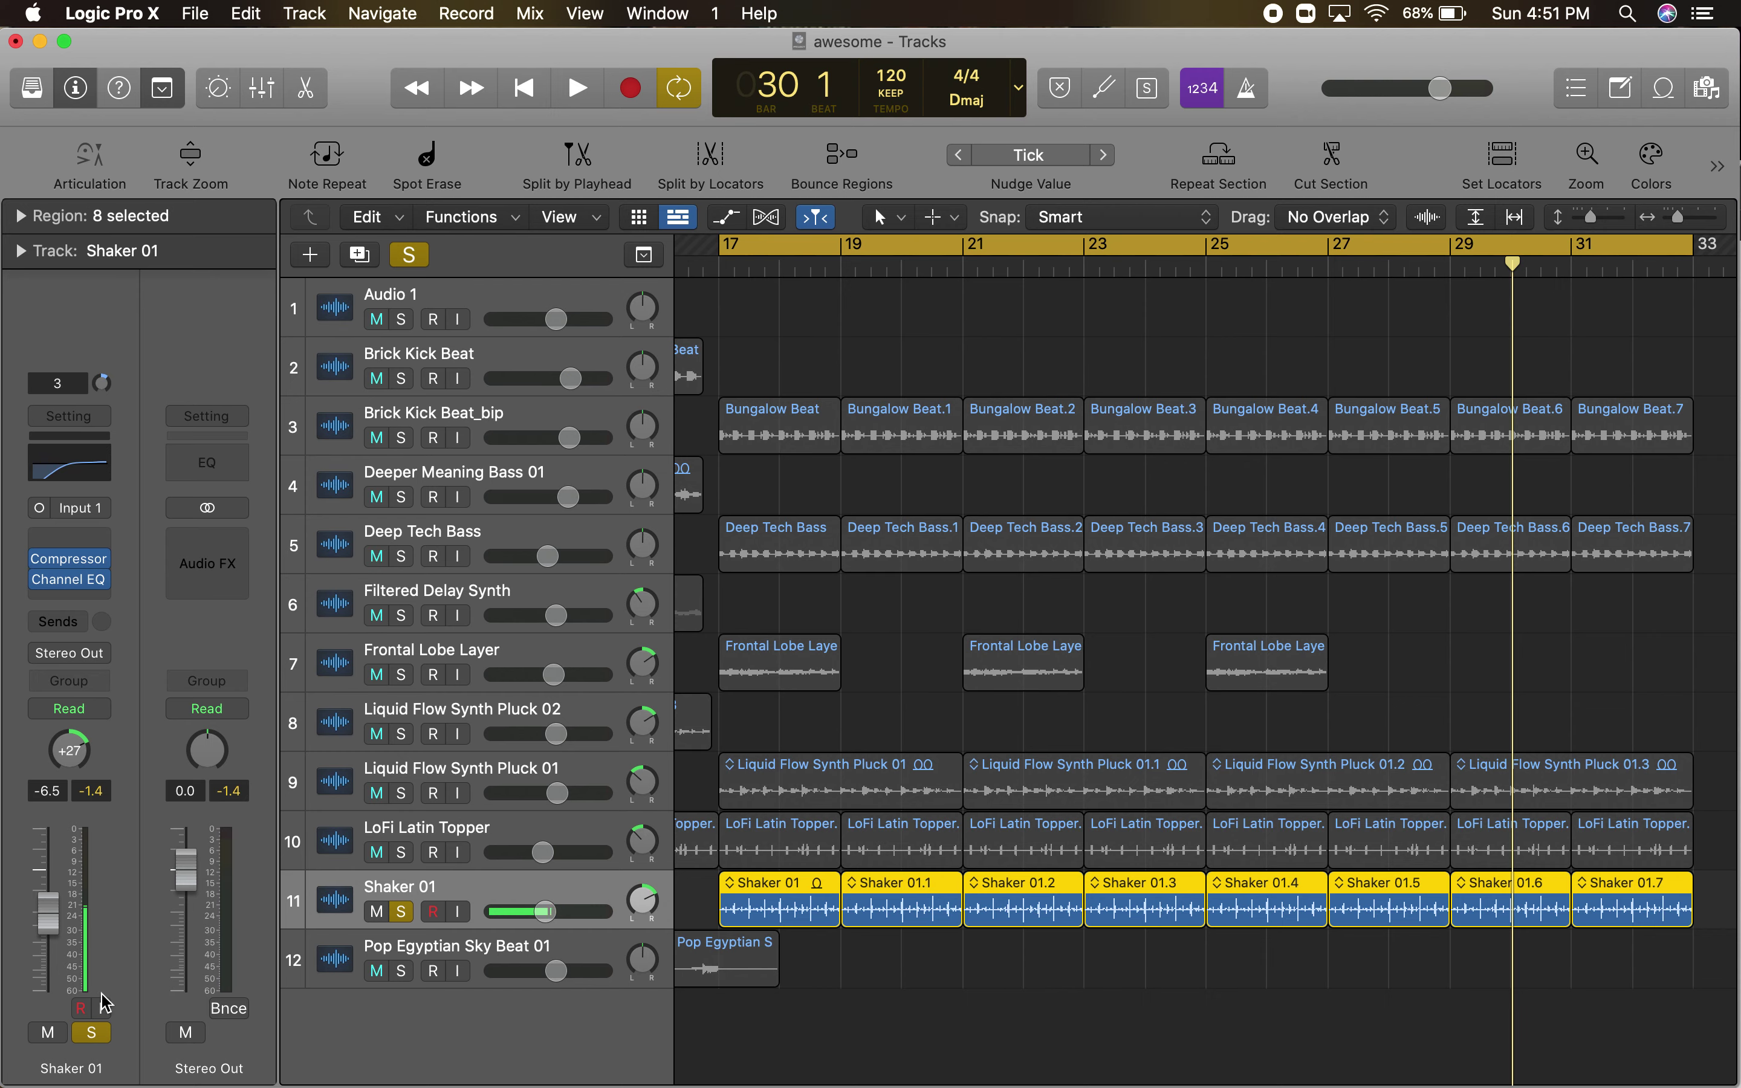
click(103, 1040)
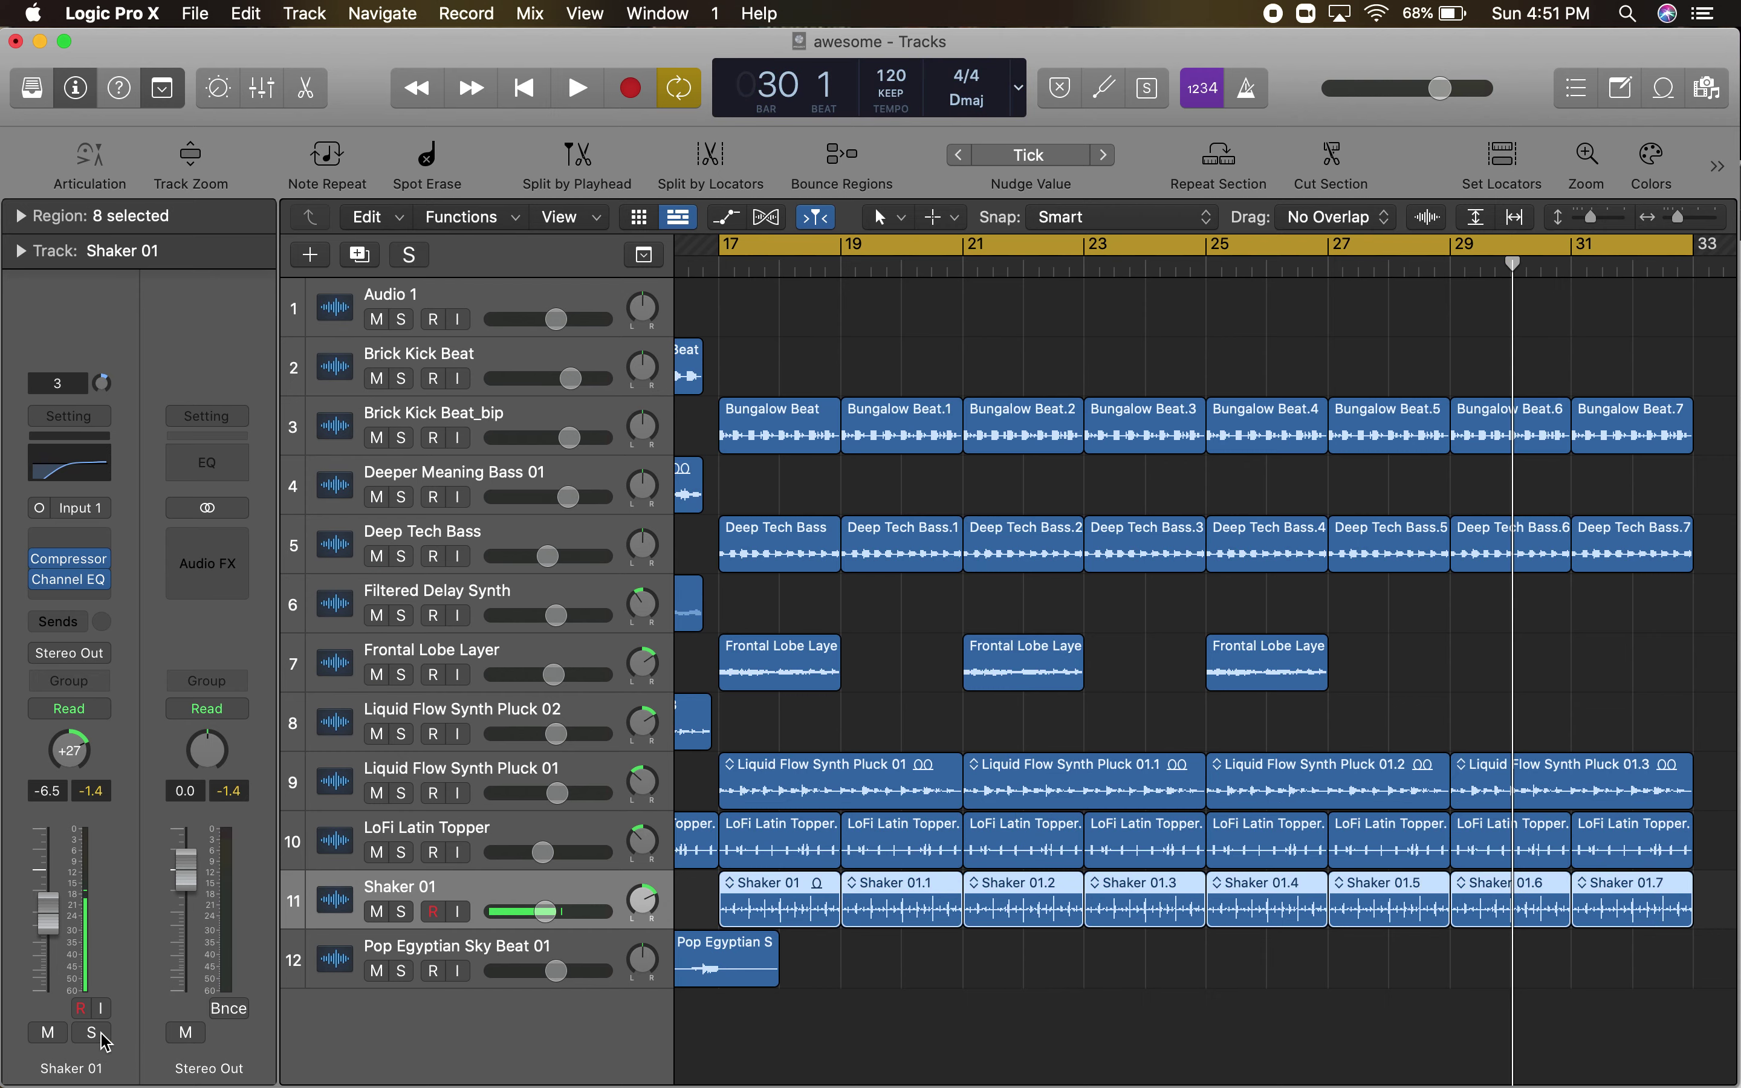
- Open the Mixer and move Liquid Flow Synth Pluck 02's Channel EQ above the Amp in its effects chain
key(x)
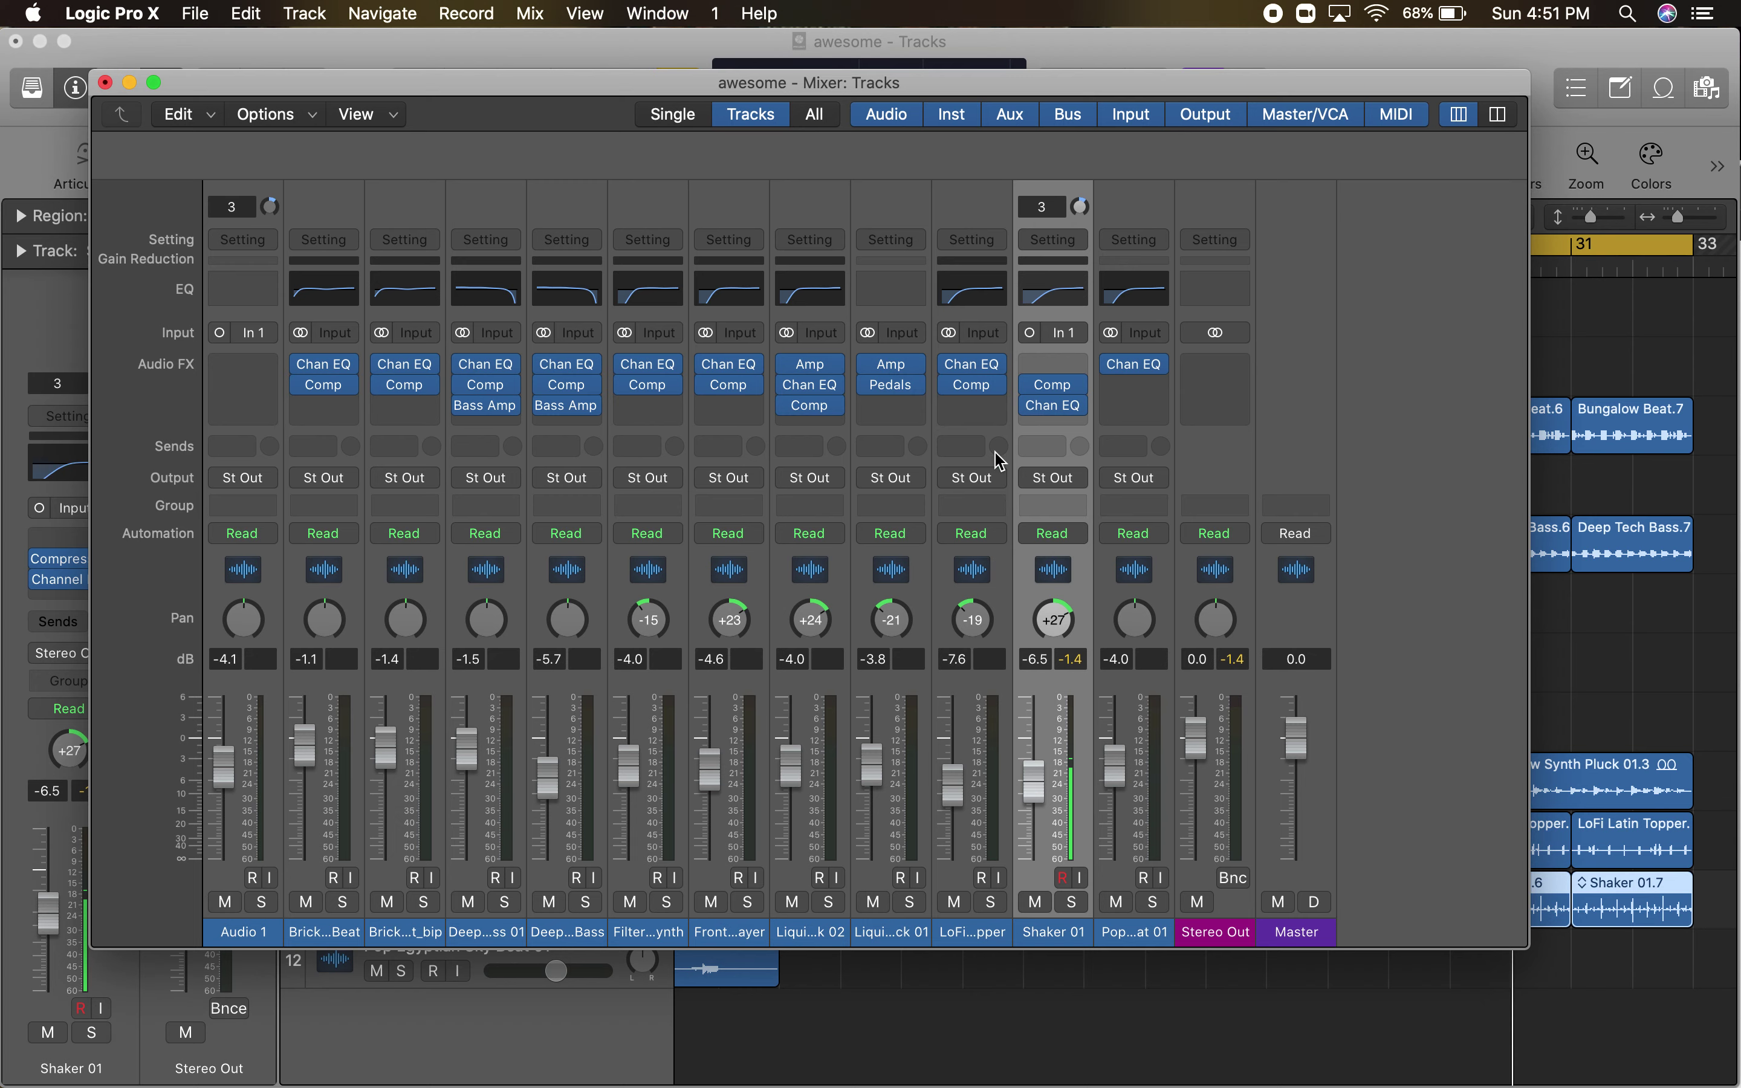
mouse_move(334, 371)
mouse_move(799, 382)
drag(815, 393, 816, 364)
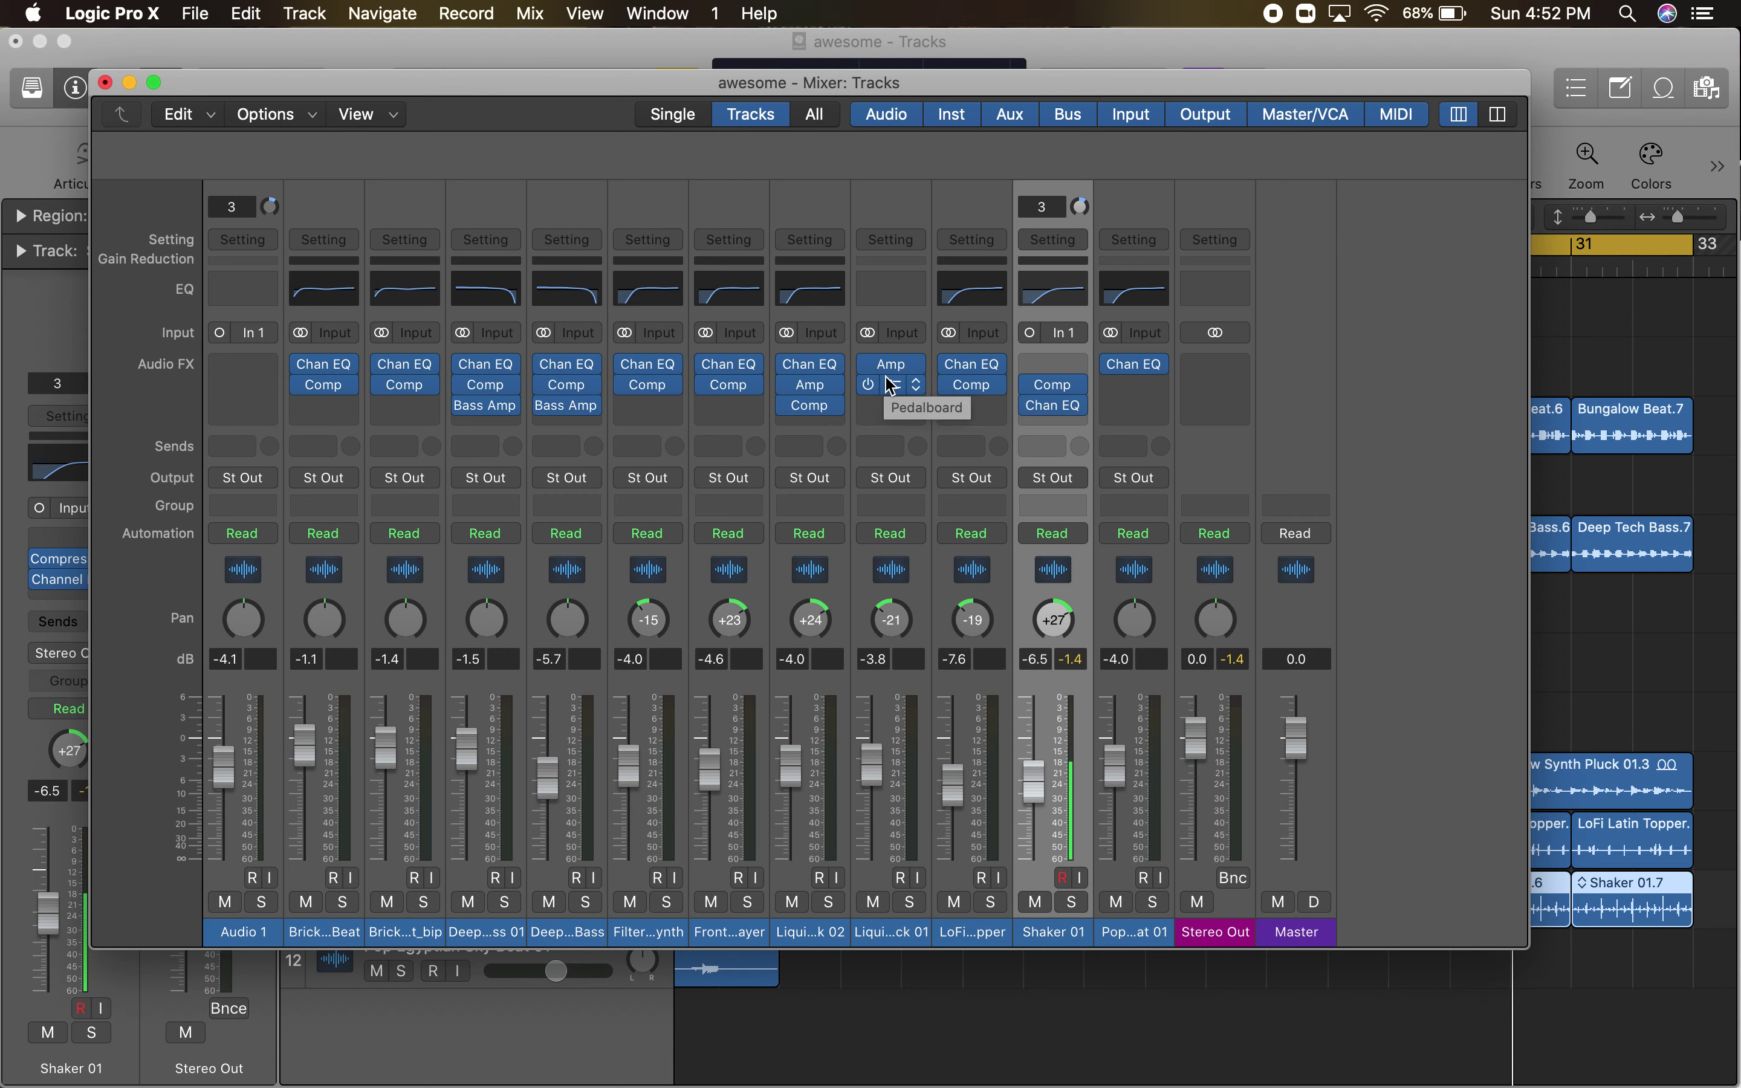
- Add a Channel EQ to Liquid Flow Synth Pluck 01, reorder its chain to Channel EQ, Pedalboard, Amp, and select that channel strip
click(900, 290)
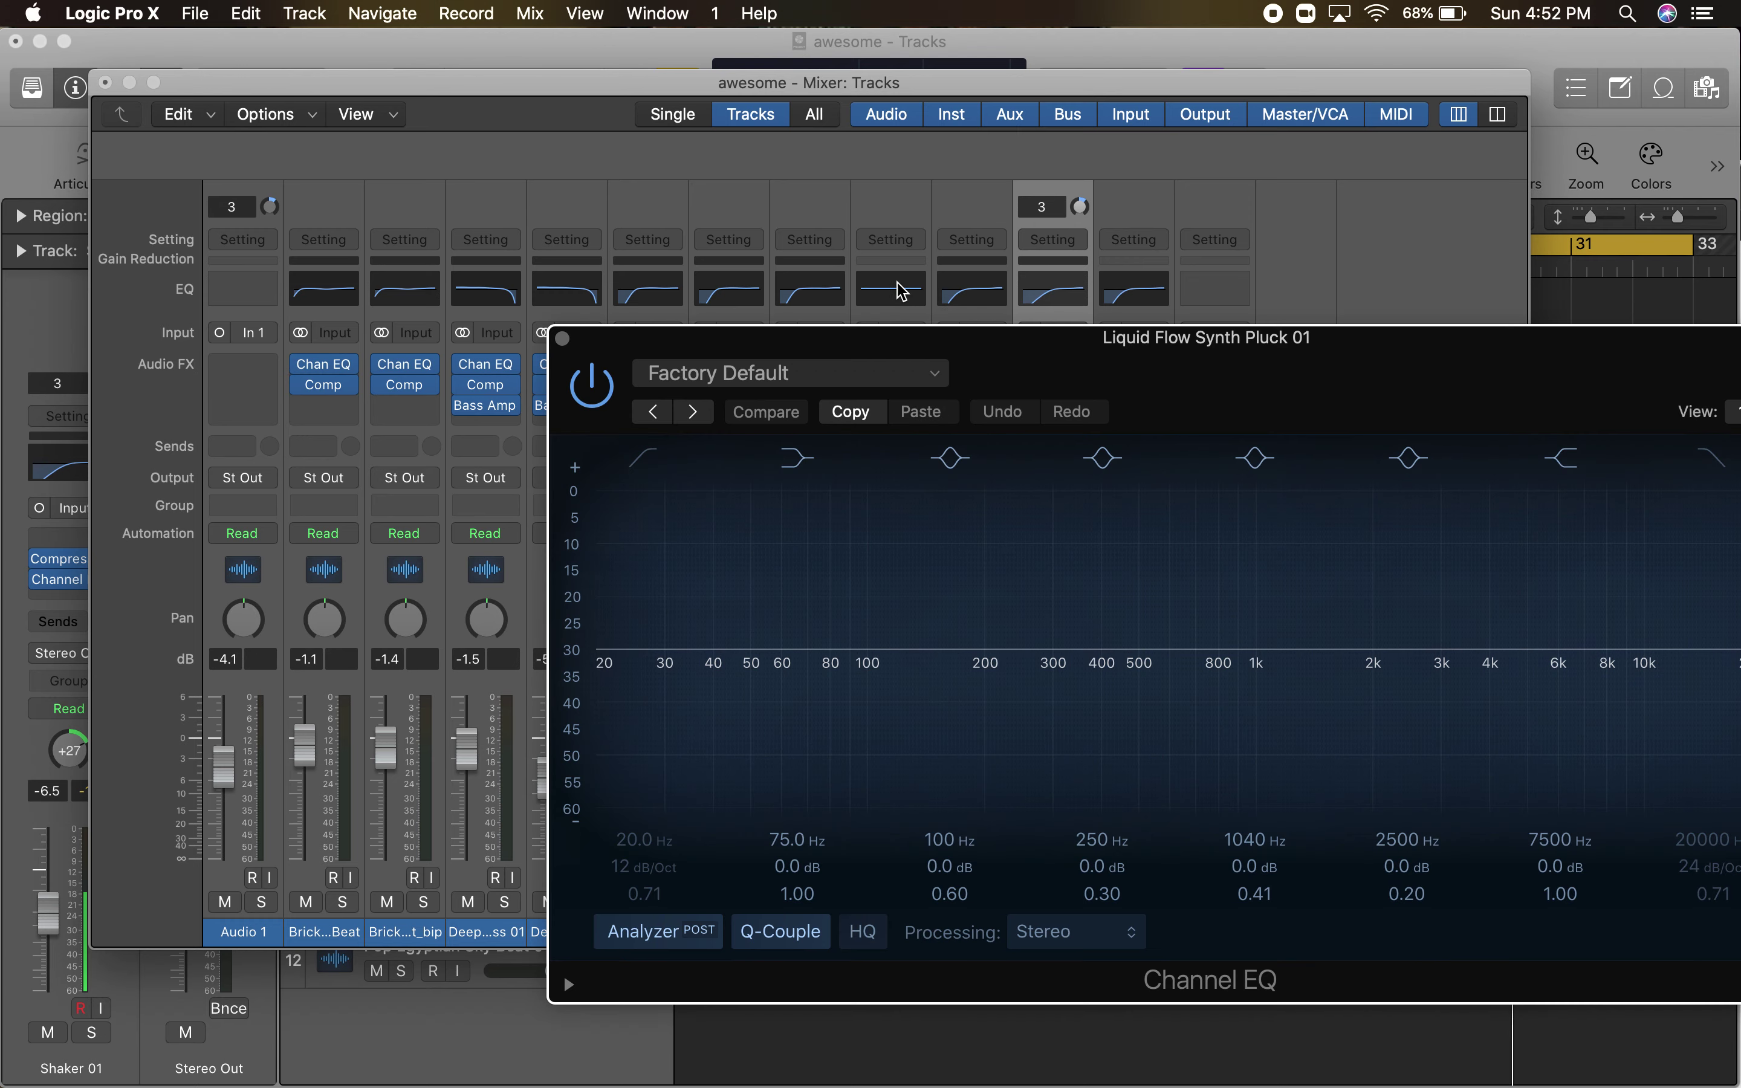
click(563, 339)
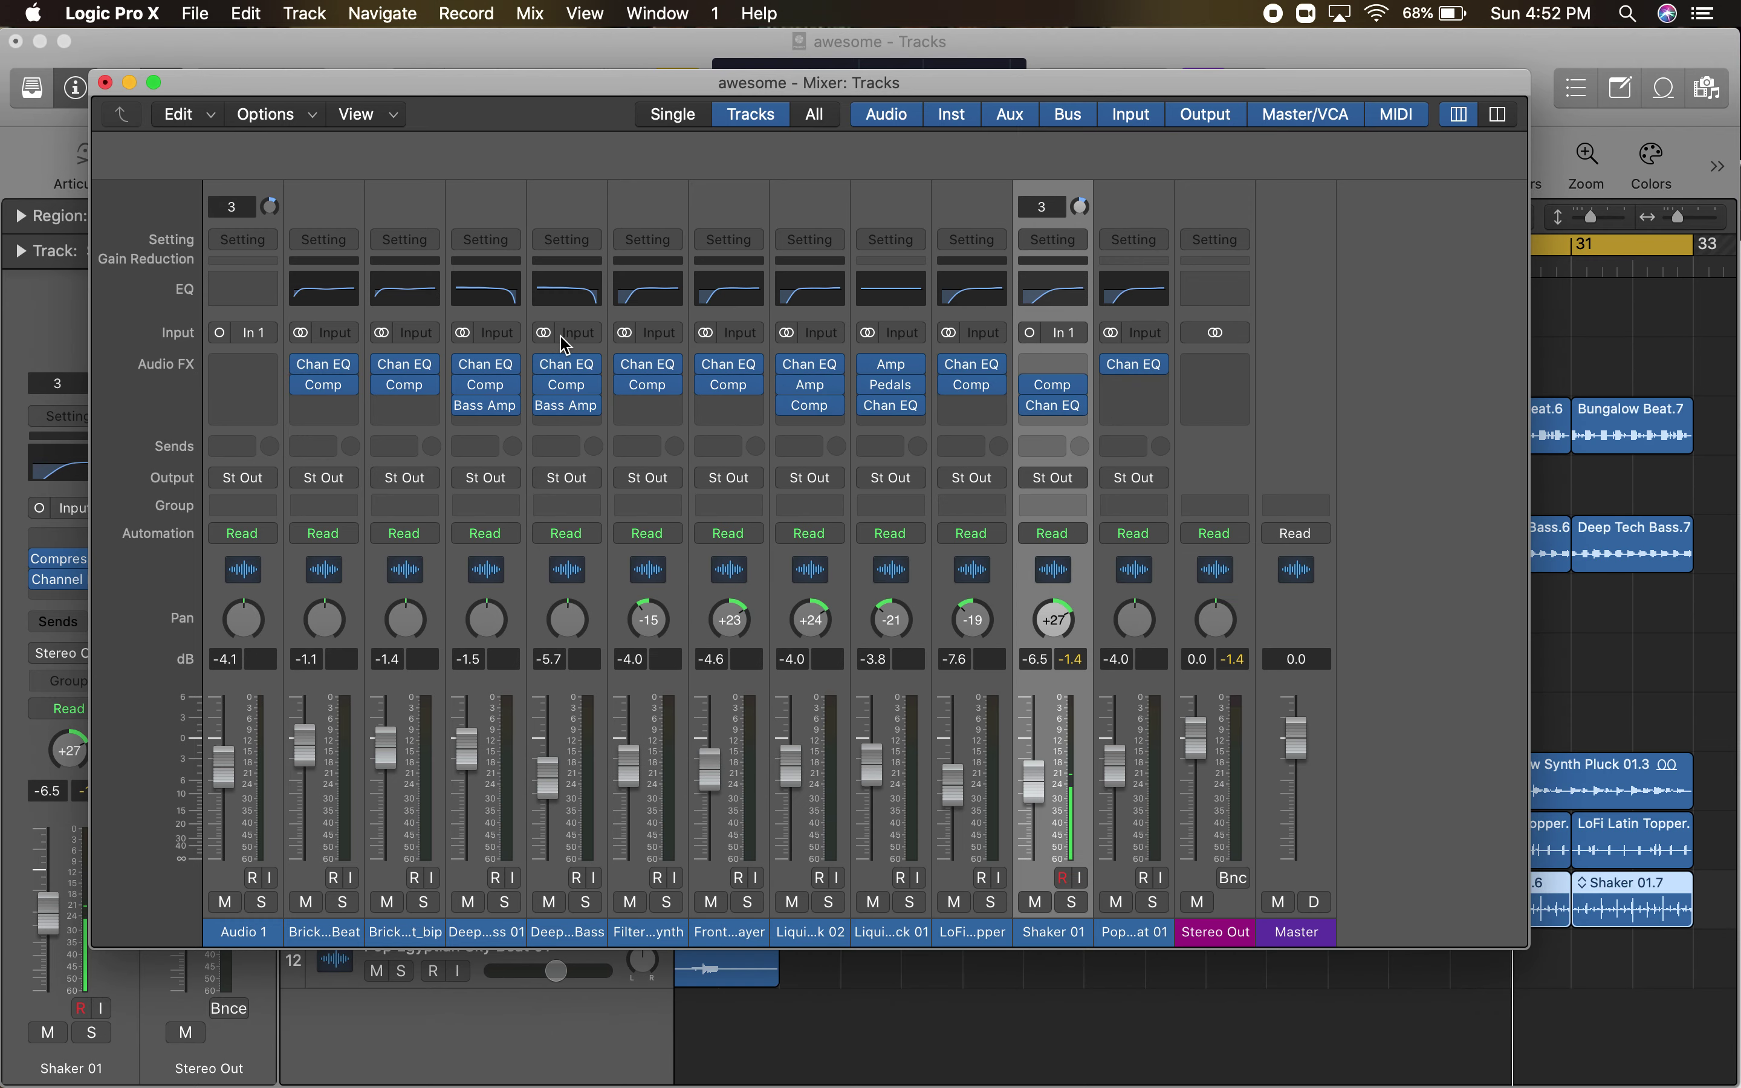
mouse_move(897, 415)
drag(898, 413, 896, 369)
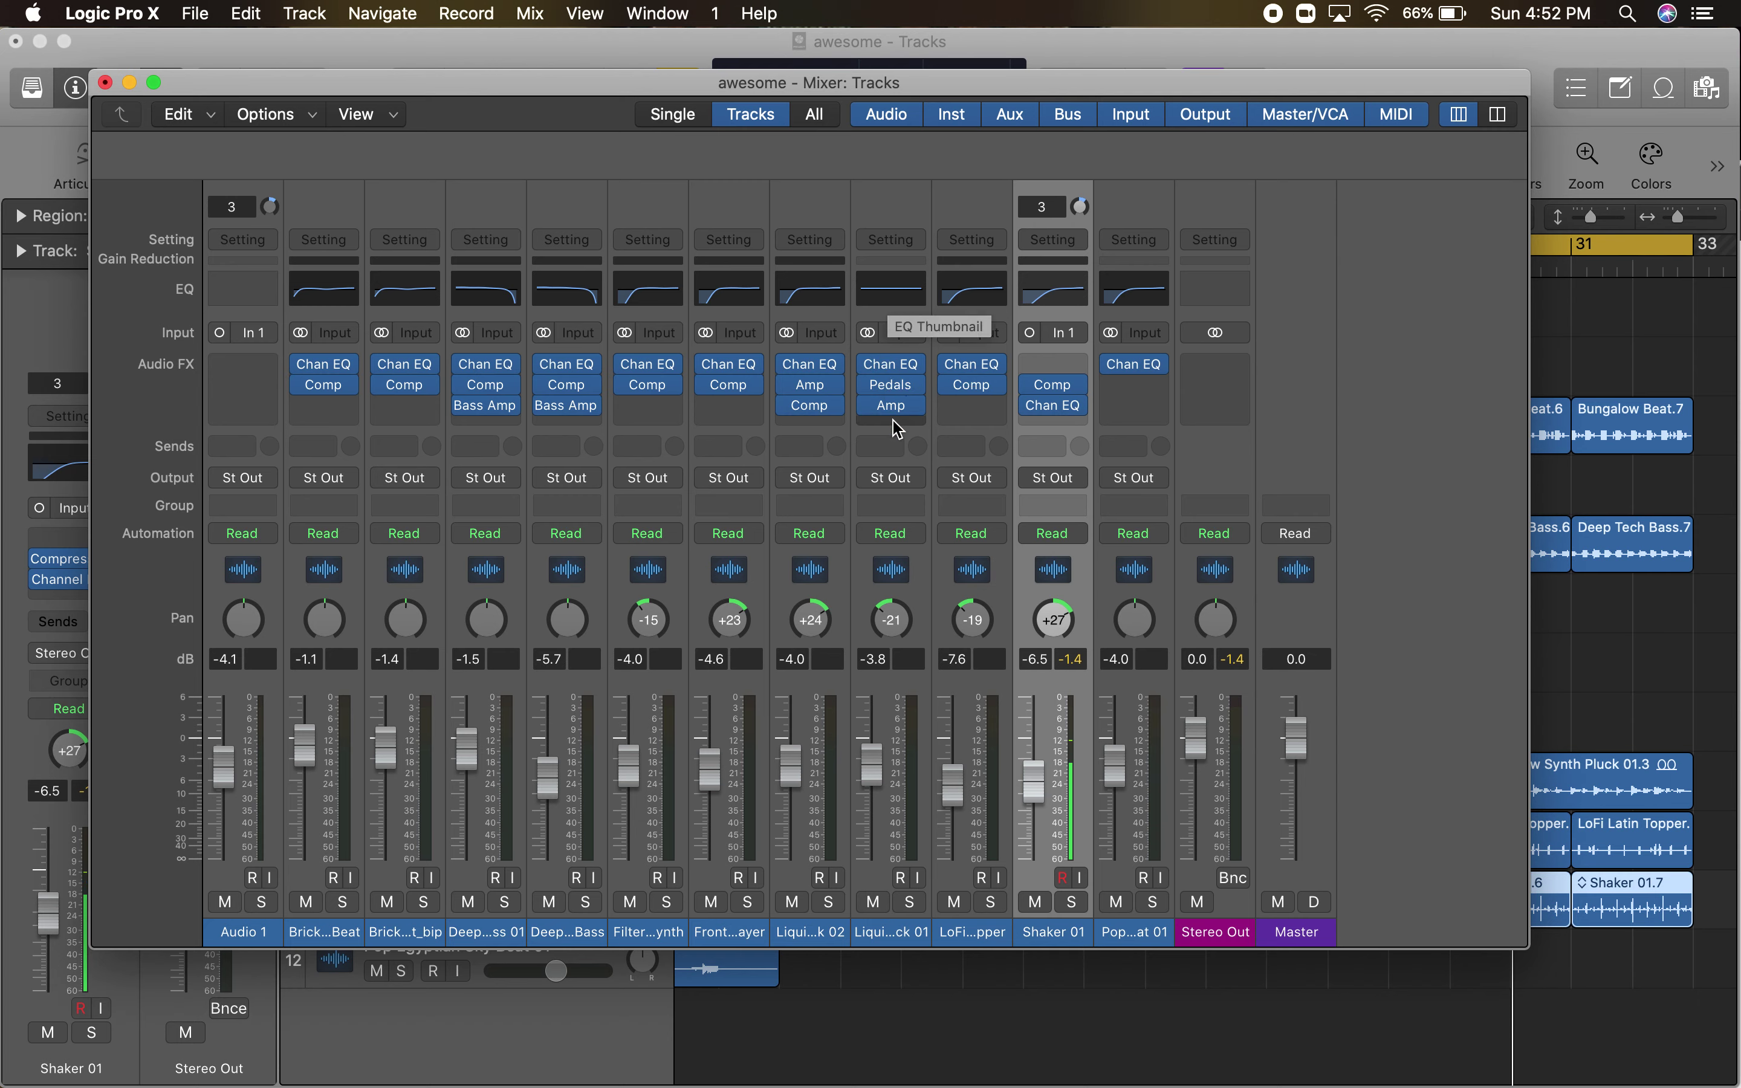
click(899, 935)
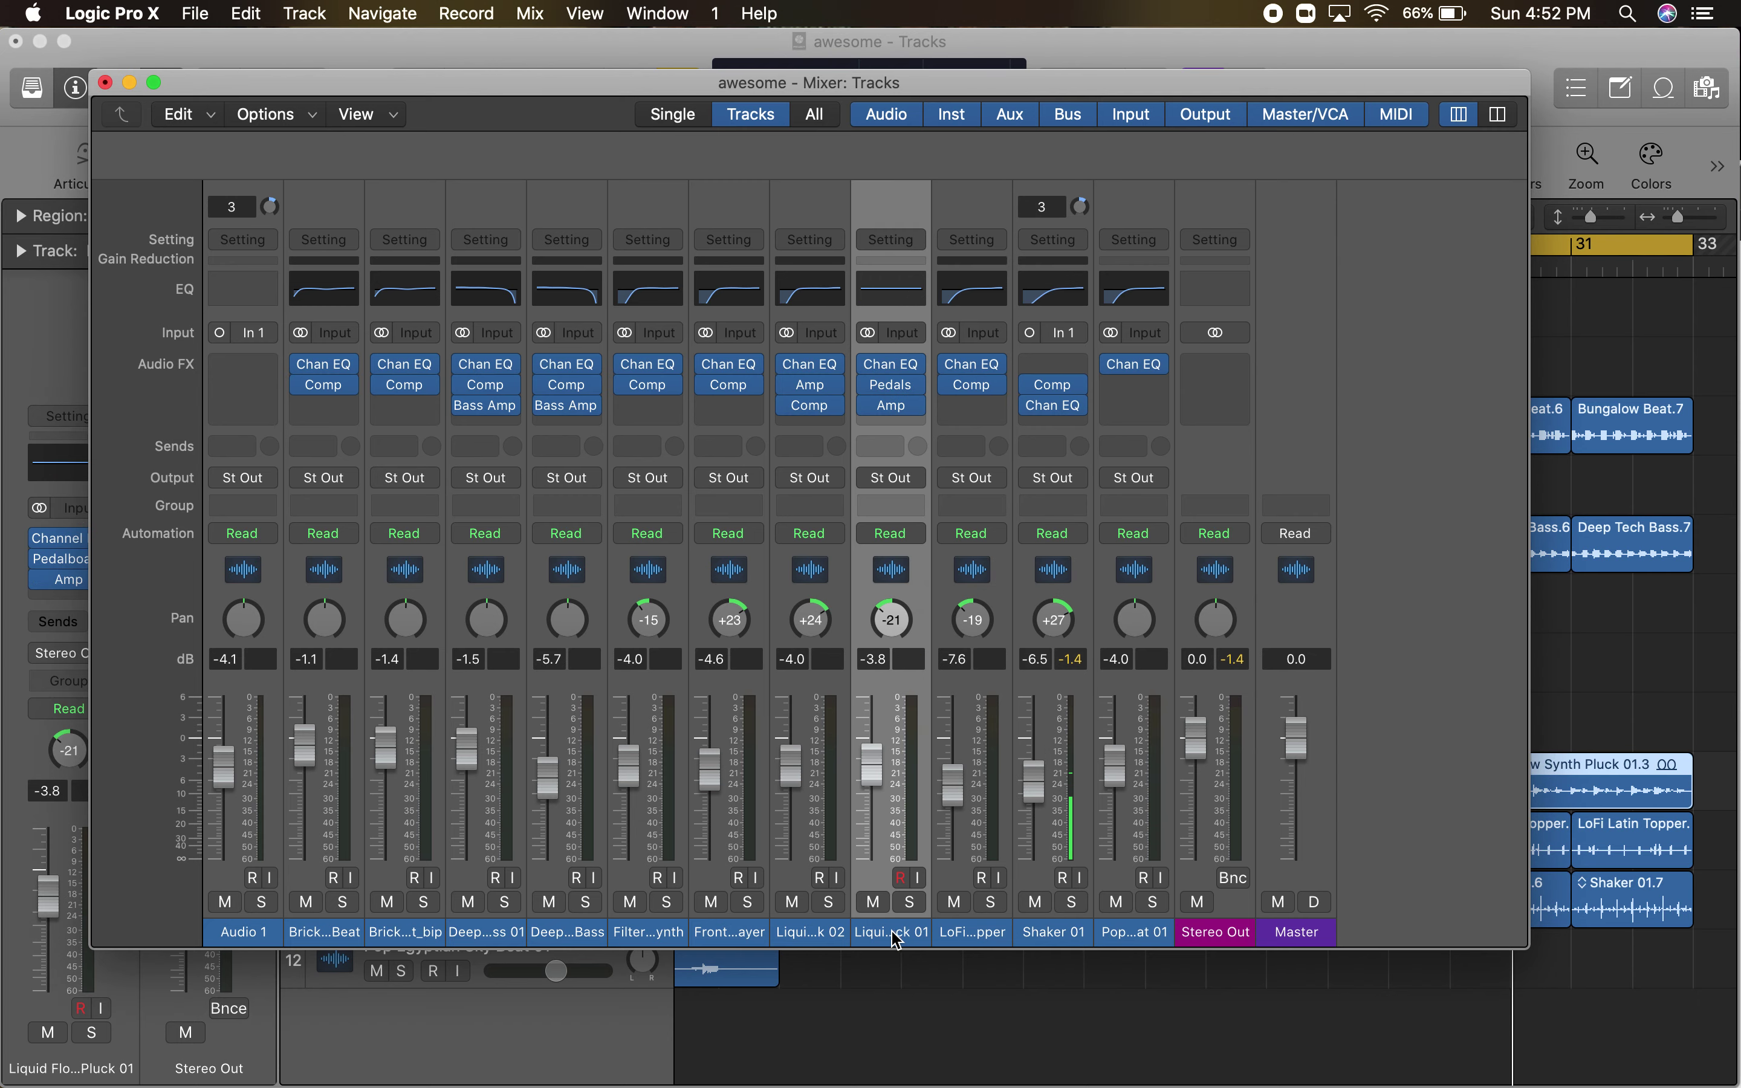
double_click(879, 938)
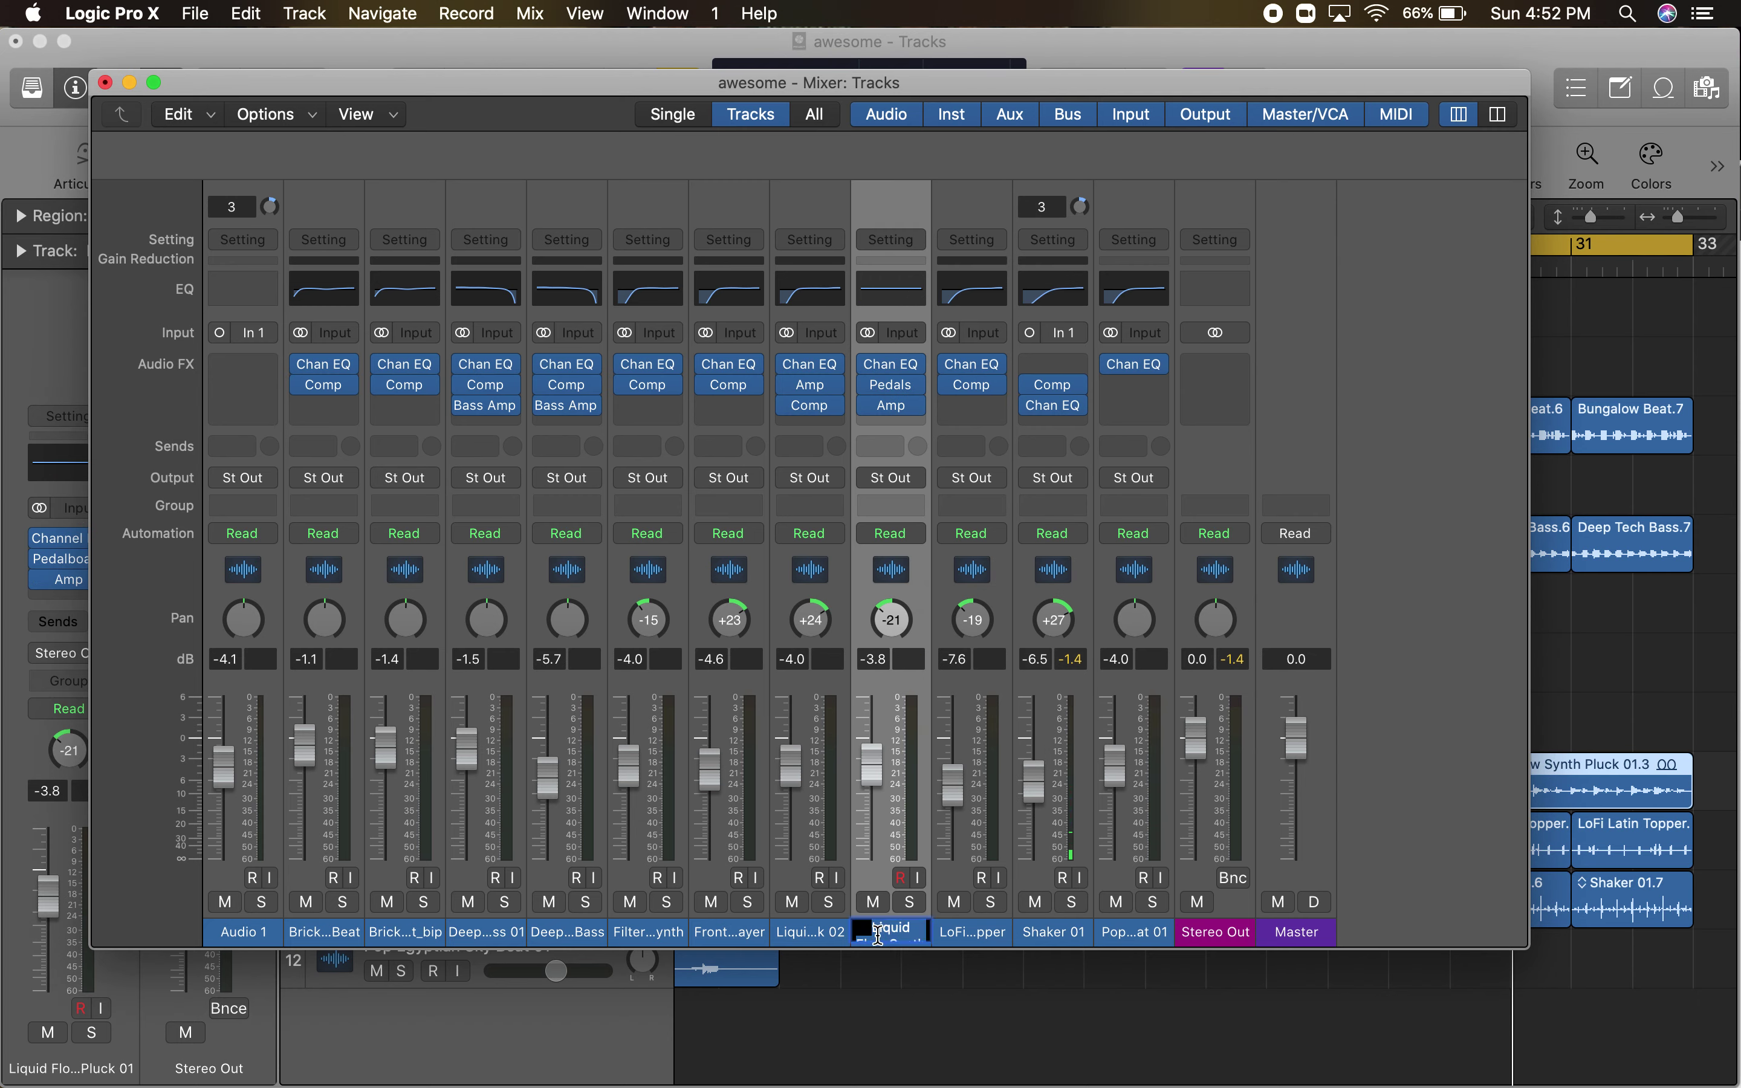
key(Right)
key(Up)
key(Up)
mouse_move(896, 371)
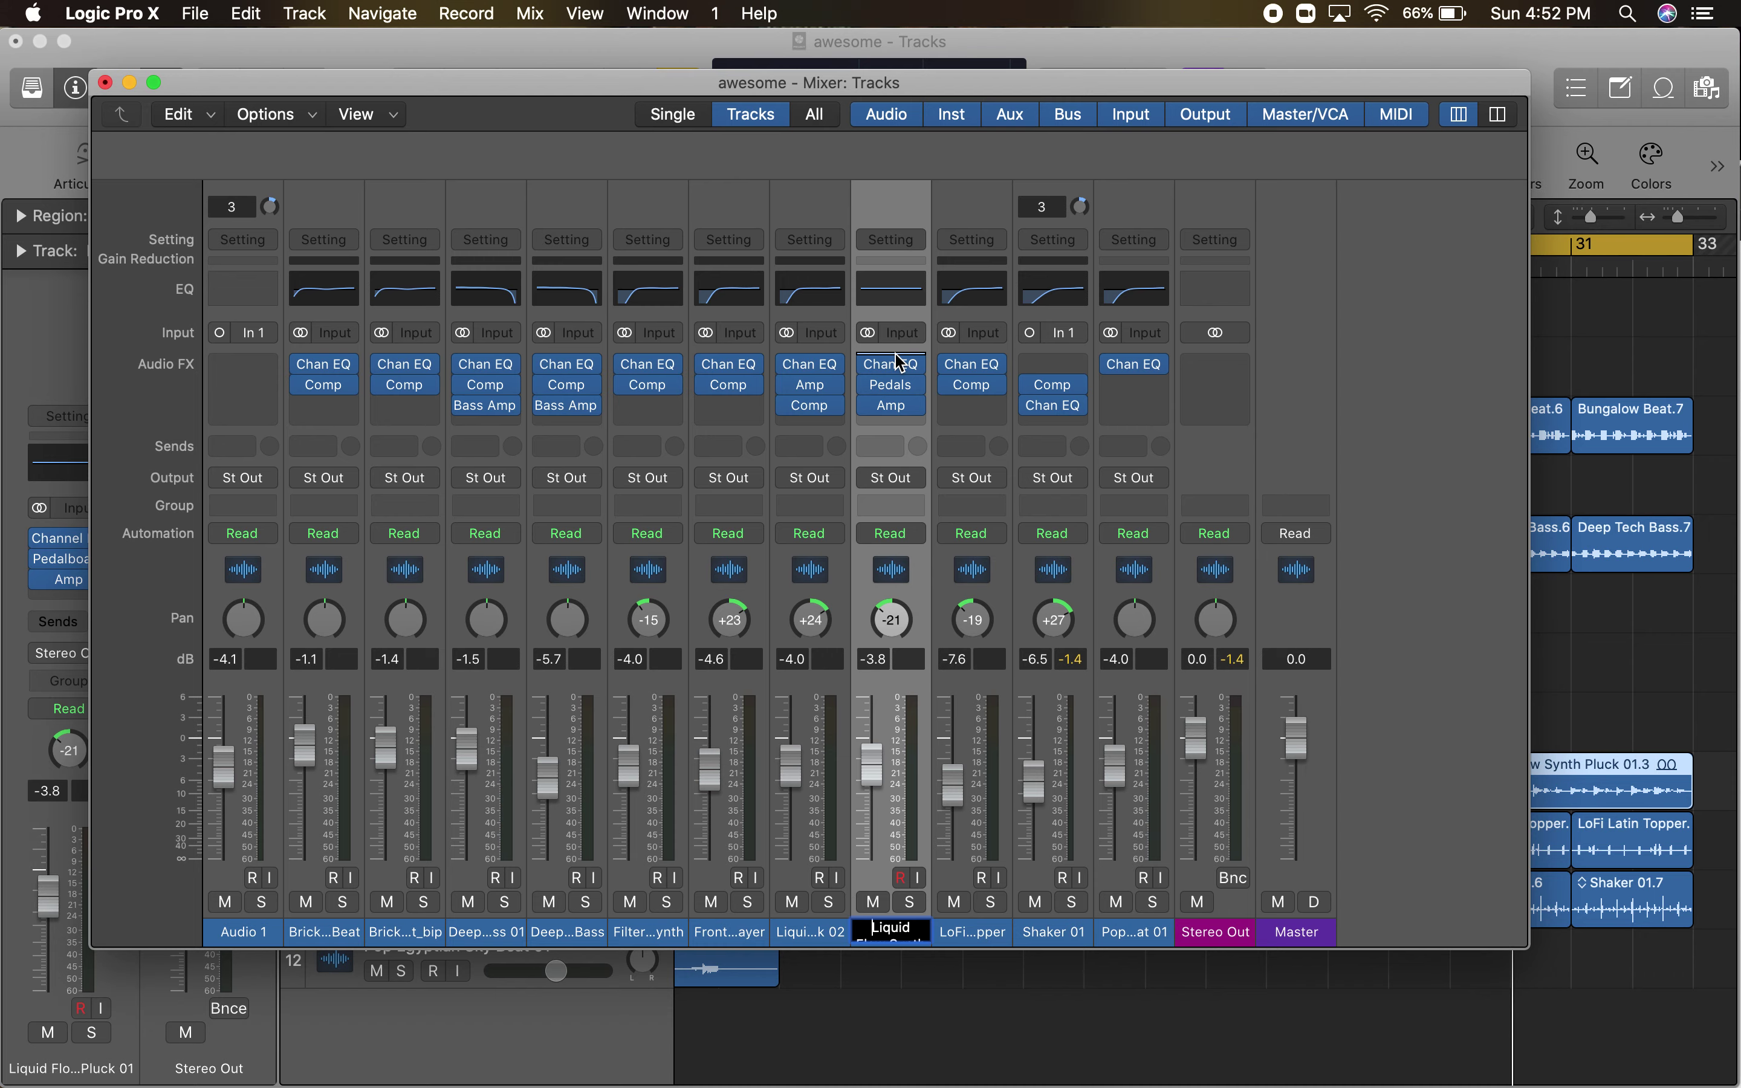
key(Return)
- Open Liquid Flow Synth Pluck 01's Channel EQ, Pedalboard and Amp Designer and spread out their windows
click(895, 369)
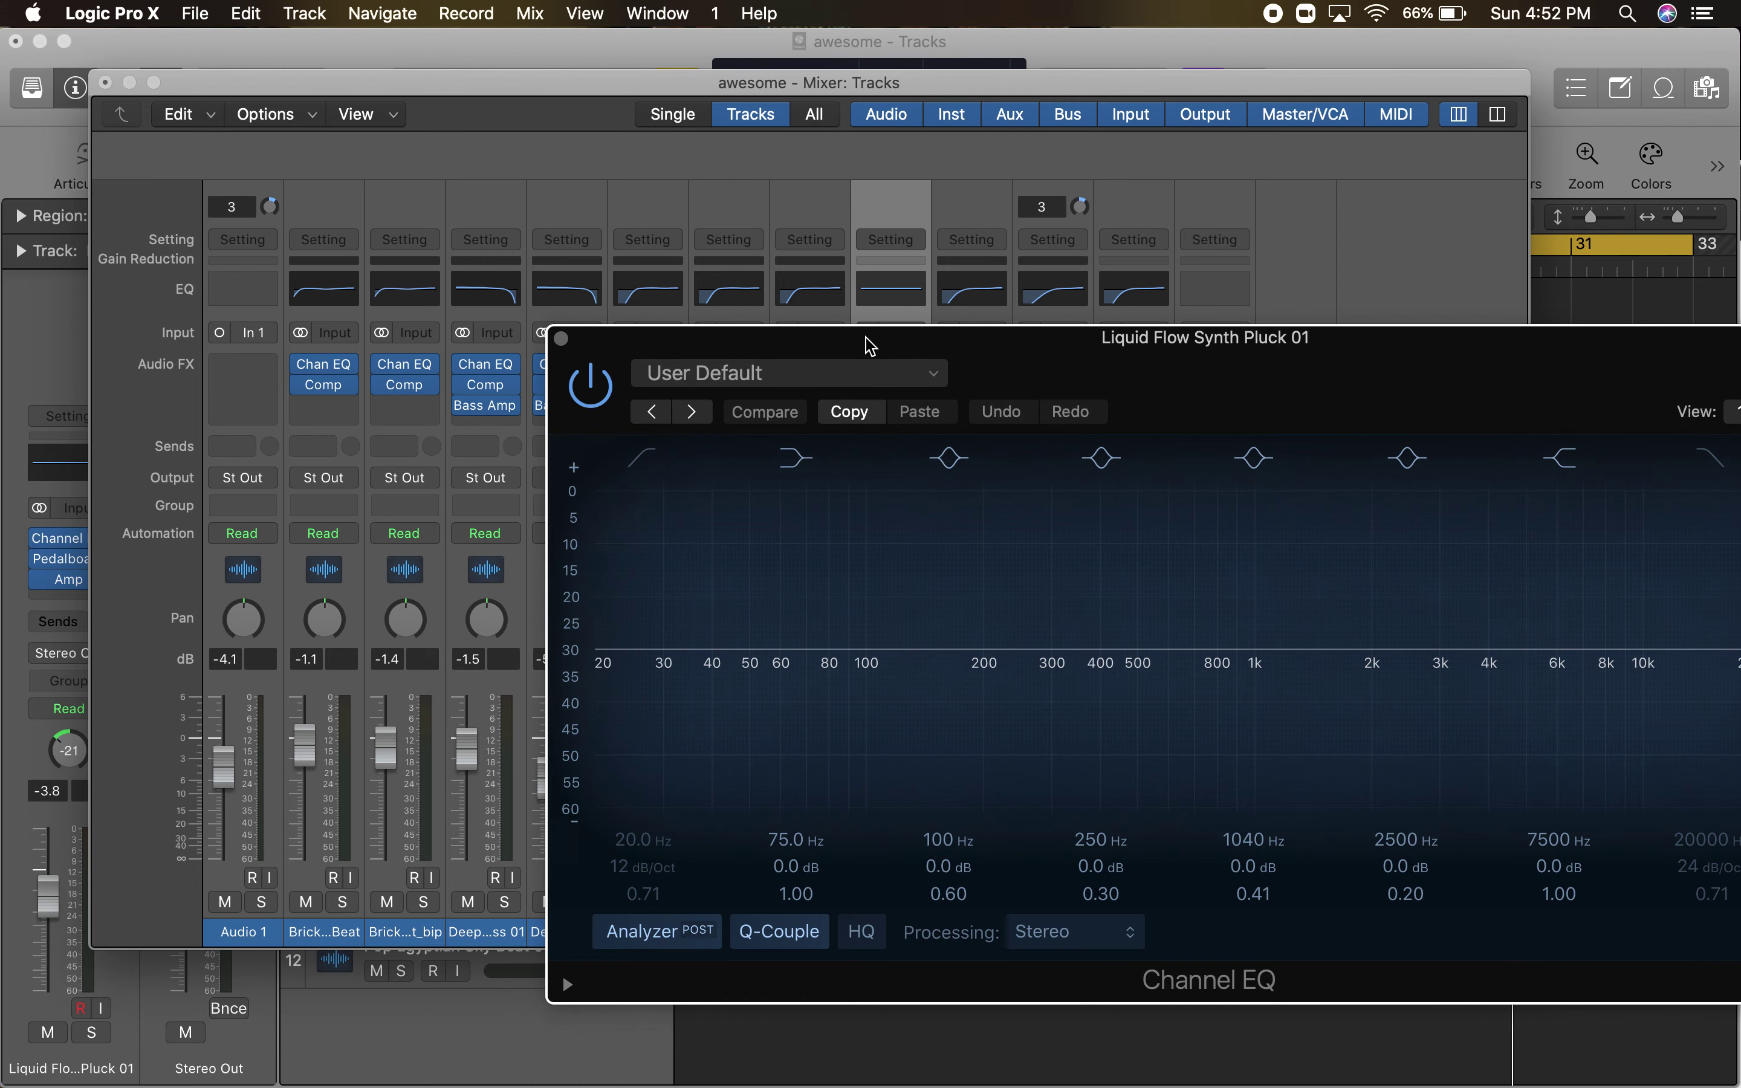
drag(928, 338, 370, 54)
drag(228, 11, 478, 490)
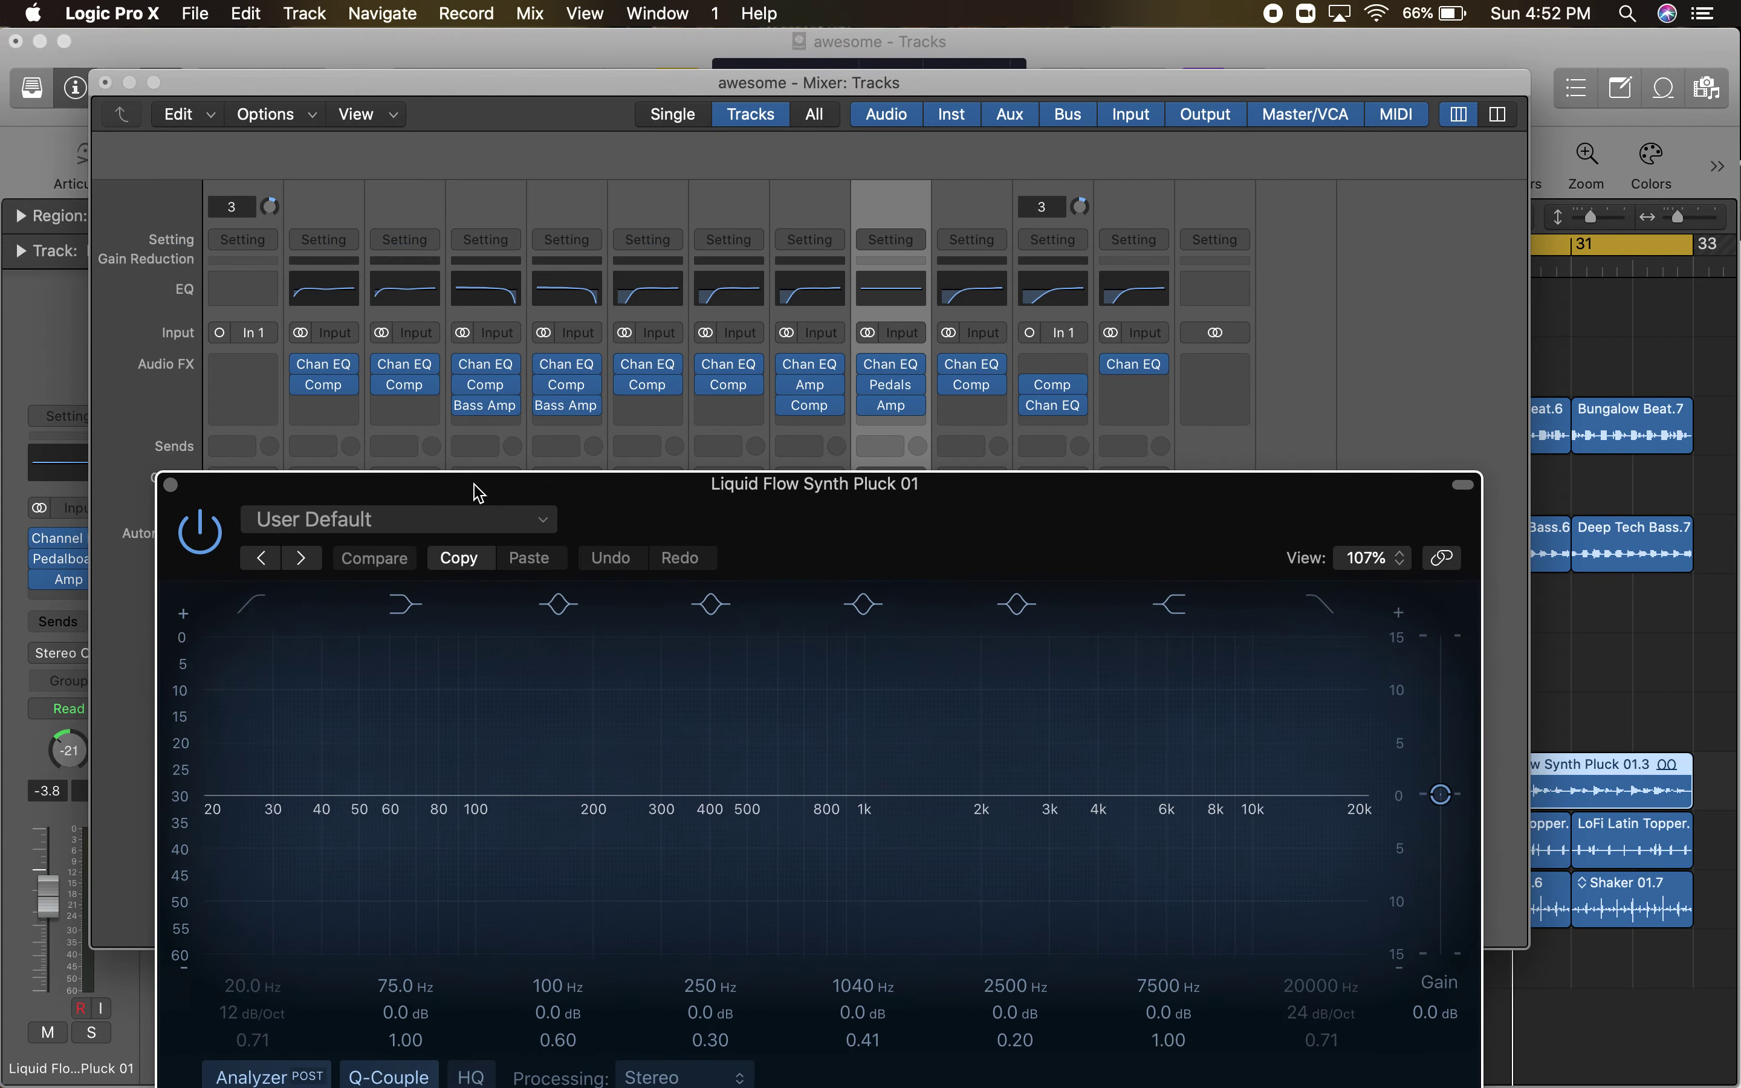
mouse_move(898, 391)
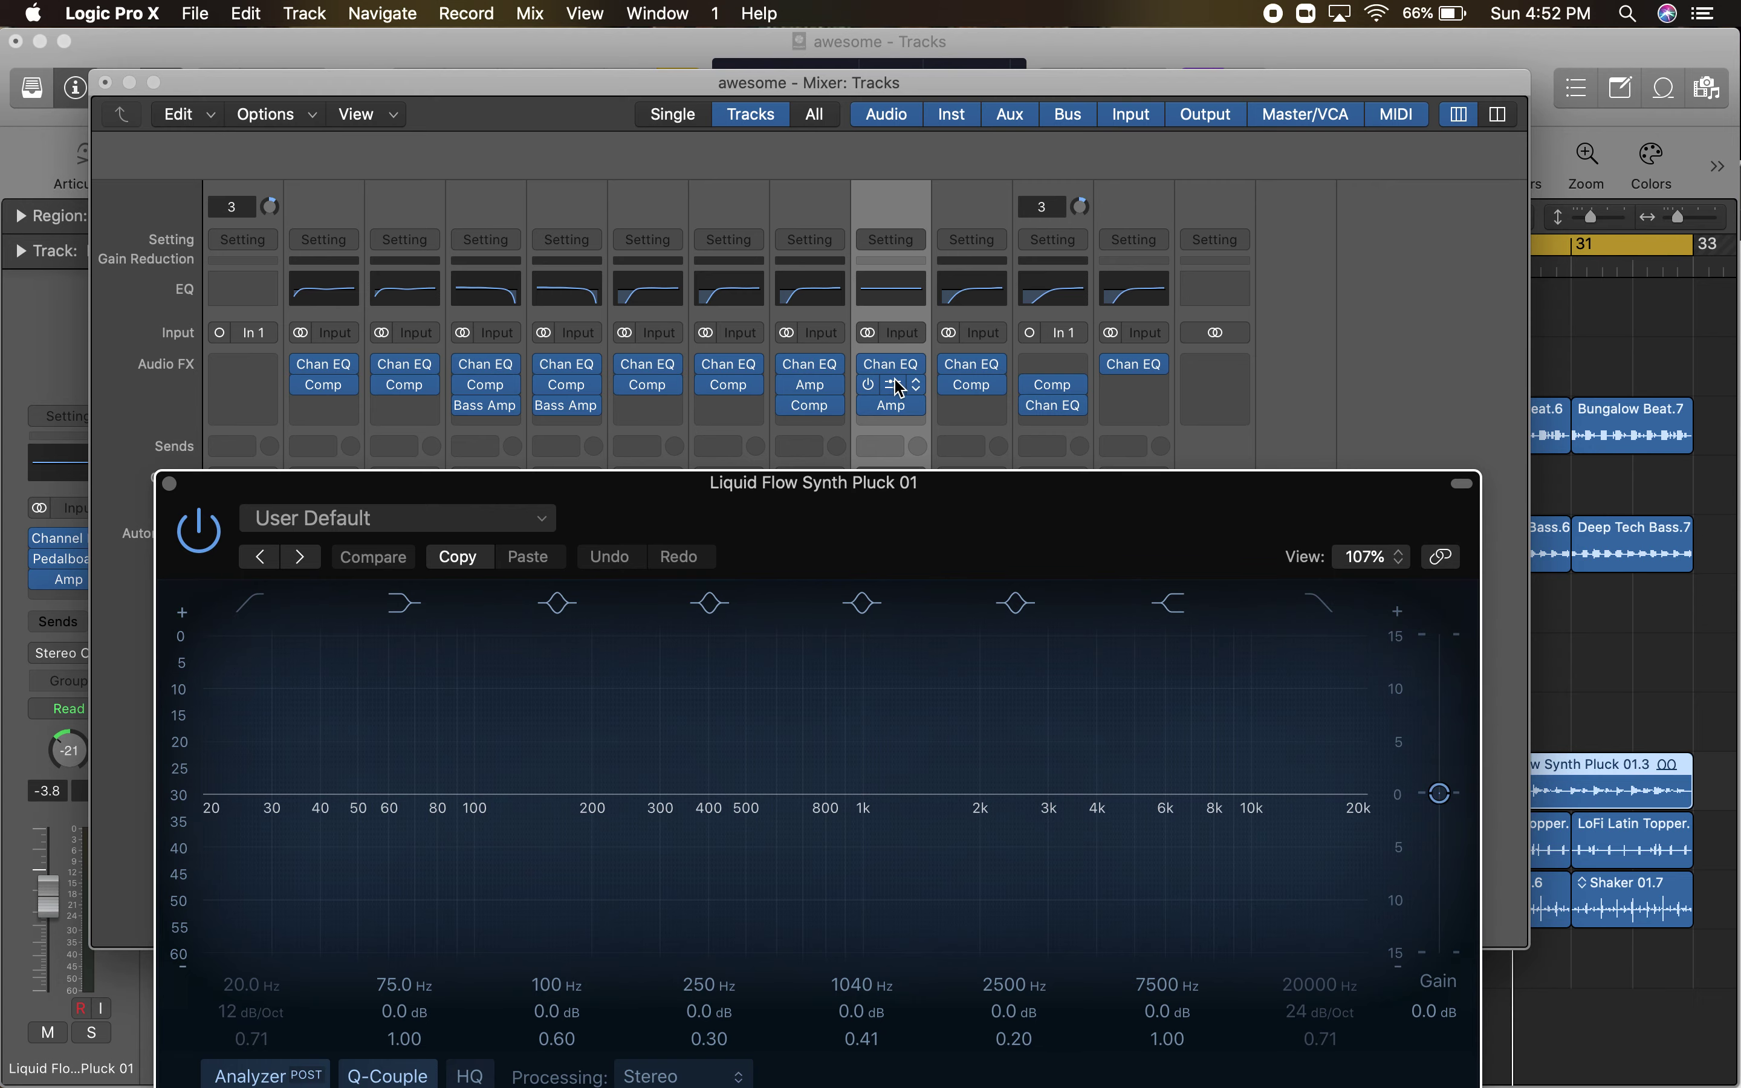
click(897, 386)
drag(955, 327, 1023, 672)
drag(879, 517, 276, 72)
mouse_move(890, 412)
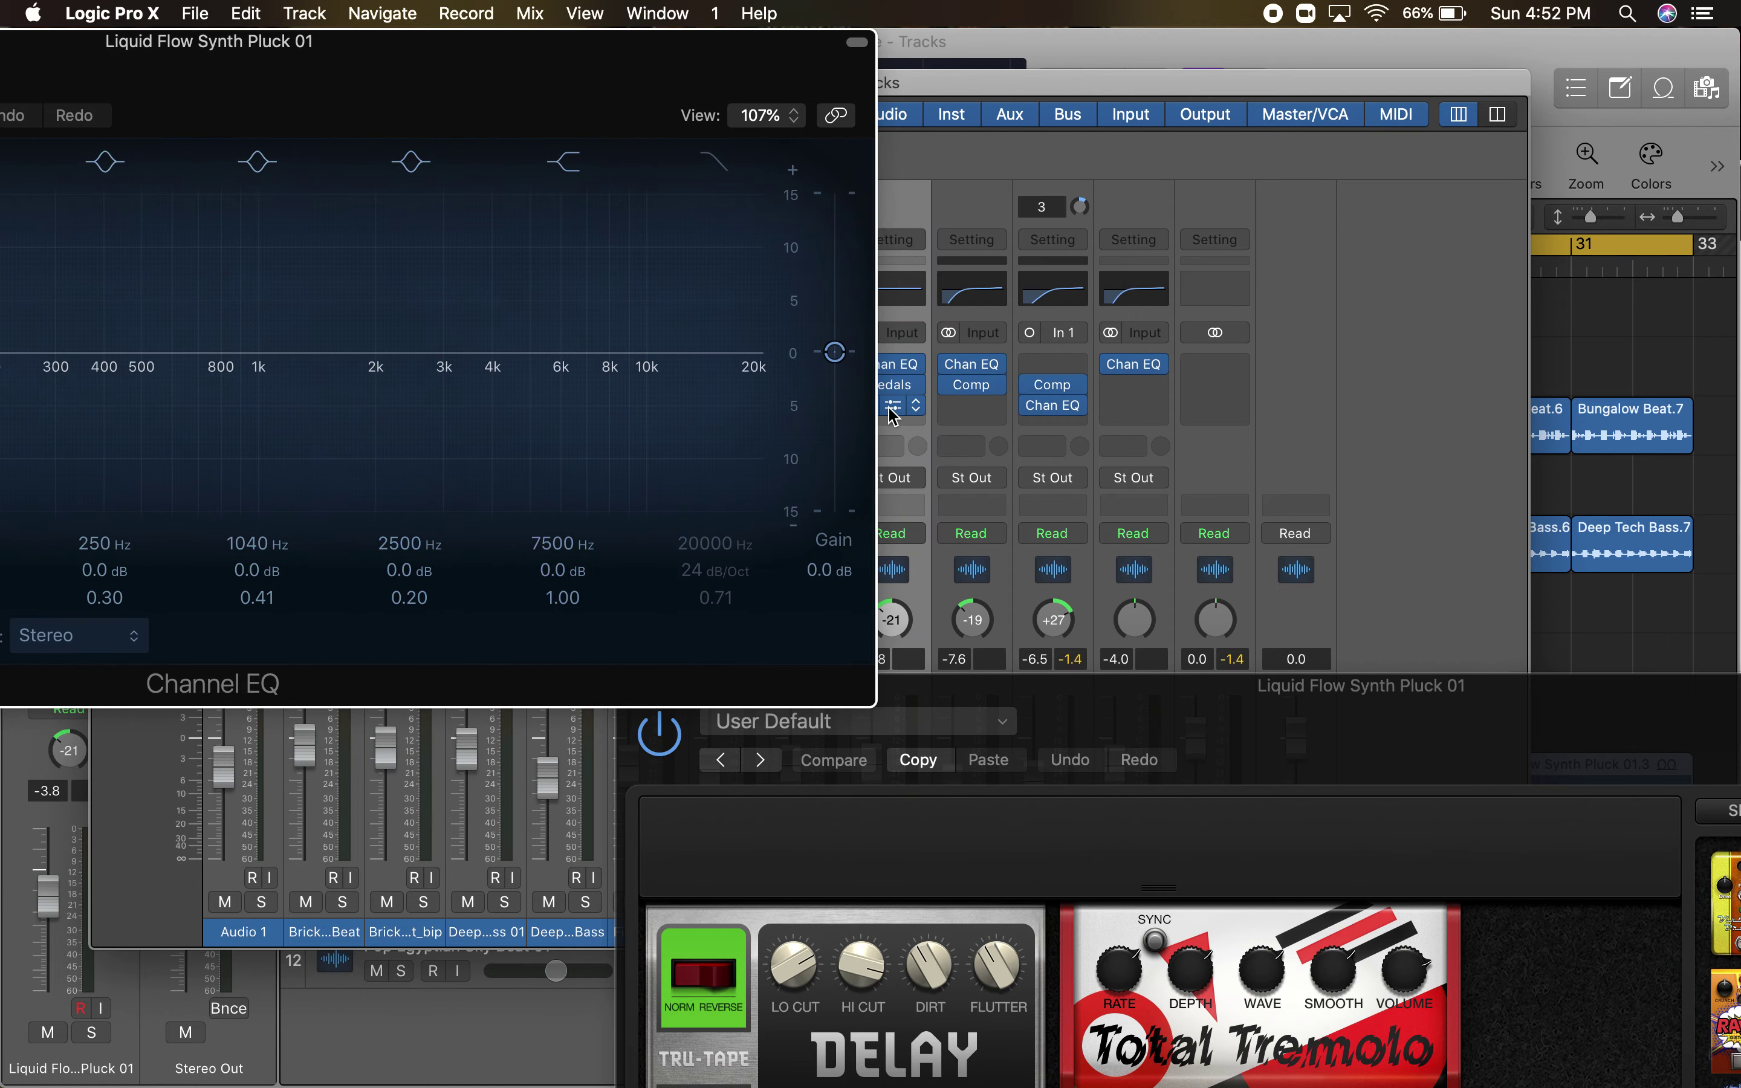
click(890, 408)
drag(1053, 369, 1345, 516)
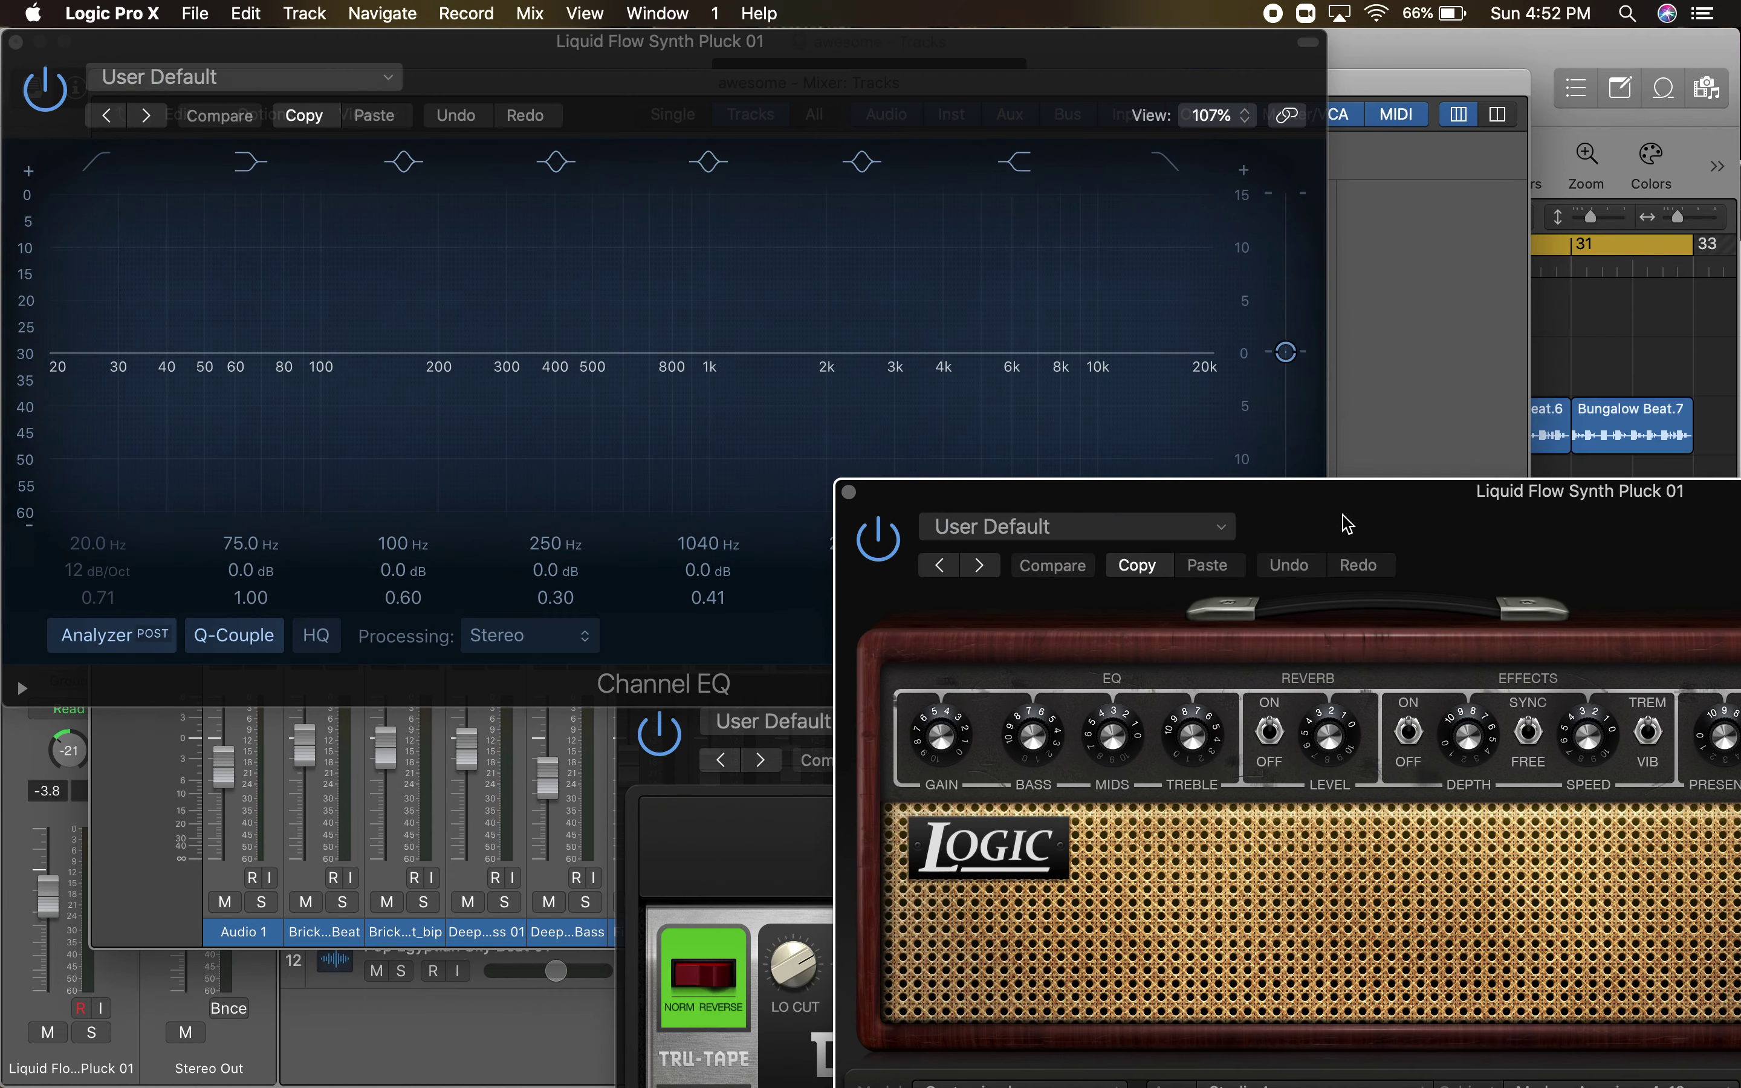
- Review the Pedalboard and Amp Designer in chain order and close all three plug-in windows
click(628, 767)
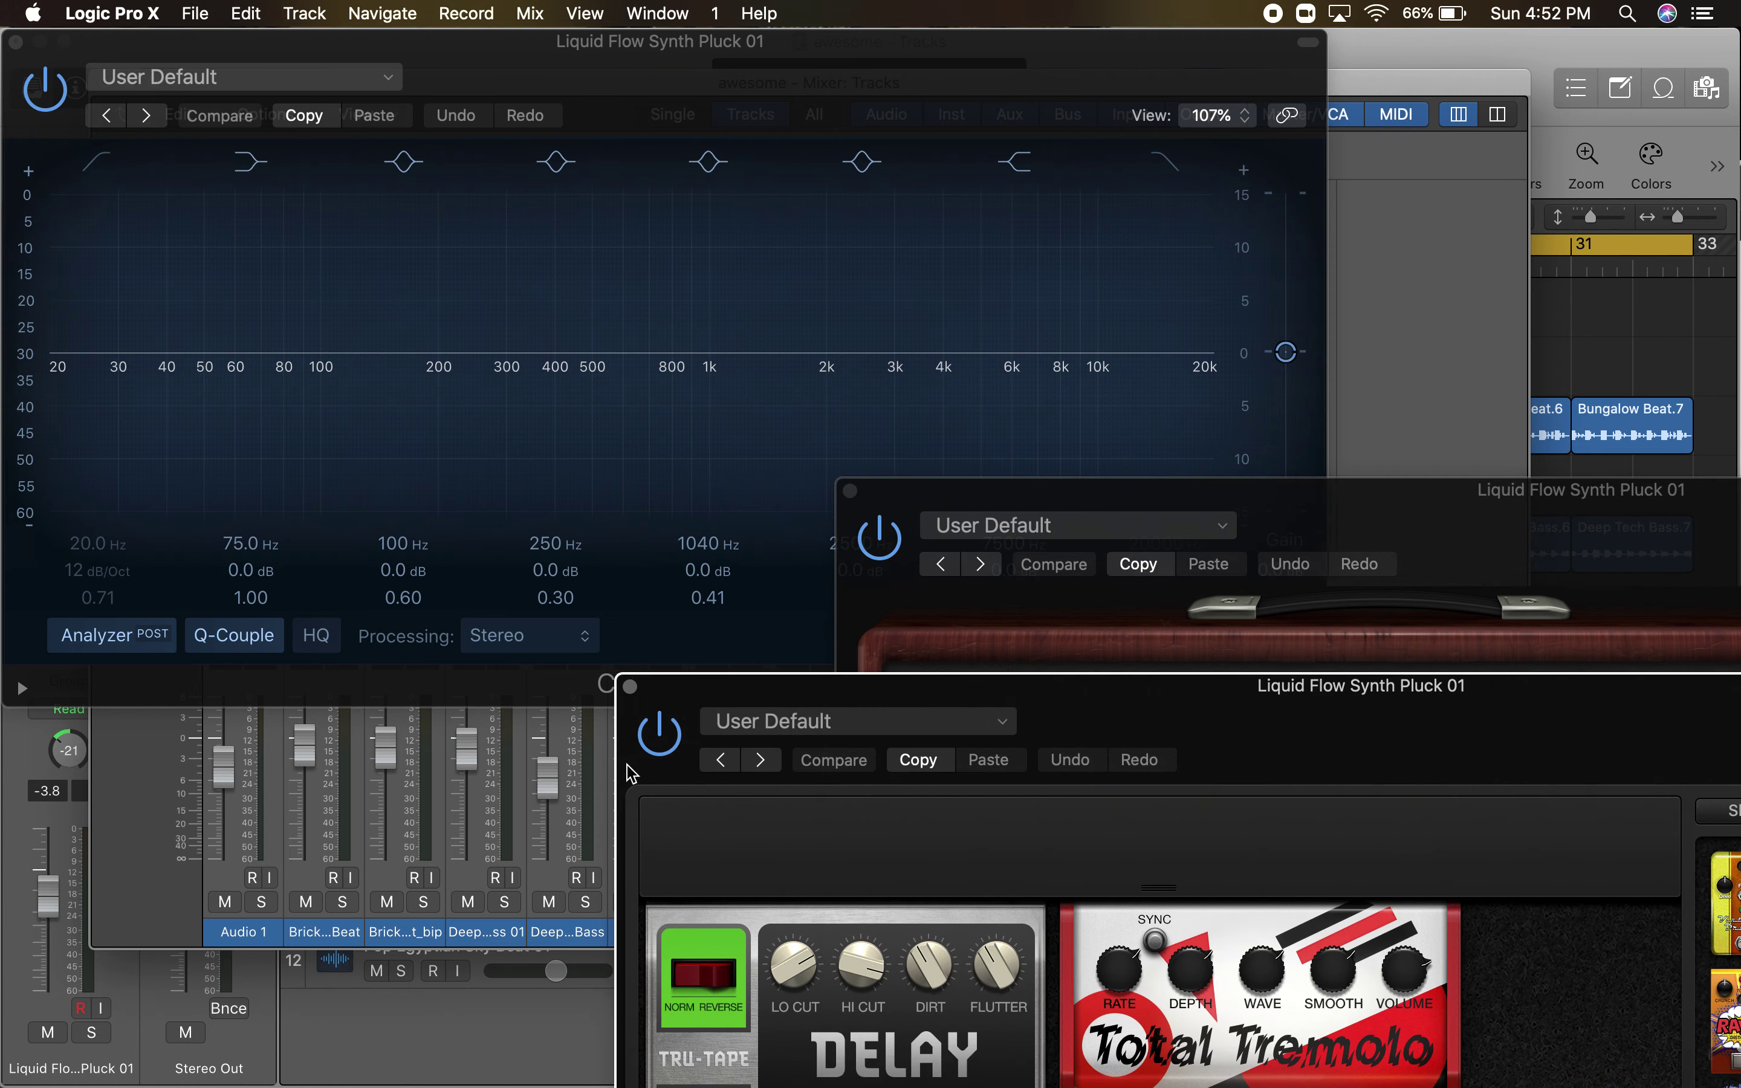
drag(628, 767, 156, 271)
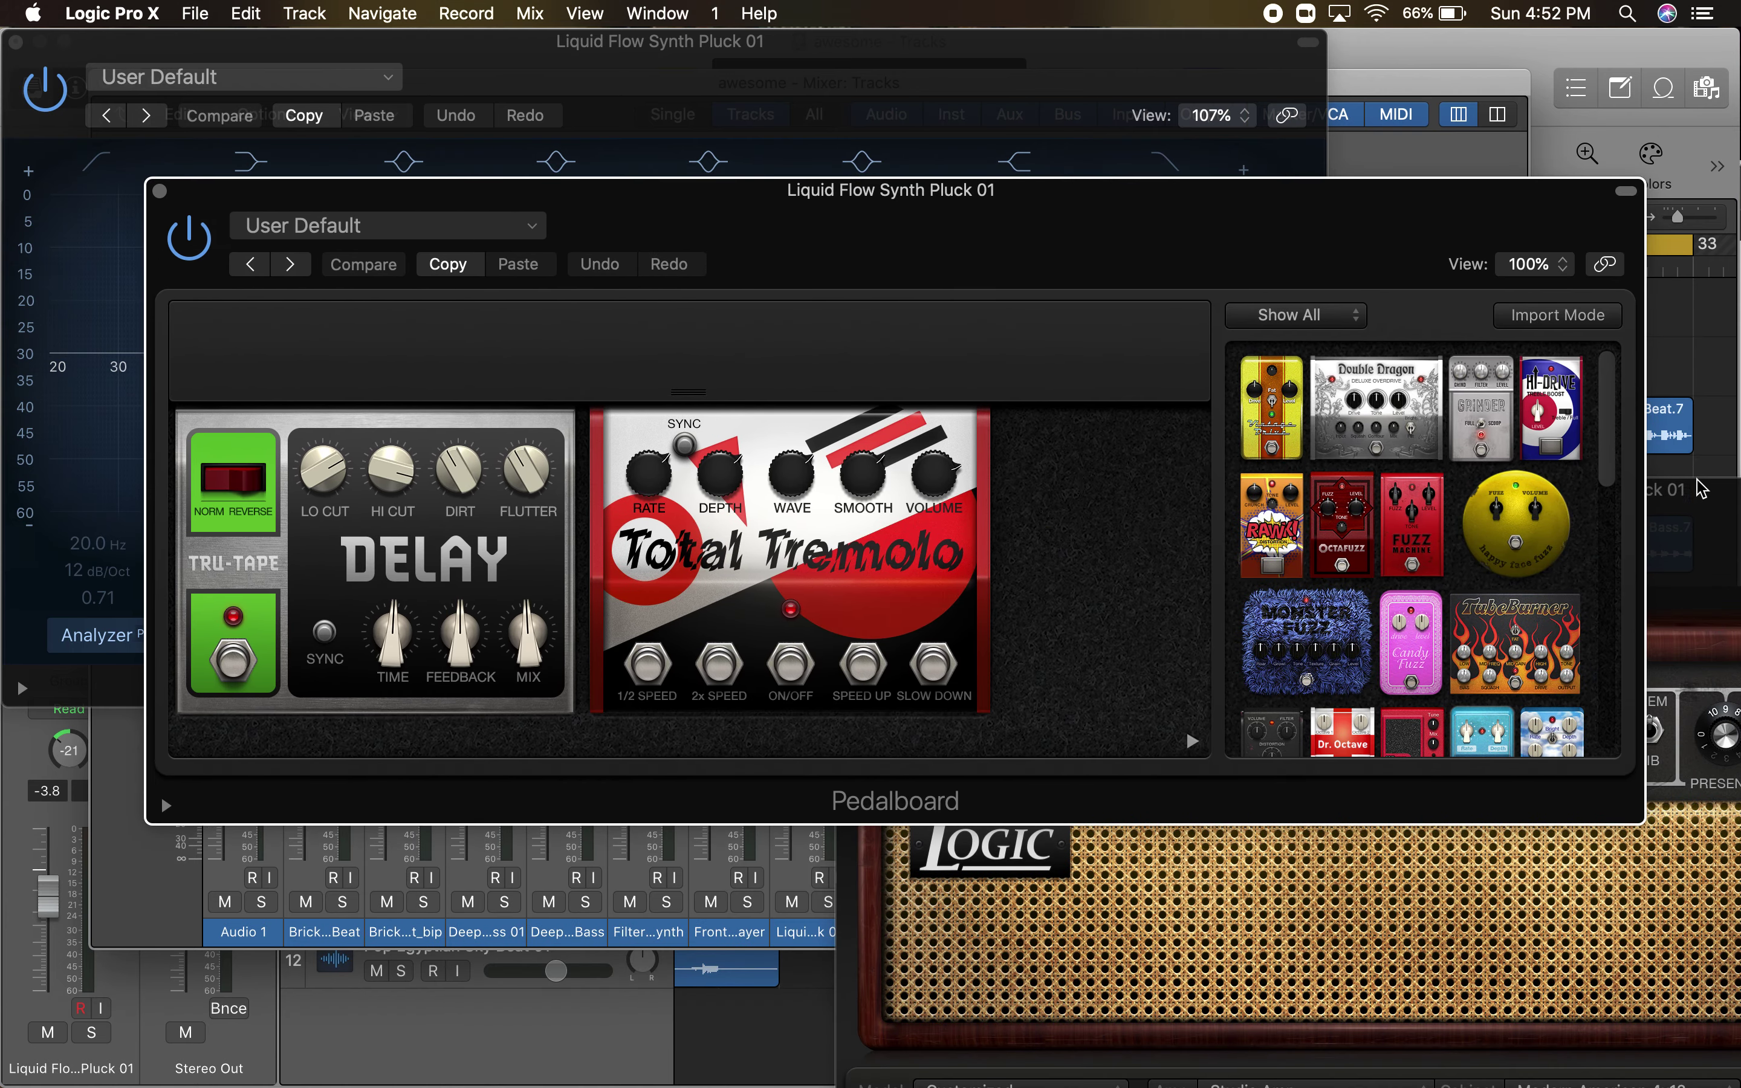
click(1715, 510)
drag(1715, 509, 1173, 392)
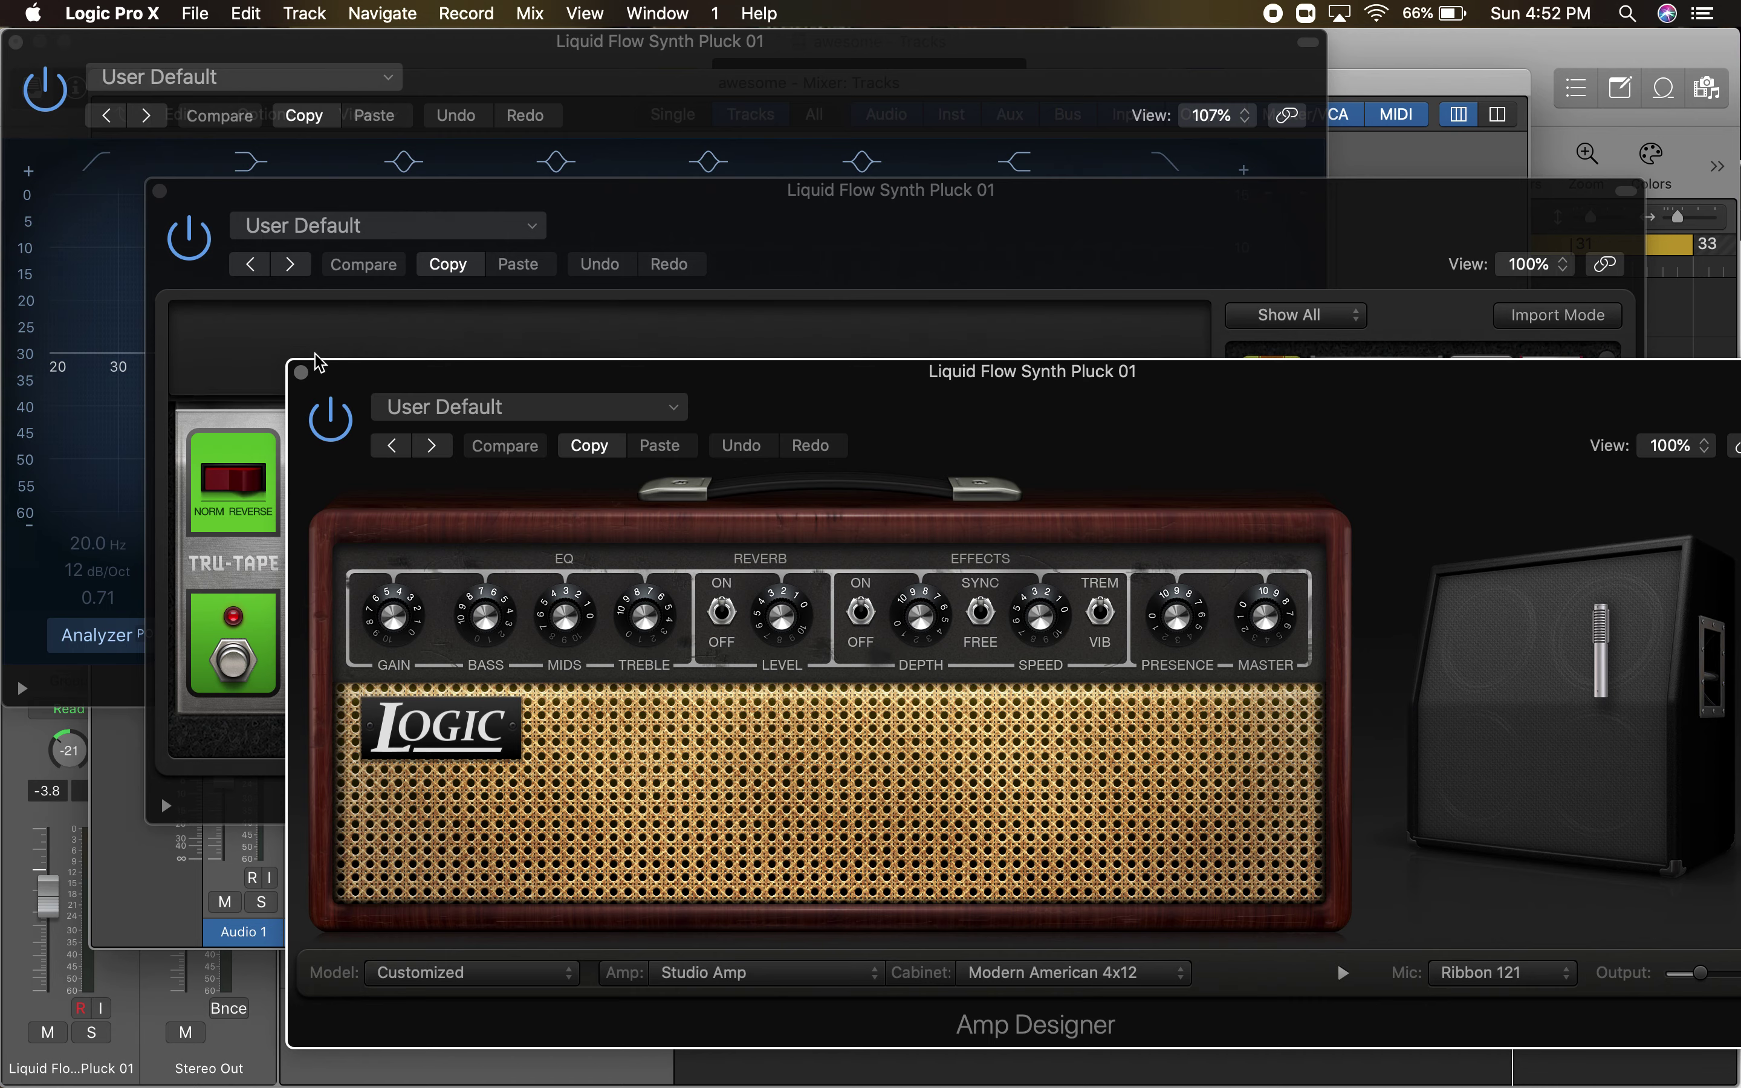
click(302, 373)
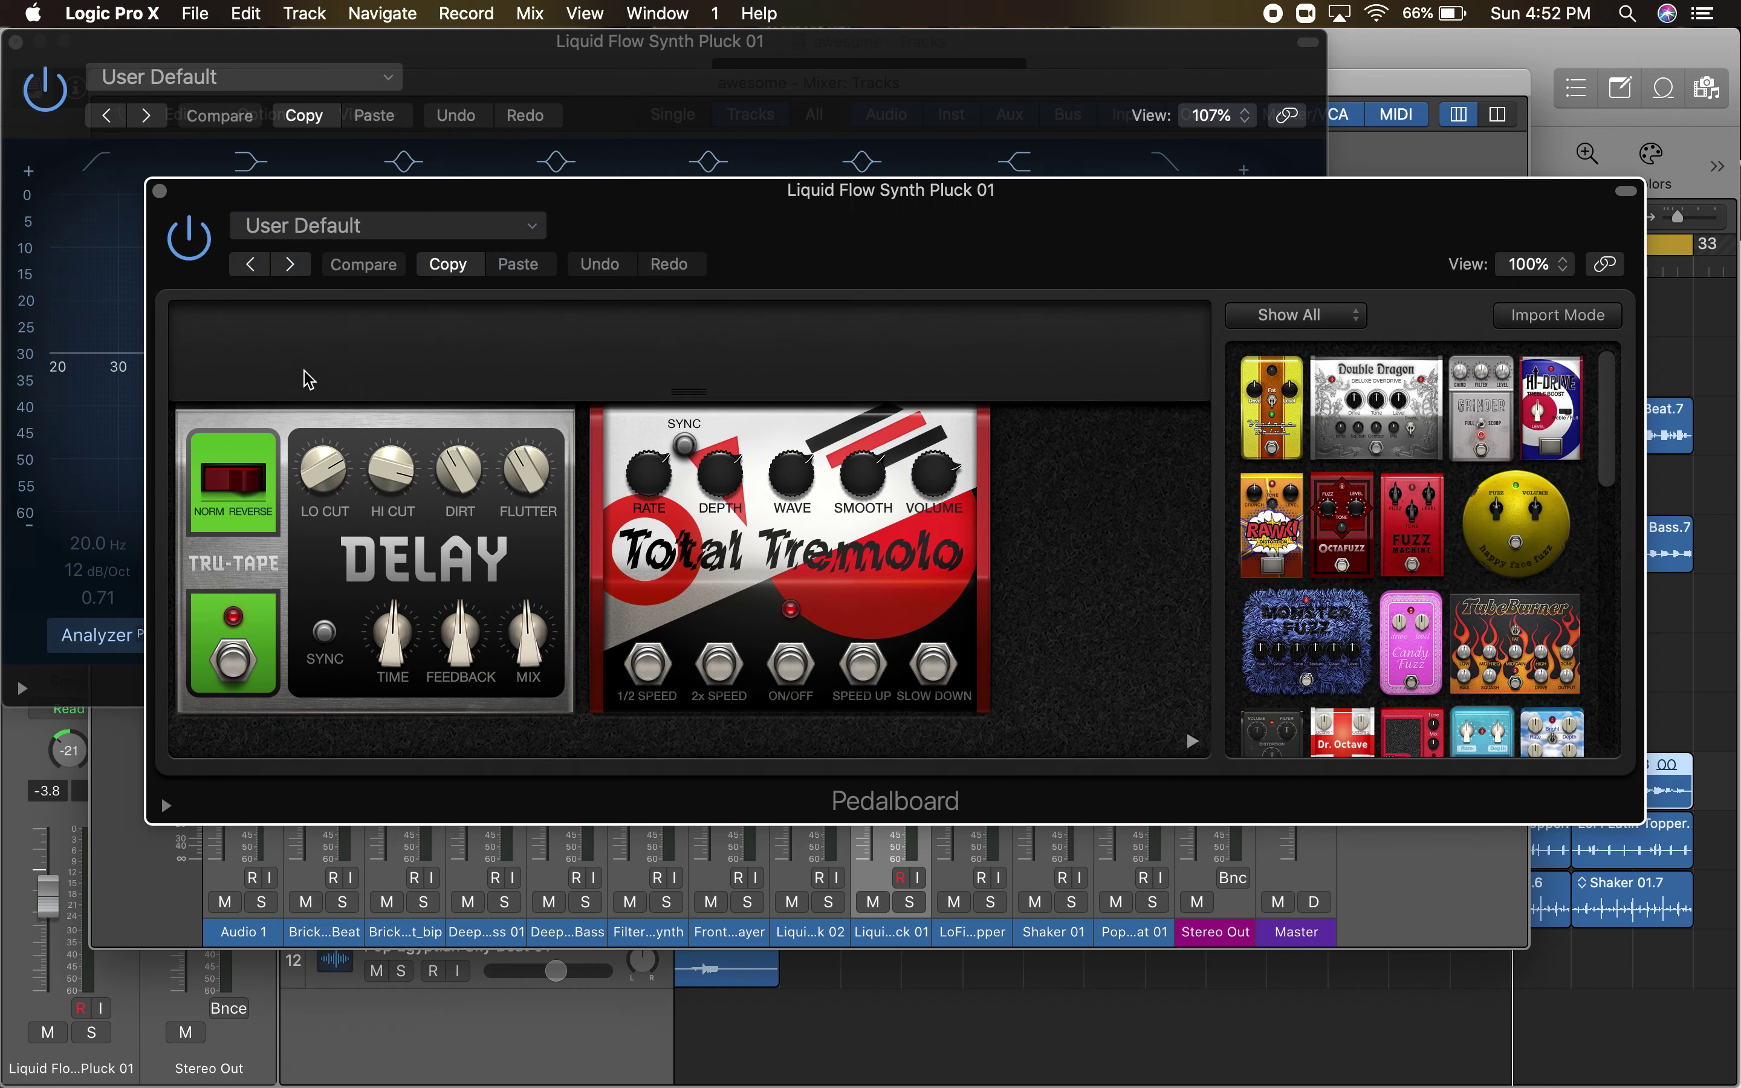
click(159, 190)
click(15, 42)
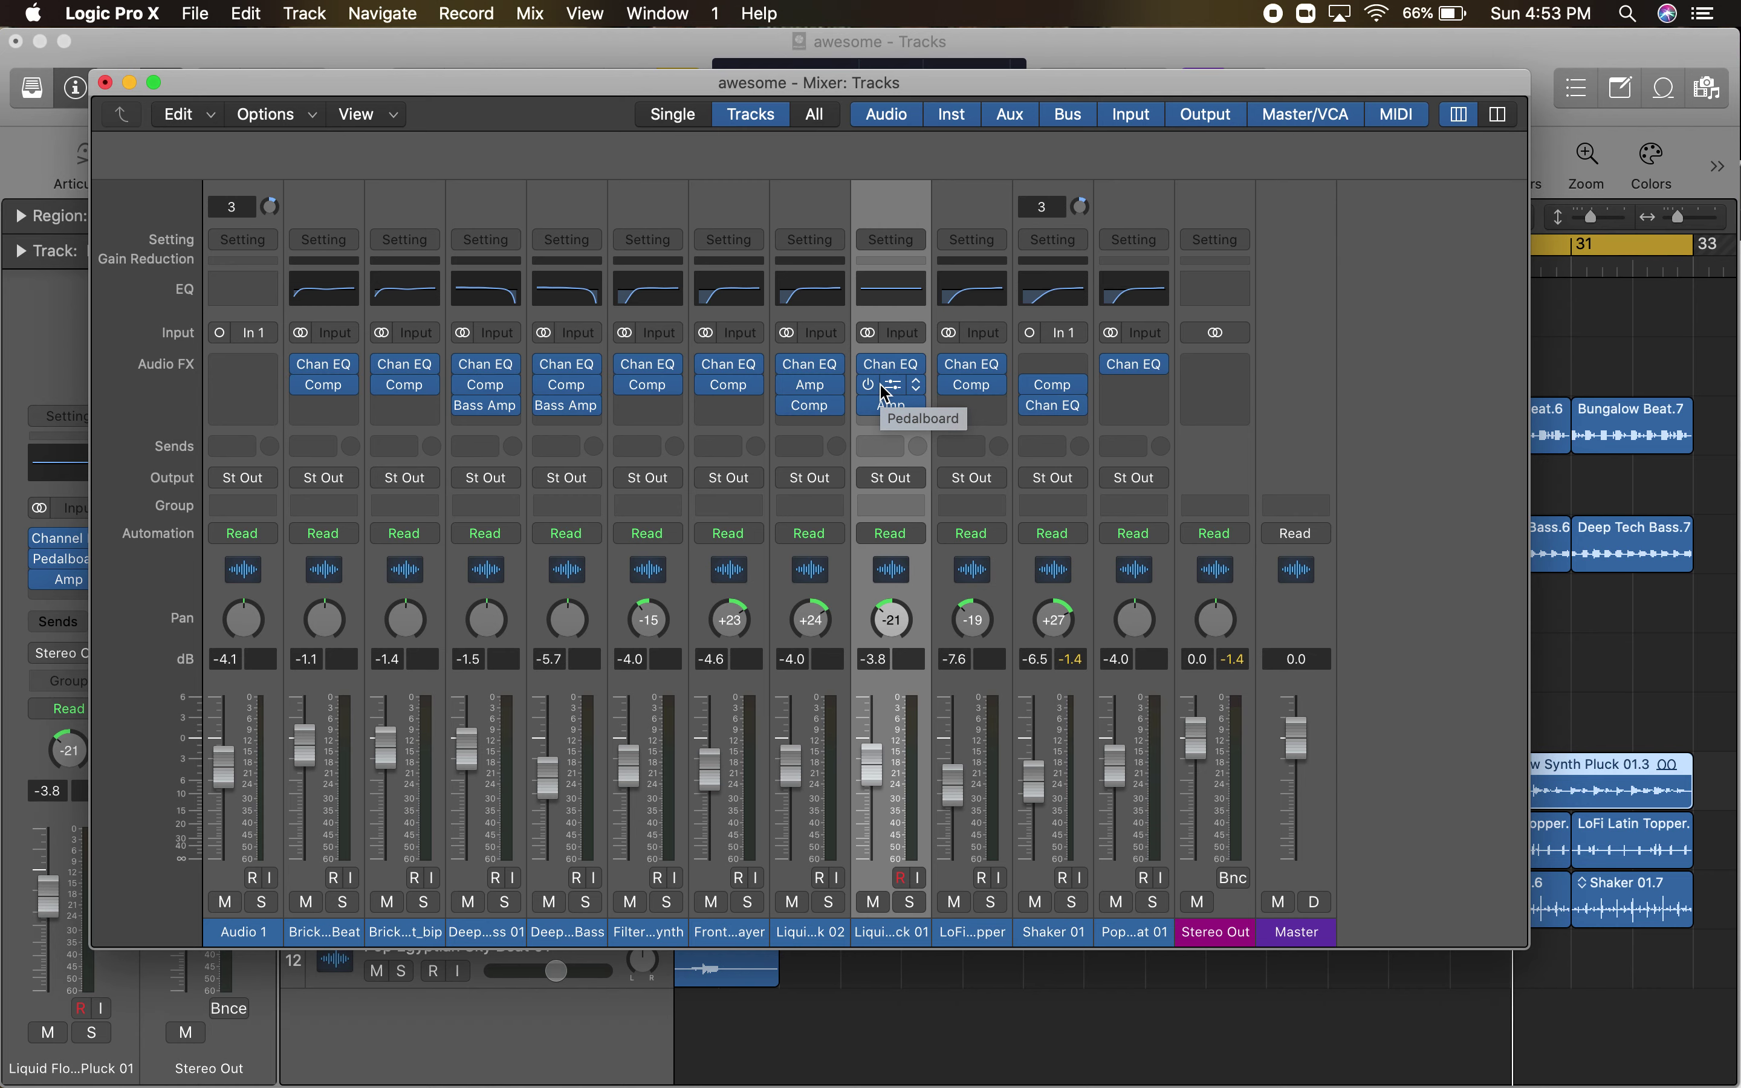
- Start playback, solo Shaker 01 and add a Space Designer reverb below its Channel EQ
key(space)
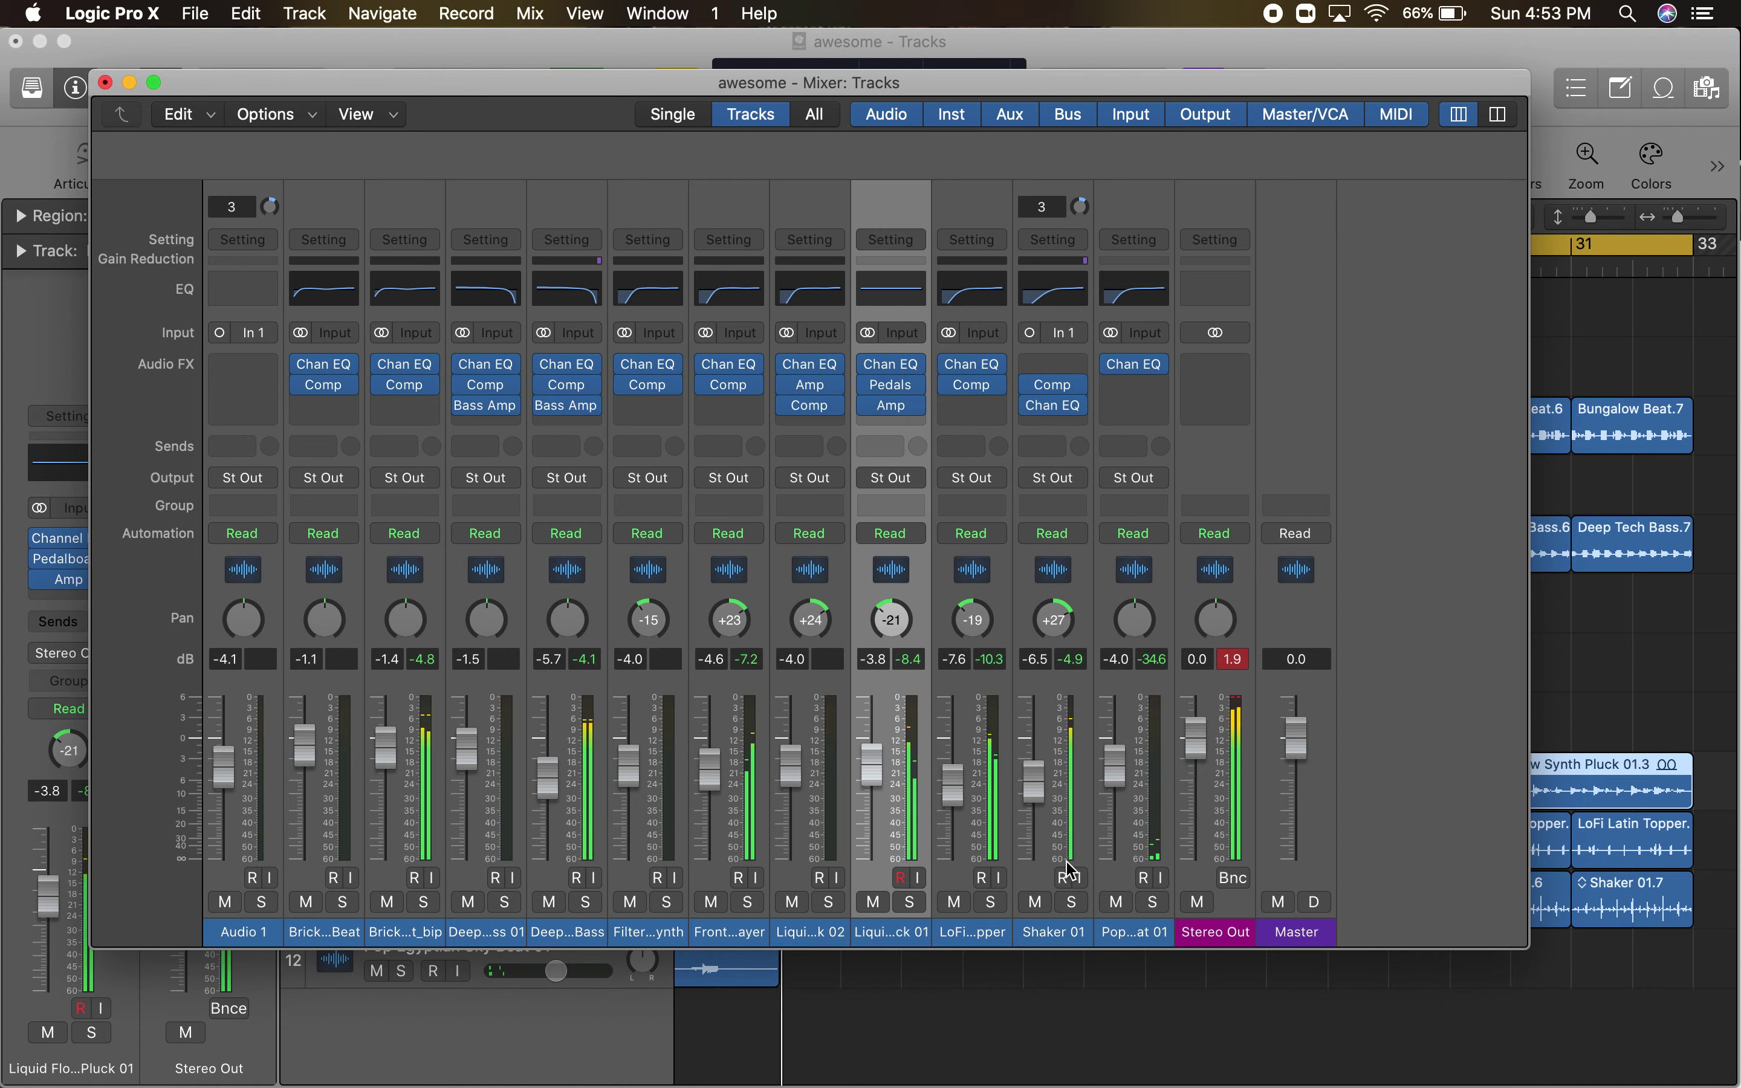
click(1078, 904)
mouse_move(1082, 407)
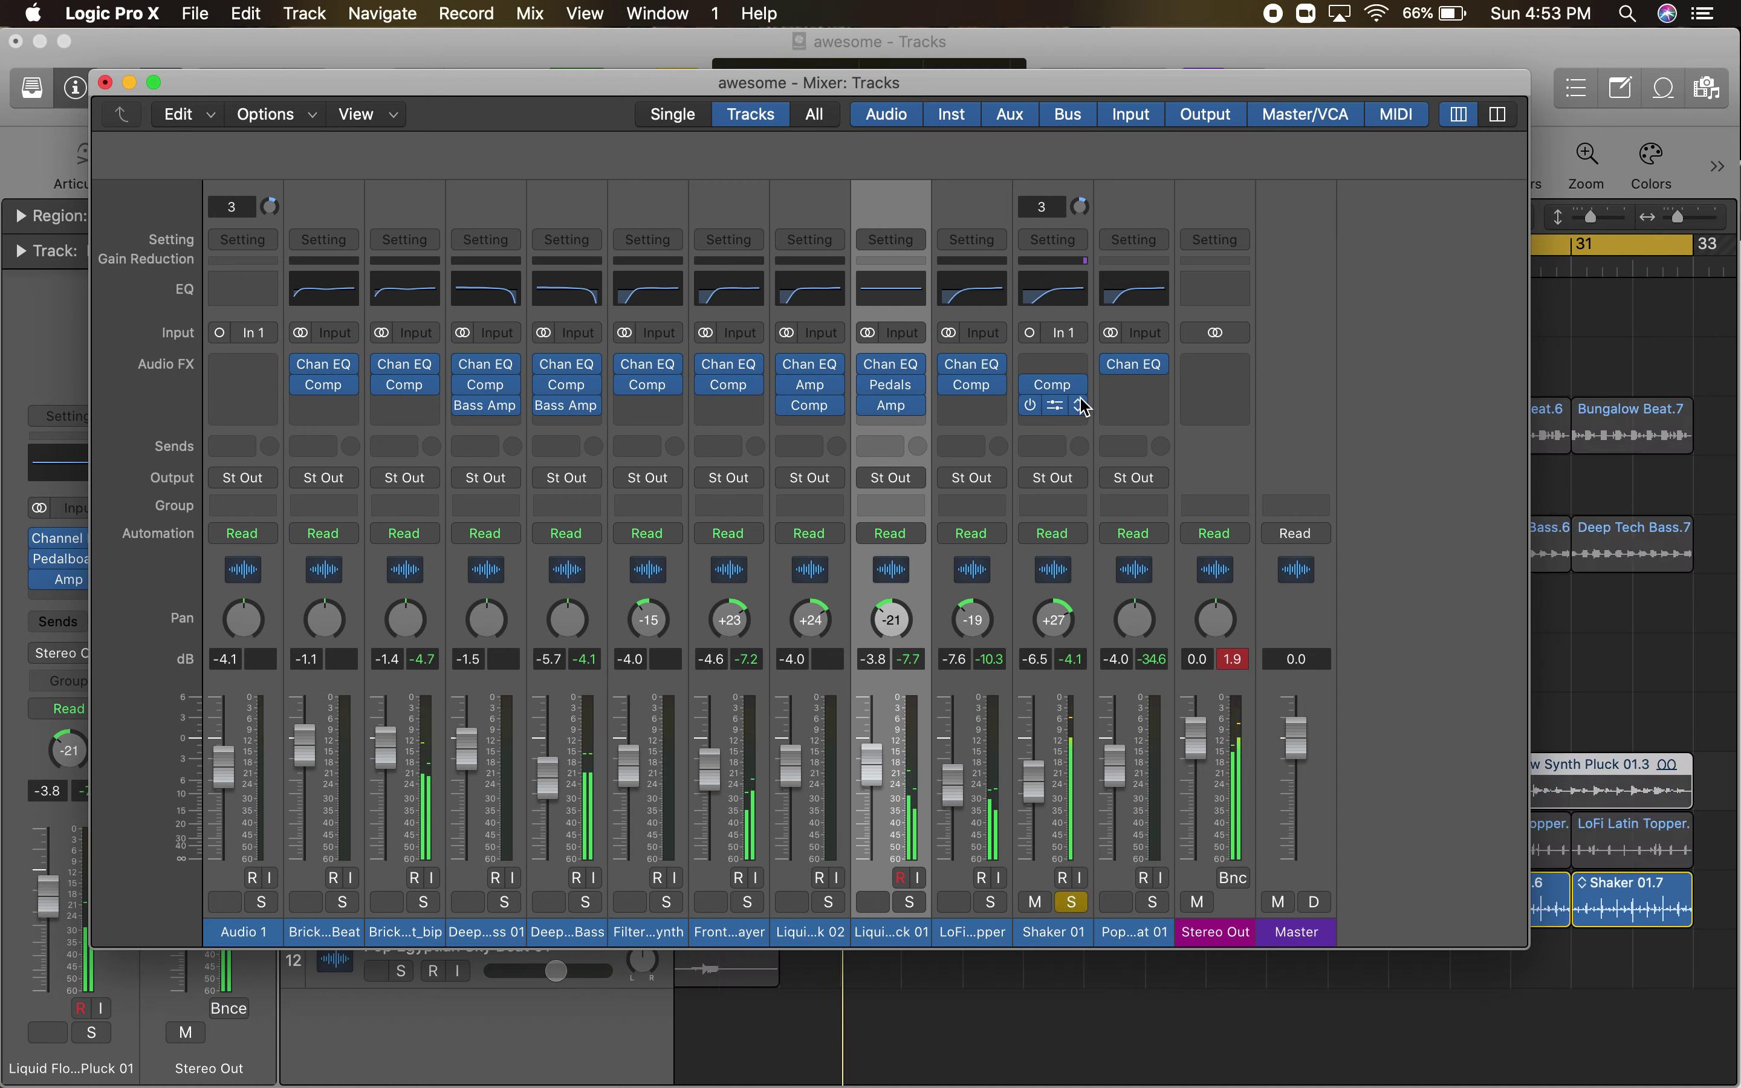
click(1063, 426)
mouse_move(1117, 496)
mouse_move(1129, 756)
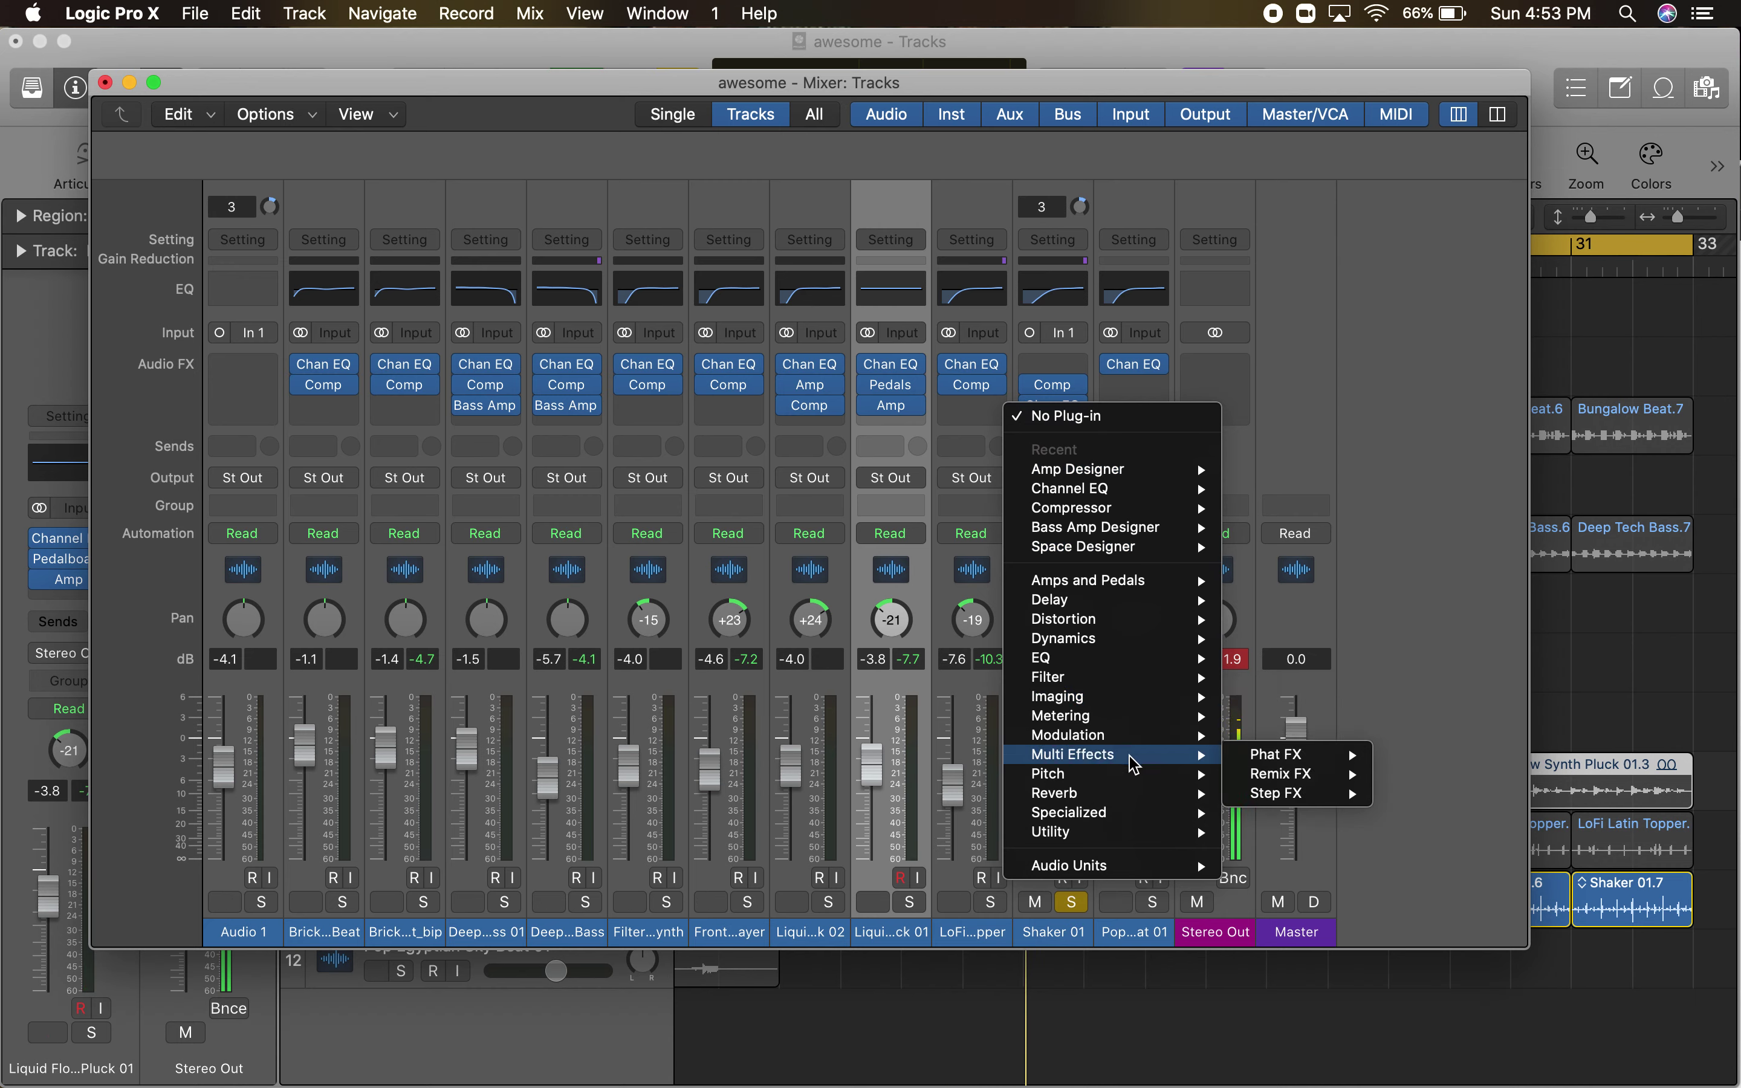
mouse_move(1151, 793)
mouse_move(1352, 852)
click(1446, 857)
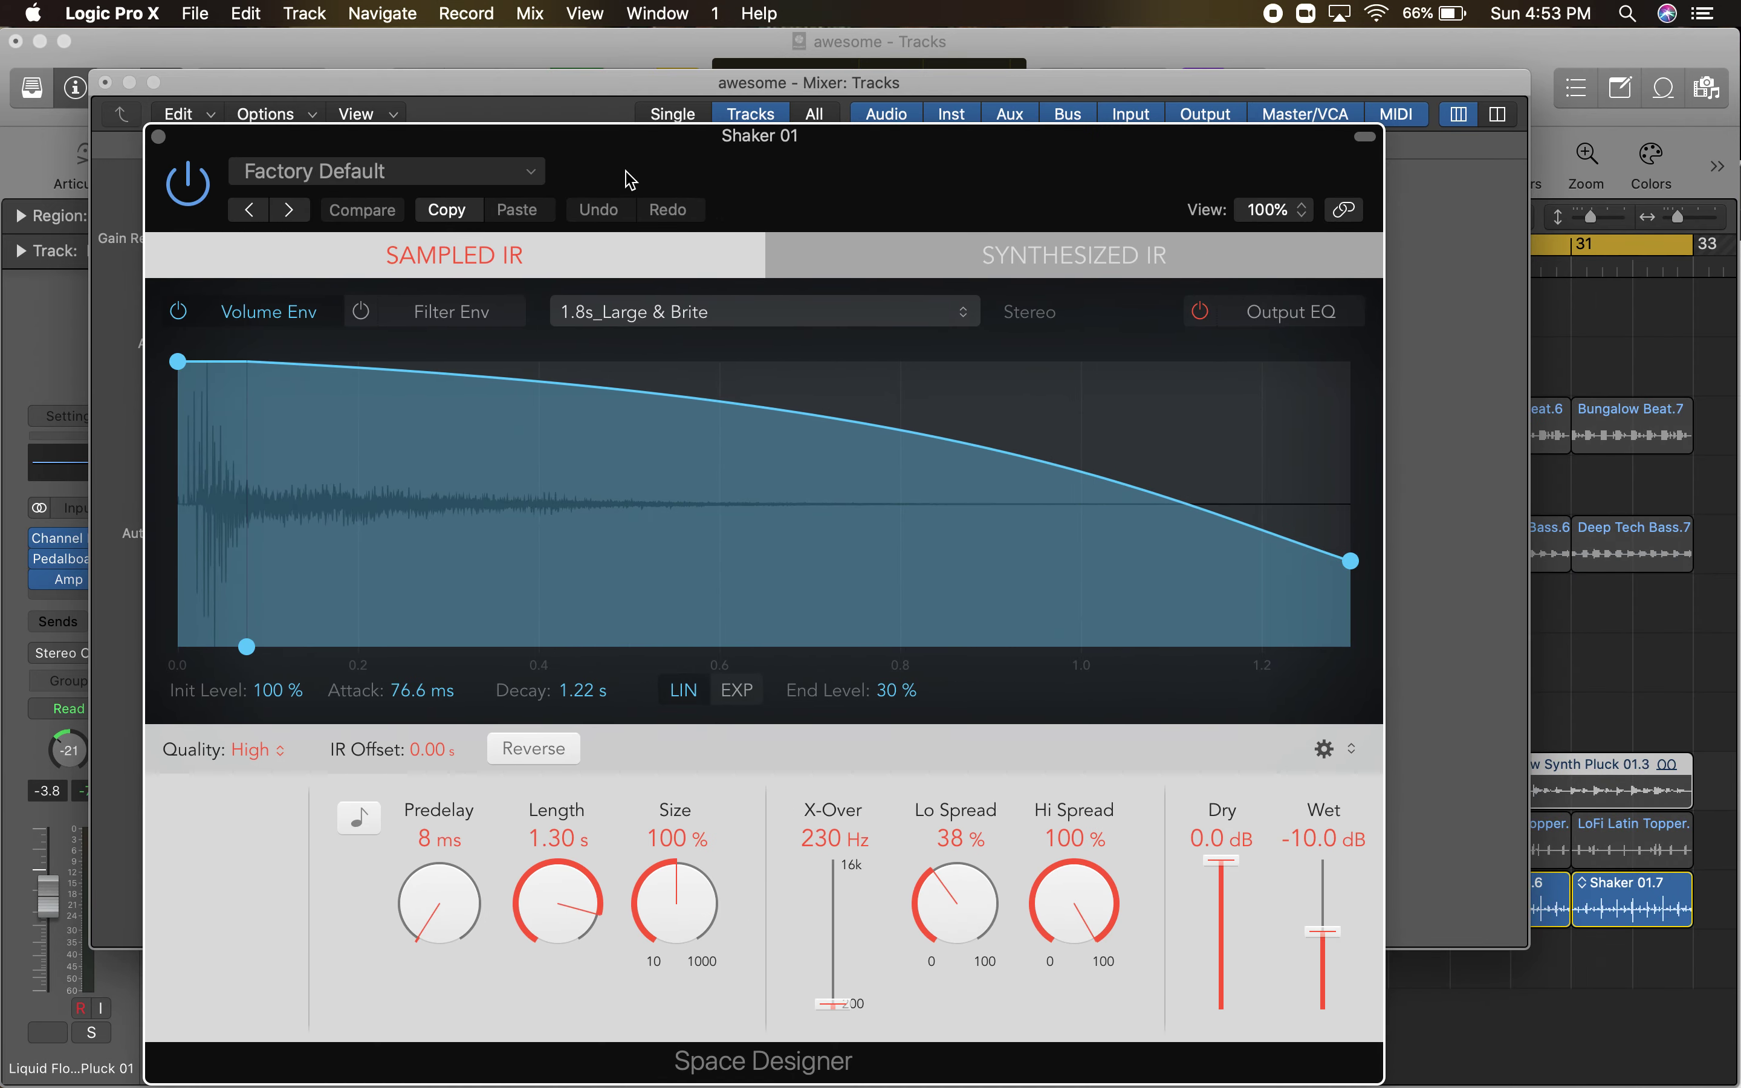
- Load the 2.0s Medium Hall preset from the medium-space halls in Space Designer and raise Wet to about -5.6 dB
click(534, 180)
mouse_move(421, 665)
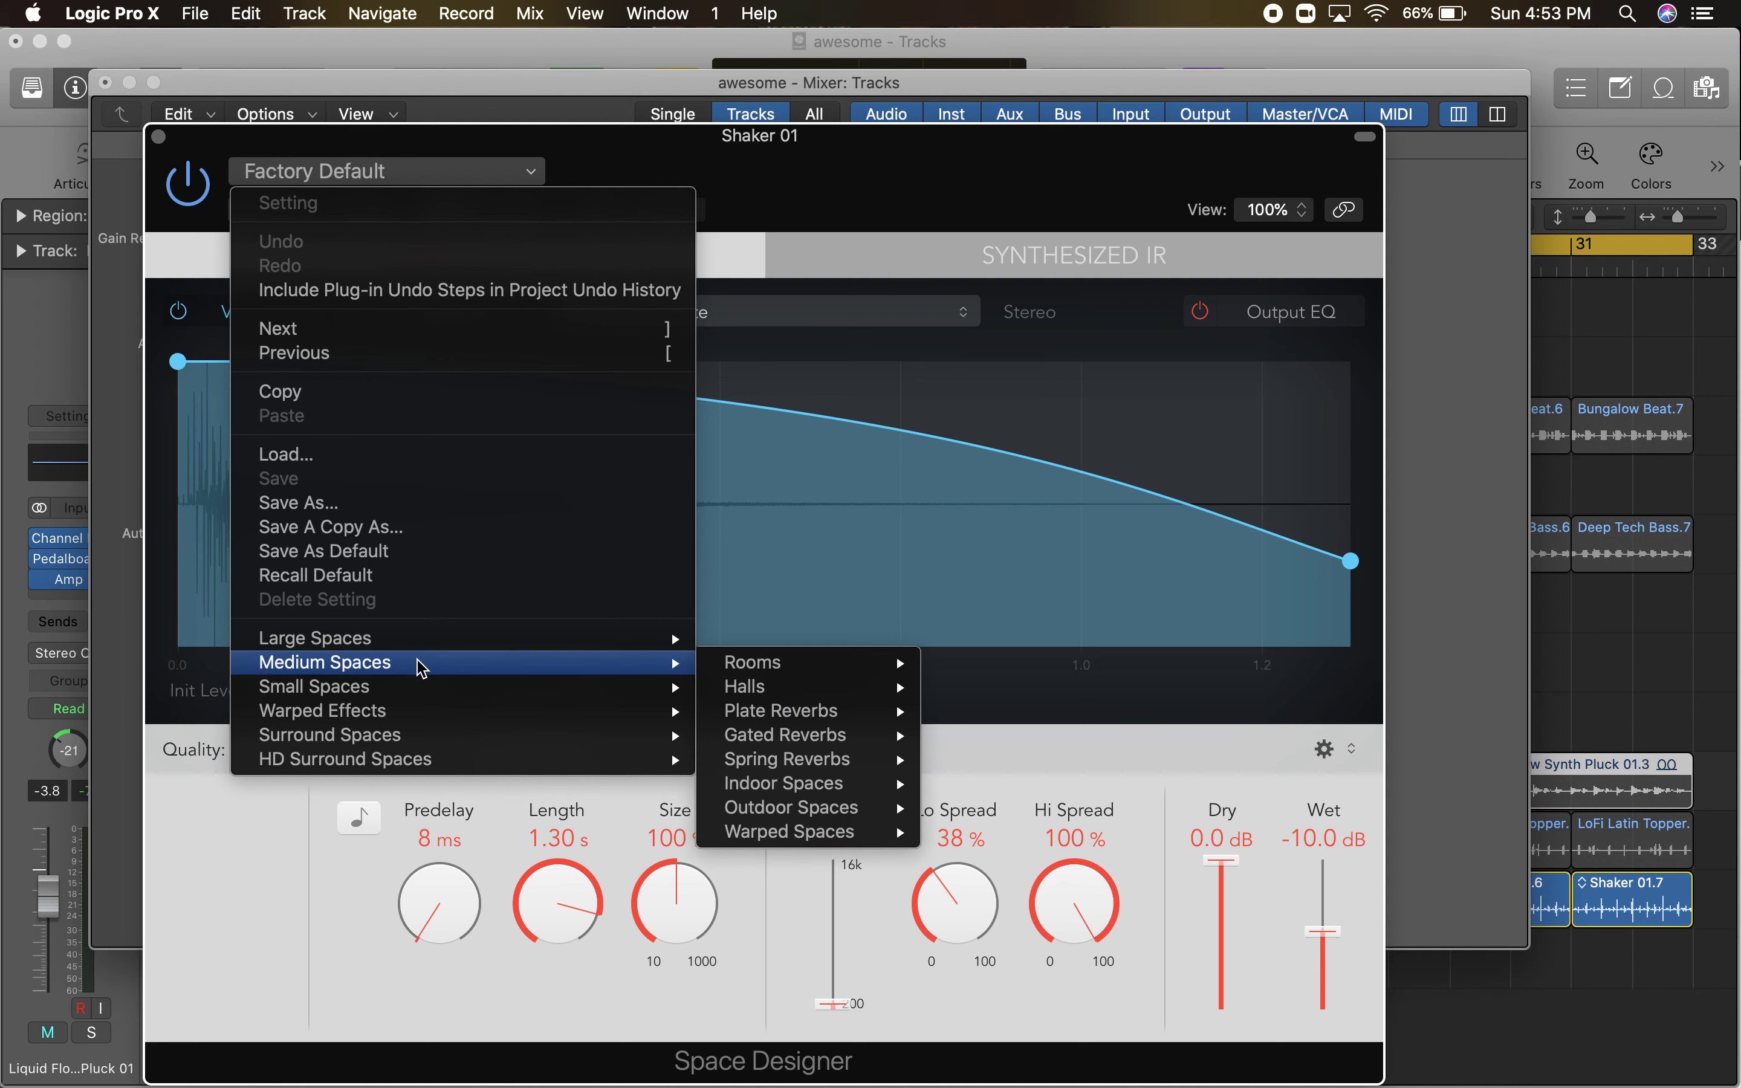
mouse_move(813, 695)
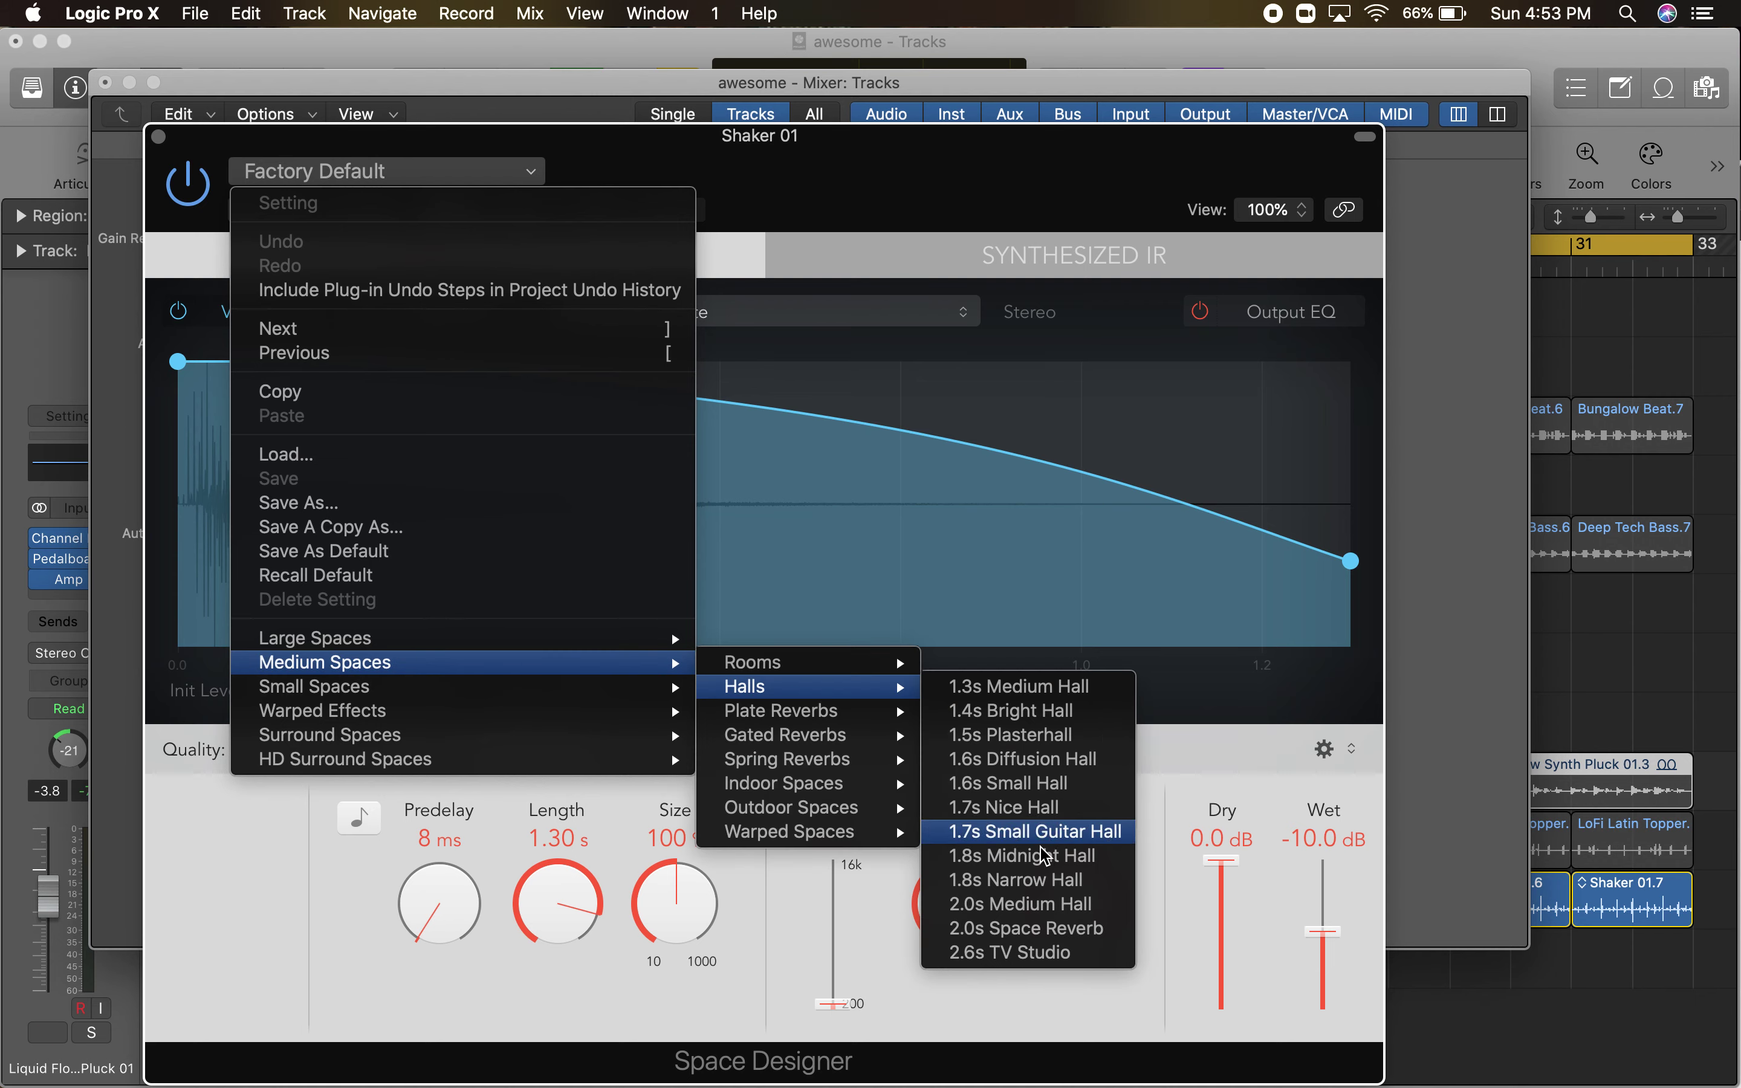
click(1043, 904)
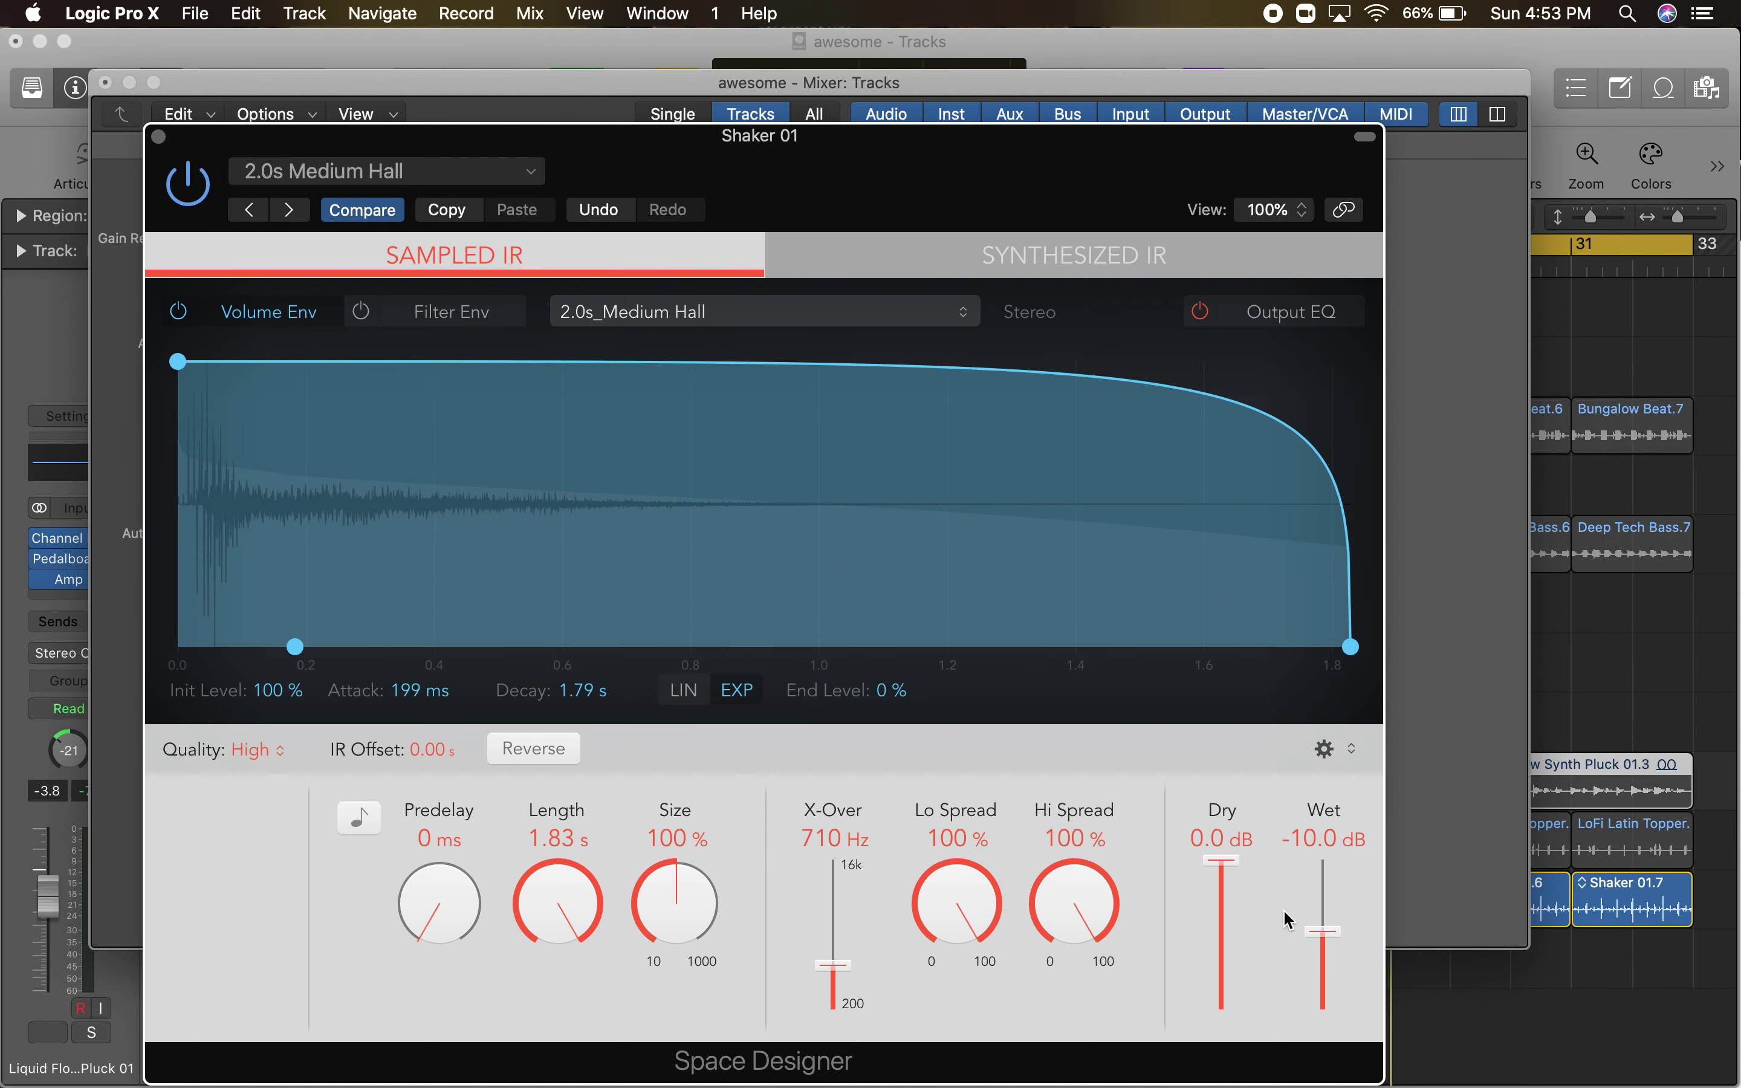
drag(1320, 937, 1321, 908)
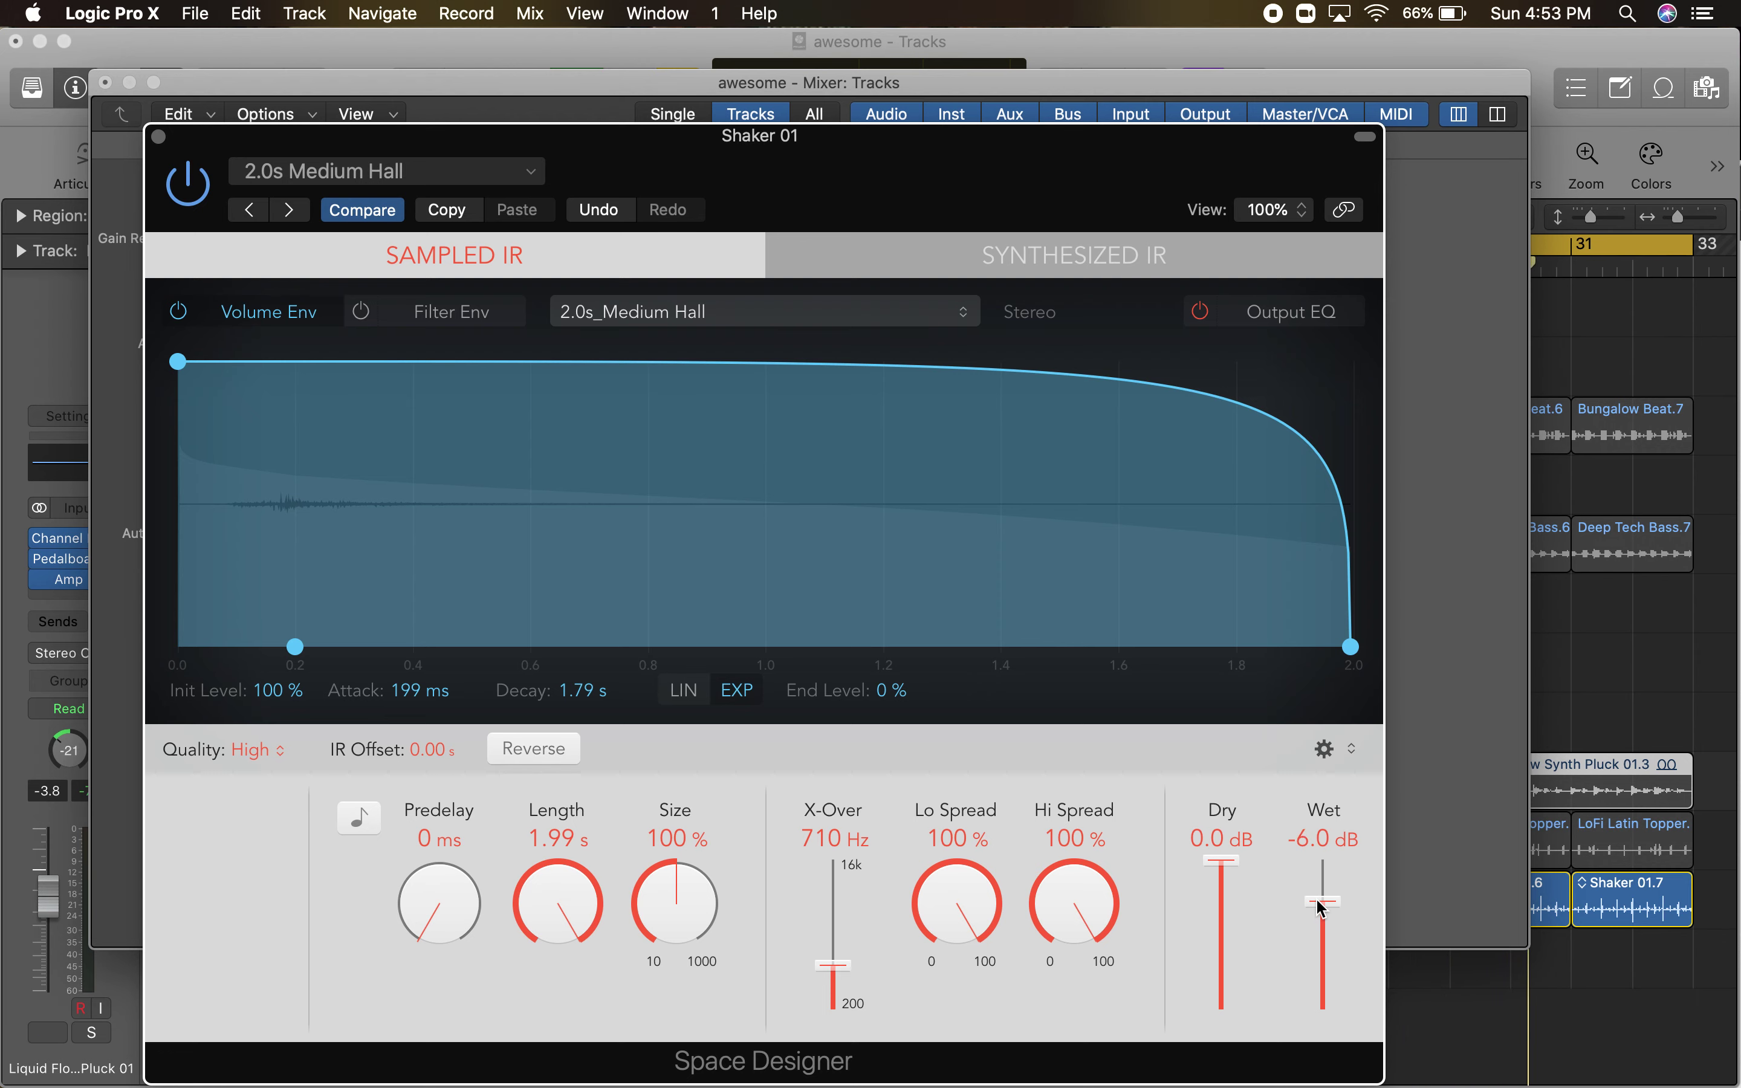
- Compare Shaker 01 with Space Designer bypassed and active, and close the plug-in window
click(188, 185)
click(197, 186)
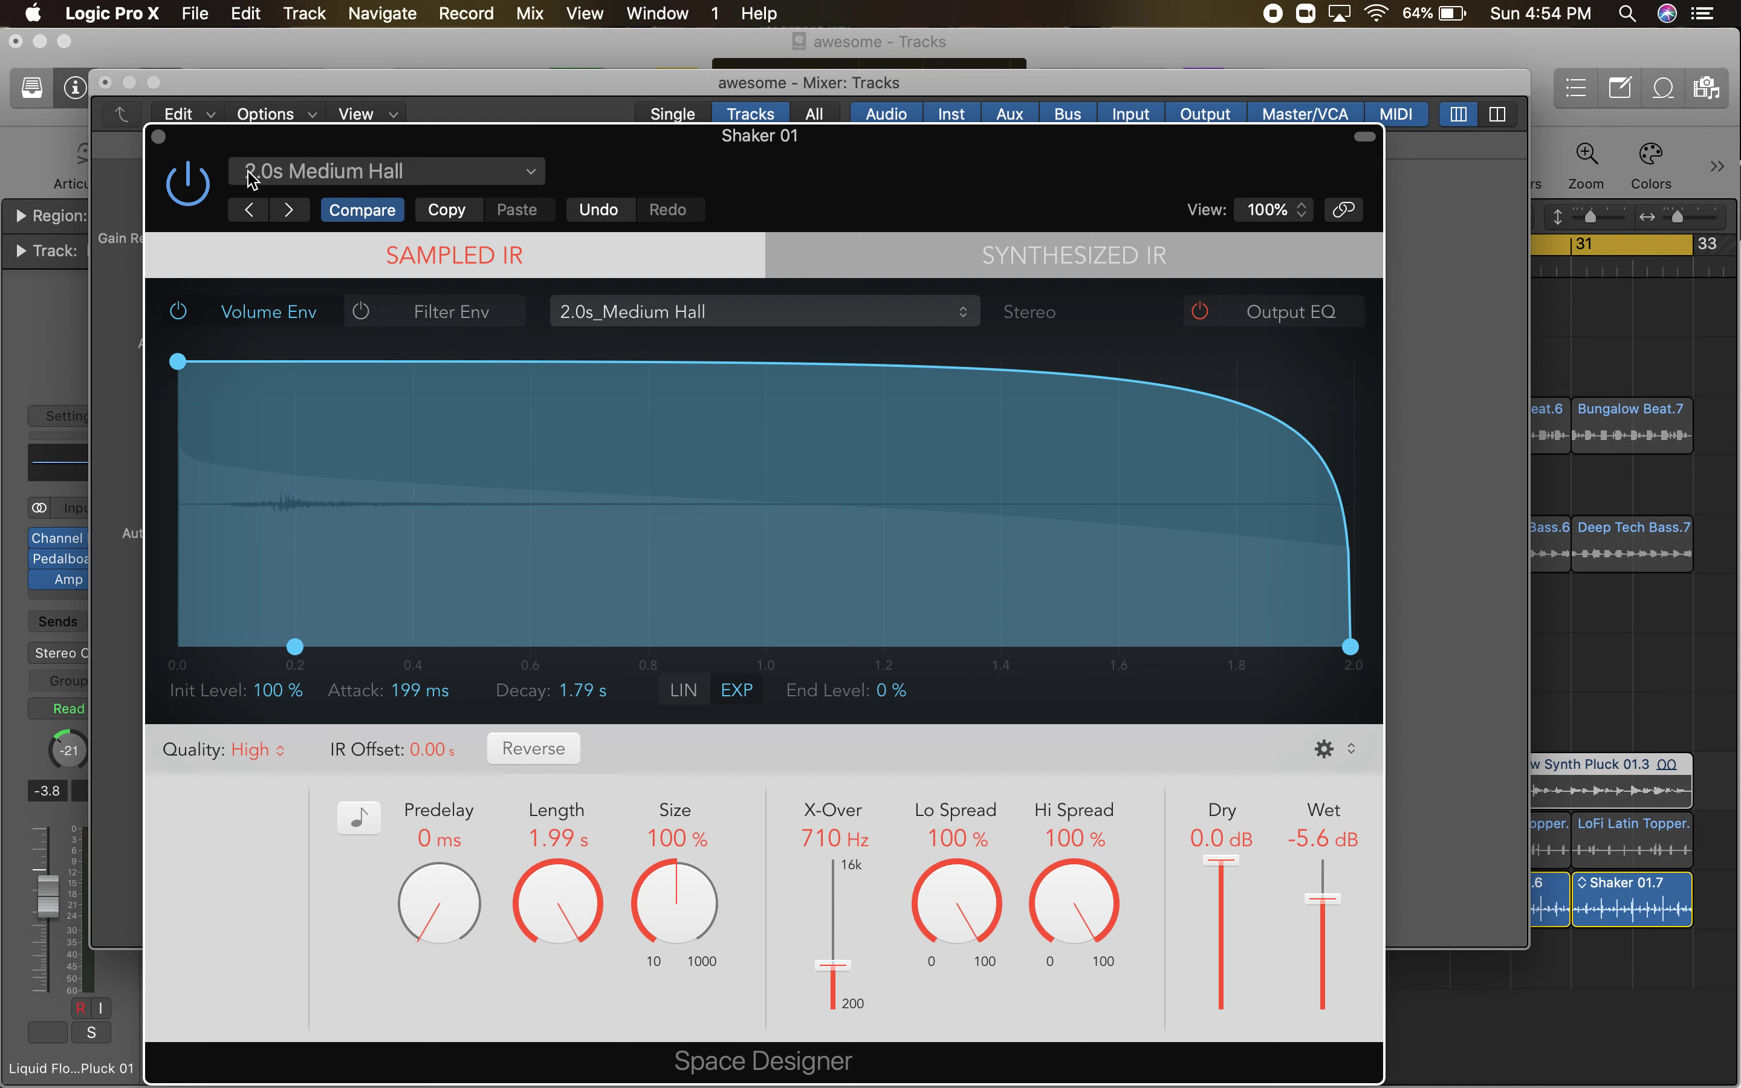
click(159, 137)
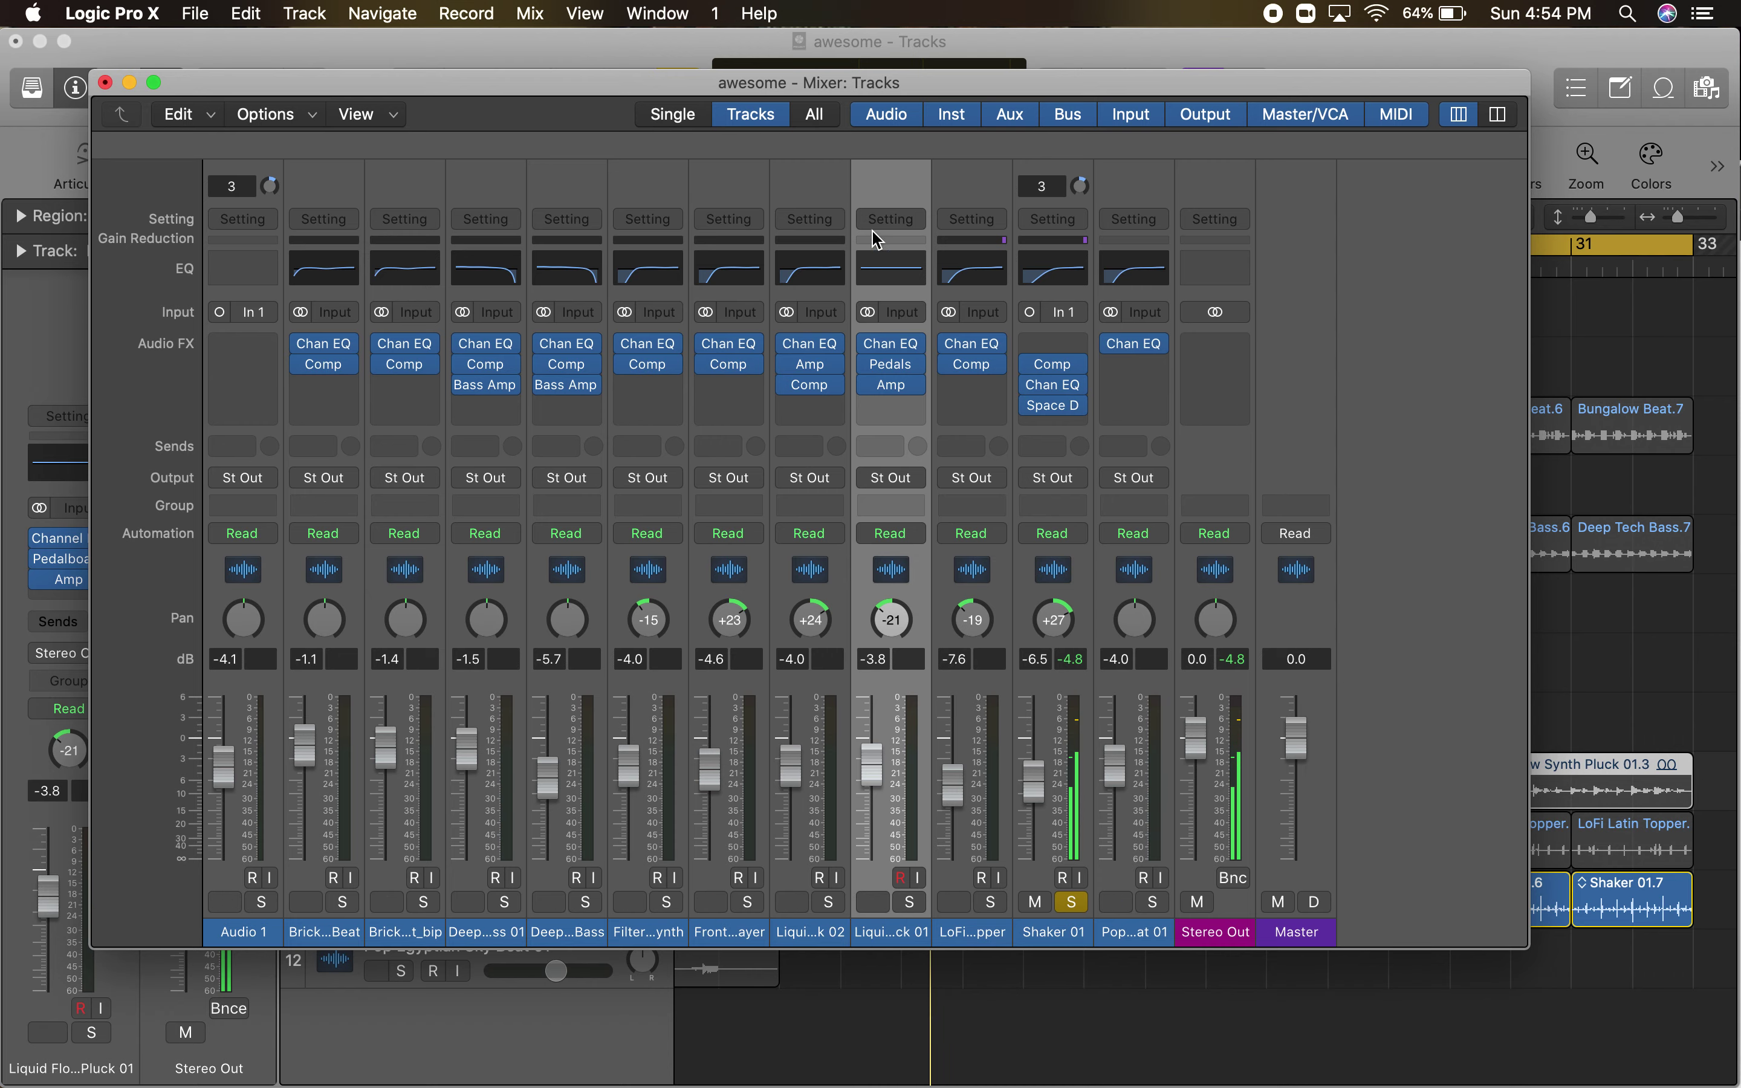
- Reopen Shaker 01's Space Designer, lower the Wet level slightly, close it and unsolo the track
click(1055, 408)
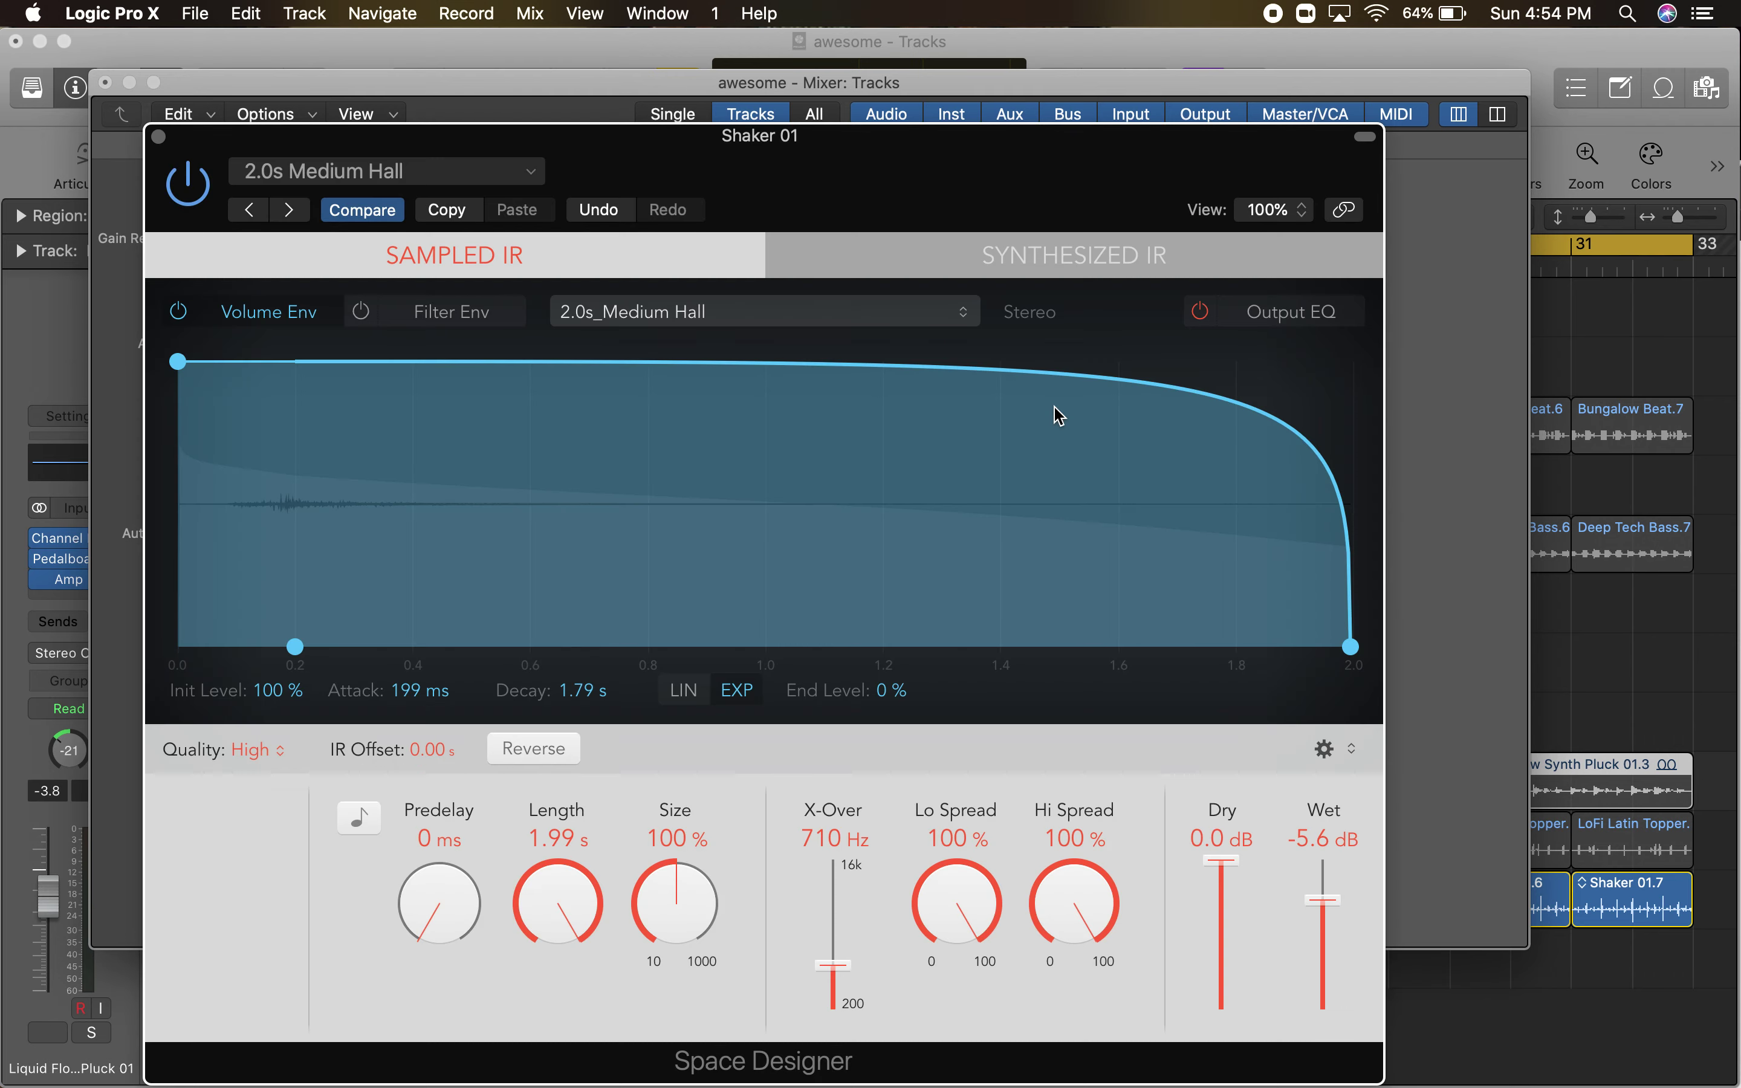
drag(1321, 902, 1322, 914)
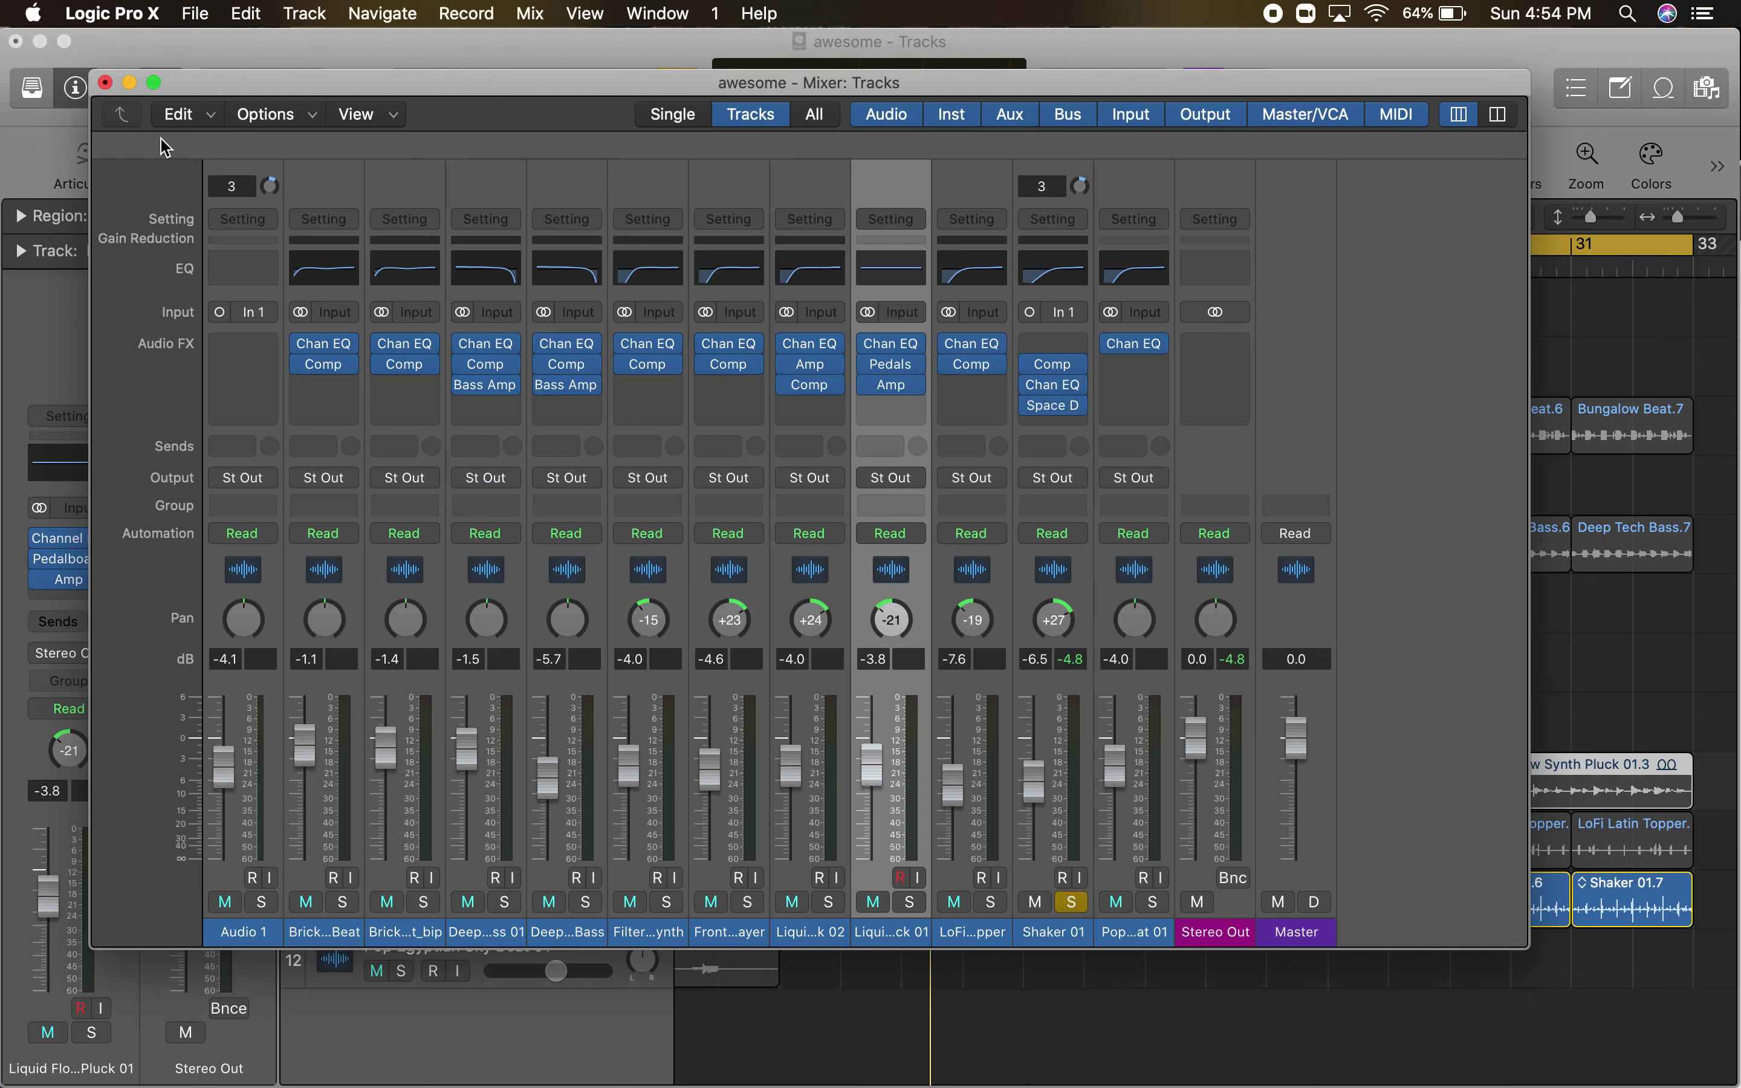
click(159, 136)
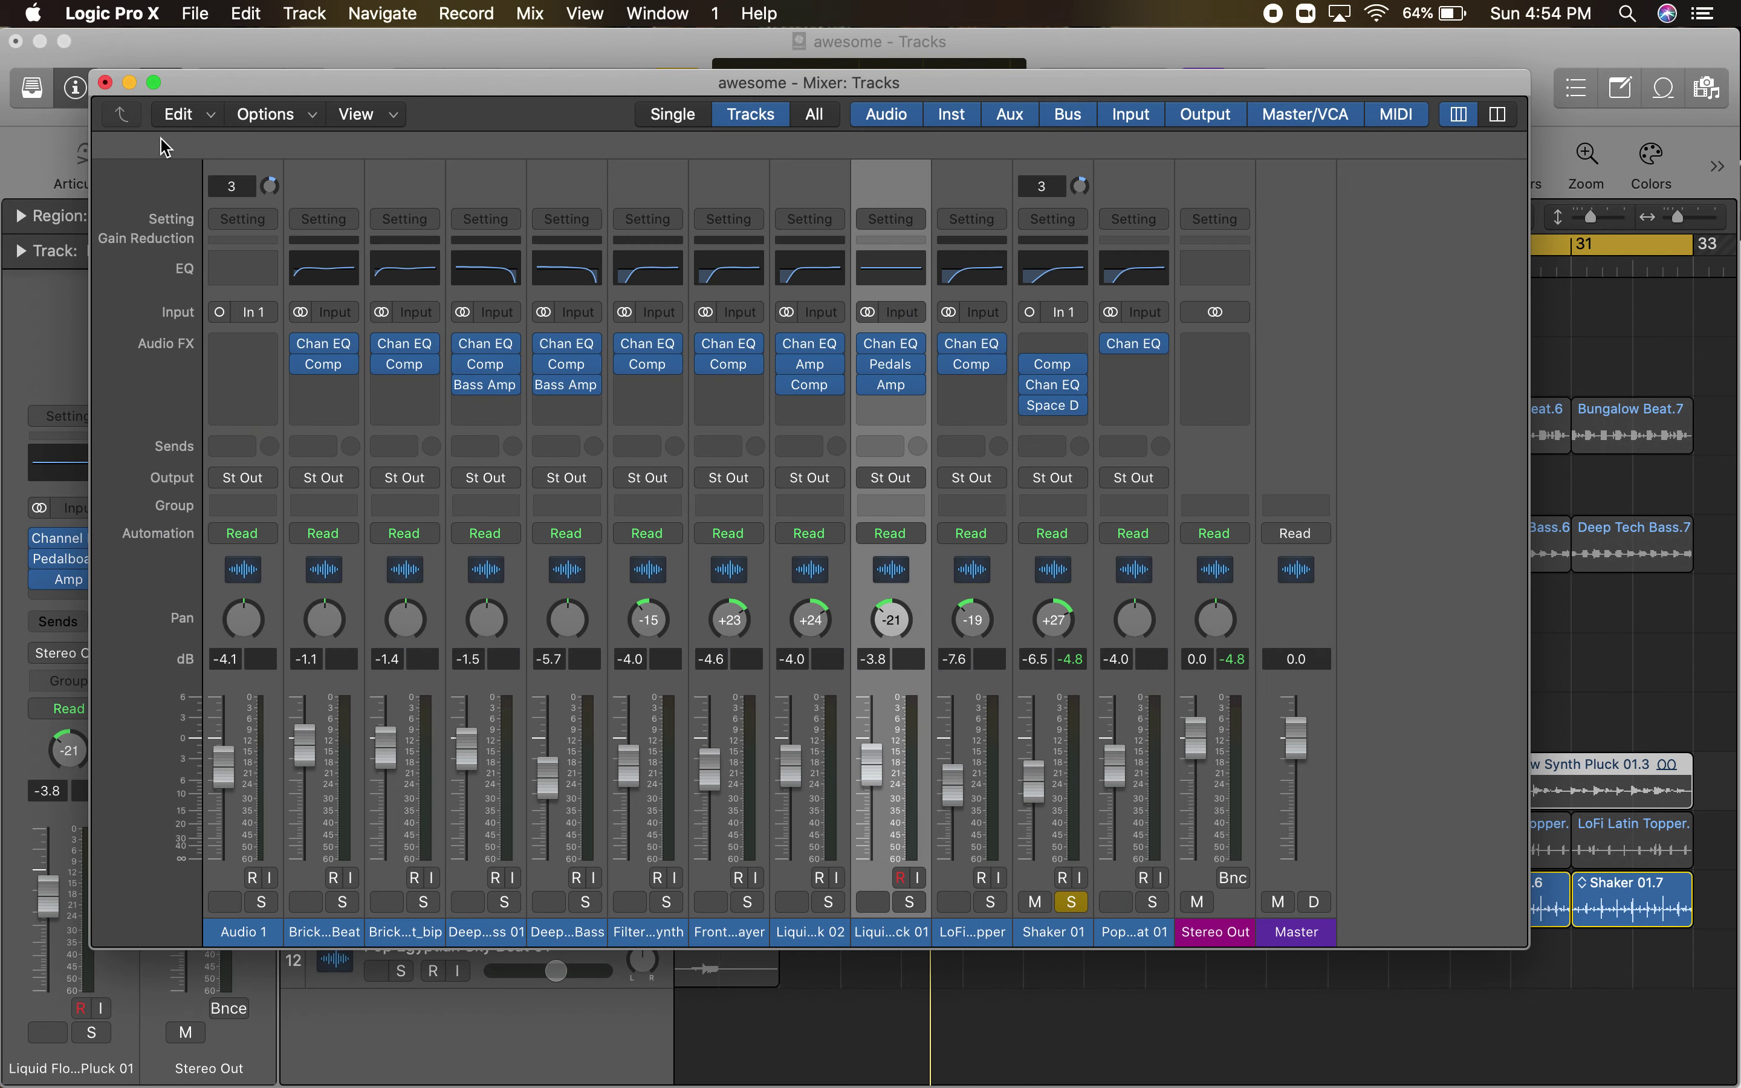
click(1071, 902)
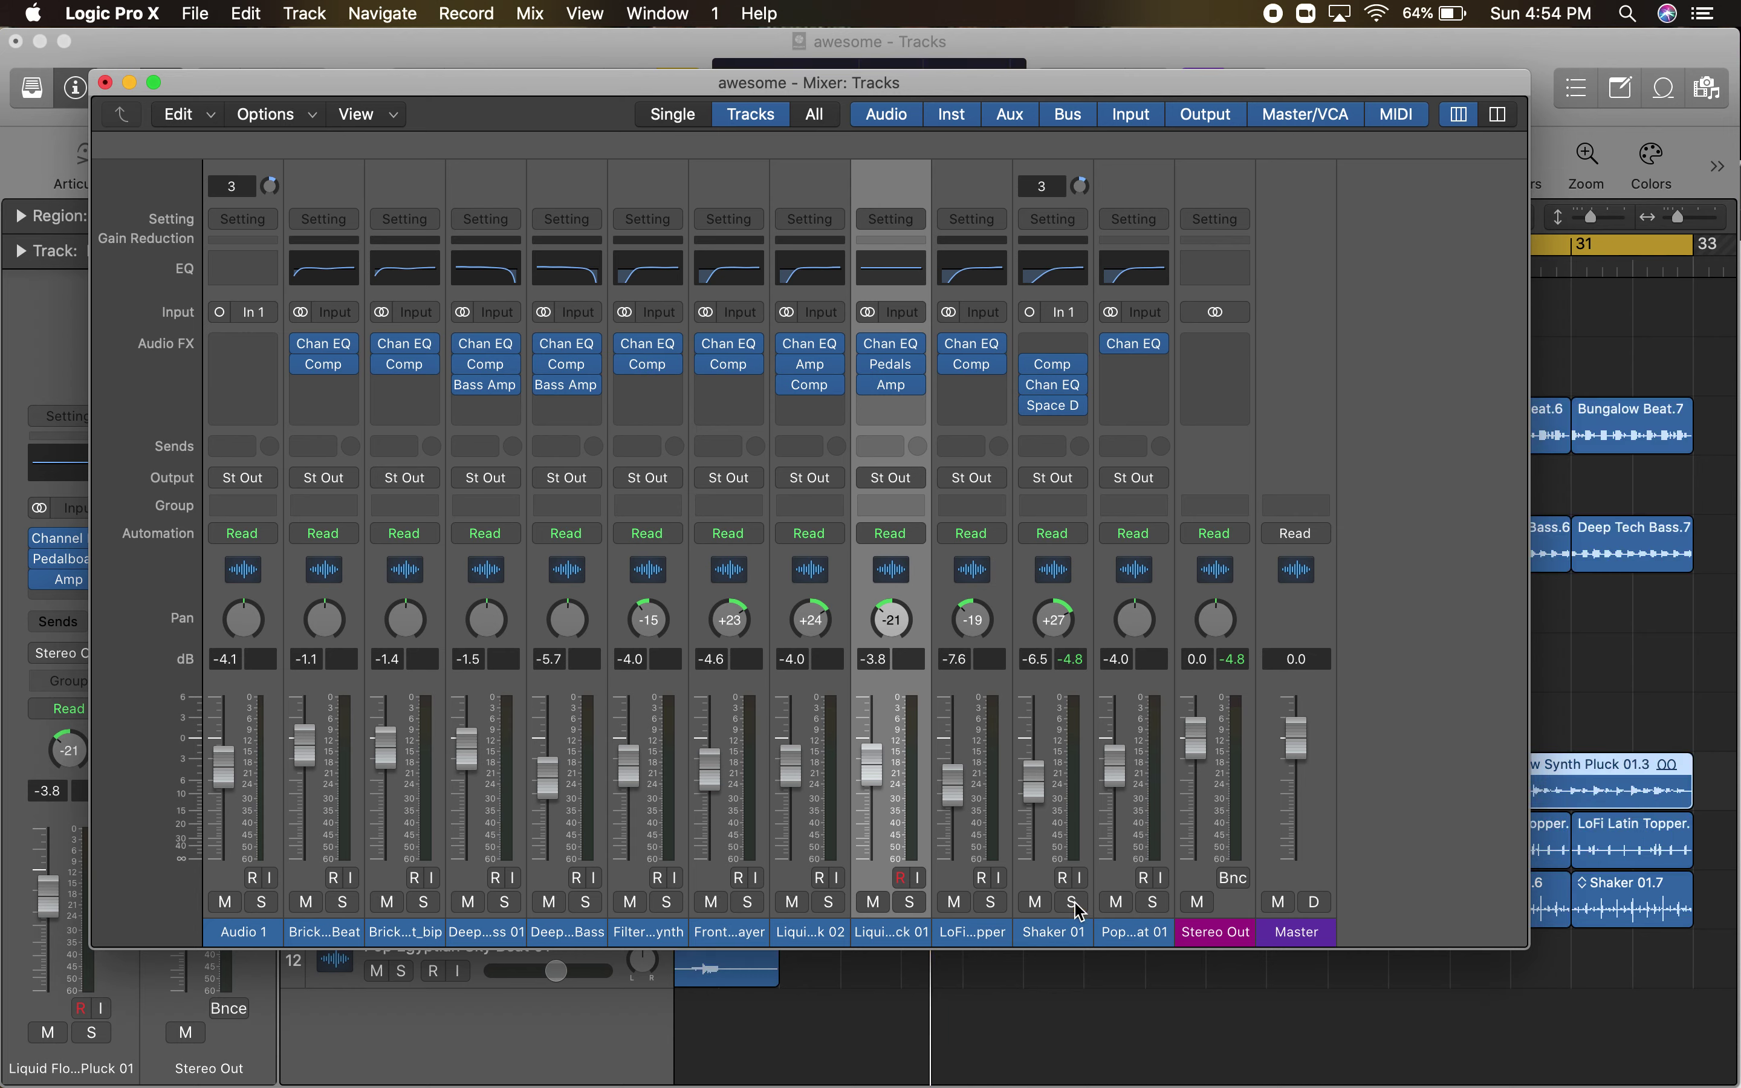
- Start playback, solo Liquid Flow Synth Pluck 01 and add a Delay Designer after the Amp in its chain
key(space)
click(909, 902)
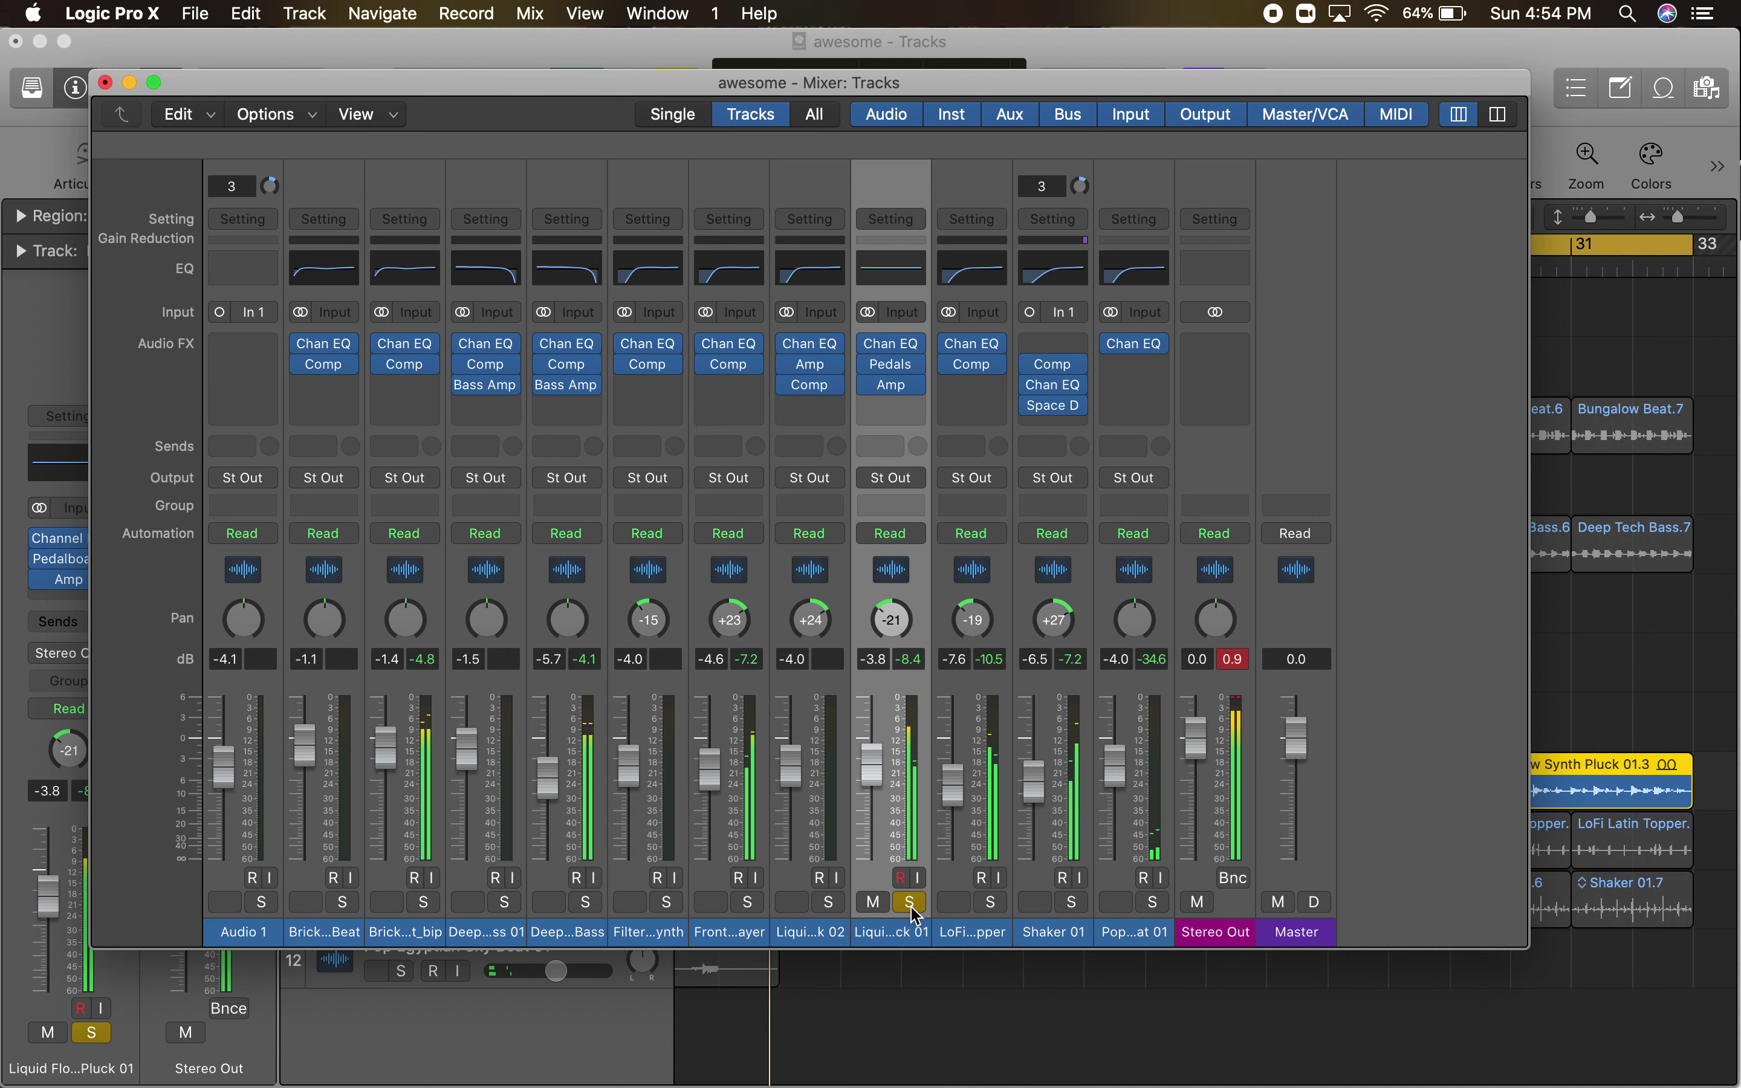
click(896, 407)
mouse_move(935, 585)
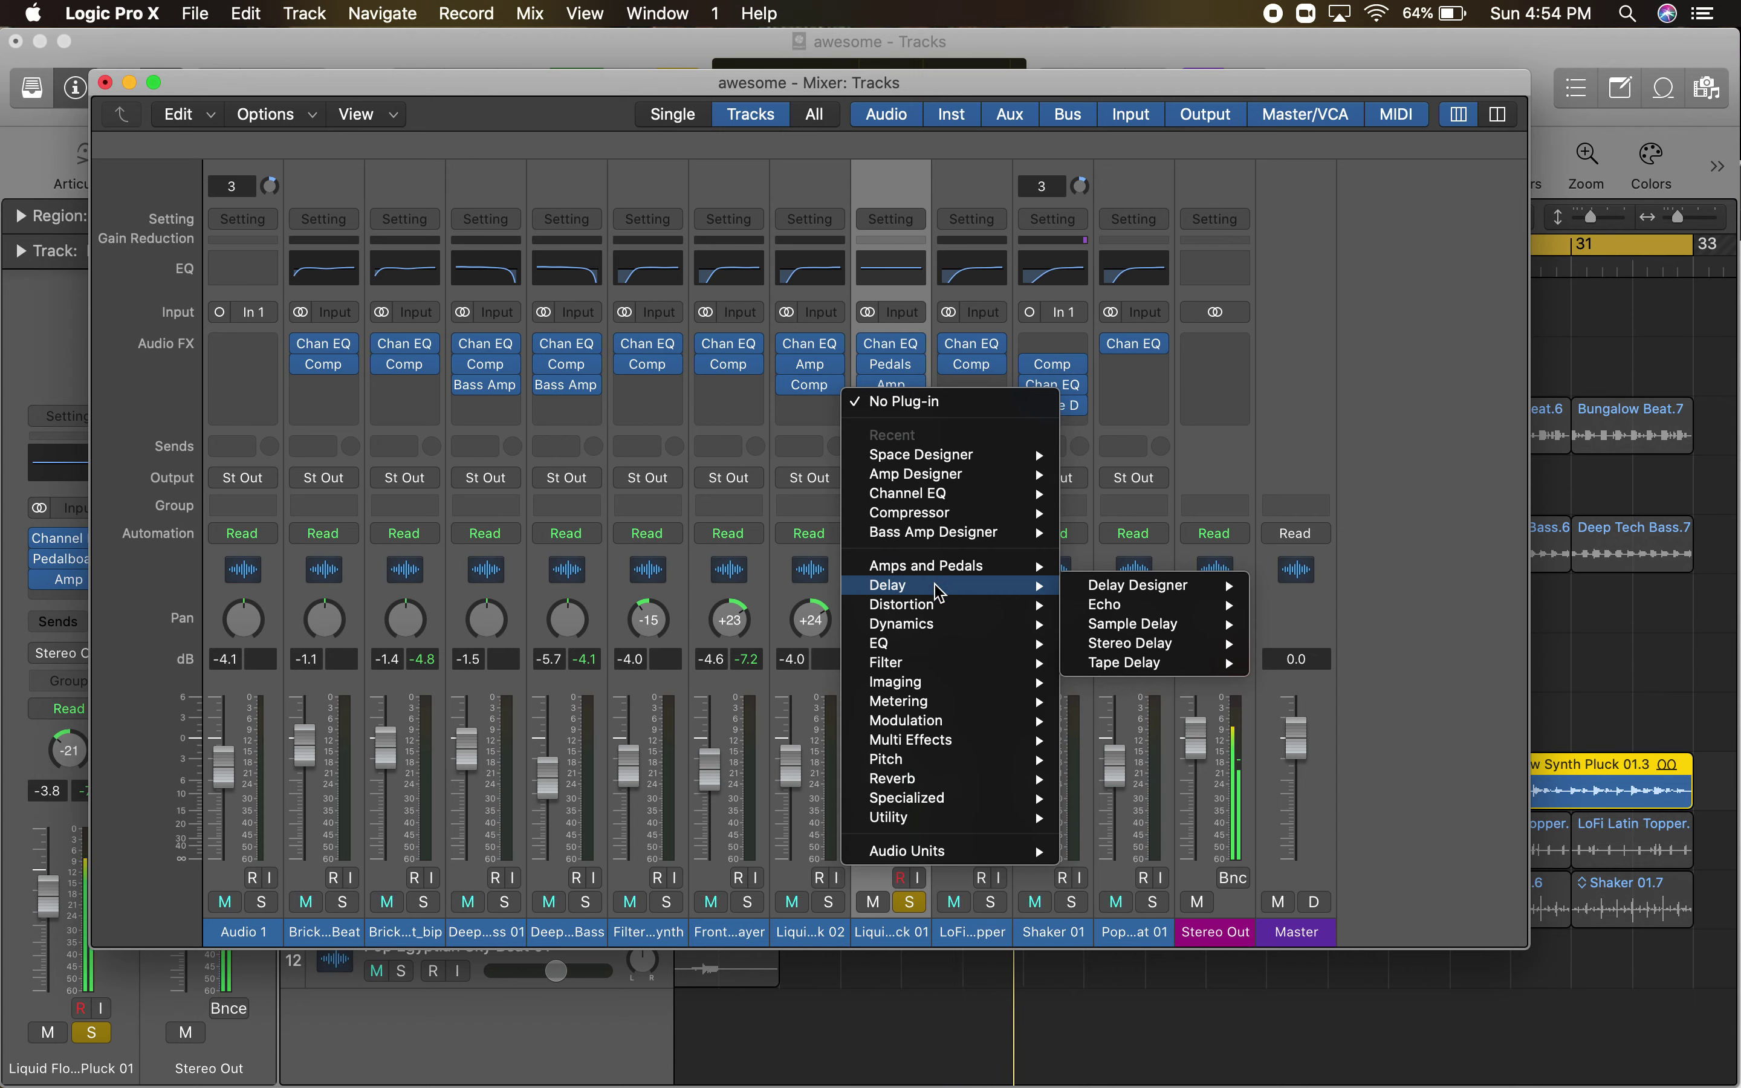
click(1295, 586)
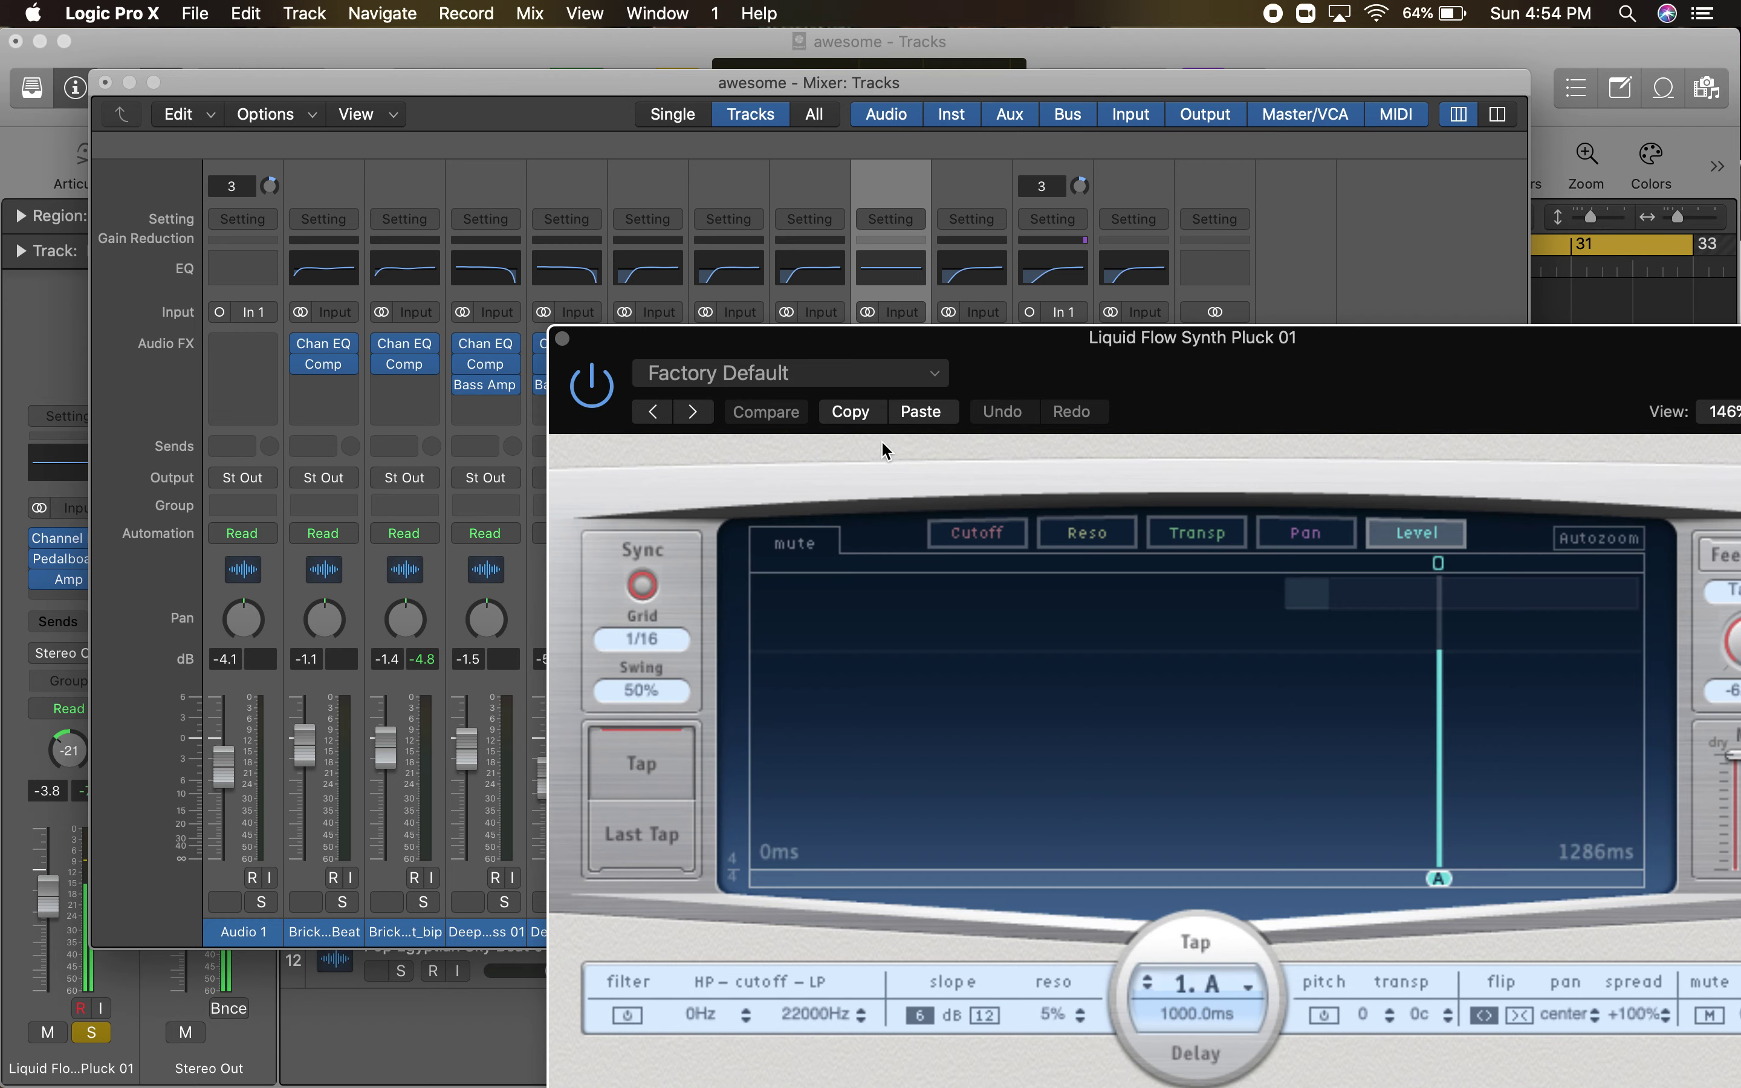
- Load the 1/16 Simple Pan preset from the simple presets in Liquid Flow Synth Pluck 01's Delay Designer
drag(796, 347, 431, 159)
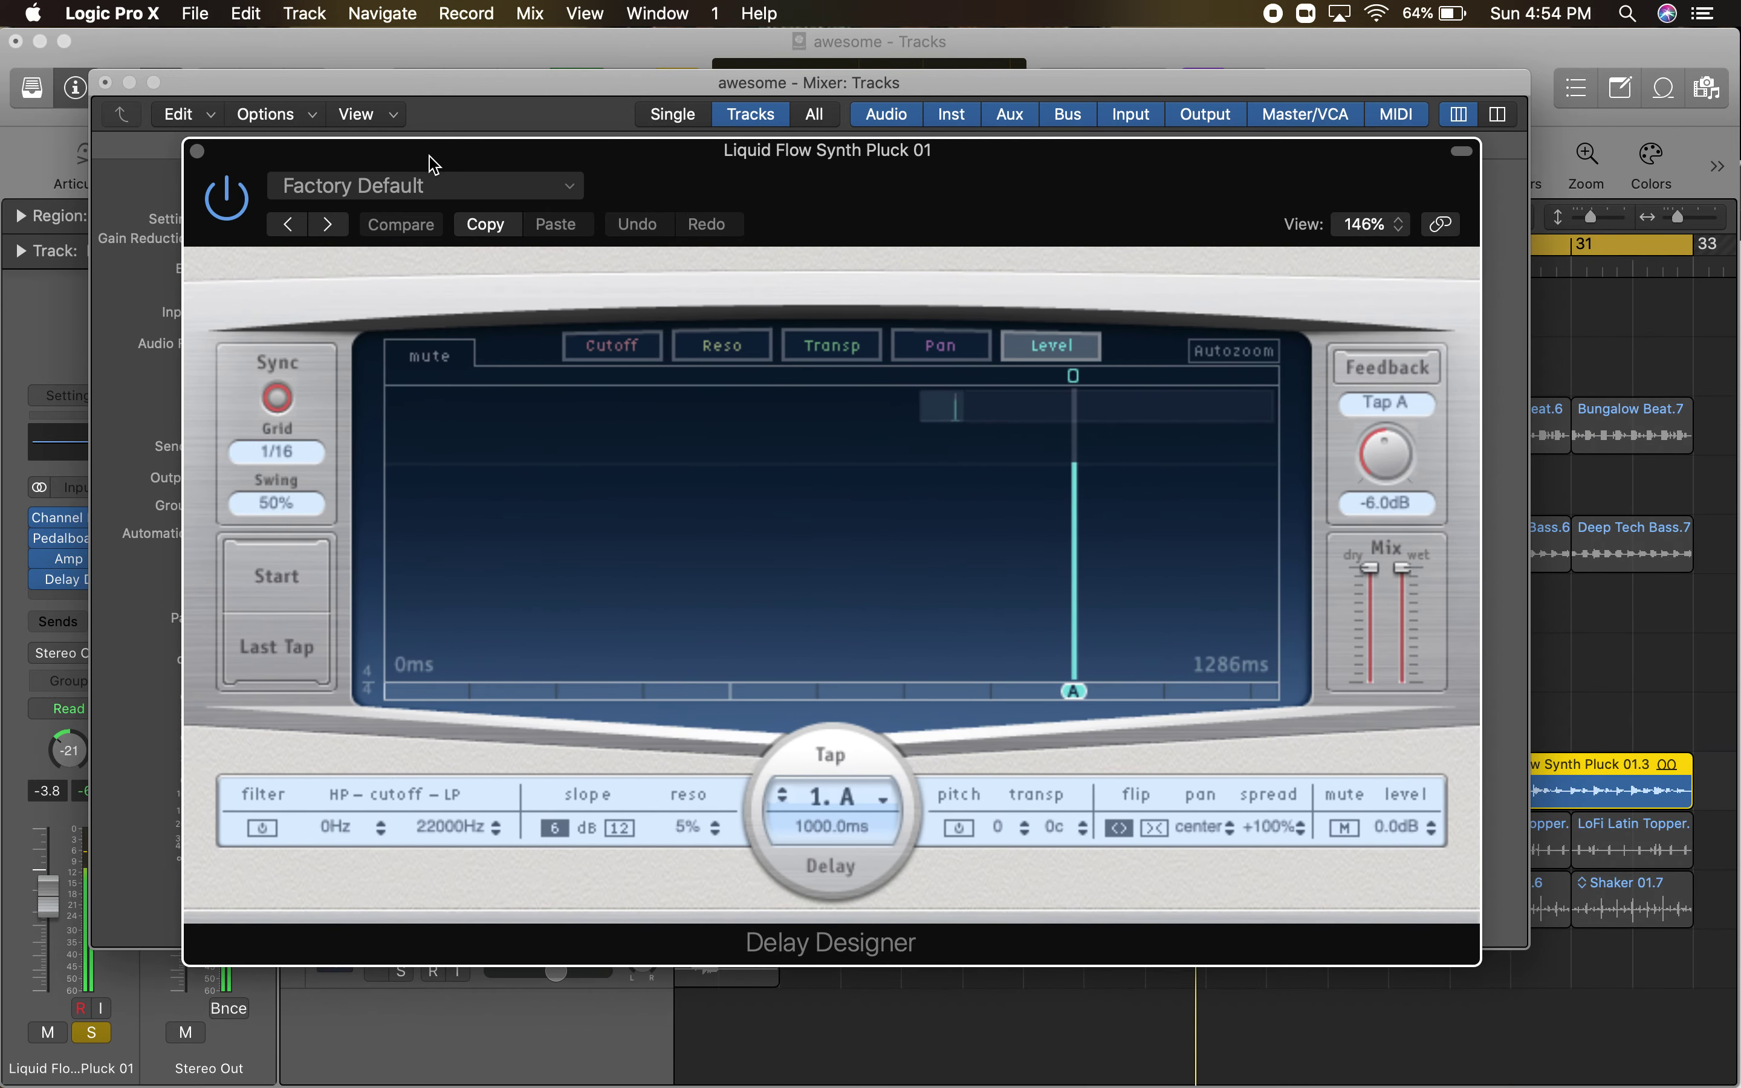
click(571, 188)
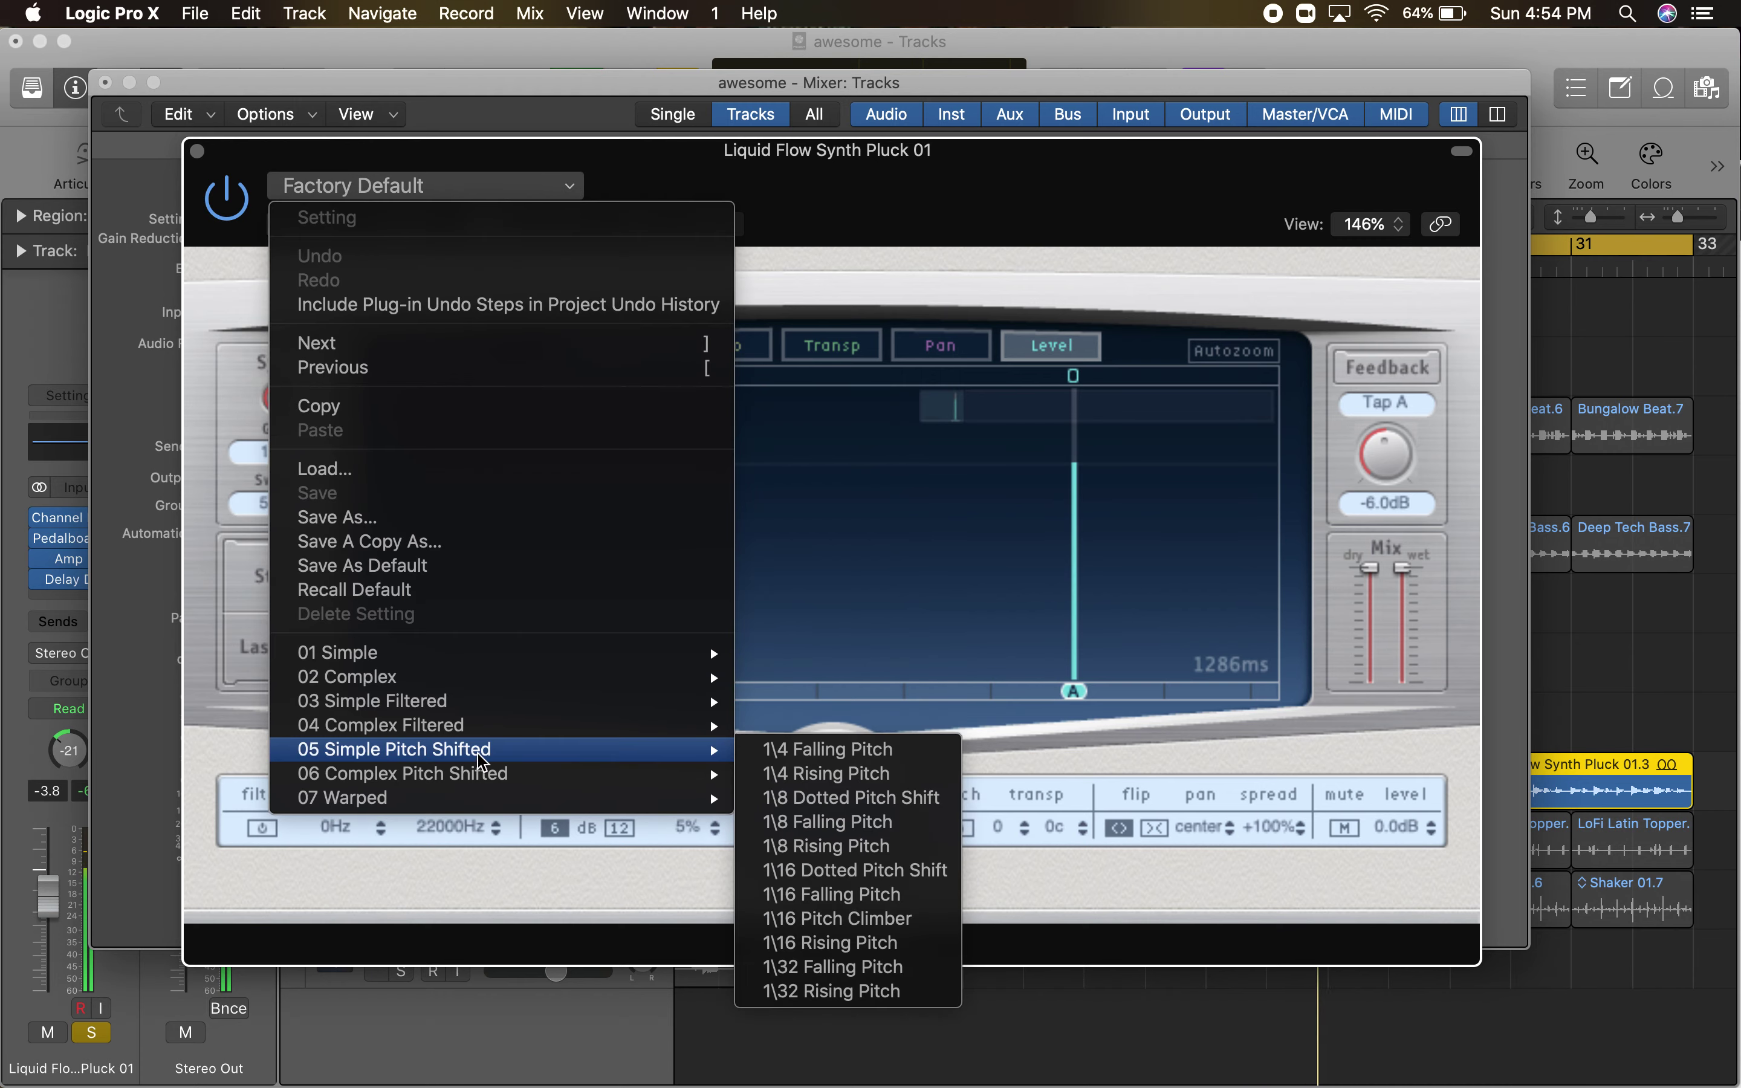
mouse_move(520, 688)
mouse_move(692, 657)
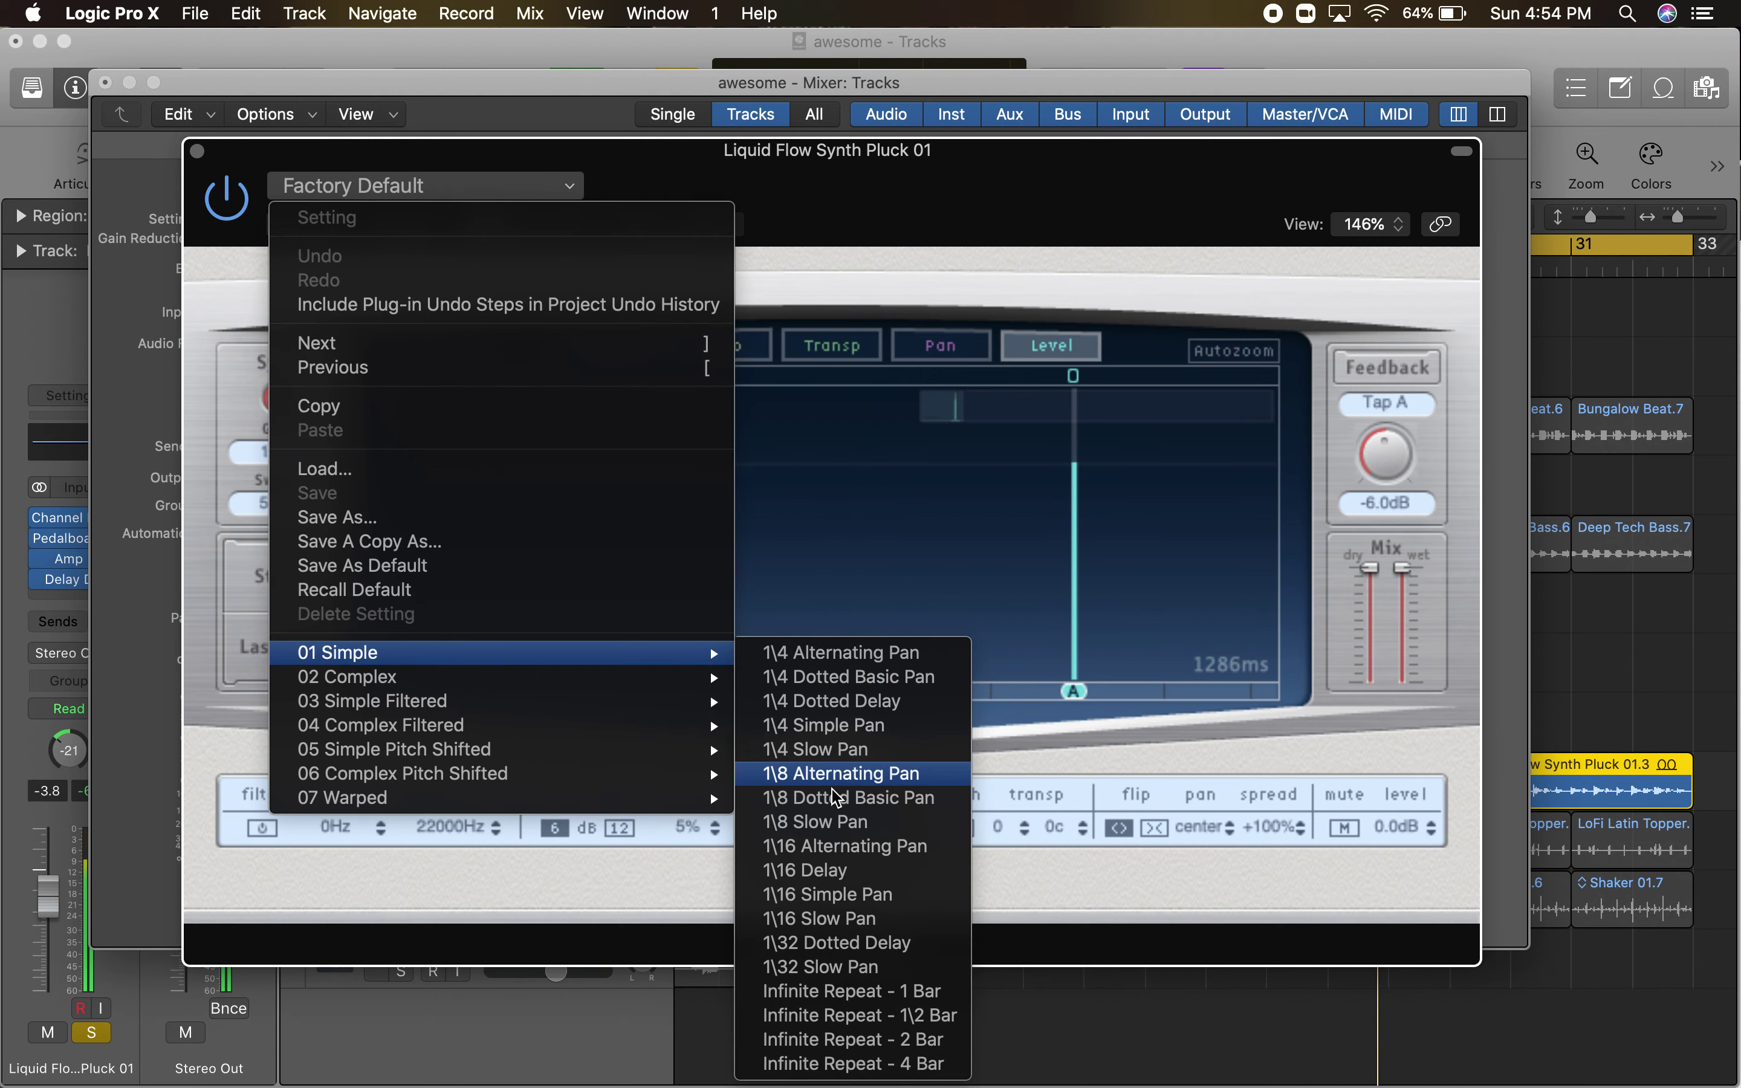
click(831, 896)
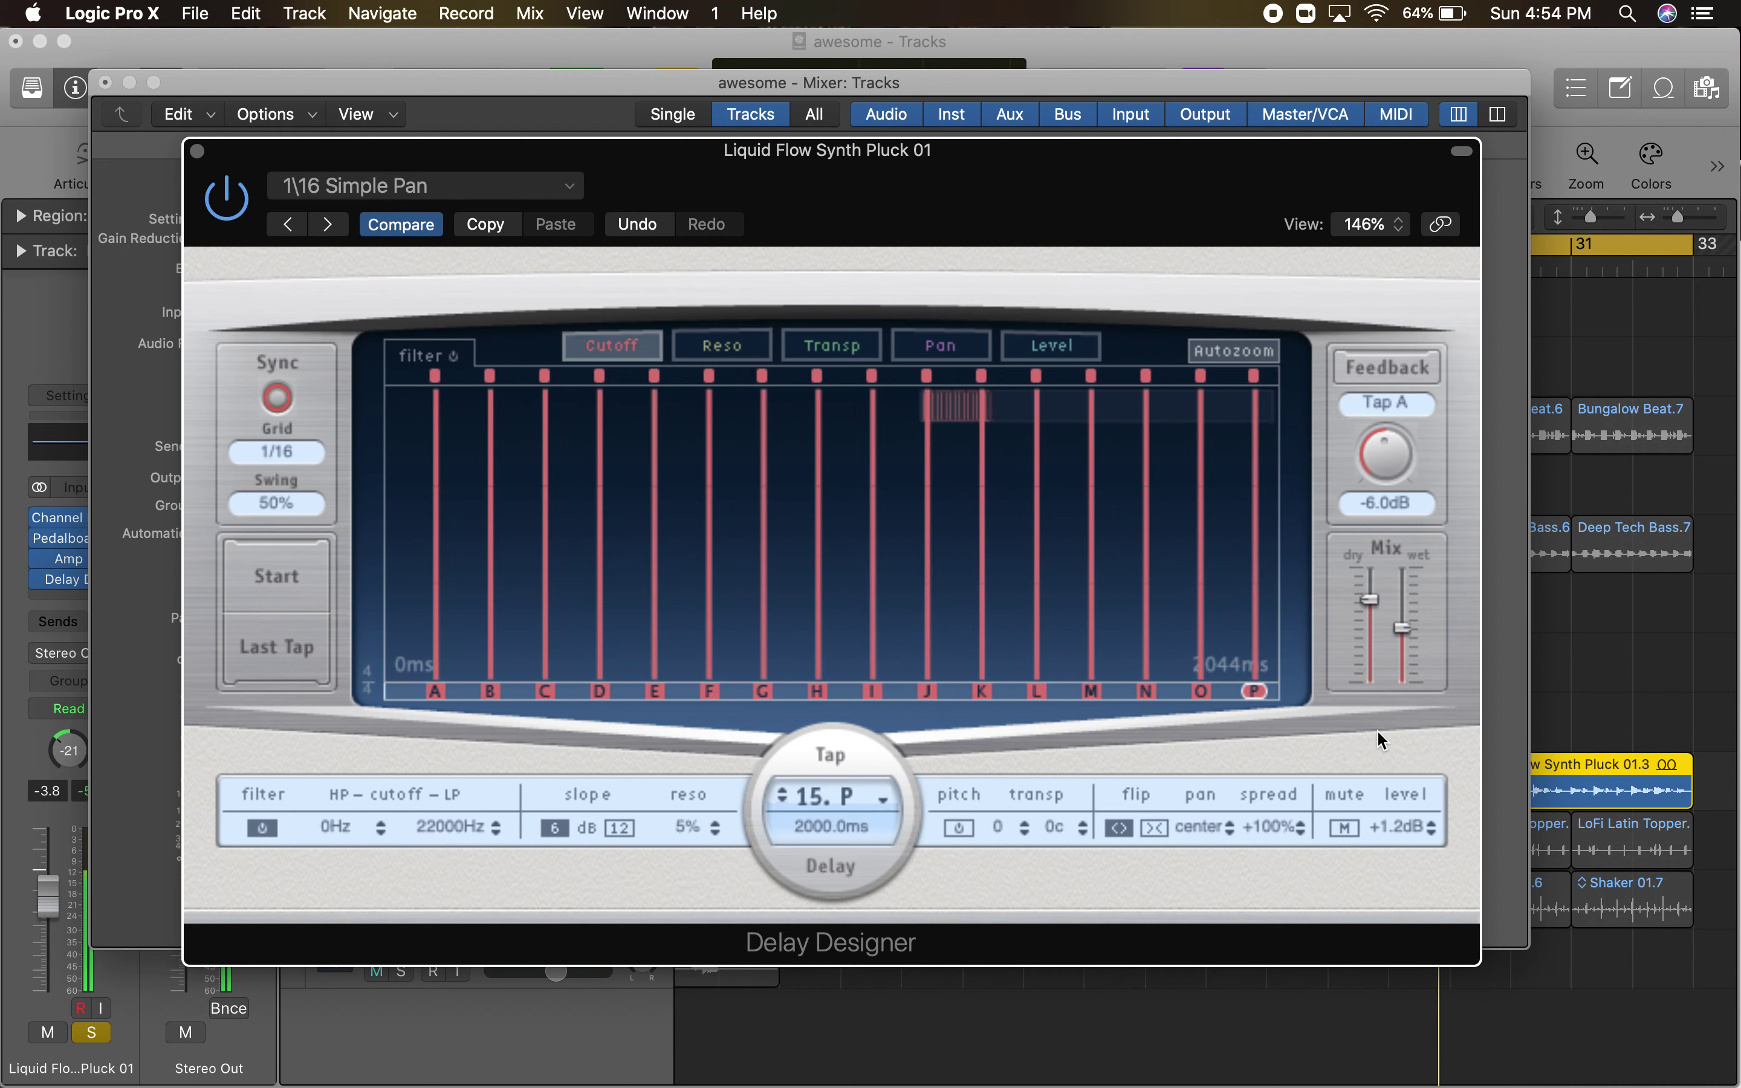
- Balance the Delay Designer mix by raising Dry almost to maximum and setting Wet a little below the preset's level
drag(1400, 628, 1368, 574)
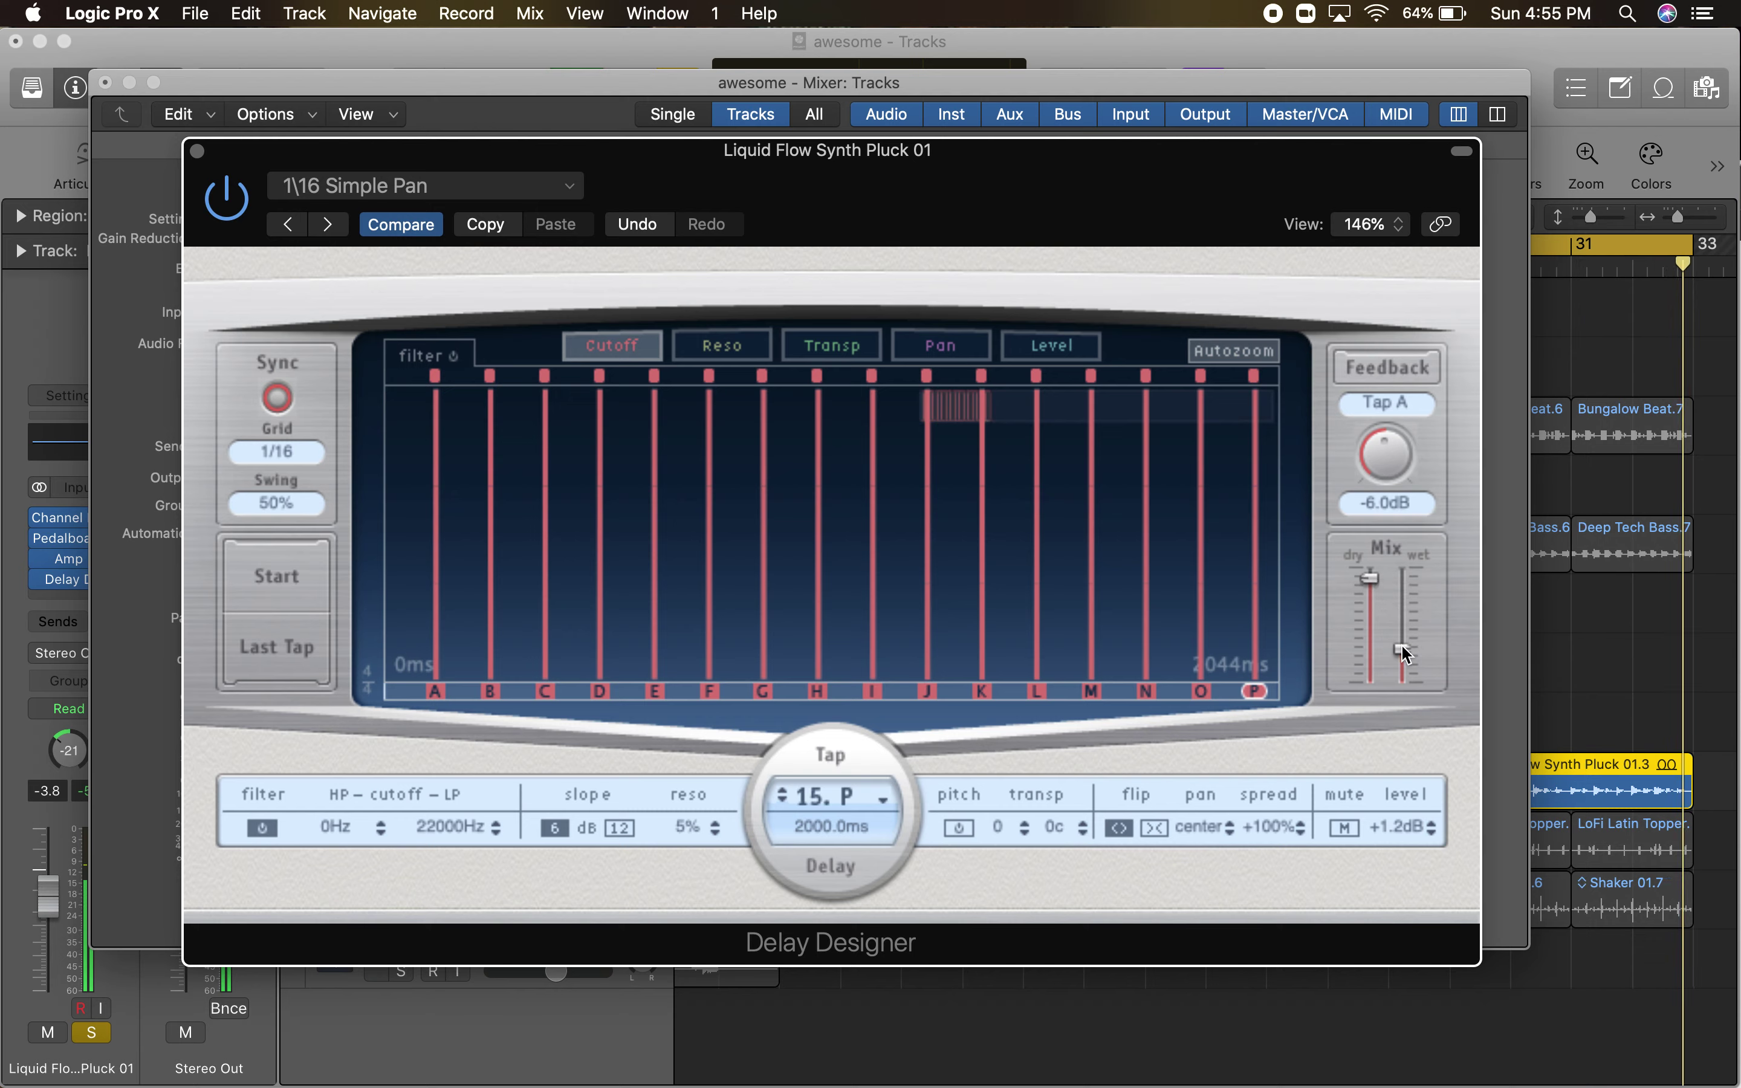
mouse_move(1401, 646)
drag(1402, 647, 1402, 645)
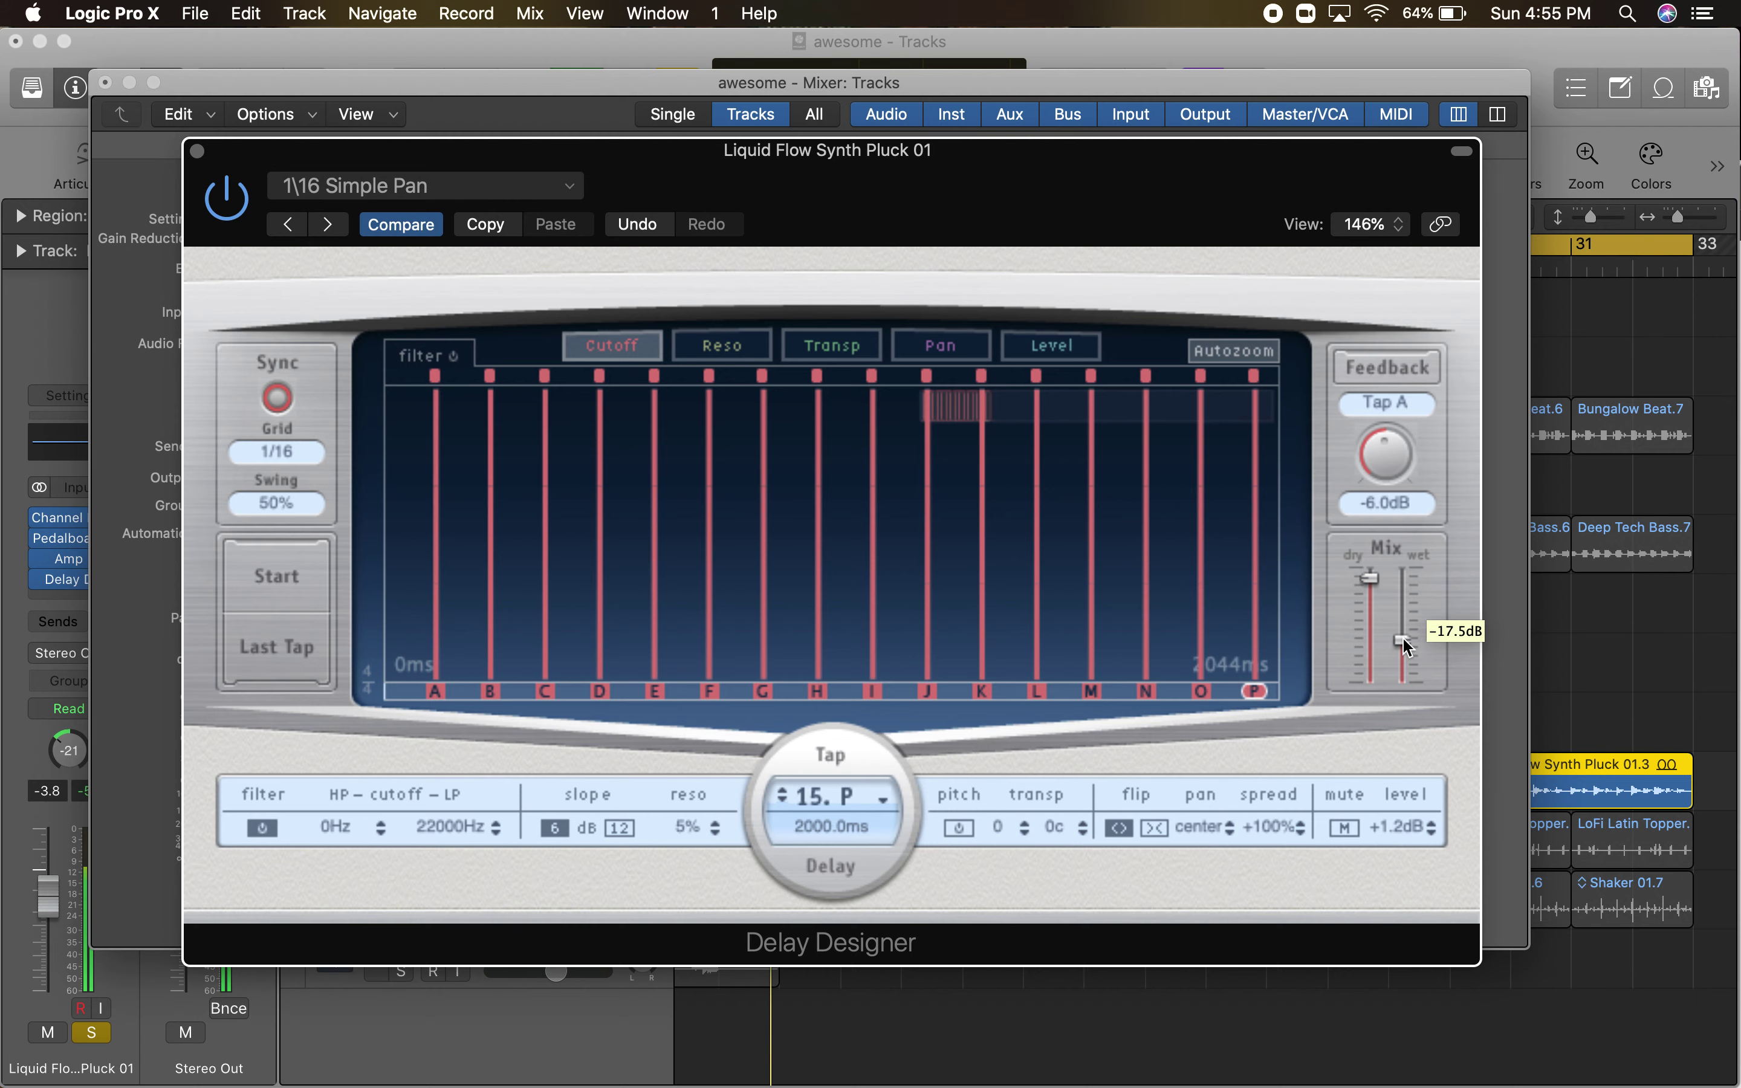
drag(1401, 638, 1366, 571)
- Compare the pluck with Delay Designer bypassed and active, lower Wet slightly, close the plug-in and unsolo the track
click(218, 200)
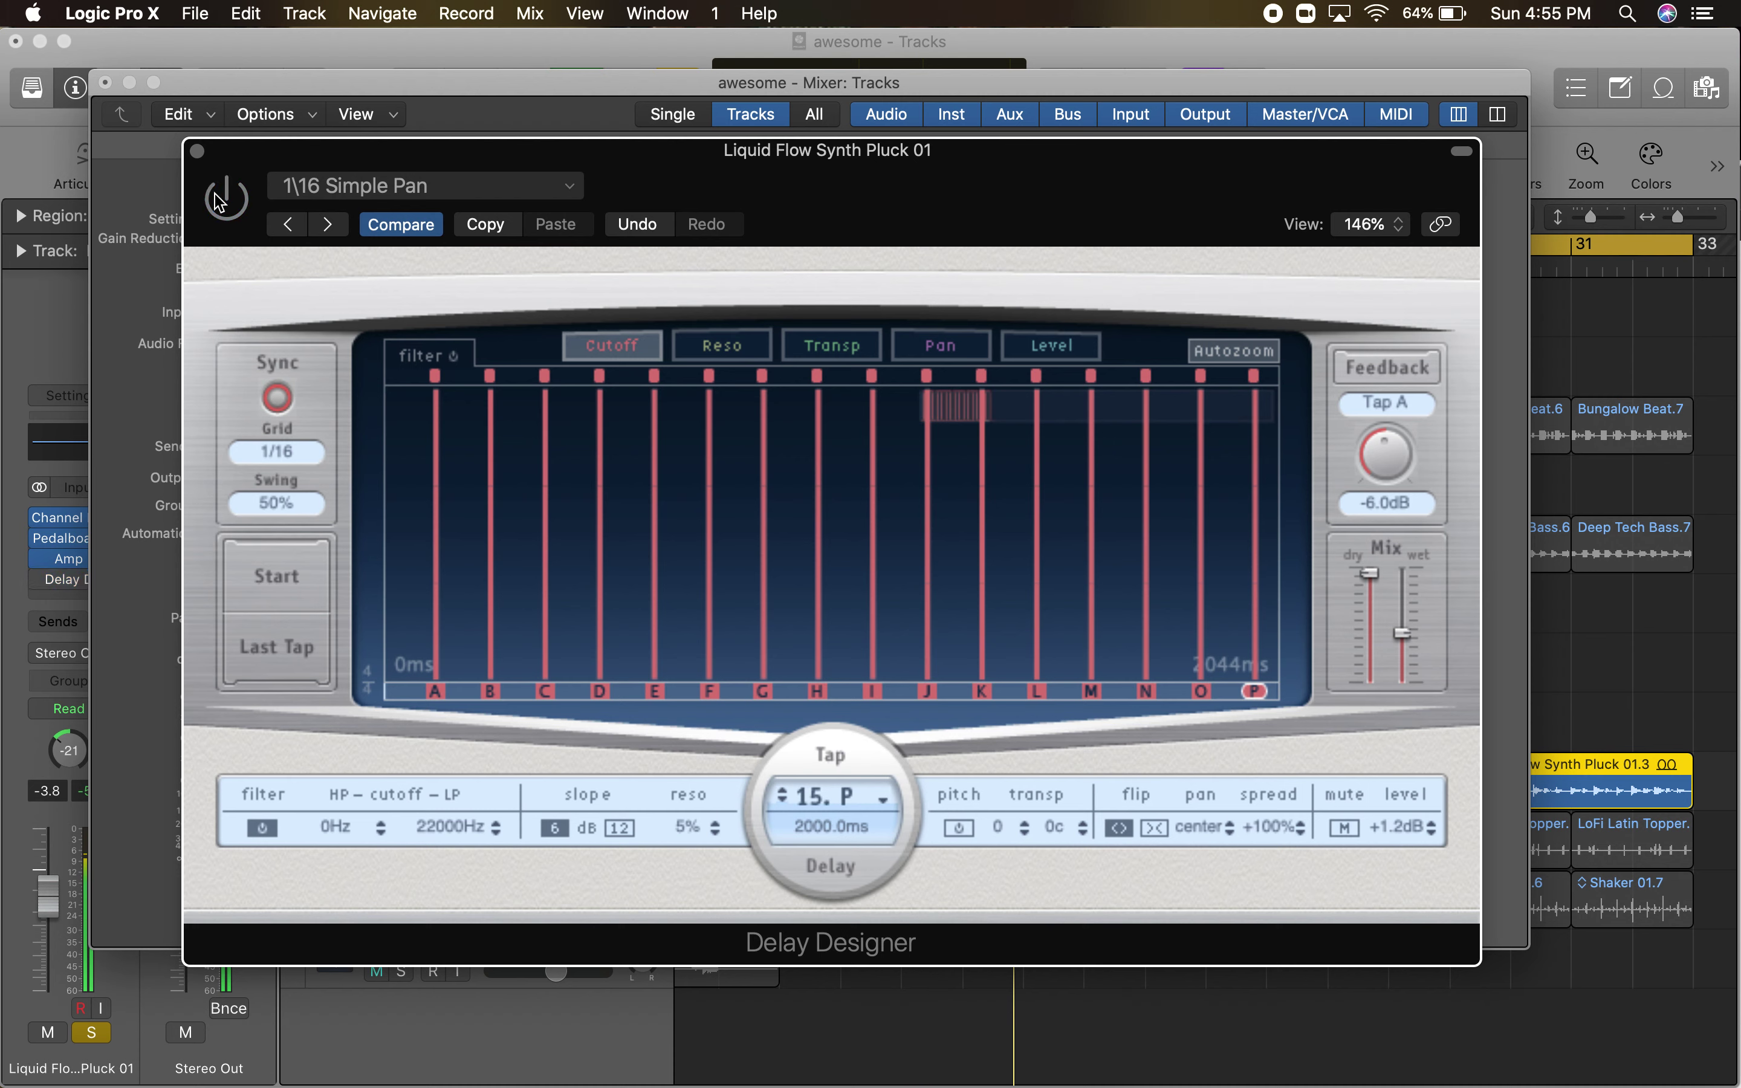
click(218, 200)
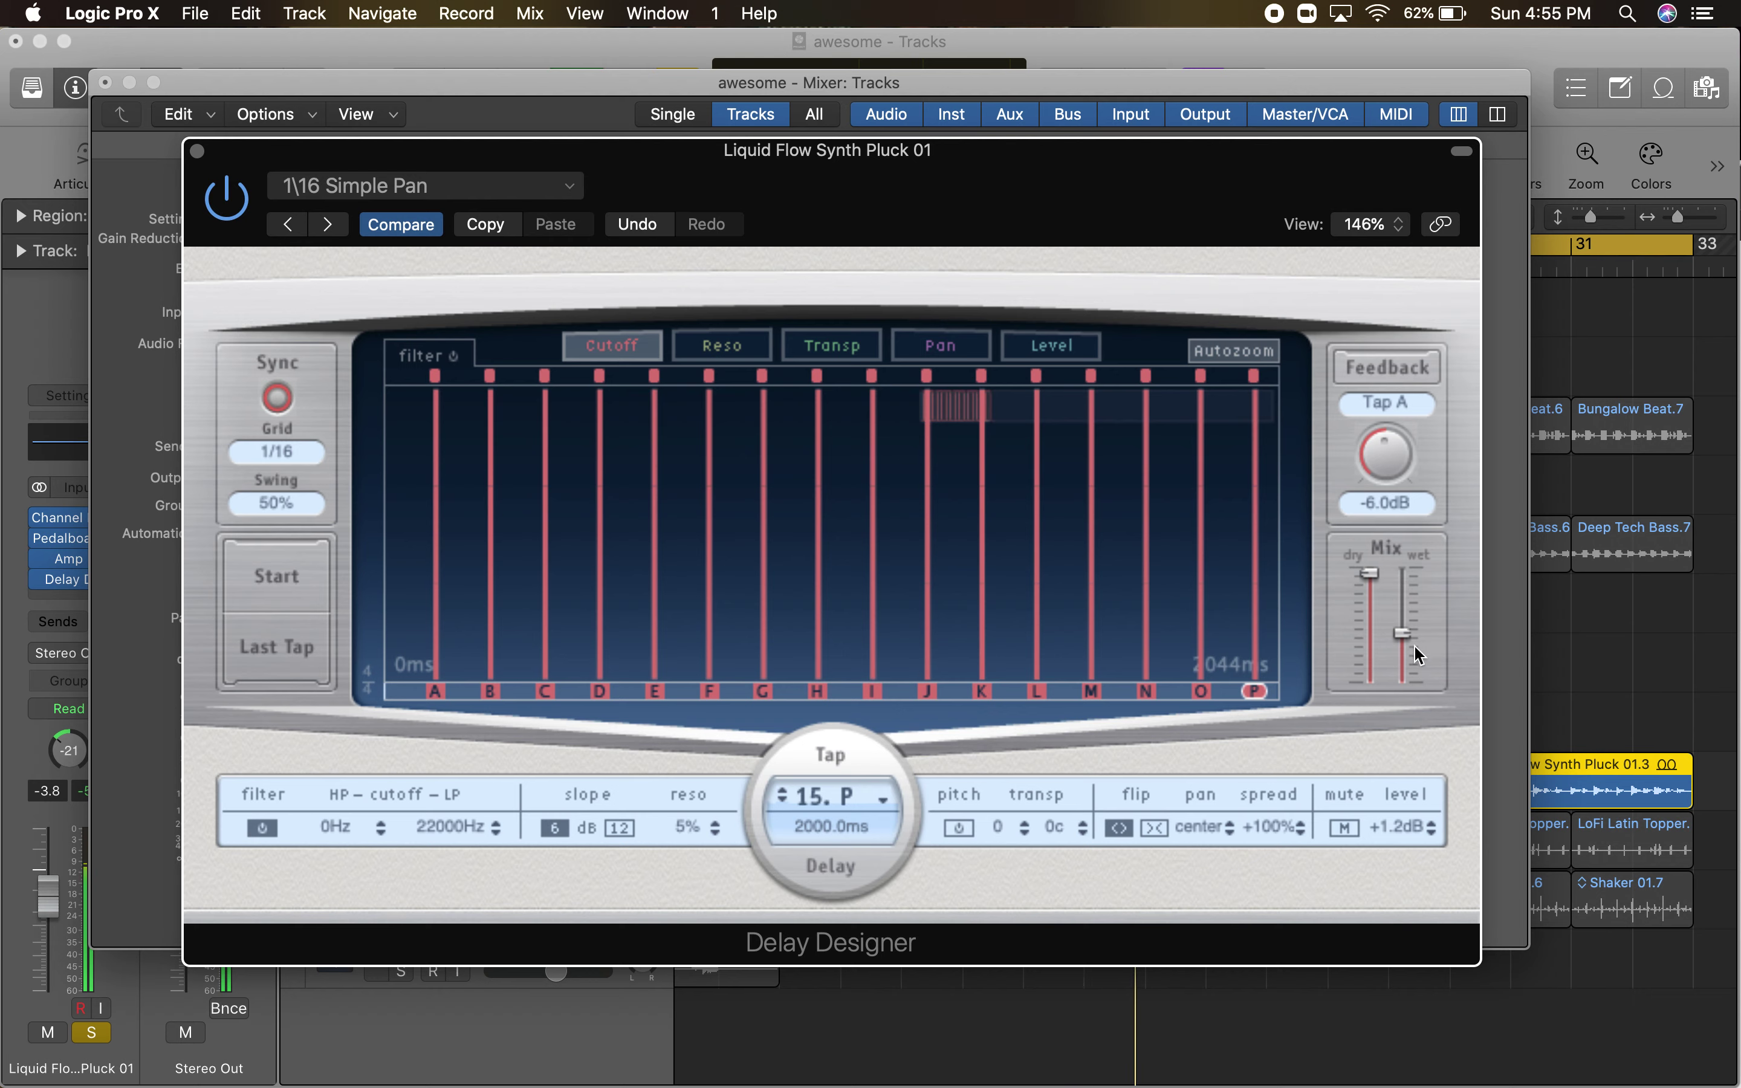
mouse_move(1404, 634)
drag(1403, 632, 1404, 638)
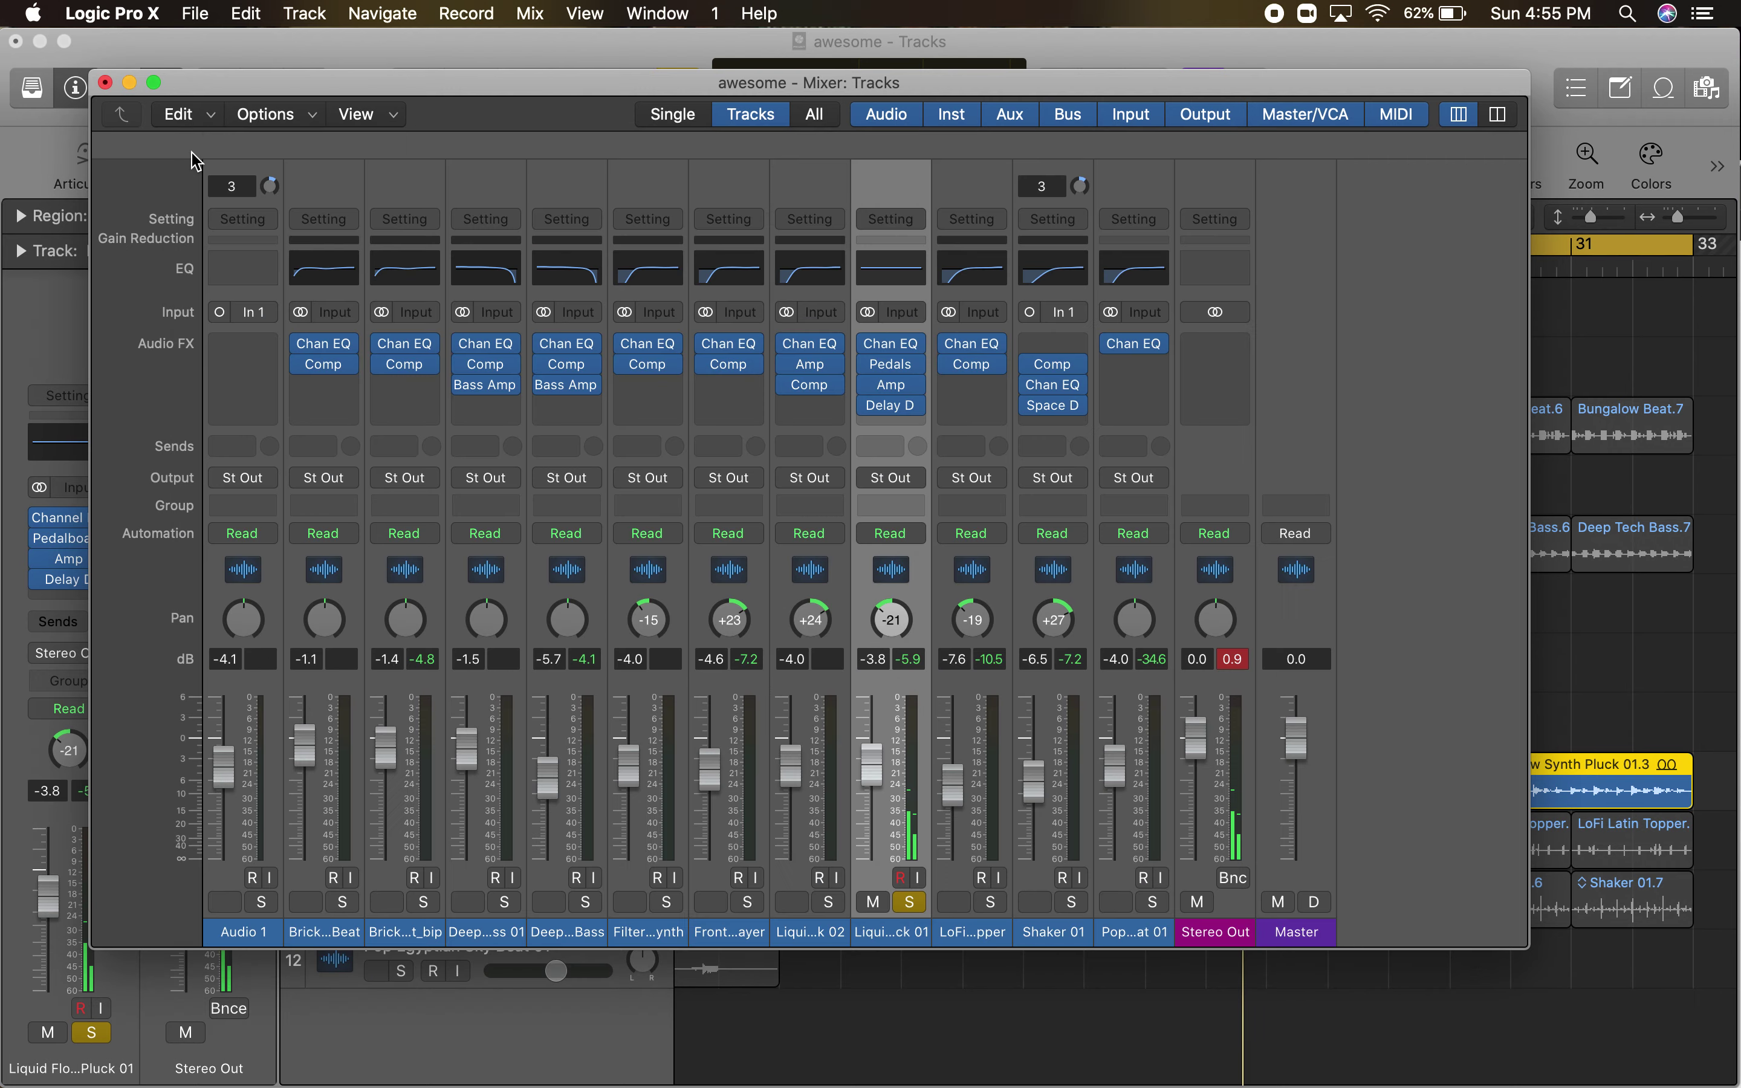
click(196, 151)
click(909, 903)
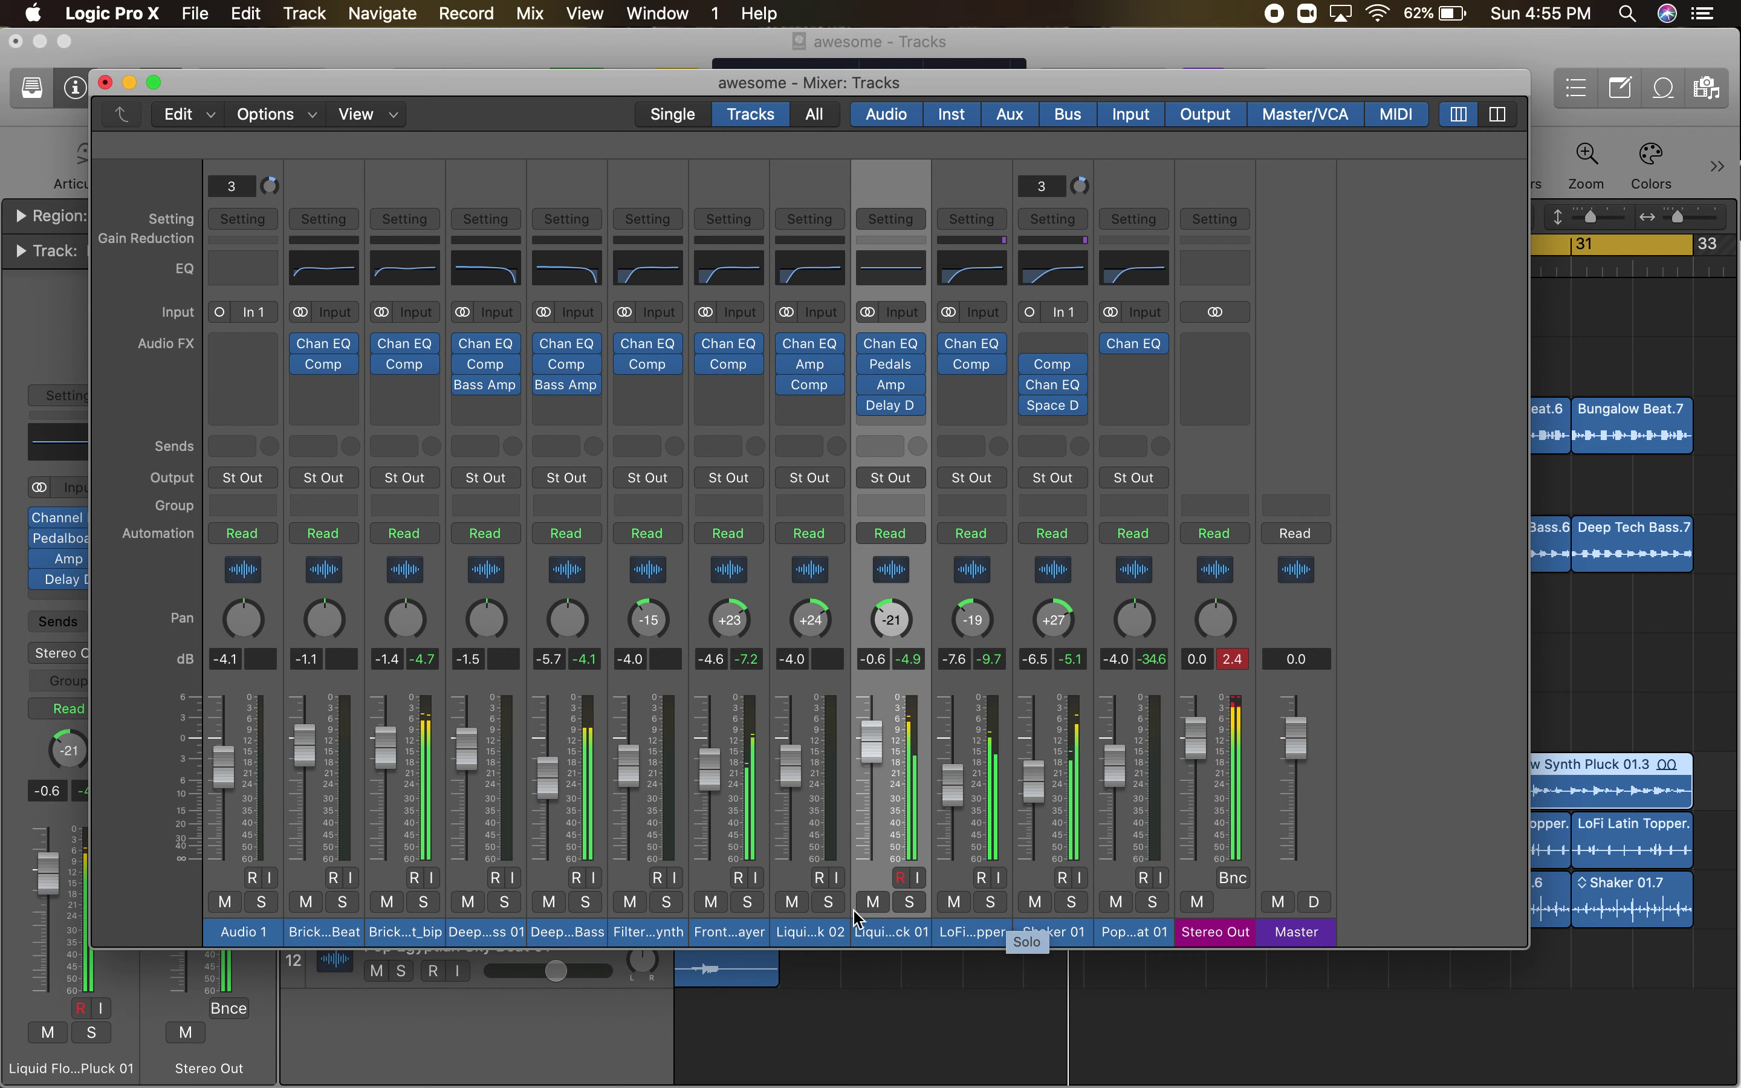
- Solo Frontal Lobe Layer and insert a stereo Space Designer reverb after its compressor
click(750, 905)
click(749, 384)
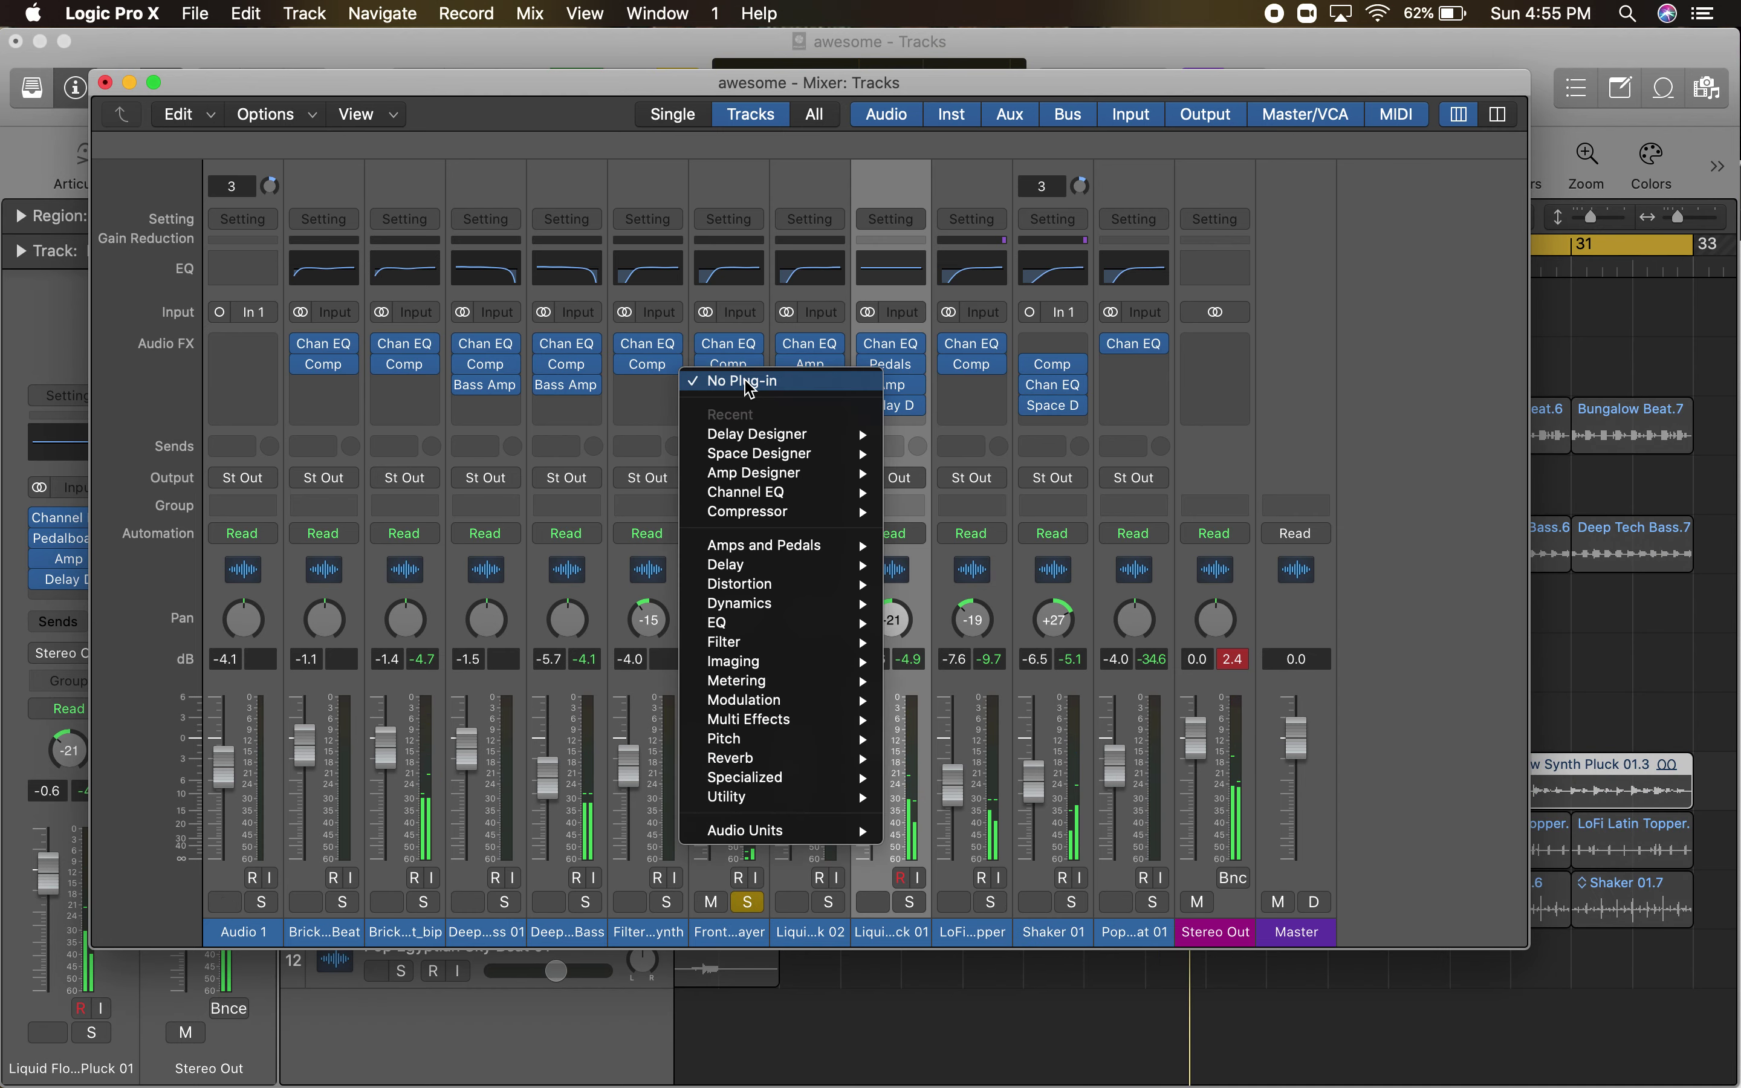
mouse_move(791, 758)
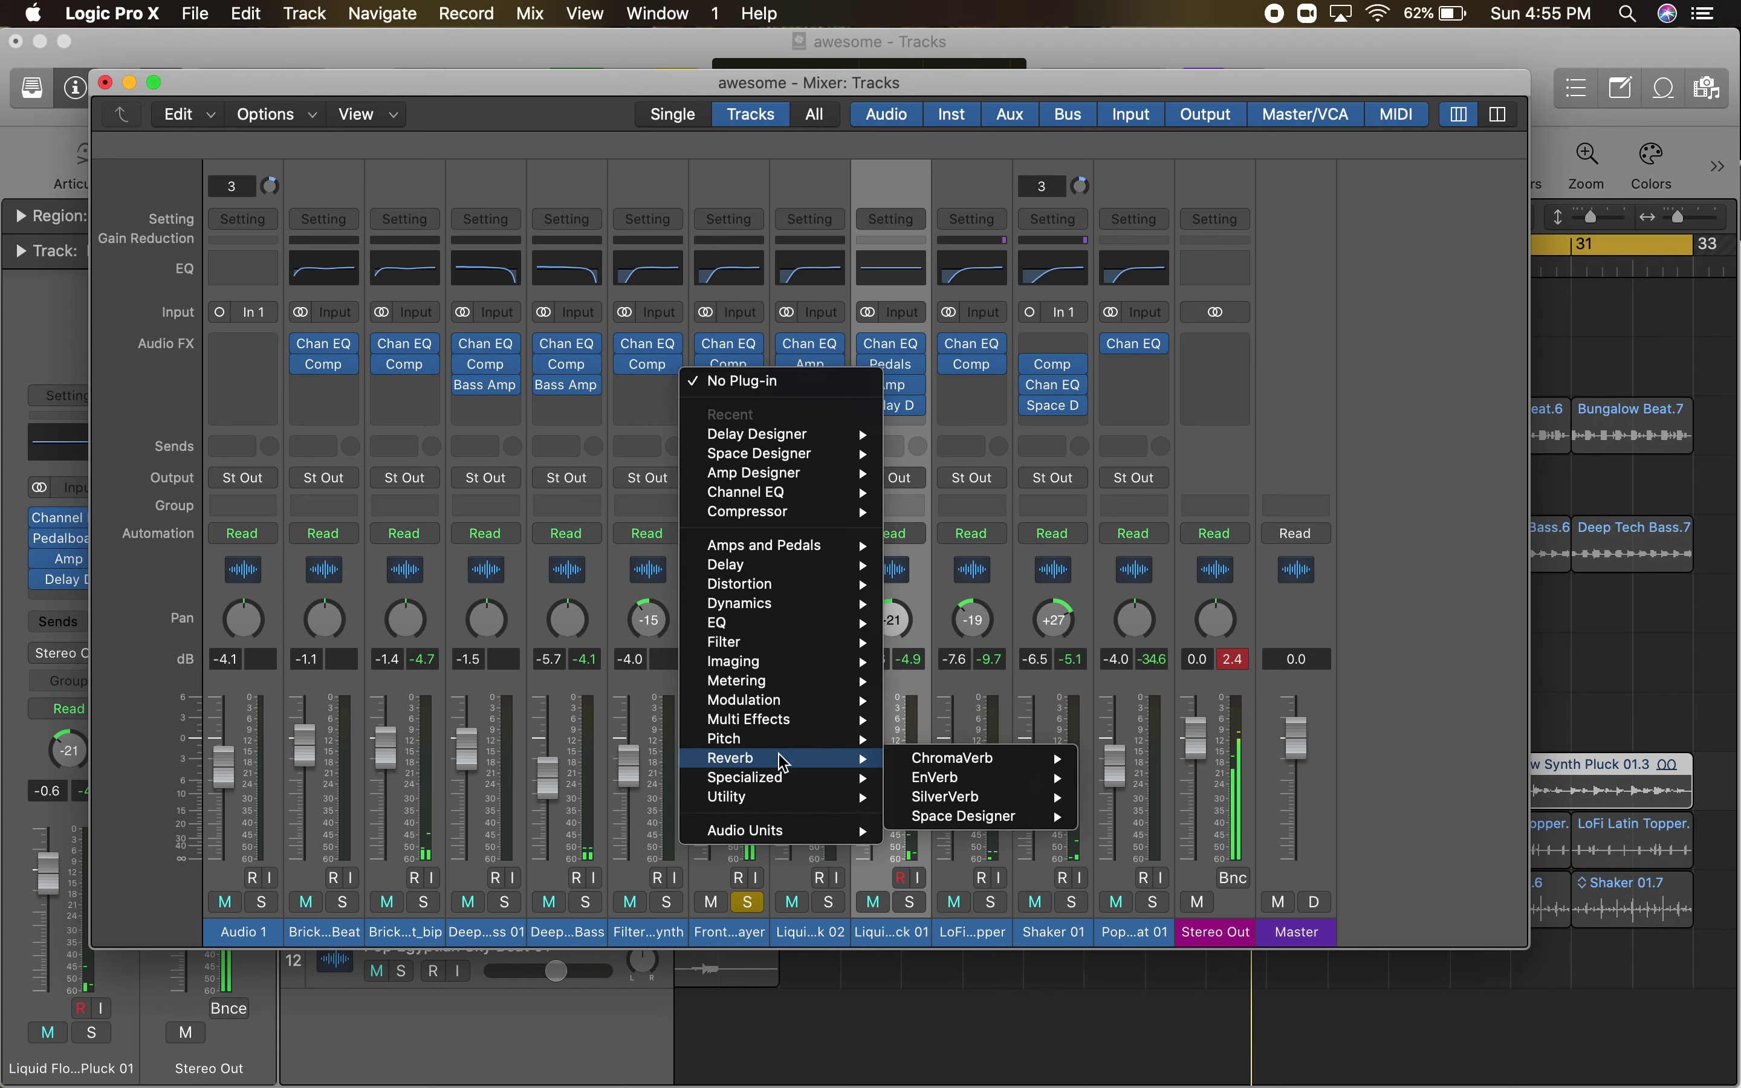
mouse_move(964, 815)
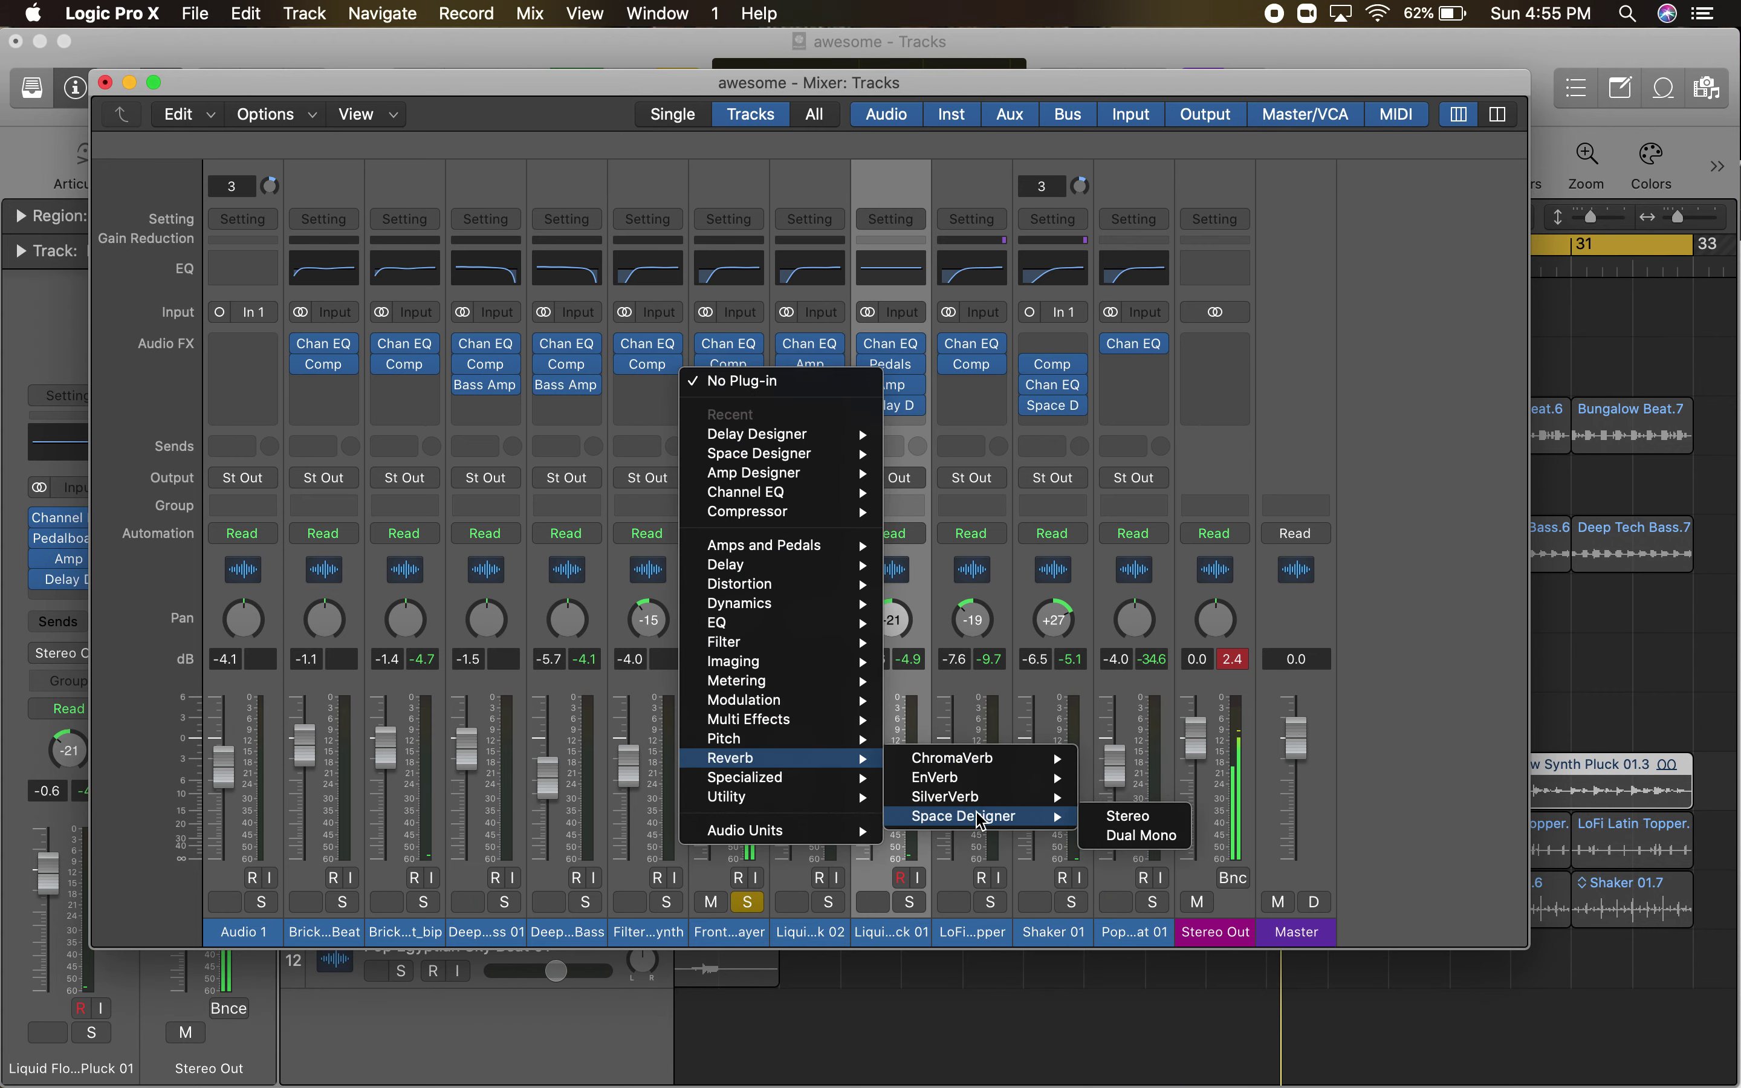
click(1122, 817)
- Load the 03.1s Midnight Plate preset from the large-space plate reverbs in Space Designer and close the plug-in
drag(863, 342, 433, 104)
click(506, 139)
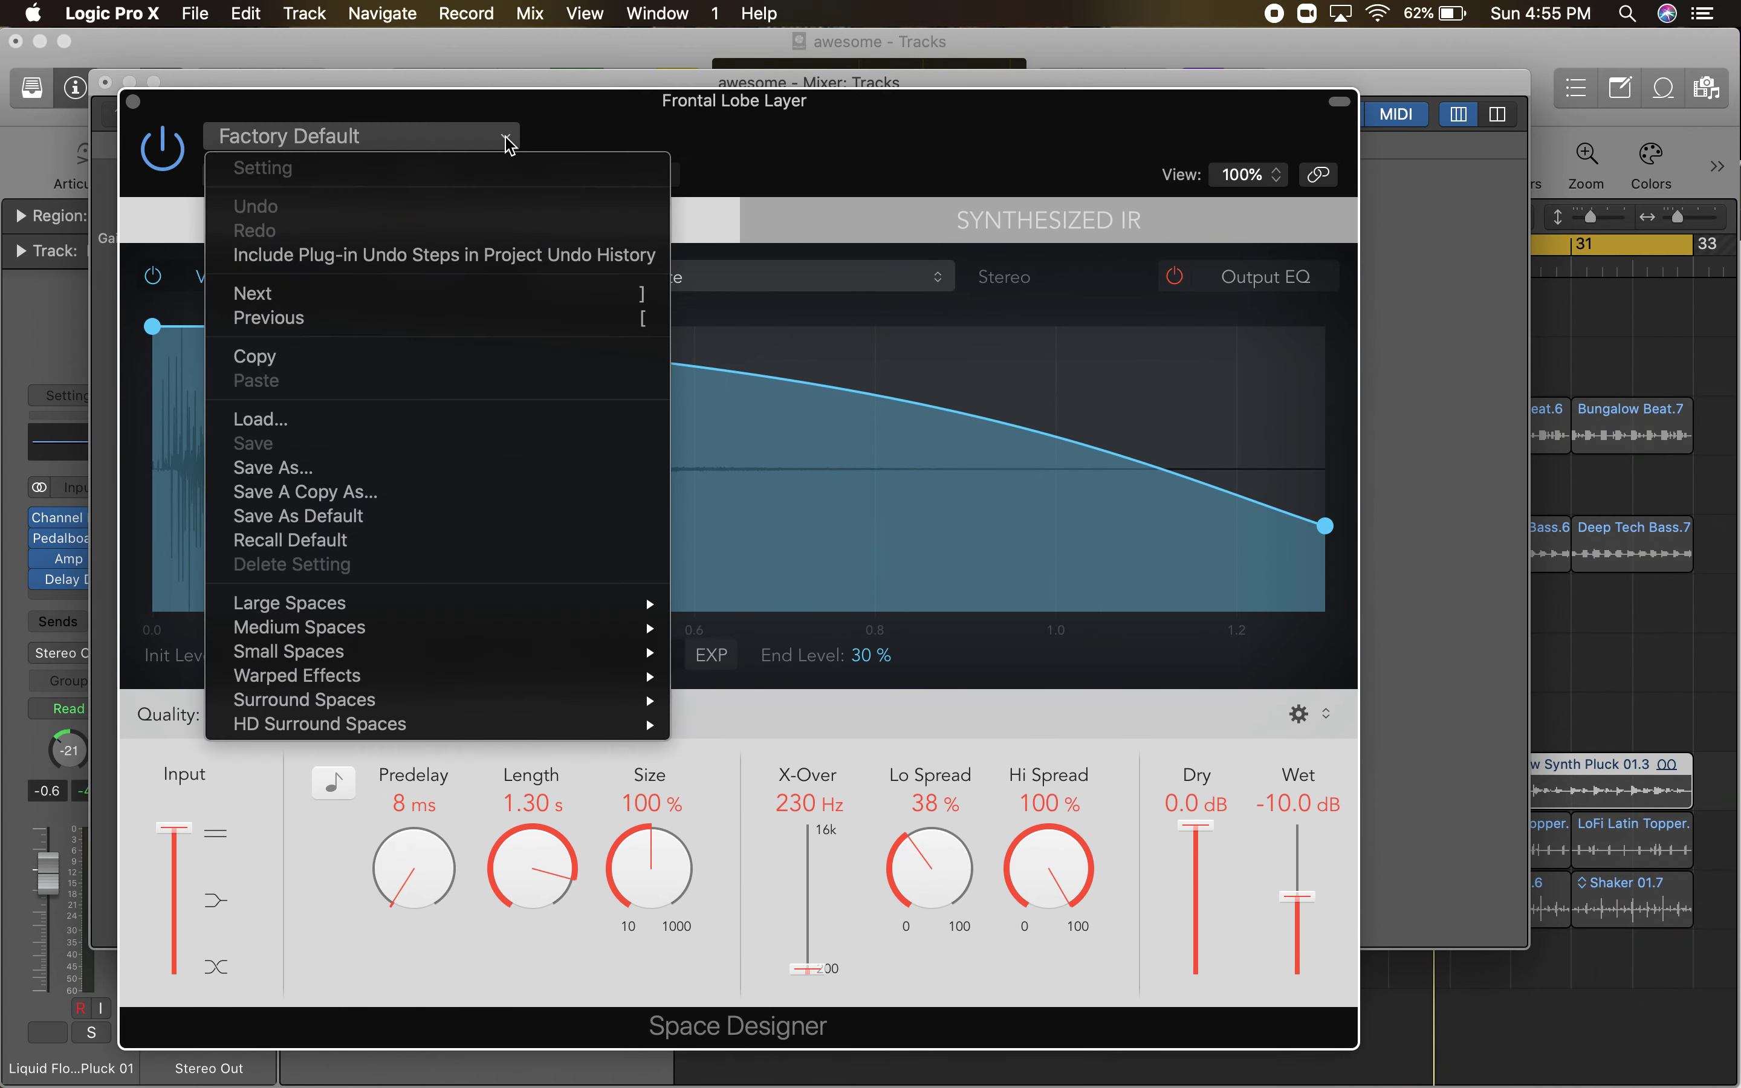
mouse_move(397, 626)
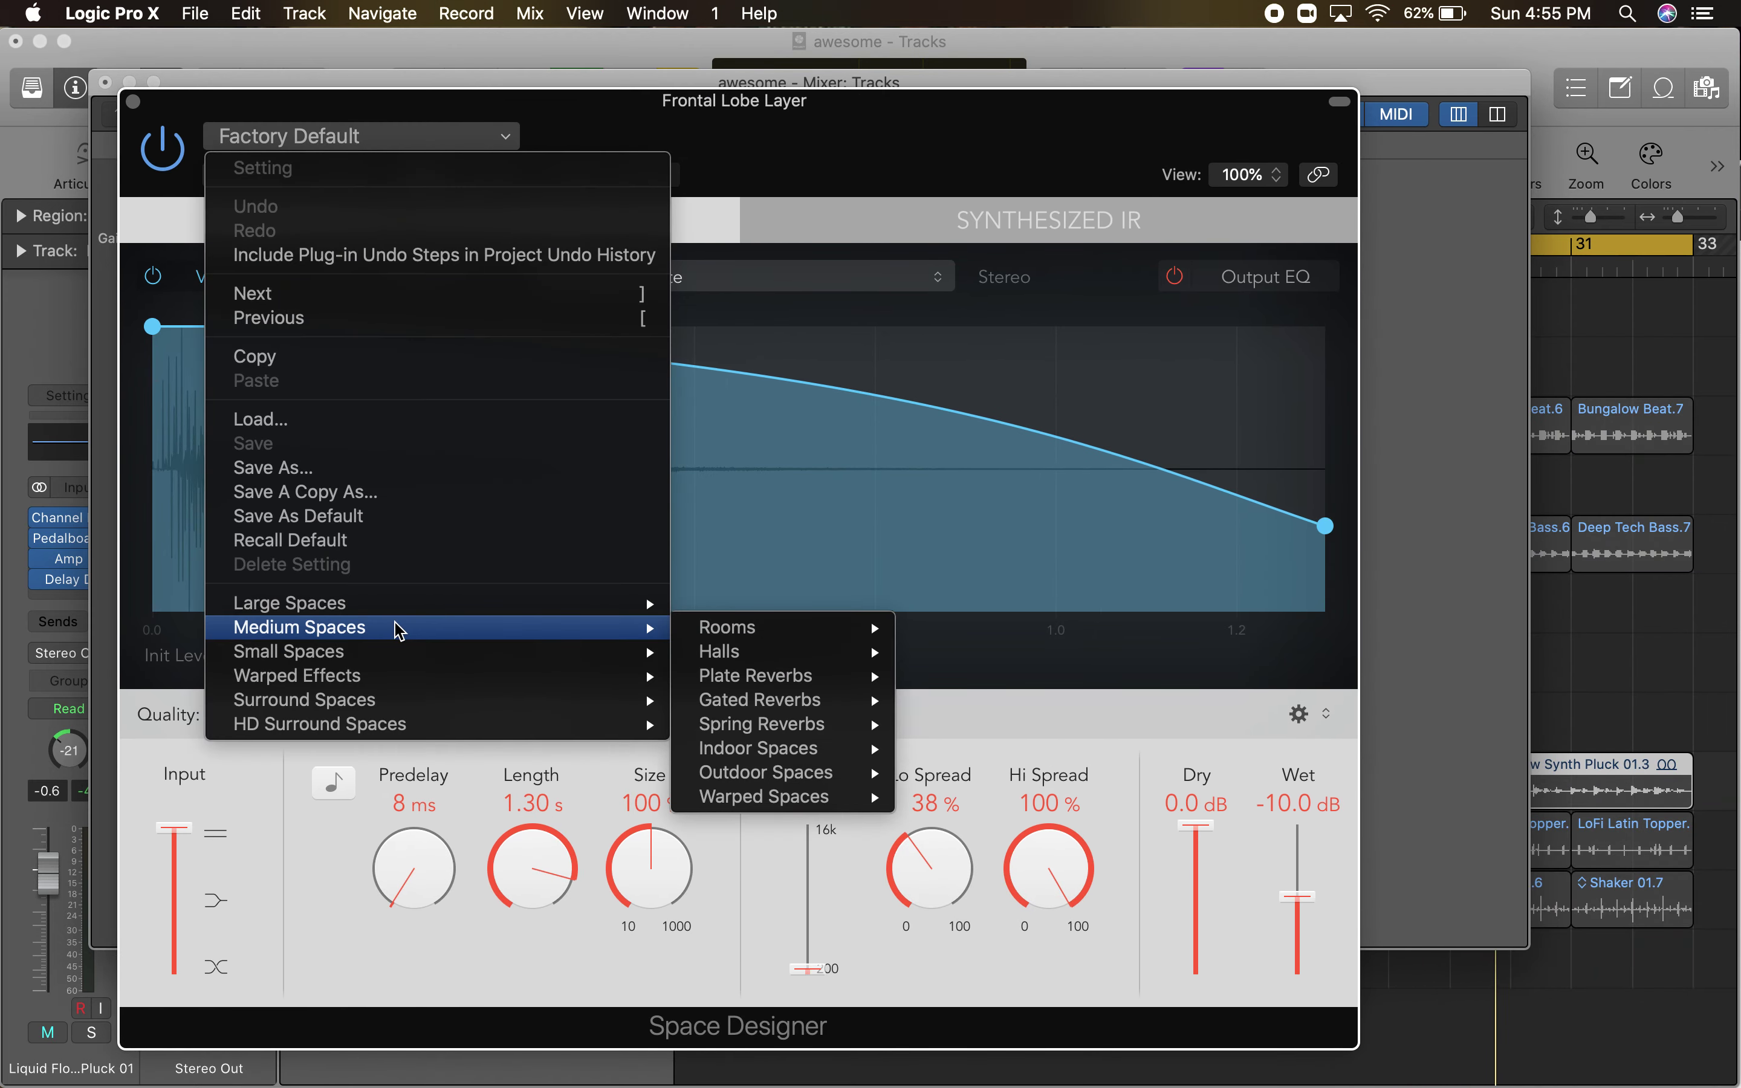
mouse_move(863, 651)
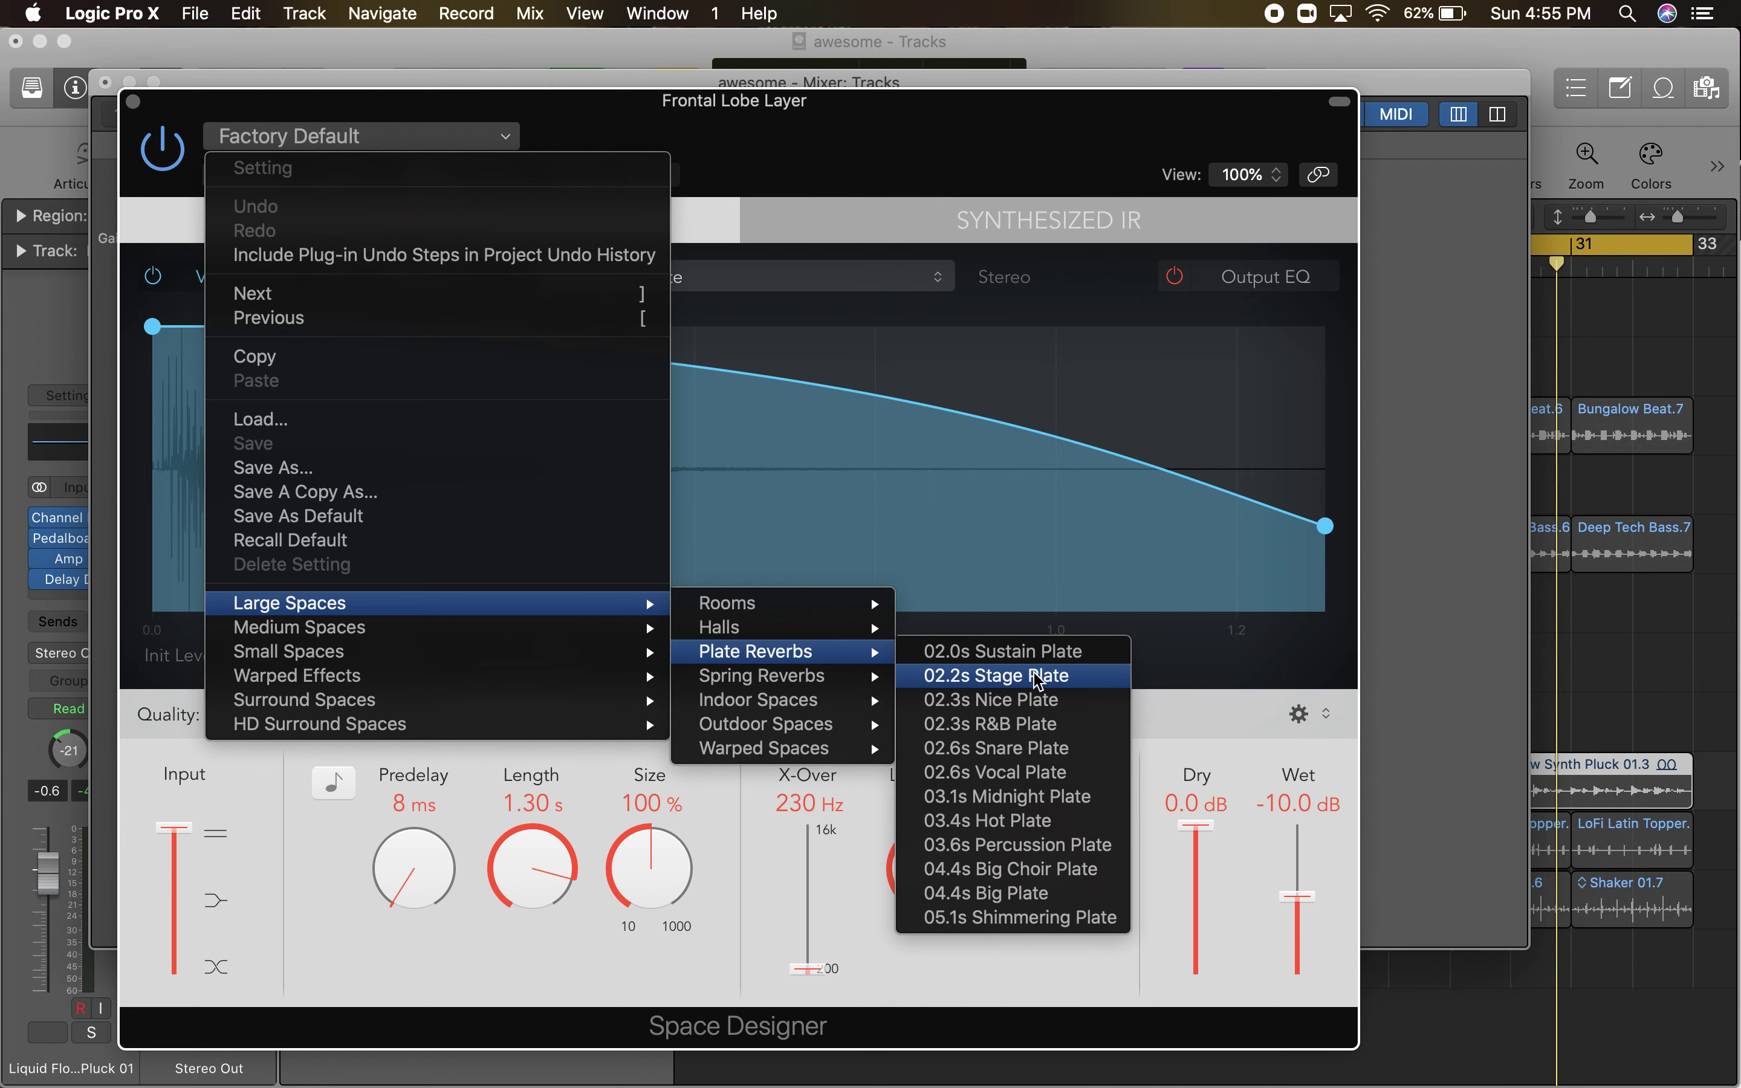
click(1015, 797)
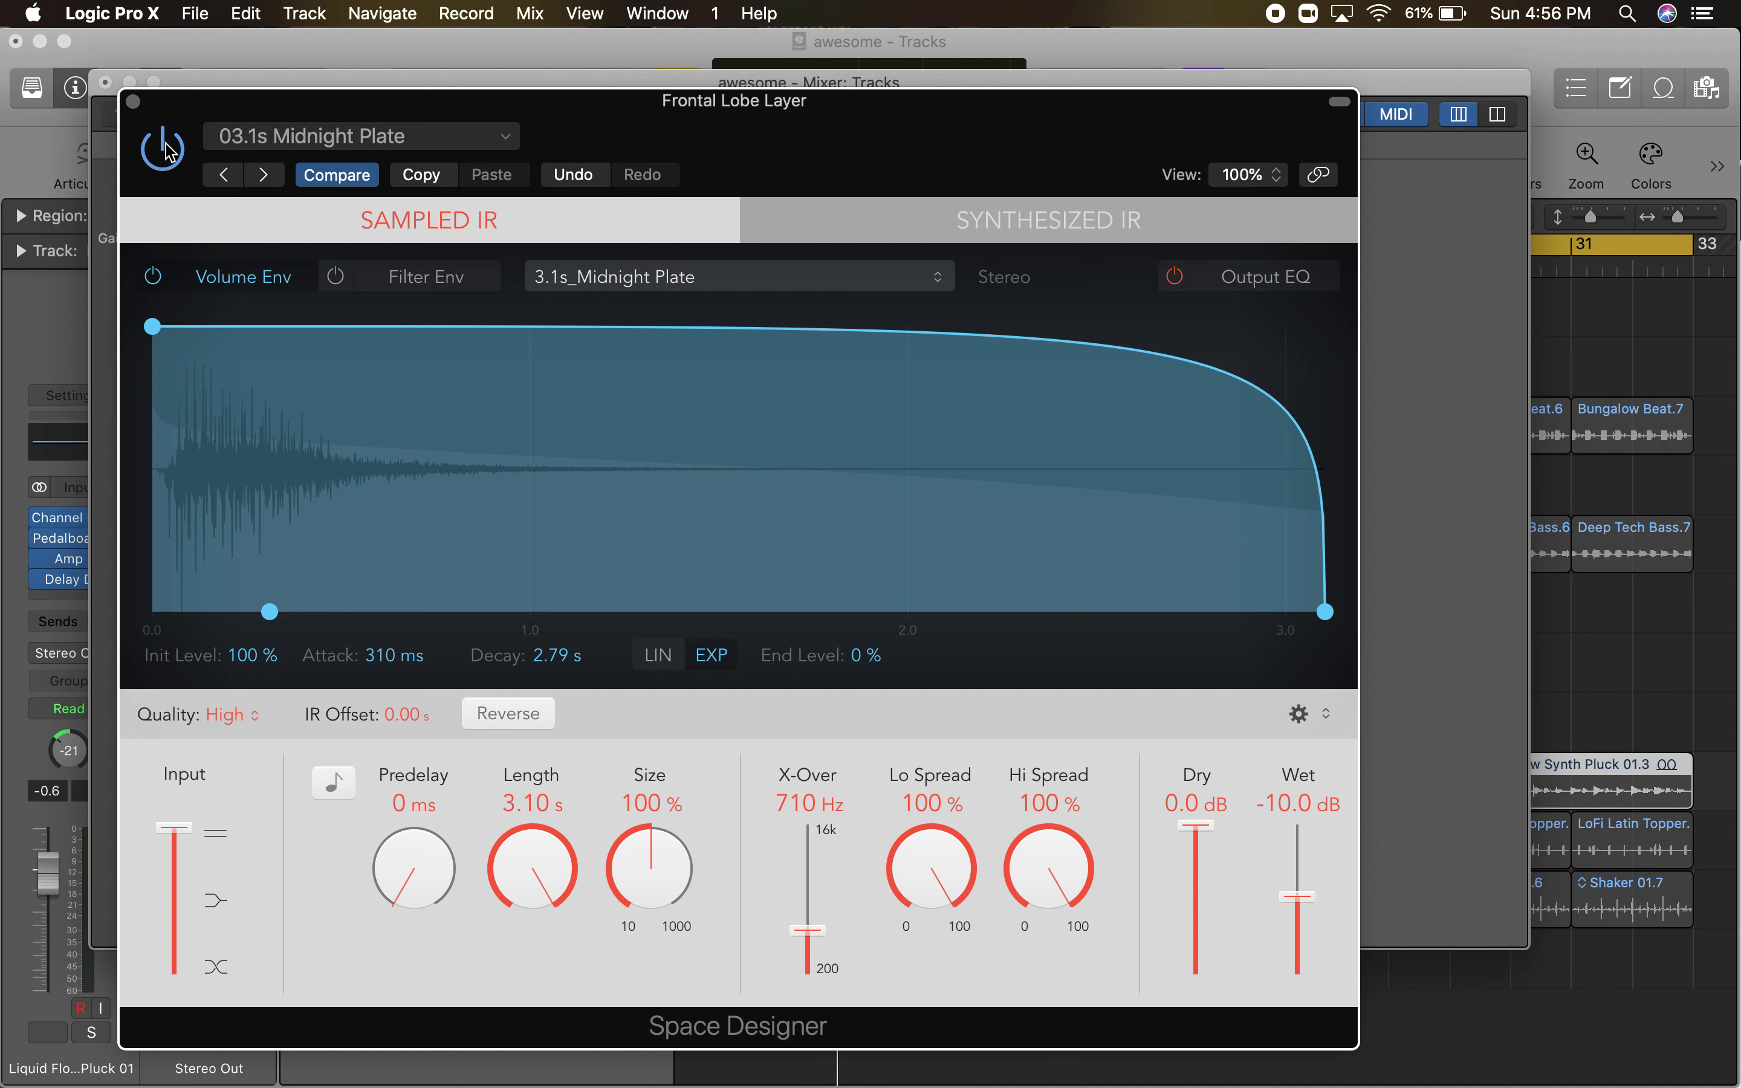
click(133, 102)
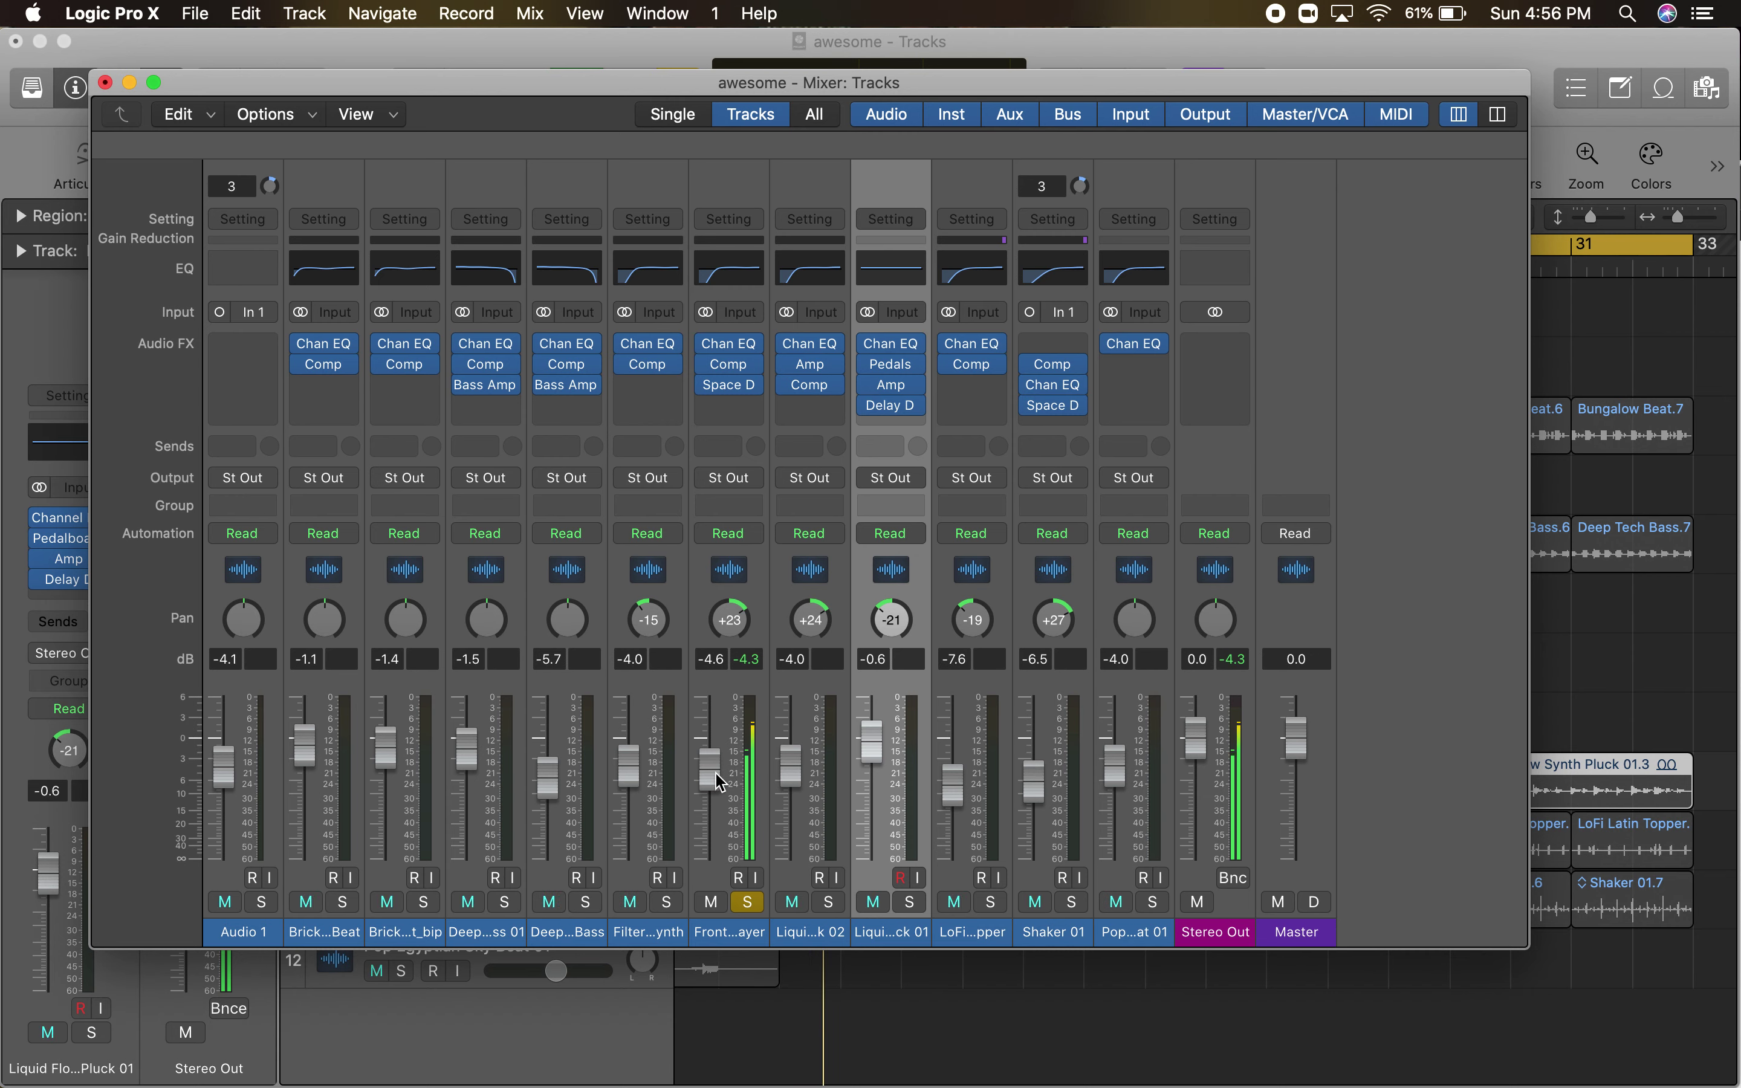
- Lower Frontal Lobe Layer to -5.7 dB, unsolo it, and raise Liquid Flow Synth Pluck 01 to -0.3 dB
drag(711, 780, 718, 788)
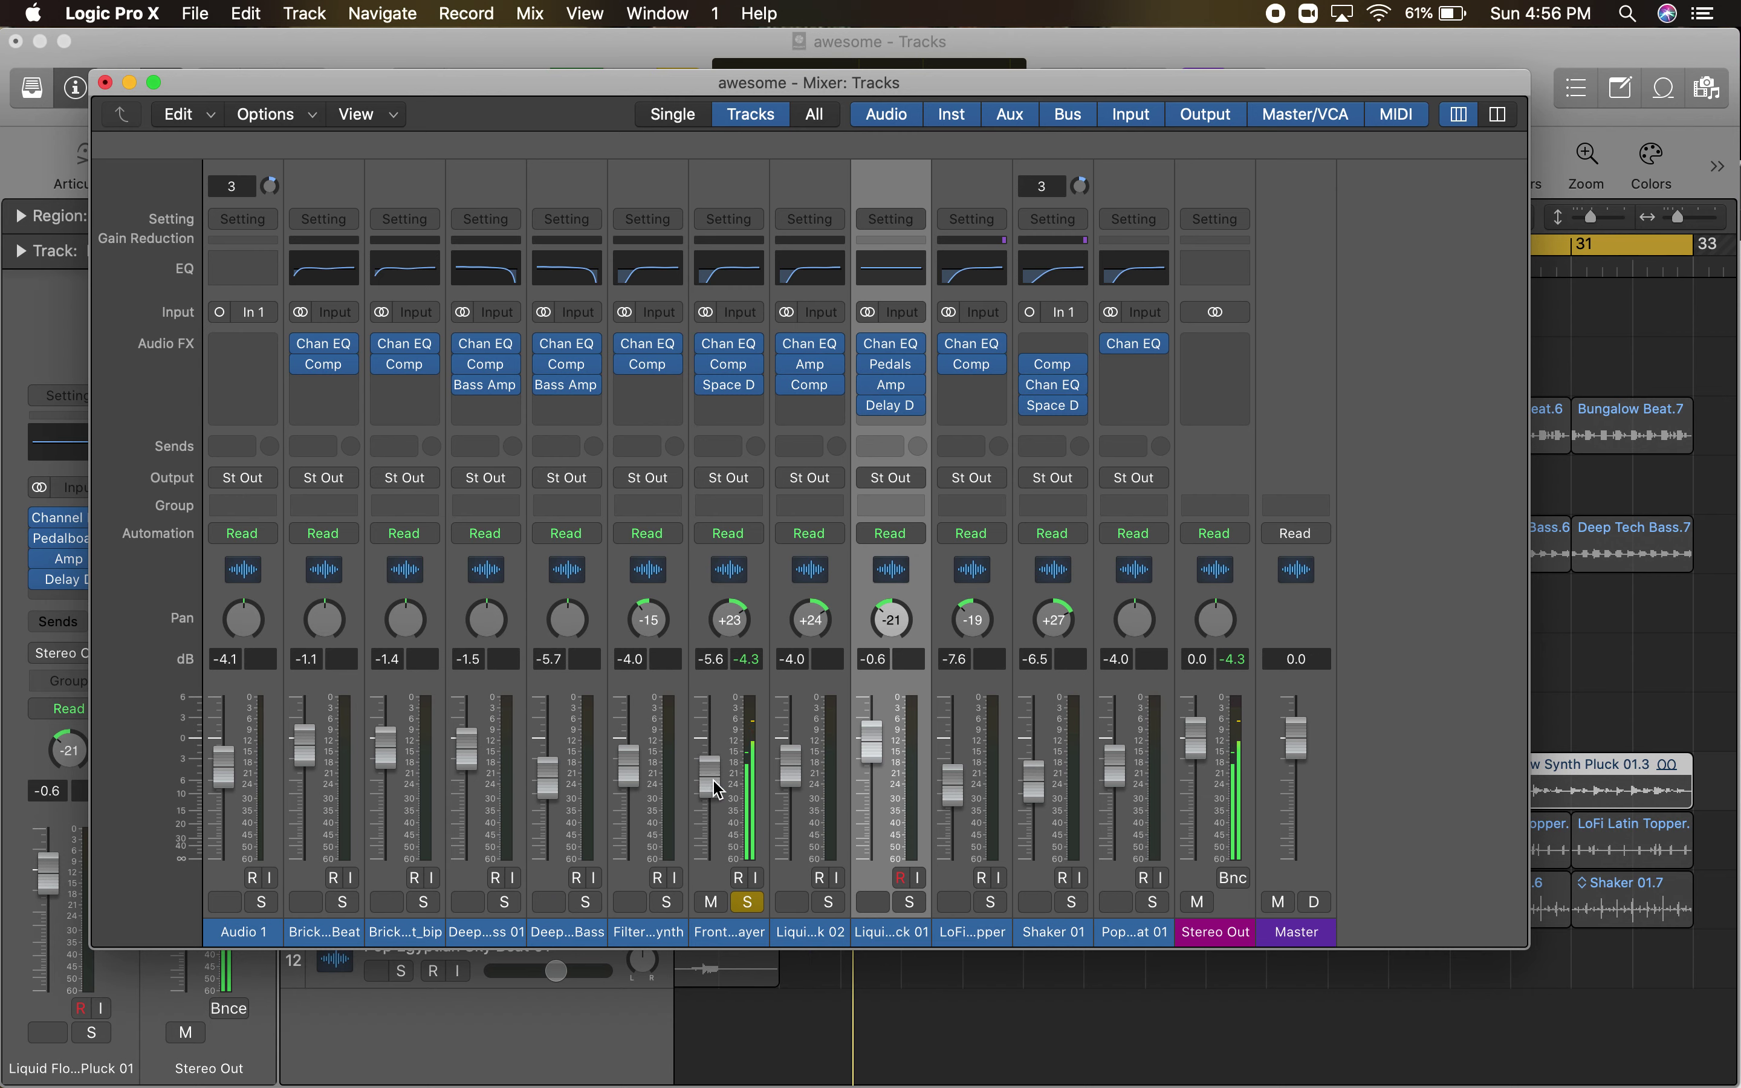
click(748, 902)
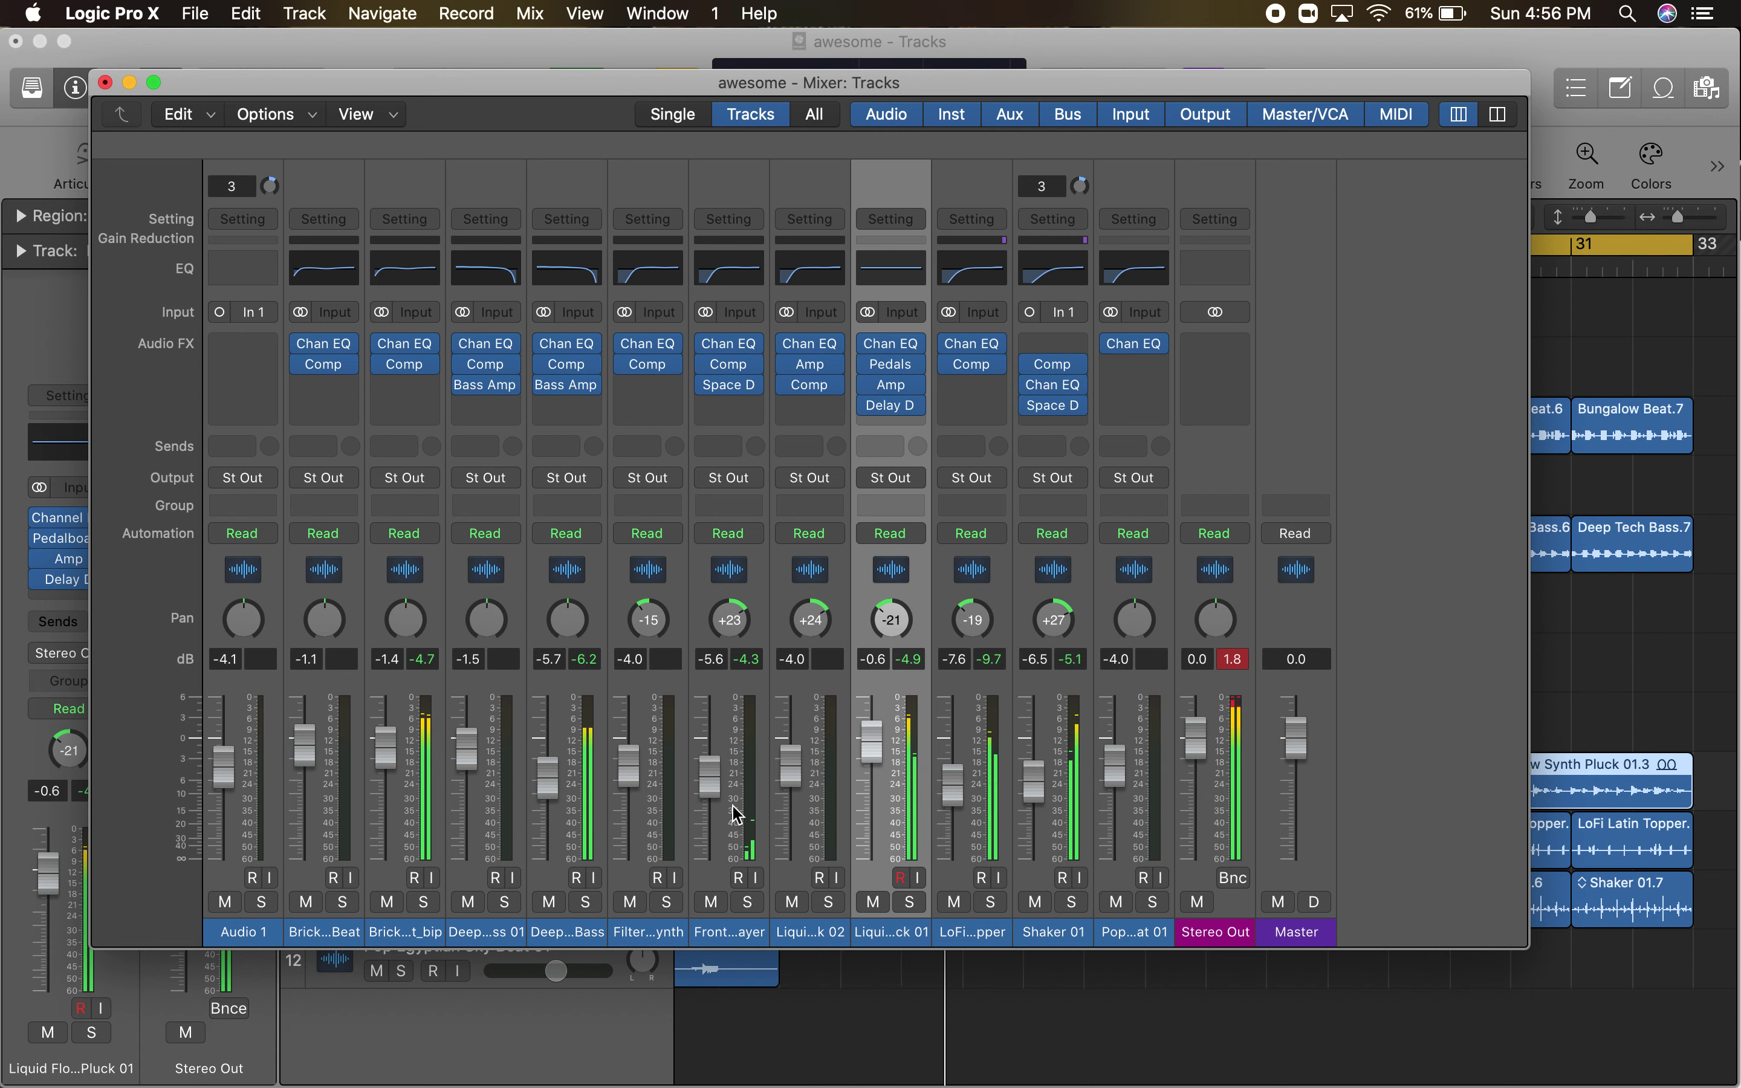
drag(711, 777, 711, 779)
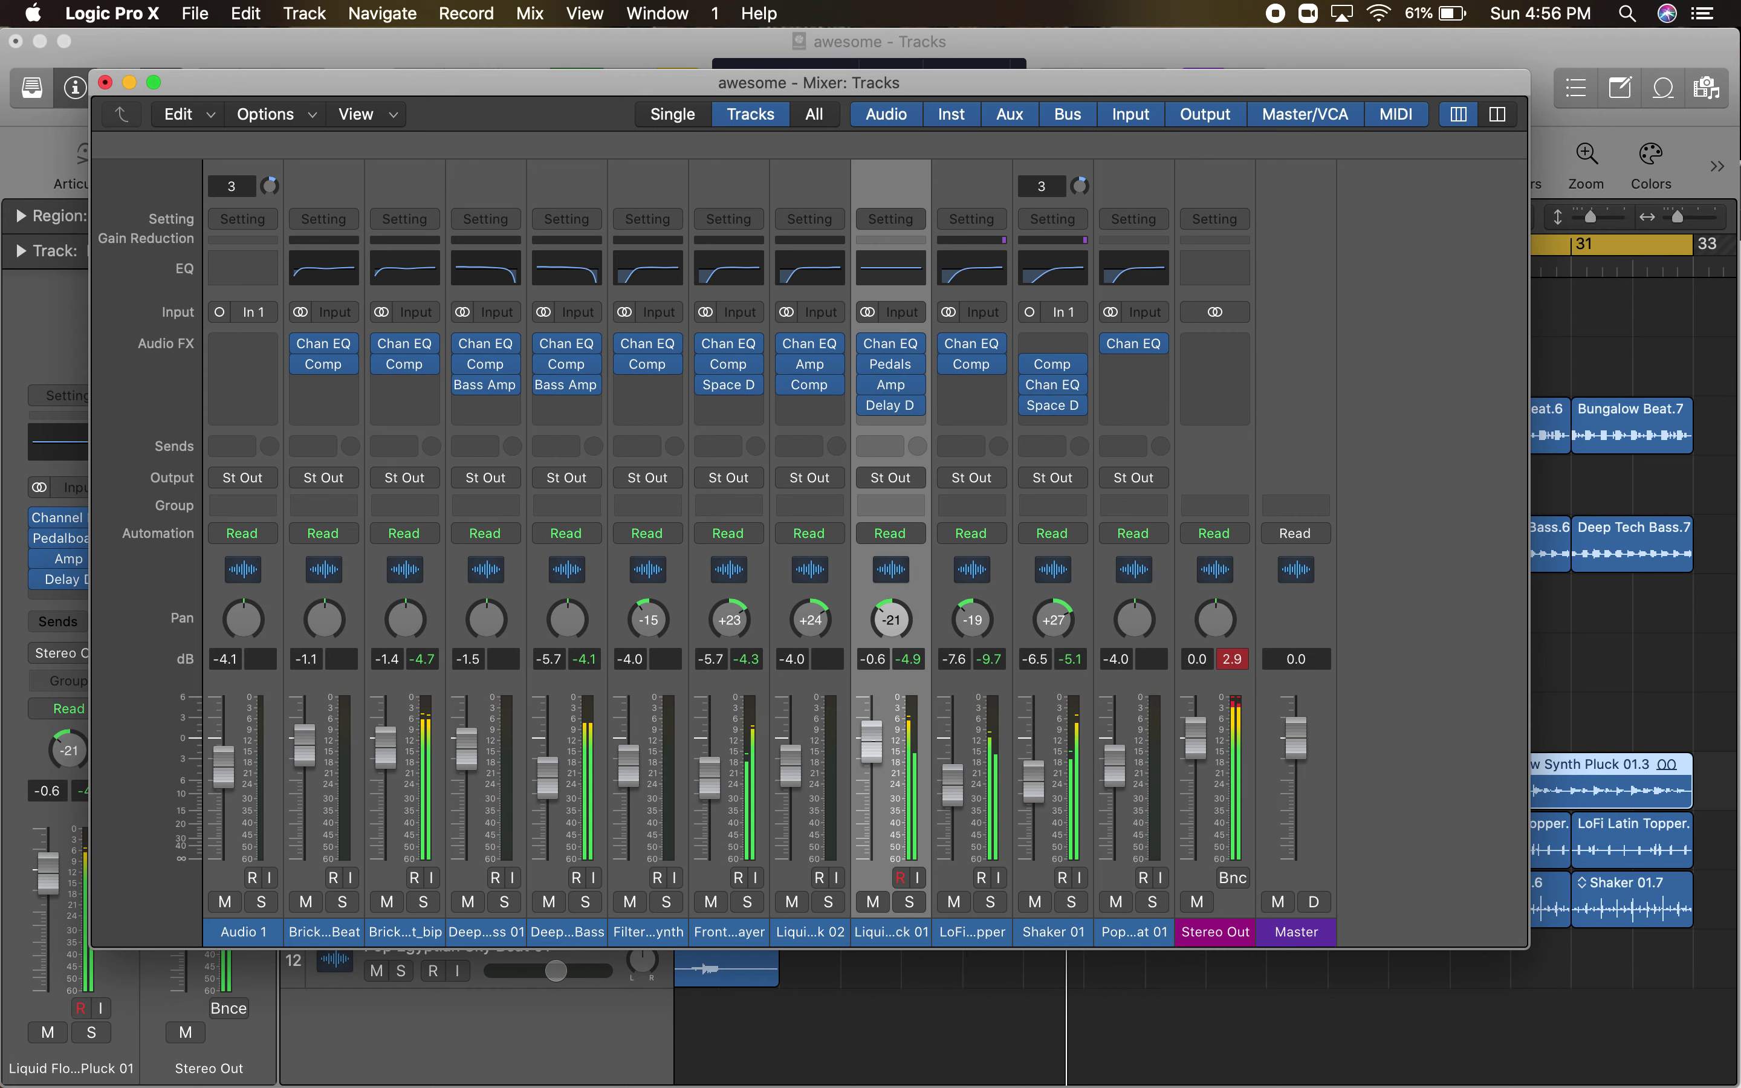
drag(874, 744, 874, 742)
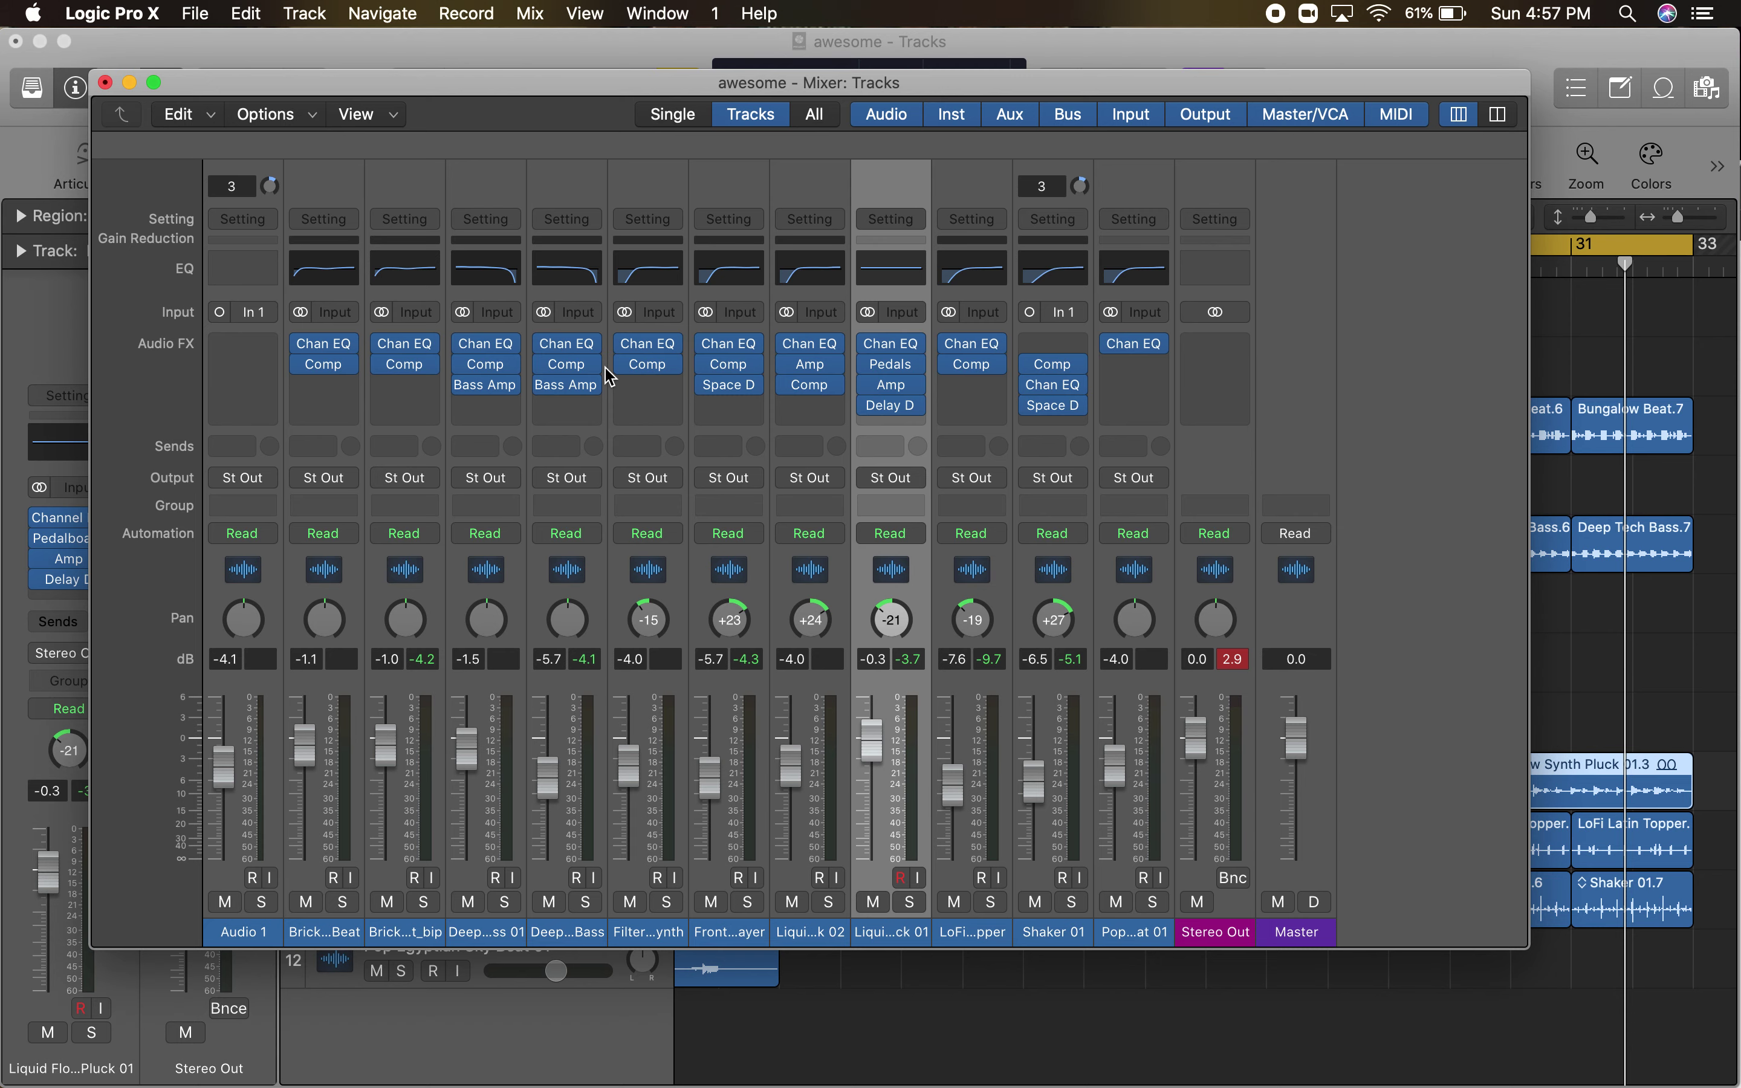
- Select all track channels from Audio 1 to the last beat track and lower their faders together by about 6 dB during playback
mouse_move(575, 349)
drag(1137, 677, 241, 677)
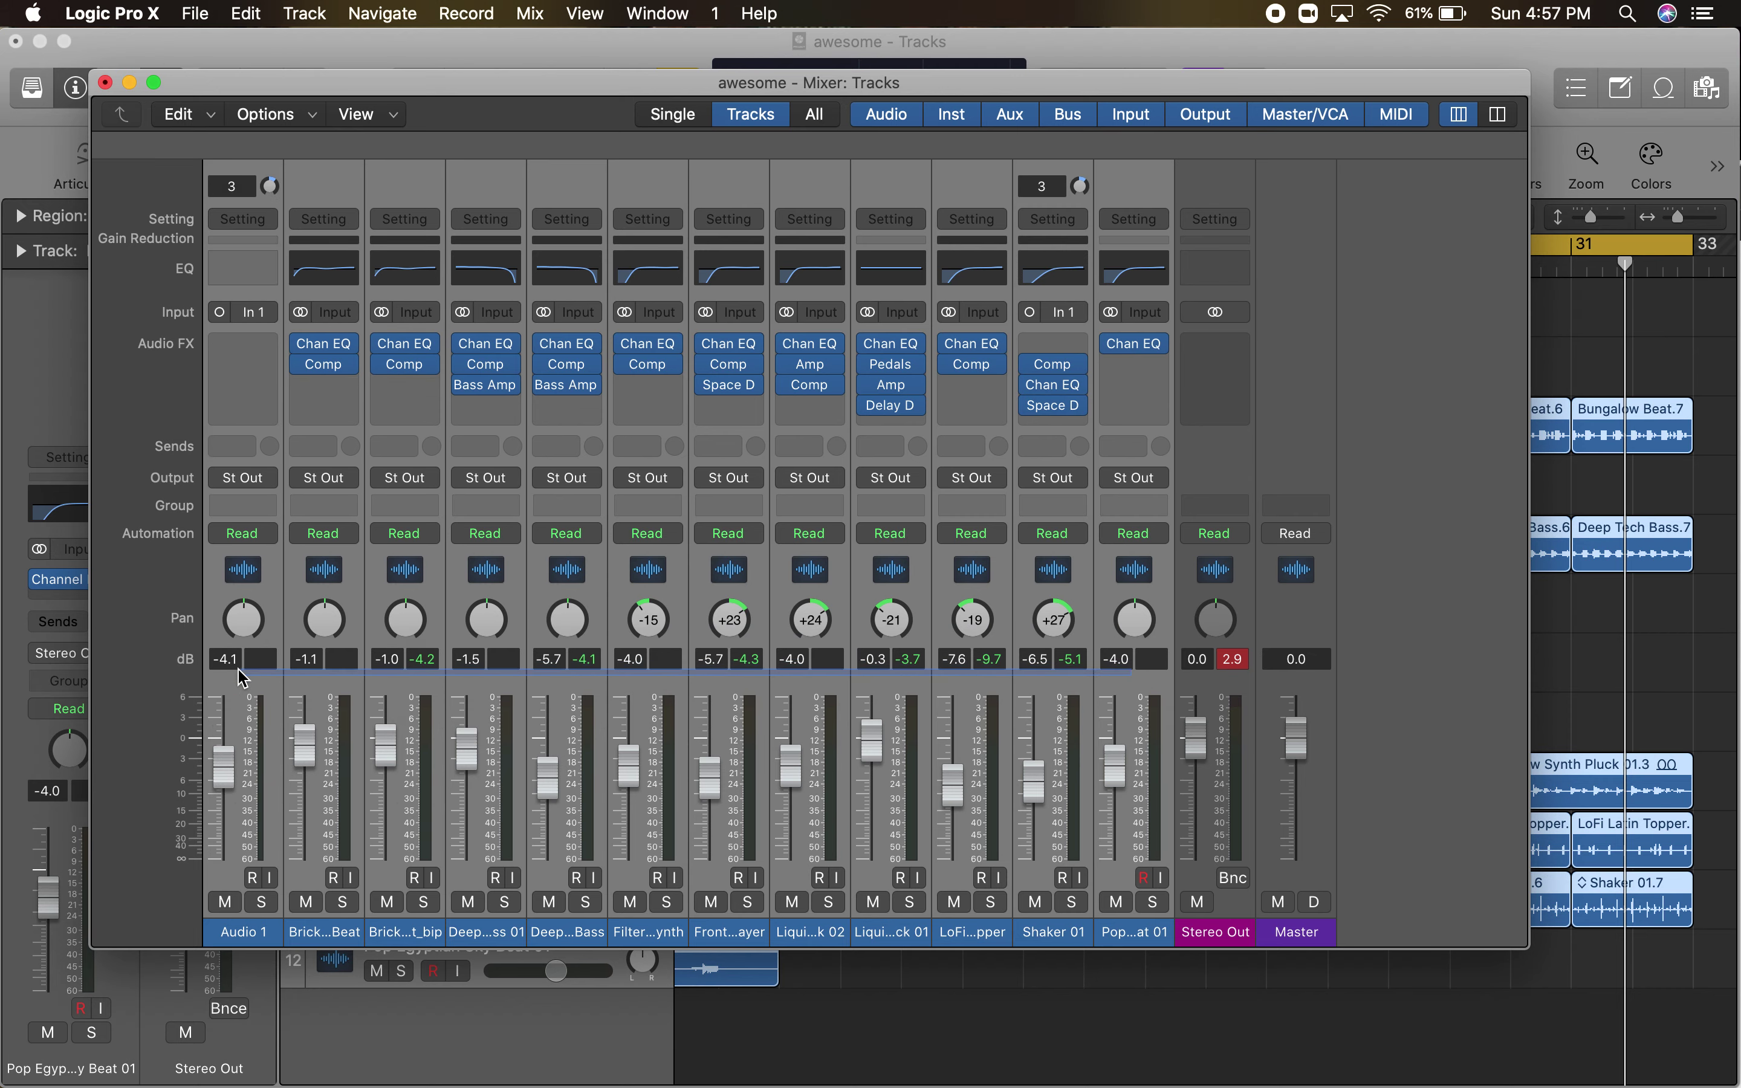
drag(223, 767, 217, 813)
key(space)
drag(379, 778, 382, 795)
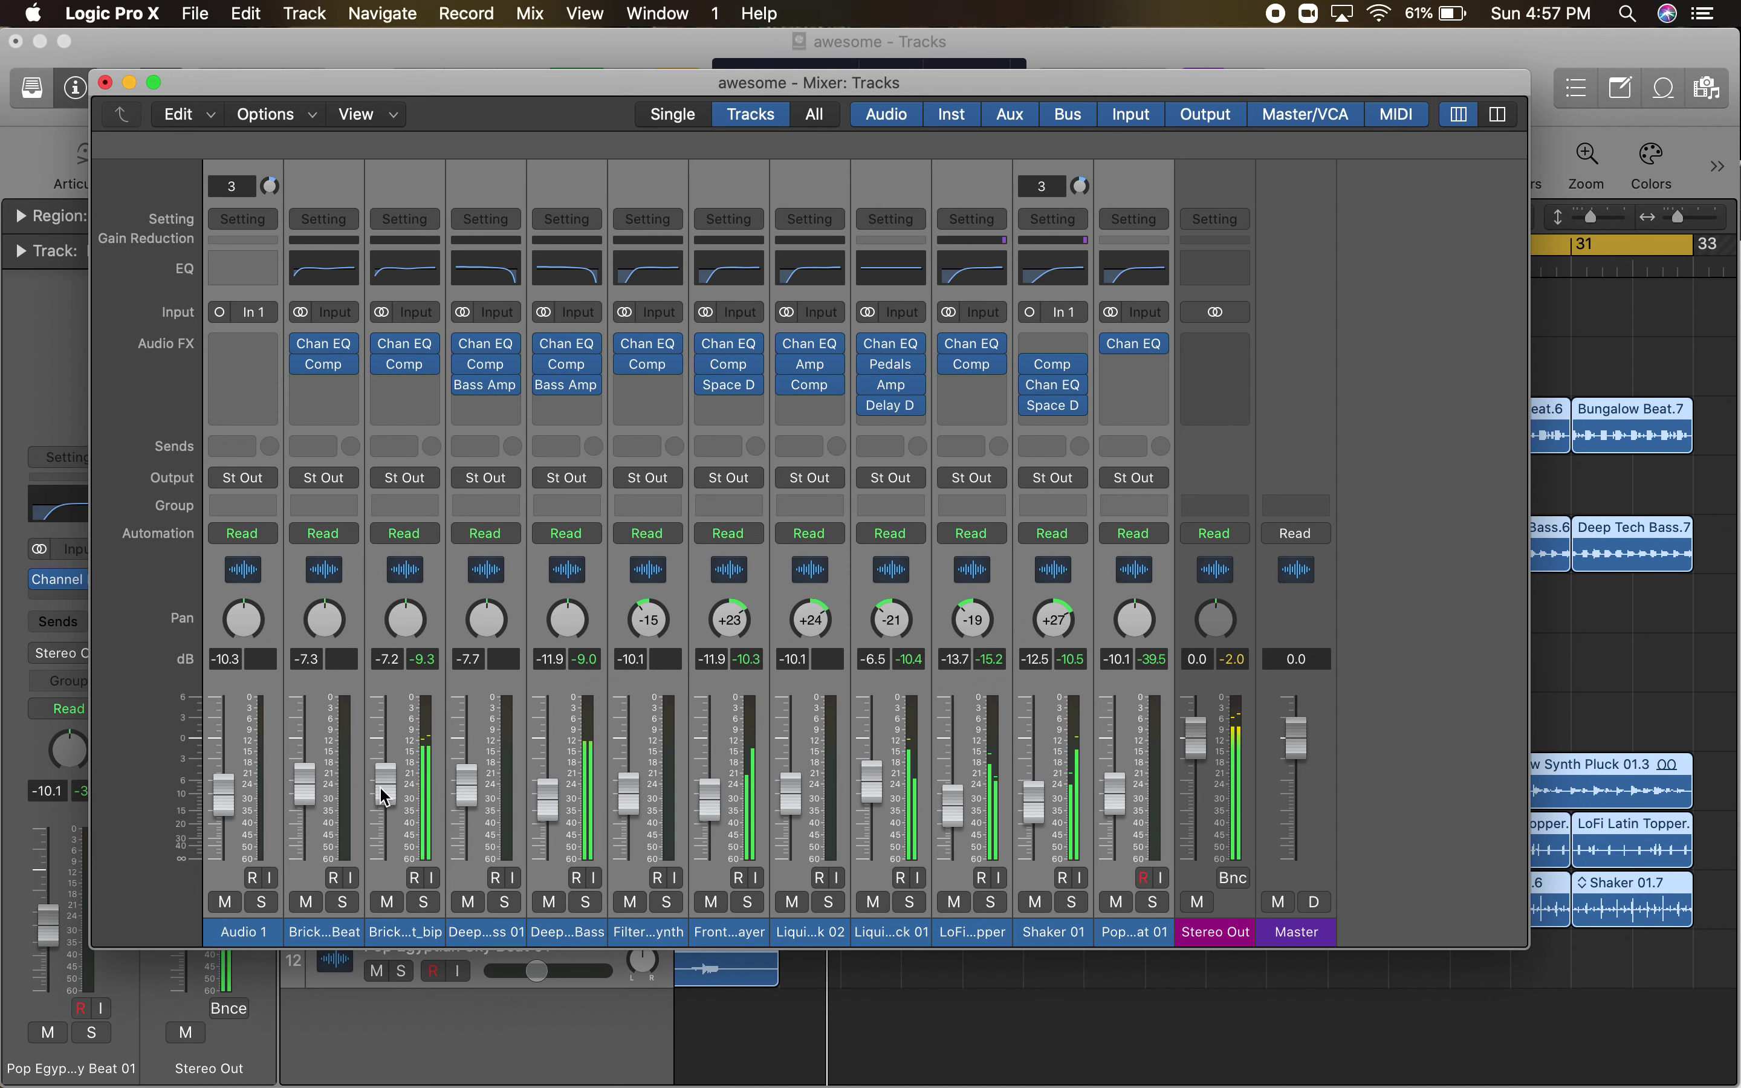
- Select only the Deep Tech Bass channel and raise its level to -10.4 dB
click(576, 690)
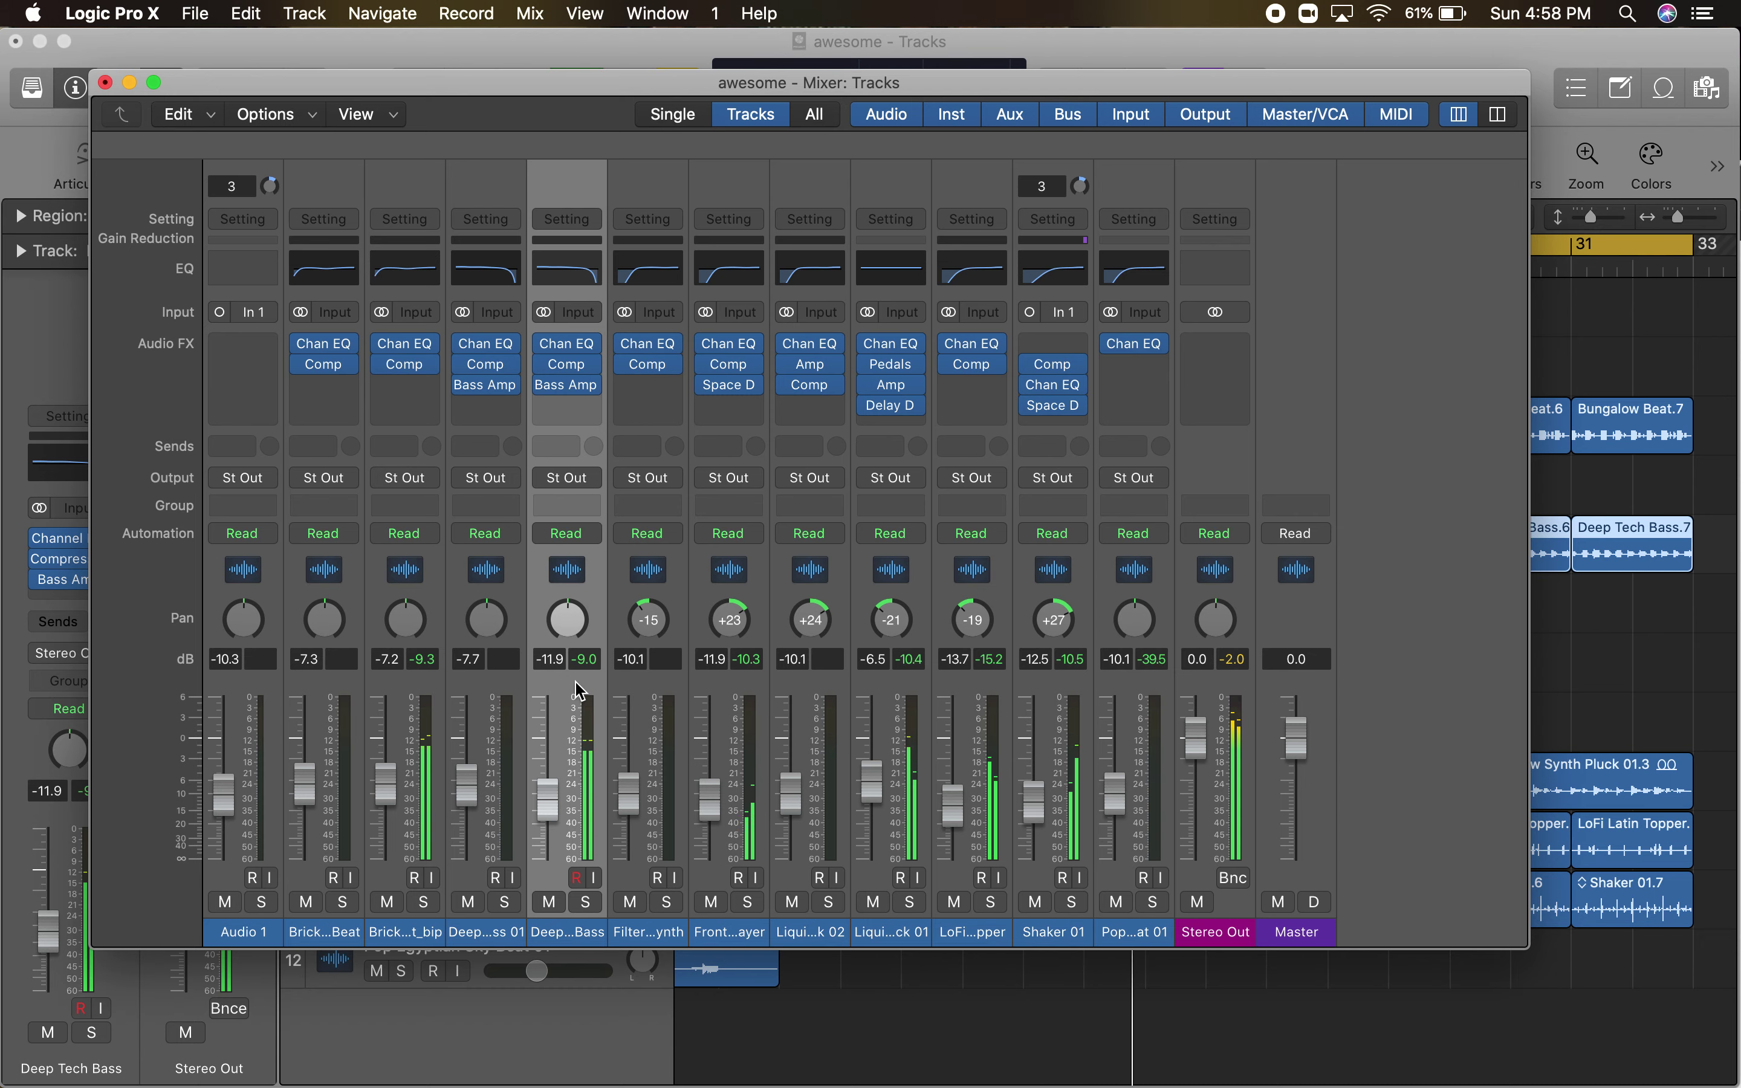
drag(548, 793, 549, 782)
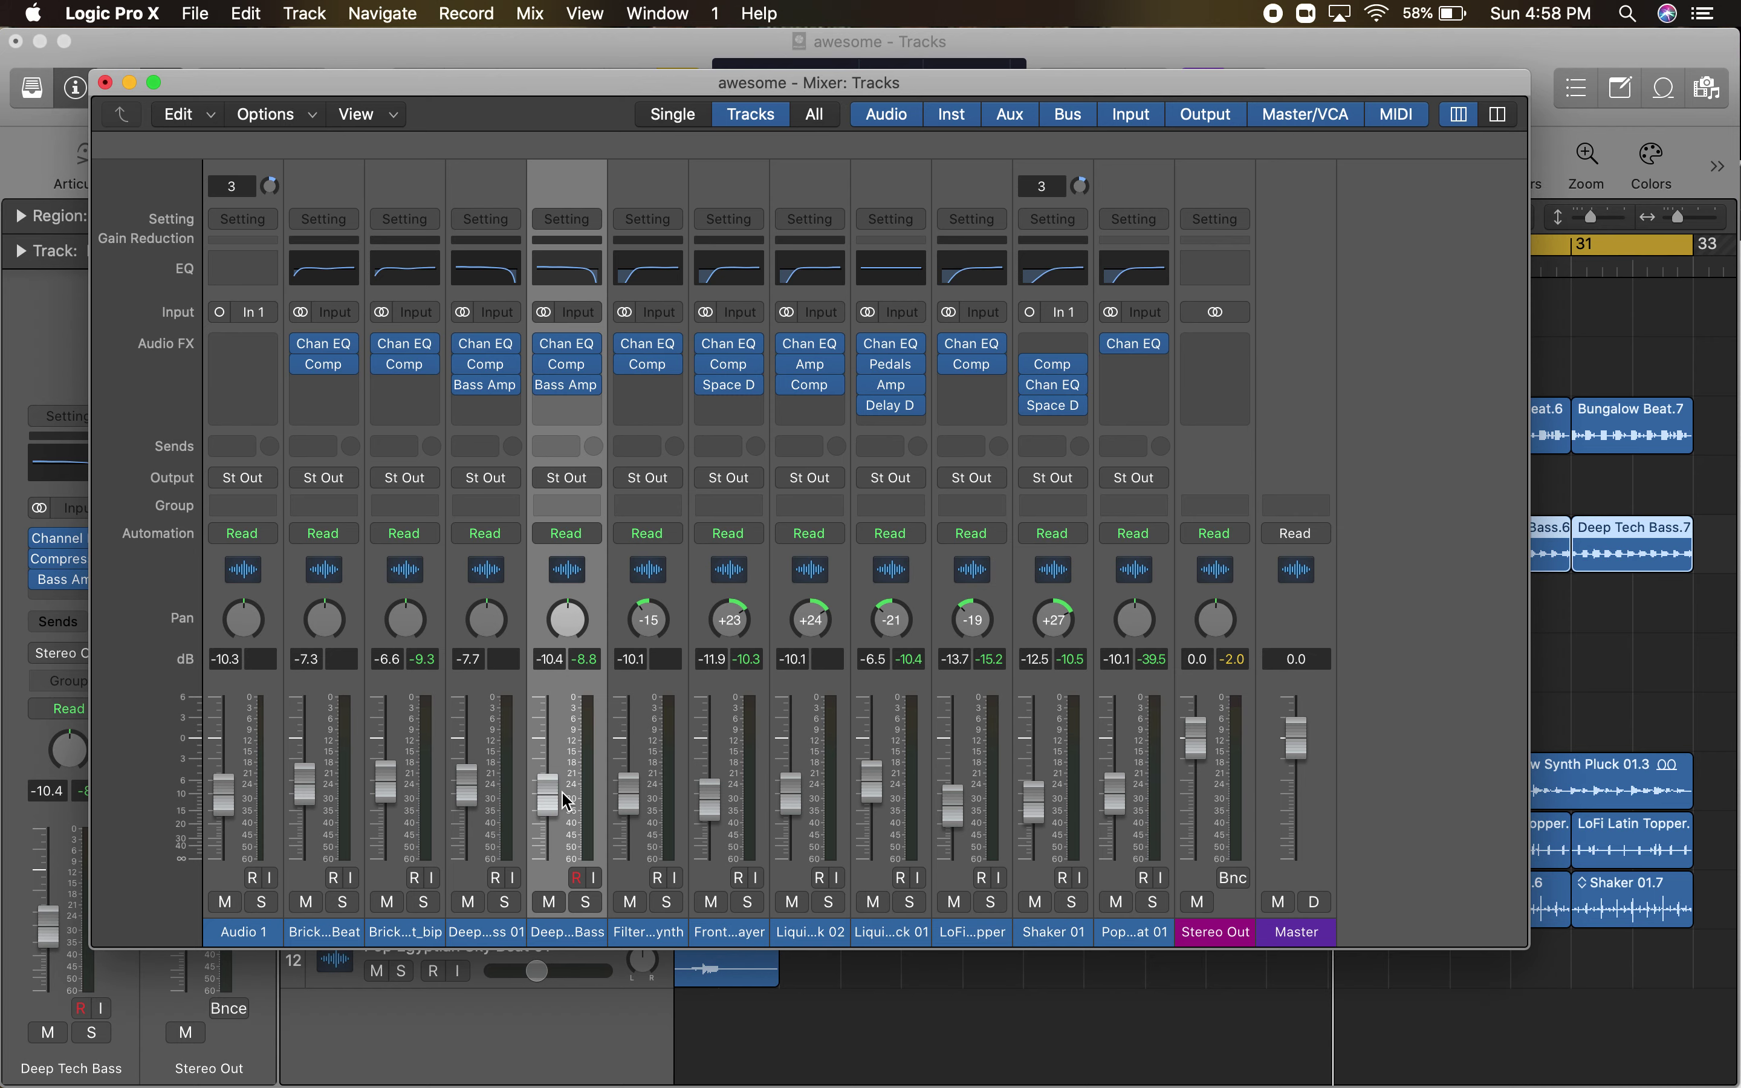
- Capture a screenshot of the whole Mixer window, view it enlarged and close the preview
key(super+shift+4)
drag(89, 64, 1530, 950)
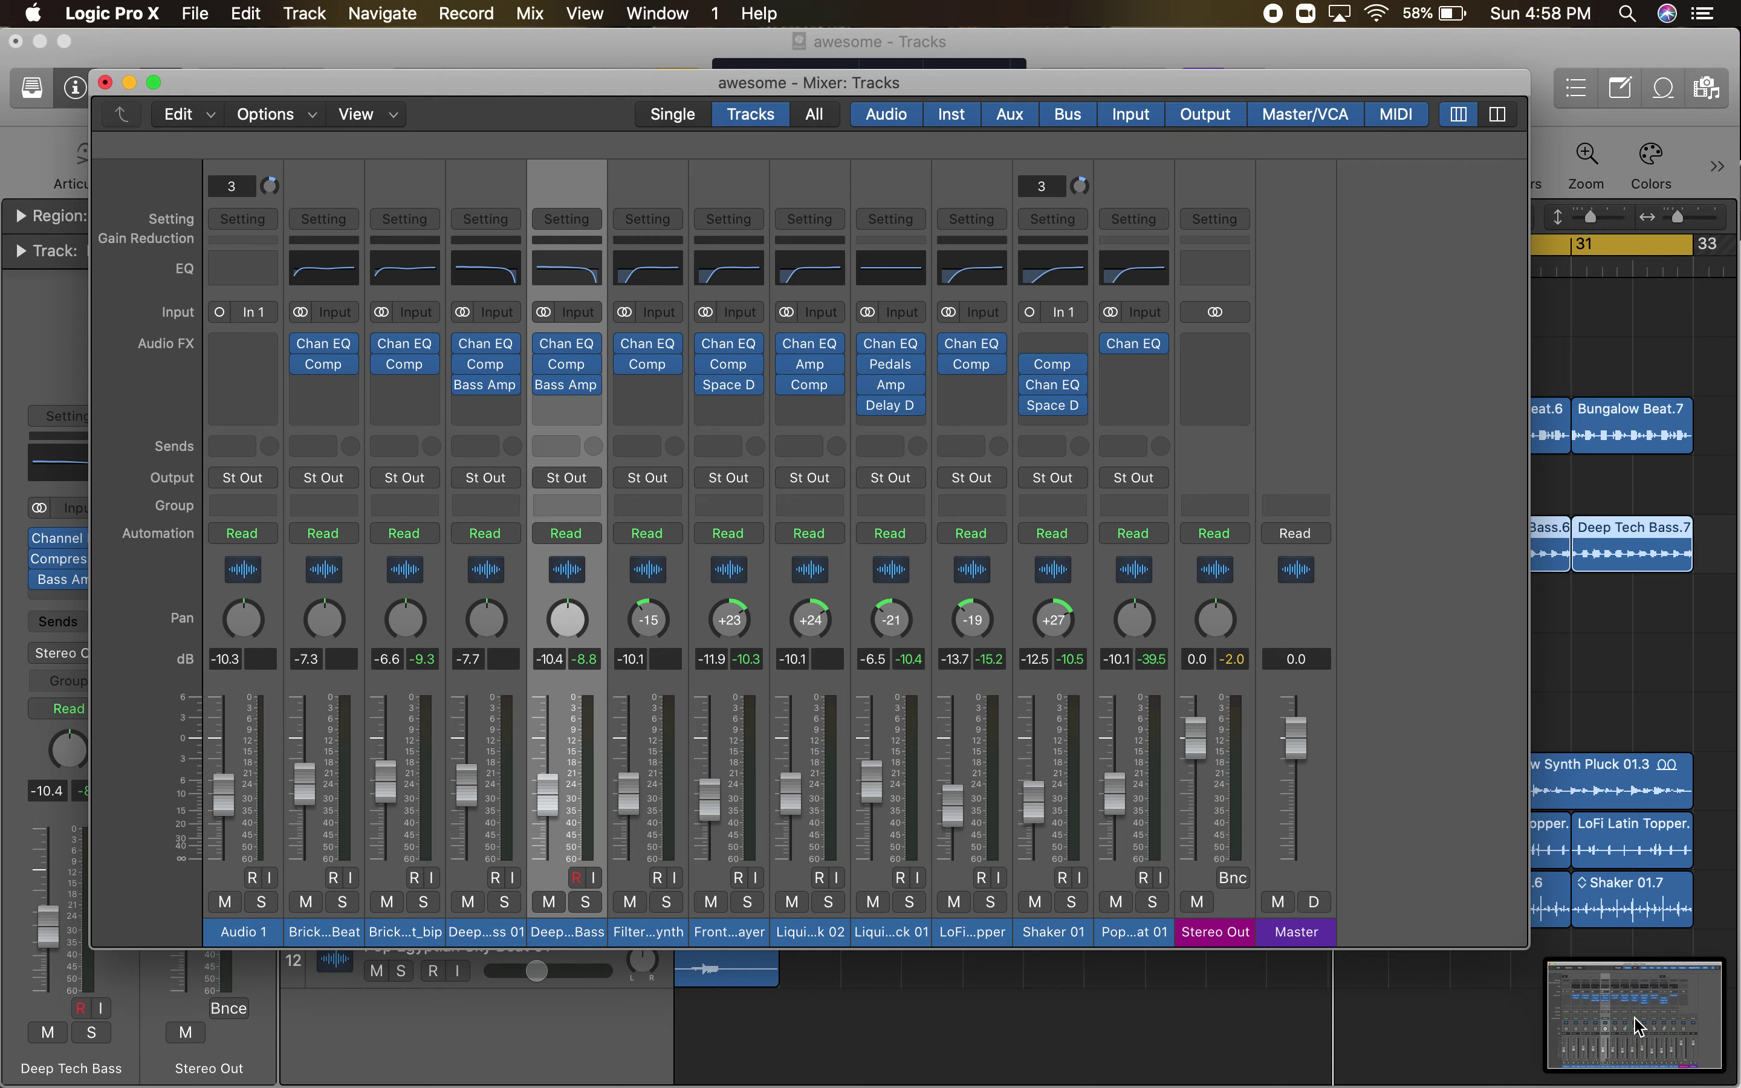
click(1640, 1025)
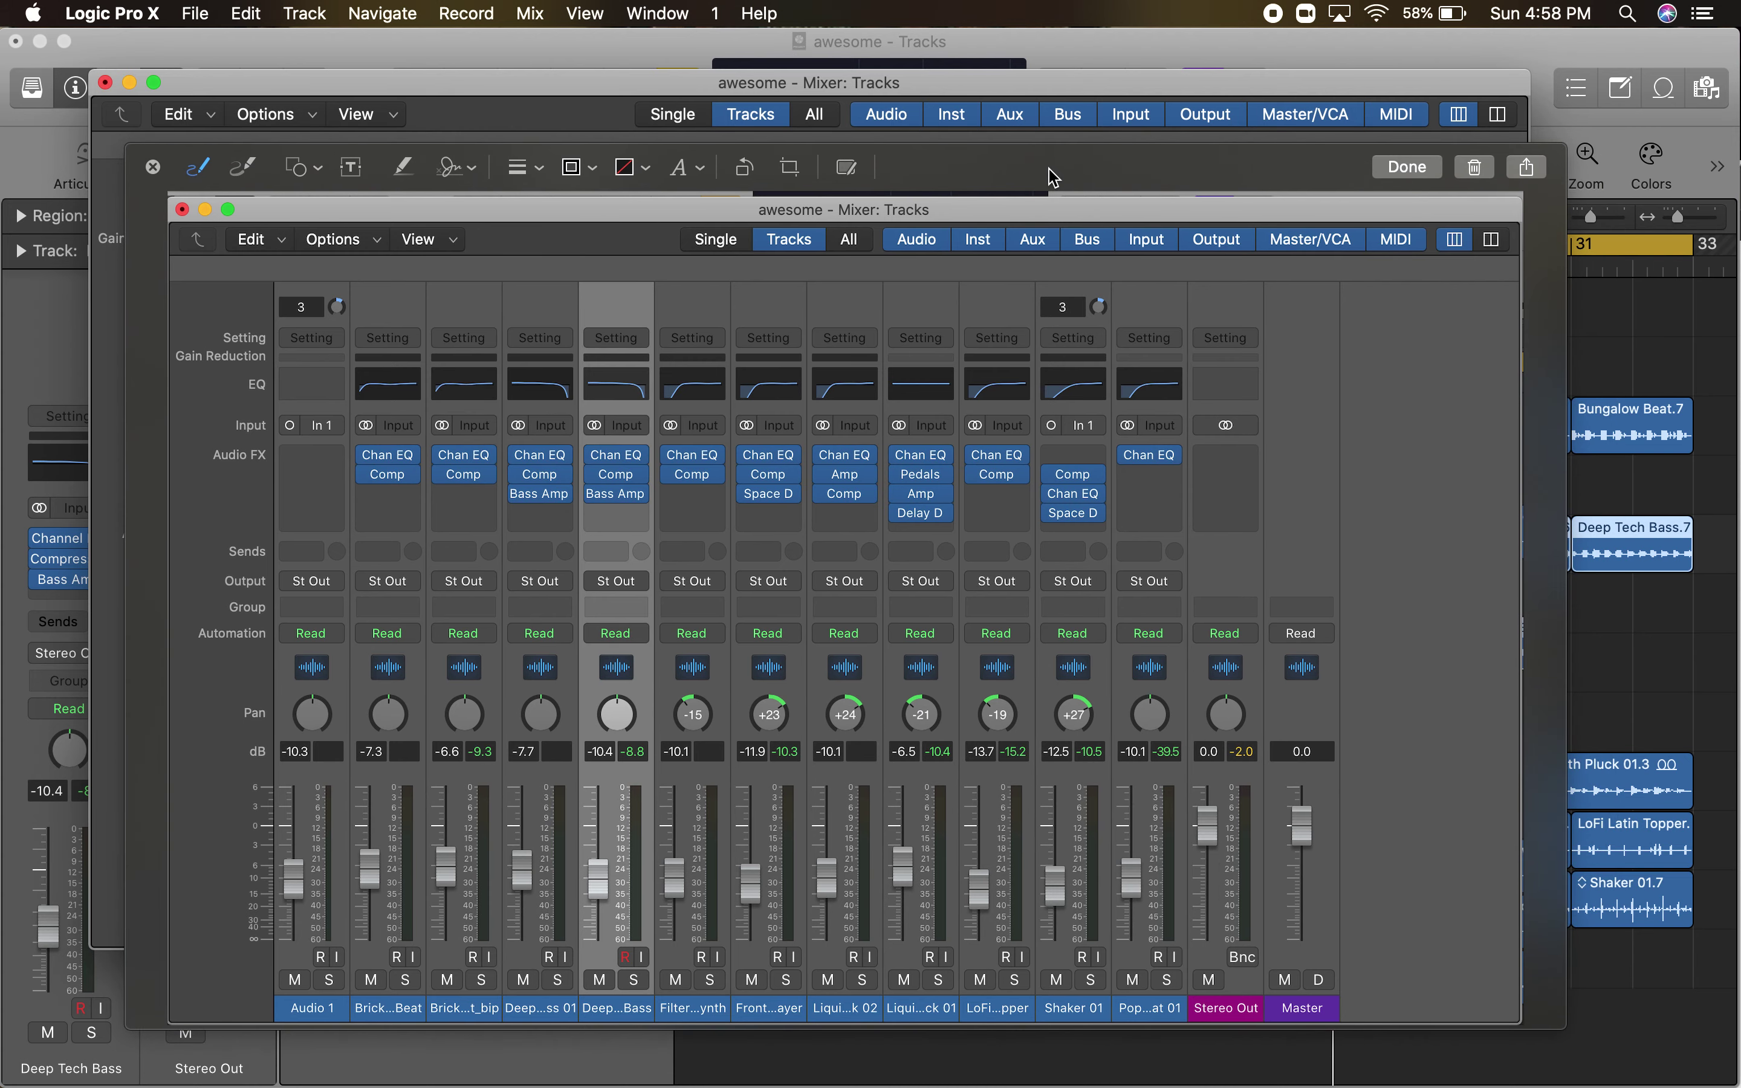
click(153, 168)
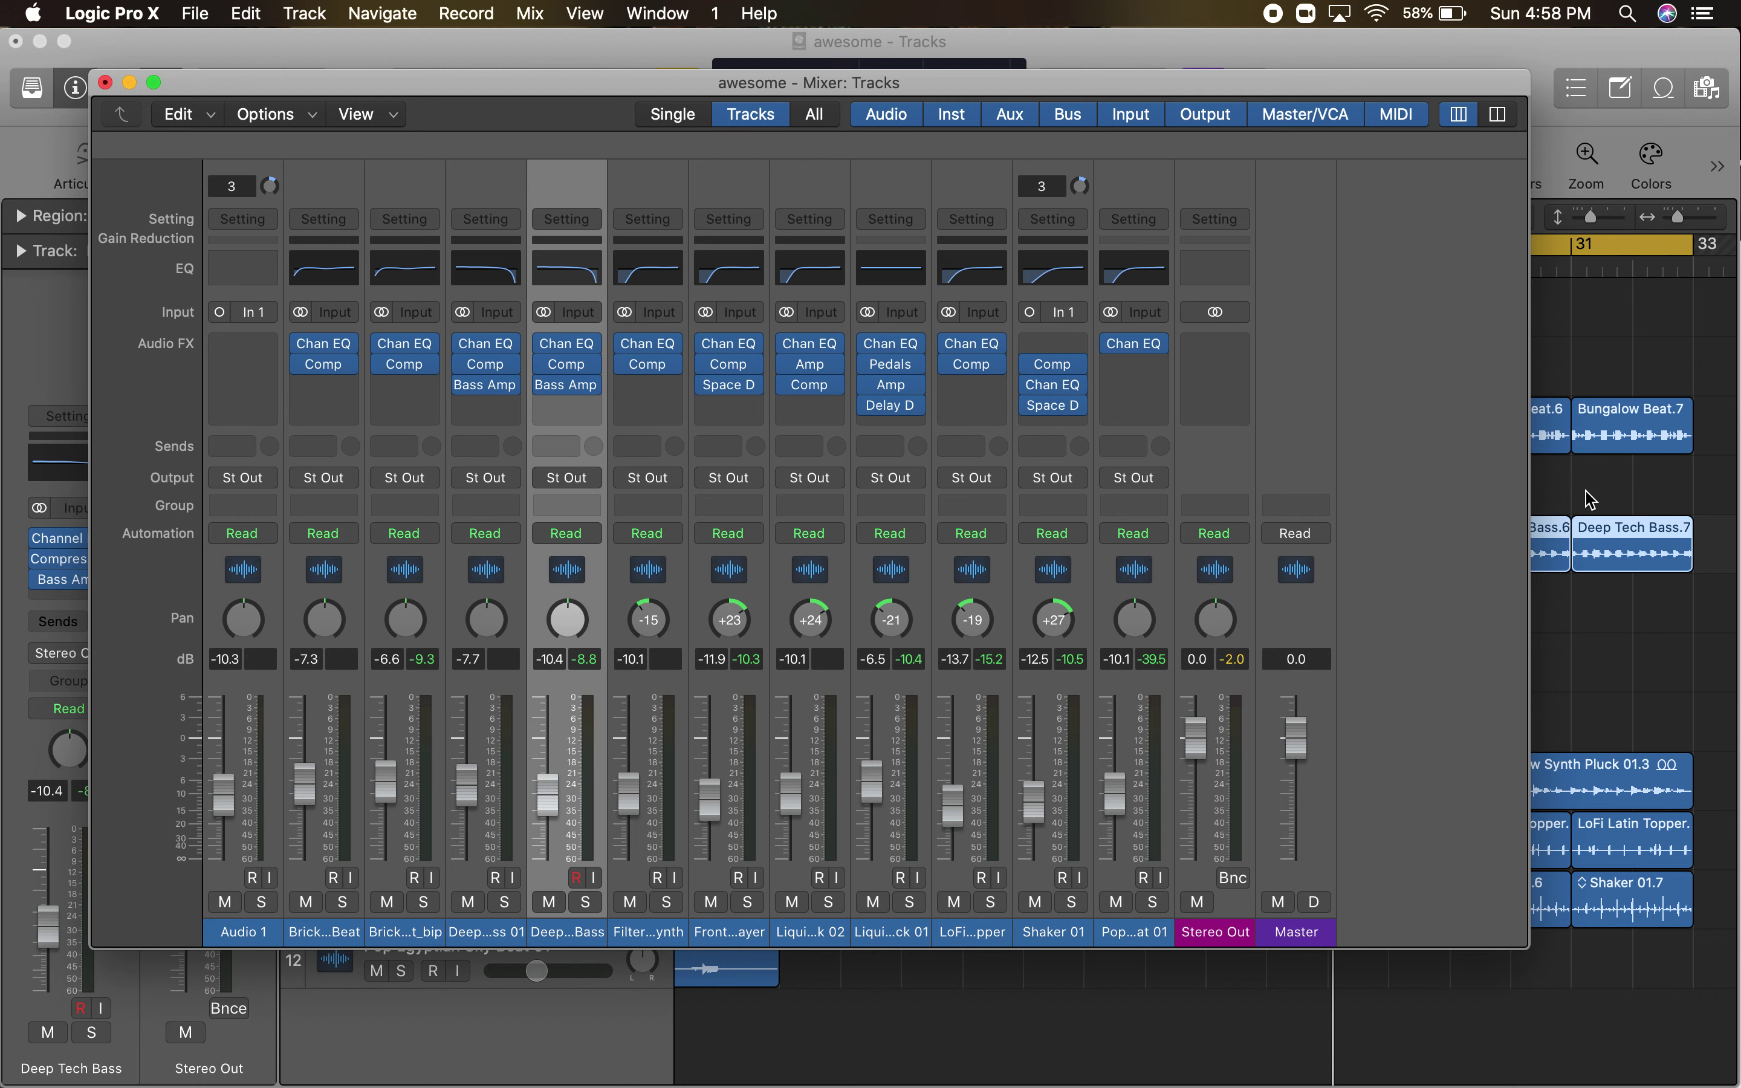
- Open the Stereo Out bounce settings, review the bounce range and the PCM and MP3 options, and cancel
click(1234, 880)
drag(765, 389, 765, 454)
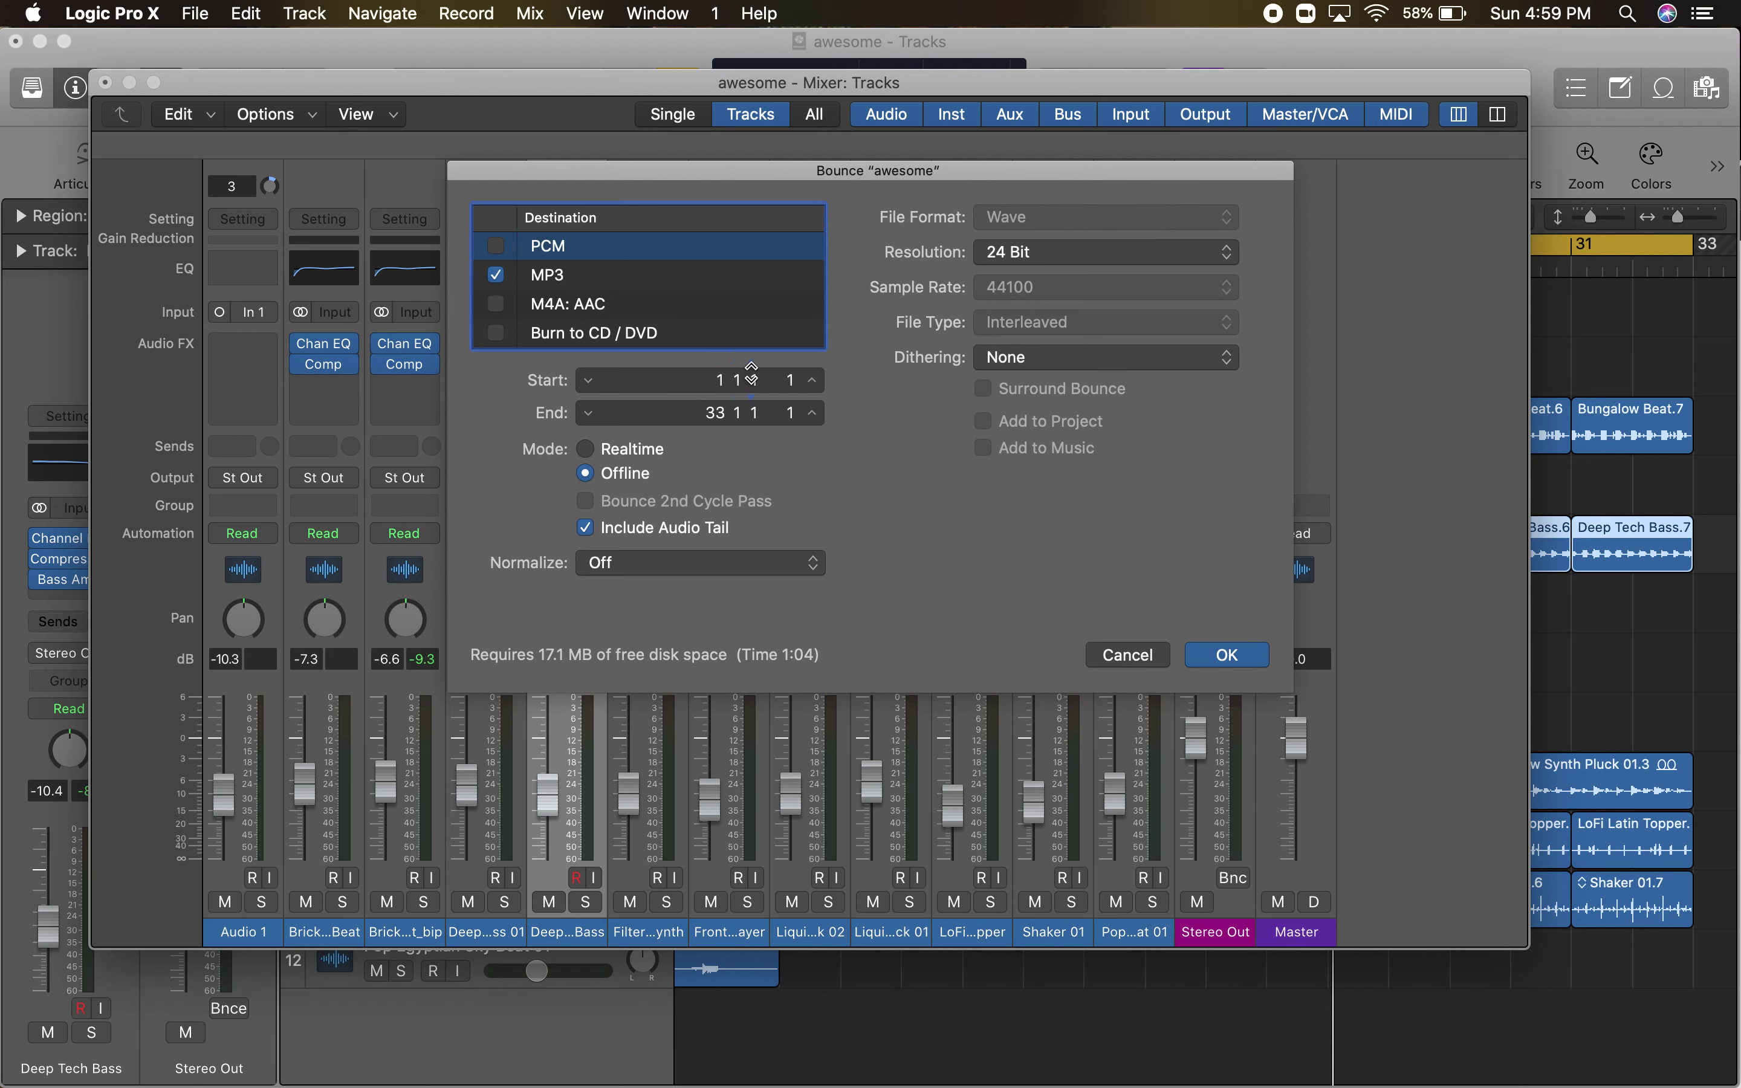
click(587, 275)
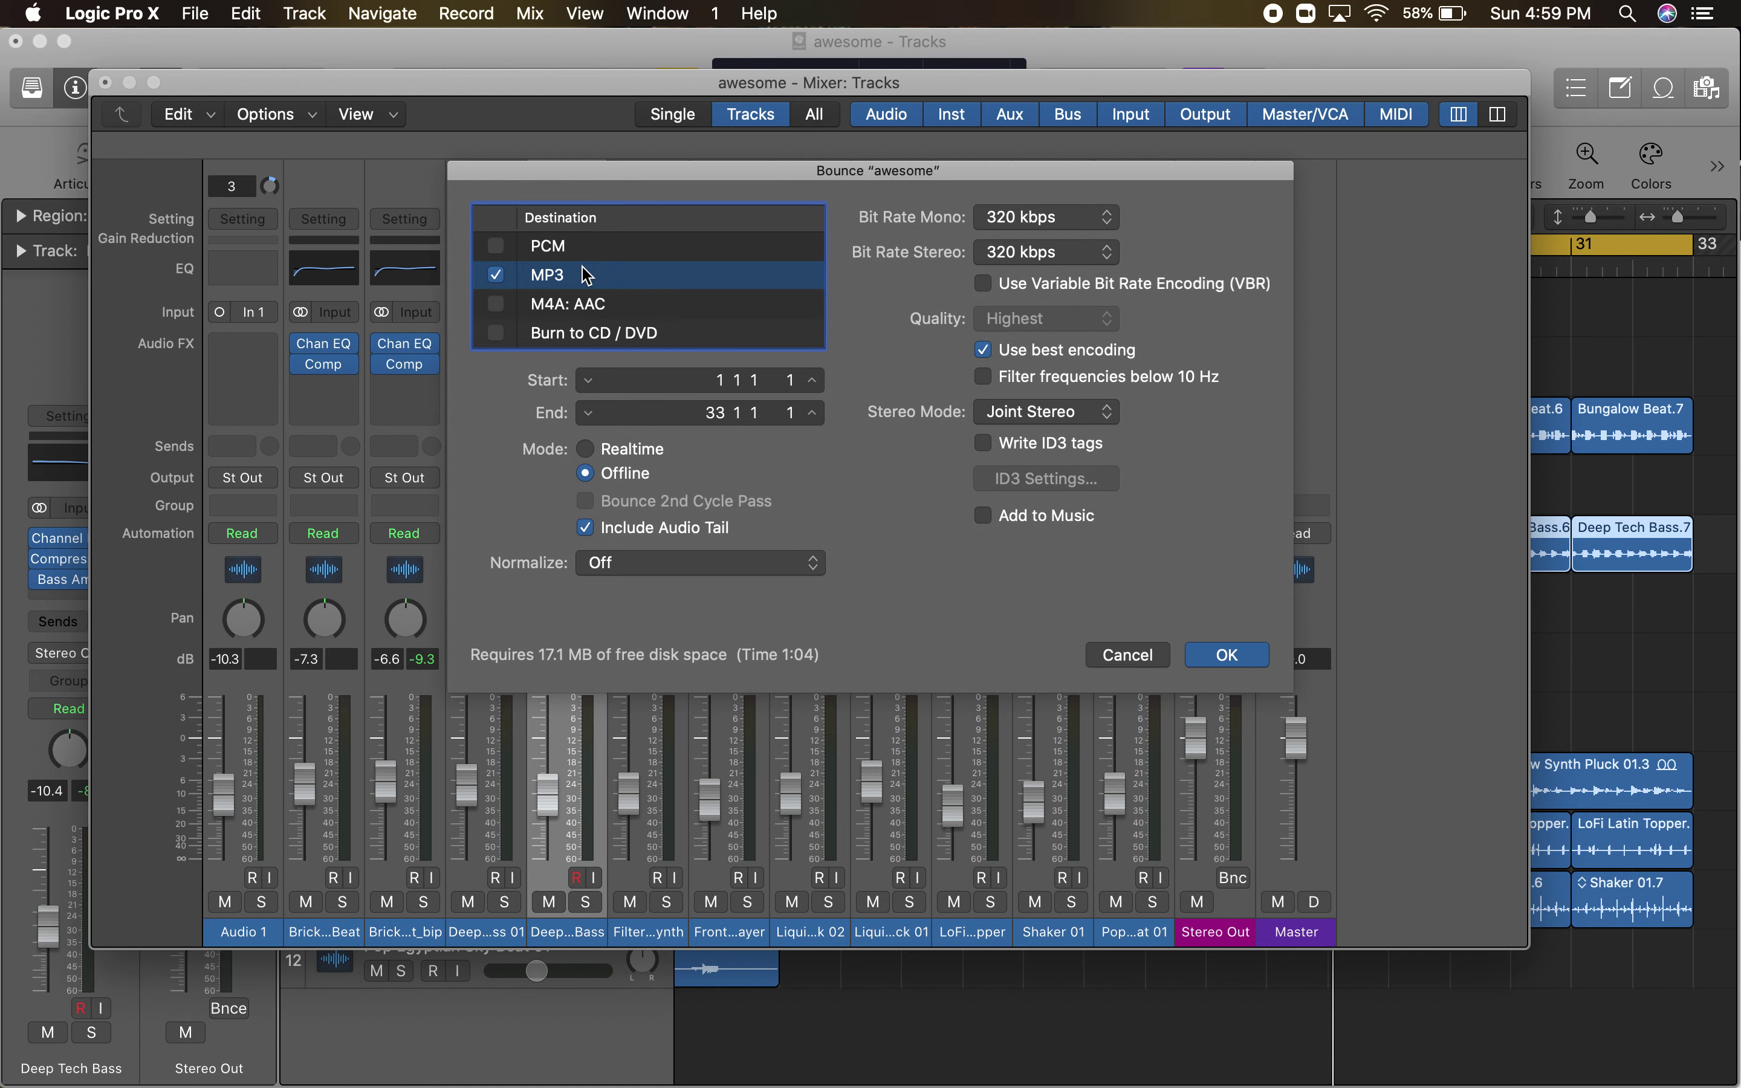
click(1132, 657)
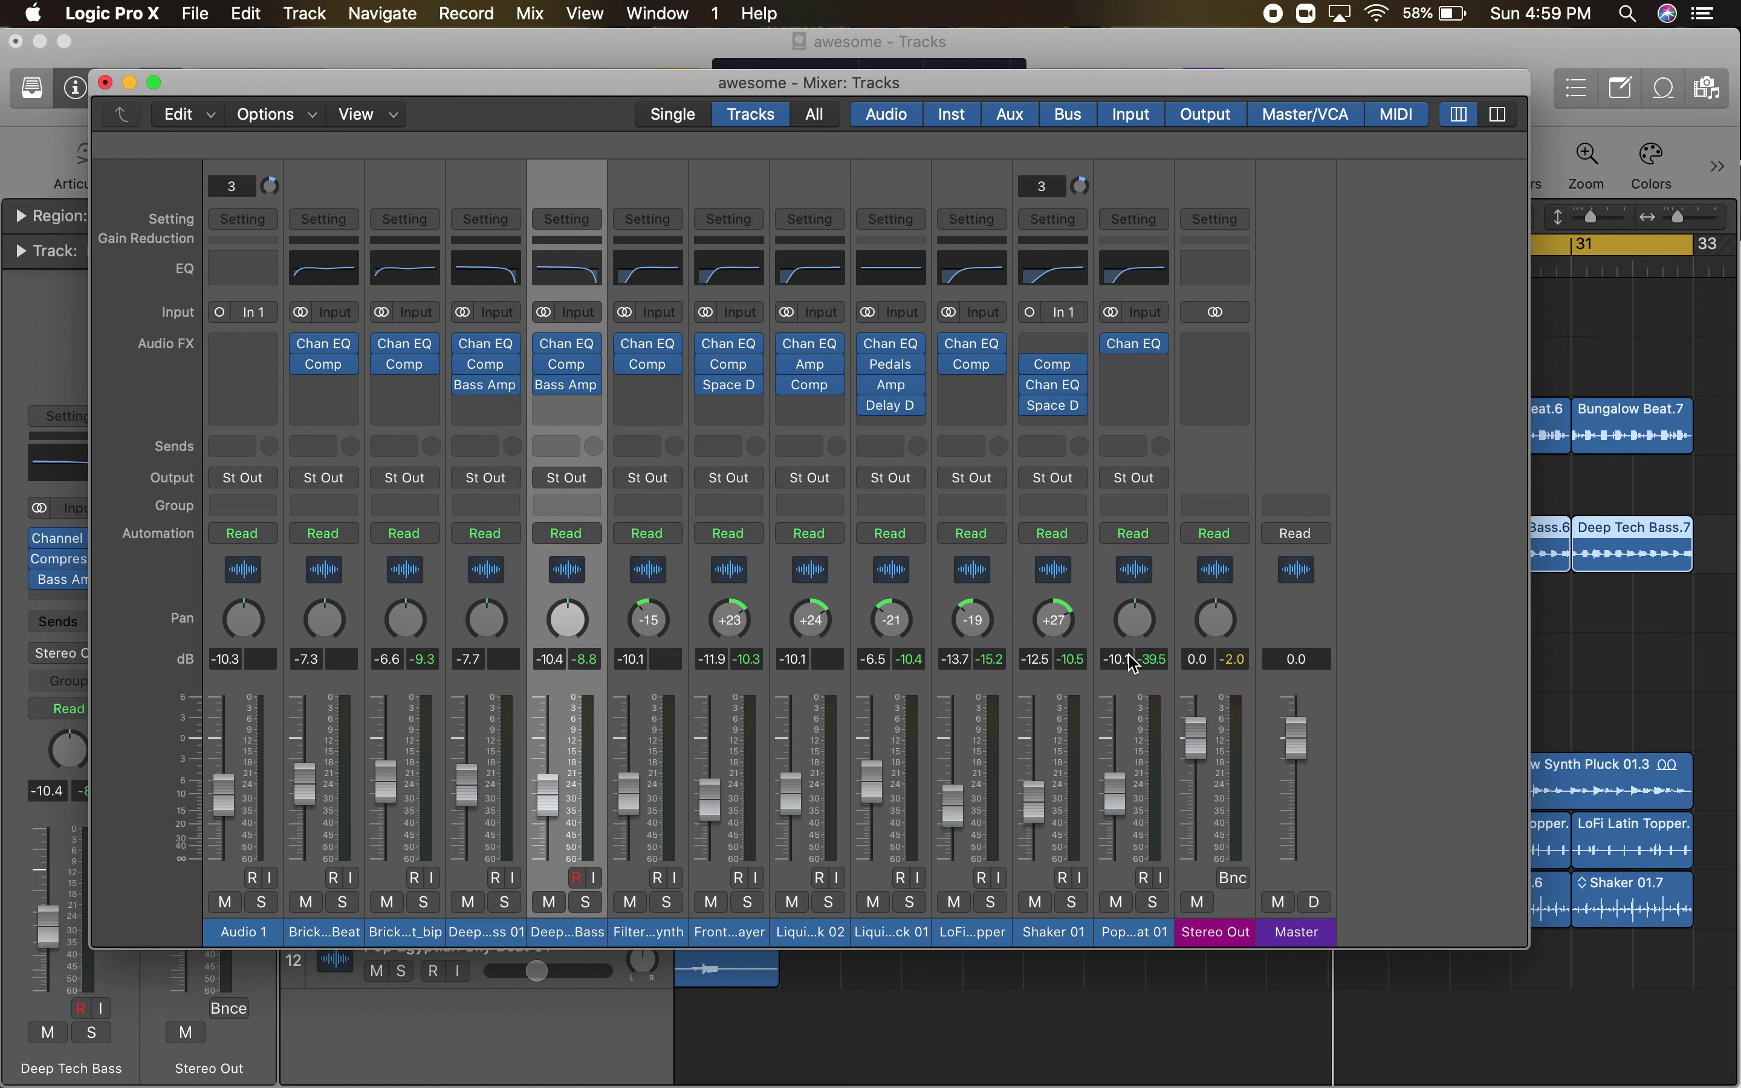